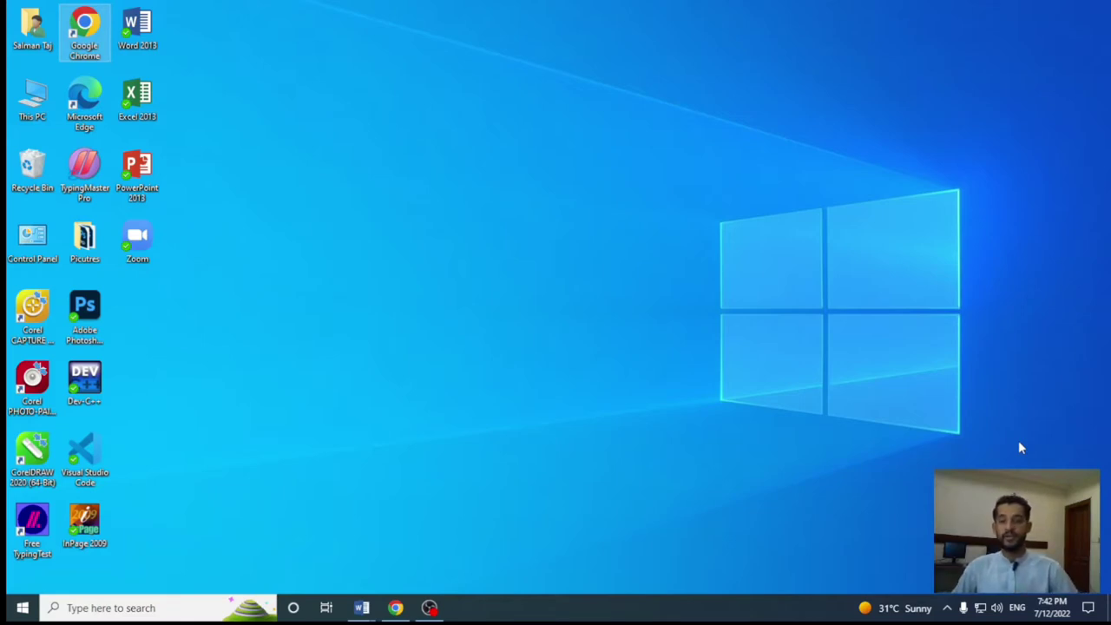
Step: Open Ms Word Lesson 8.docx from the taskbar previews and scroll through its Font Editing Commands pages
click(362, 607)
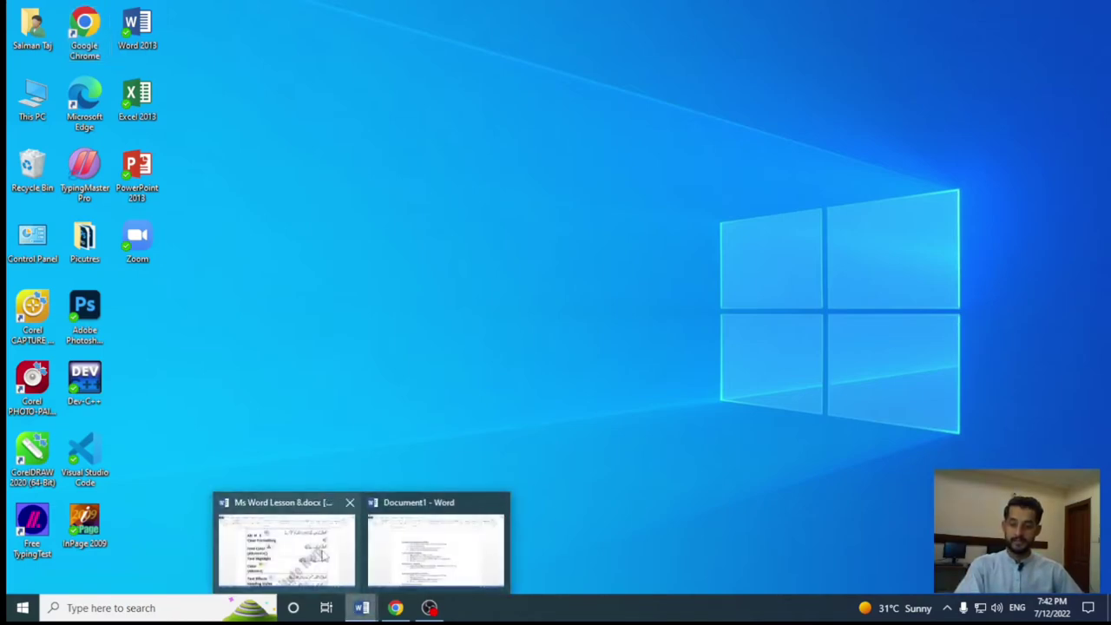
click(323, 555)
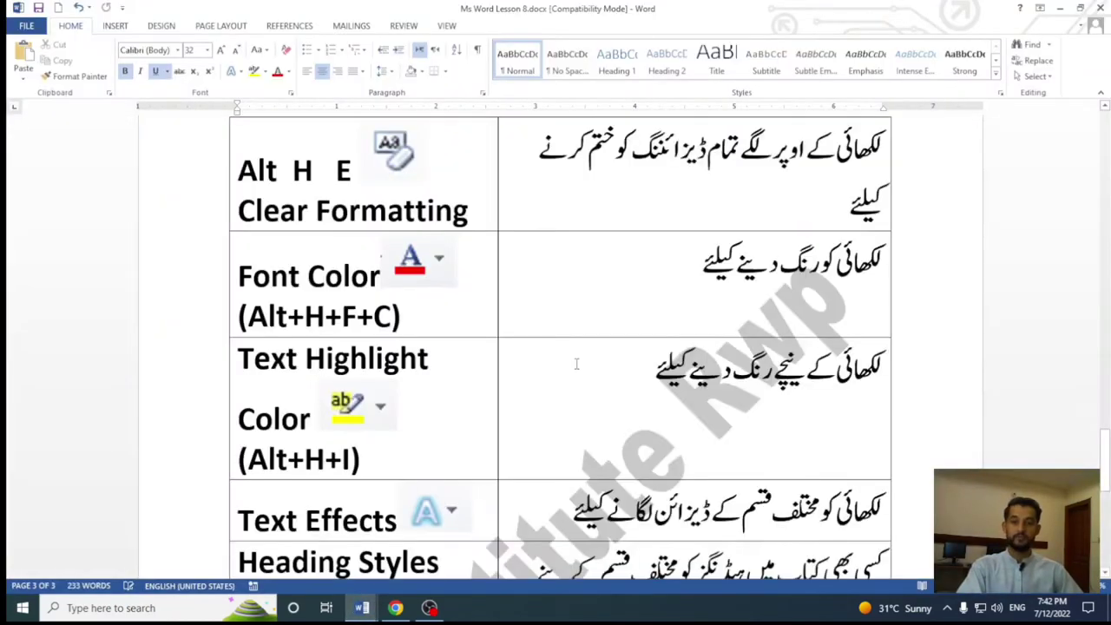
scroll(598, 369, up, 5)
scroll(598, 369, up, 3)
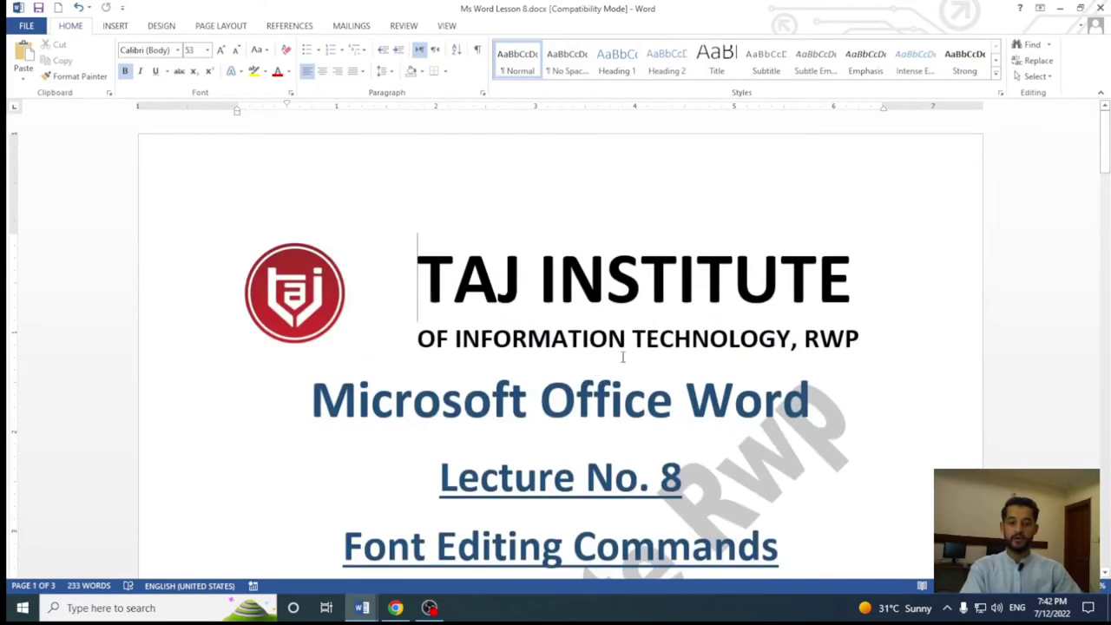
scroll(625, 348, down, 2)
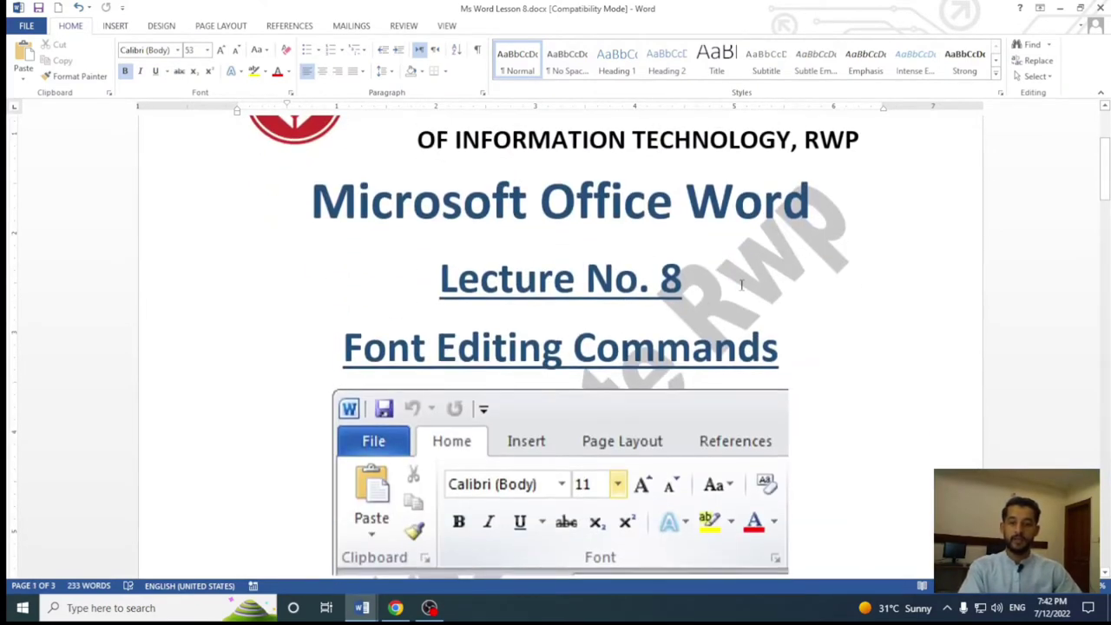
ctrl+scroll(741, 284, down, 3)
scroll(740, 284, up, 1)
scroll(740, 284, up, 1)
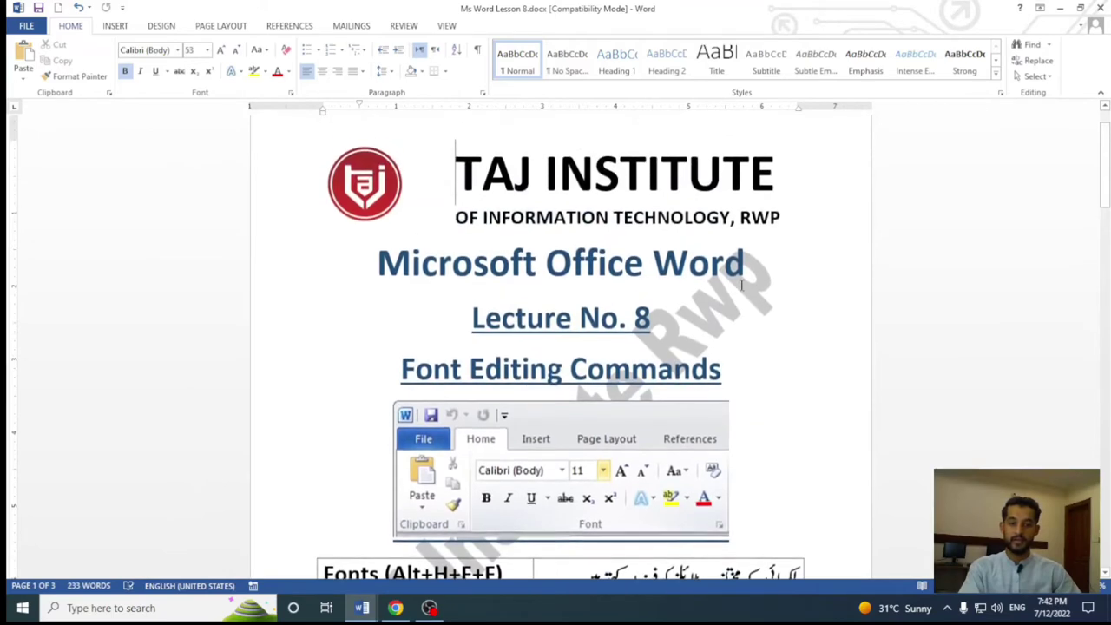
ctrl+scroll(742, 284, up, 3)
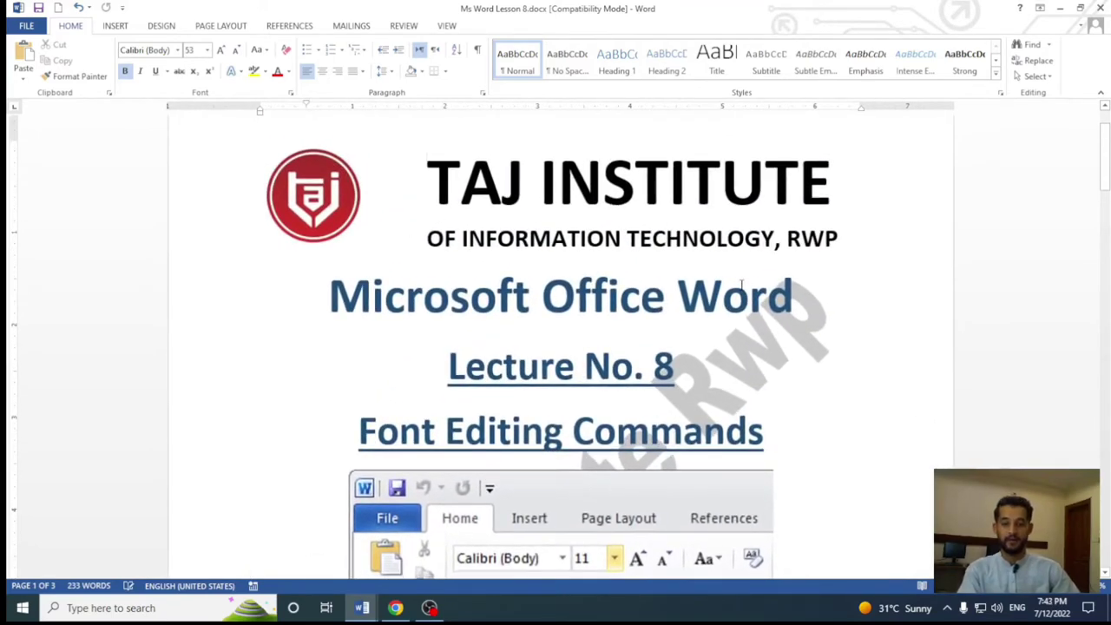
scroll(742, 284, down, 2)
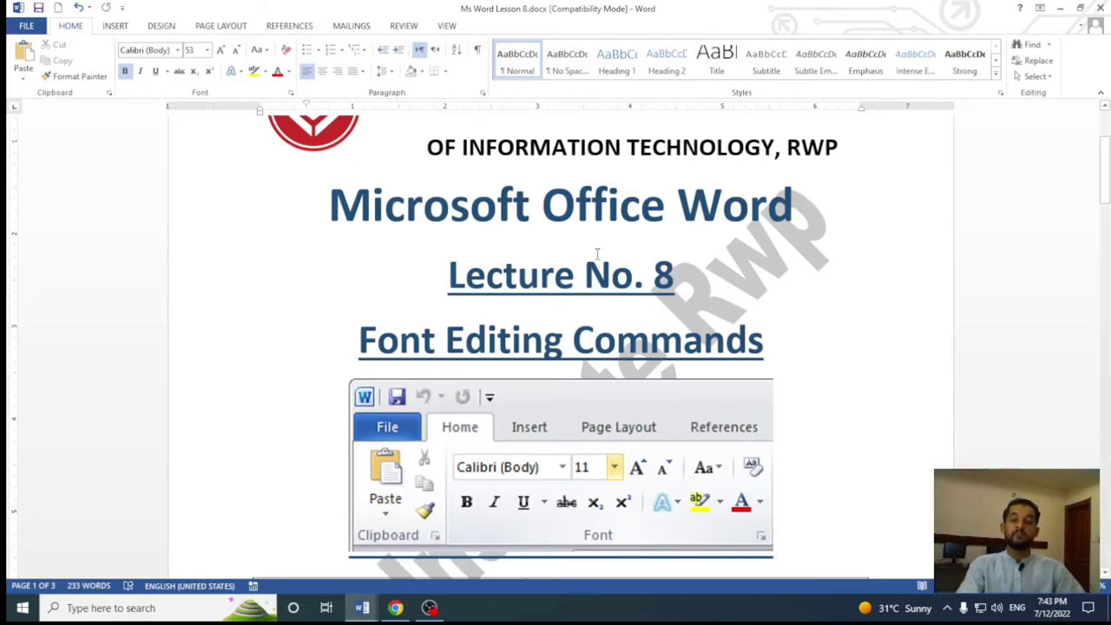
scroll(597, 254, down, 2)
scroll(520, 226, down, 2)
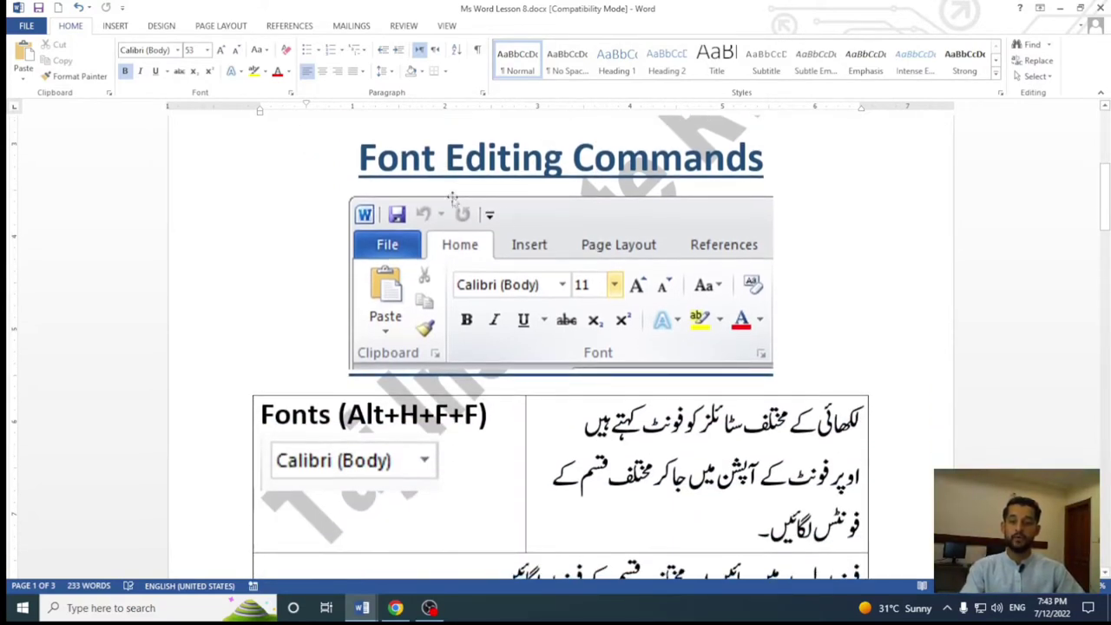
click(363, 170)
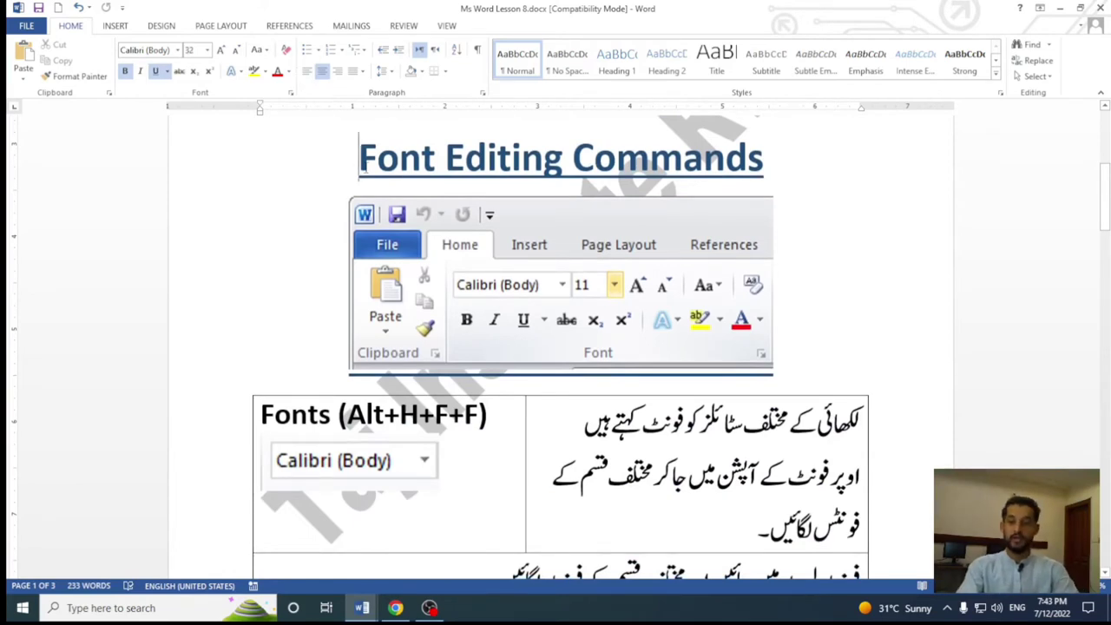
double_click(363, 170)
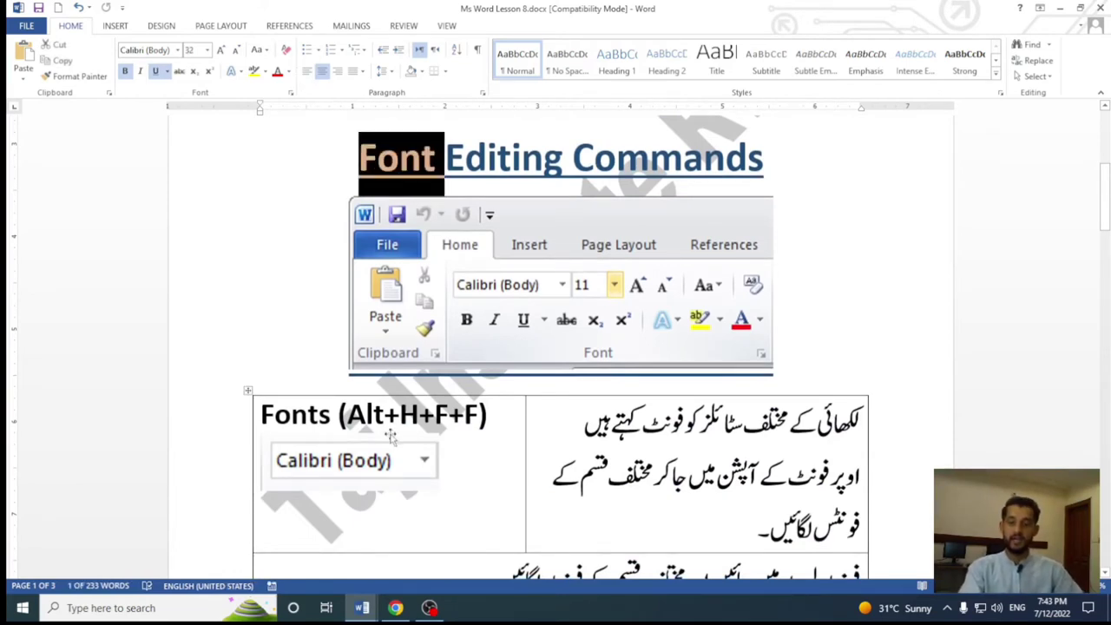
scroll(408, 439, down, 2)
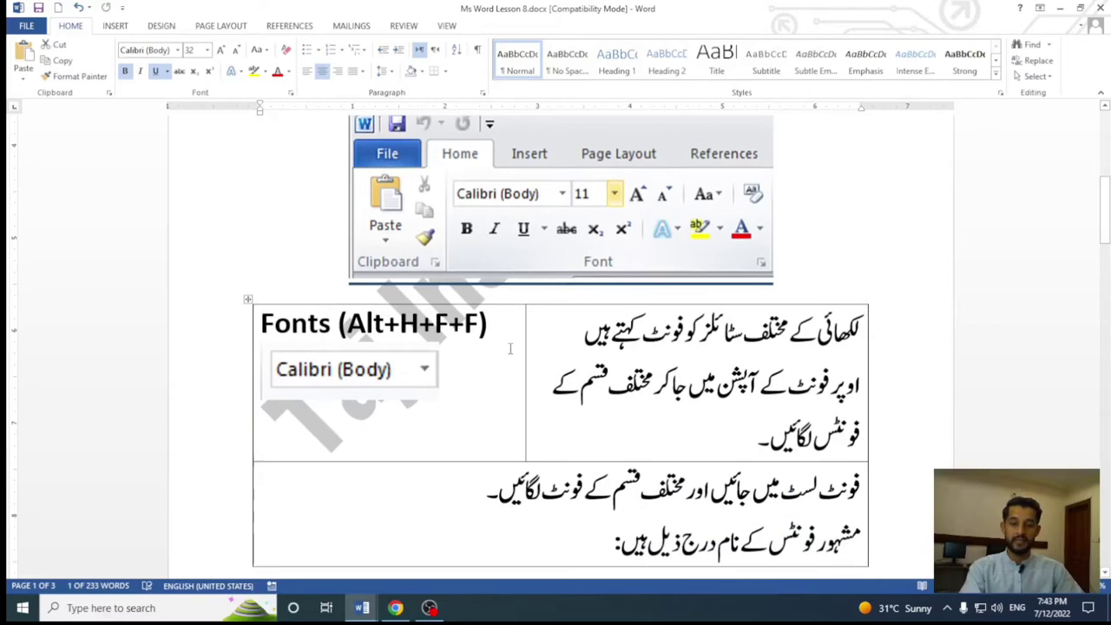
scroll(510, 349, down, 3)
scroll(511, 348, down, 3)
scroll(511, 348, down, 8)
scroll(511, 348, down, 6)
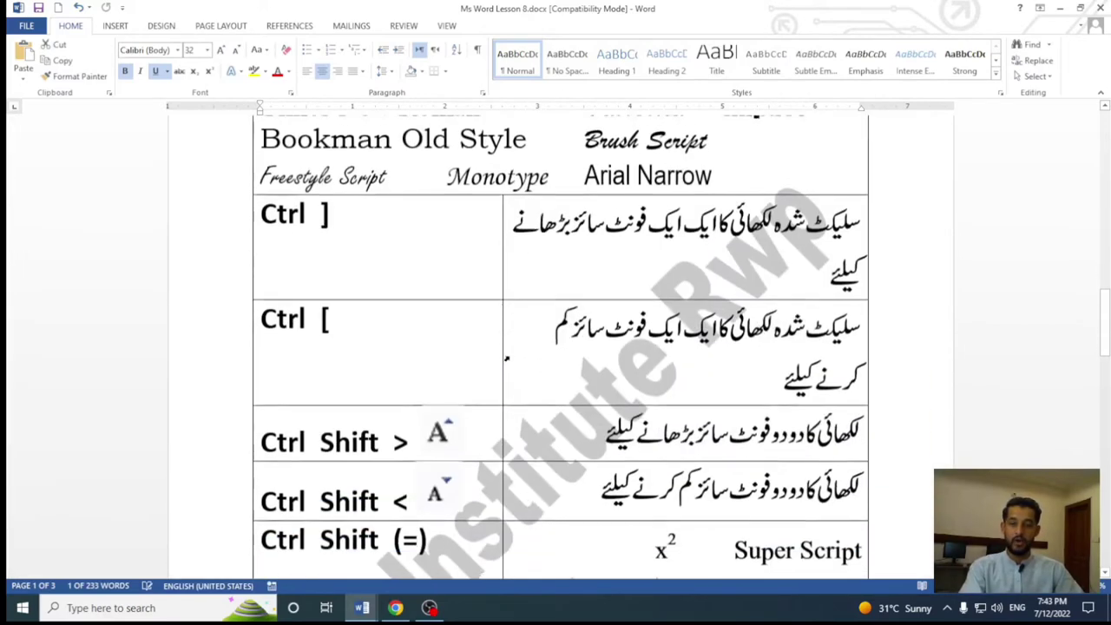
scroll(507, 358, down, 1)
scroll(441, 329, down, 5)
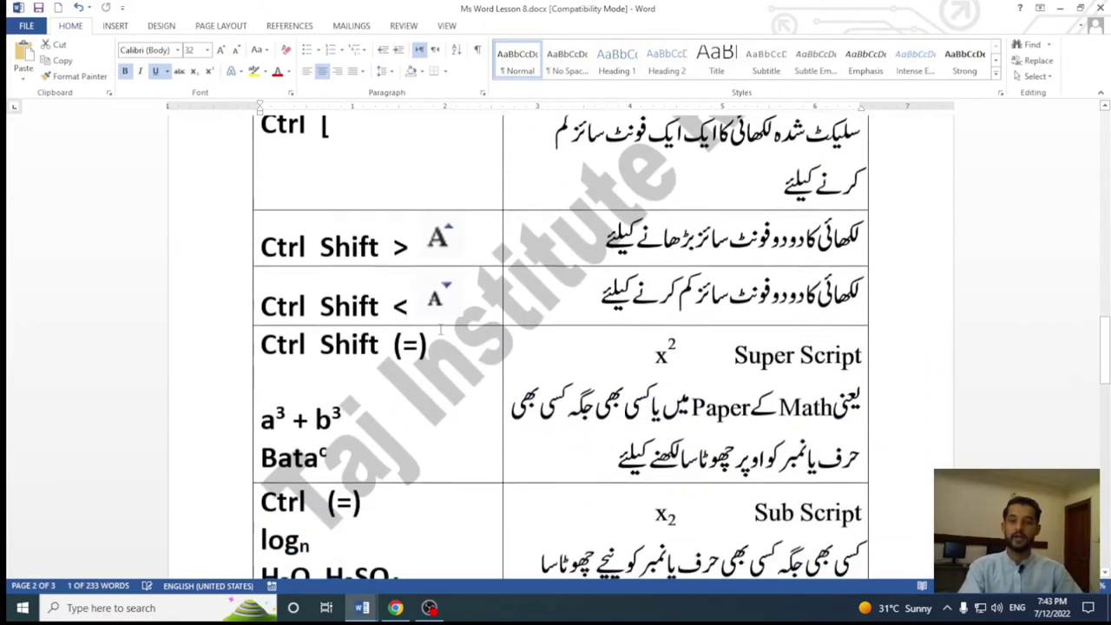
scroll(440, 329, down, 3)
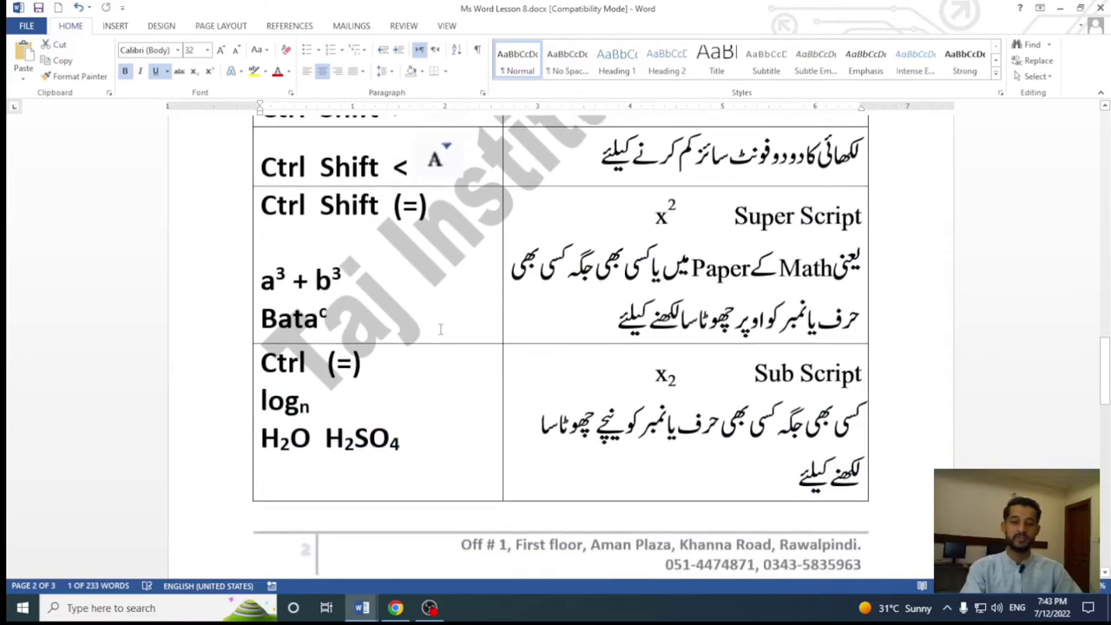
scroll(440, 329, down, 3)
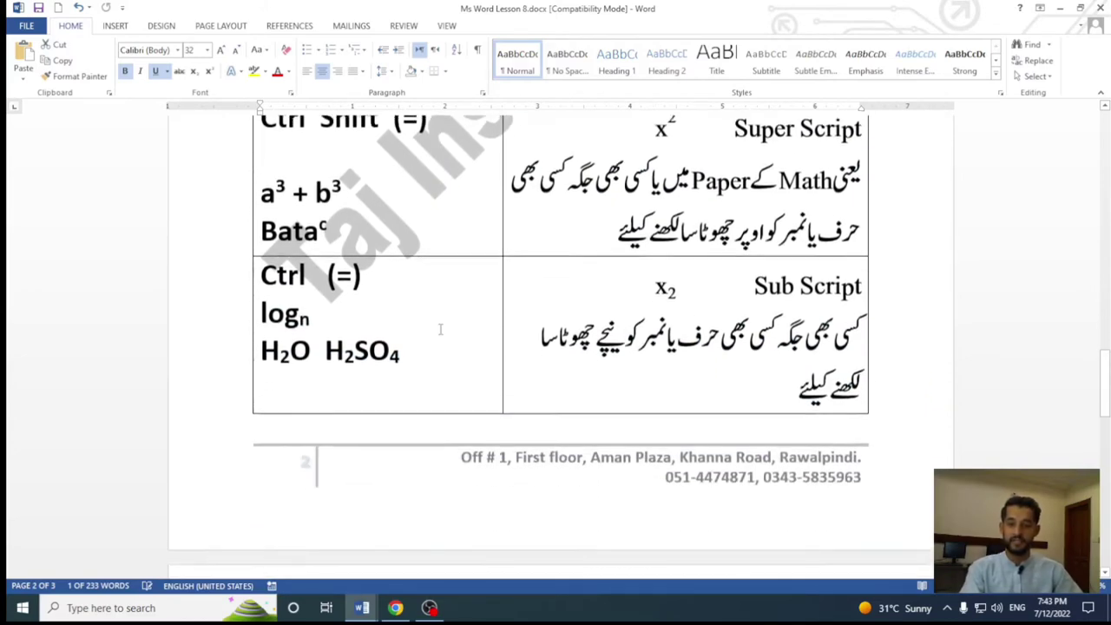
scroll(441, 329, down, 3)
scroll(440, 329, down, 4)
scroll(440, 329, down, 4)
scroll(440, 329, up, 3)
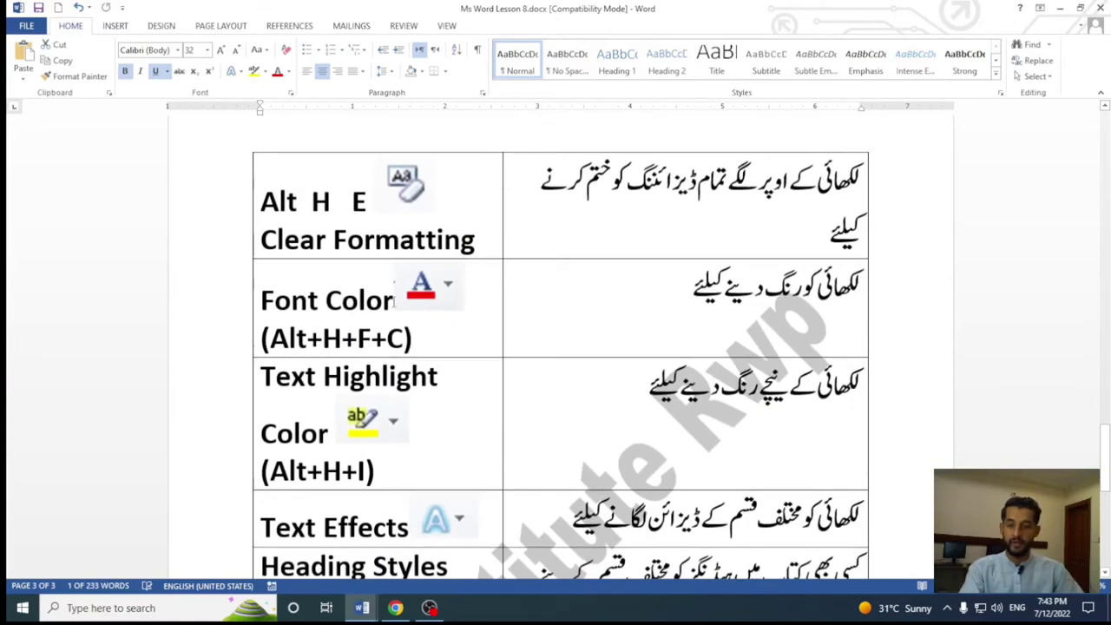
click(437, 330)
scroll(436, 295, down, 4)
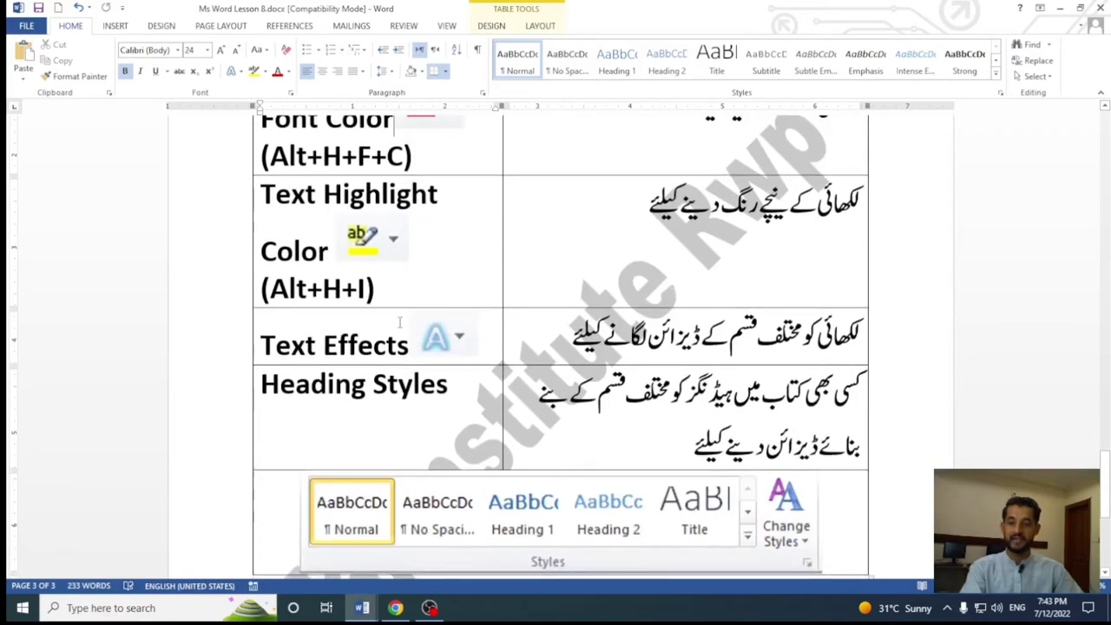
click(426, 335)
scroll(408, 261, down, 4)
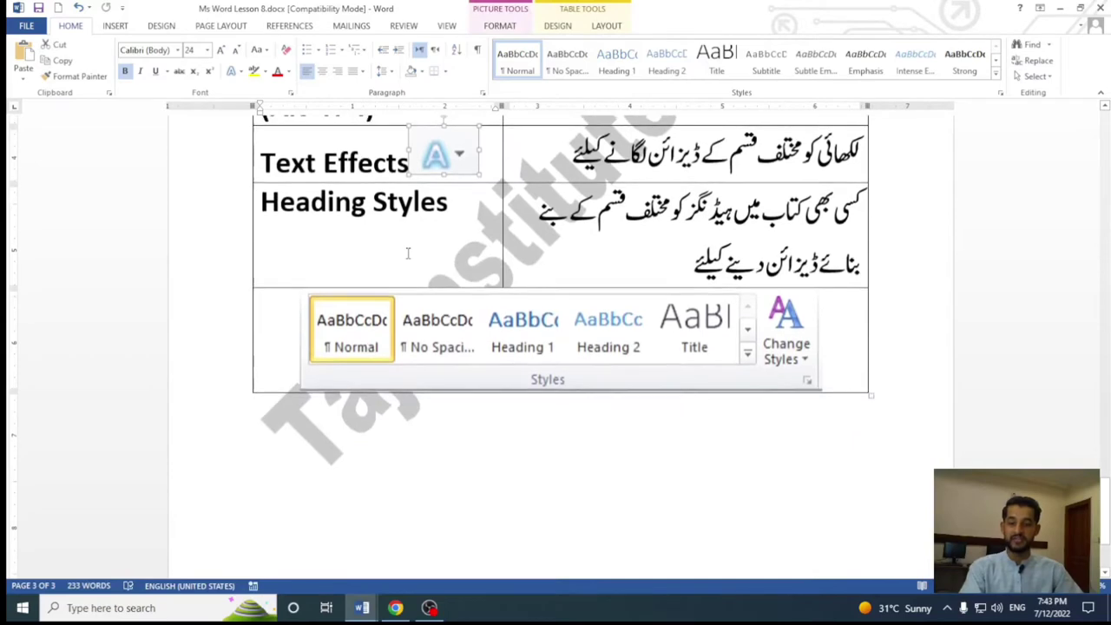
scroll(407, 253, up, 3)
key(ctrl+Home)
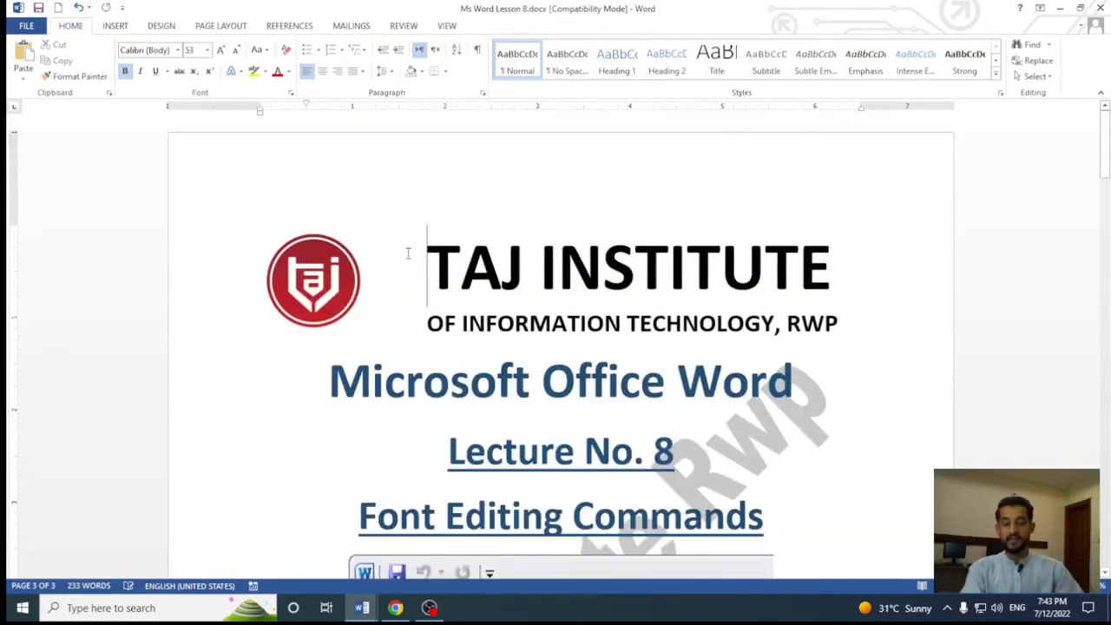
ctrl+scroll(408, 252, up, 2)
scroll(512, 239, down, 3)
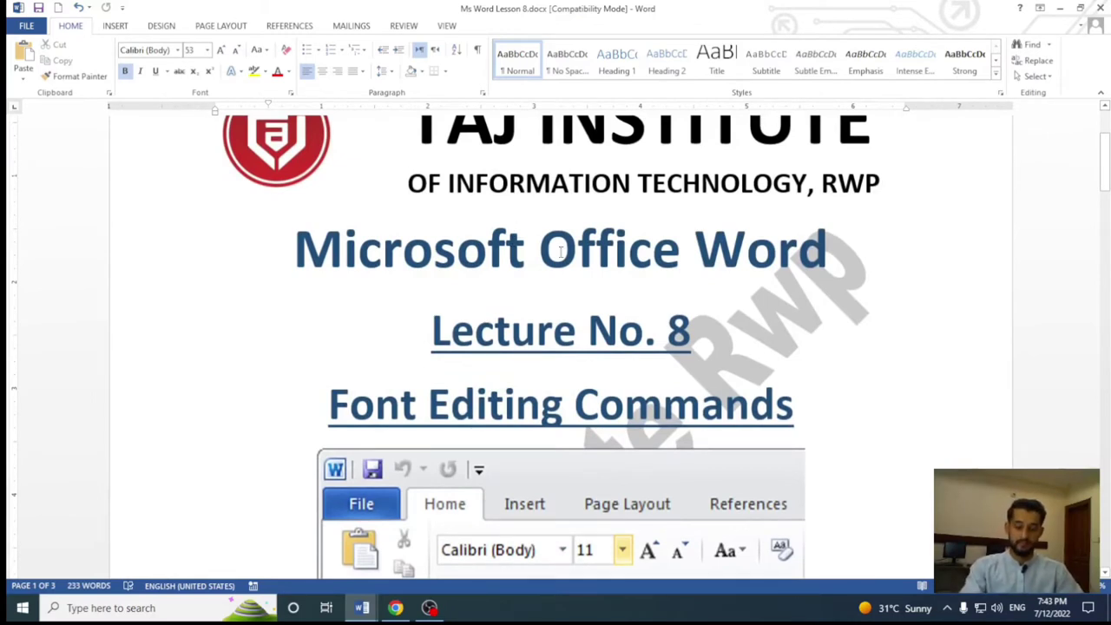
Step: Switch to the Document1 outline window and maximize it
key(alt+Tab)
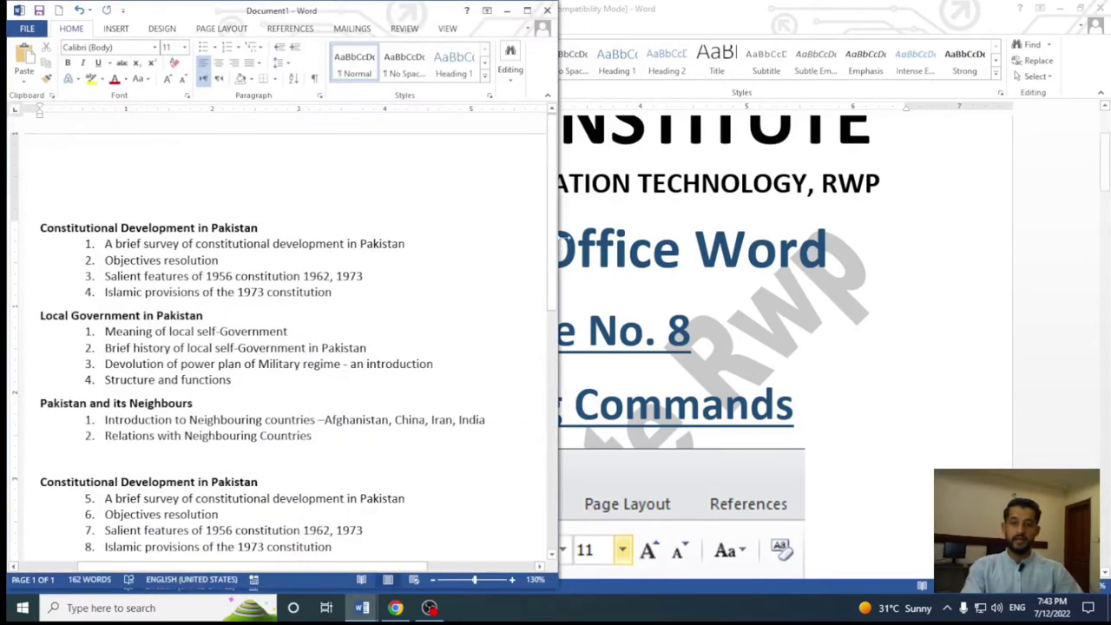
key(super+Up)
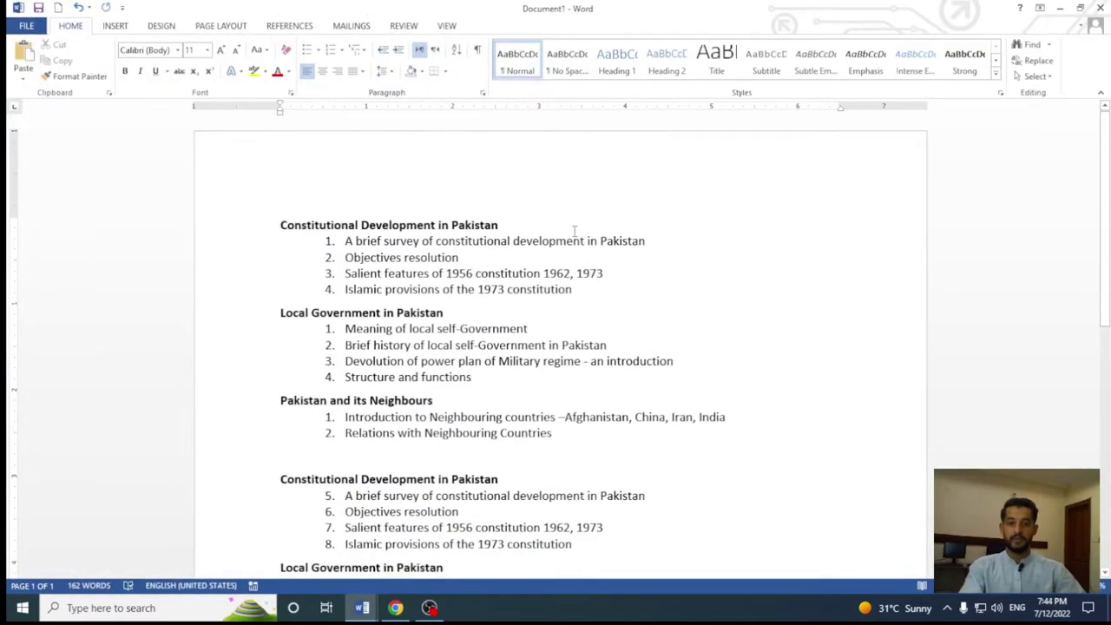
ctrl+scroll(589, 288, up, 2)
ctrl+scroll(590, 290, up, 2)
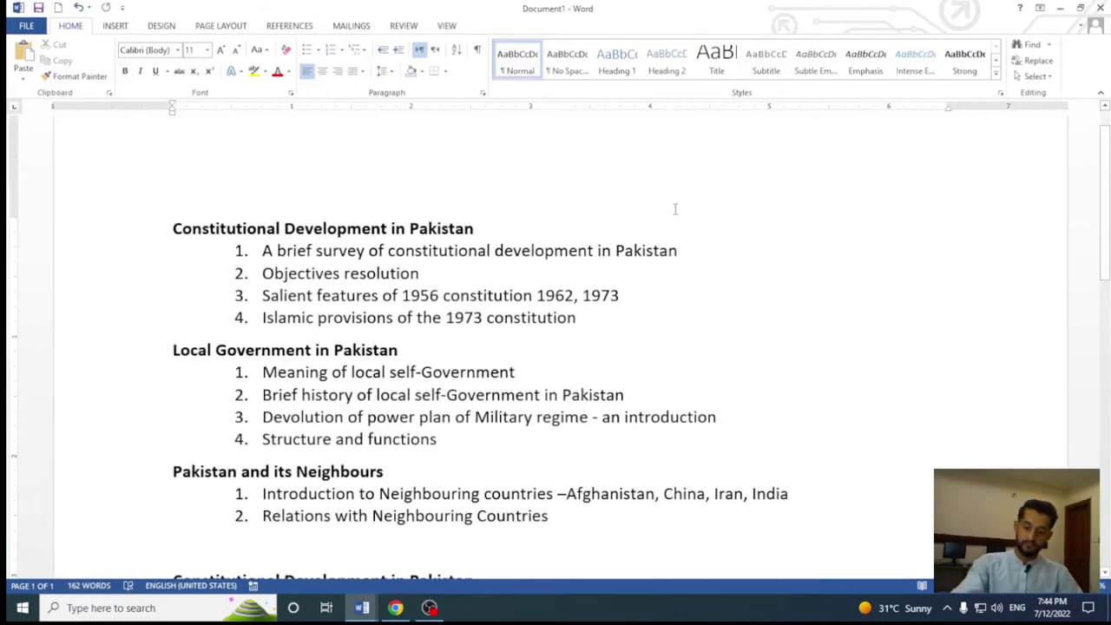
Step: Save the outline to the Desktop as Constitutional Development in Pakistan.docx
key(alt)
key(f)
key(a)
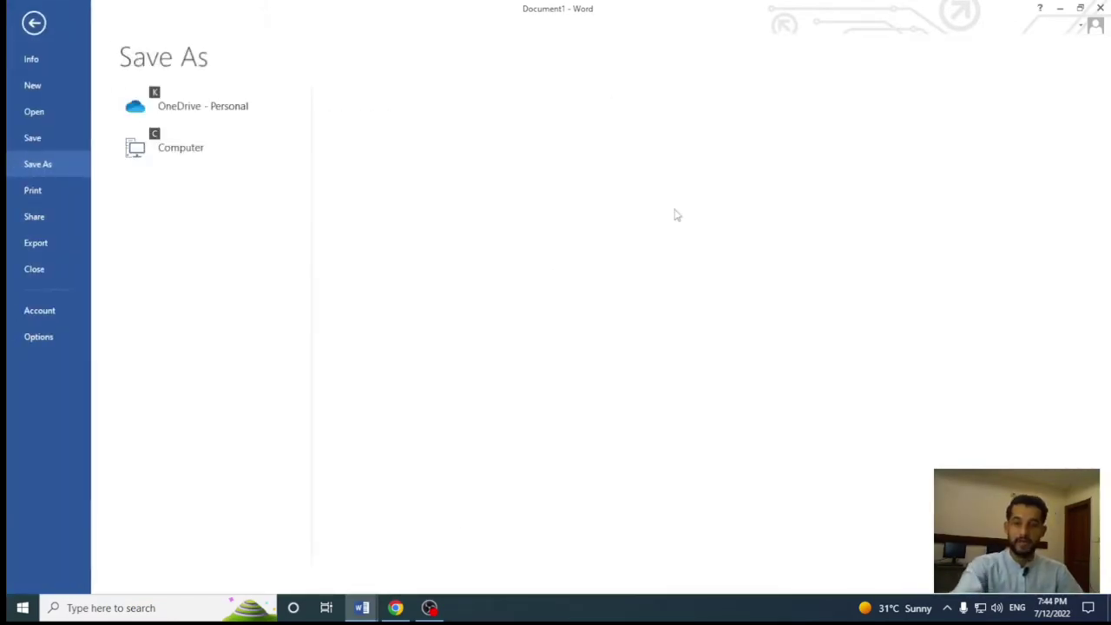
click(215, 148)
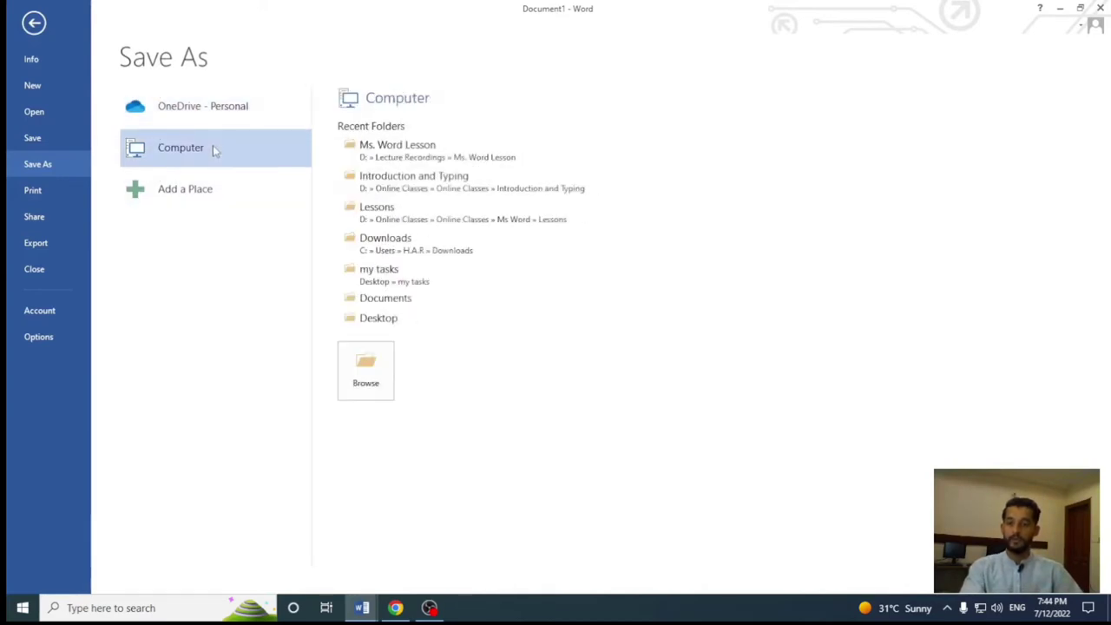
click(388, 319)
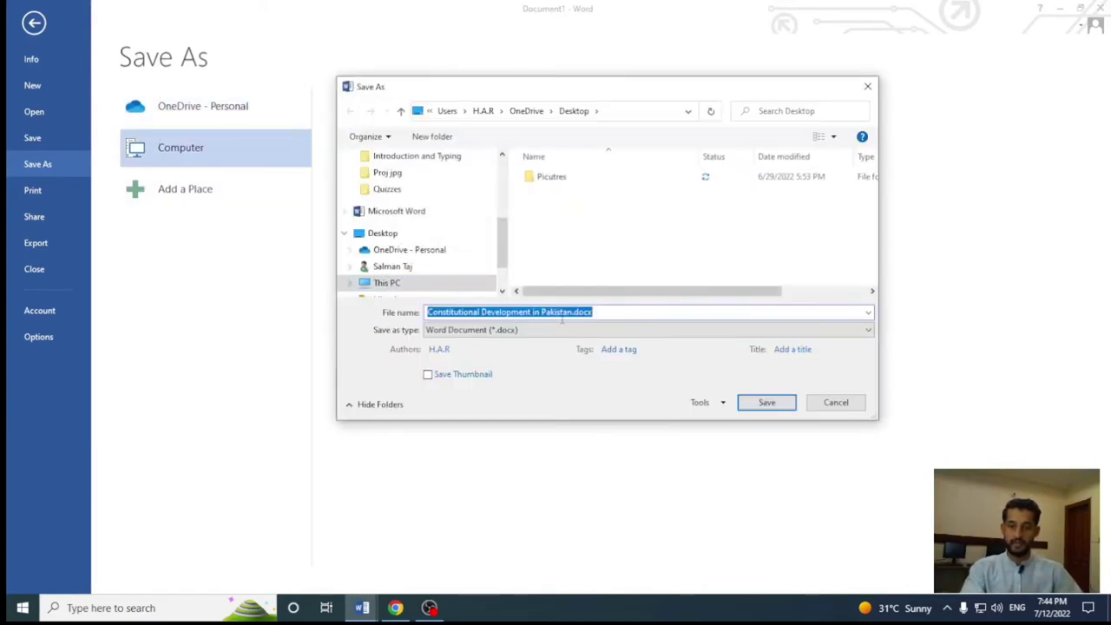
click(768, 403)
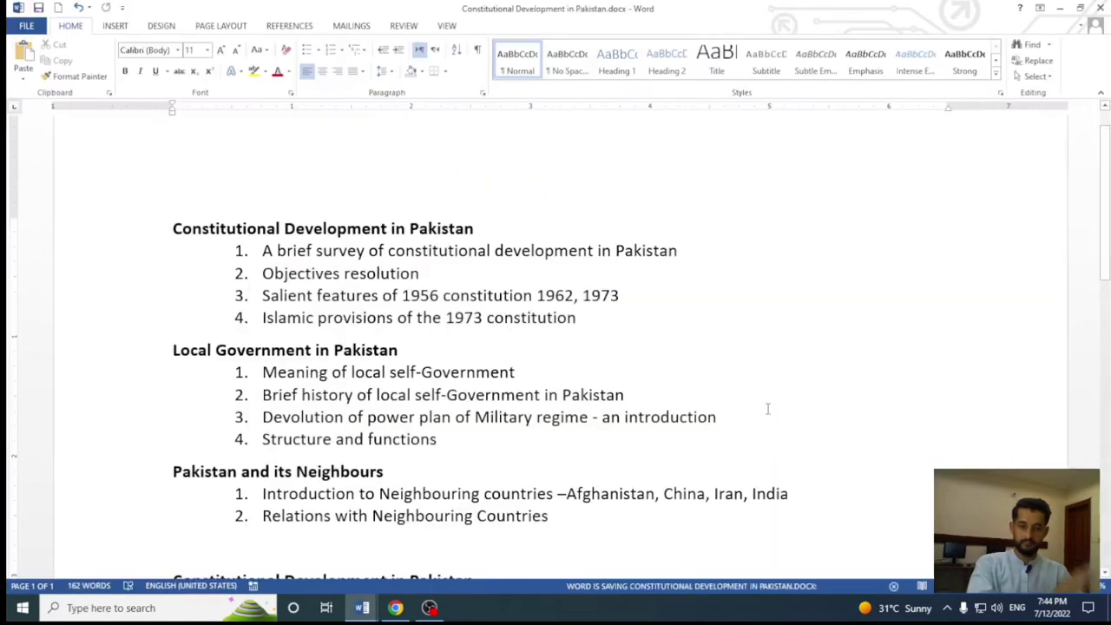
click(608, 326)
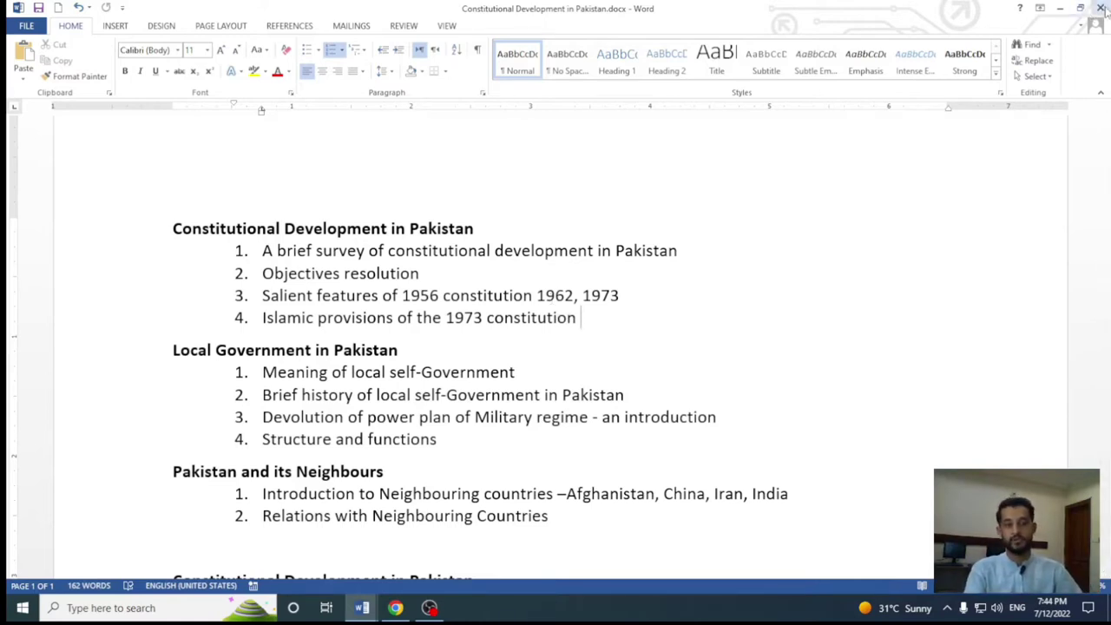
click(677, 327)
scroll(677, 328, down, 1)
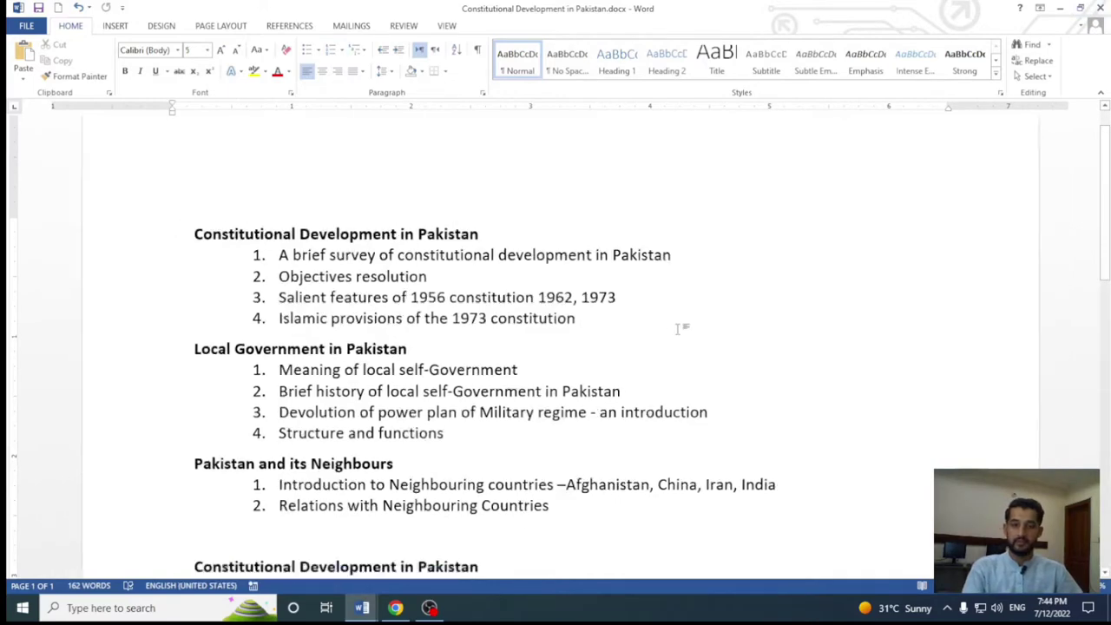
scroll(677, 327, down, 1)
scroll(677, 327, down, 2)
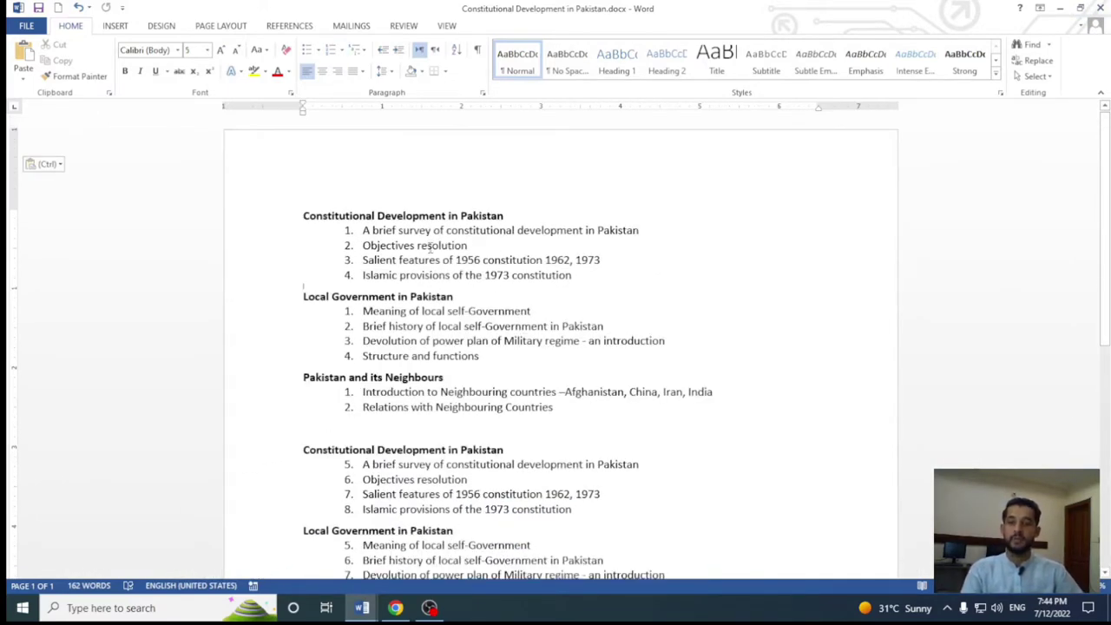
scroll(430, 247, up, 2)
key(alt+Tab)
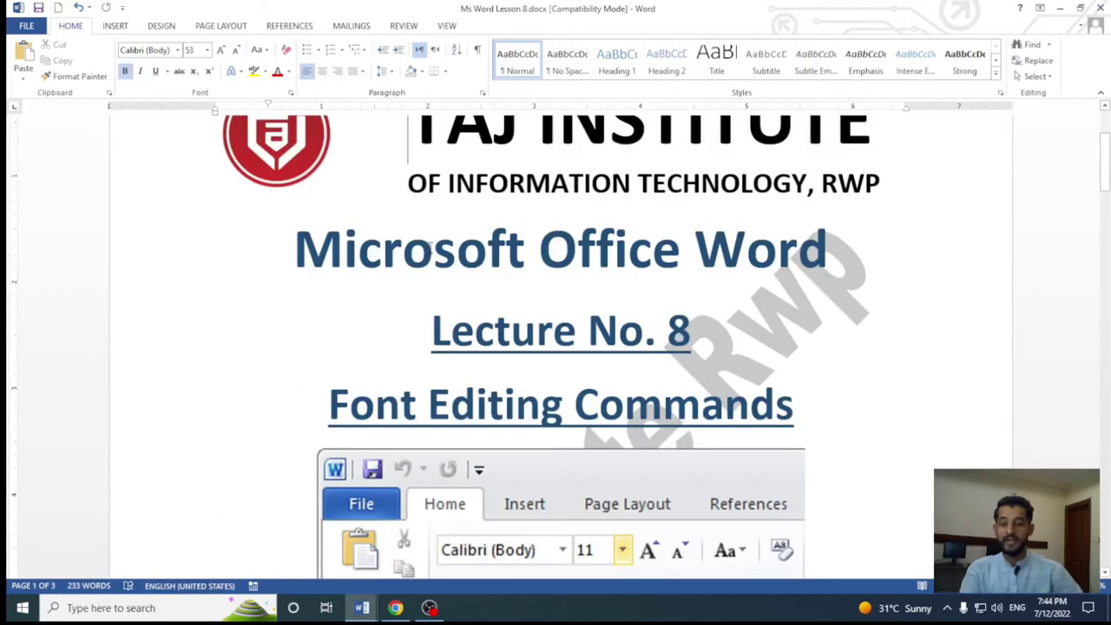
scroll(431, 248, down, 2)
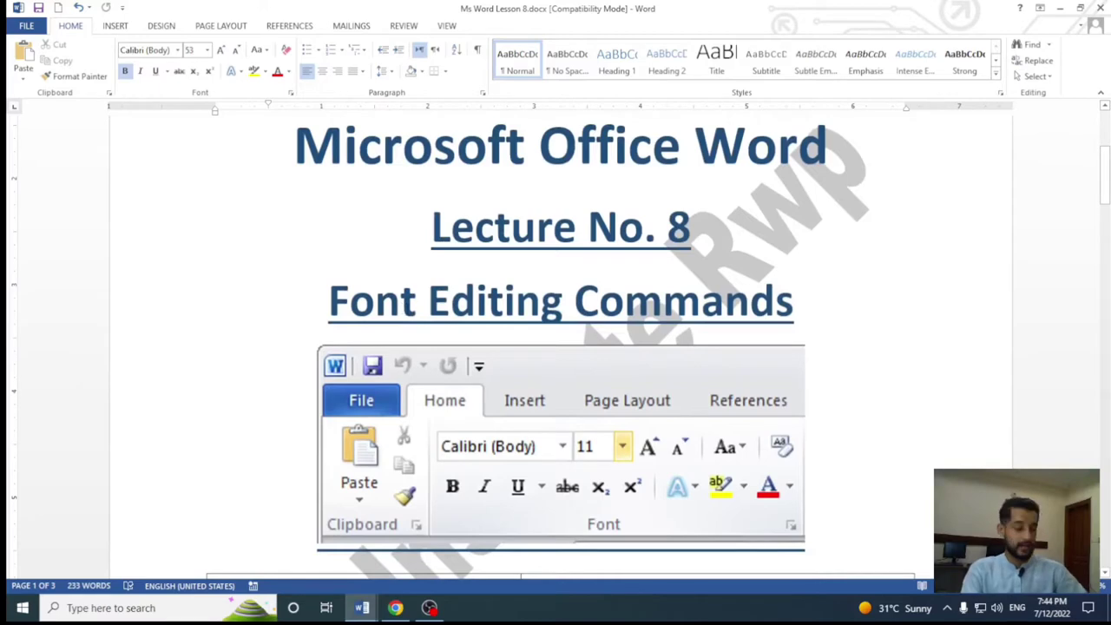
click(419, 314)
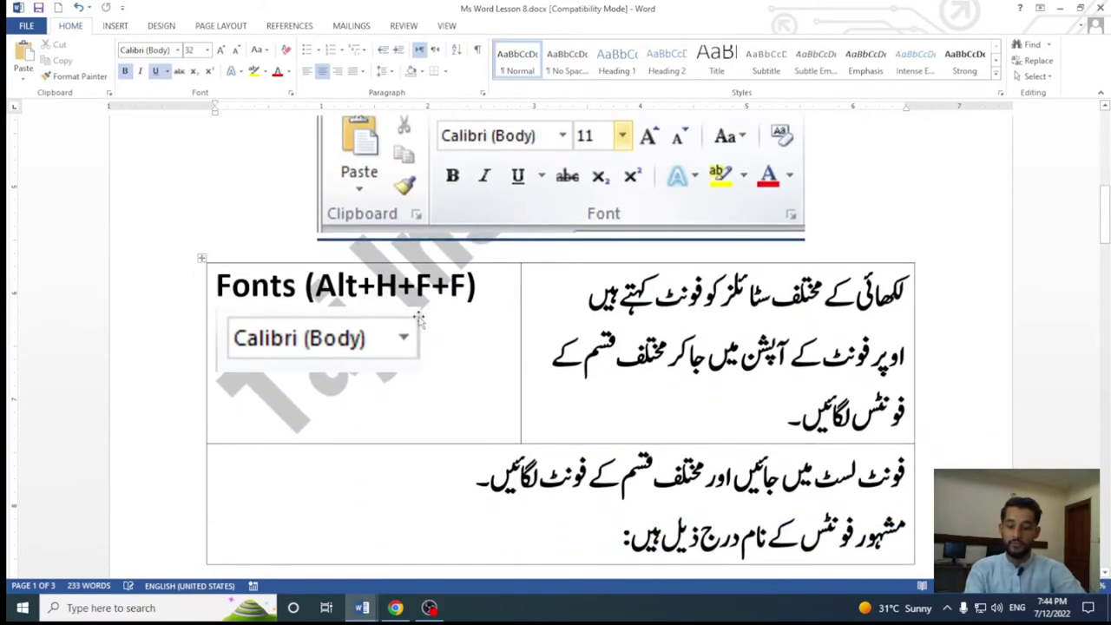
ctrl+scroll(420, 318, up, 3)
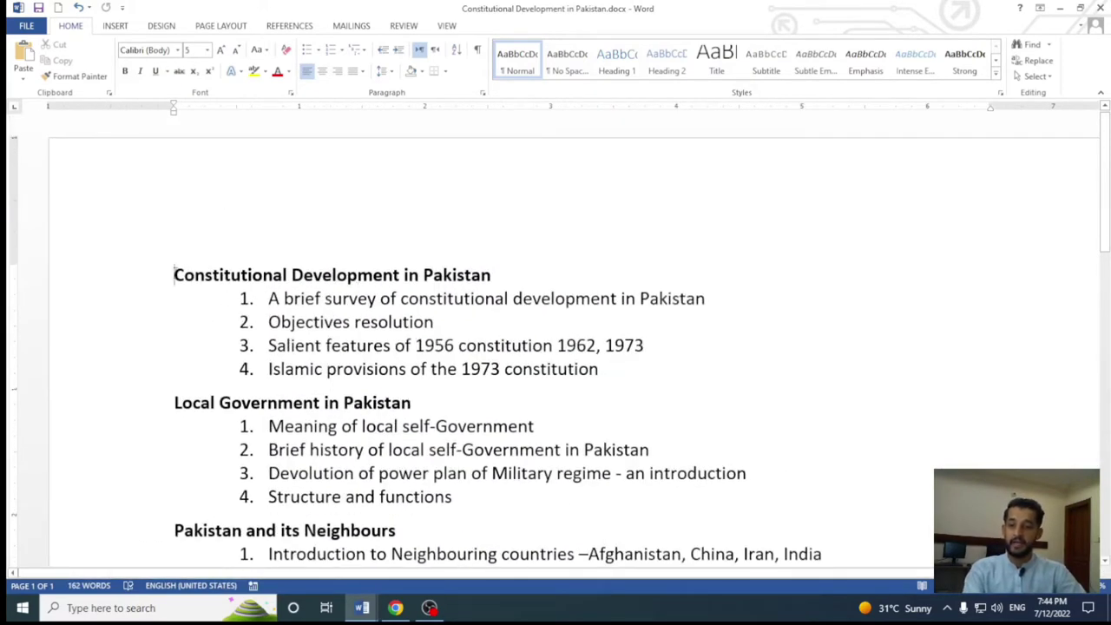
Step: Select the Constitutional Development in Pakistan heading, then the text of the first two list items
key(ctrl+shift+Right)
key(ctrl+shift+Right)
key(ctrl+shift+Right)
key(ctrl+shift+Right)
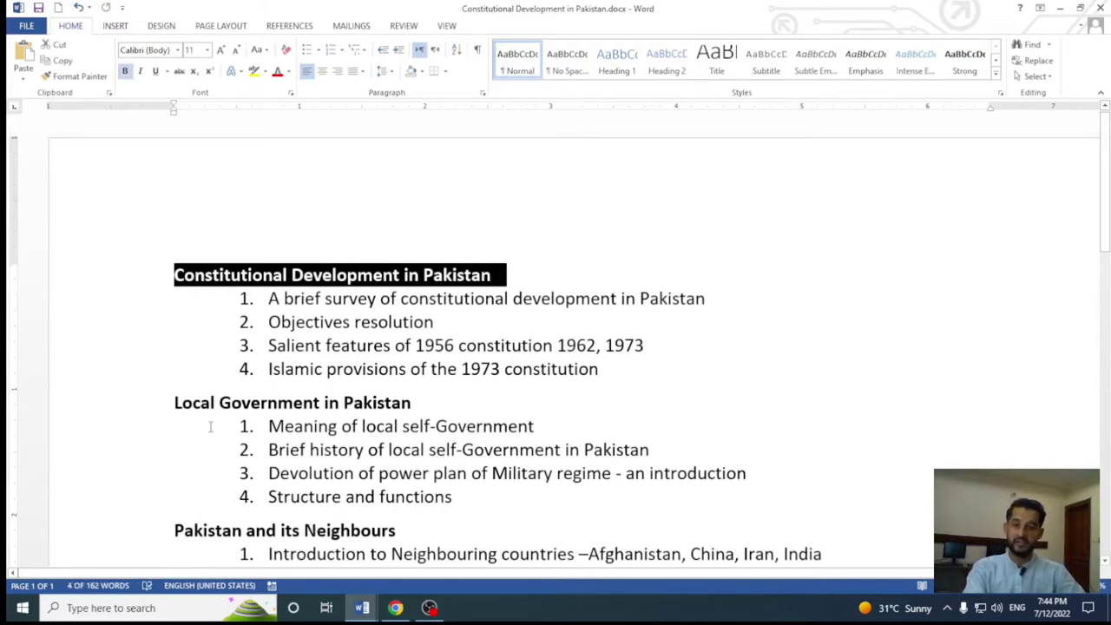
drag(286, 298, 471, 317)
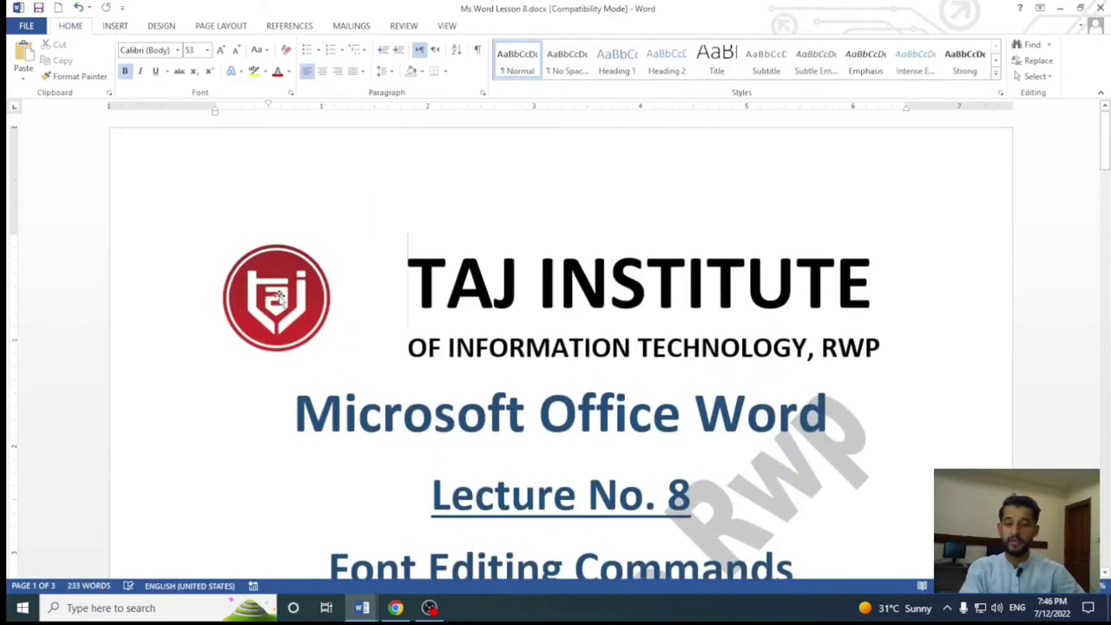
Step: Scroll down to the Fonts table in Lesson 8 and select its first Urdu paragraph
scroll(525, 443, down, 4)
scroll(525, 442, down, 3)
scroll(525, 443, down, 2)
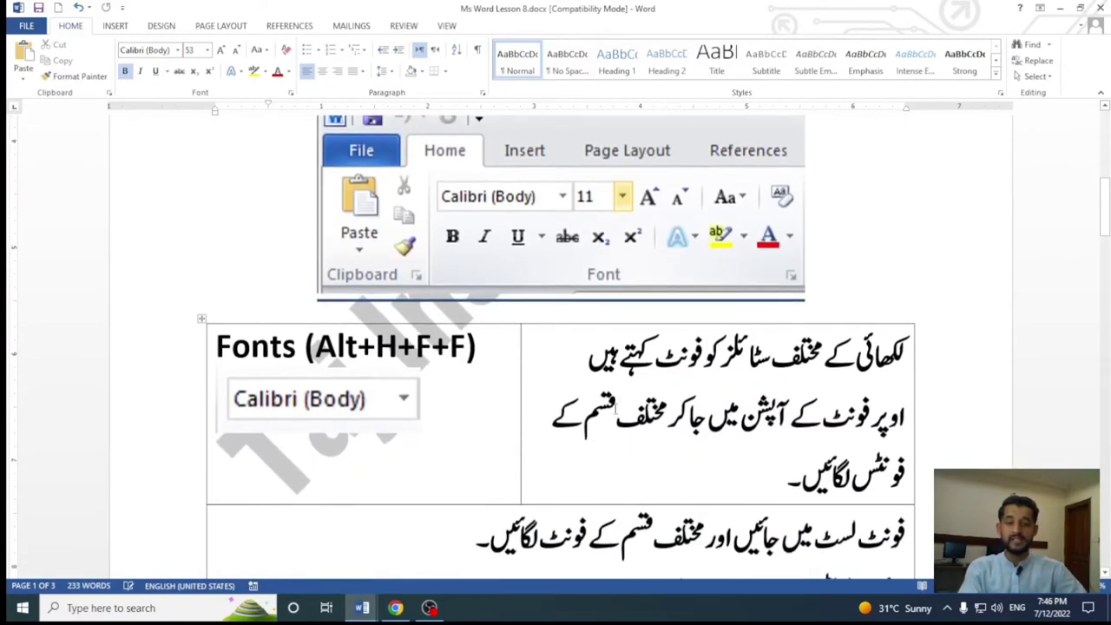
scroll(615, 408, down, 3)
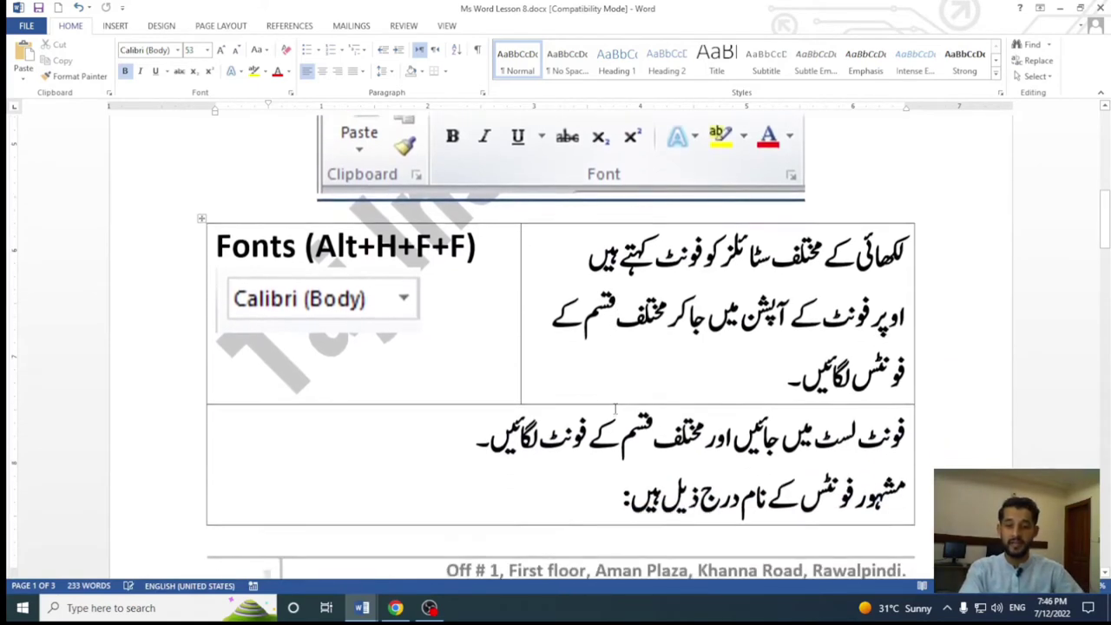
mouse_move(906, 251)
mouse_down()
mouse_move(555, 317)
mouse_move(559, 348)
mouse_up()
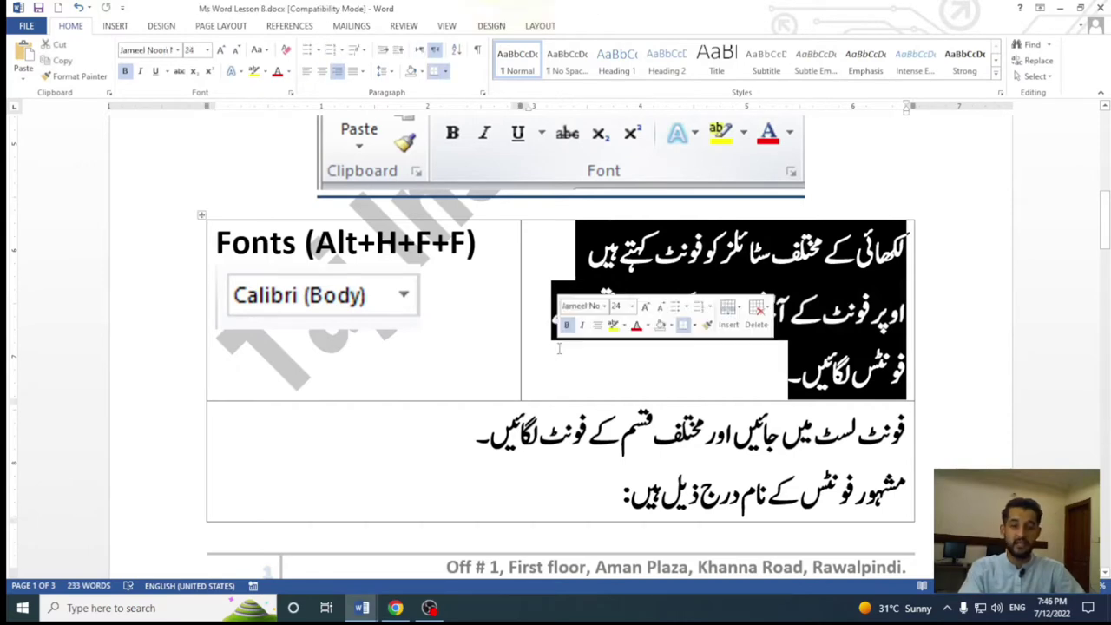
Step: Select the font samples table rows, from Calibri (Official) down through every sample
scroll(842, 417, down, 3)
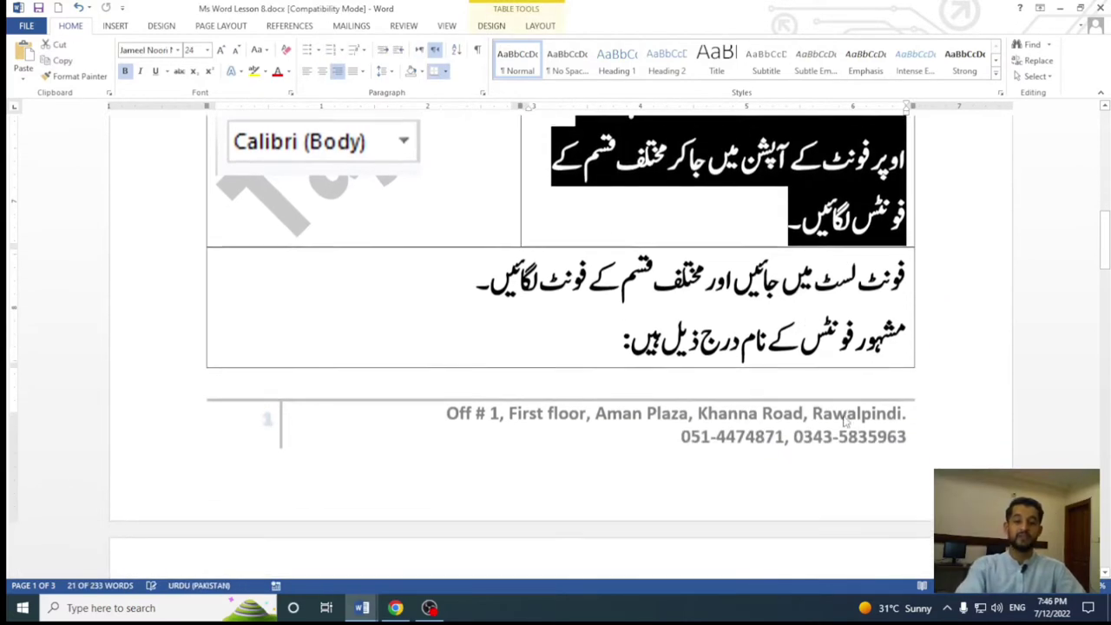
scroll(407, 271, up, 3)
scroll(406, 270, down, 1)
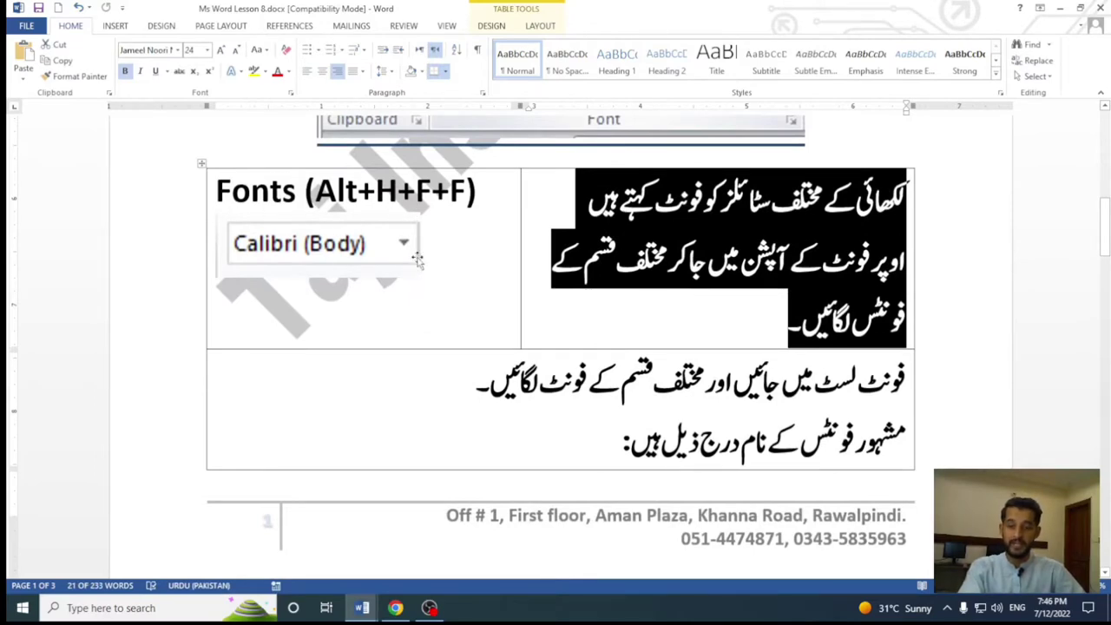
scroll(760, 375, down, 5)
scroll(762, 373, down, 2)
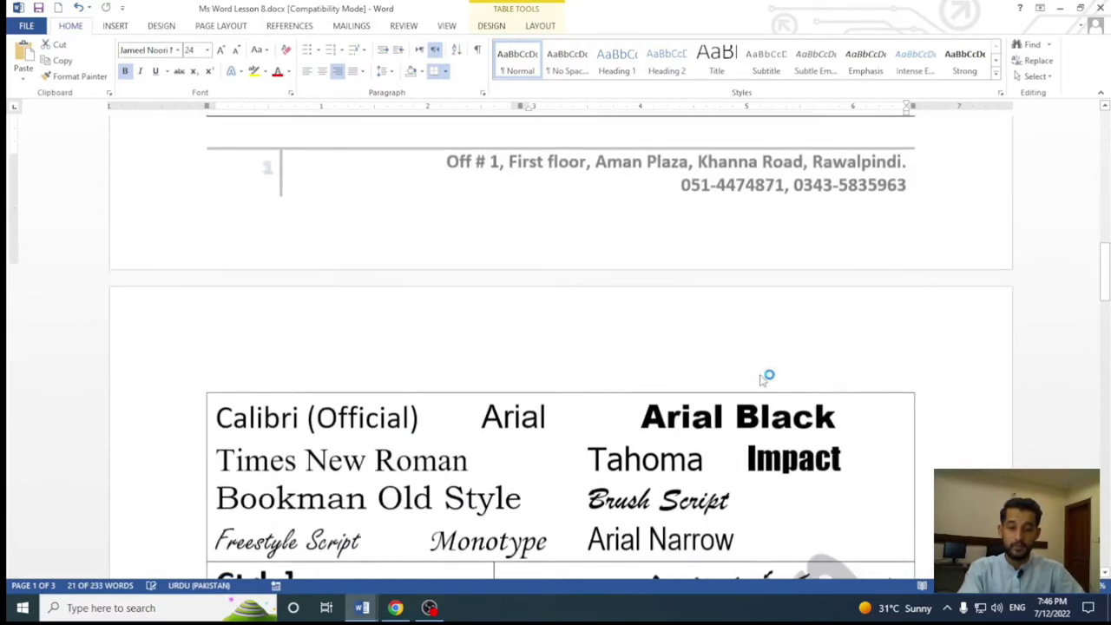
scroll(746, 434, down, 3)
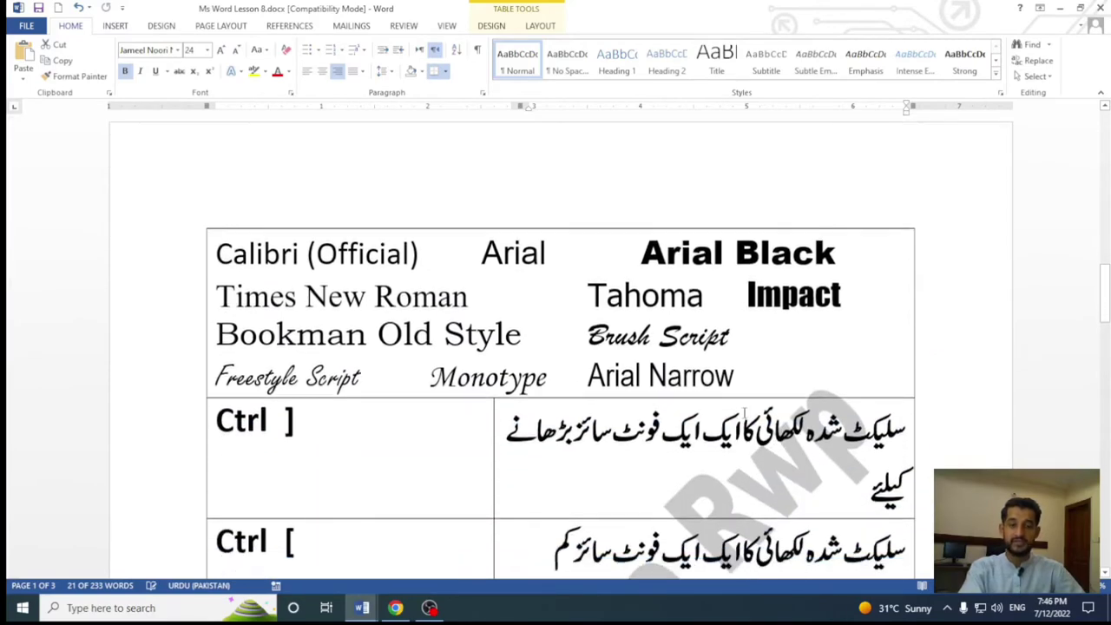
ctrl+scroll(744, 412, up, 2)
mouse_move(777, 404)
mouse_down()
mouse_move(611, 399)
mouse_move(175, 253)
mouse_move(194, 273)
mouse_up()
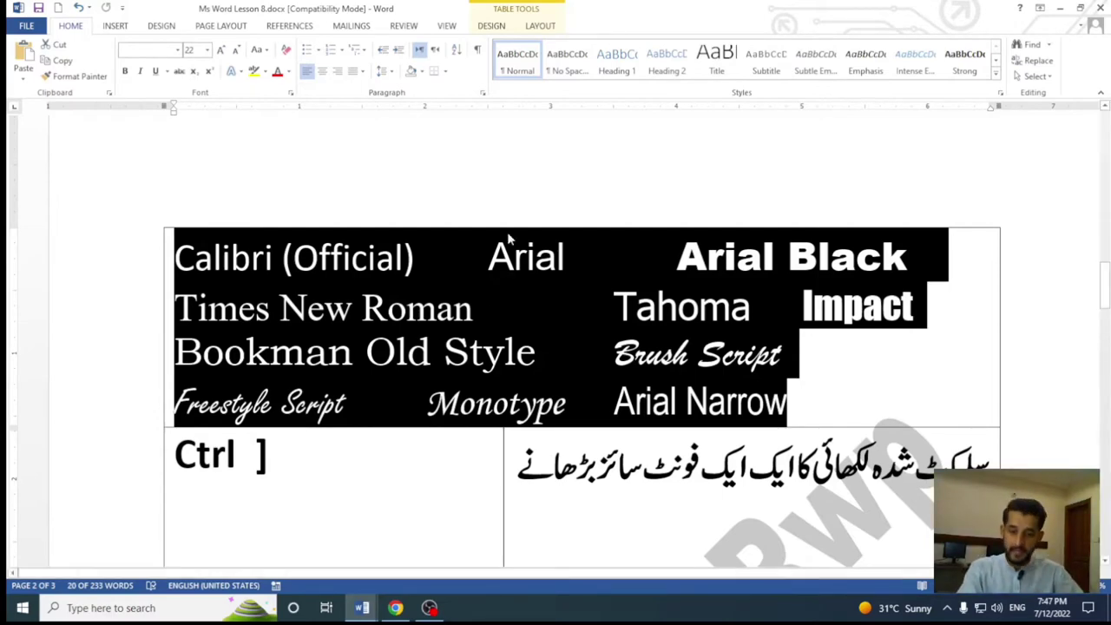
click(321, 291)
drag(174, 256, 913, 309)
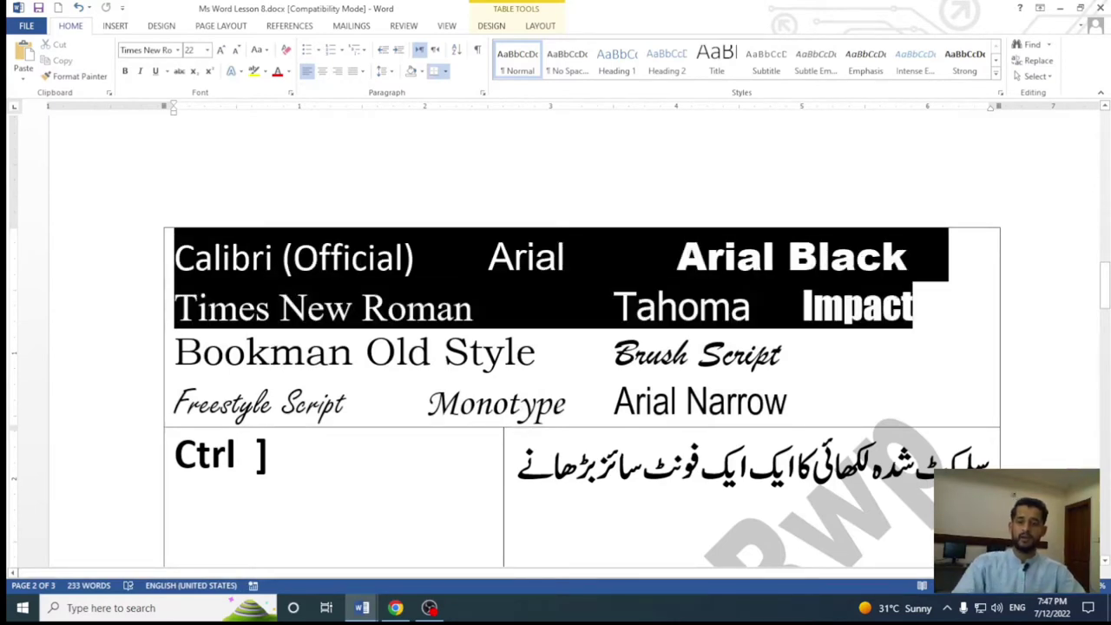
drag(899, 331, 897, 397)
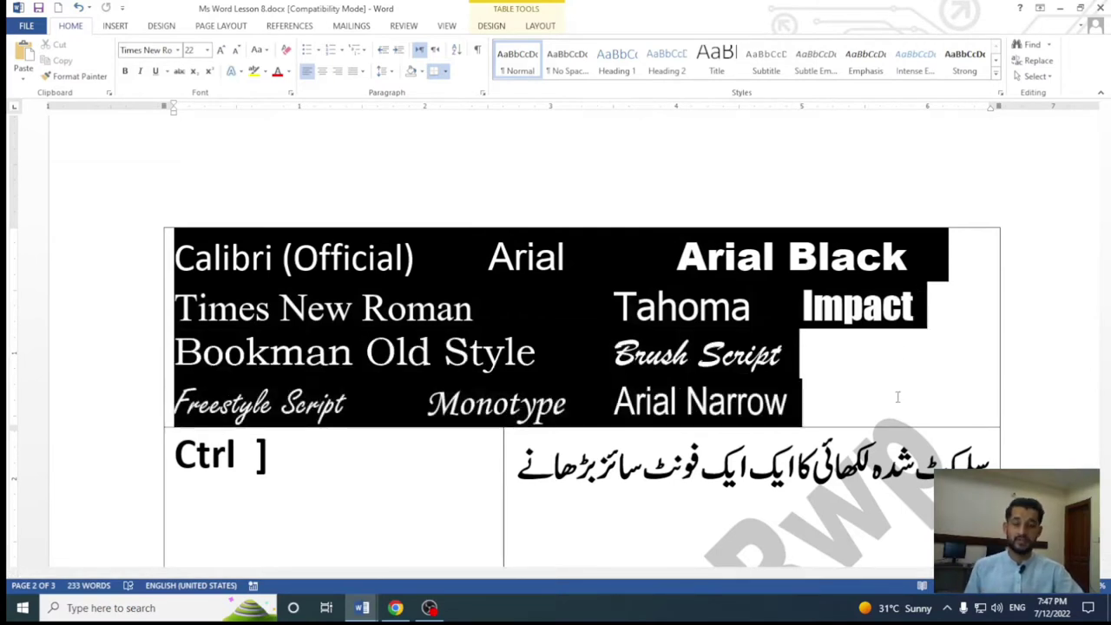
drag(897, 396, 897, 397)
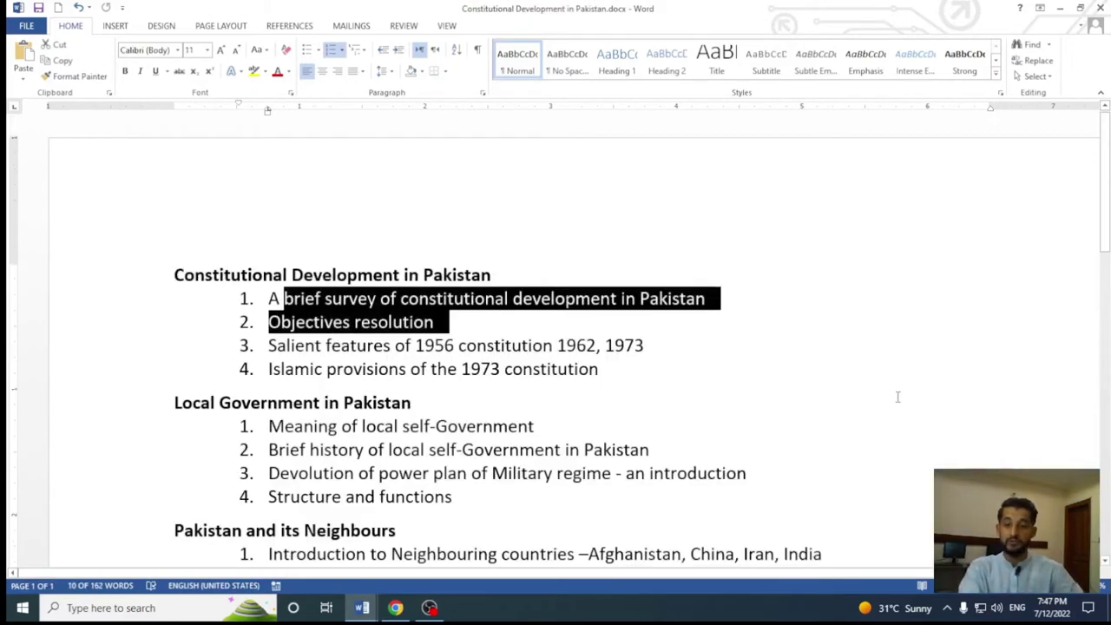
ctrl+scroll(898, 397, up, 2)
click(545, 274)
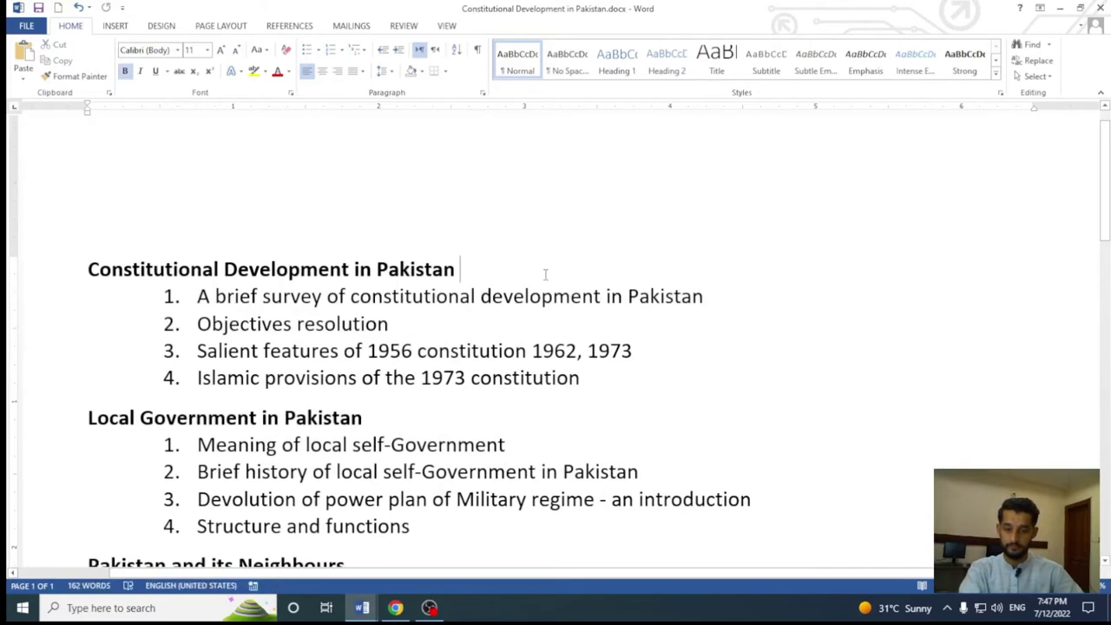
click(319, 269)
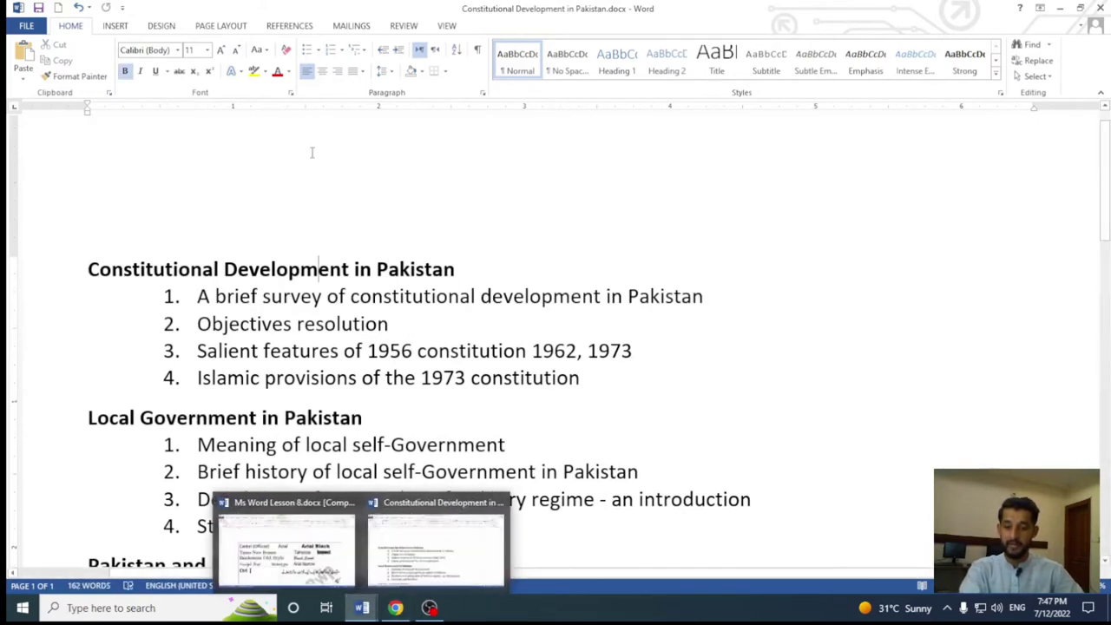
click(458, 270)
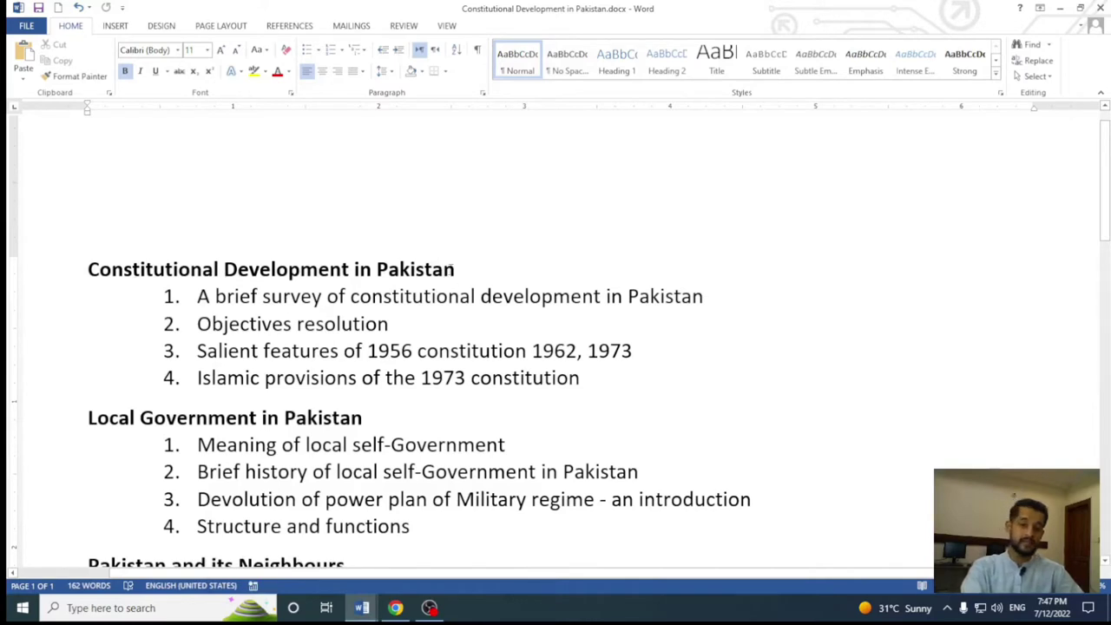
mouse_move(87, 269)
mouse_down()
mouse_move(390, 266)
mouse_move(437, 276)
mouse_up()
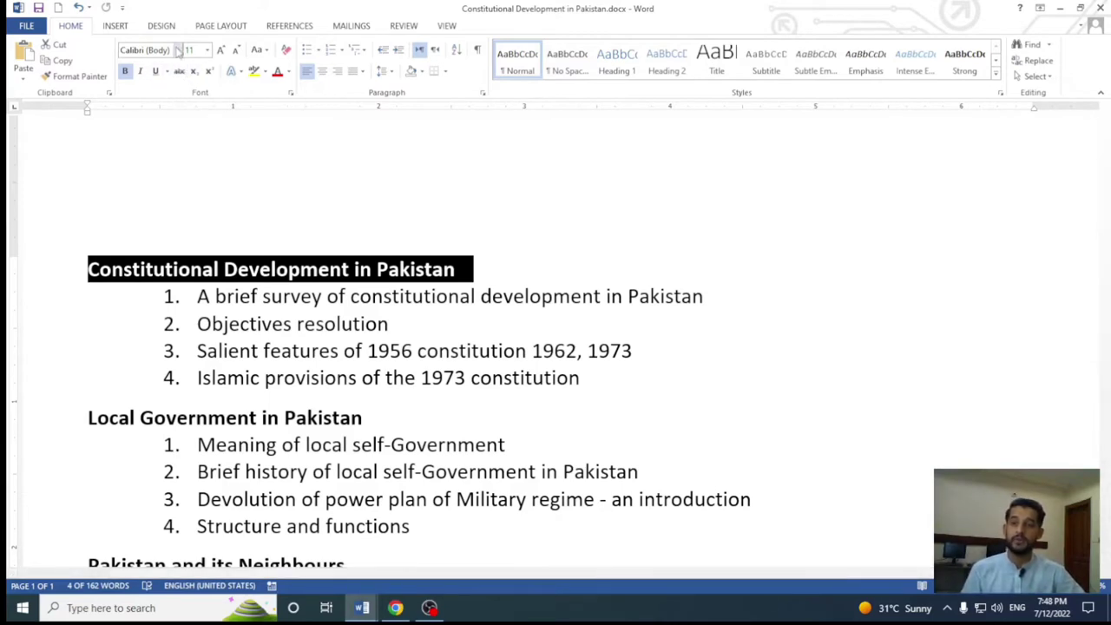
click(126, 50)
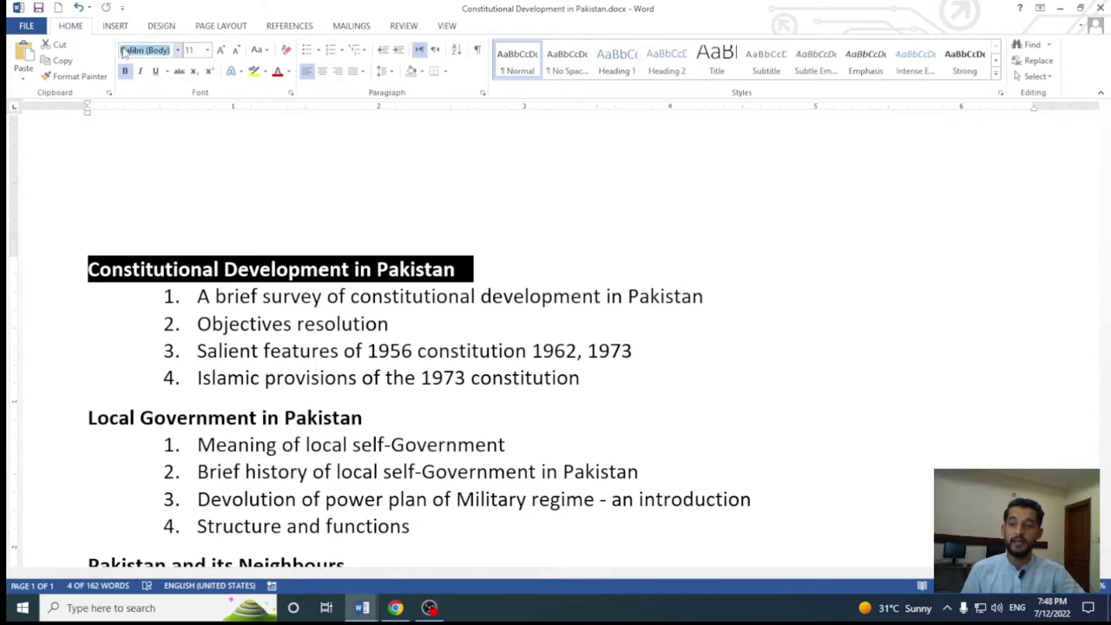
click(446, 364)
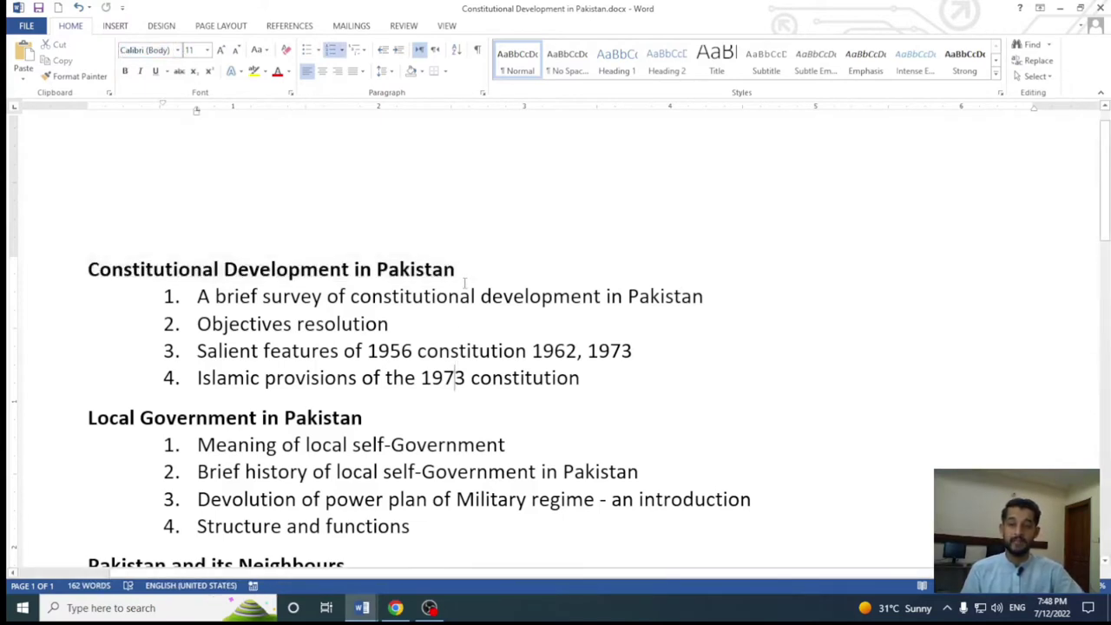
drag(462, 269, 126, 284)
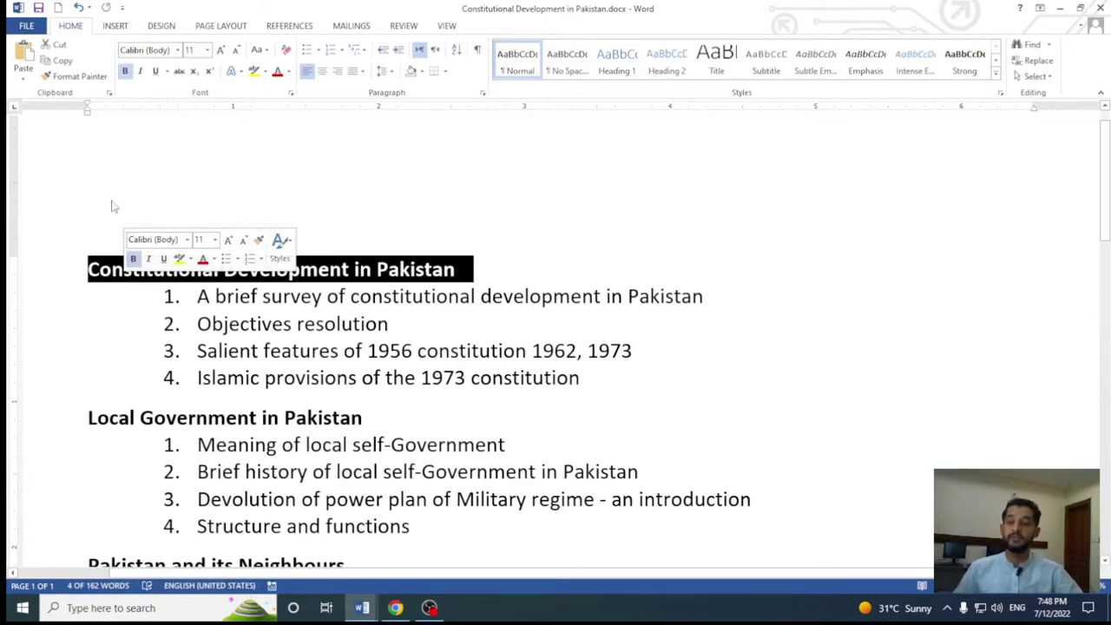
click(152, 50)
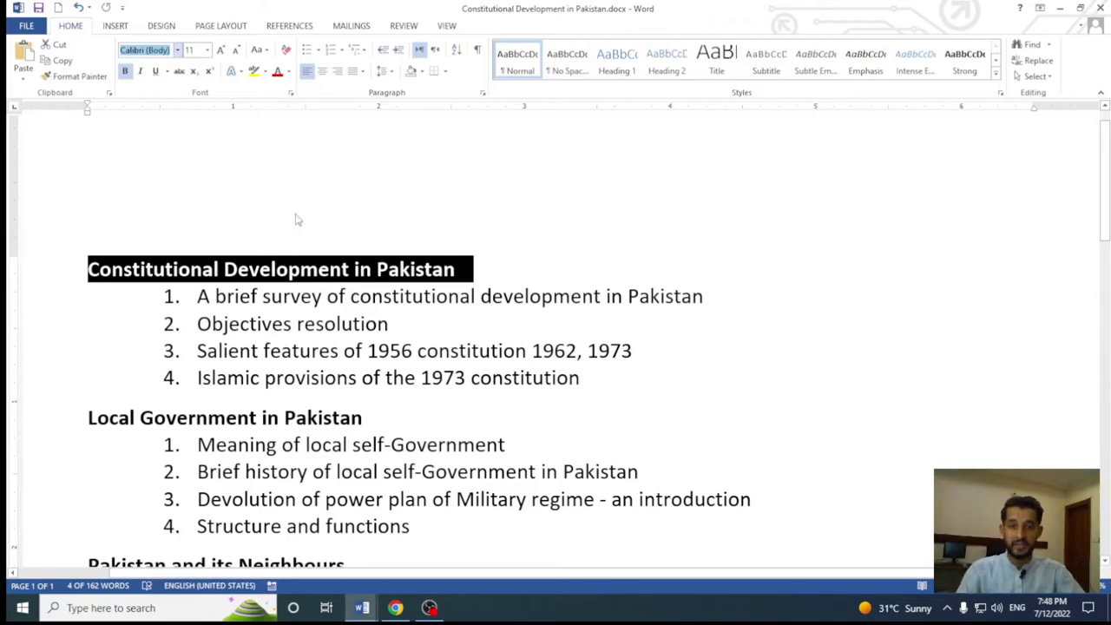
scroll(248, 280, down, 2)
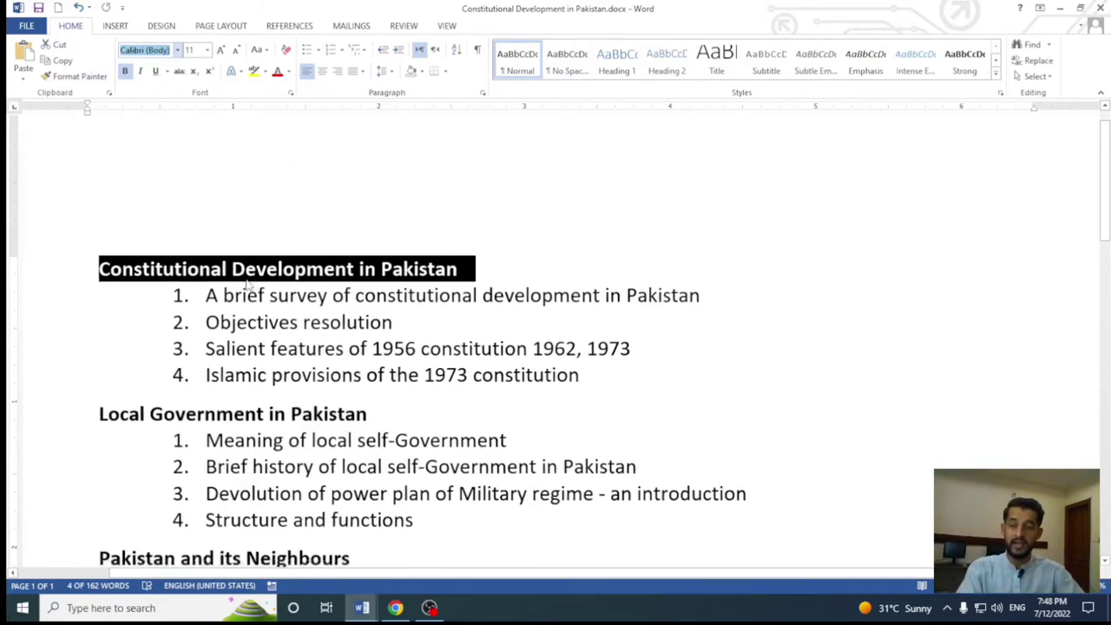
click(500, 262)
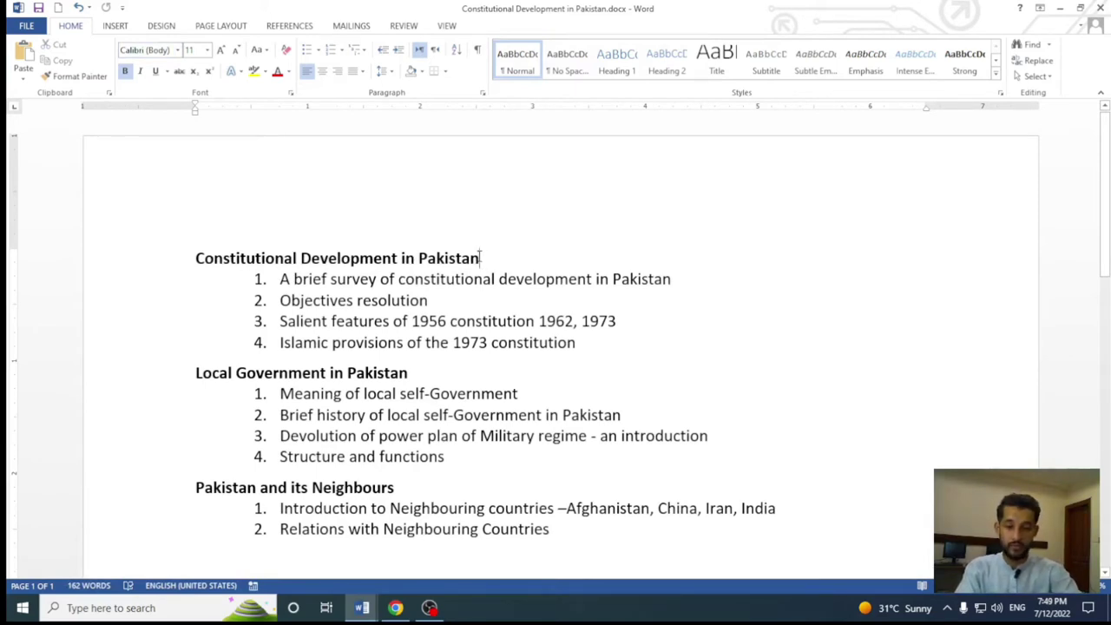
key(shift+Home)
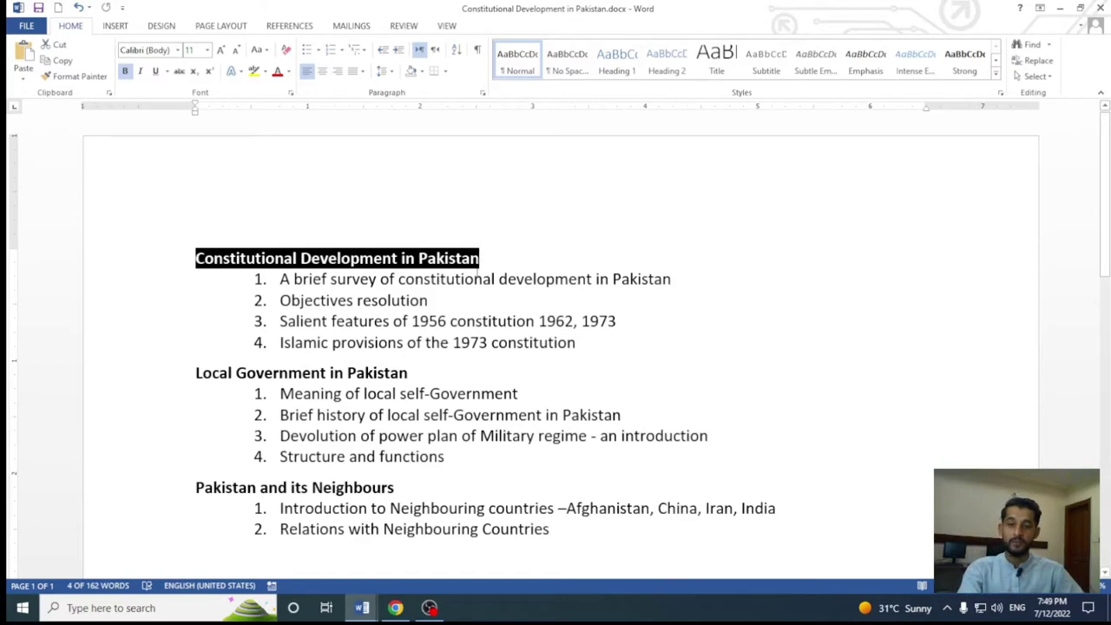
Step: Select the whole title heading line and browse the font list without changing anything
click(479, 261)
triple_click(479, 260)
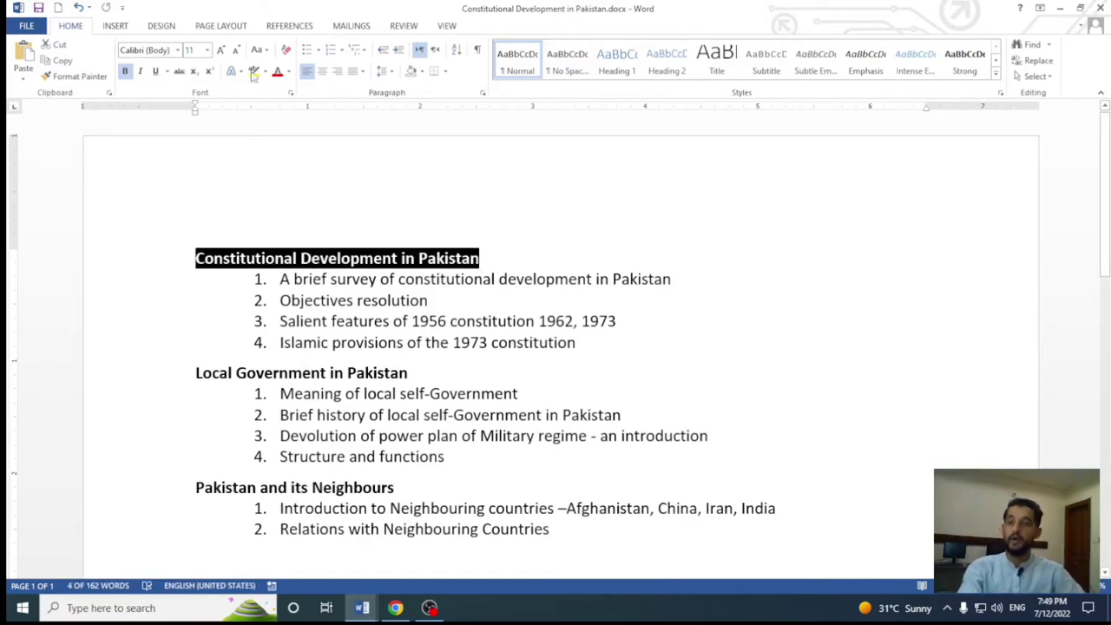
click(178, 50)
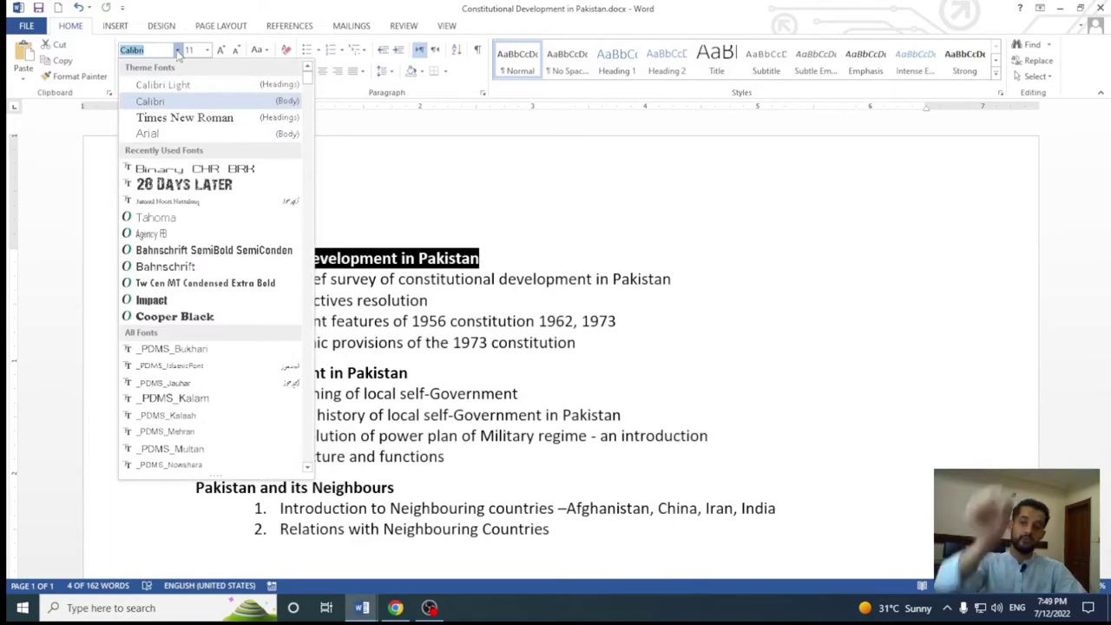
scroll(308, 104, down, 5)
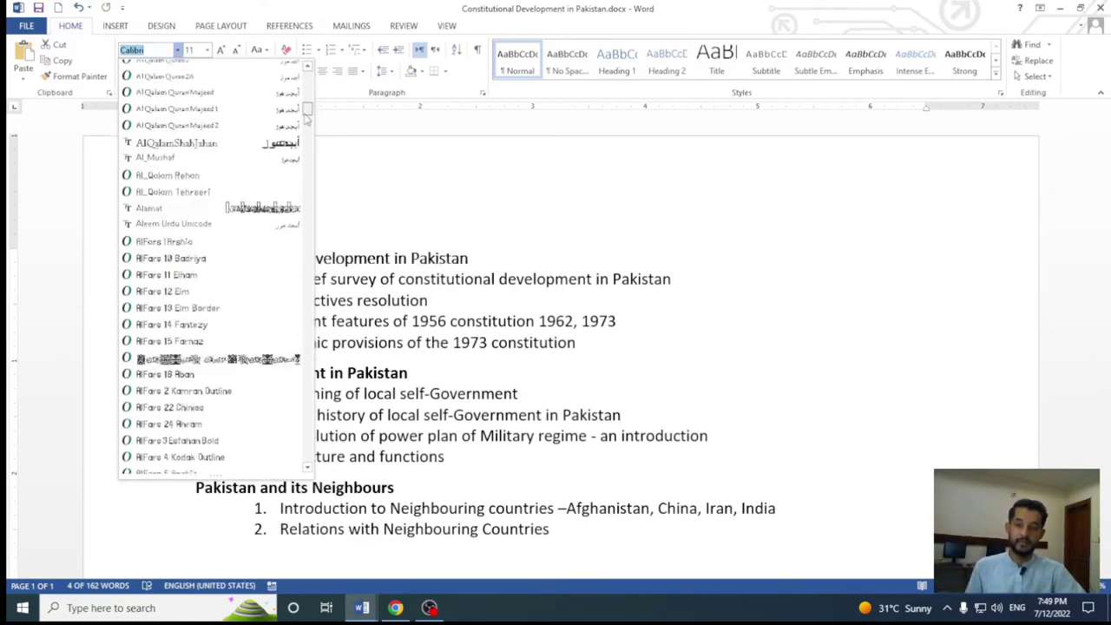
scroll(309, 174, down, 5)
scroll(309, 234, down, 5)
scroll(310, 286, down, 5)
scroll(310, 304, down, 10)
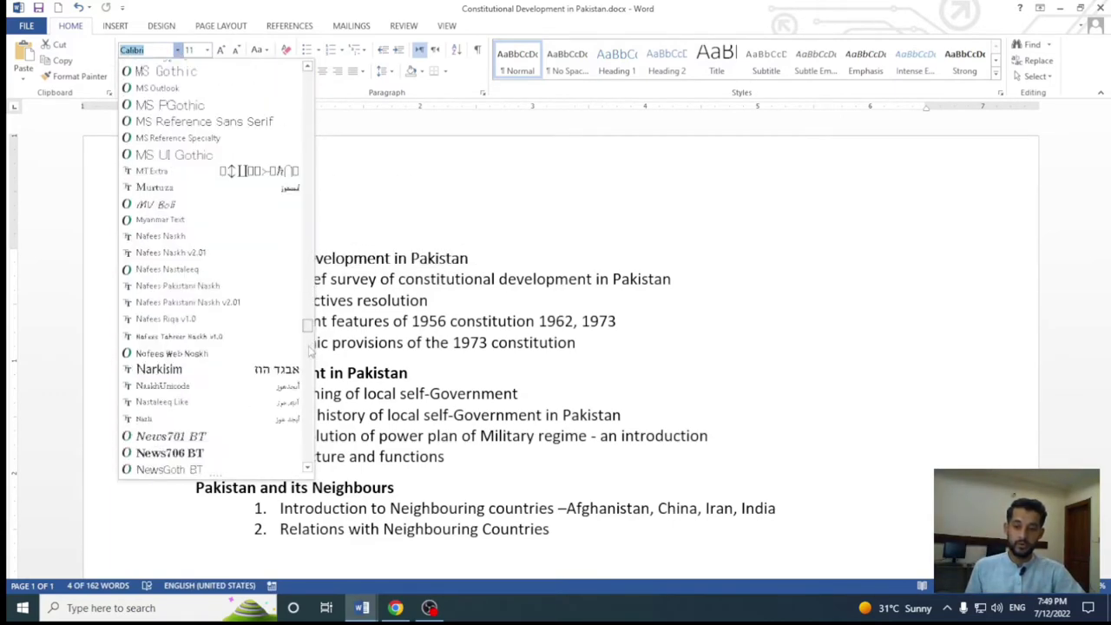
scroll(311, 347, down, 10)
scroll(311, 400, down, 10)
scroll(313, 460, down, 10)
scroll(313, 474, up, 10)
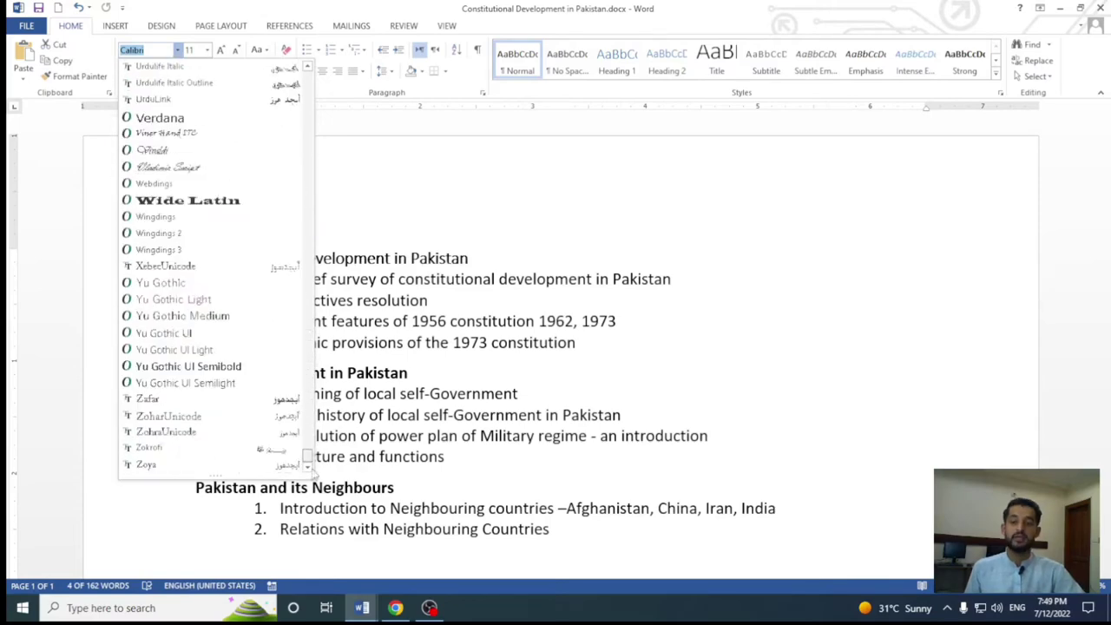
scroll(315, 474, up, 10)
scroll(318, 348, up, 10)
scroll(316, 222, up, 10)
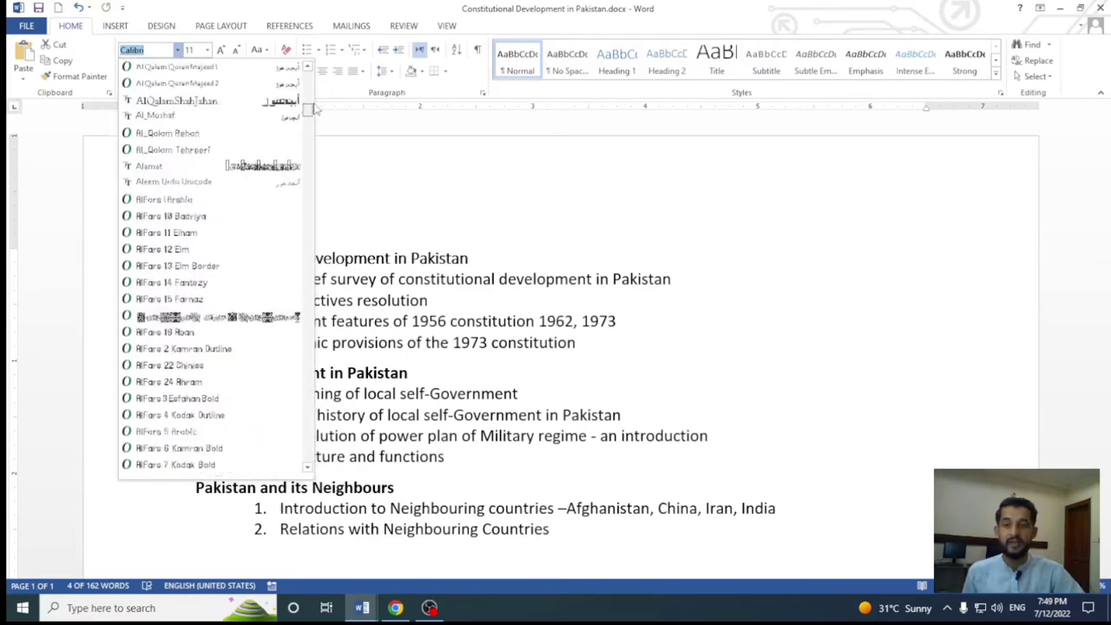
drag(316, 223, 309, 71)
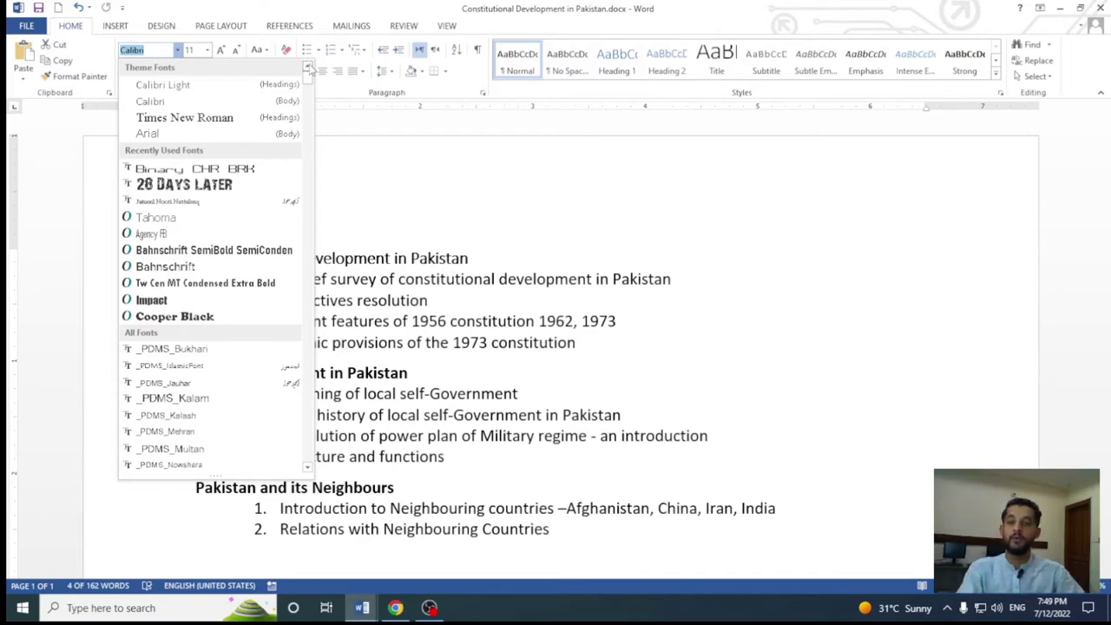
click(376, 212)
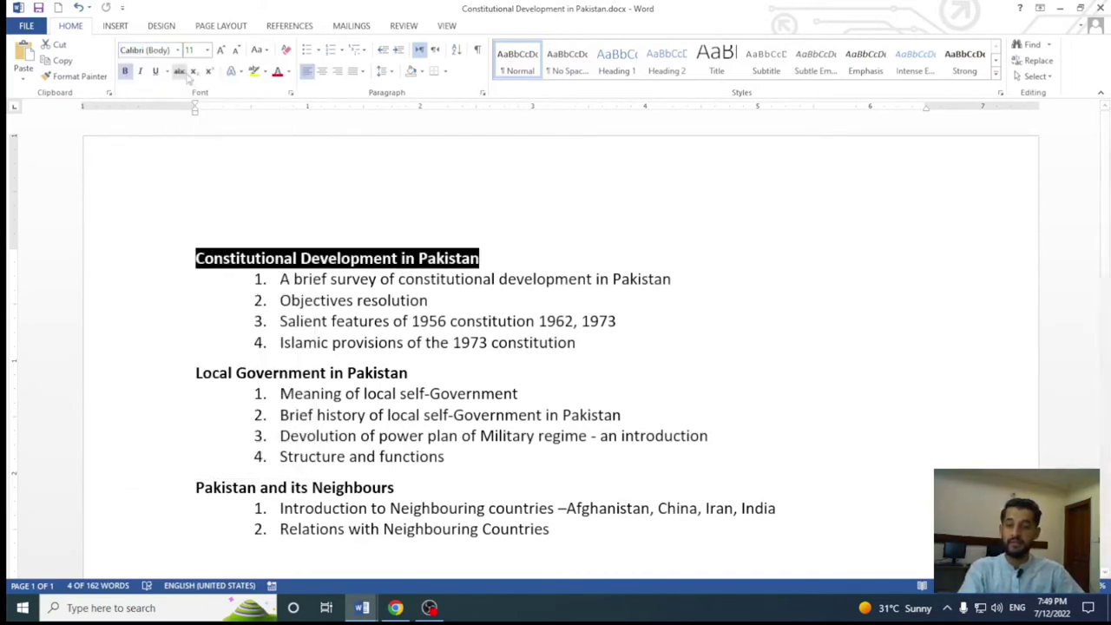
Step: Set the title heading to Arial Black by entering Arial Black in the Font box
click(177, 49)
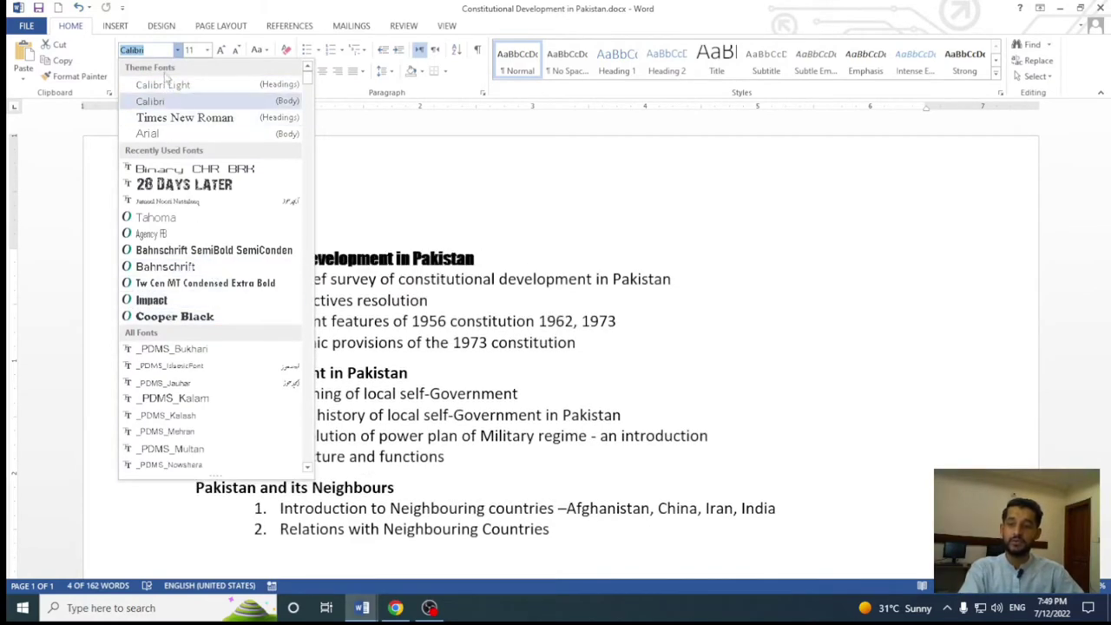
text(Arial Black)
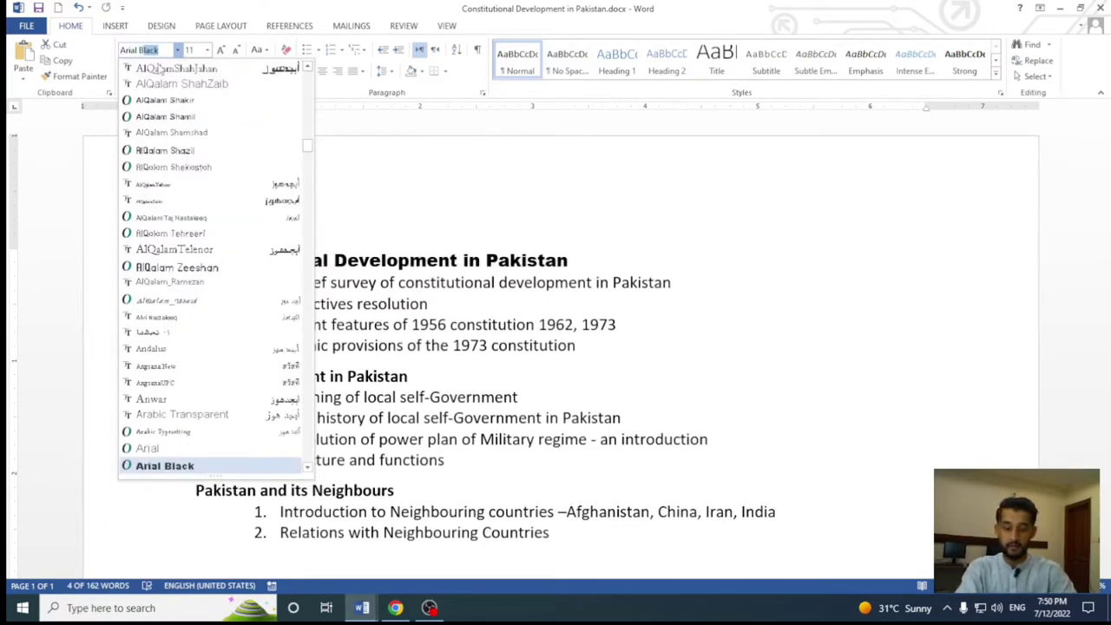
key(Return)
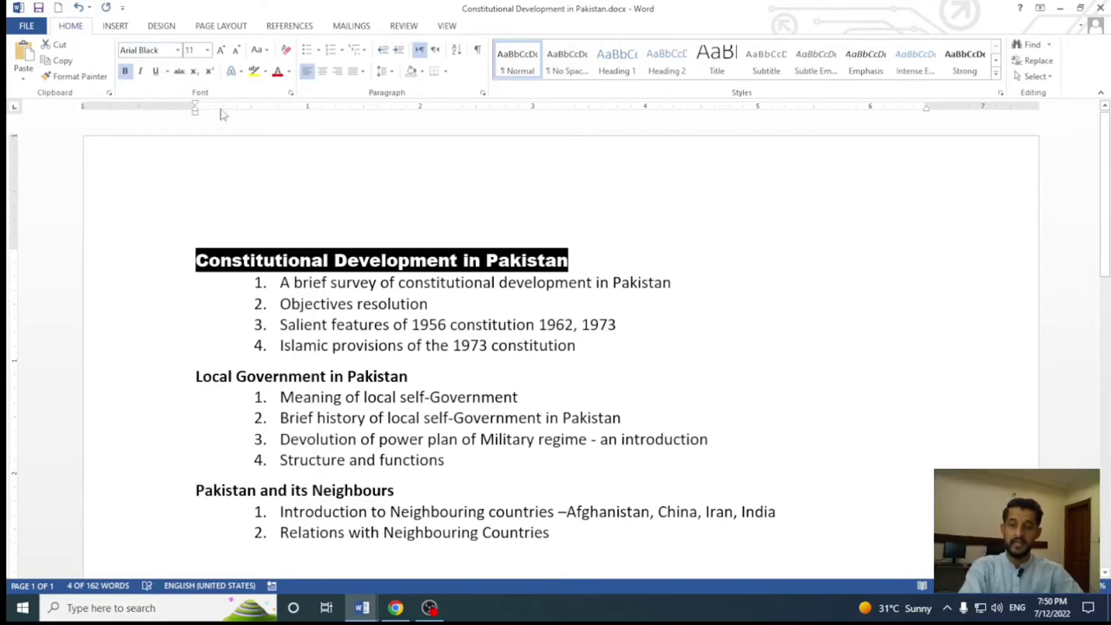
click(178, 50)
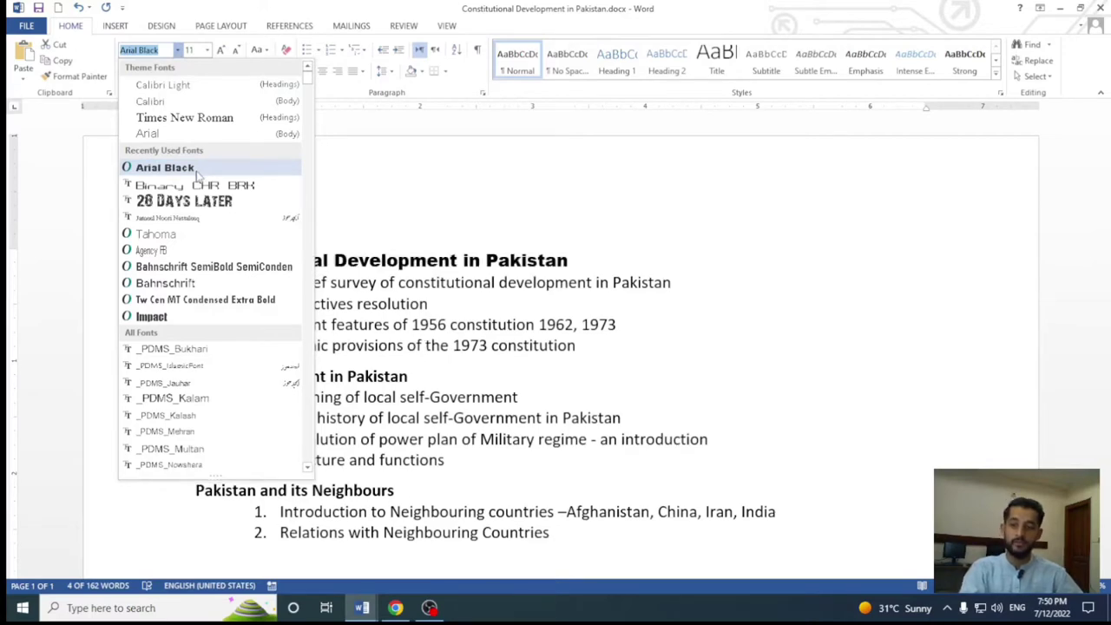
click(198, 168)
click(642, 318)
click(619, 261)
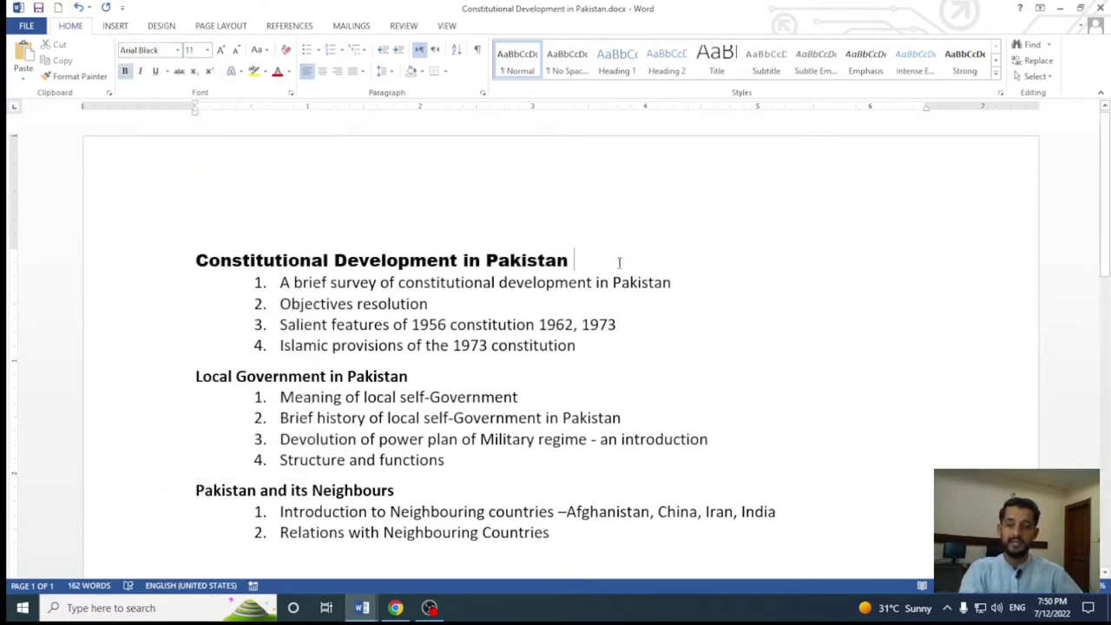
ctrl+scroll(595, 260, down, 4)
ctrl+scroll(595, 260, up, 4)
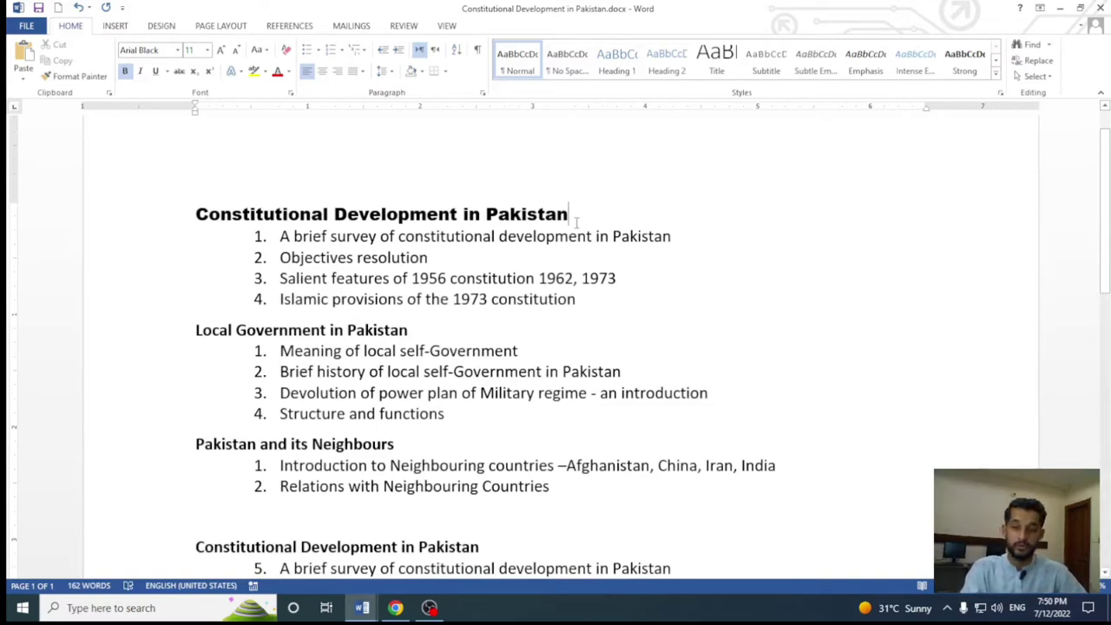
Step: Select every other section heading, including the repeated ones further down
drag(195, 329, 424, 330)
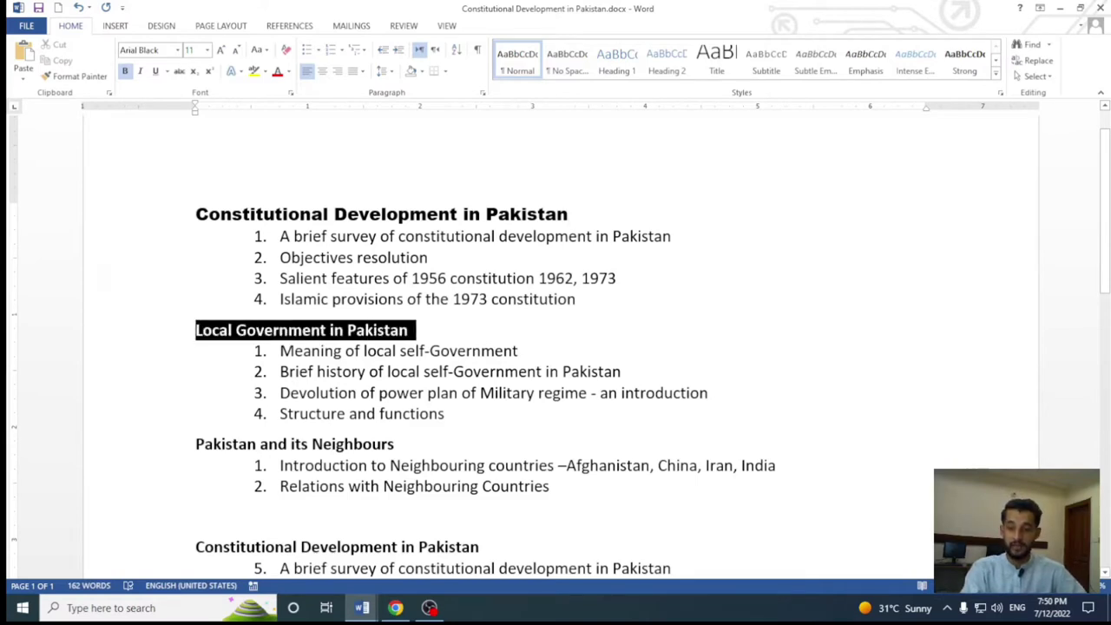
drag(195, 443, 426, 452)
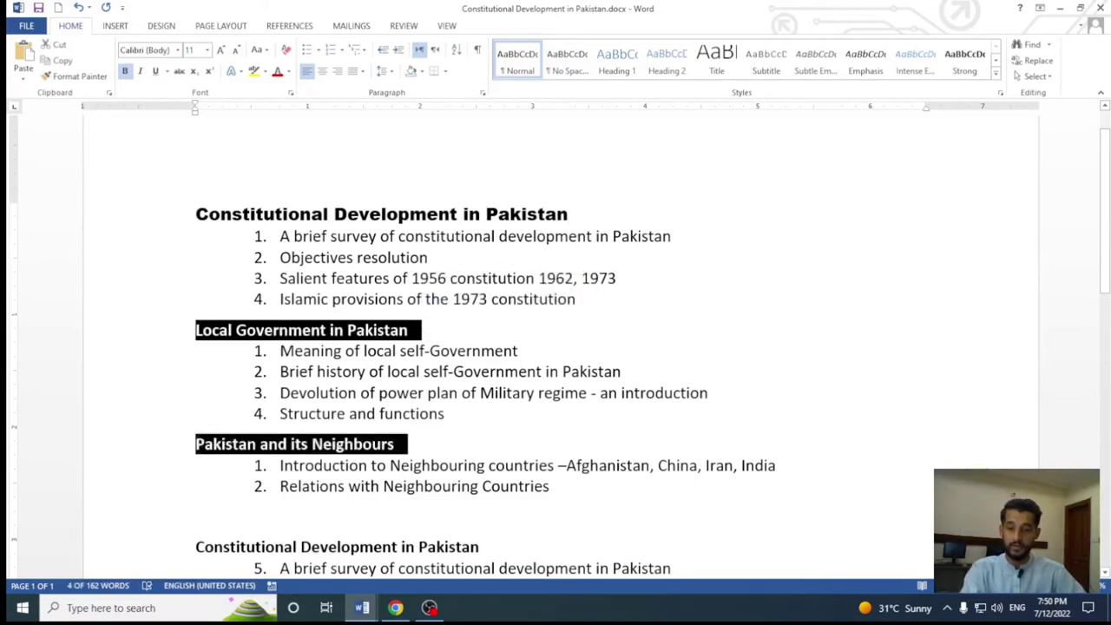
scroll(460, 347, down, 5)
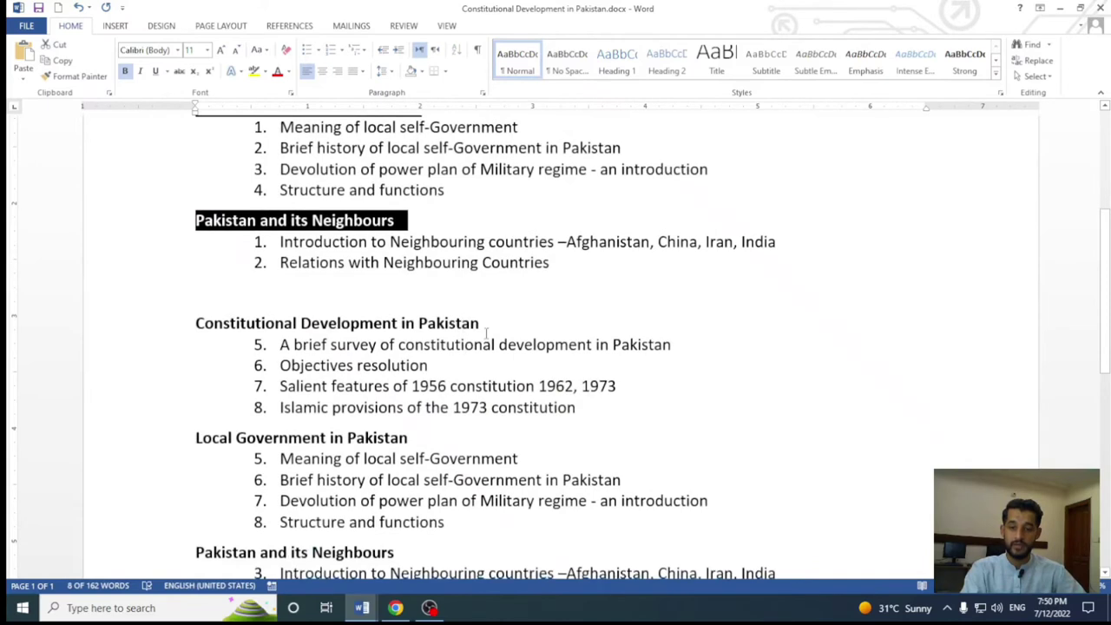
drag(484, 323, 195, 323)
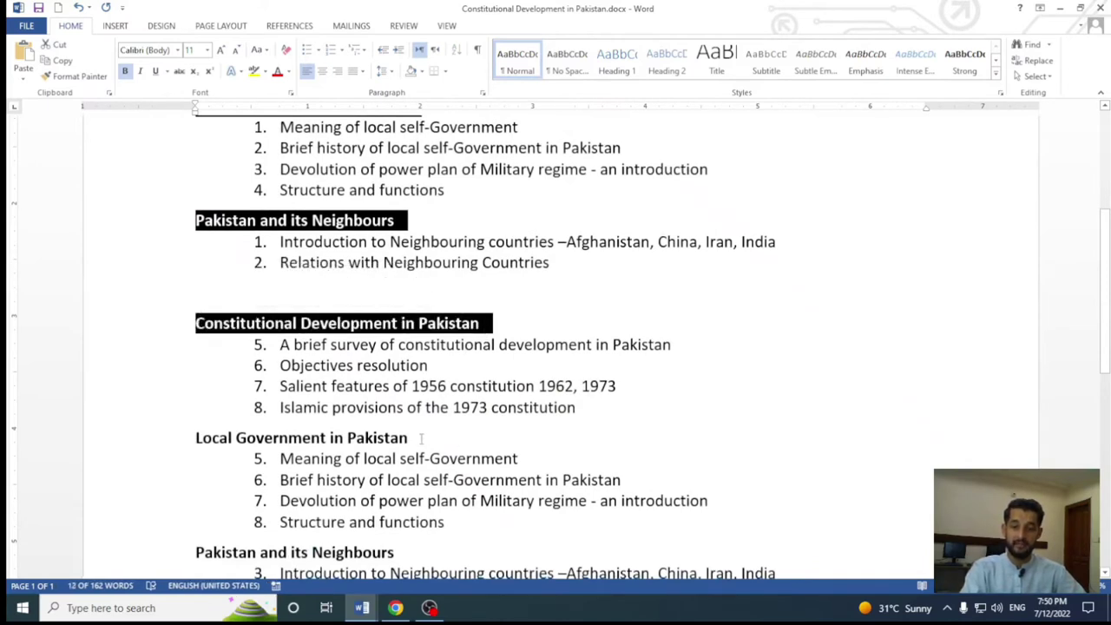
drag(422, 438, 196, 438)
scroll(487, 443, down, 4)
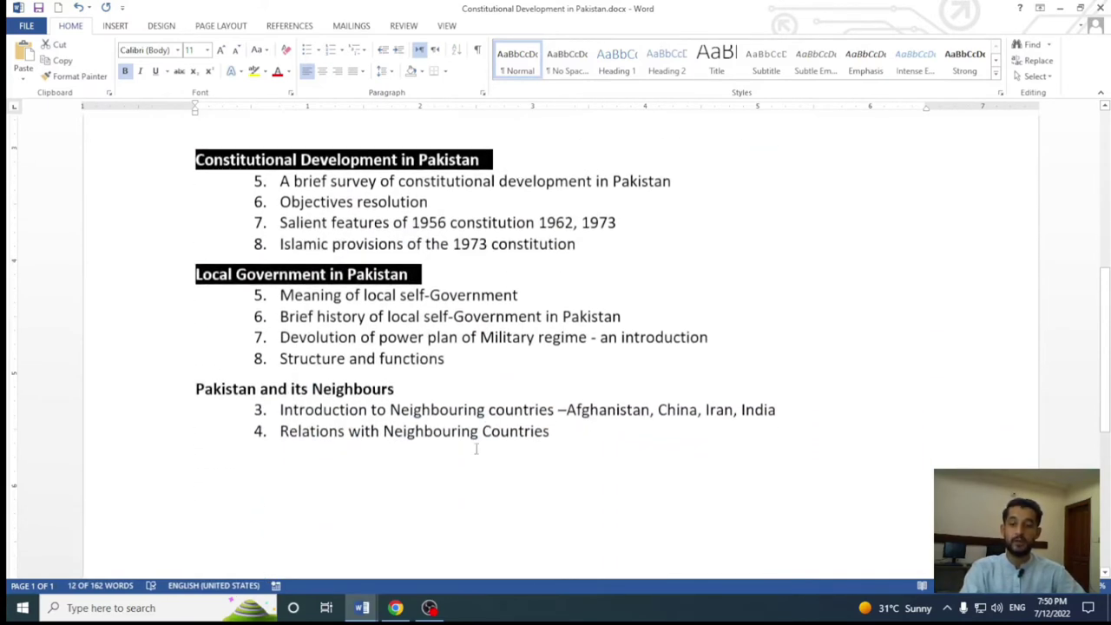
drag(416, 388, 240, 390)
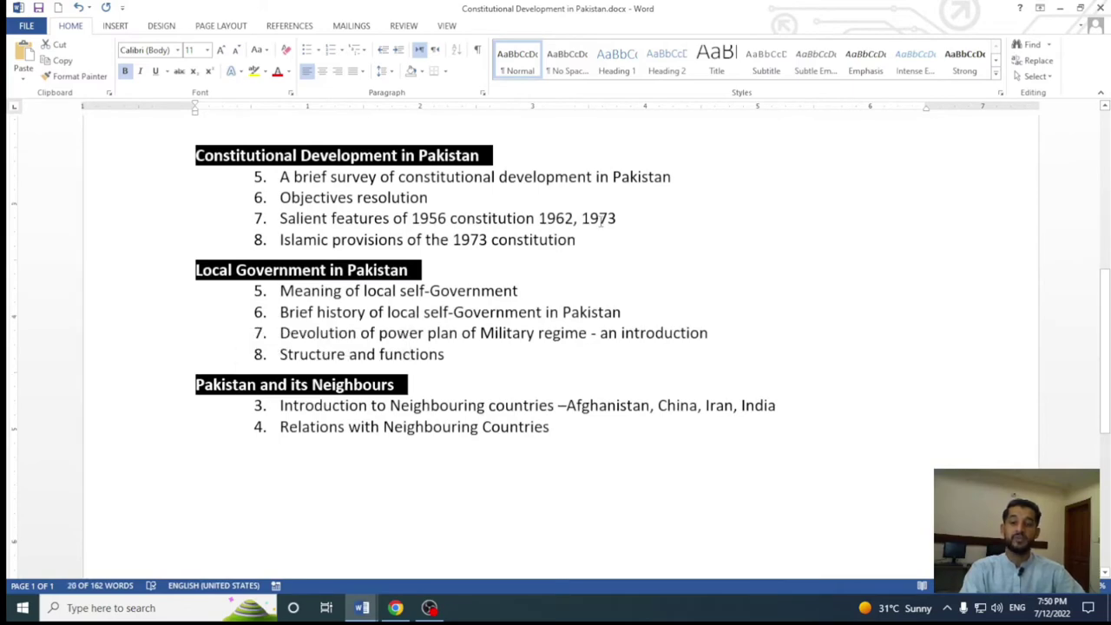
scroll(599, 224, up, 5)
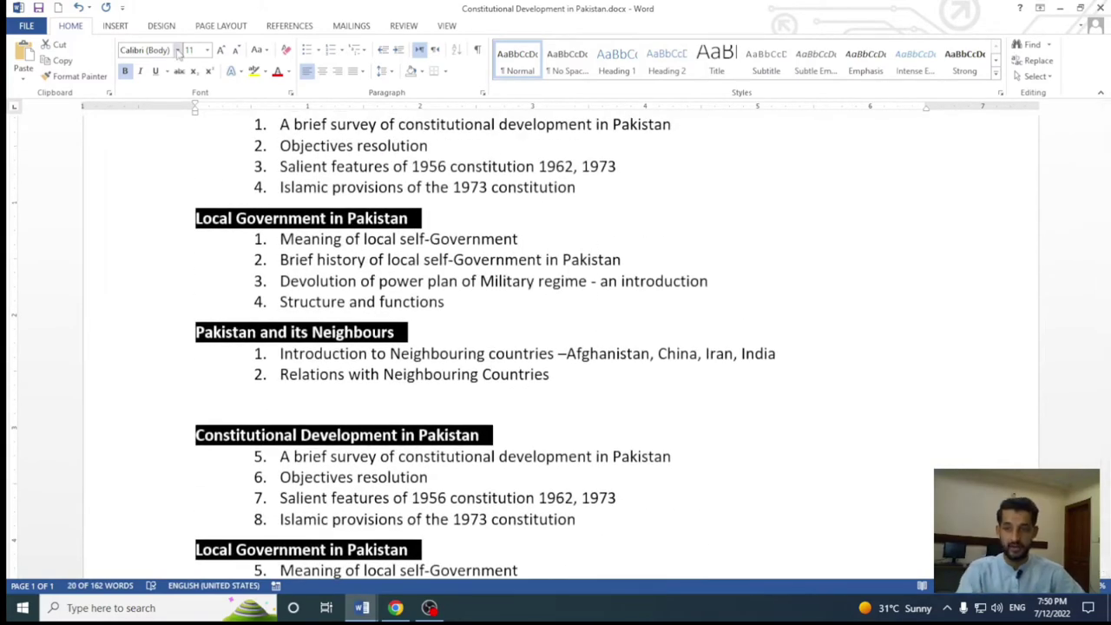
Step: Apply Arial Black from Recently Used Fonts to the selected headings, then clear the selection
click(178, 51)
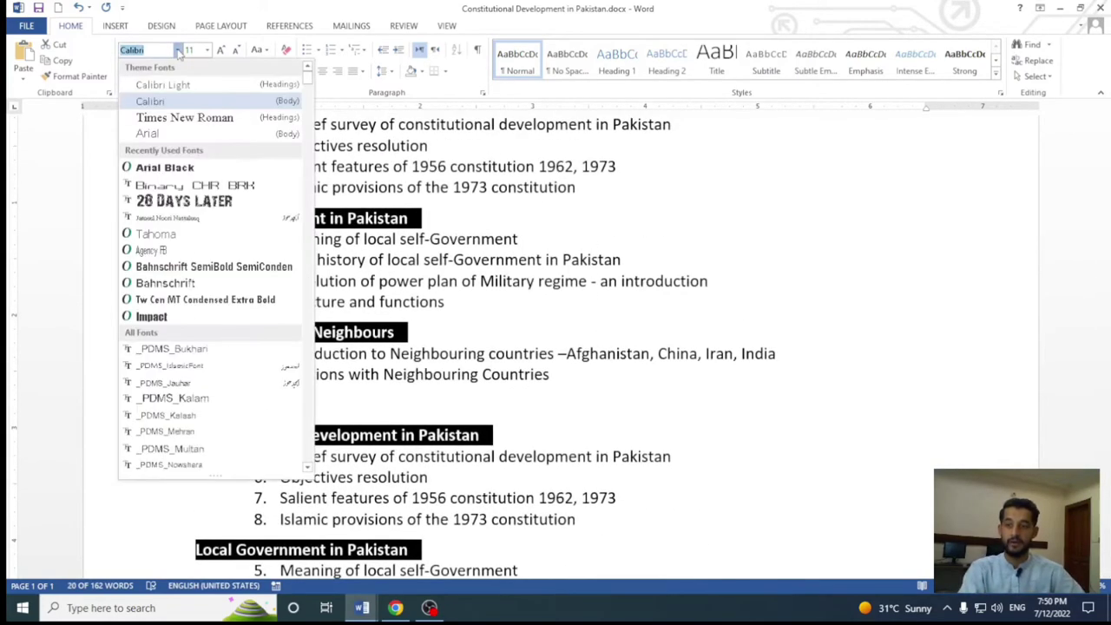
click(165, 167)
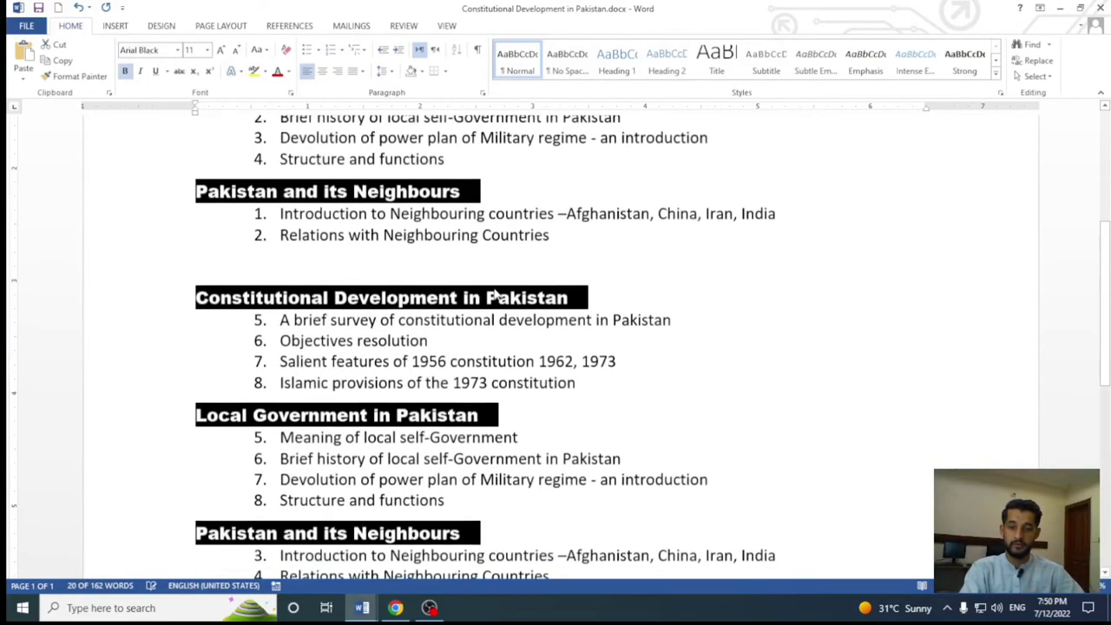
scroll(624, 335, up, 3)
scroll(624, 335, down, 3)
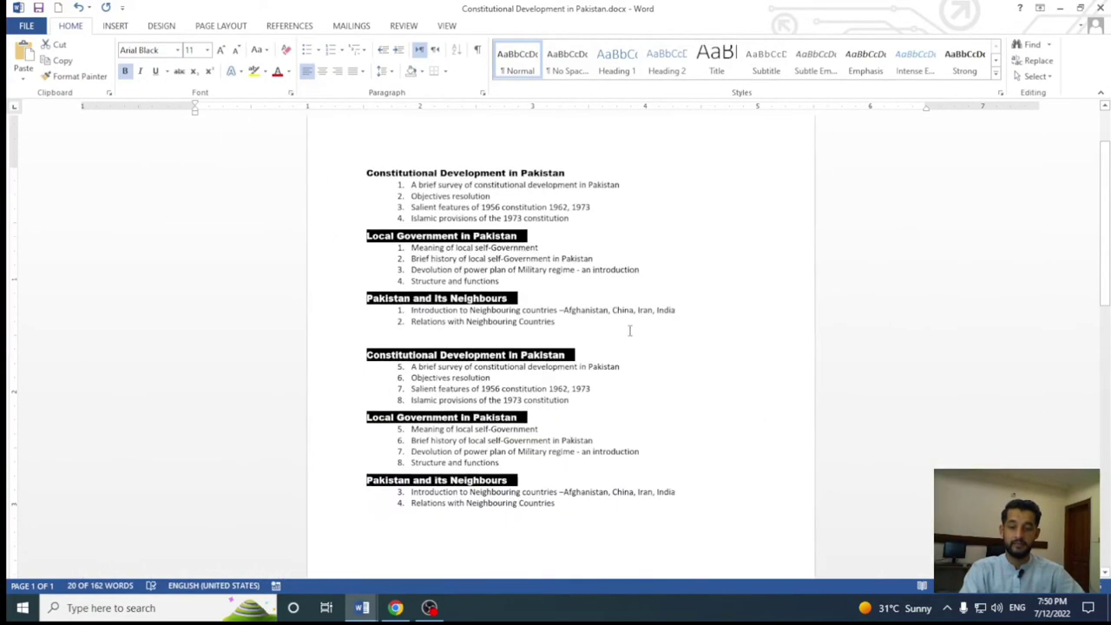
click(612, 339)
scroll(657, 340, up, 5)
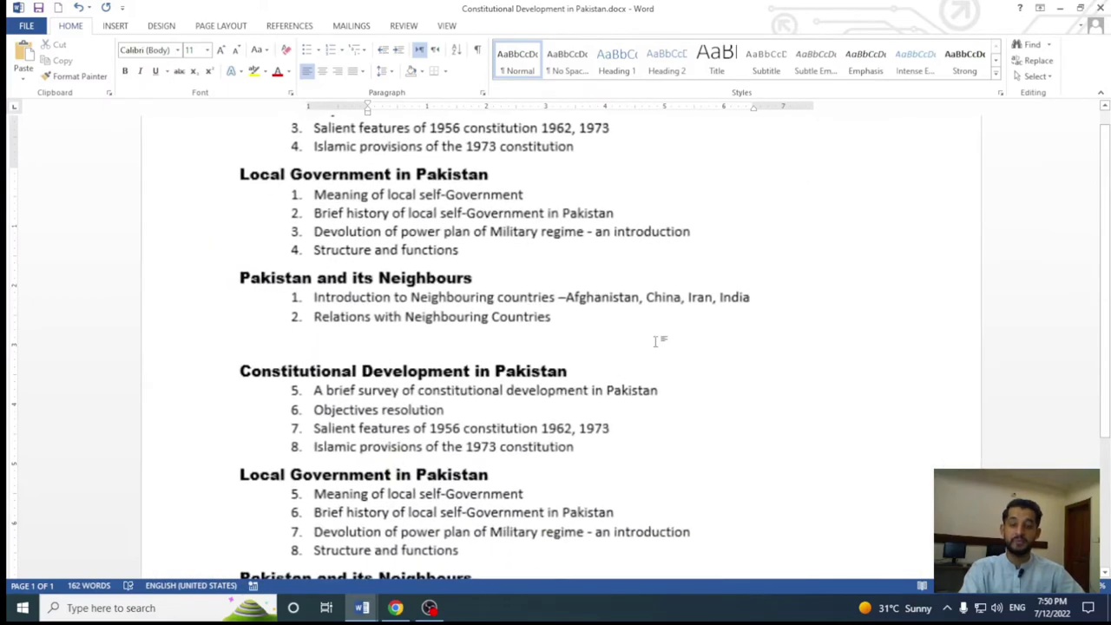
scroll(656, 341, up, 4)
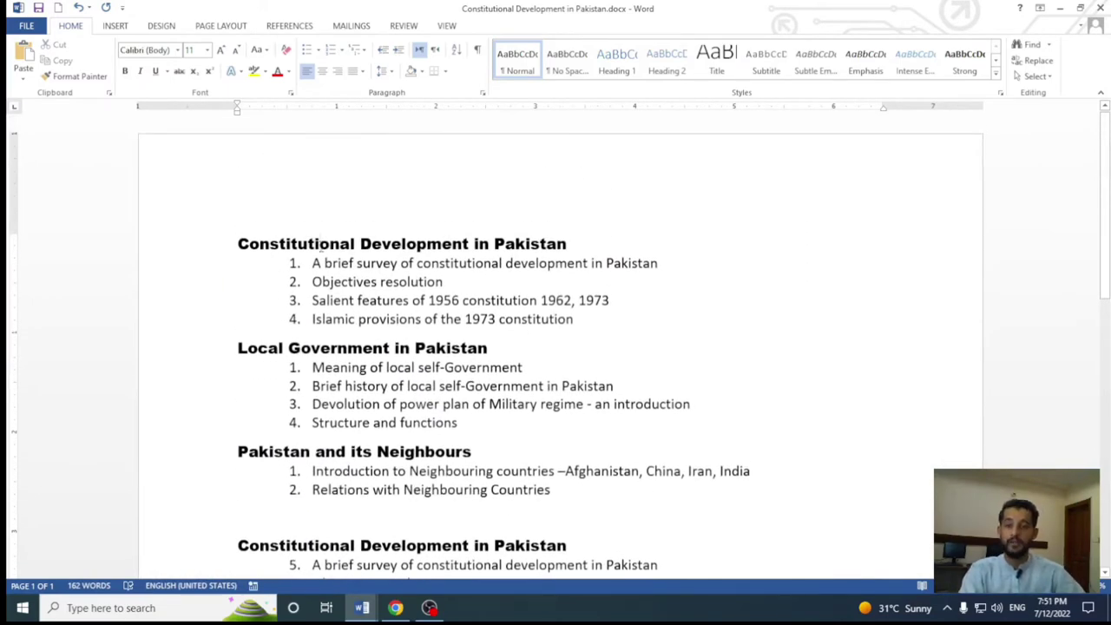
Step: Select the Constitutional Development in Pakistan heading and set it to Cooper Black via the Font box
click(320, 246)
scroll(429, 293, up, 1)
scroll(430, 293, up, 1)
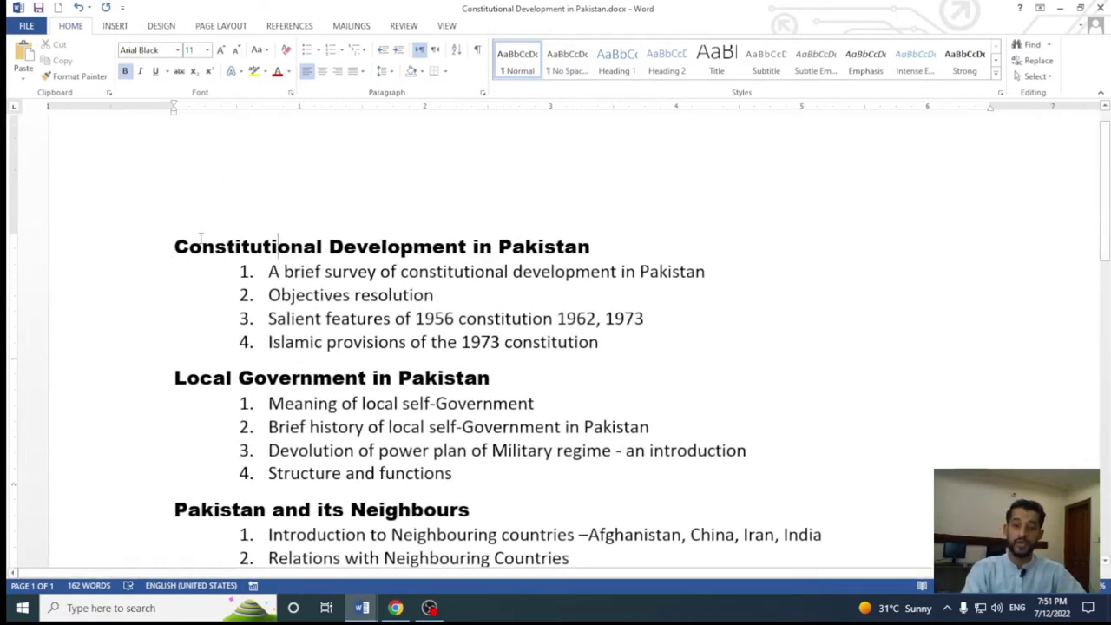
click(175, 243)
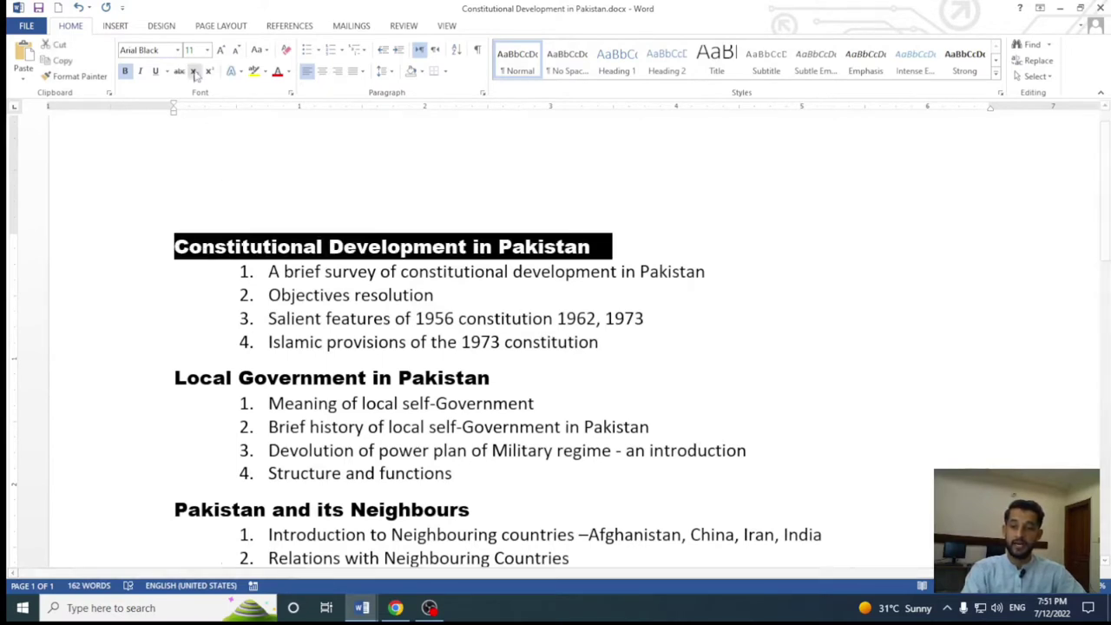
click(177, 49)
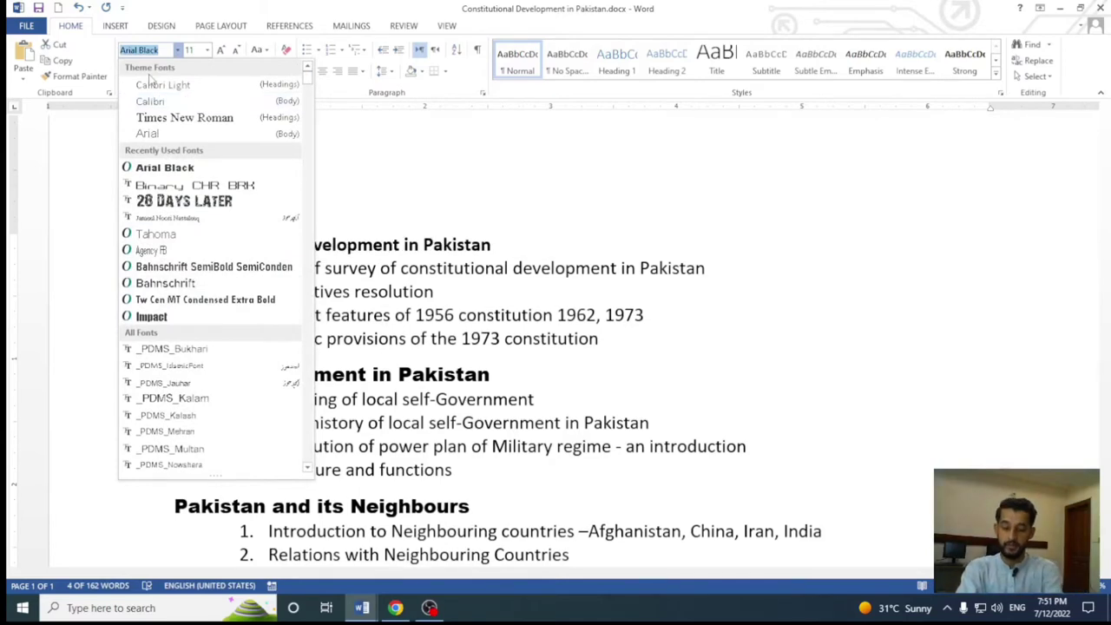
text(Coope)
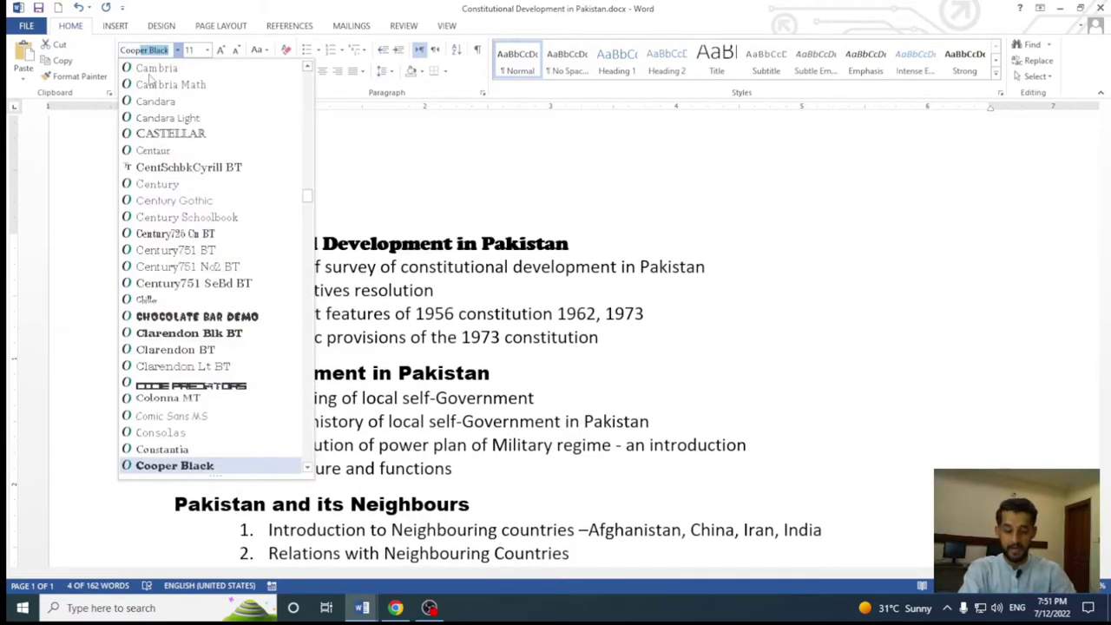
key(Return)
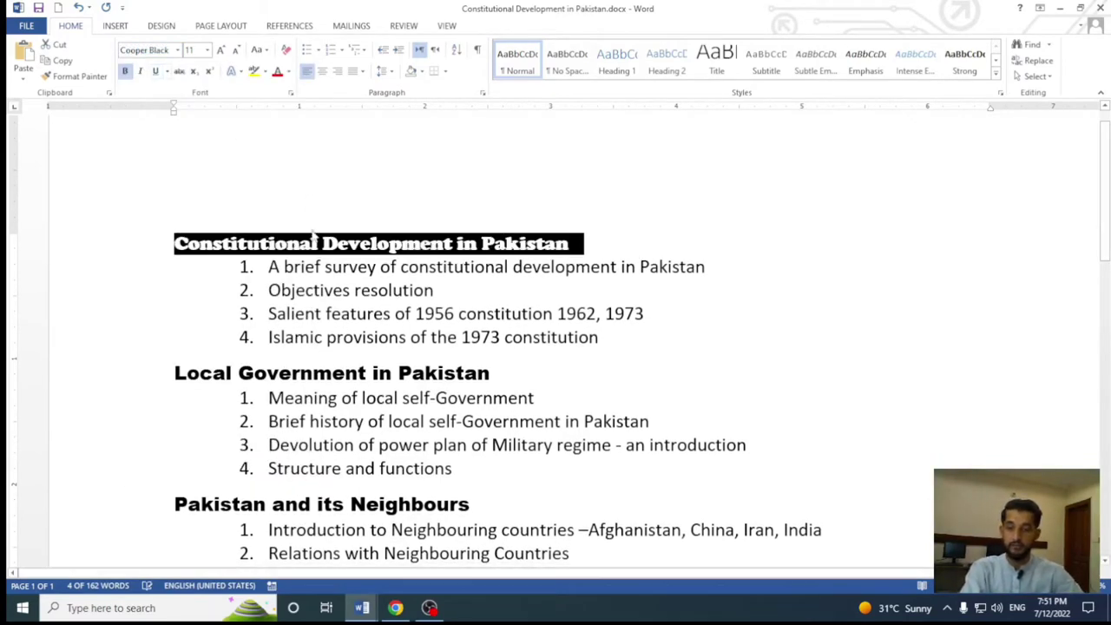
click(313, 244)
ctrl+scroll(520, 256, up, 3)
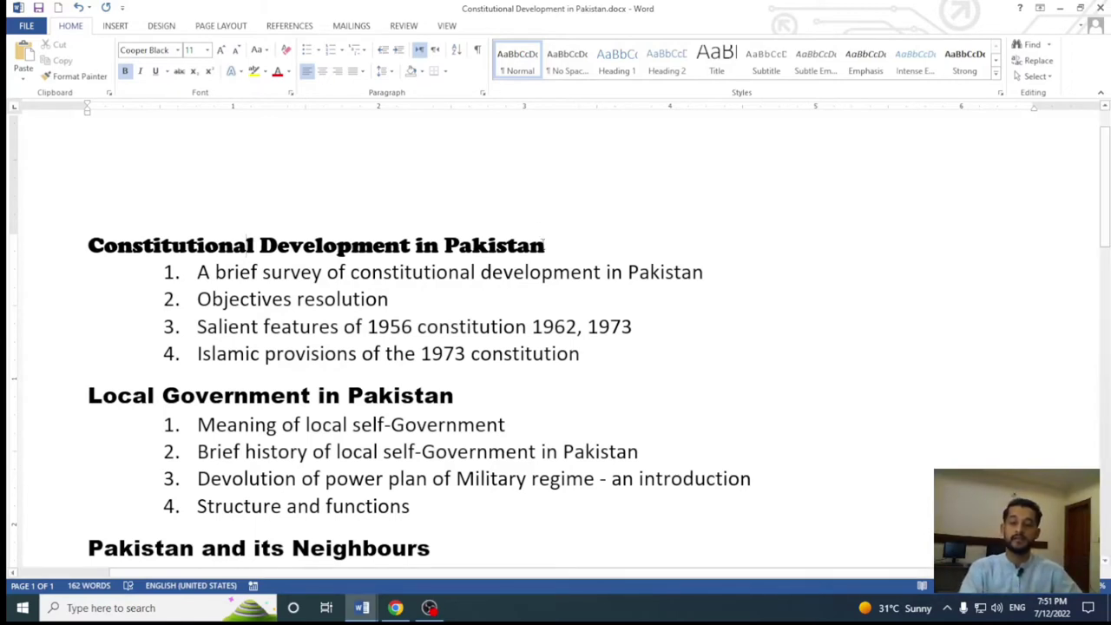
Step: Select the Constitutional Development in Pakistan heading and try the Algerian font on it
drag(545, 245, 89, 245)
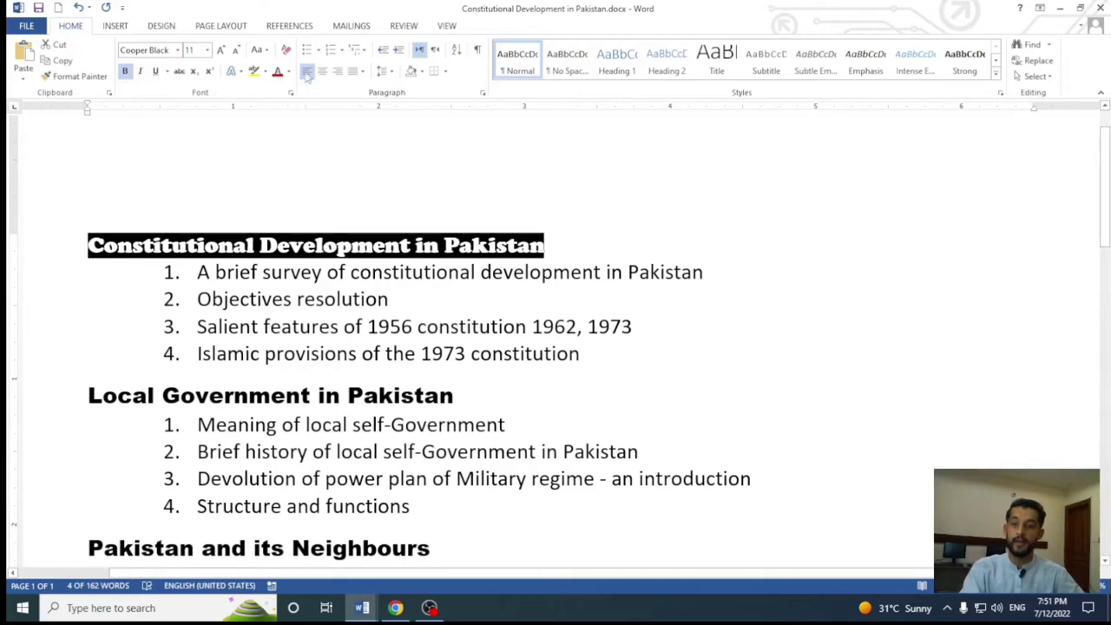
click(179, 50)
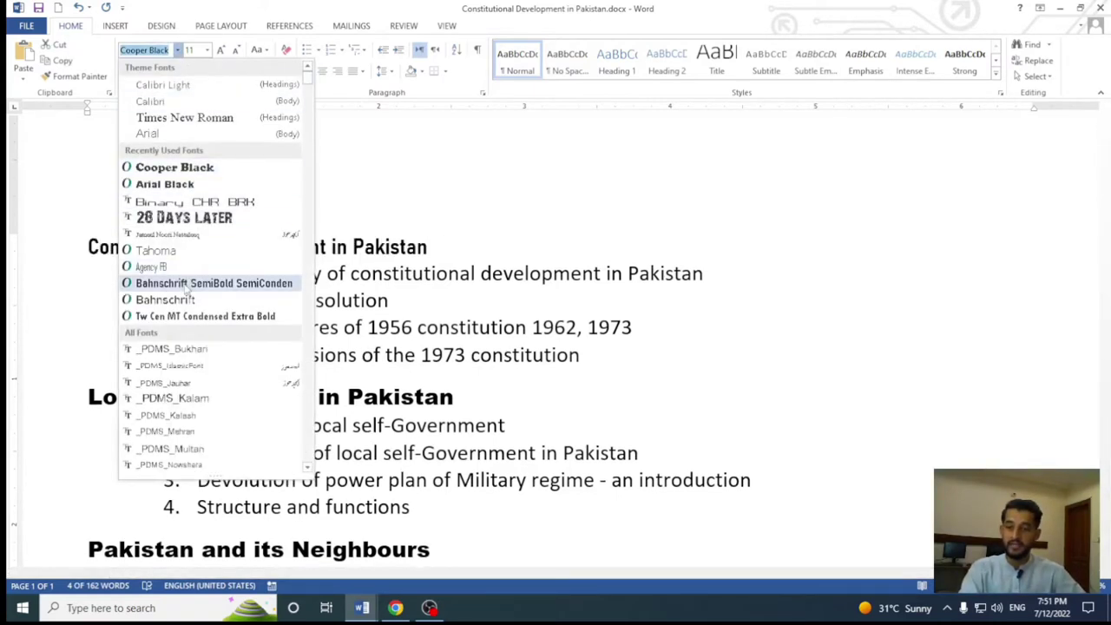
scroll(185, 289, down, 5)
scroll(192, 235, down, 5)
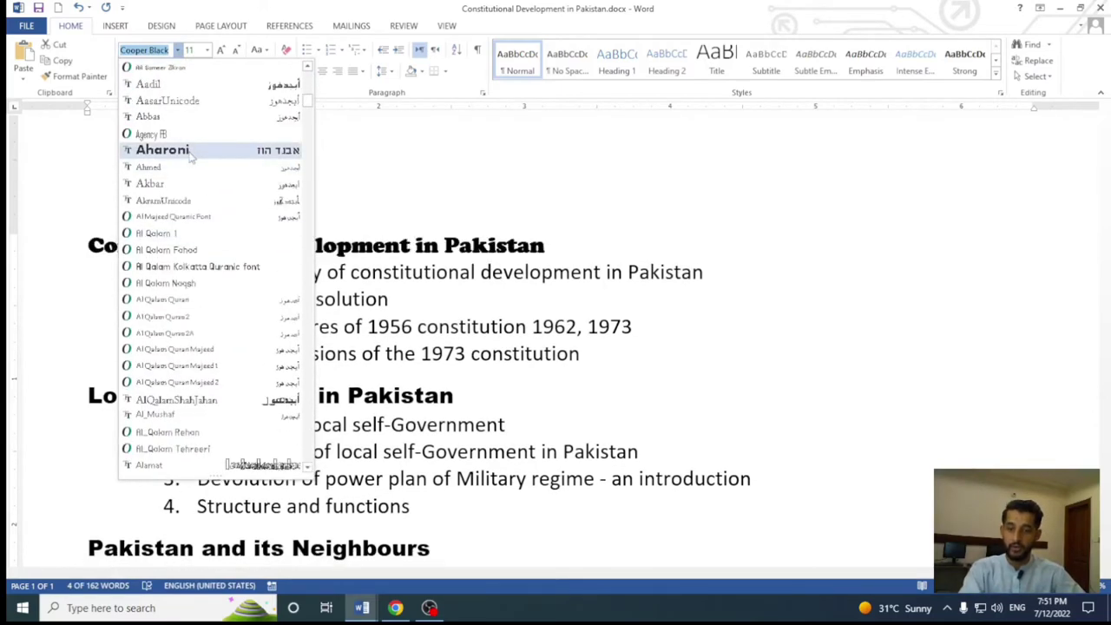
scroll(191, 155, down, 5)
scroll(194, 291, down, 5)
scroll(195, 290, down, 5)
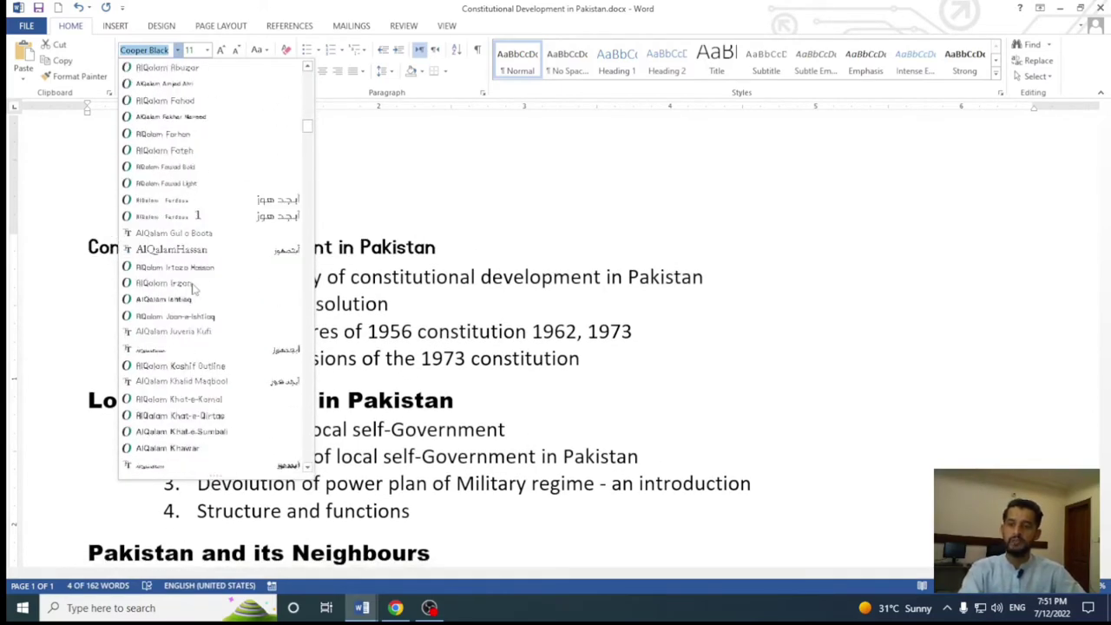
scroll(194, 291, down, 5)
scroll(195, 291, down, 5)
scroll(194, 291, down, 6)
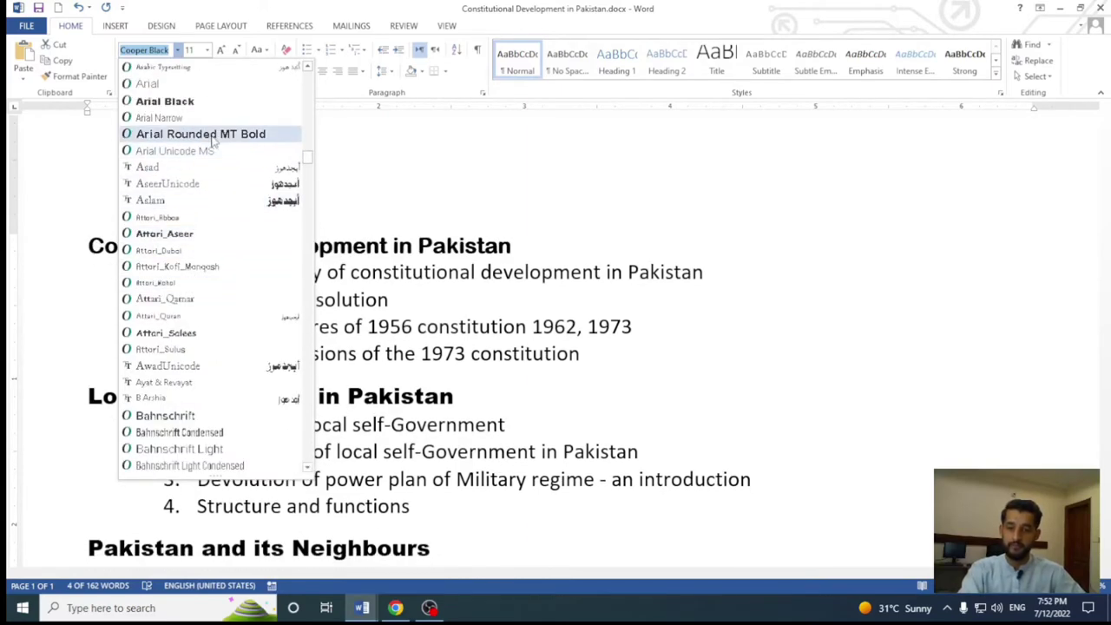
scroll(212, 143, down, 5)
scroll(213, 144, down, 3)
scroll(212, 143, down, 3)
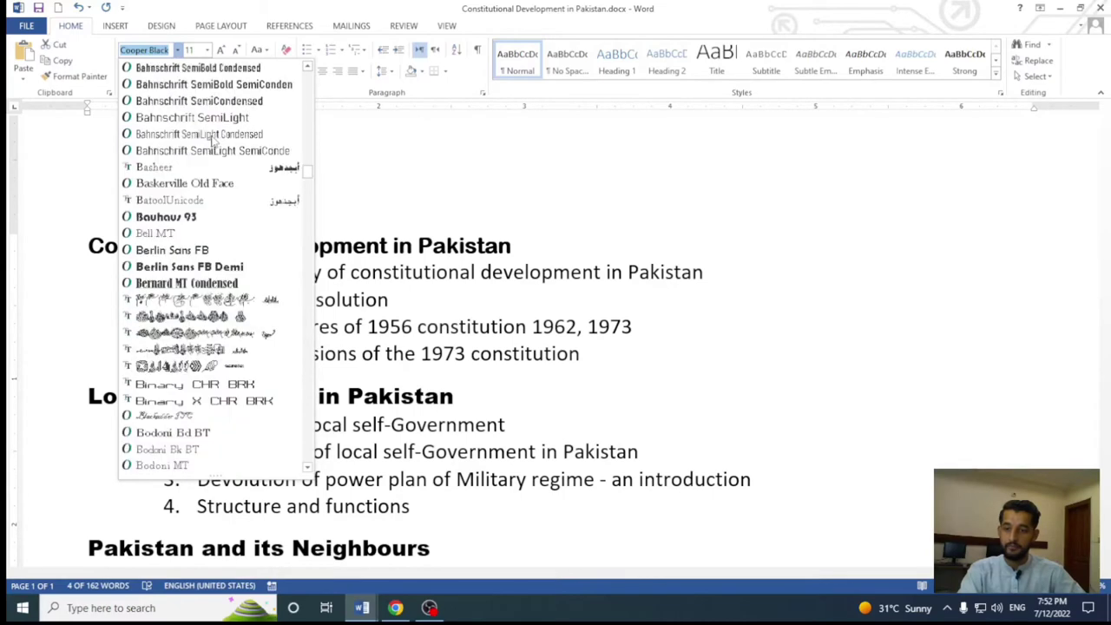
scroll(213, 143, down, 3)
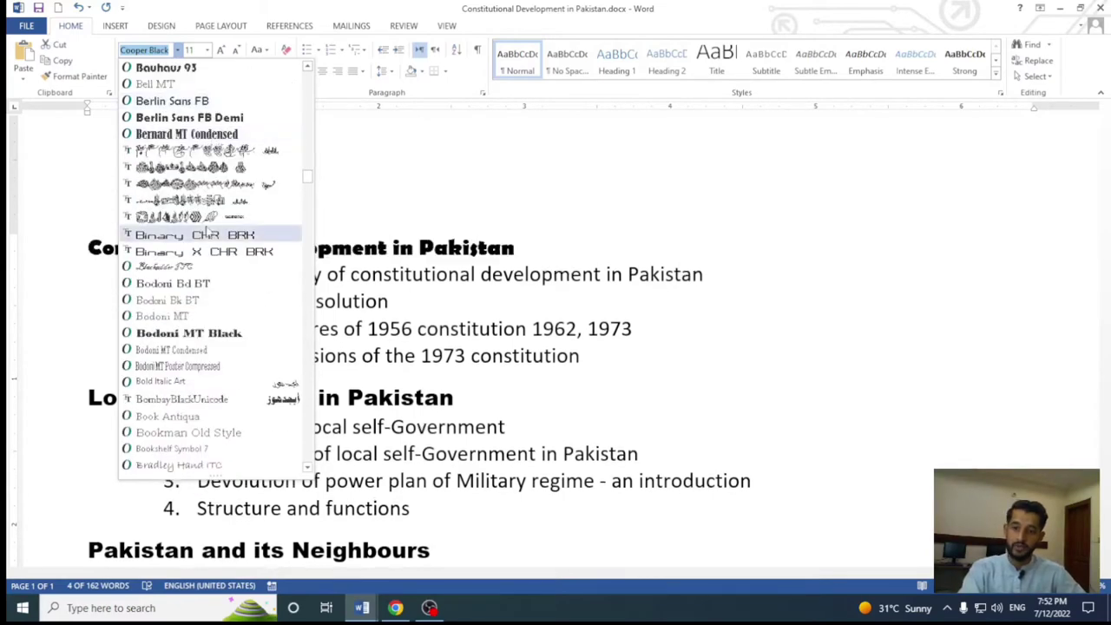
text(AlFger)
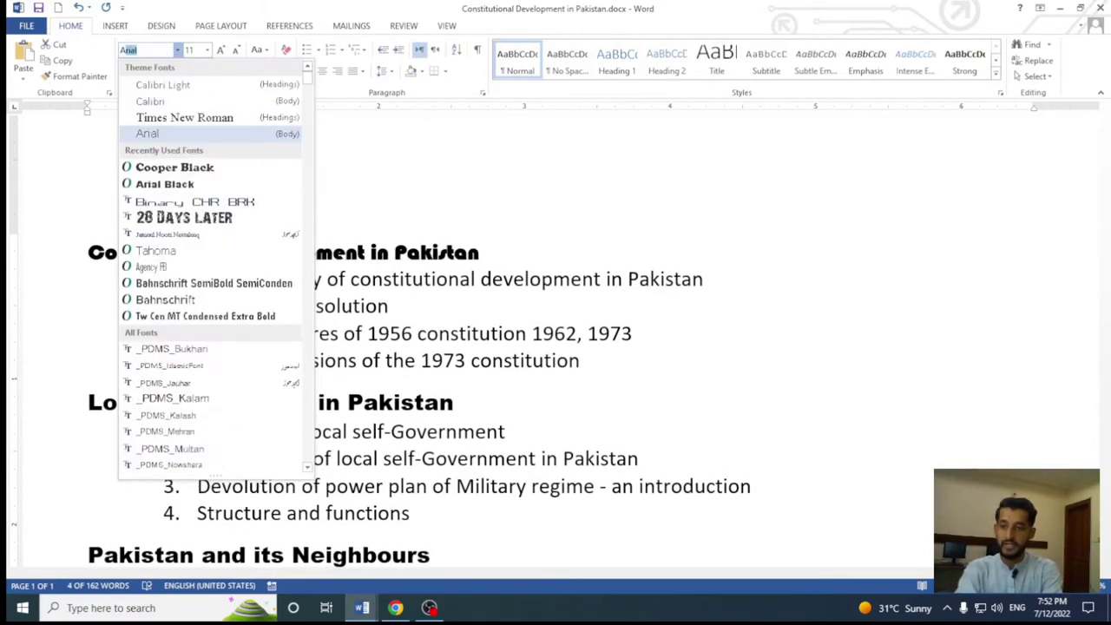
key(BackSpace)
key(BackSpace)
key(BackSpace)
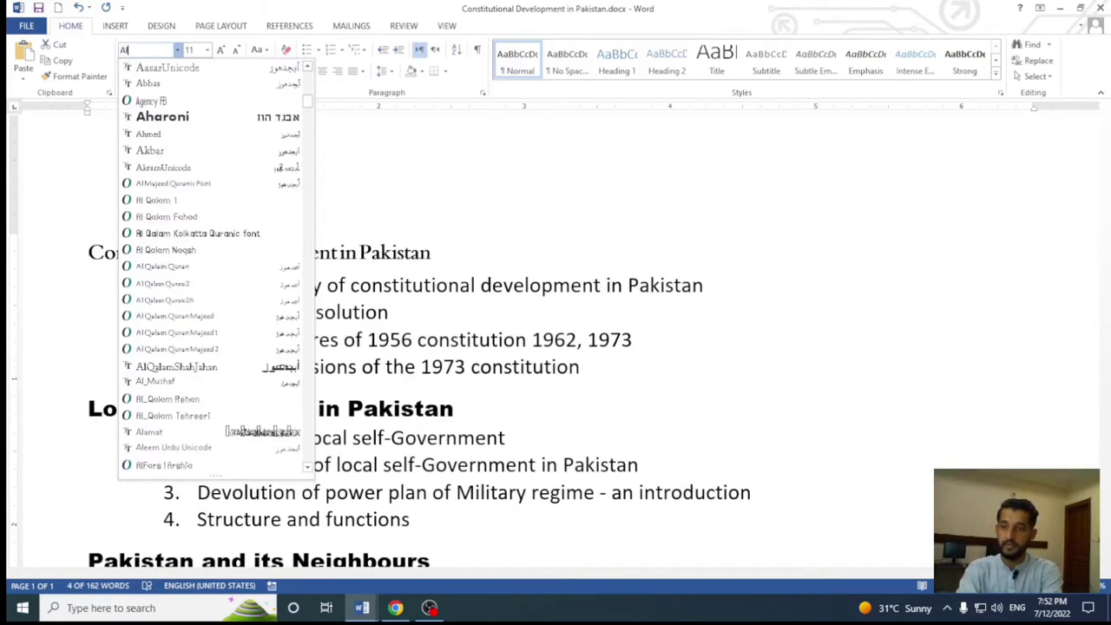
text(gerian)
key(Return)
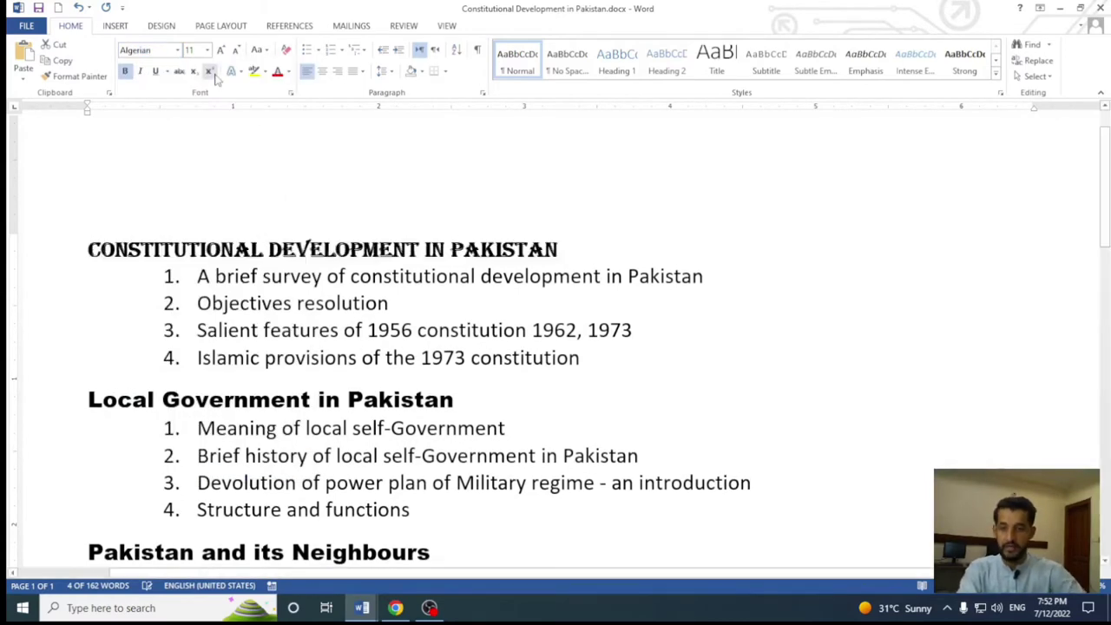
Step: Inspect the Algerian heading, then undo it back to Cooper Black
click(576, 239)
triple_click(588, 257)
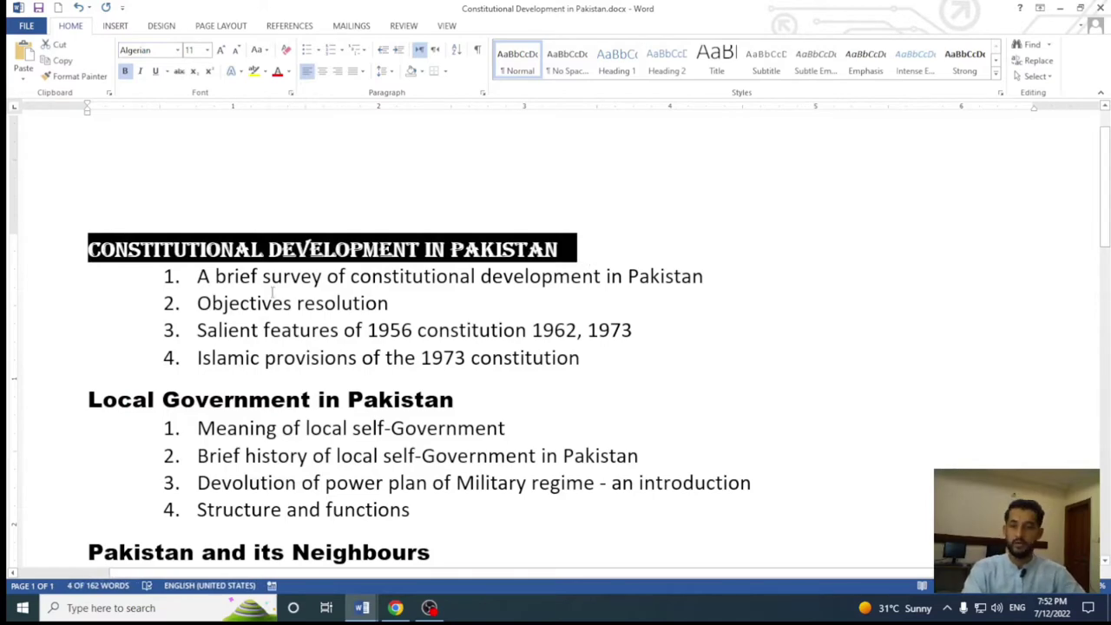
ctrl+scroll(273, 293, up, 2)
ctrl+scroll(398, 283, down, 3)
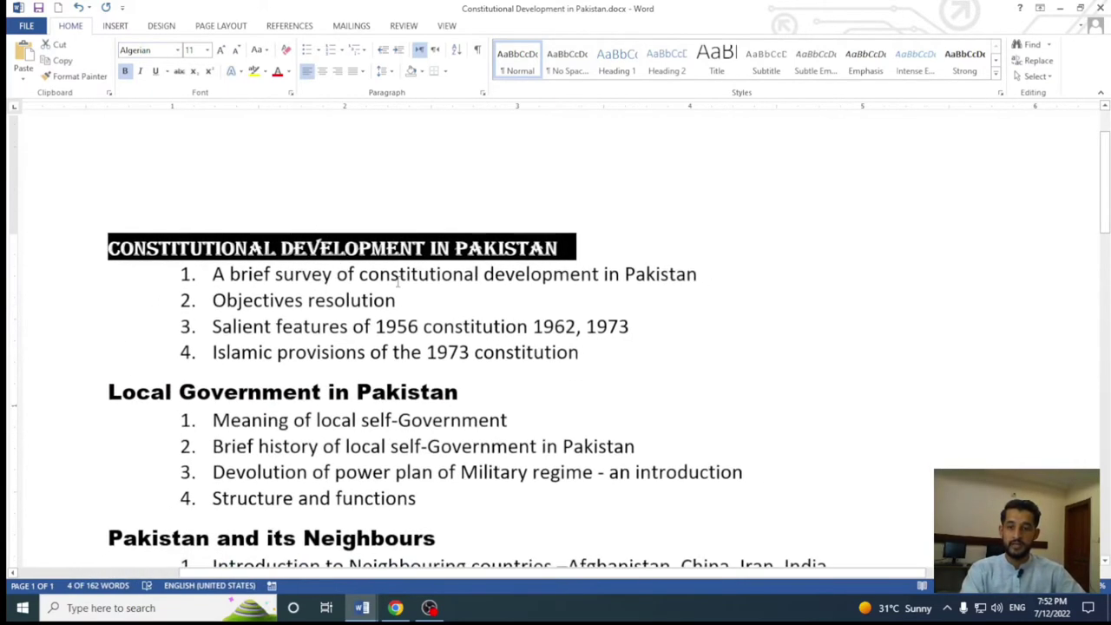
click(398, 283)
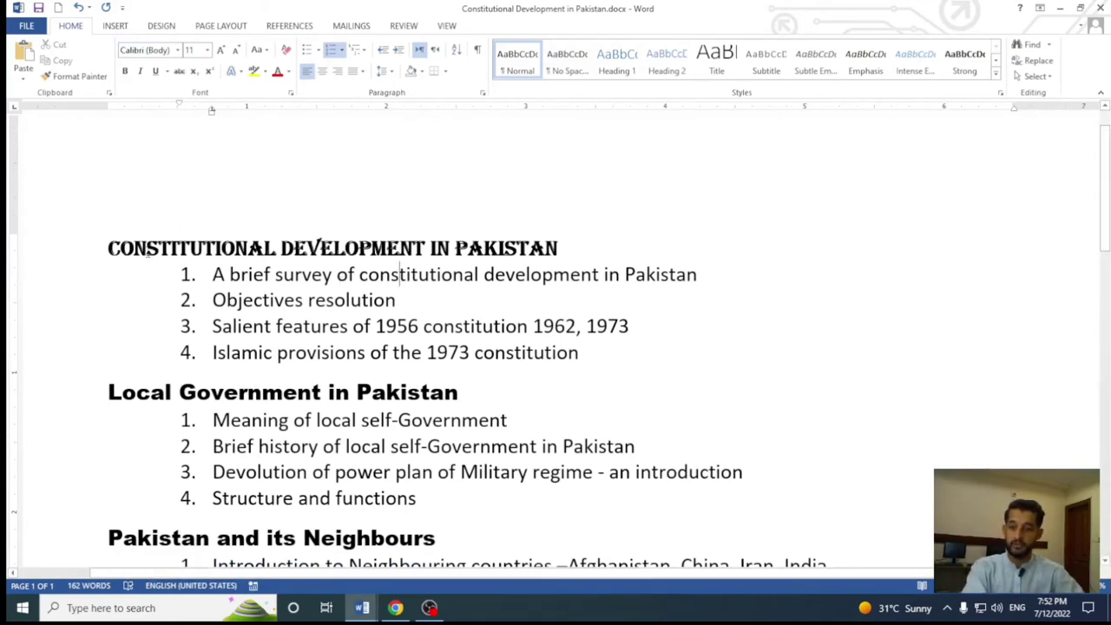
click(106, 247)
triple_click(106, 247)
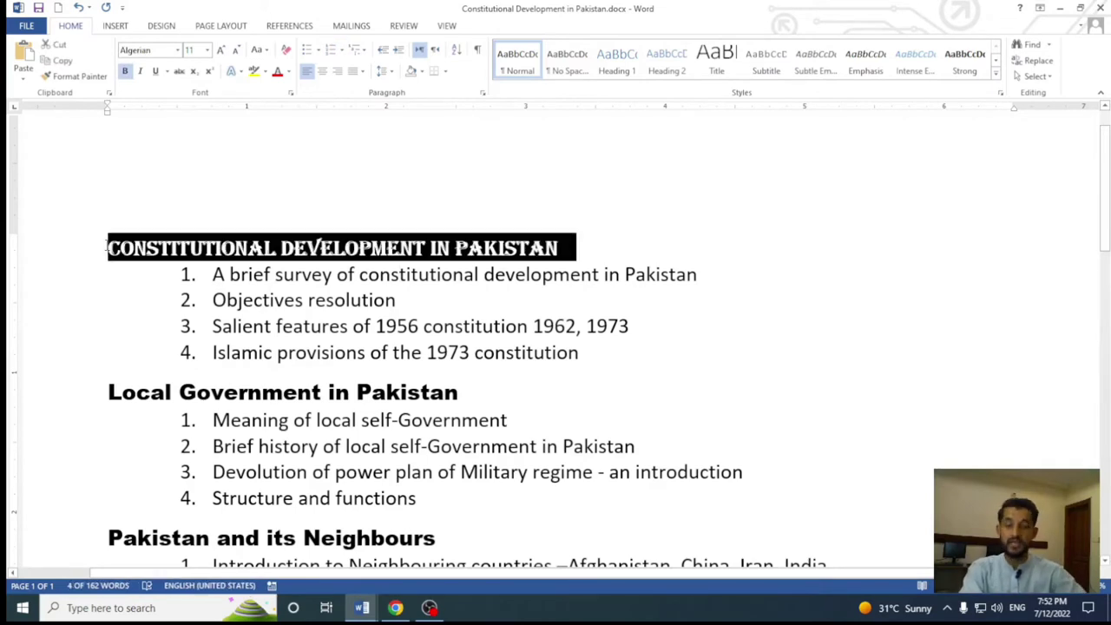
click(133, 325)
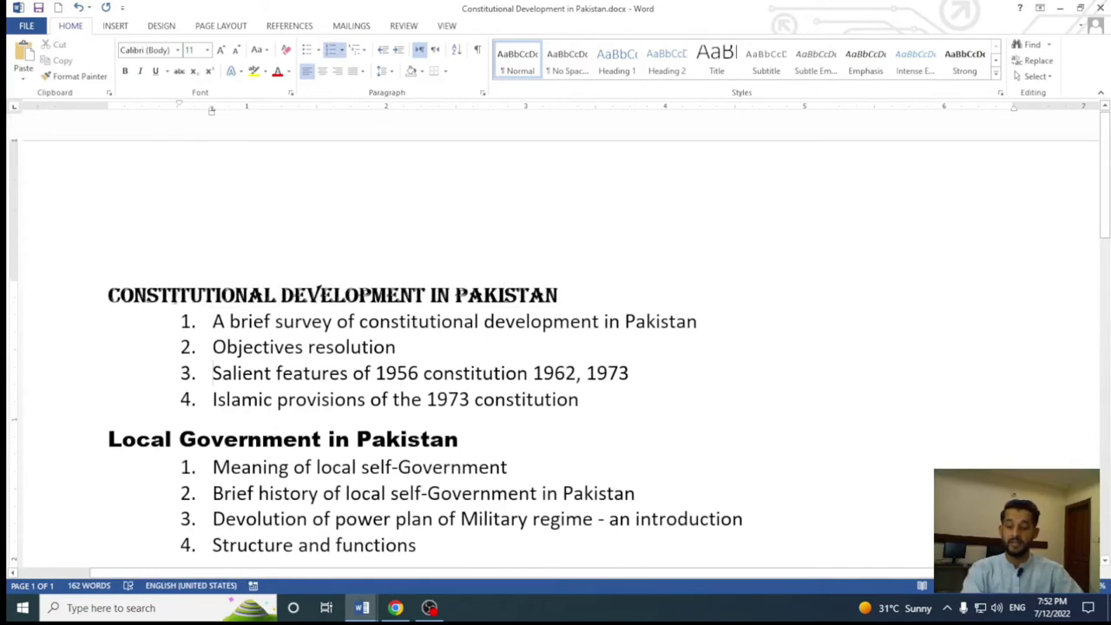
key(ctrl+z)
Step: Restore Arial Black on the heading and insert a blank line above it
click(318, 249)
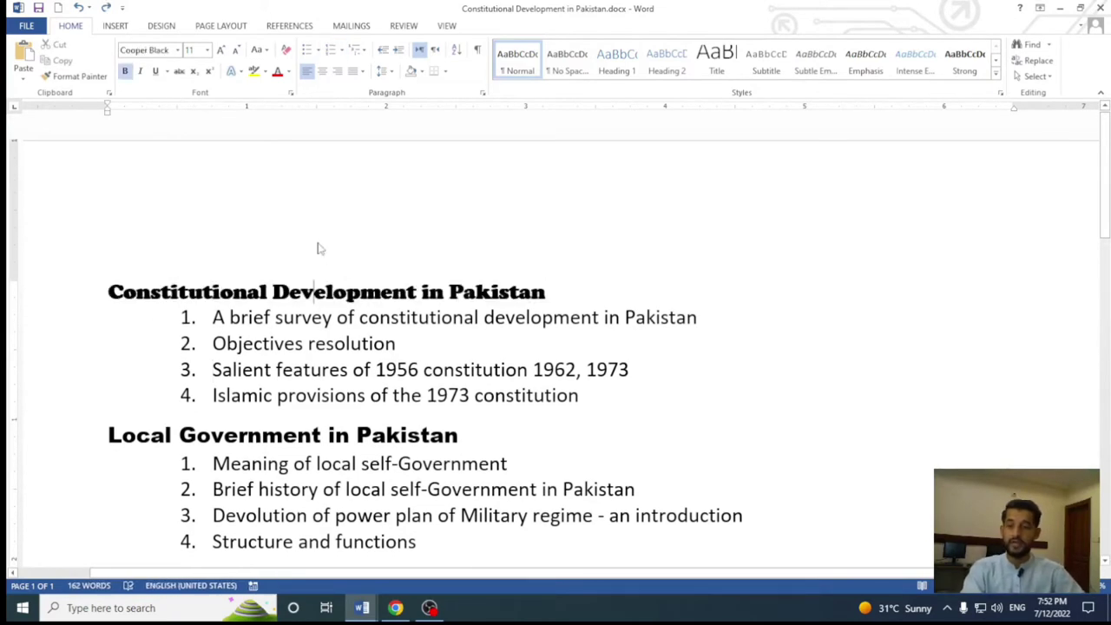
key(Return)
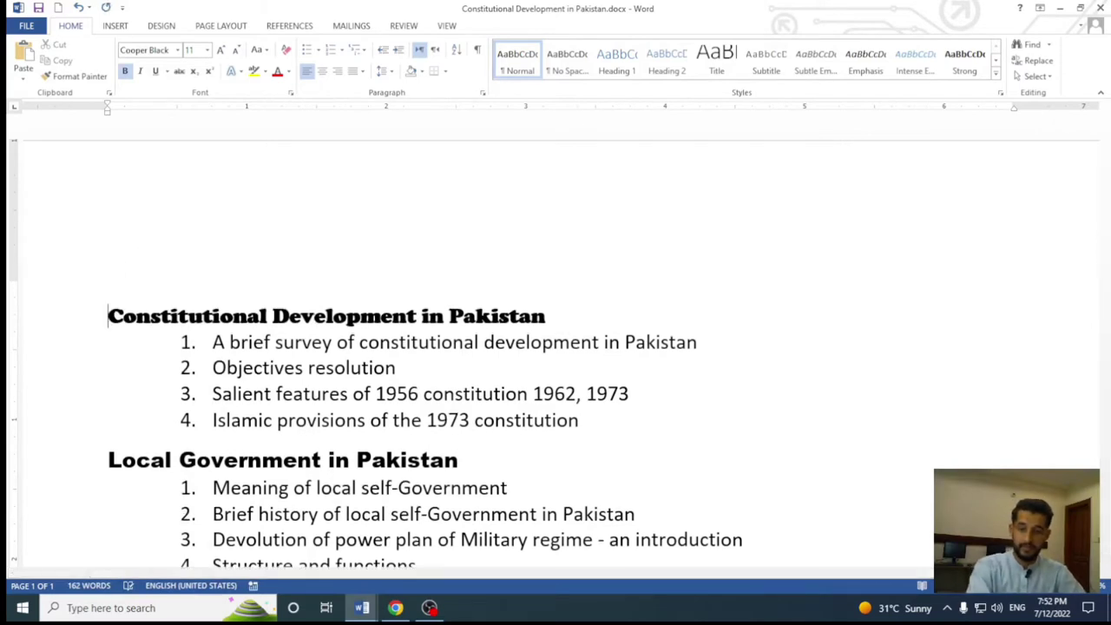
key(BackSpace)
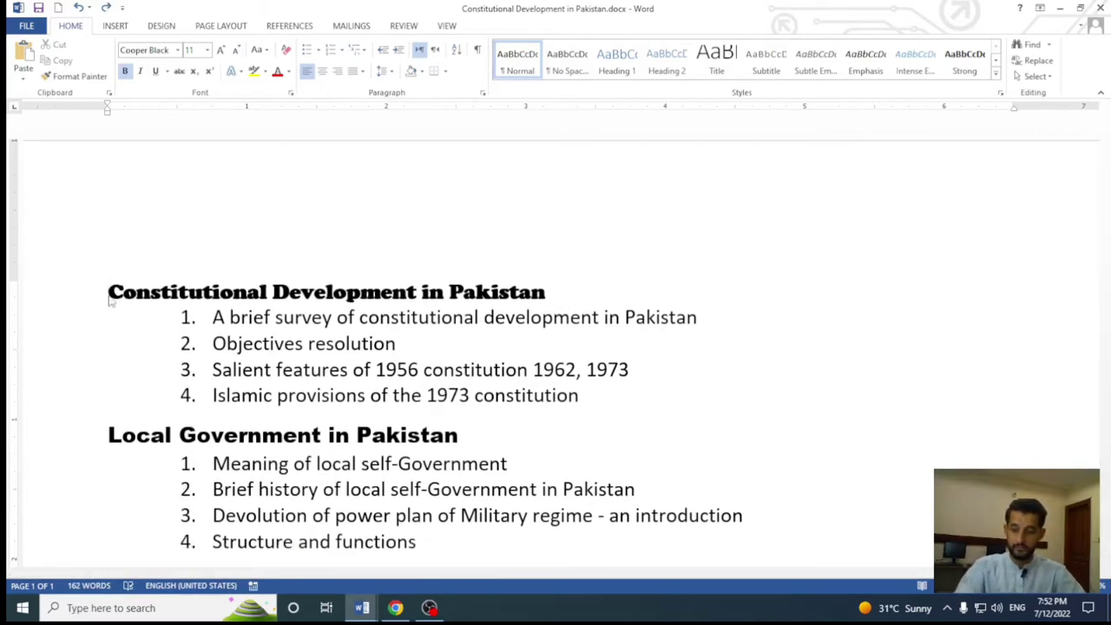
key(ctrl+z)
click(110, 297)
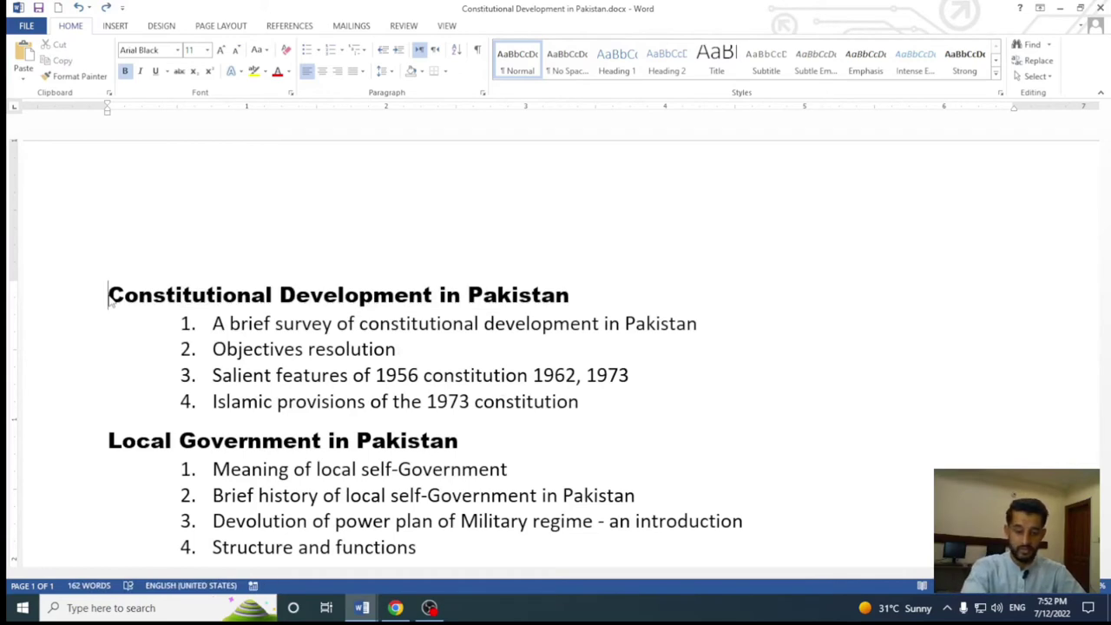
key(Return)
key(Return)
Step: Type 'Taj institute of information technology, rawalpindi pakistan' on the new top line
click(205, 243)
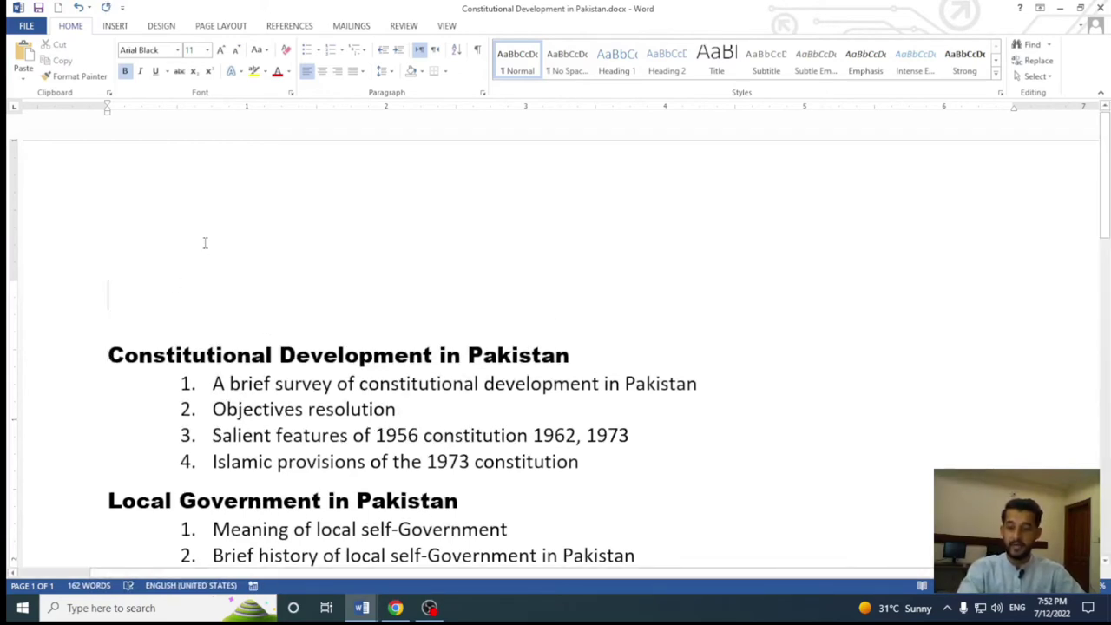
text(Taj inst)
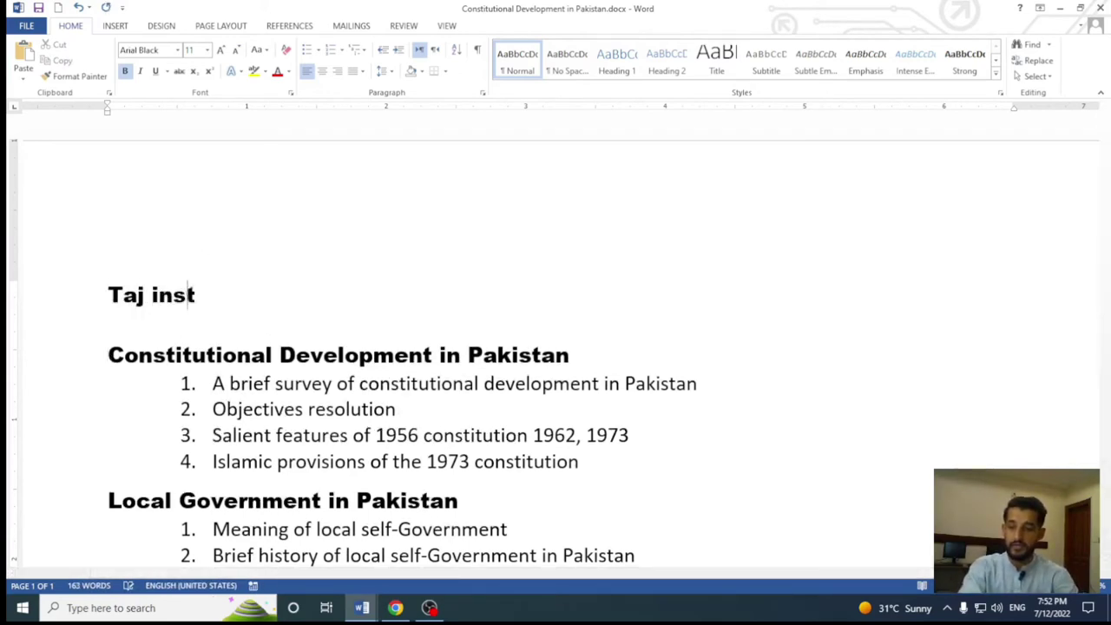
text(ittue )
text(of i)
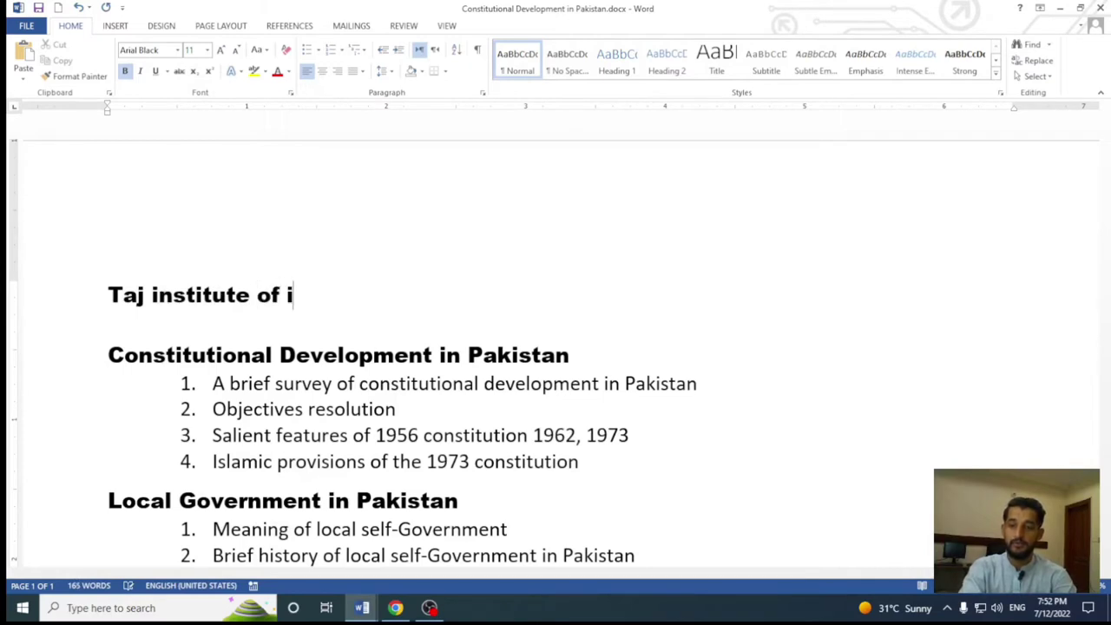
text(nformation tec)
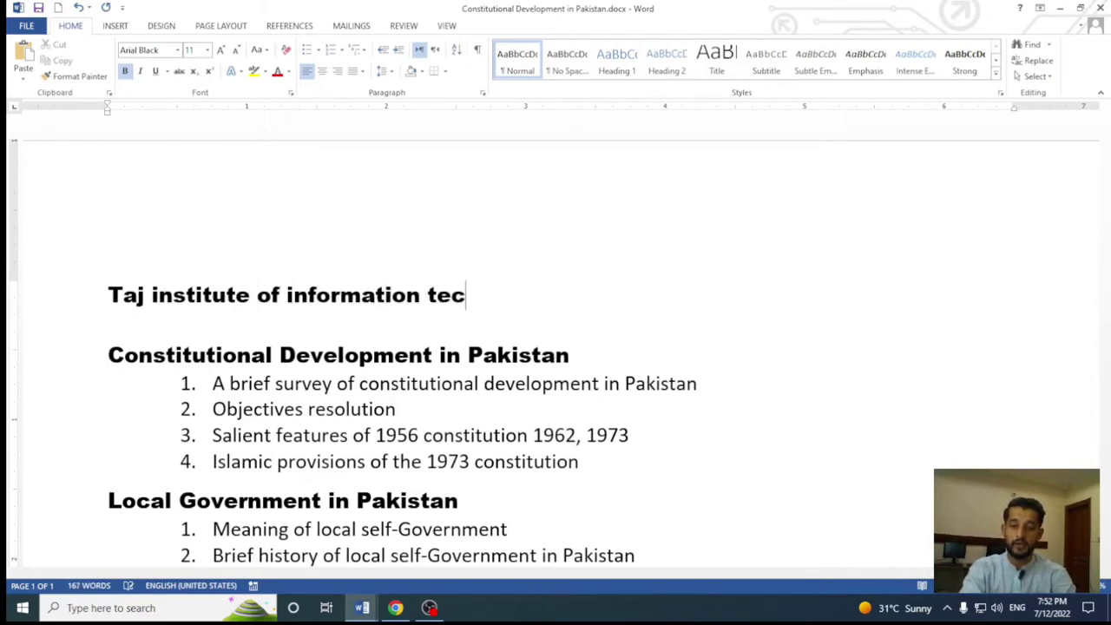
text(hnol)
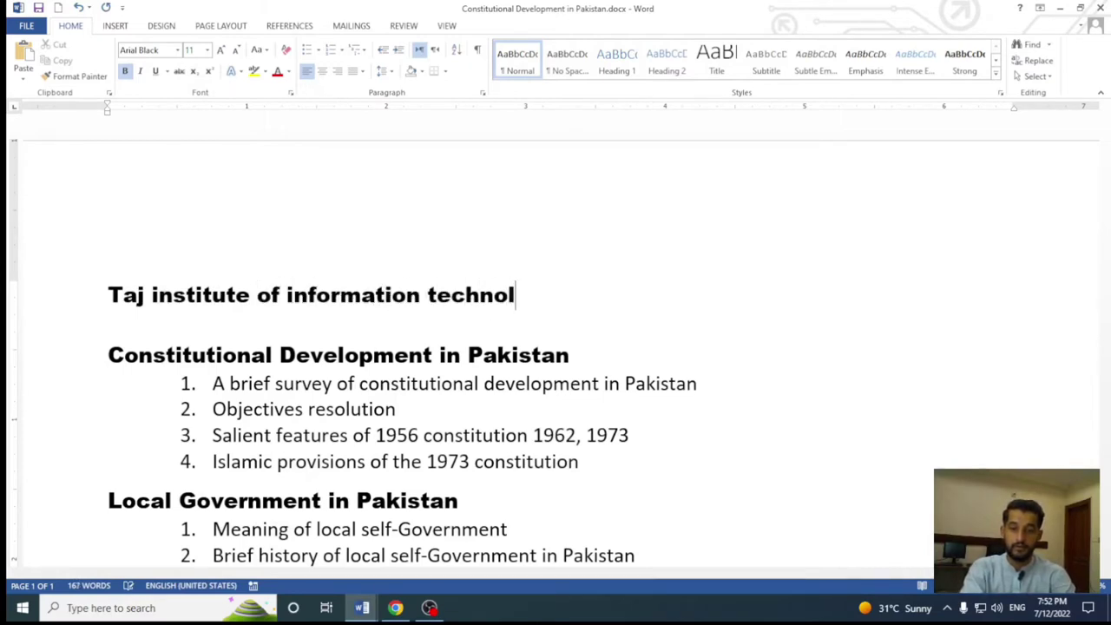
text(ogy, r)
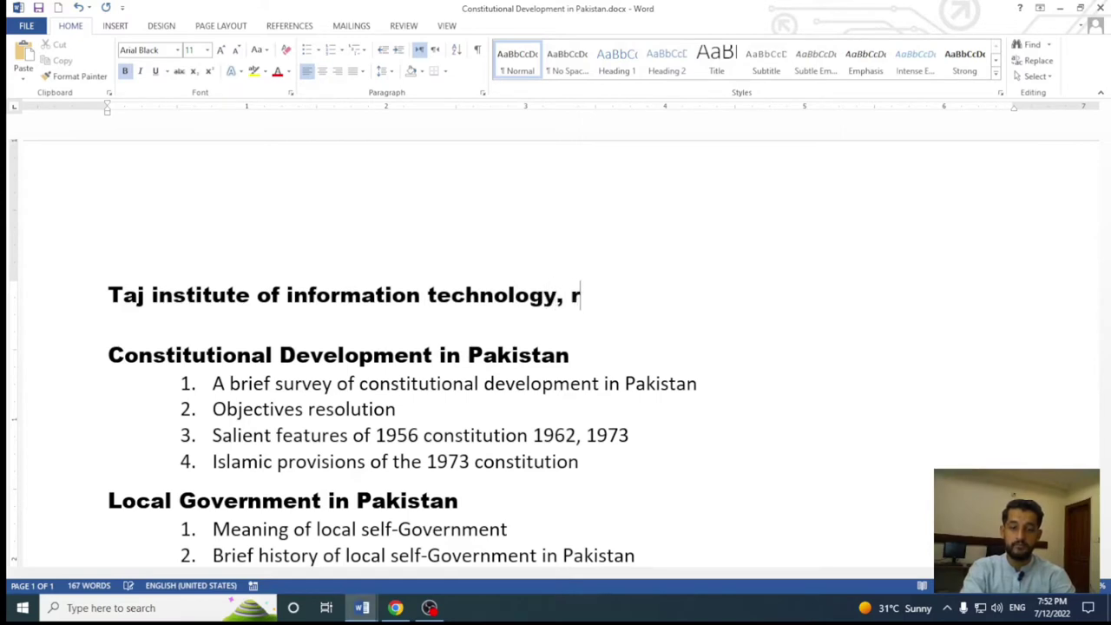
text(awalpindi pak)
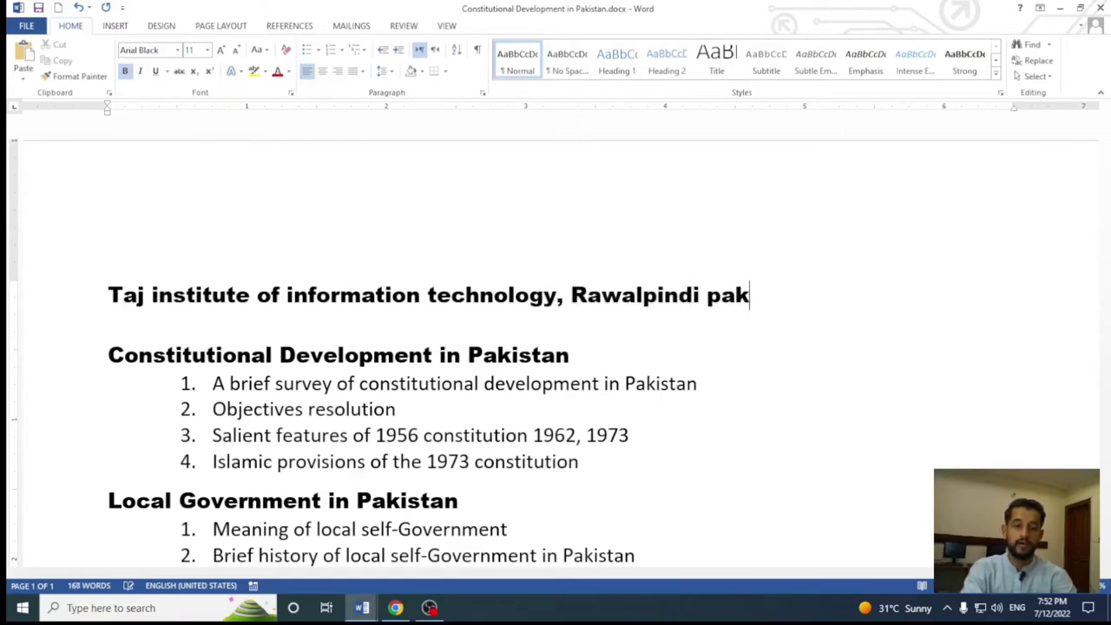
text(istan)
key(BackSpace)
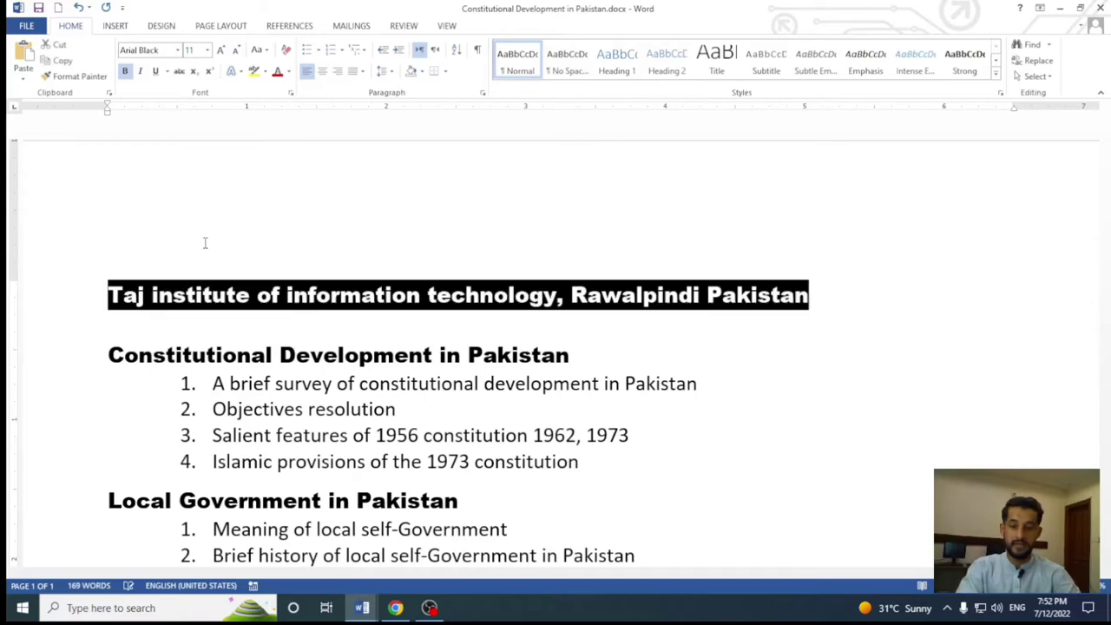
Step: Convert the new title line to all capitals and centre it
key(shift+Home)
key(shift+F3)
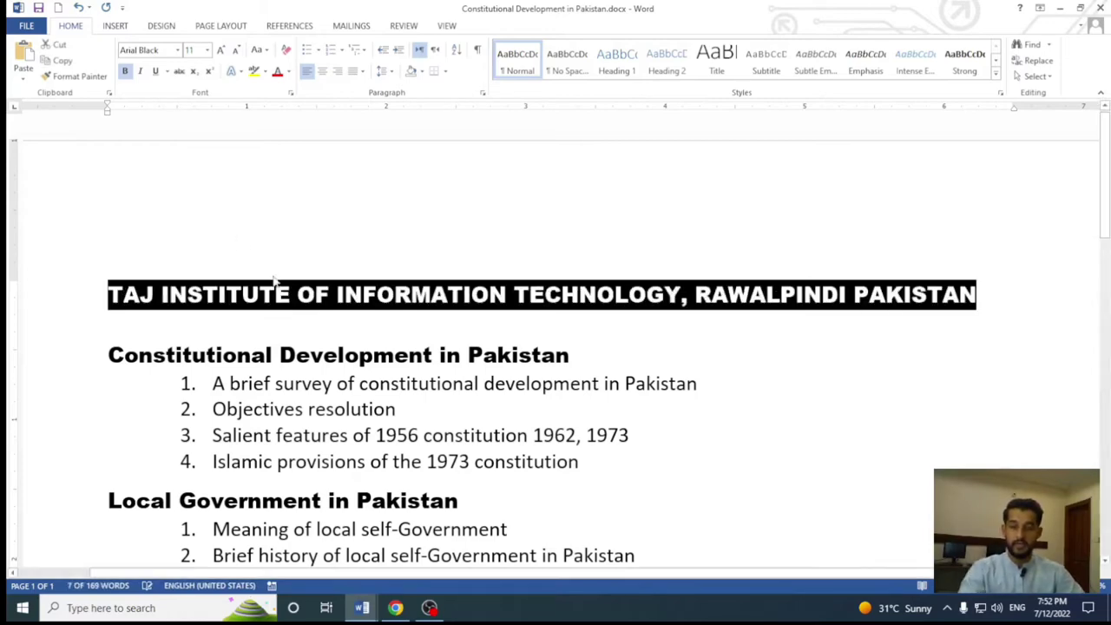
key(ctrl+e)
Step: Set the institute title line in the Impact font
scroll(223, 192, down, 2)
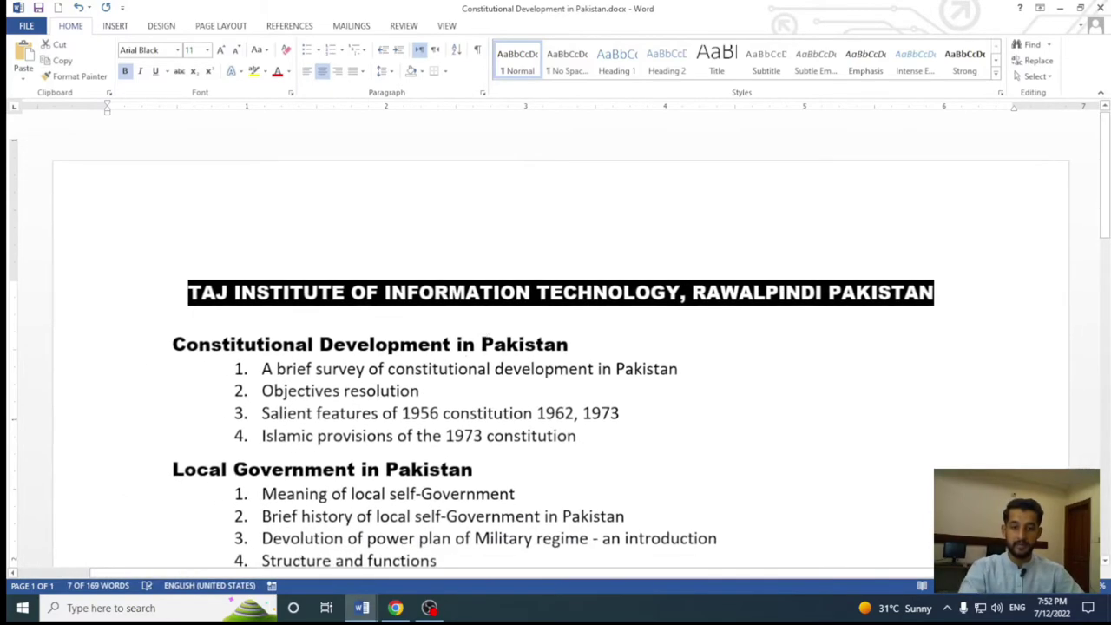
click(177, 50)
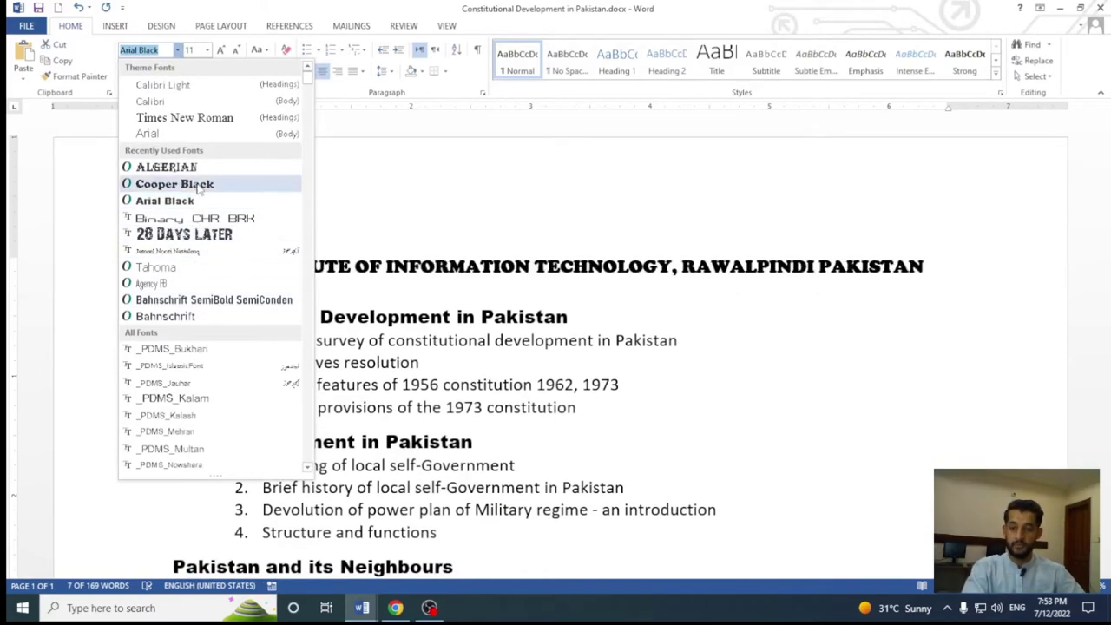
scroll(200, 187, down, 2)
scroll(182, 104, down, 4)
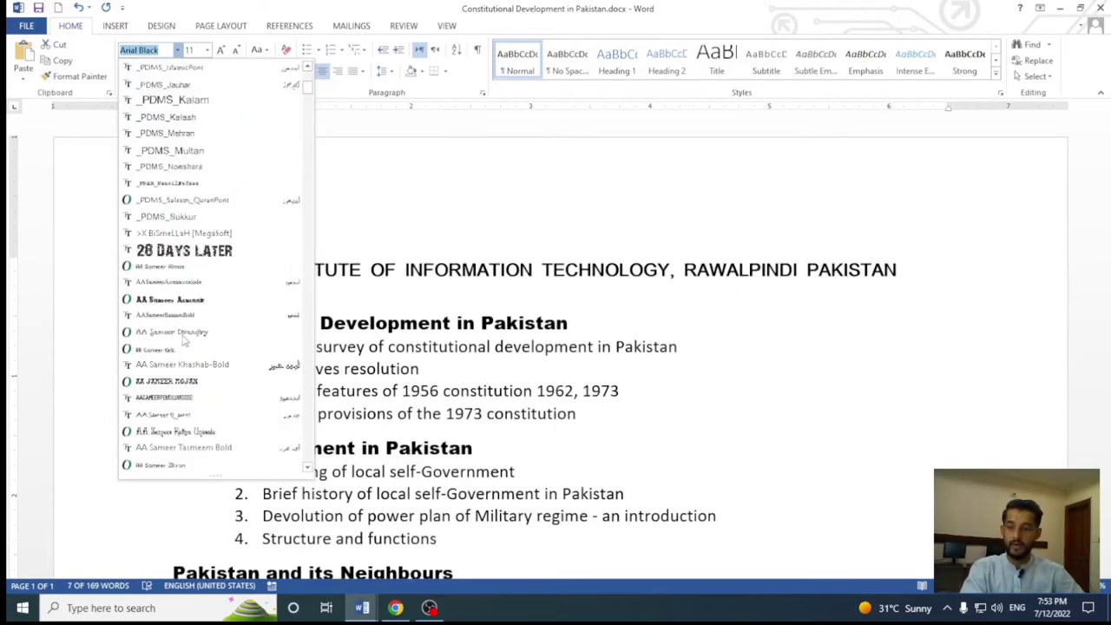
text(Impact)
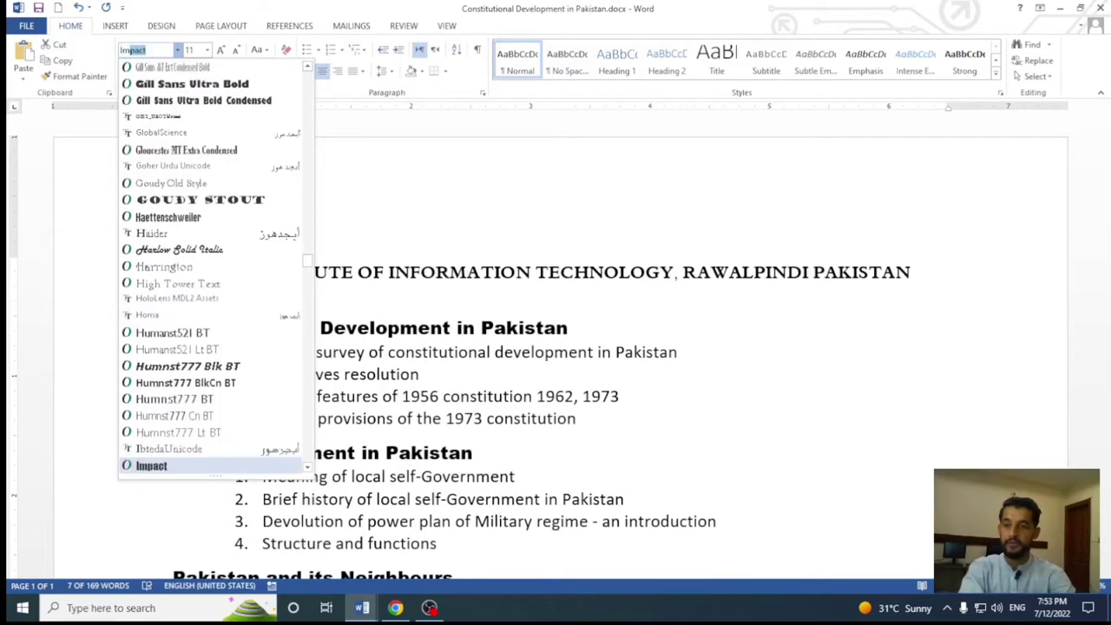
key(Return)
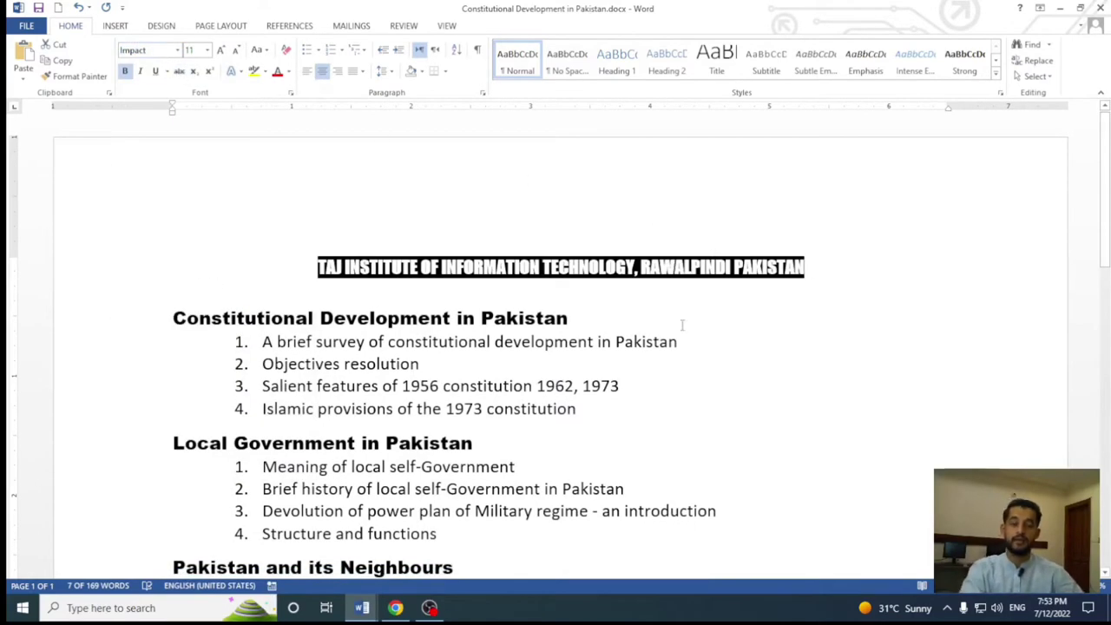
click(687, 328)
Step: Resize the title to 14 pt and underline it
scroll(692, 328, up, 1)
scroll(699, 325, up, 1)
click(881, 269)
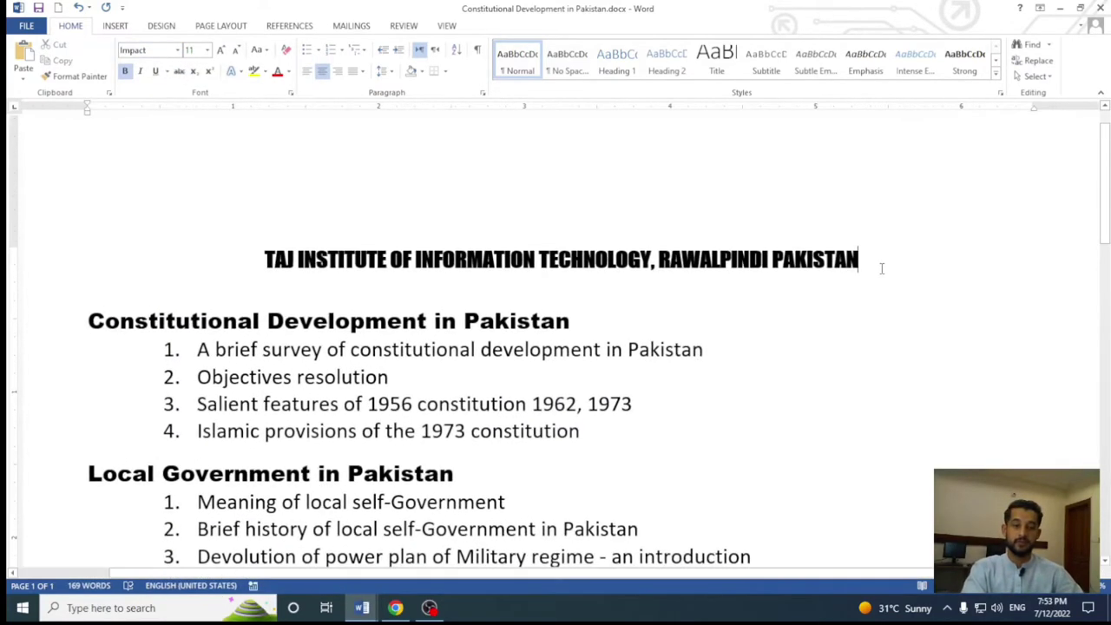
triple_click(881, 269)
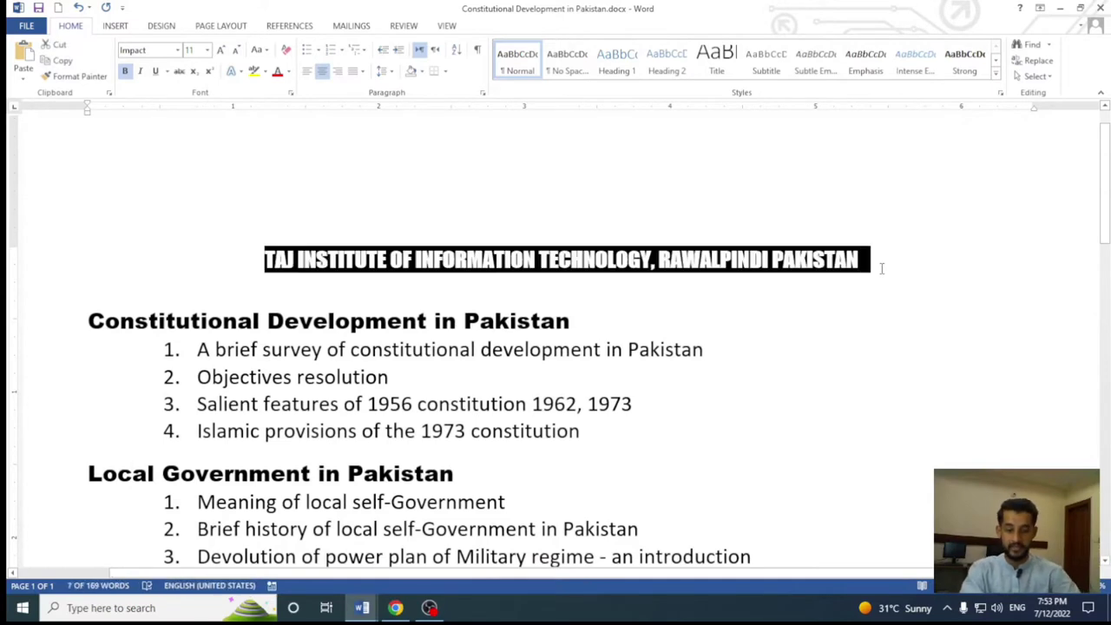
key(ctrl+shift+period)
key(ctrl+shift+period)
key(ctrl+shift+period)
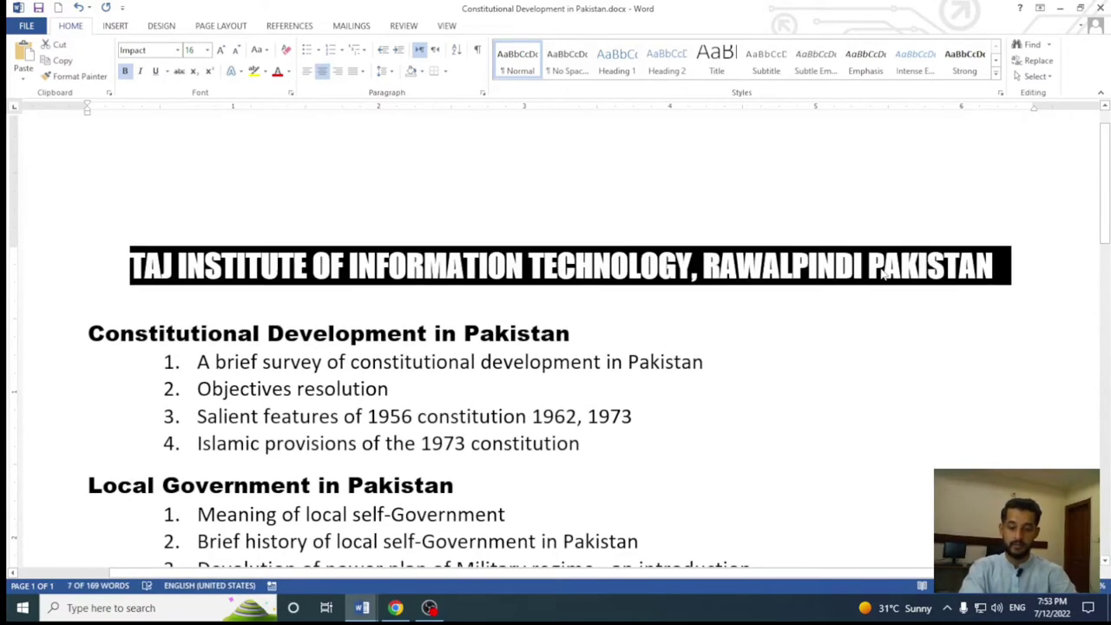
key(ctrl+shift+comma)
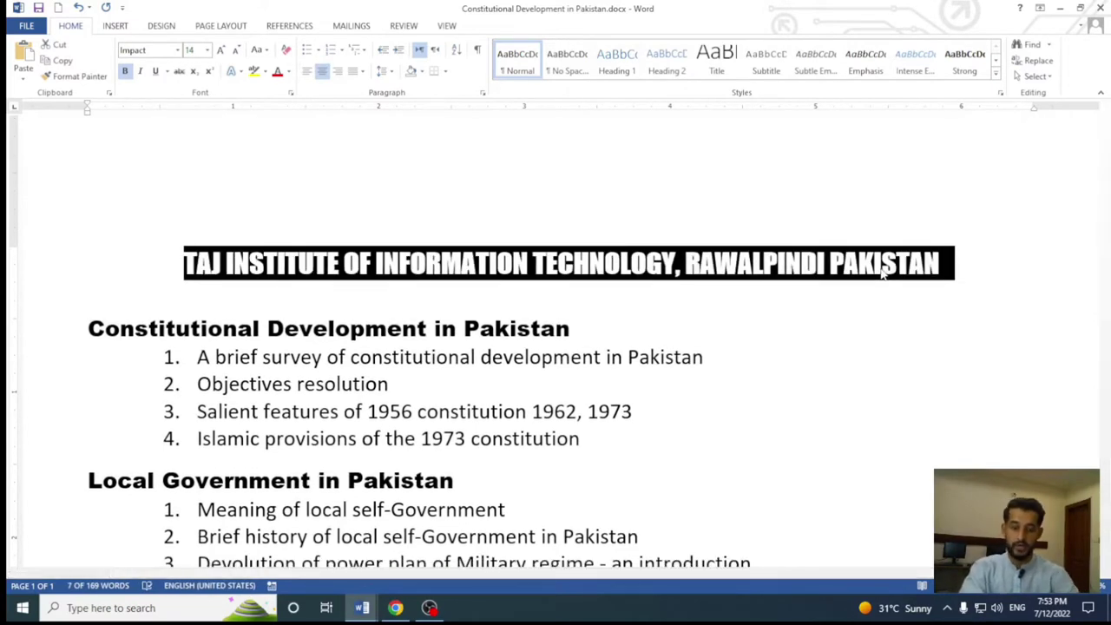
key(ctrl+u)
click(918, 367)
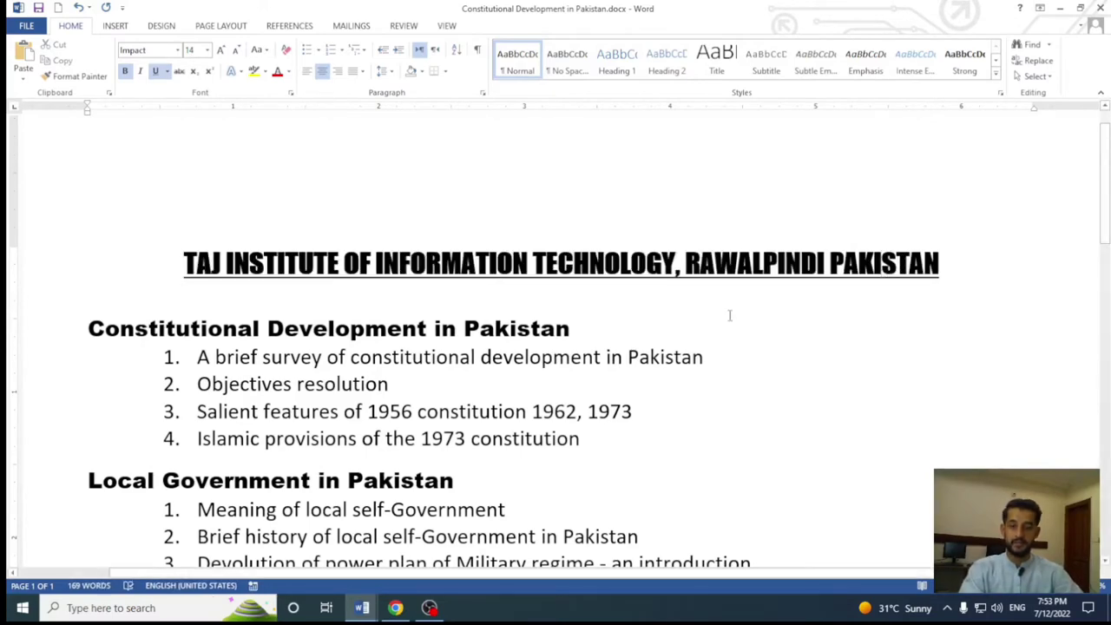
scroll(729, 315, down, 2)
scroll(761, 280, down, 1)
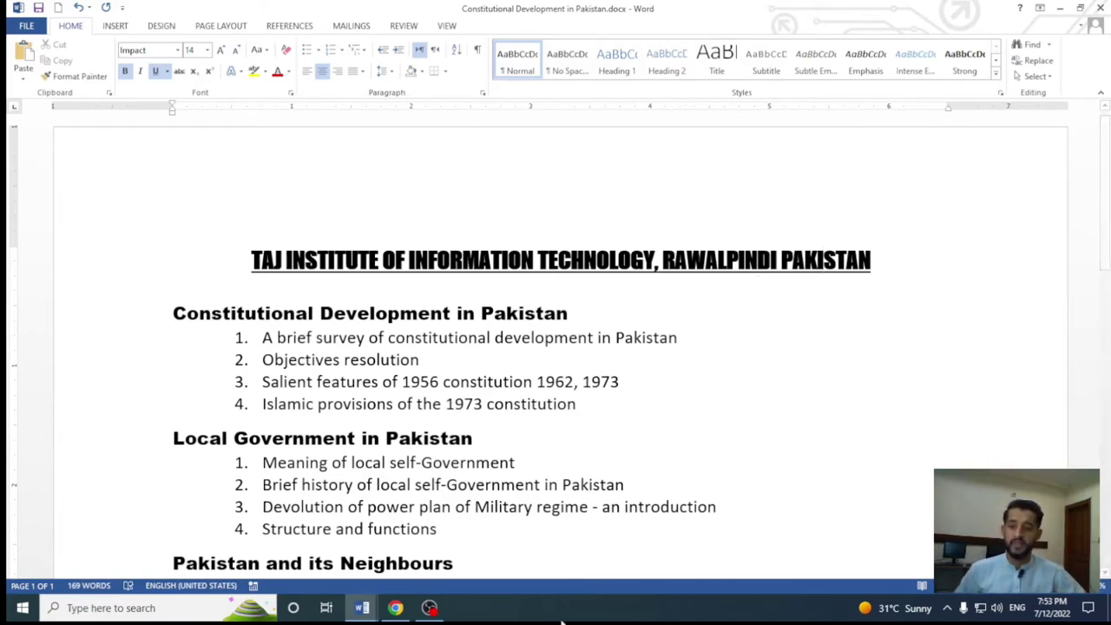
Step: Select the Constitutional Development heading, close the font list unchanged, and create a new blank document
click(173, 305)
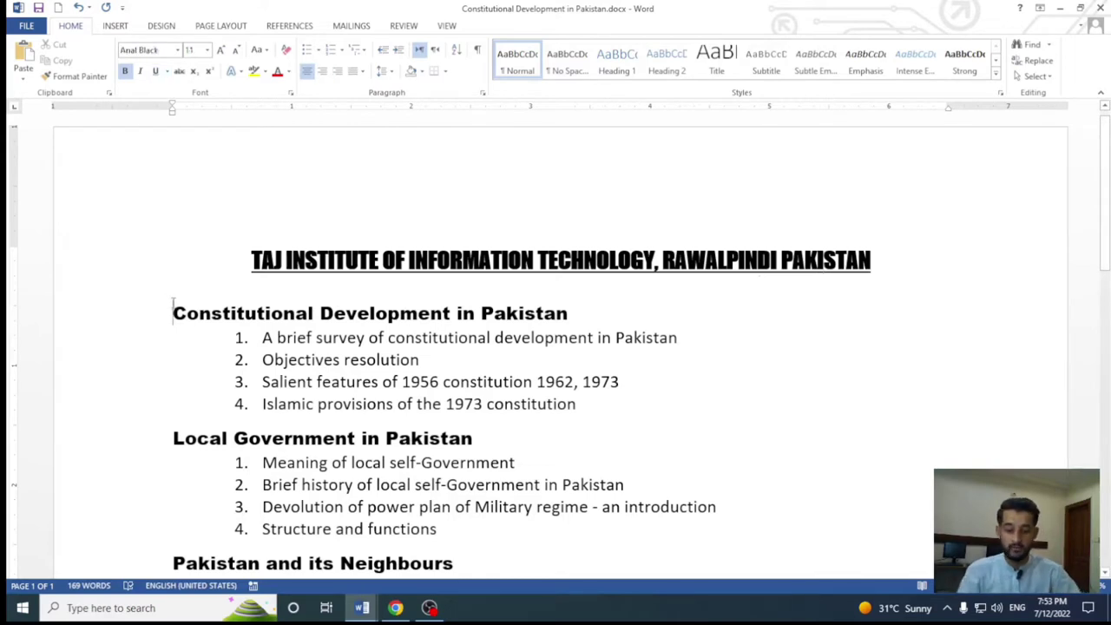
key(shift+End)
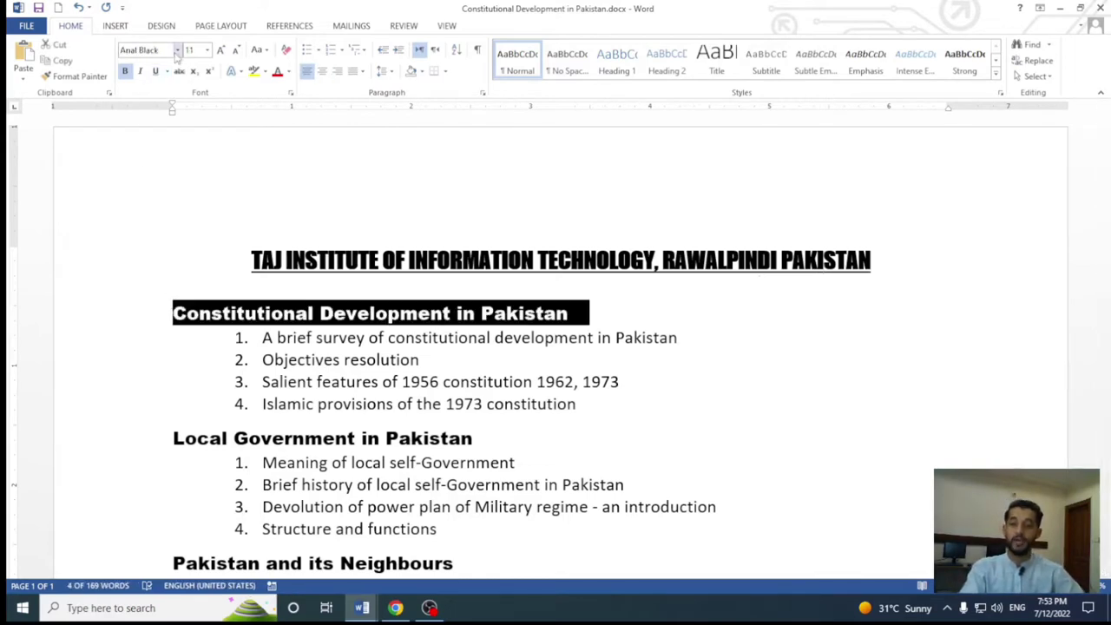
click(177, 50)
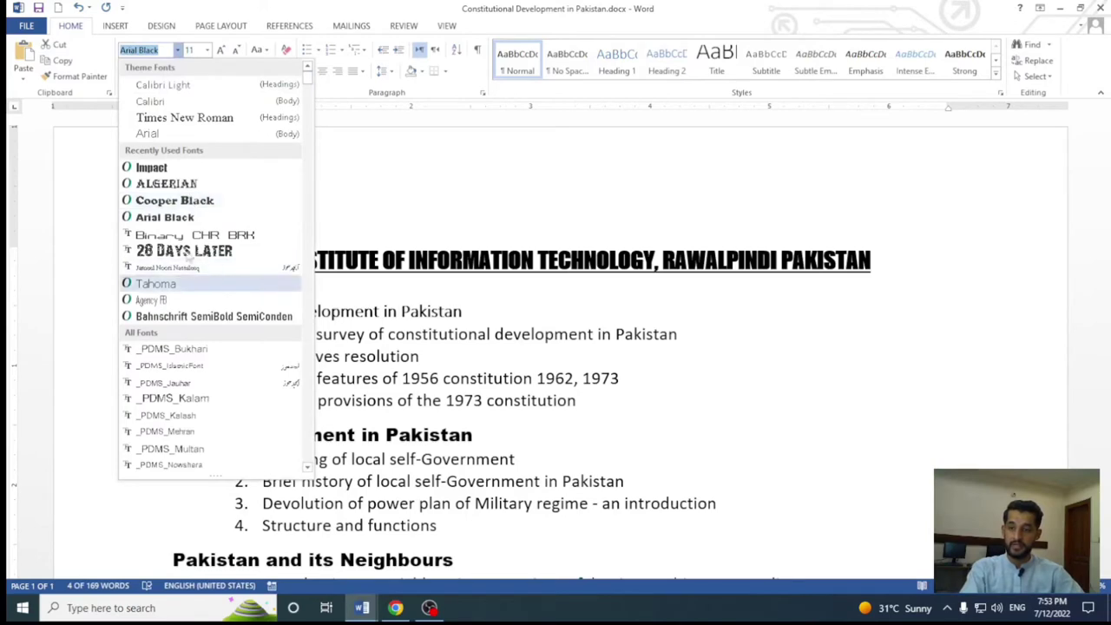
scroll(175, 311, down, 2)
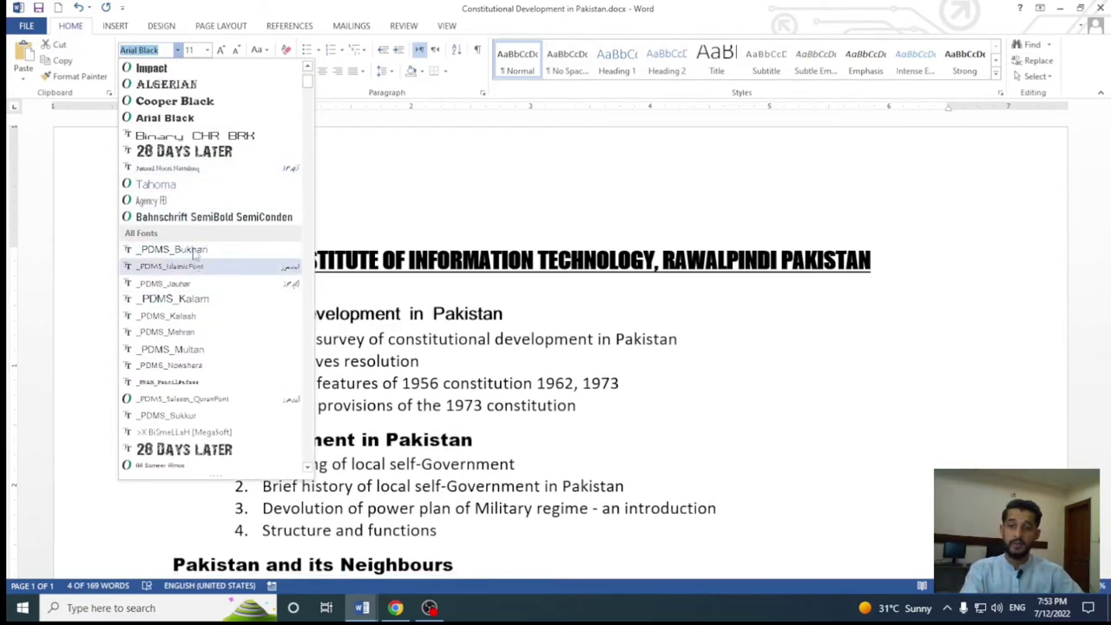
key(Escape)
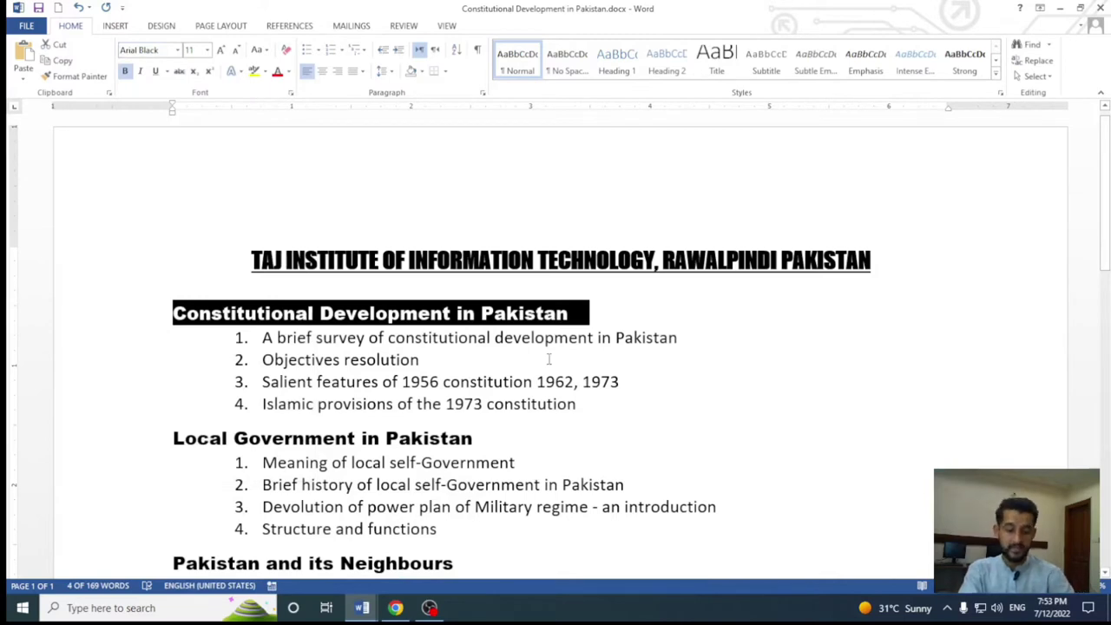
key(ctrl+n)
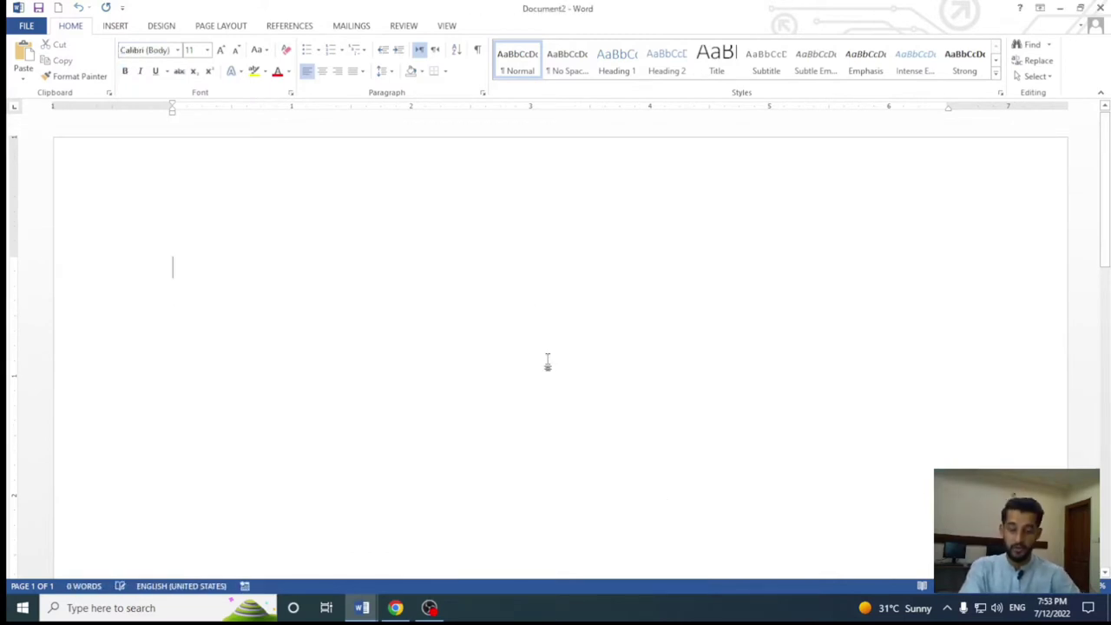
Step: Switch the new page to landscape orientation
key(alt)
key(p)
key(o)
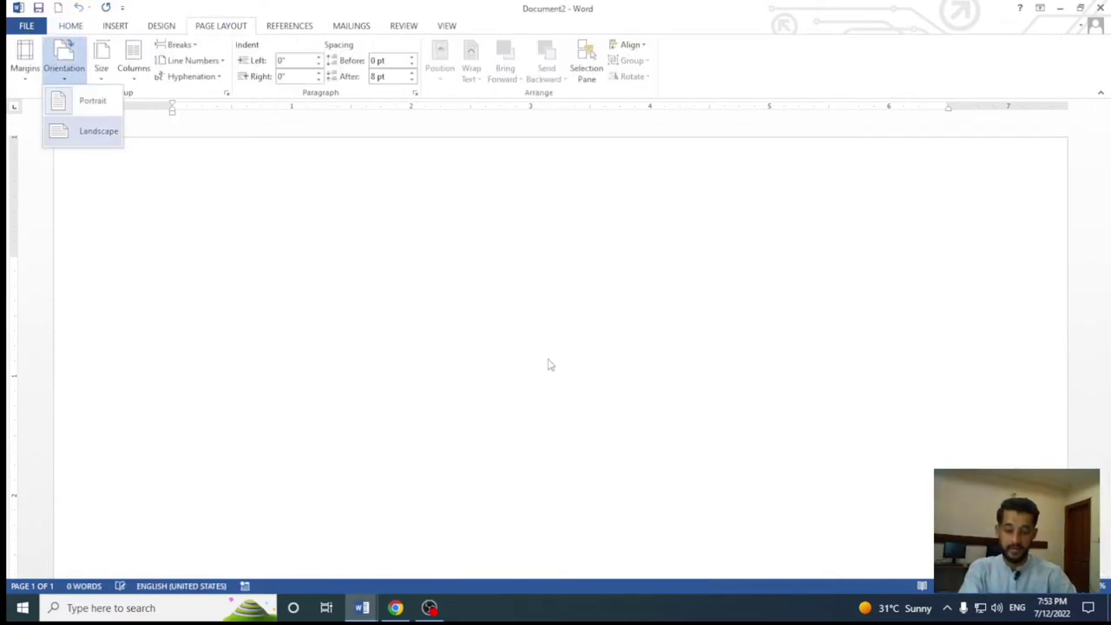
key(Return)
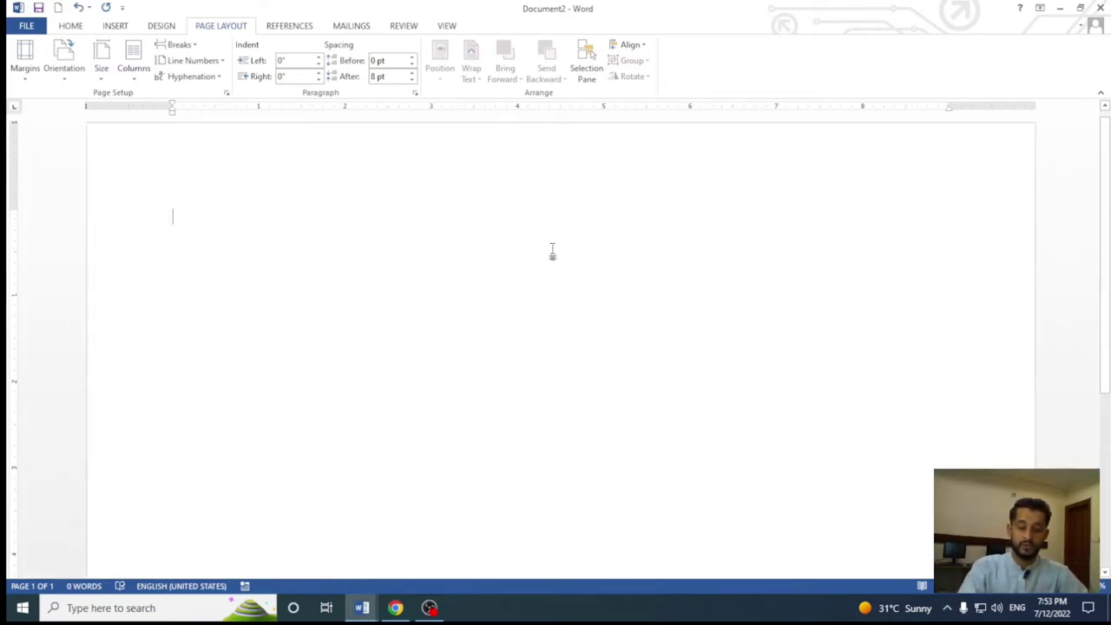
Step: Type Ghost Rider, enlarge it, centre it and convert it to all capitals
text(G)
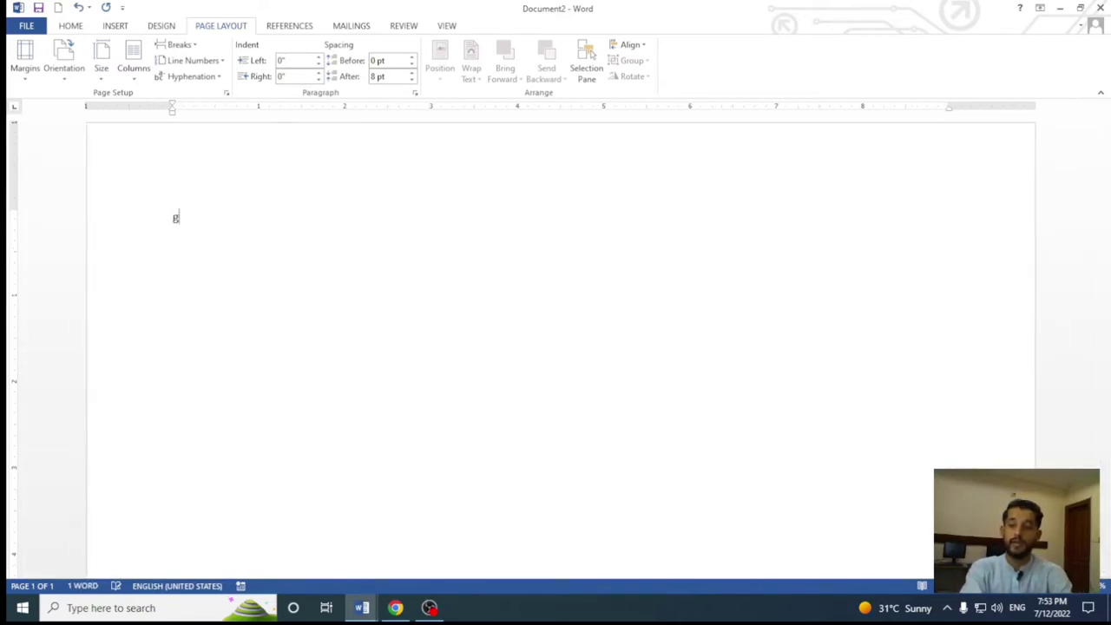
text(host R)
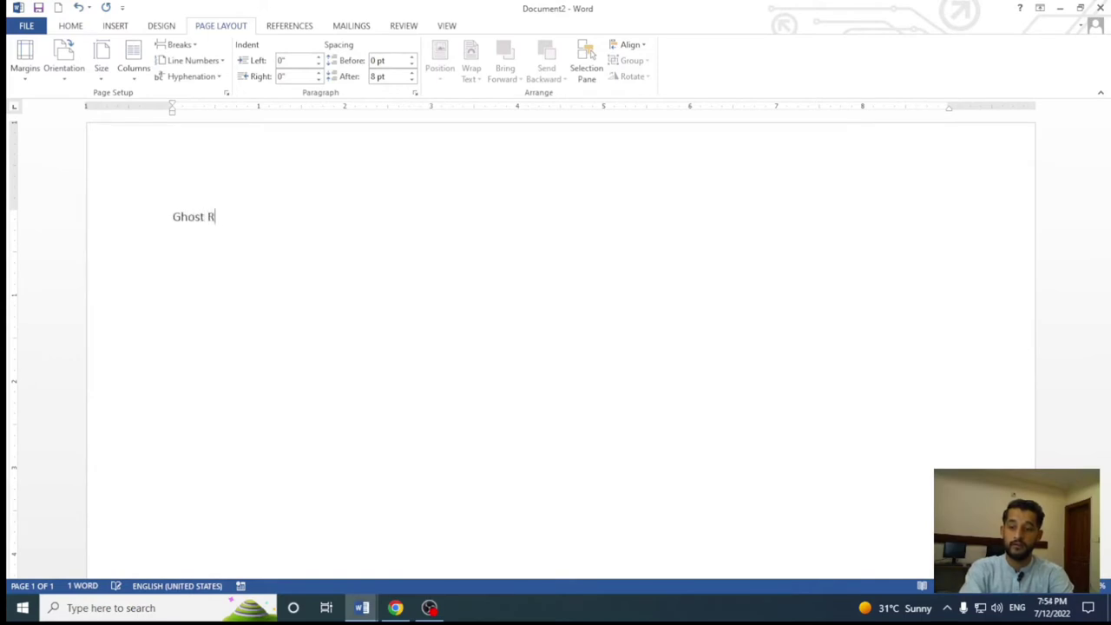
text(ide)
text(der)
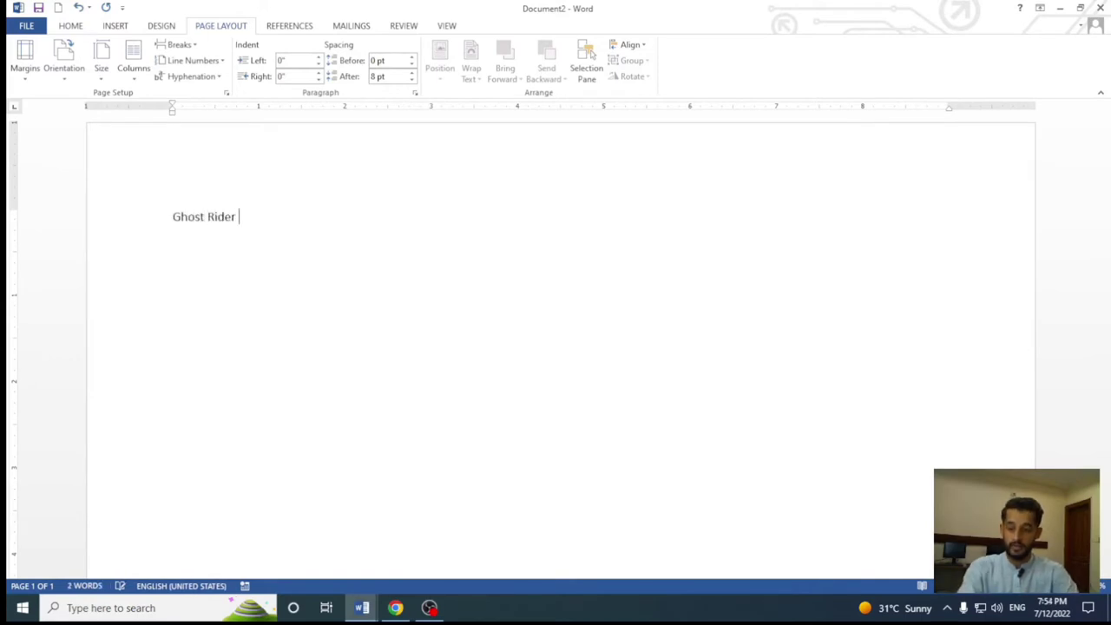
key(ctrl+a)
key(ctrl+shift+period)
key(ctrl+shift+period)
key(ctrl+shift+period)
key(ctrl+shift+period)
key(ctrl+shift+period)
key(ctrl+shift+period)
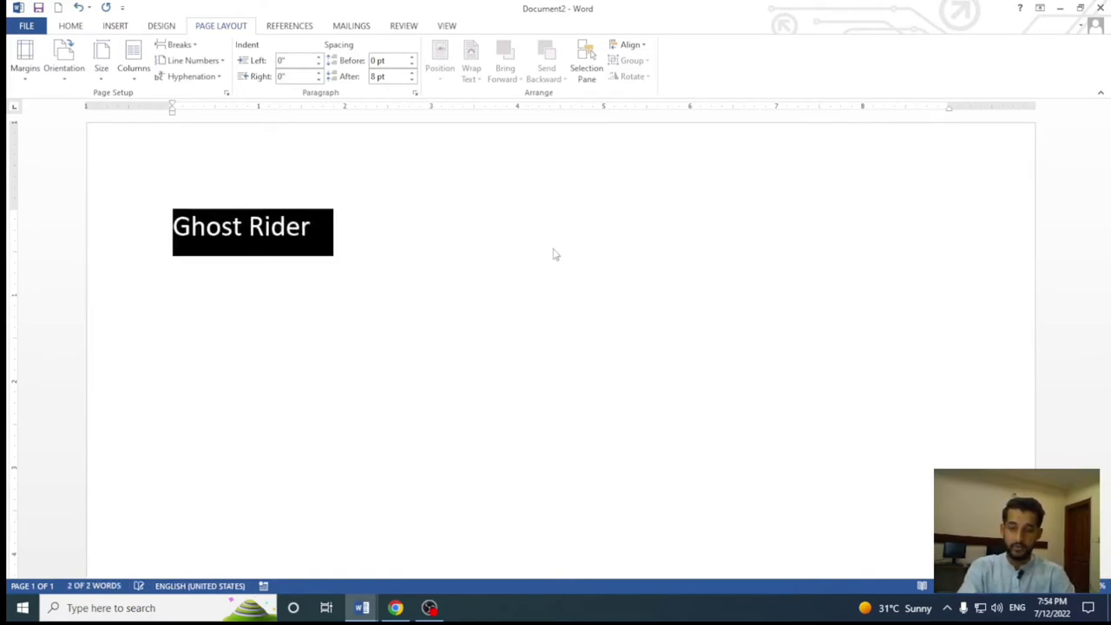
key(ctrl+shift+period)
key(ctrl+shift+period)
key(ctrl+shift+period)
key(ctrl+e)
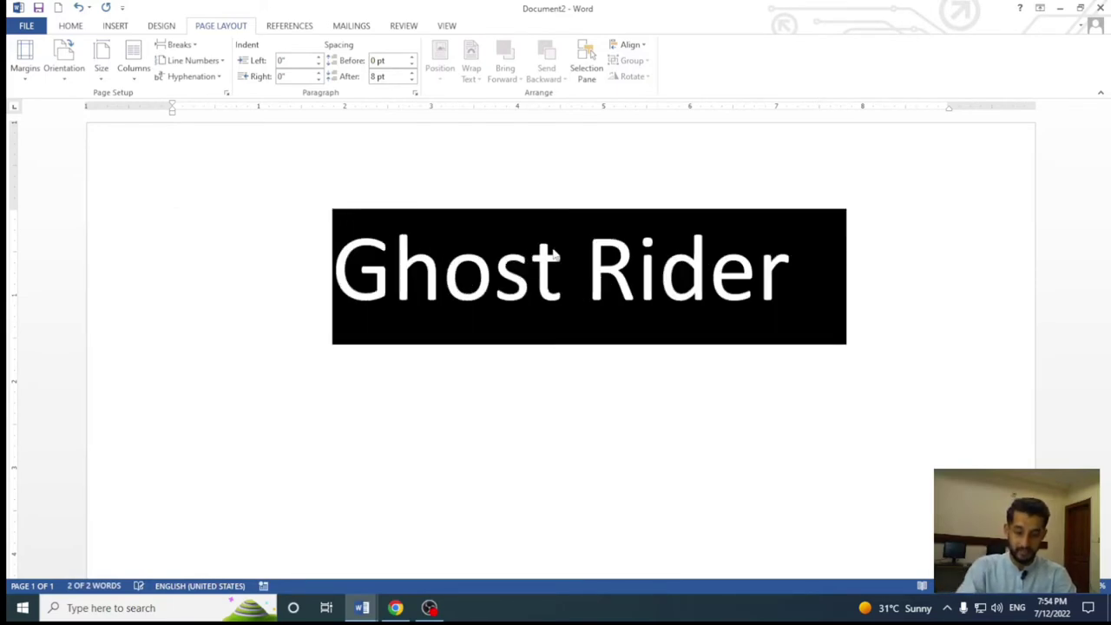
key(ctrl+shift+period)
key(ctrl+shift+period)
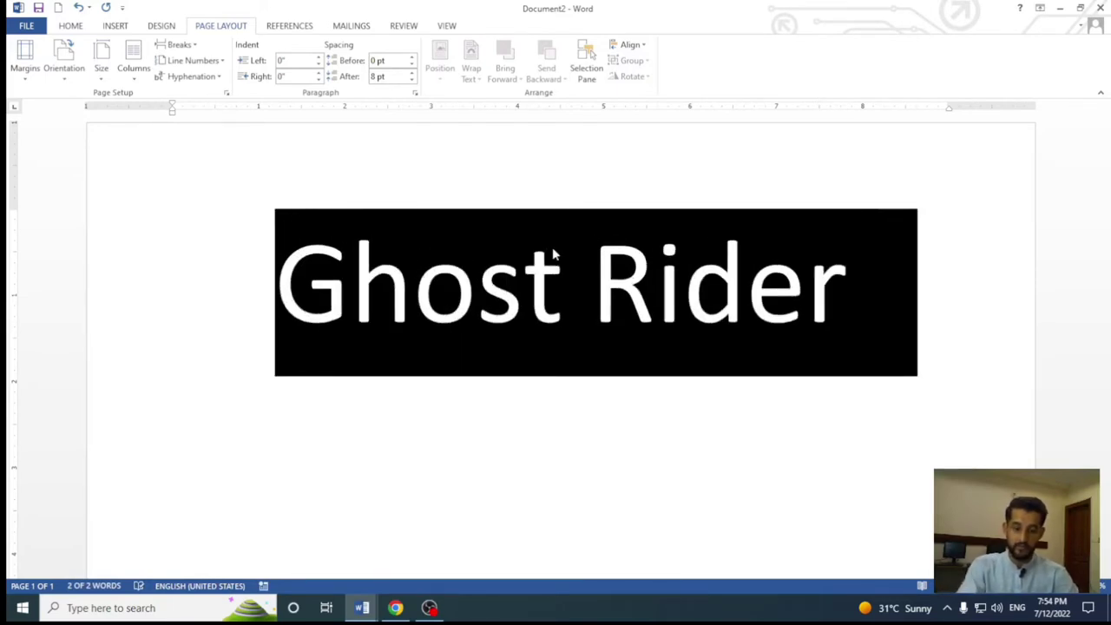
key(shift+F3)
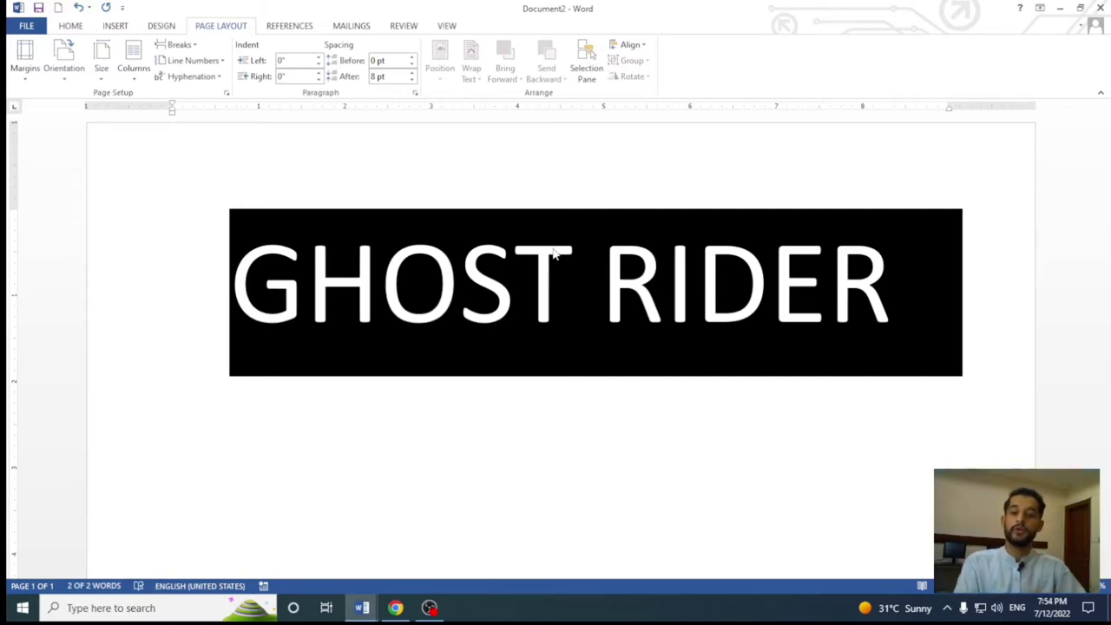
Step: Apply the 28 Days Later font to GHOST RIDER
click(71, 27)
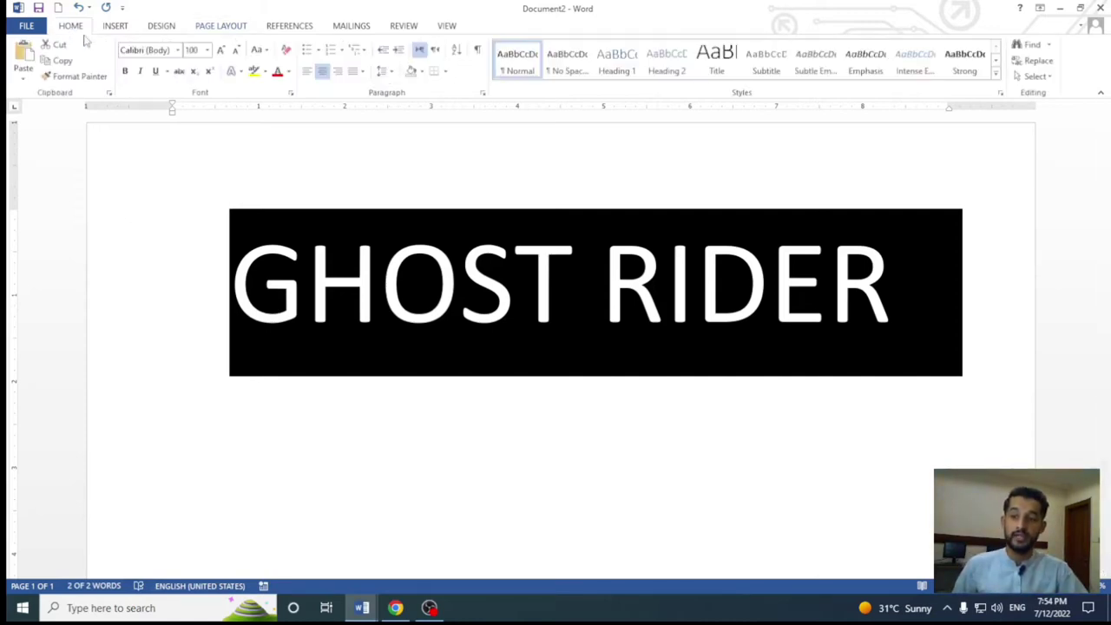
click(178, 49)
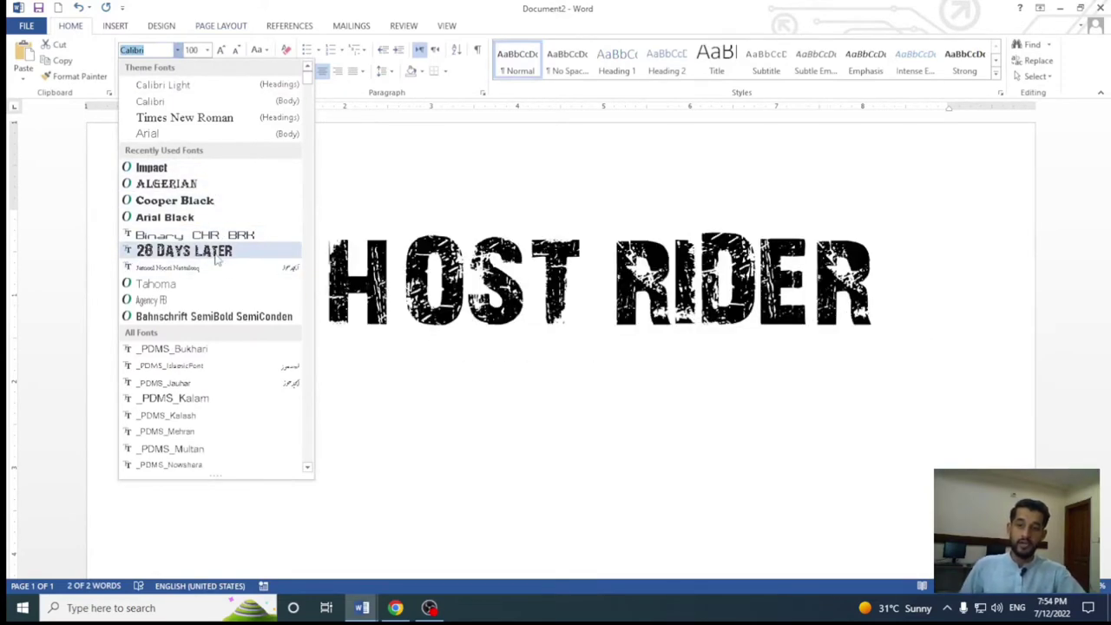
click(216, 255)
click(499, 355)
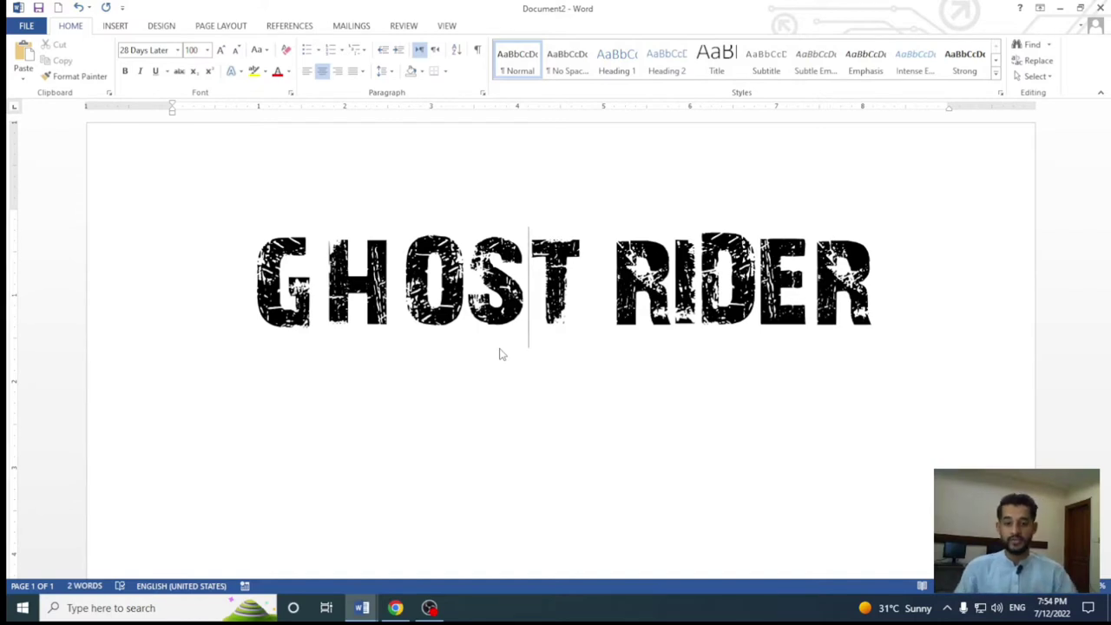
Step: Switch back to the Pakistan topics document
ctrl+scroll(499, 352, down, 2)
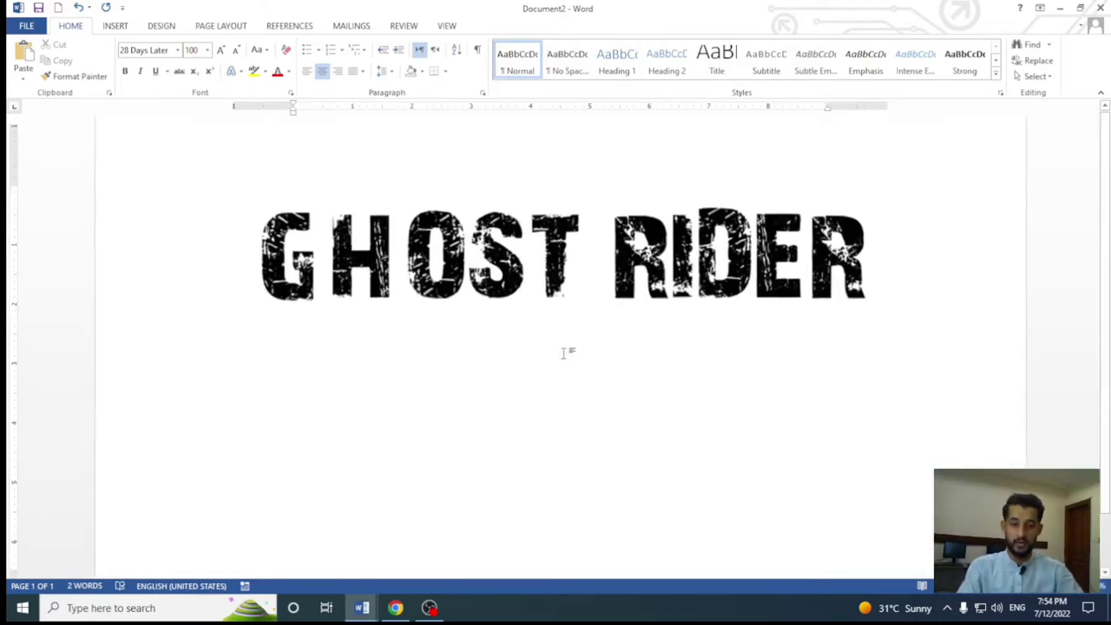
ctrl+scroll(565, 352, up, 1)
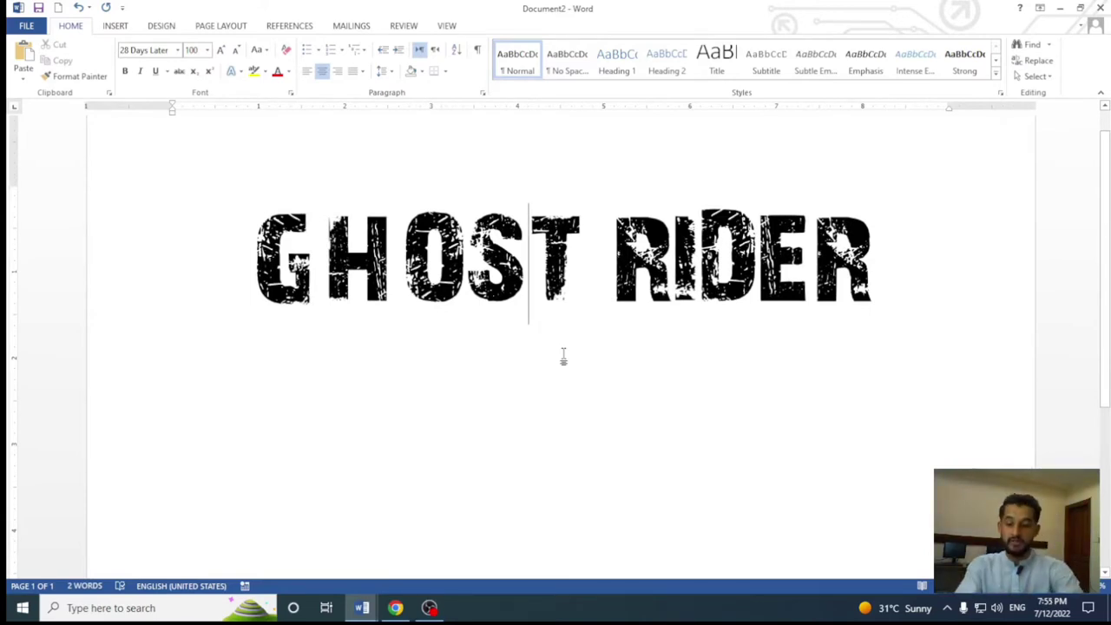
key(alt+Tab)
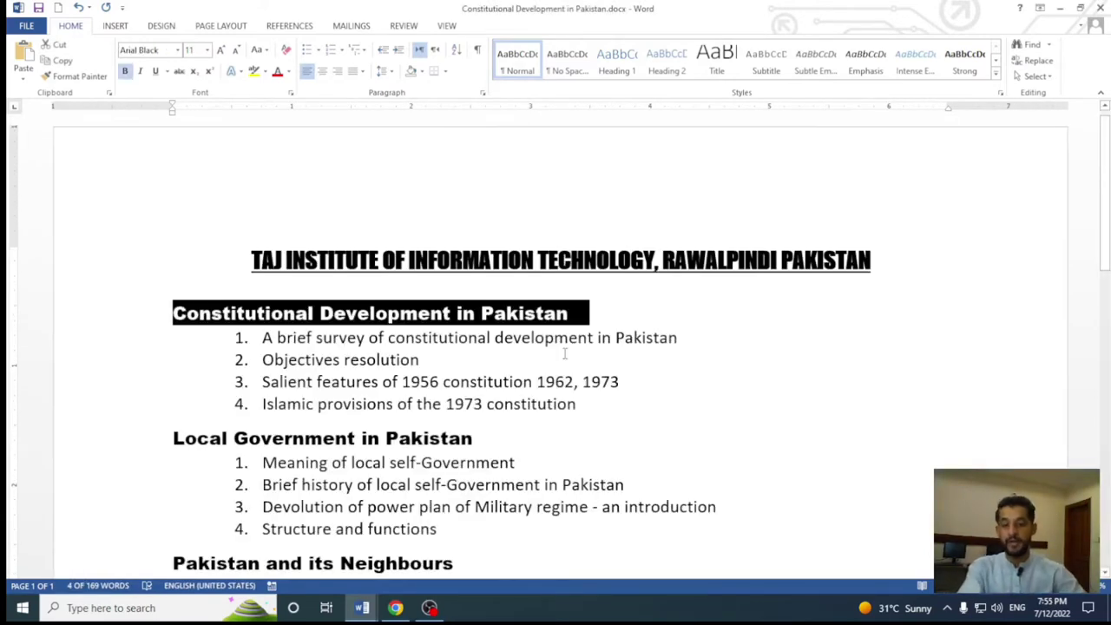
click(583, 312)
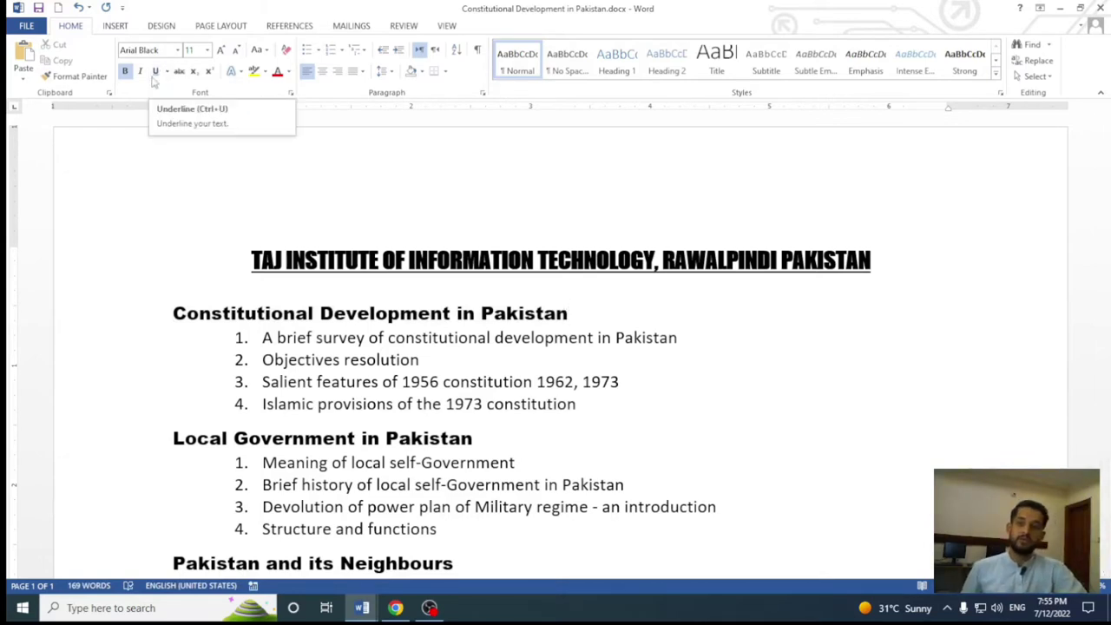
click(178, 51)
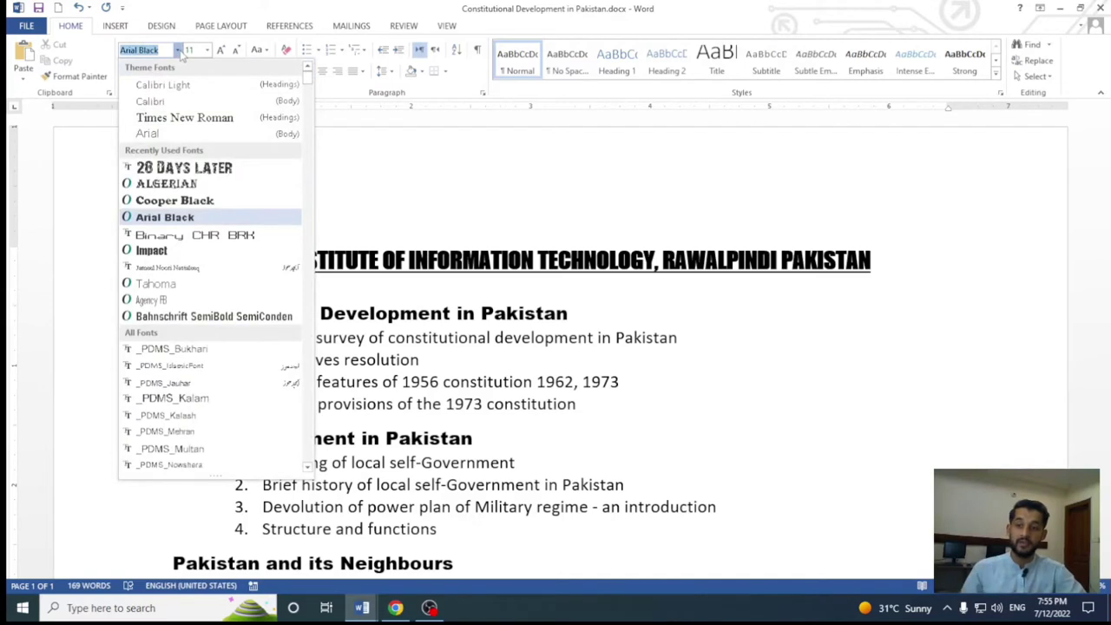
click(431, 334)
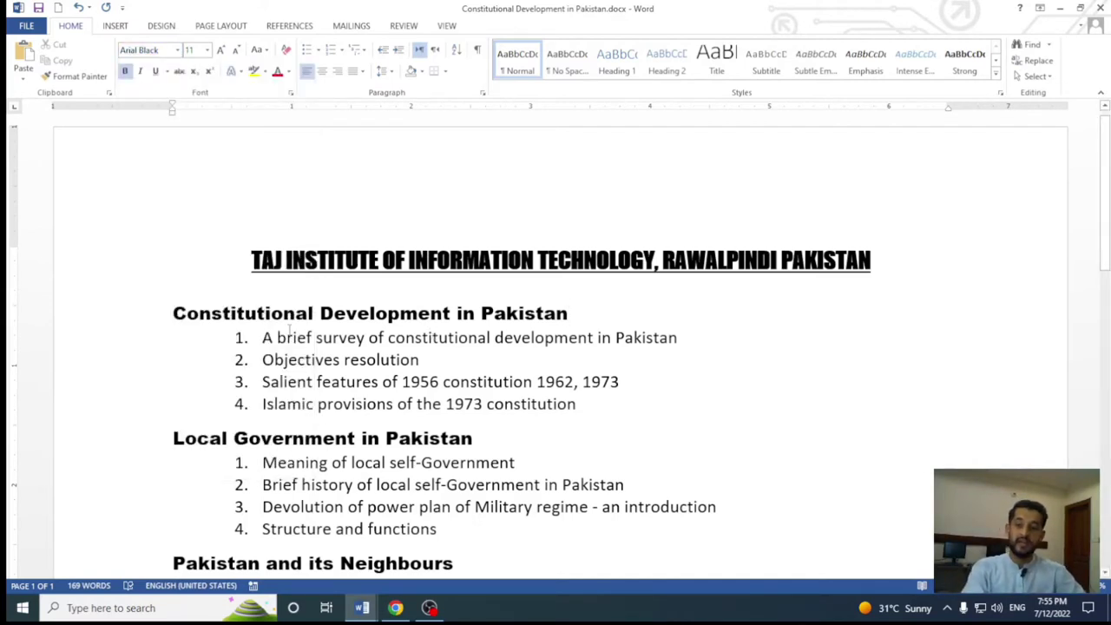
scroll(289, 328, down, 3)
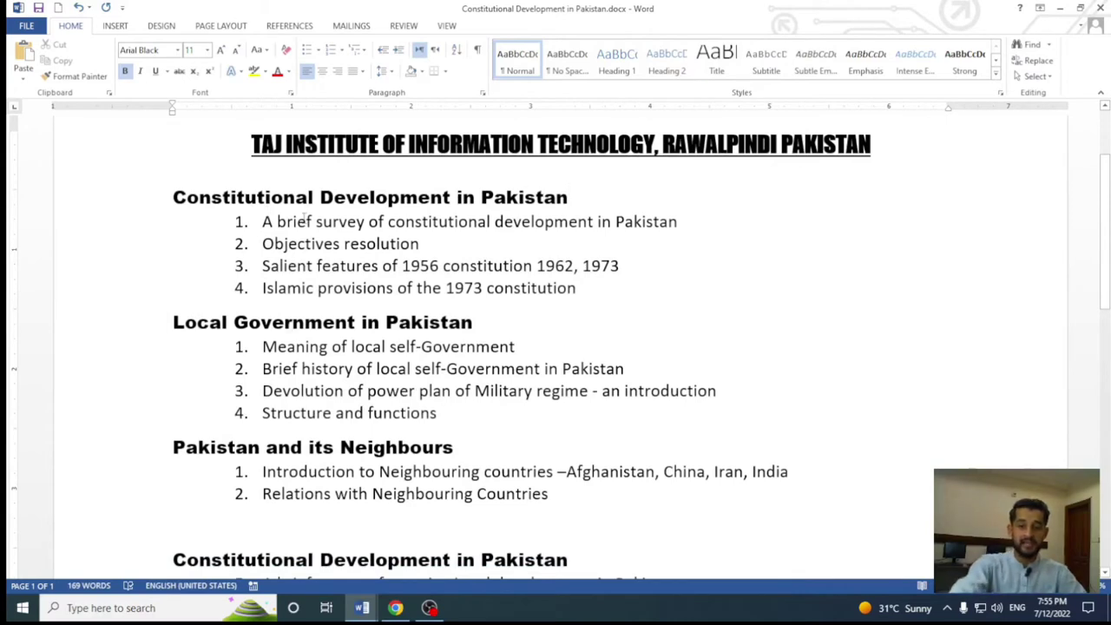
click(158, 197)
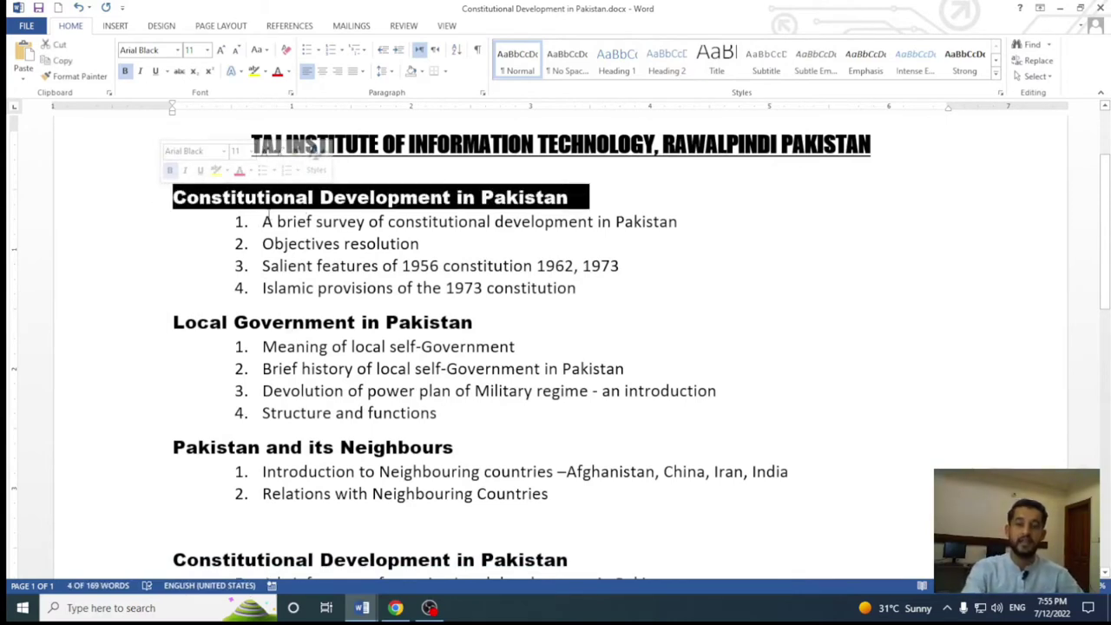
click(415, 137)
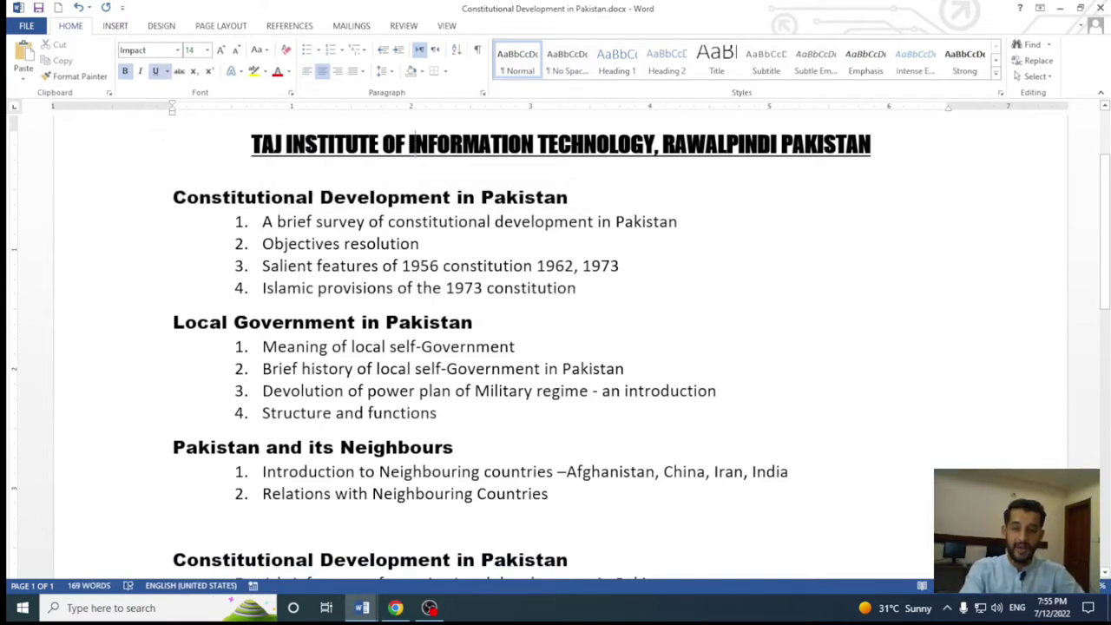
drag(172, 197, 590, 200)
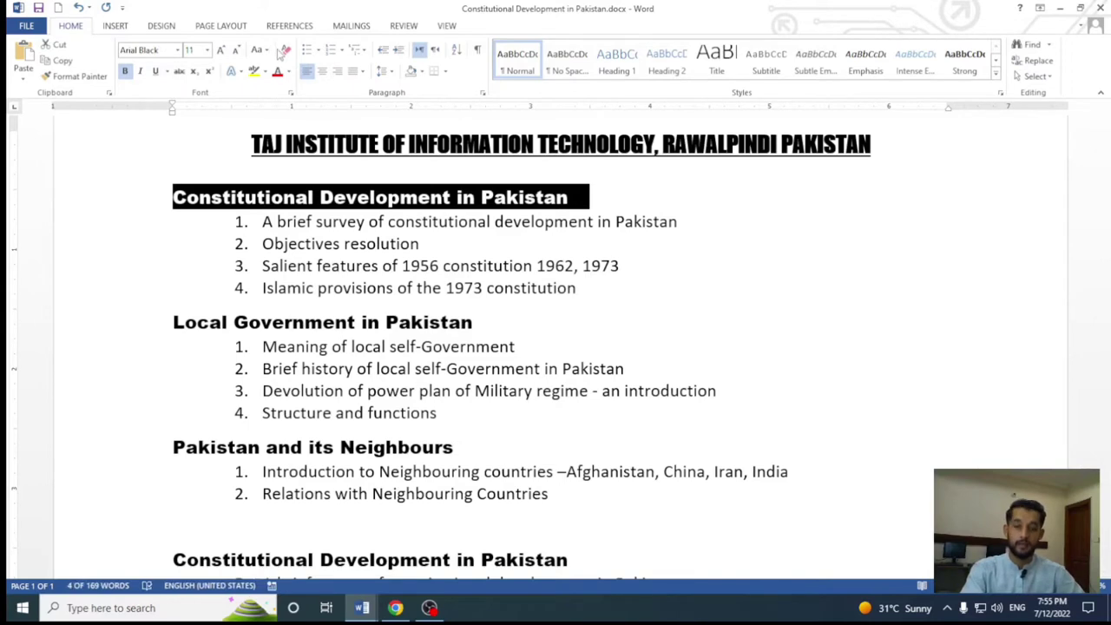
click(258, 222)
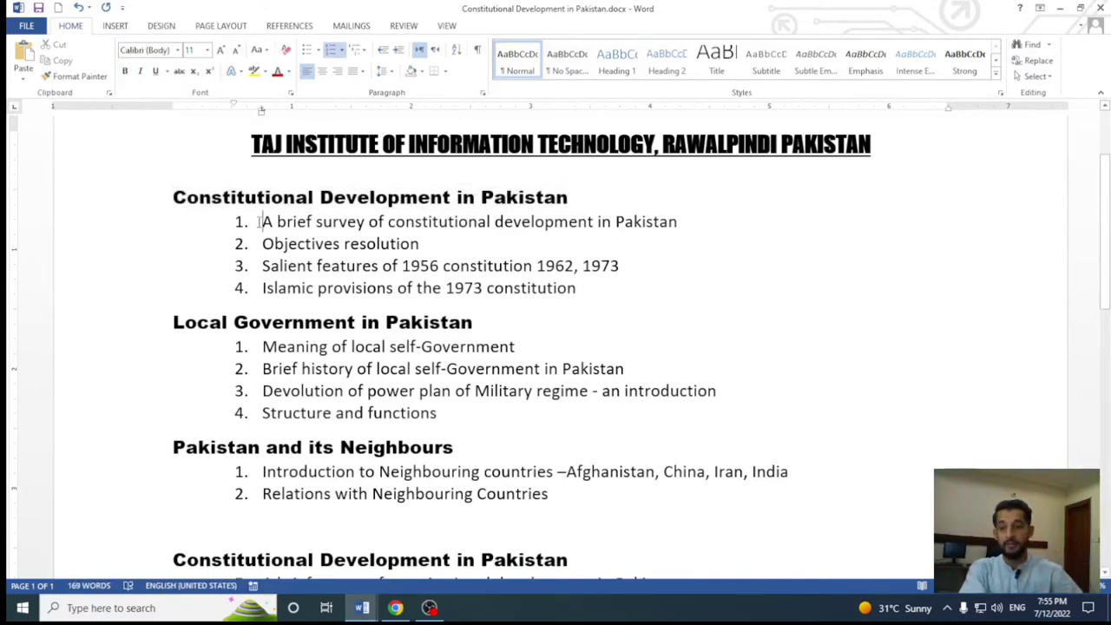
Step: Change the four Constitutional Development topics to Arial, then reselect the topic lists to compare
drag(259, 222, 590, 289)
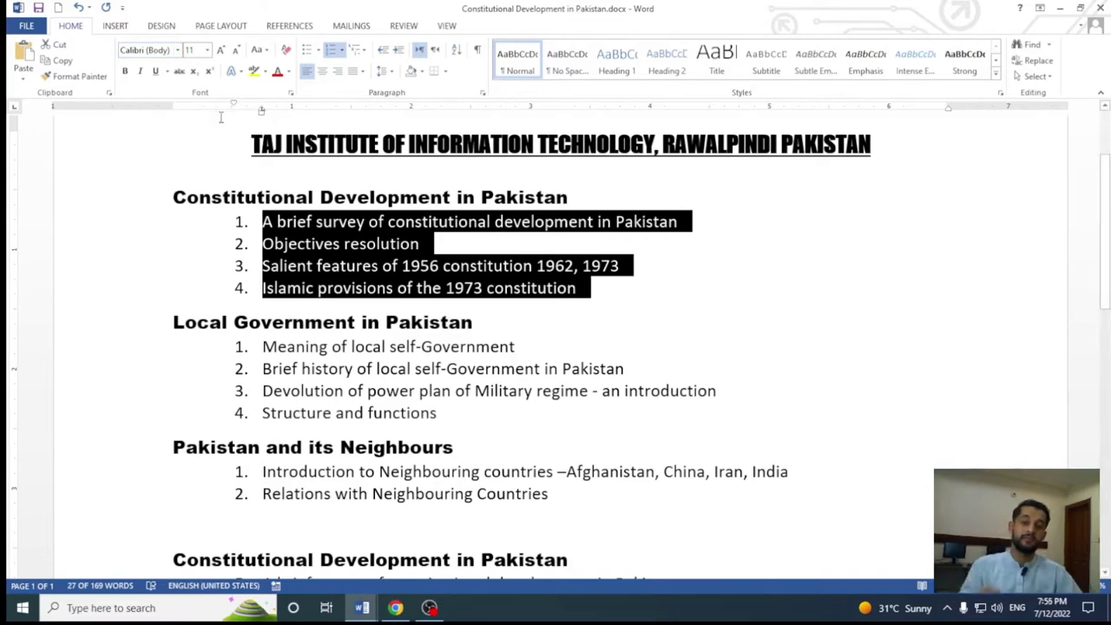
click(177, 51)
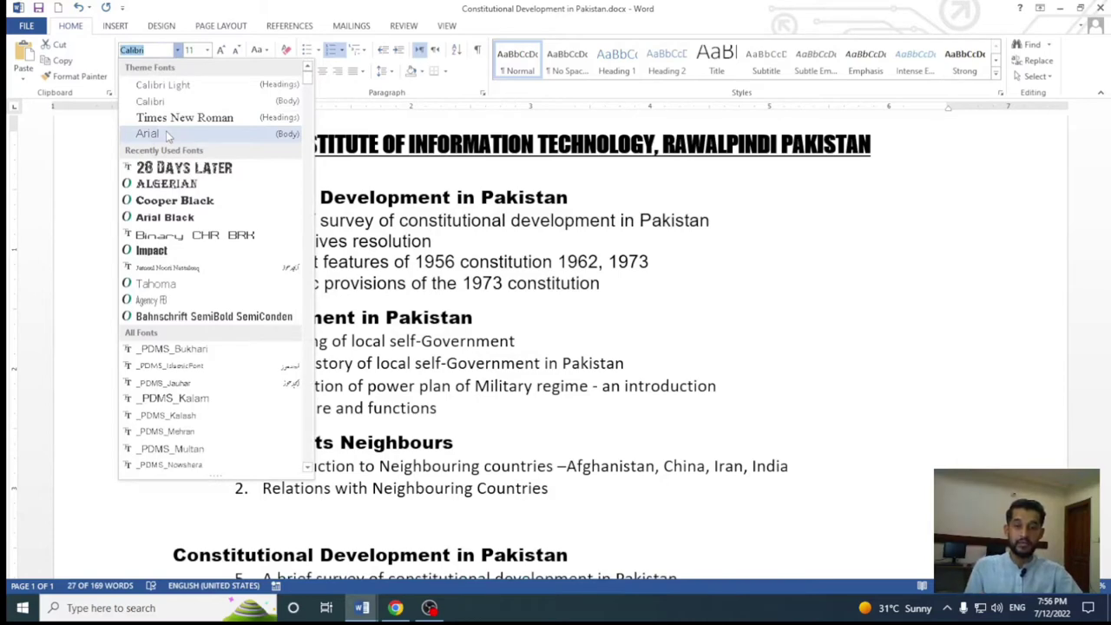
click(167, 134)
drag(321, 198, 515, 200)
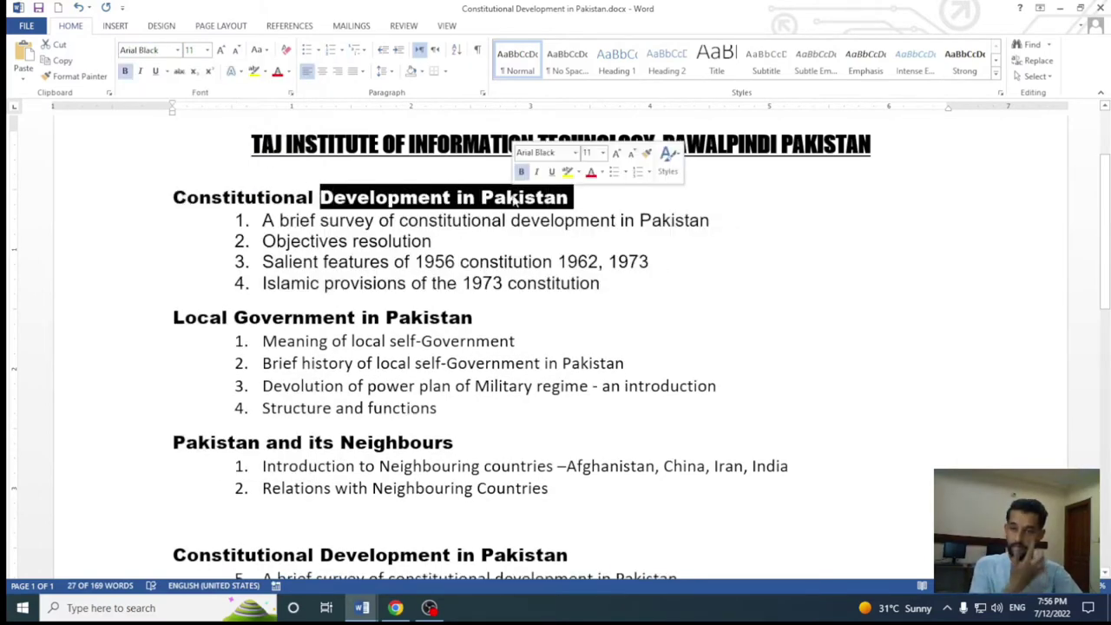
click(328, 257)
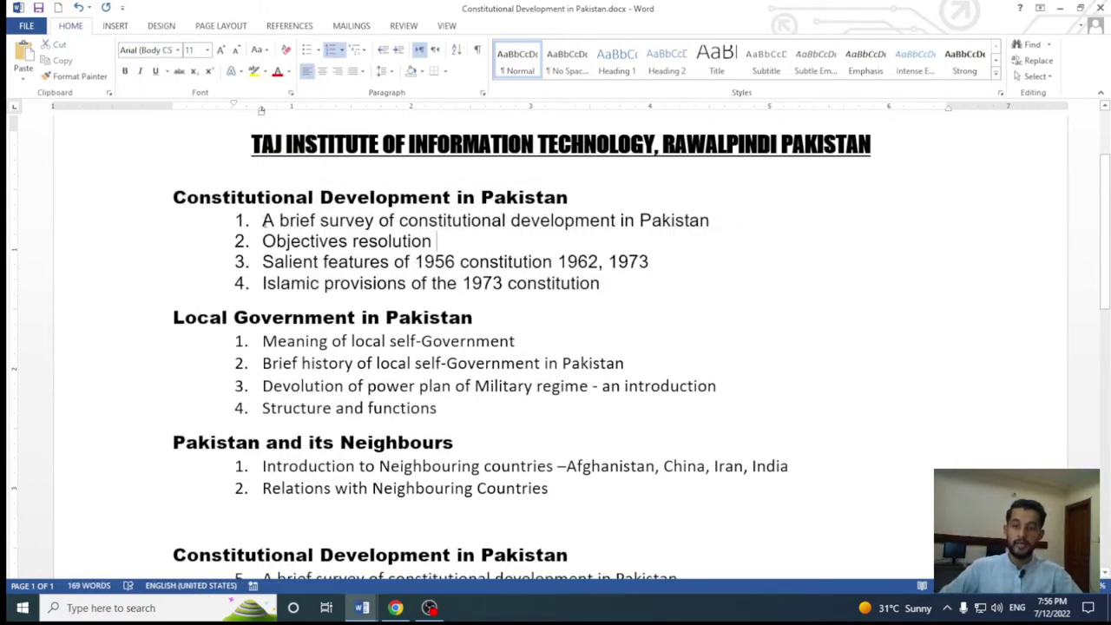
drag(262, 220, 610, 289)
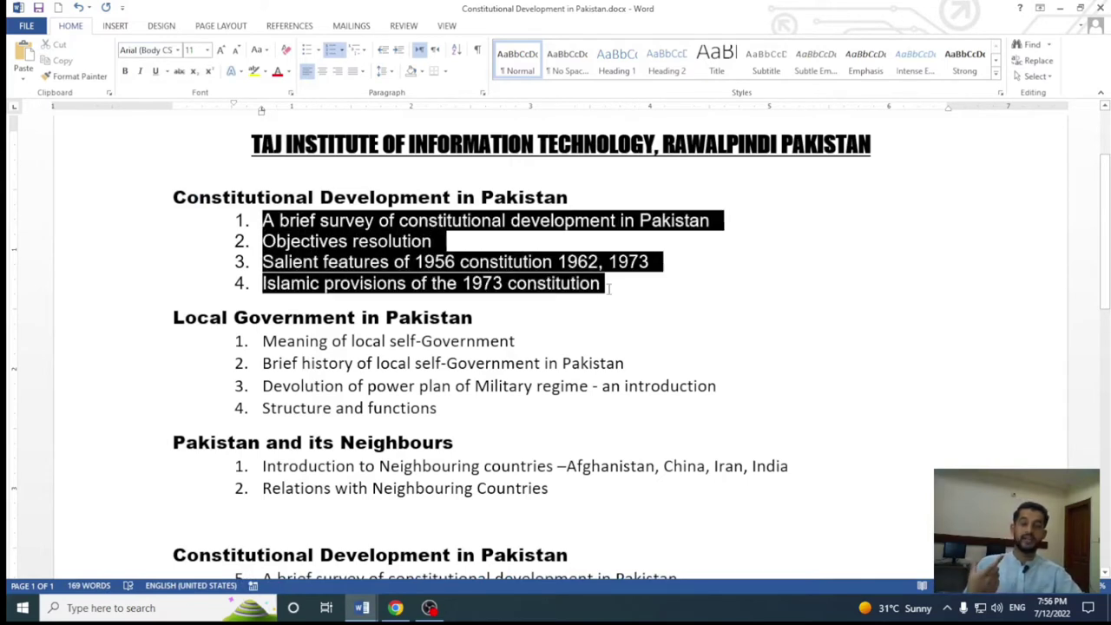
drag(262, 341, 508, 415)
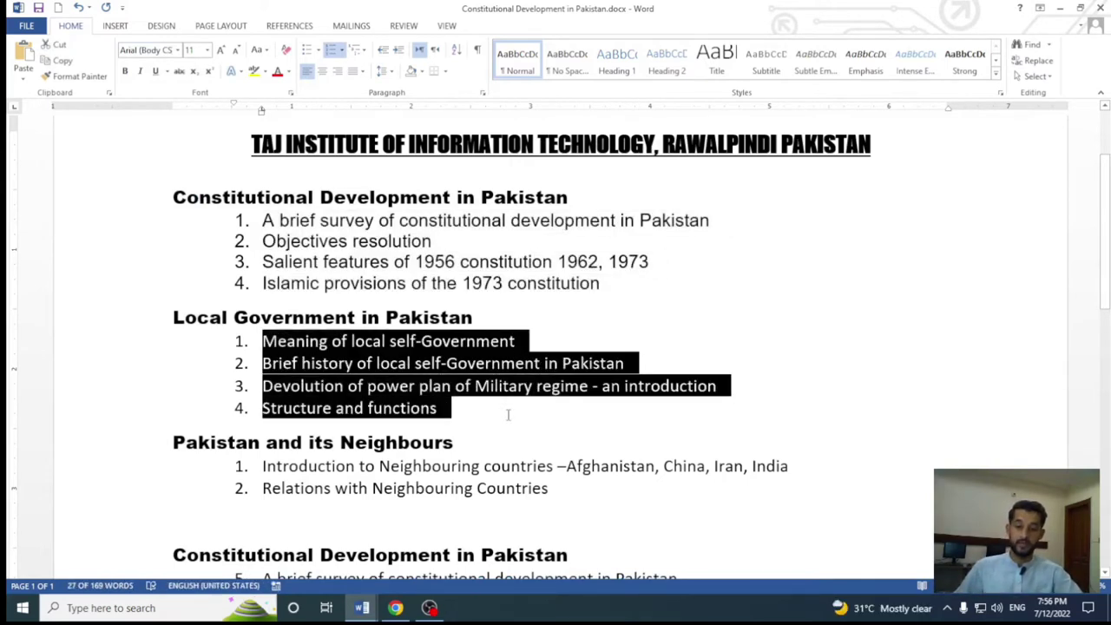
click(421, 343)
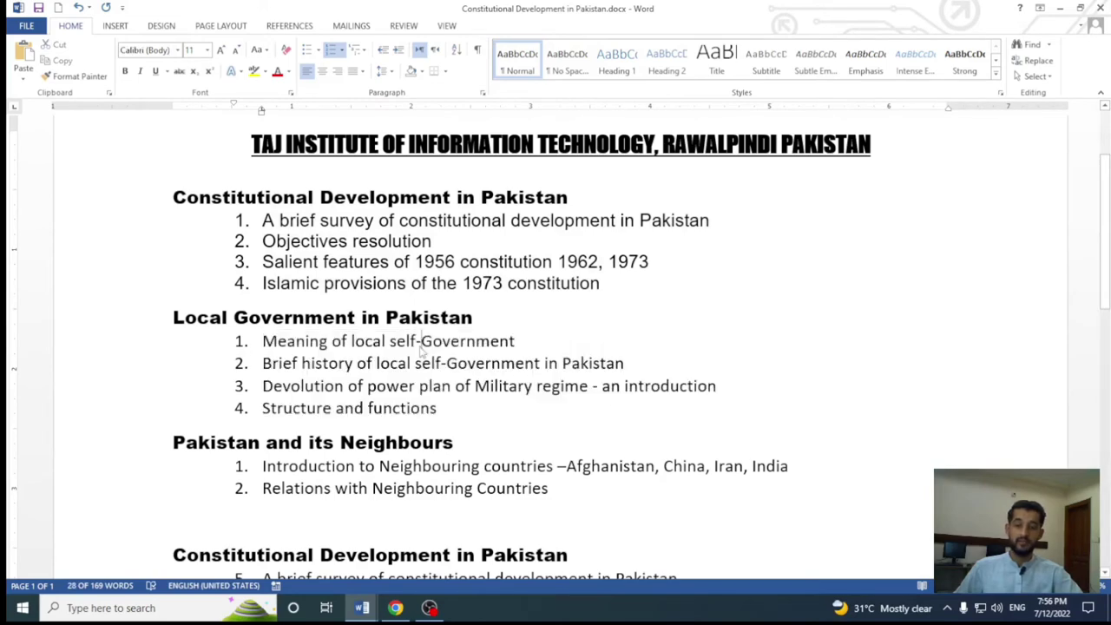
scroll(421, 343, down, 3)
scroll(421, 343, down, 2)
scroll(281, 276, up, 2)
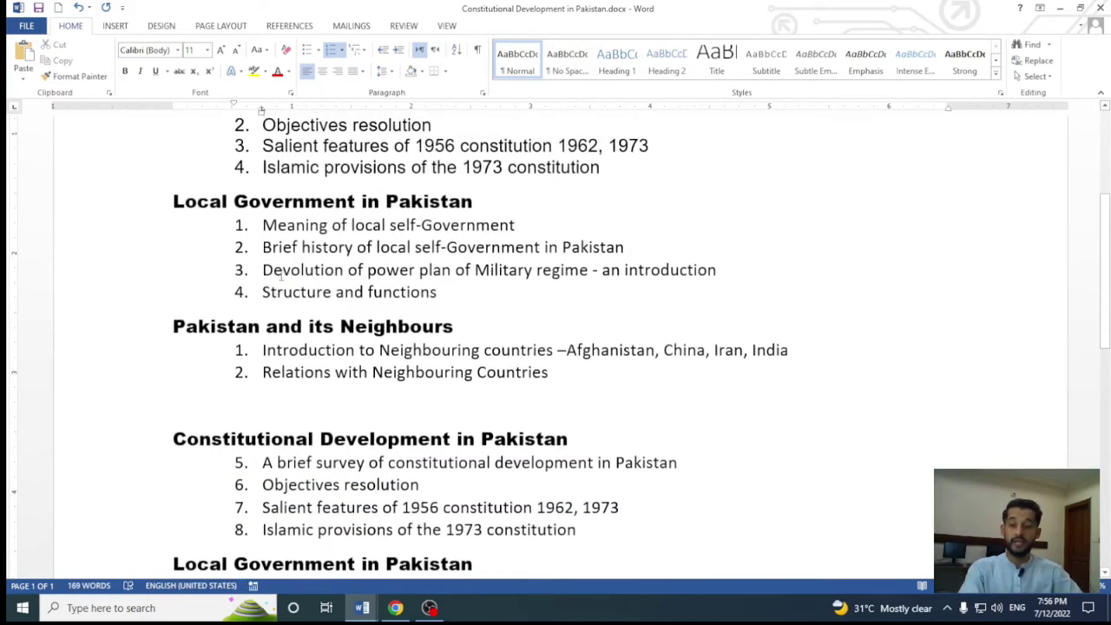
Step: Apply Times New Roman to the four Local Government topics
mouse_move(263, 225)
mouse_down()
mouse_move(355, 270)
mouse_move(438, 293)
mouse_up()
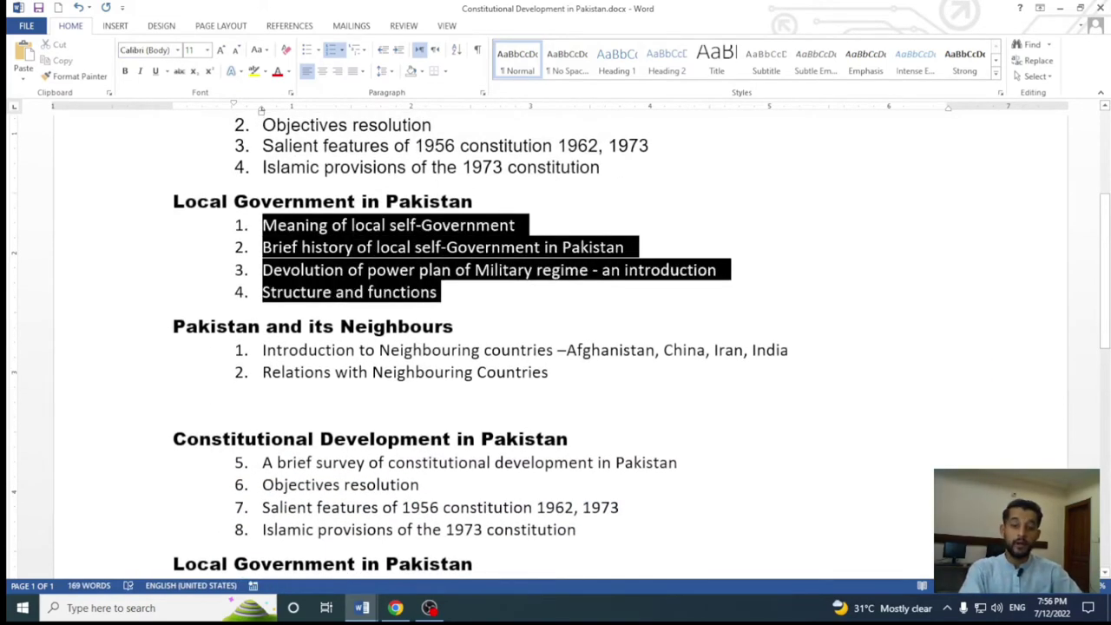
click(178, 51)
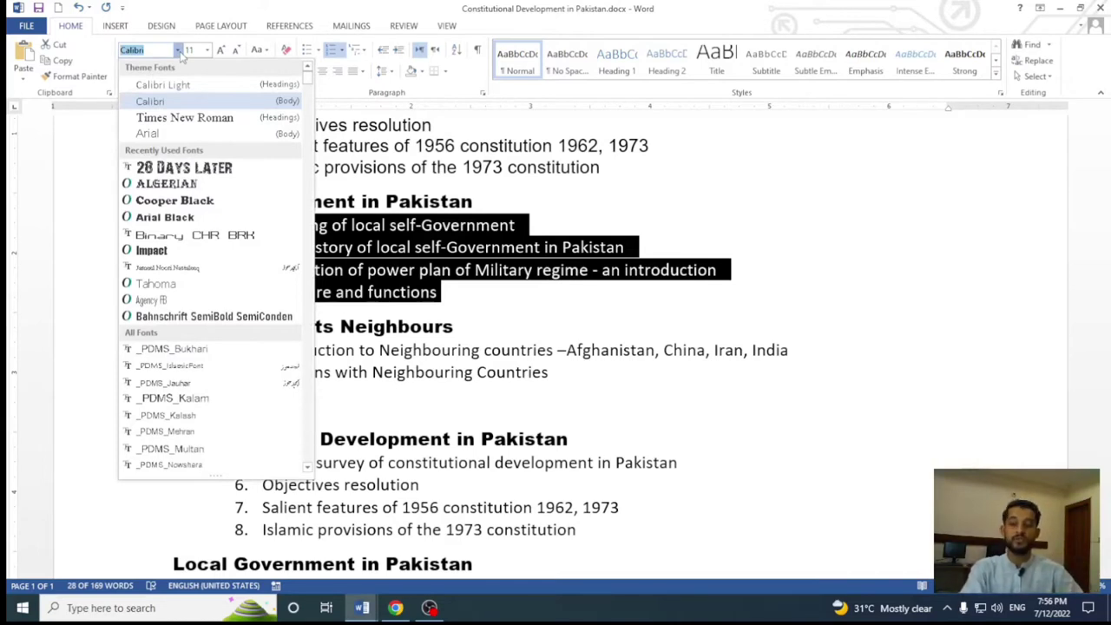
click(176, 118)
click(443, 286)
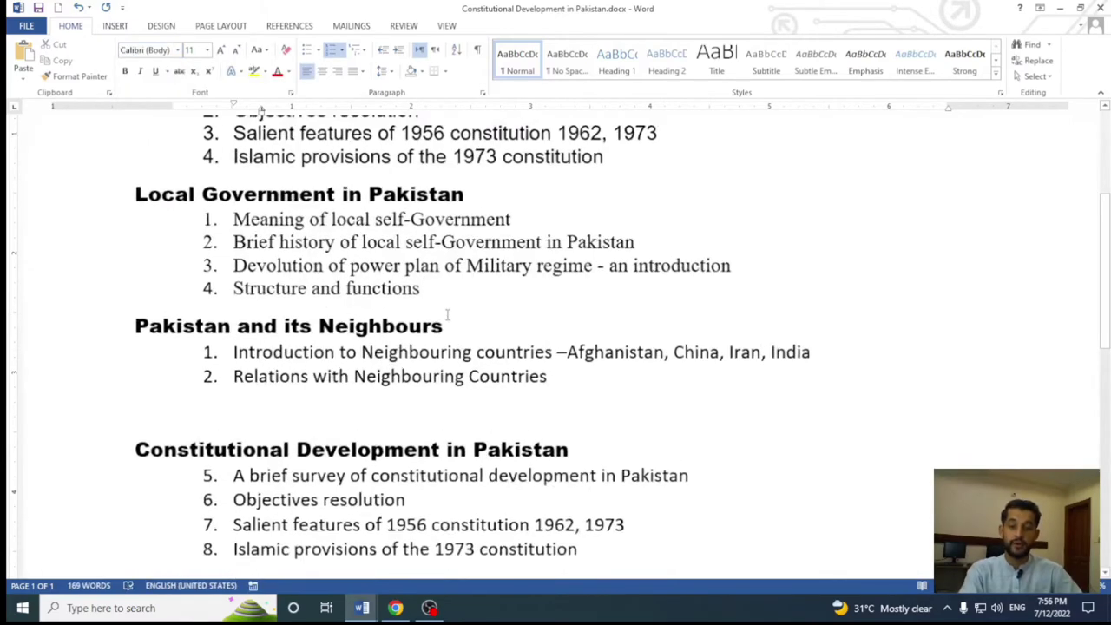
Step: Select the Local Government, Constitutional Development and Neighbours topics to compare their fonts
scroll(448, 314, up, 2)
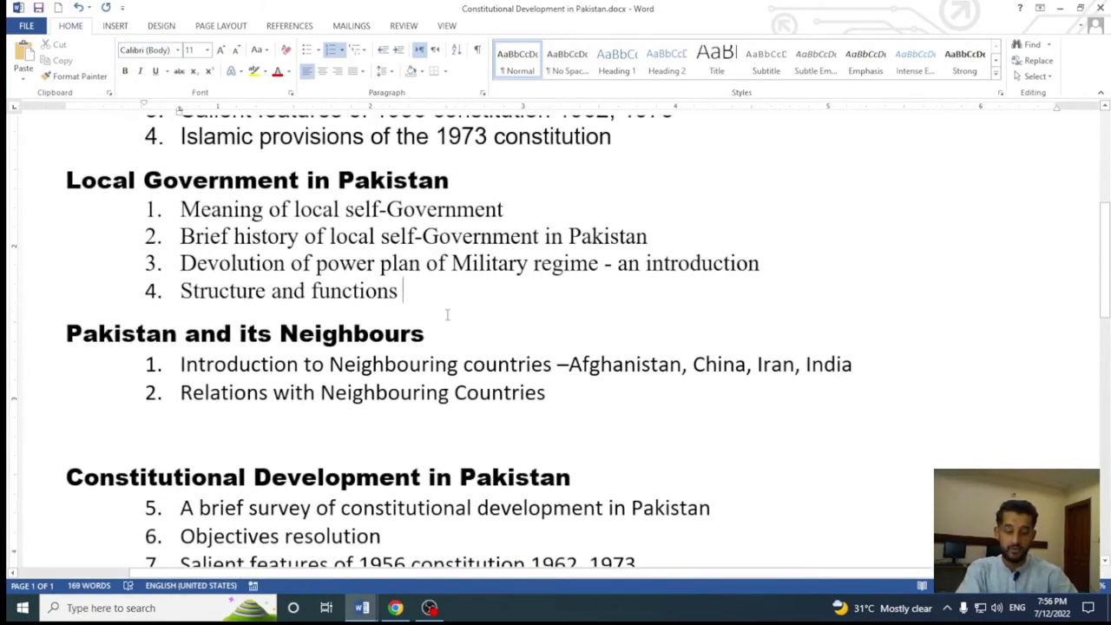
key(shift+Home)
key(shift+Up)
key(shift+Up)
key(shift+Up)
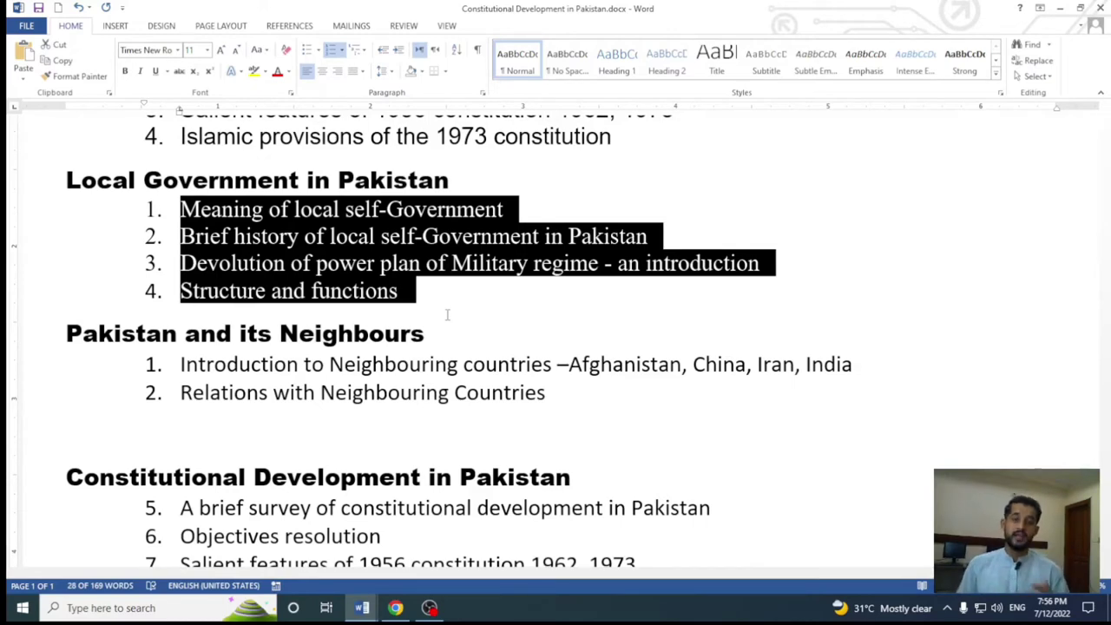
scroll(447, 314, up, 3)
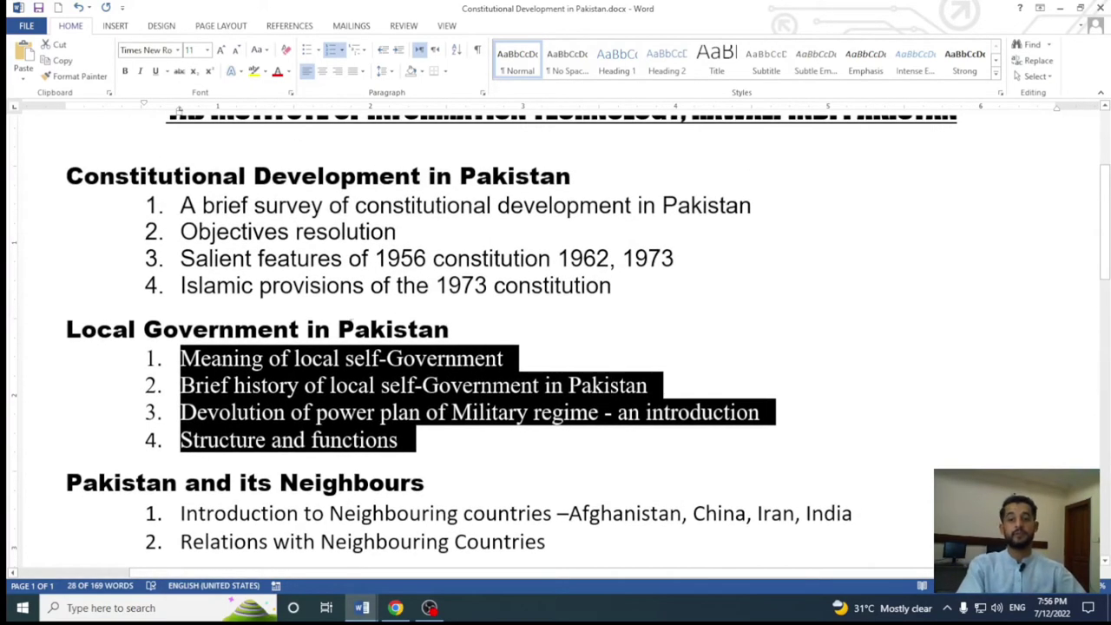
drag(178, 205, 605, 296)
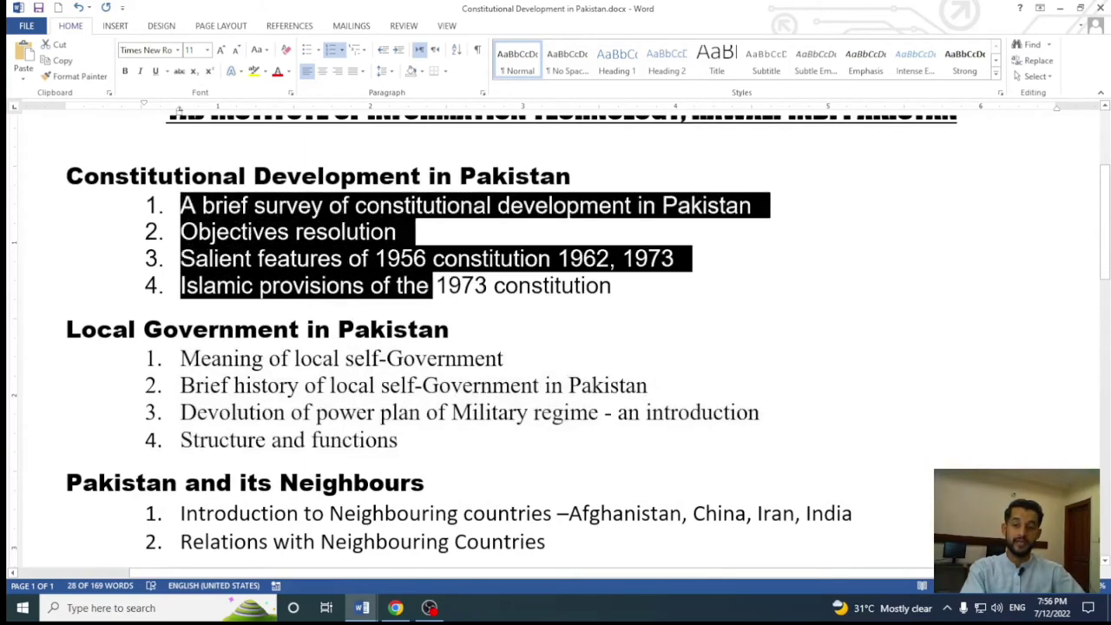
scroll(248, 421, down, 3)
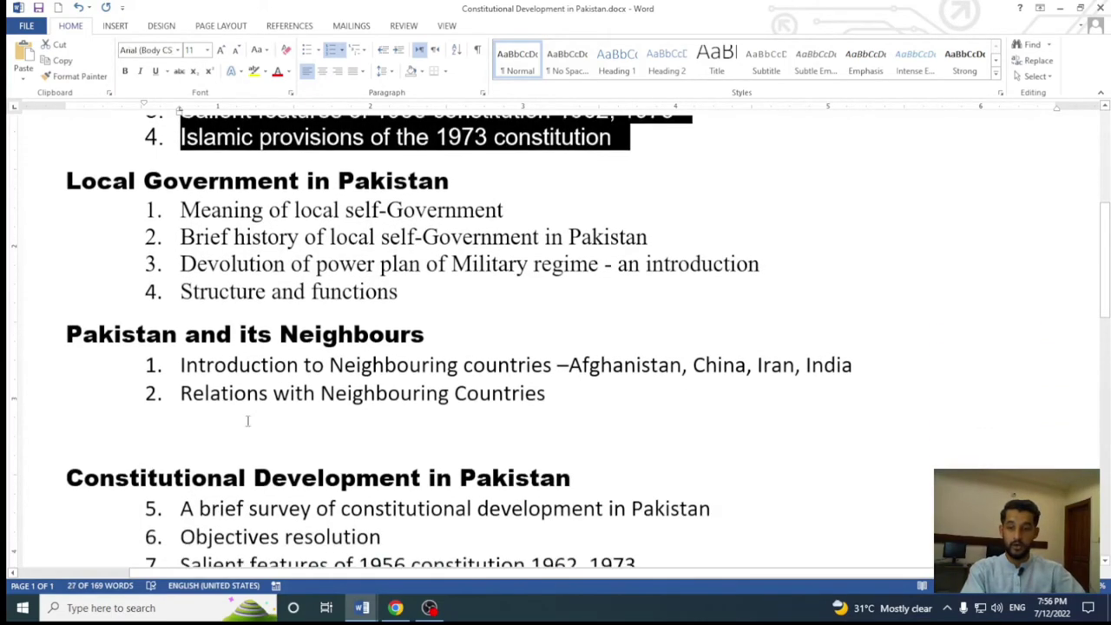
drag(183, 365, 560, 395)
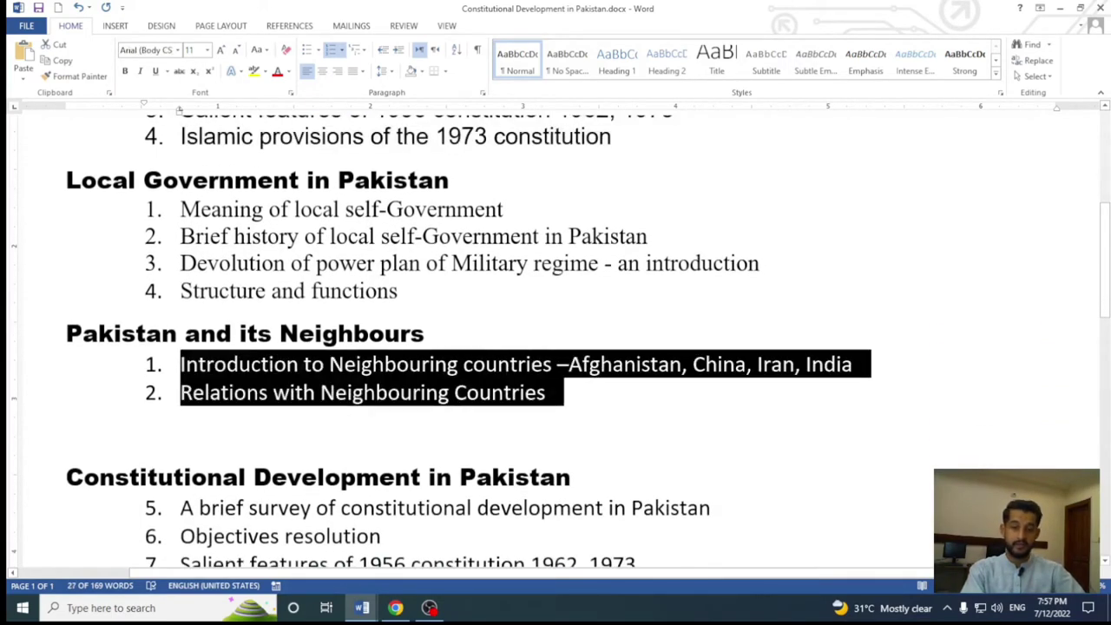
click(548, 395)
scroll(558, 445, up, 2)
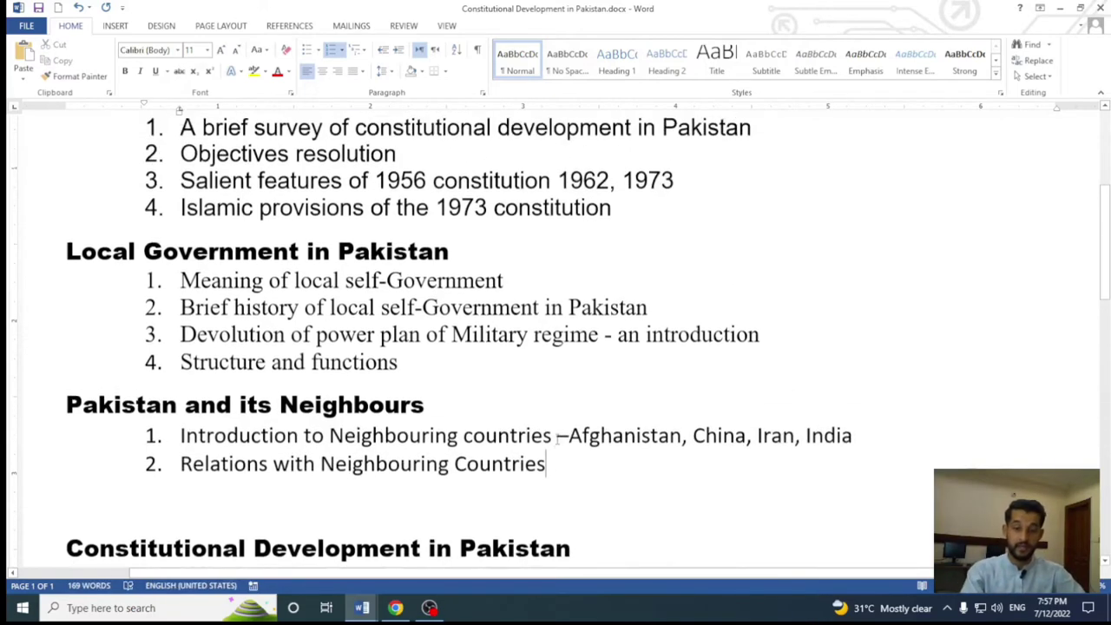
key(shift+Home)
key(shift+Up)
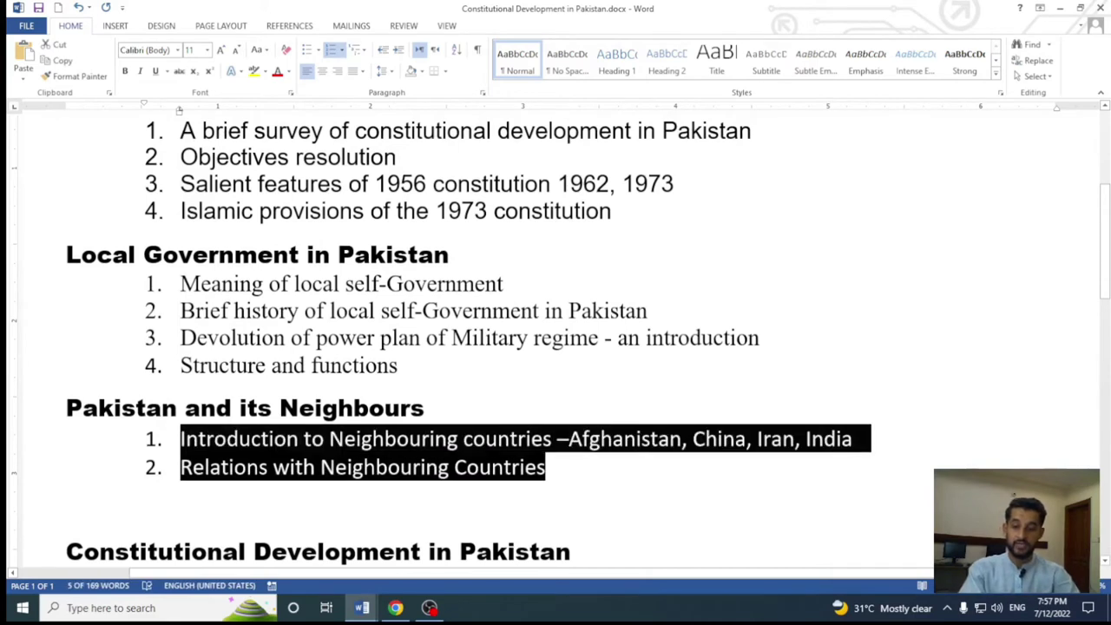
key(Right)
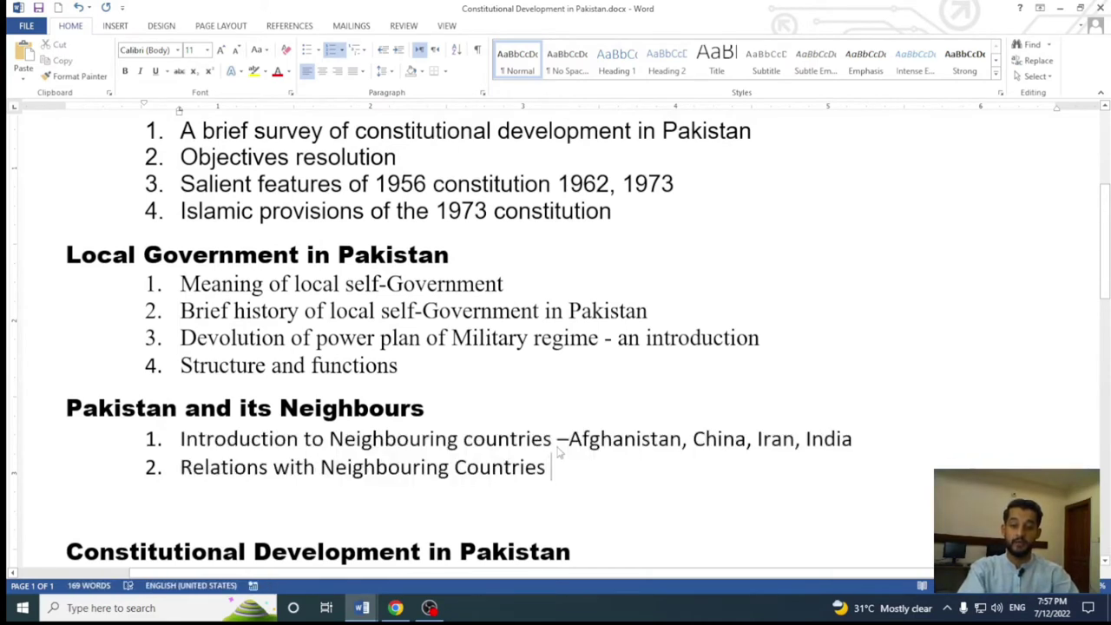
key(Down)
click(453, 377)
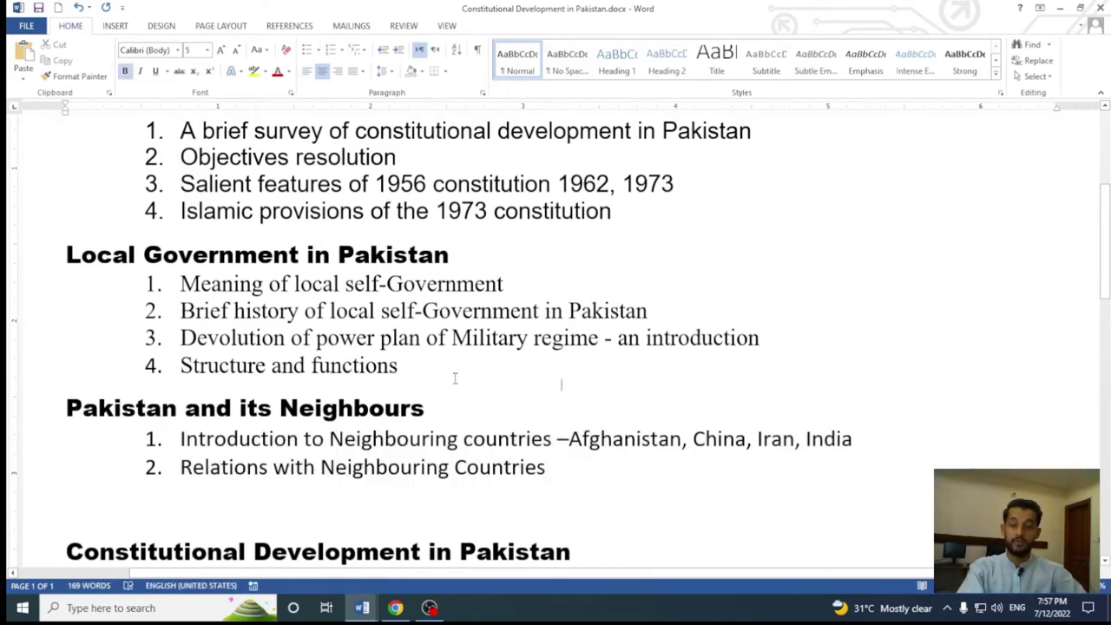
key(shift+Home)
key(shift+Up)
key(shift+Up)
key(shift+Up)
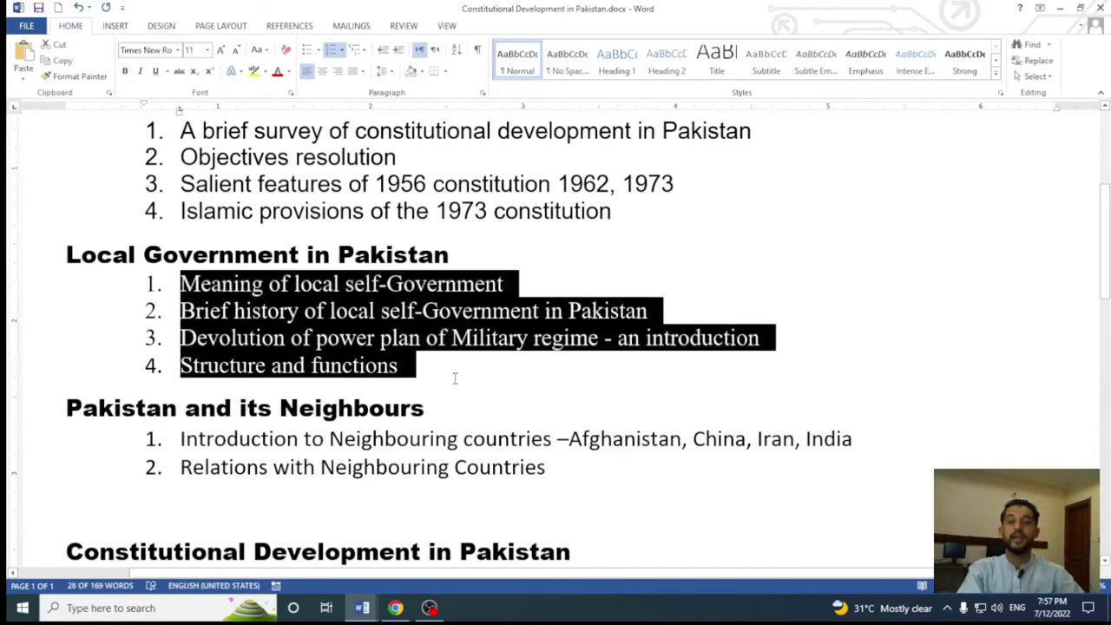
scroll(454, 378, up, 3)
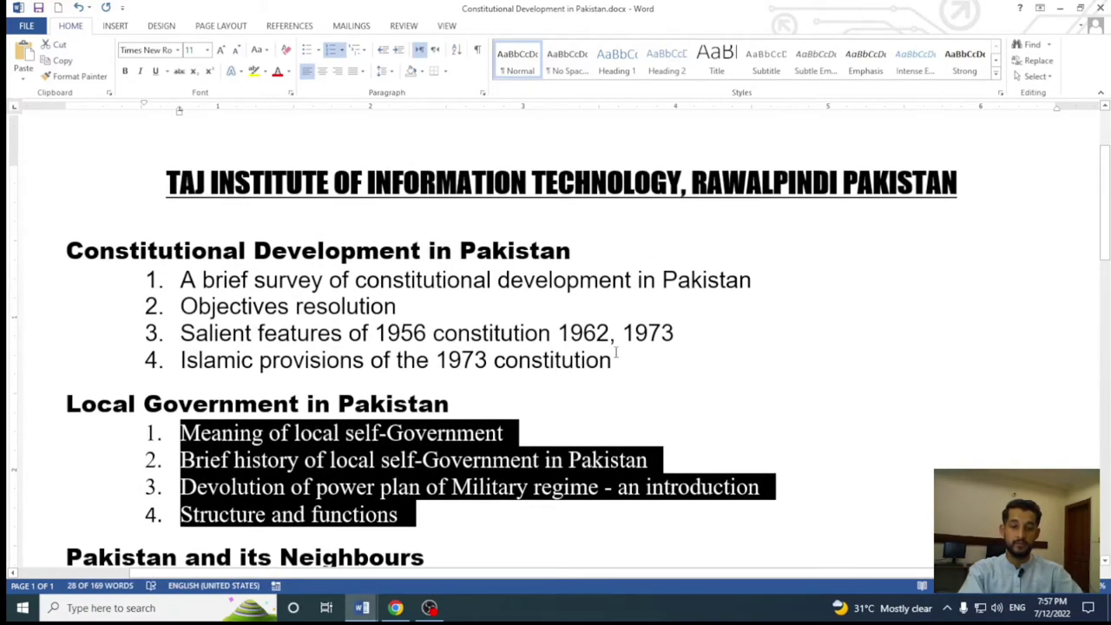
click(618, 352)
key(shift+Home)
key(shift+Up)
key(shift+Up)
key(shift+Up)
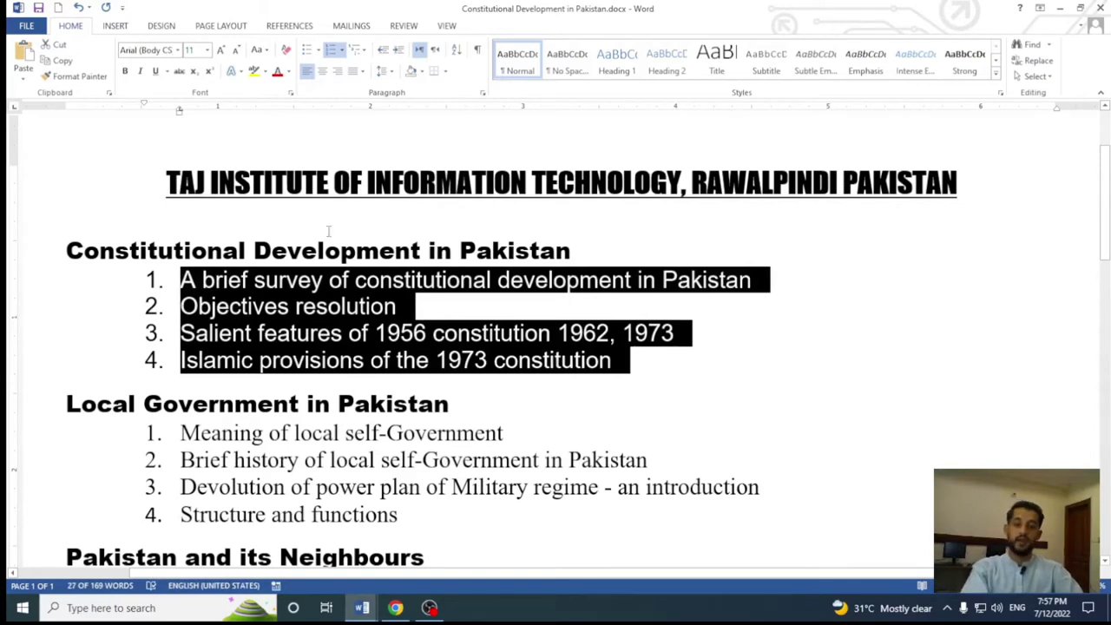
drag(328, 230, 210, 183)
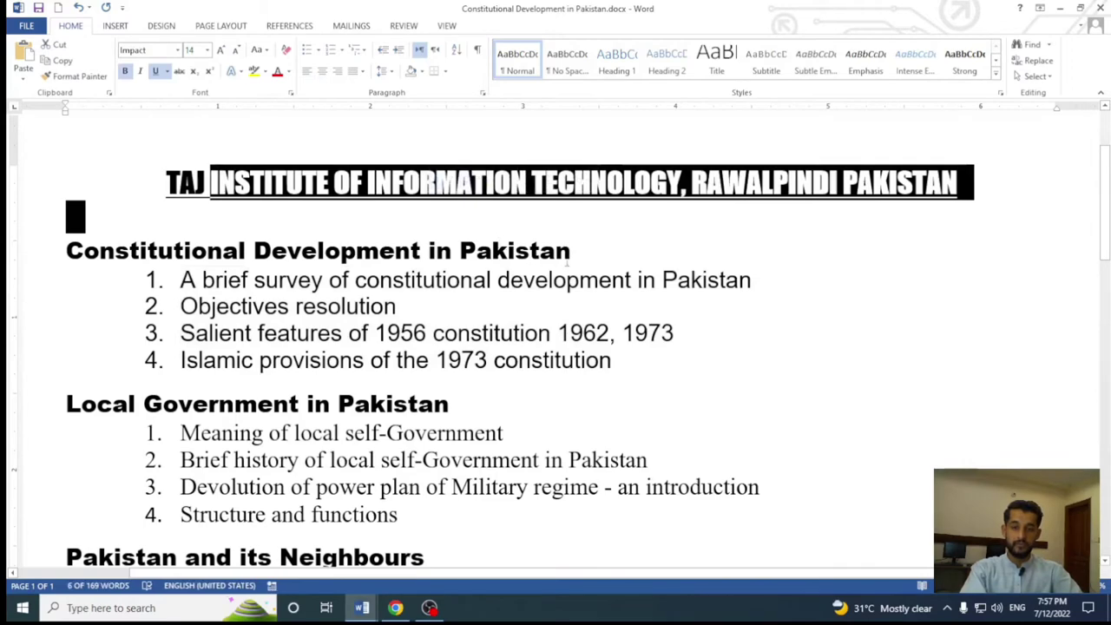
drag(570, 258, 149, 250)
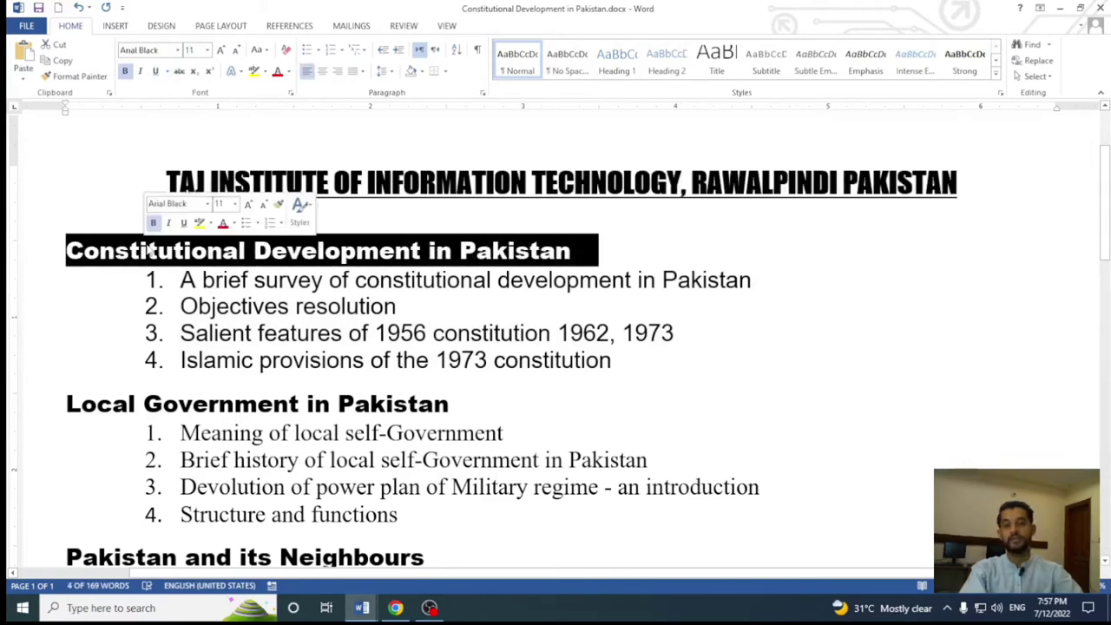
ctrl+scroll(587, 379, down, 3)
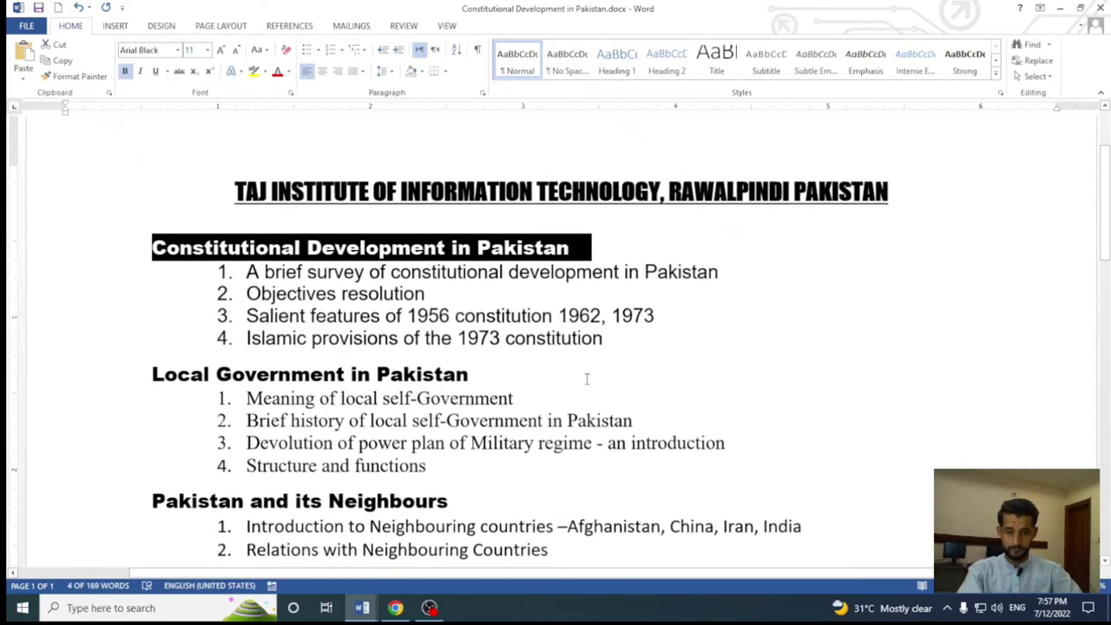
click(587, 380)
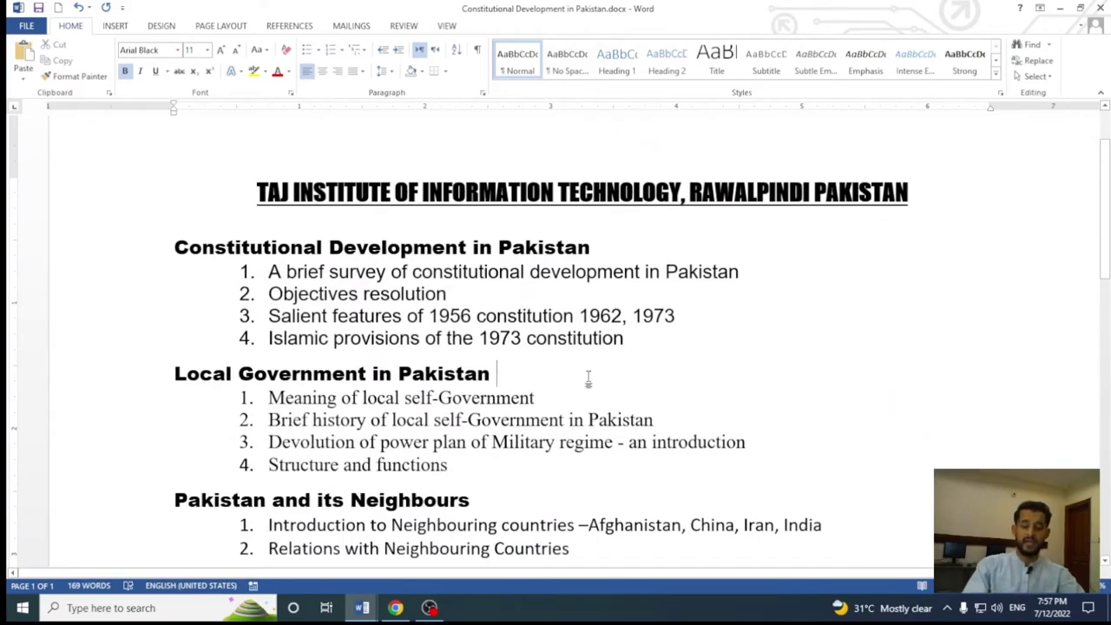
ctrl+scroll(588, 380, down, 1)
ctrl+scroll(588, 379, down, 1)
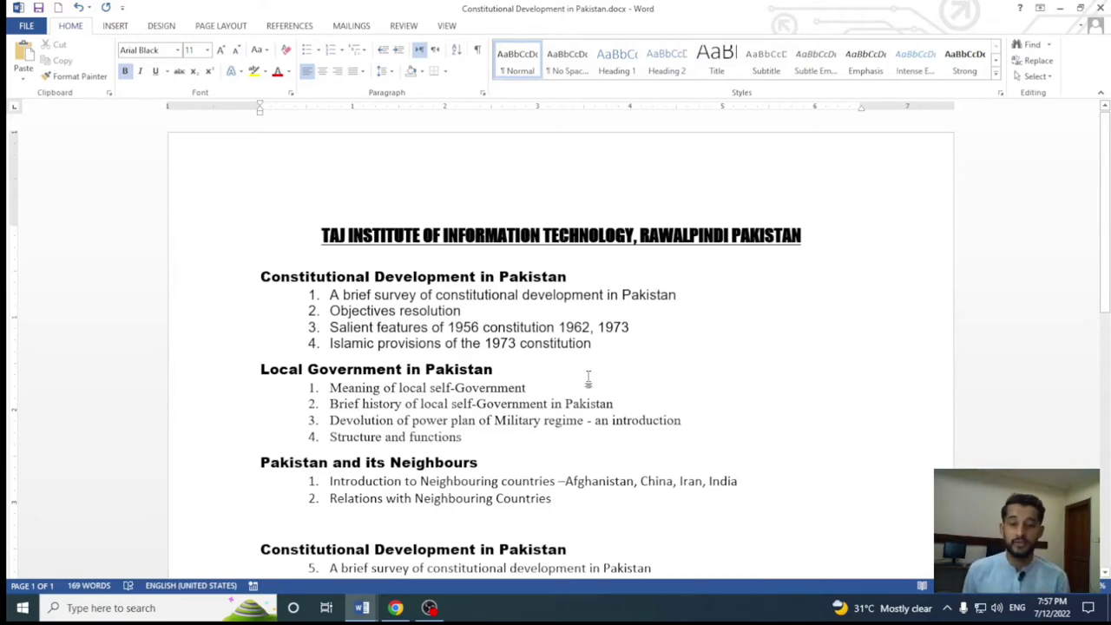
ctrl+scroll(587, 380, up, 3)
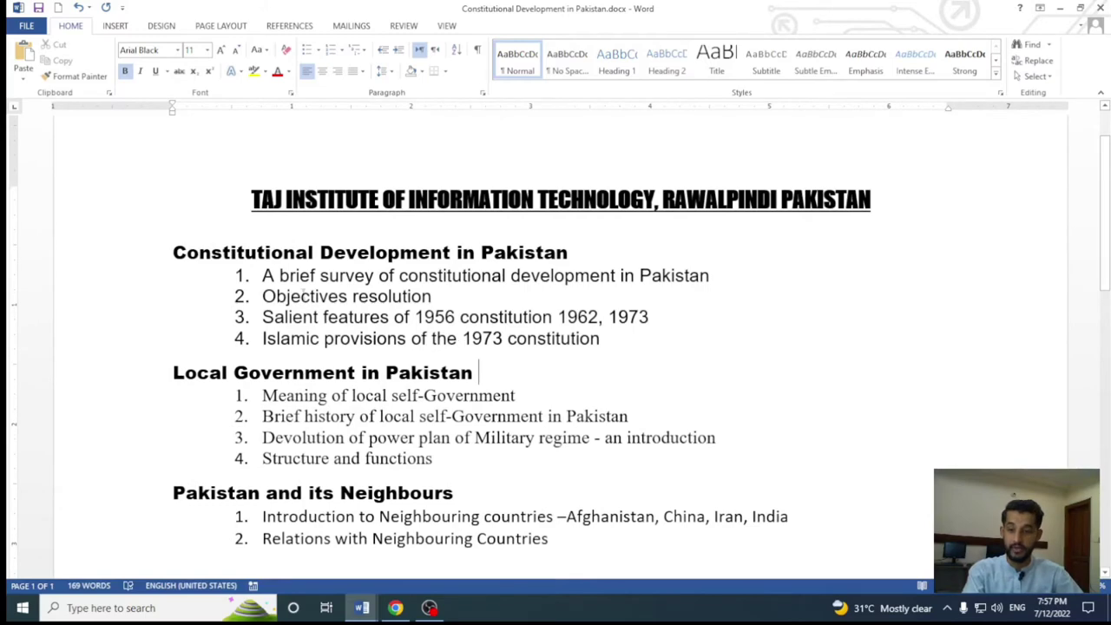
Step: Select the Local Government items for Arial, then select the two Pakistan and its Neighbours items
drag(263, 396, 466, 472)
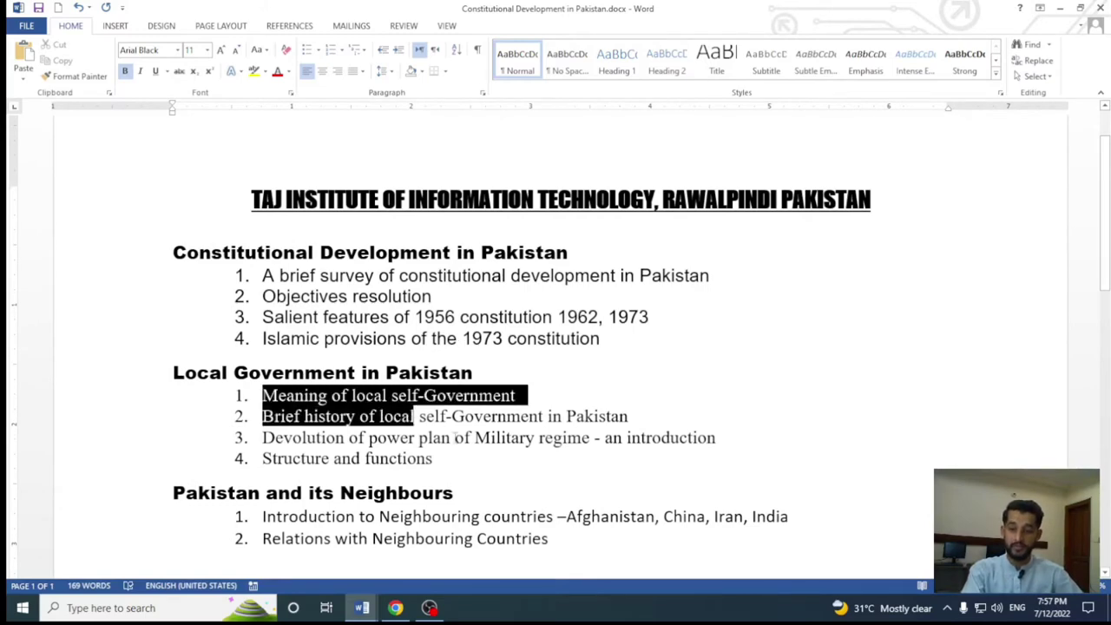
ctrl+scroll(662, 297, down, 1)
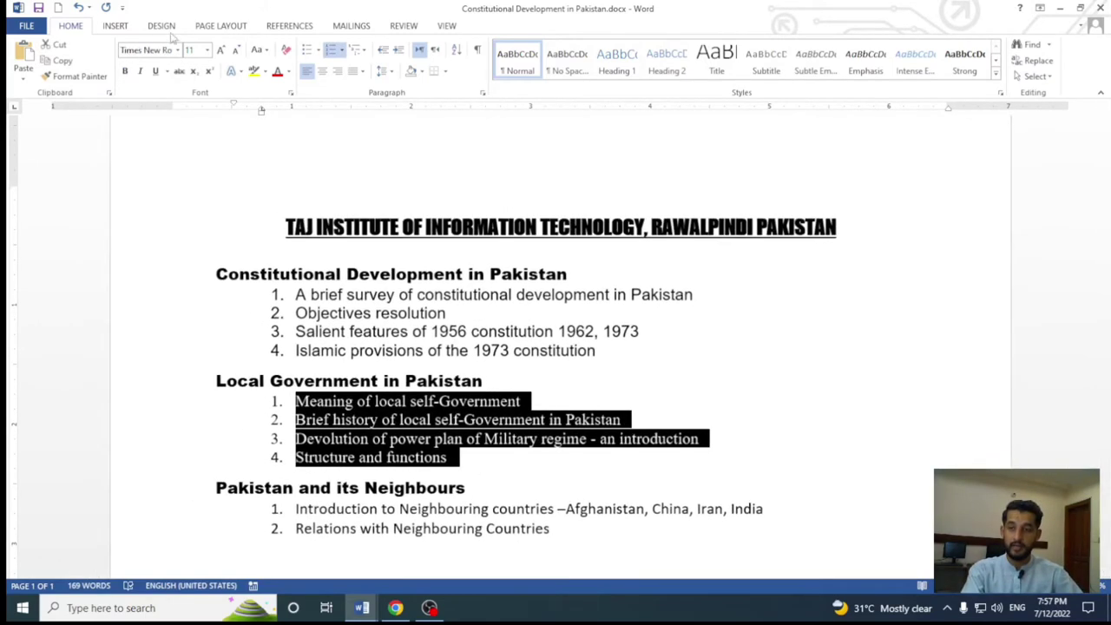
click(178, 50)
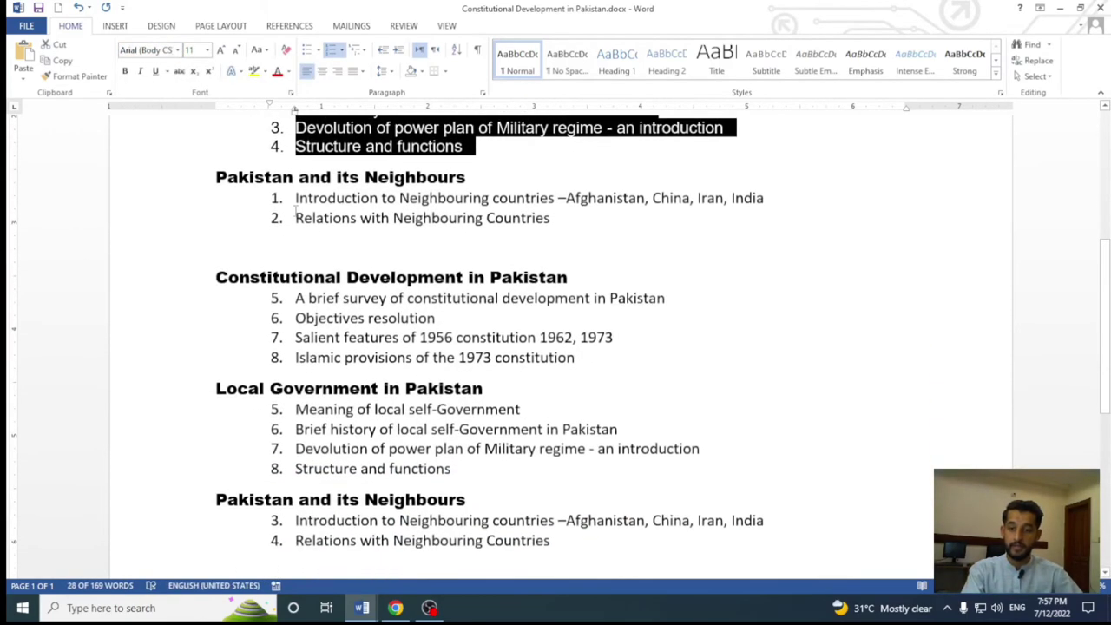
mouse_move(295, 198)
mouse_down()
mouse_move(510, 250)
mouse_move(556, 219)
mouse_up()
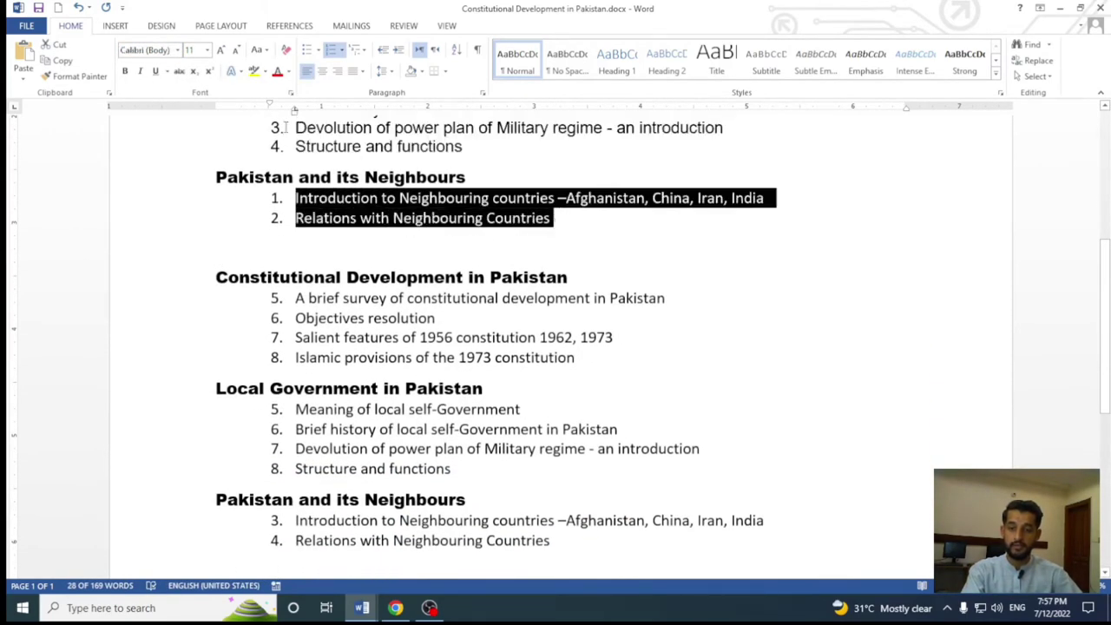
Step: Apply Arial to the Pakistan and its Neighbours items
click(177, 49)
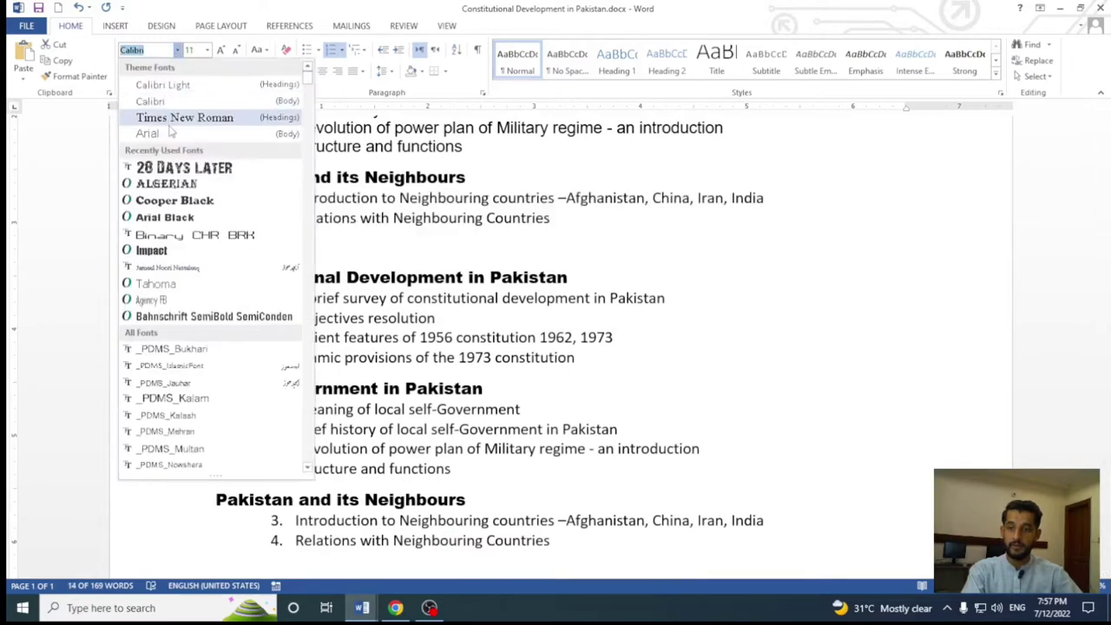
click(149, 133)
scroll(590, 284, down, 3)
scroll(590, 284, up, 3)
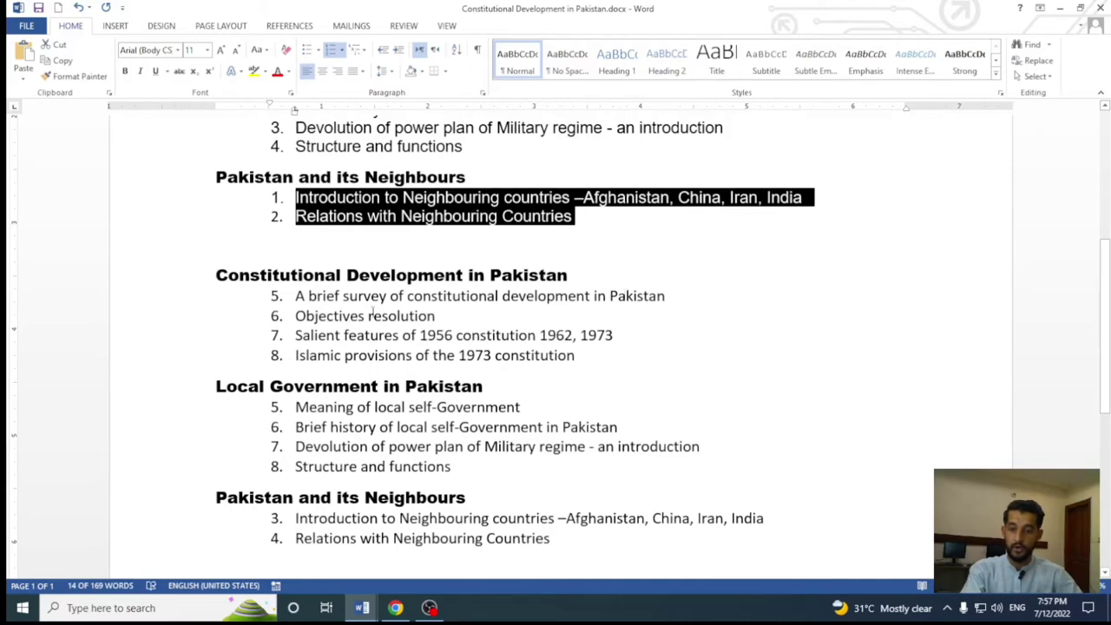
Step: Repeat the Arial change on the lower Constitutional Development, Local Government and Neighbours 11–12 items
drag(296, 295, 595, 369)
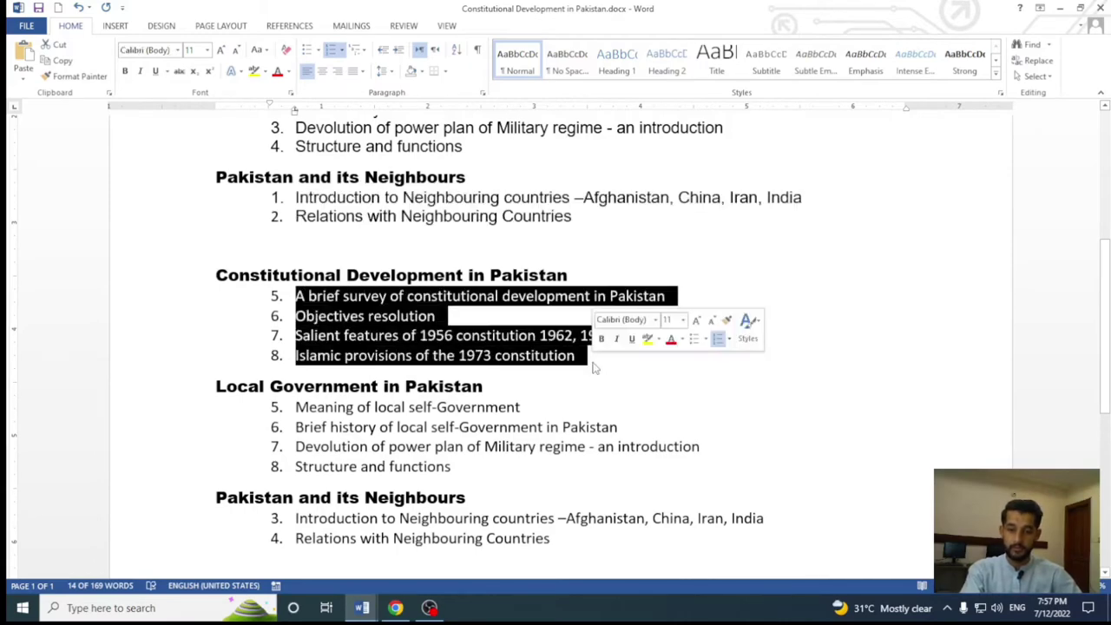
key(ctrl+shift+v)
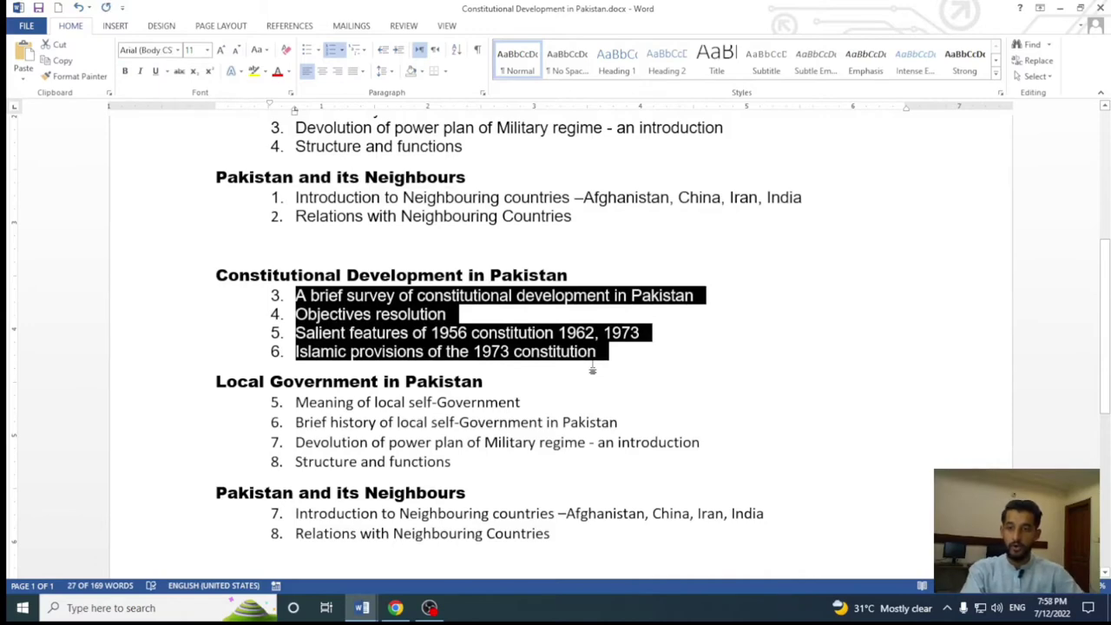
click(573, 364)
scroll(573, 356, down, 2)
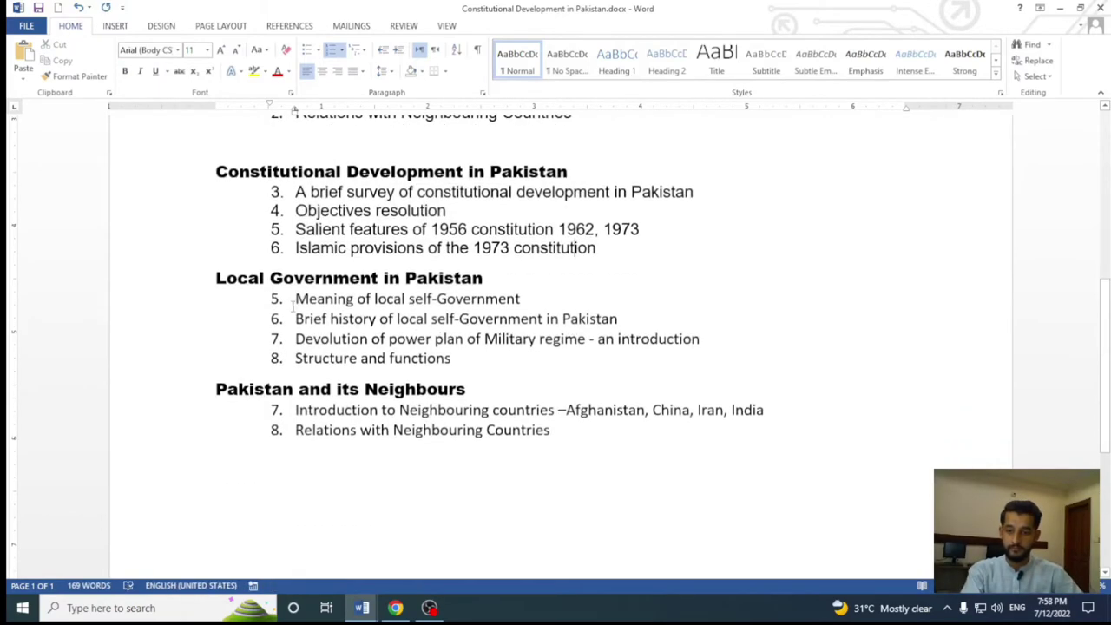
mouse_move(295, 304)
mouse_down()
mouse_move(313, 300)
mouse_move(440, 371)
mouse_up()
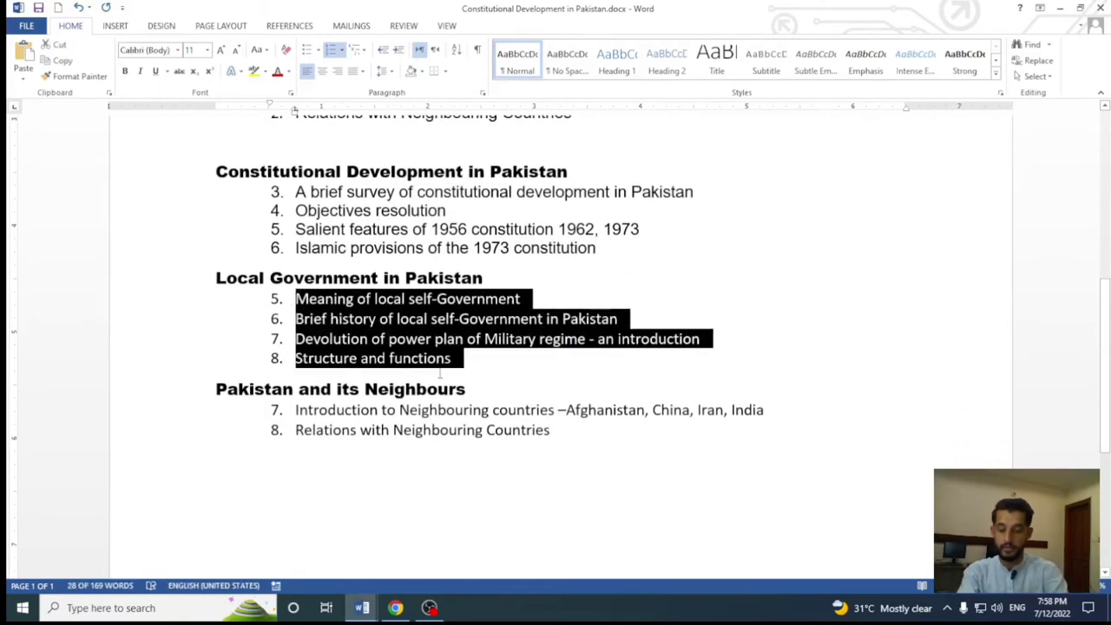
key(ctrl+shift+v)
drag(291, 405, 547, 425)
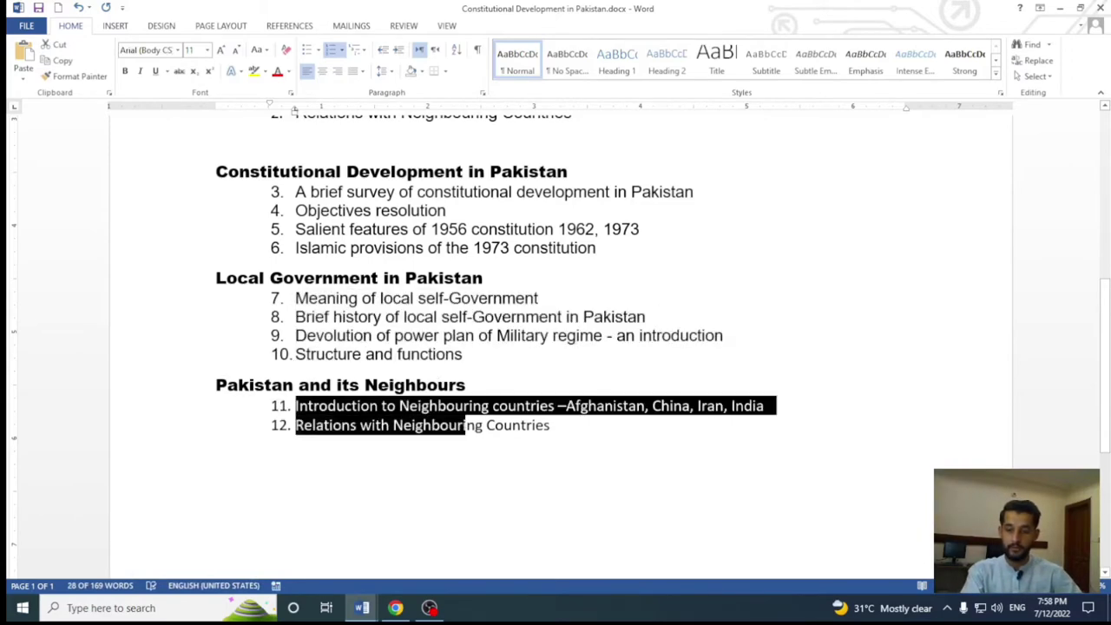
key(ctrl+shift+v)
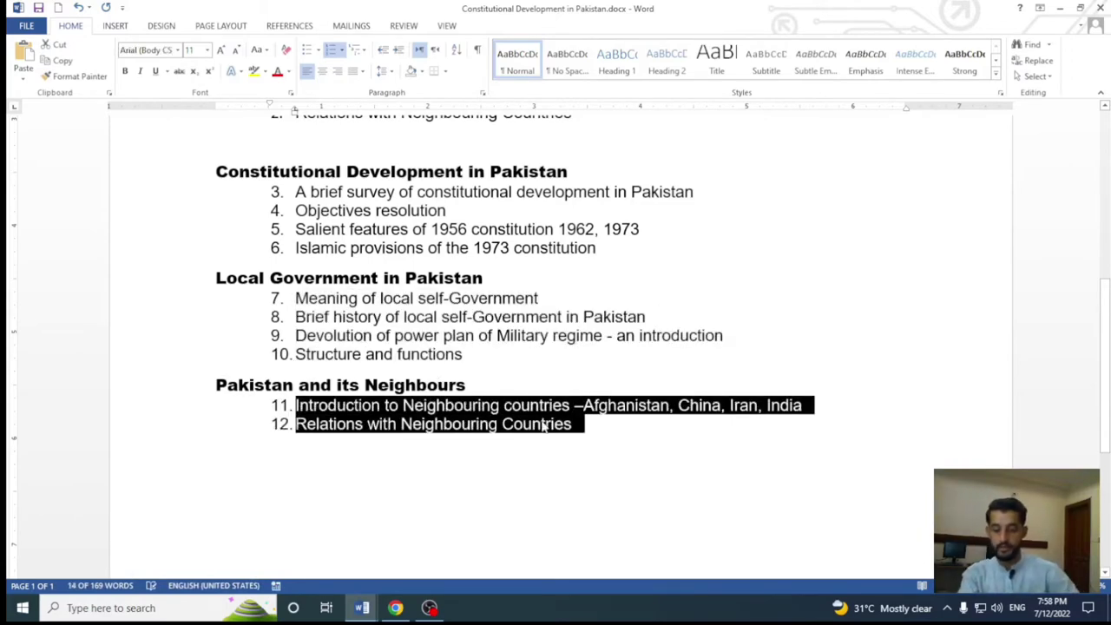
scroll(546, 425, up, 1)
scroll(545, 426, up, 4)
scroll(543, 419, up, 4)
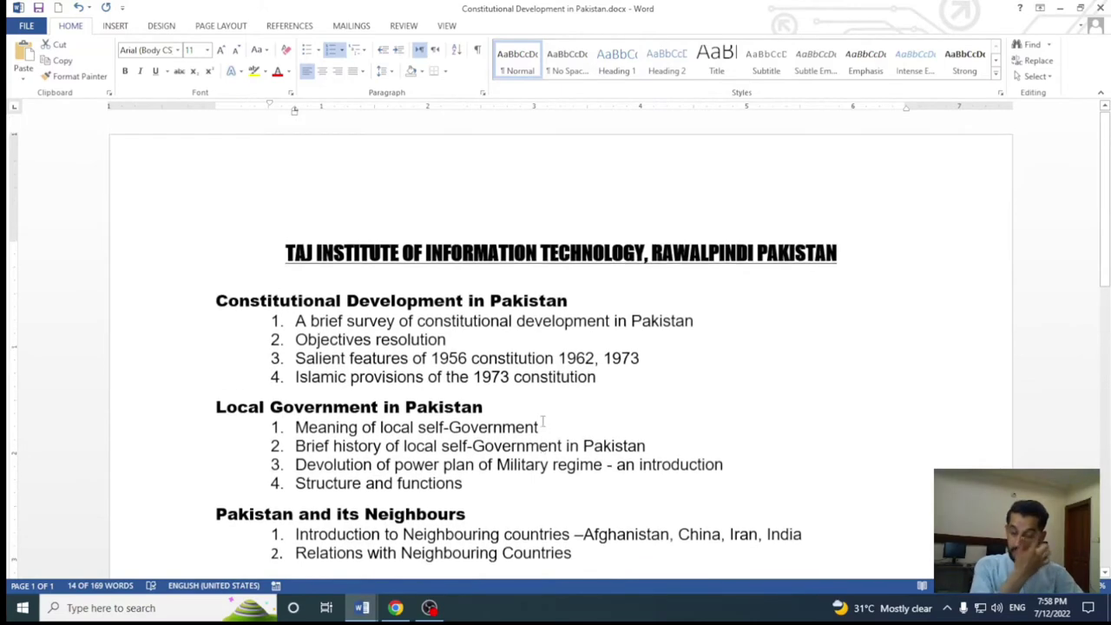
Step: Delete the empty line before the repeated Constitutional Development heading
scroll(643, 363, down, 4)
ctrl+scroll(644, 365, down, 2)
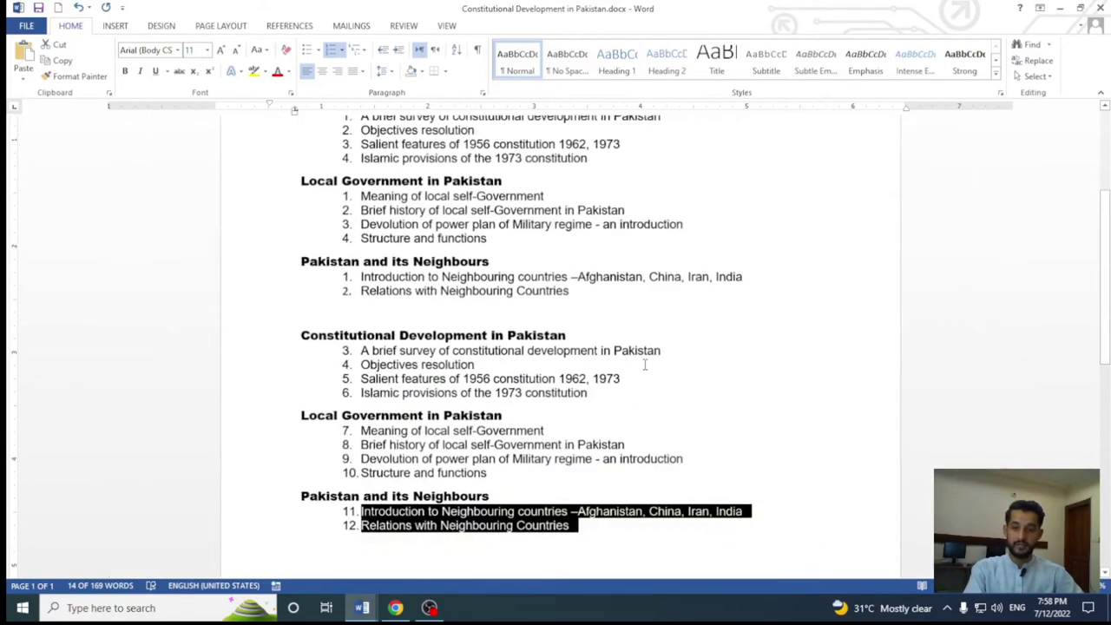
click(474, 305)
key(BackSpace)
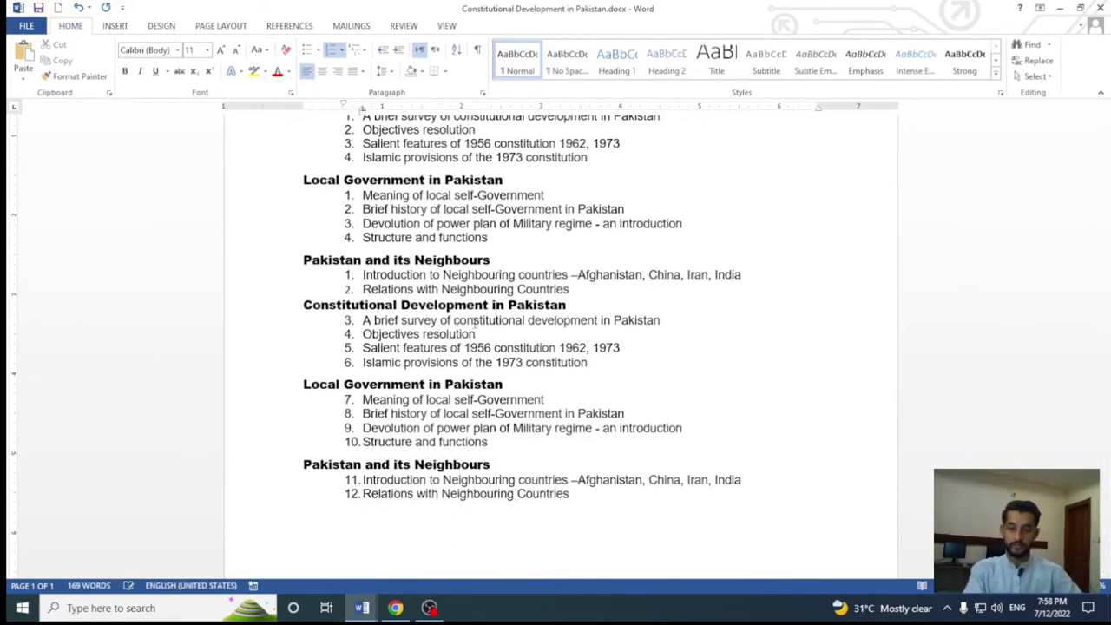
Step: Return to the top and place the caret at the first section heading
scroll(474, 323, up, 3)
scroll(558, 327, down, 1)
scroll(559, 335, down, 3)
scroll(569, 352, up, 3)
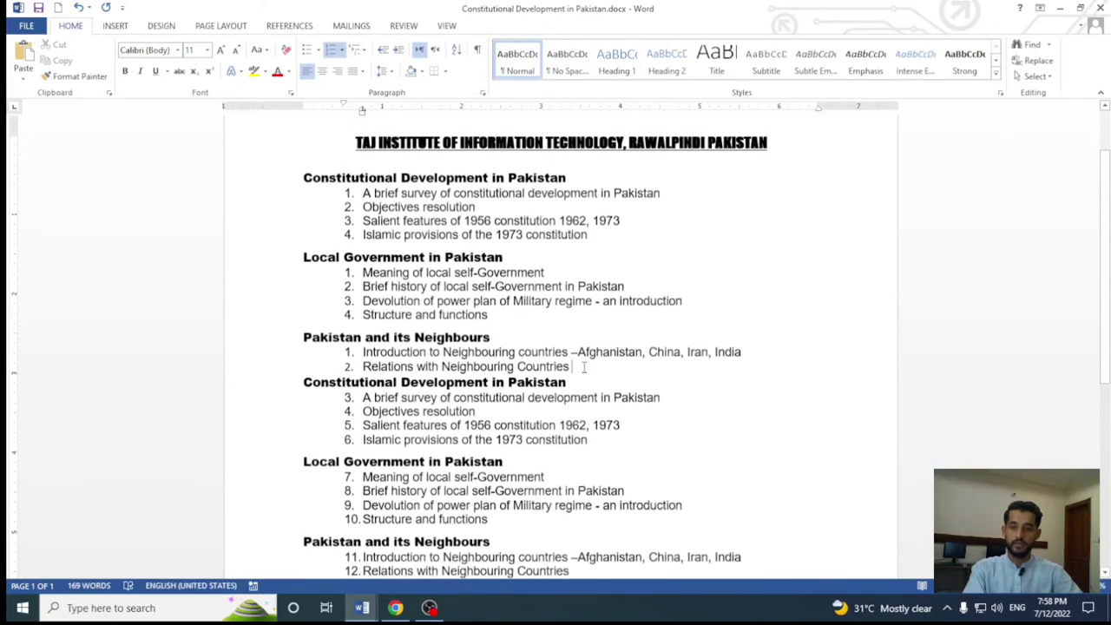
ctrl+scroll(578, 364, up, 1)
ctrl+scroll(583, 367, up, 1)
scroll(584, 368, up, 3)
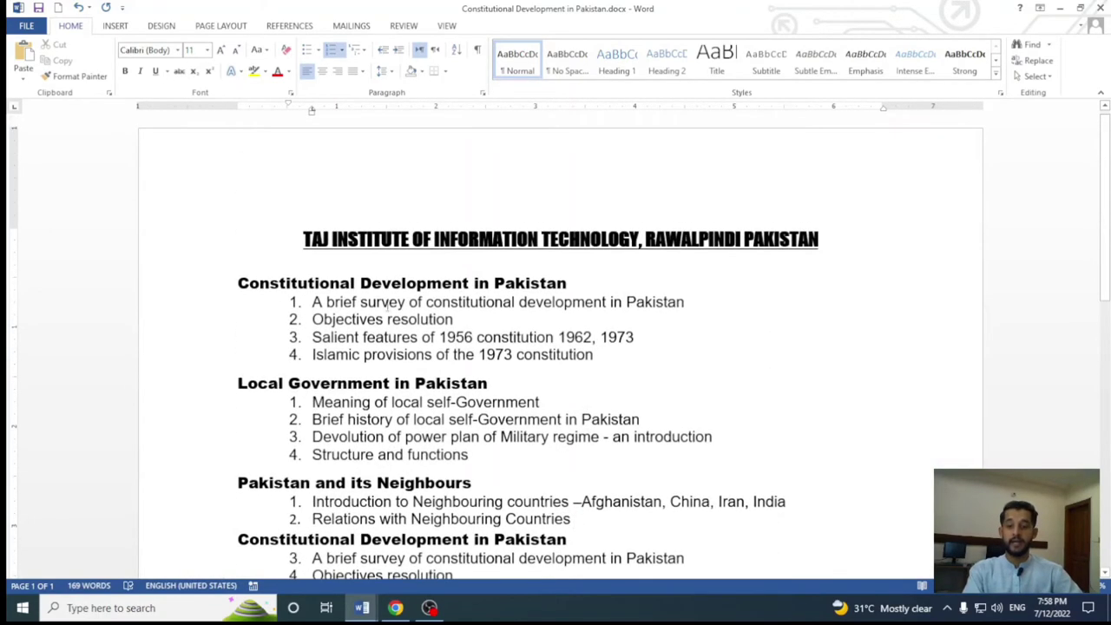
click(238, 283)
ctrl+scroll(476, 371, up, 1)
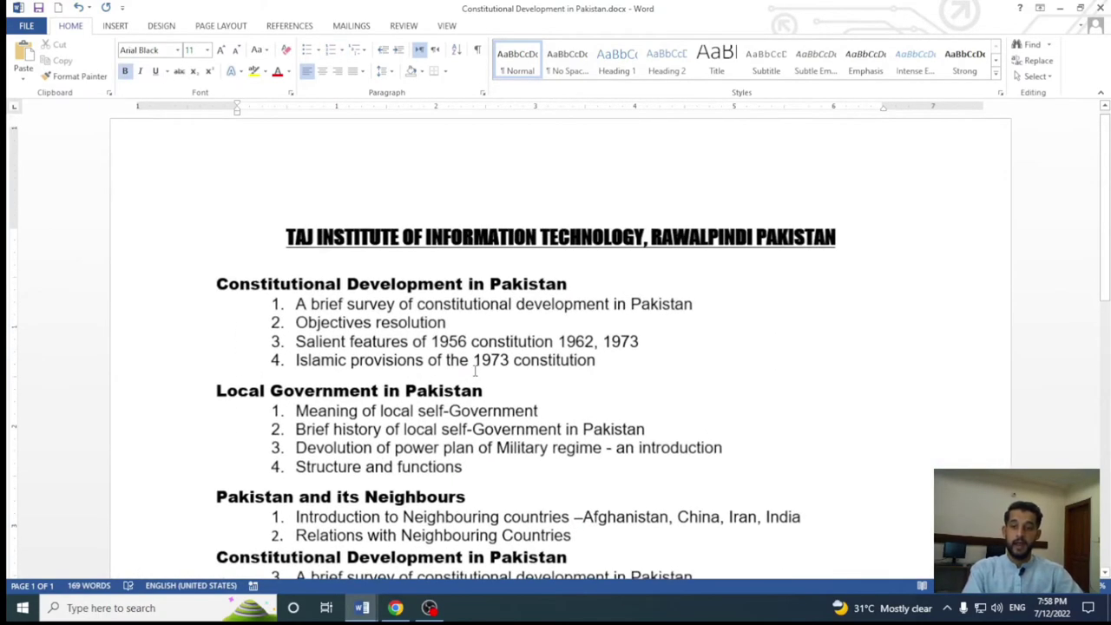
ctrl+scroll(475, 369, up, 1)
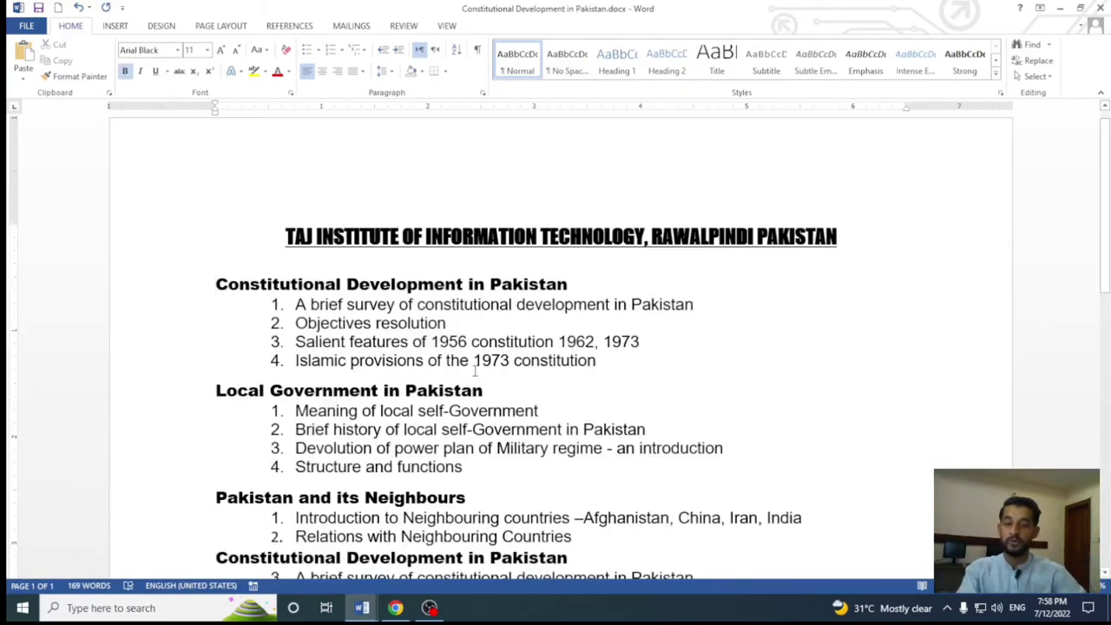
ctrl+scroll(668, 392, up, 1)
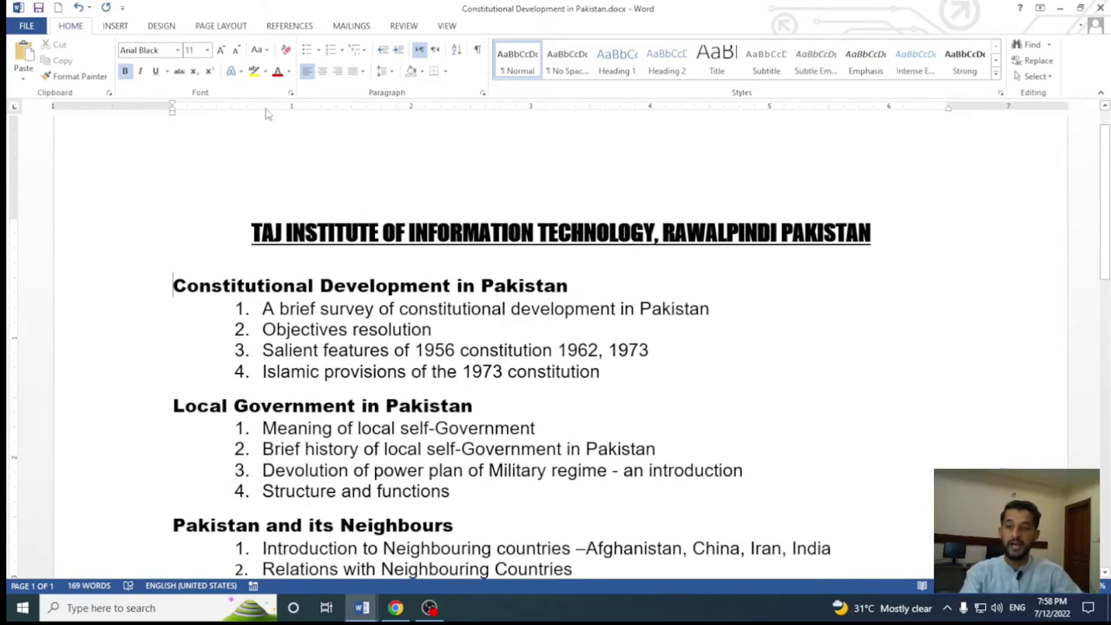
Step: Browse the font list and font colour choices without applying any change
click(288, 71)
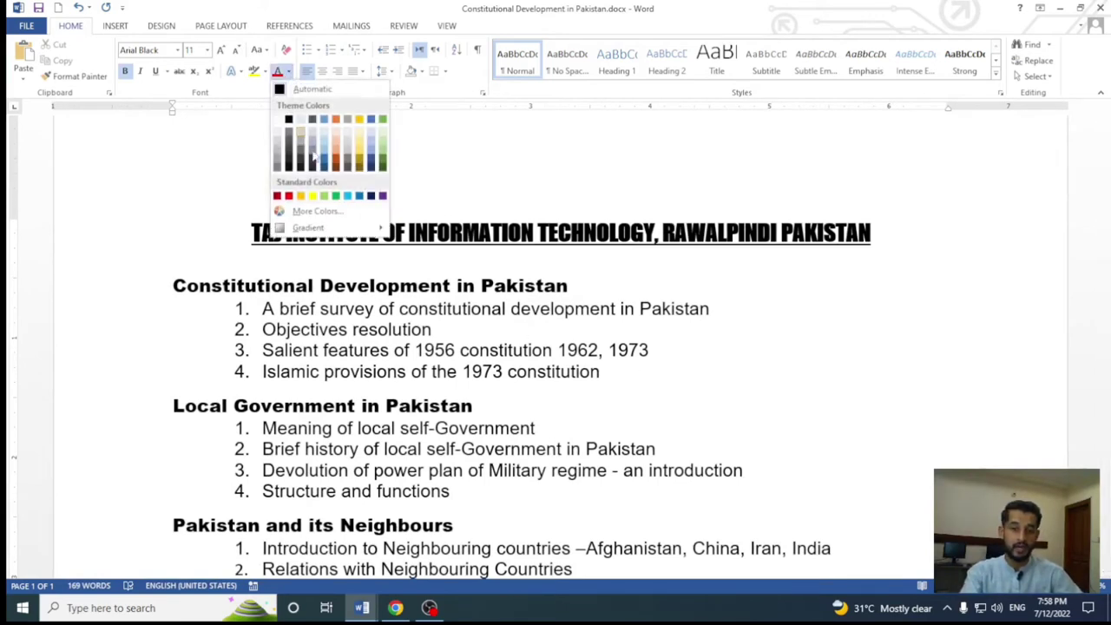
click(179, 52)
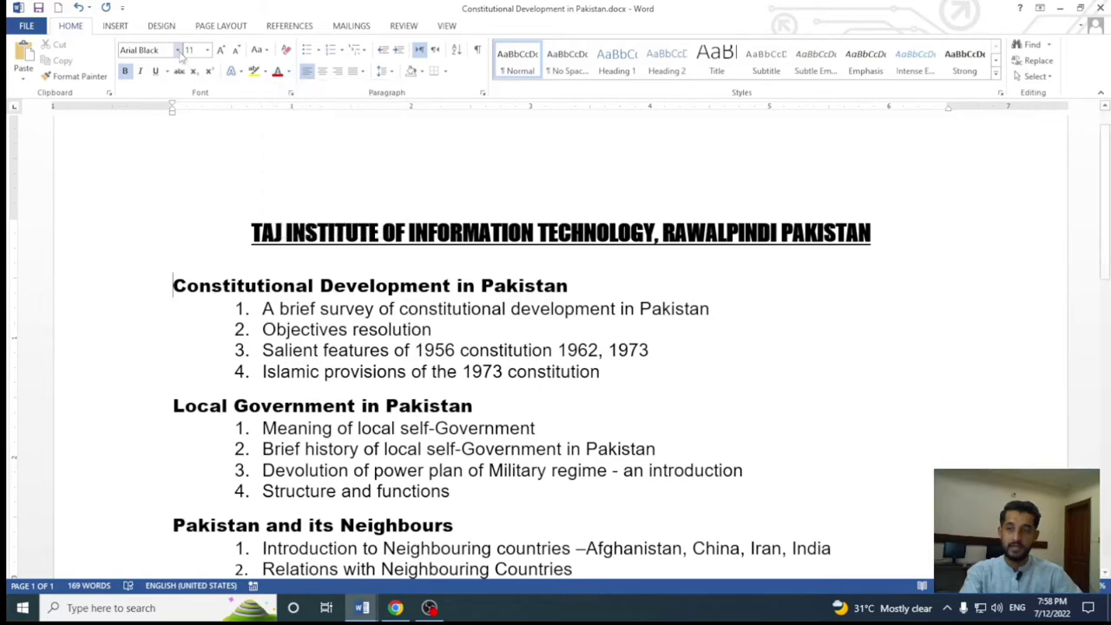
click(177, 50)
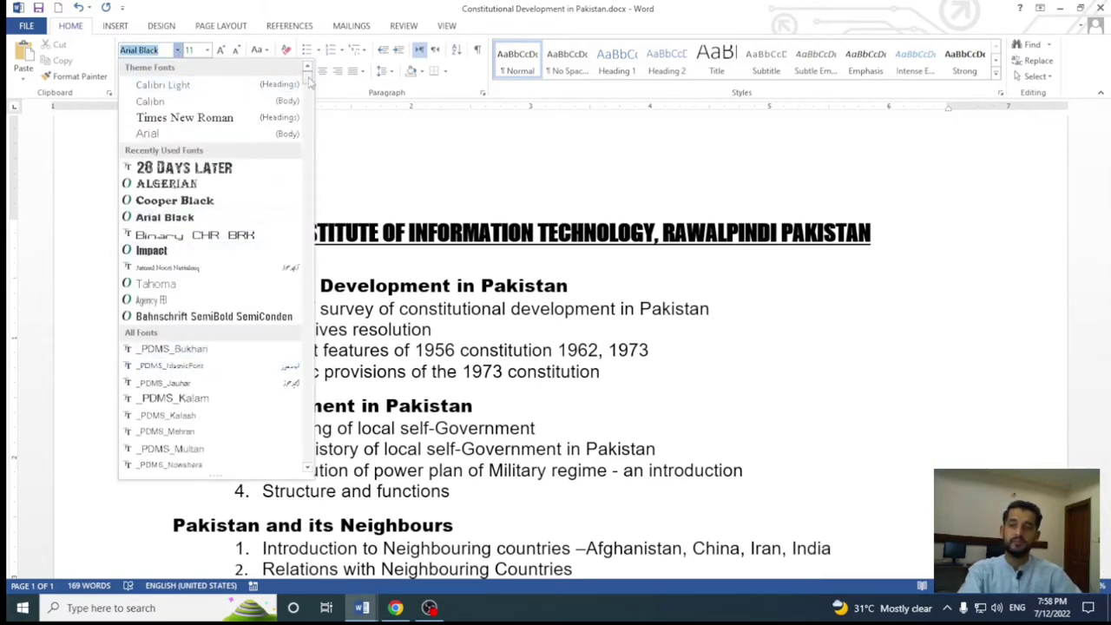
drag(306, 92, 307, 149)
click(341, 158)
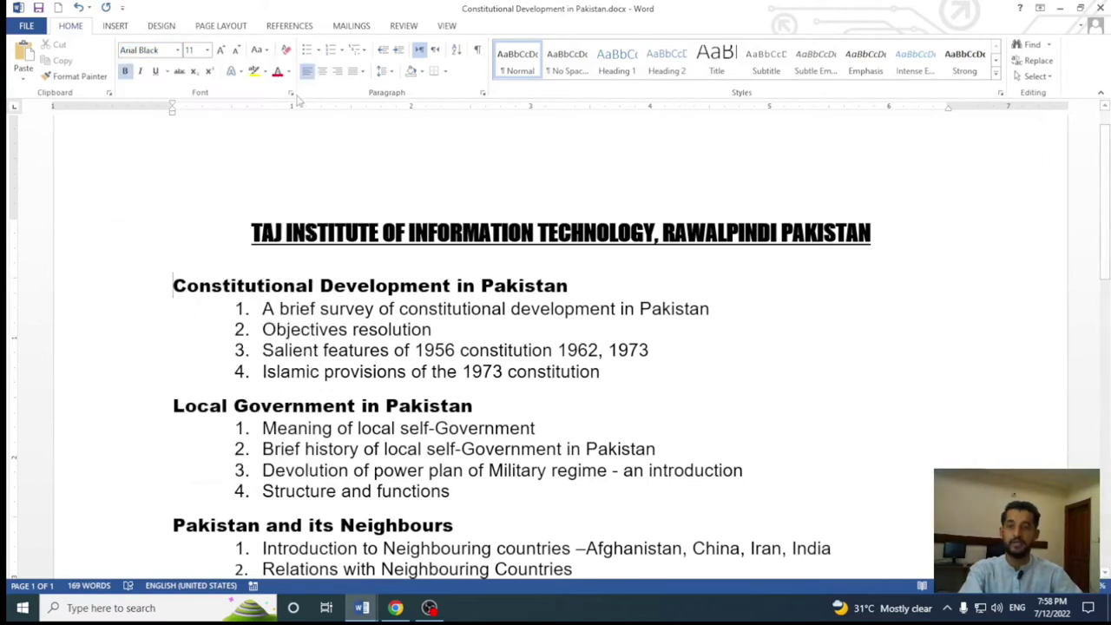
click(288, 71)
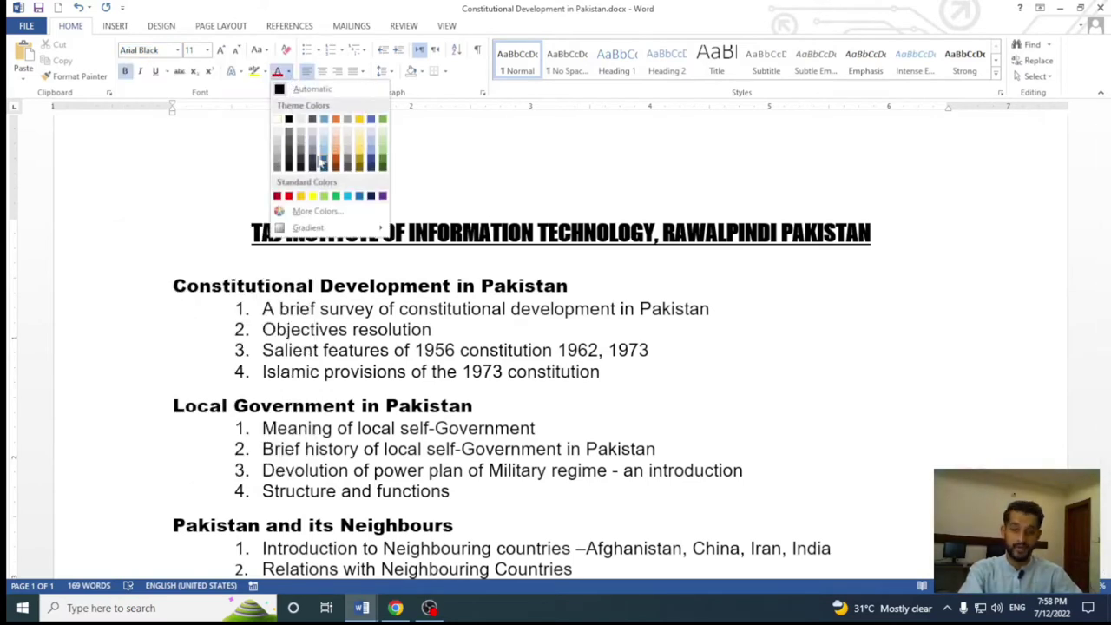
click(398, 172)
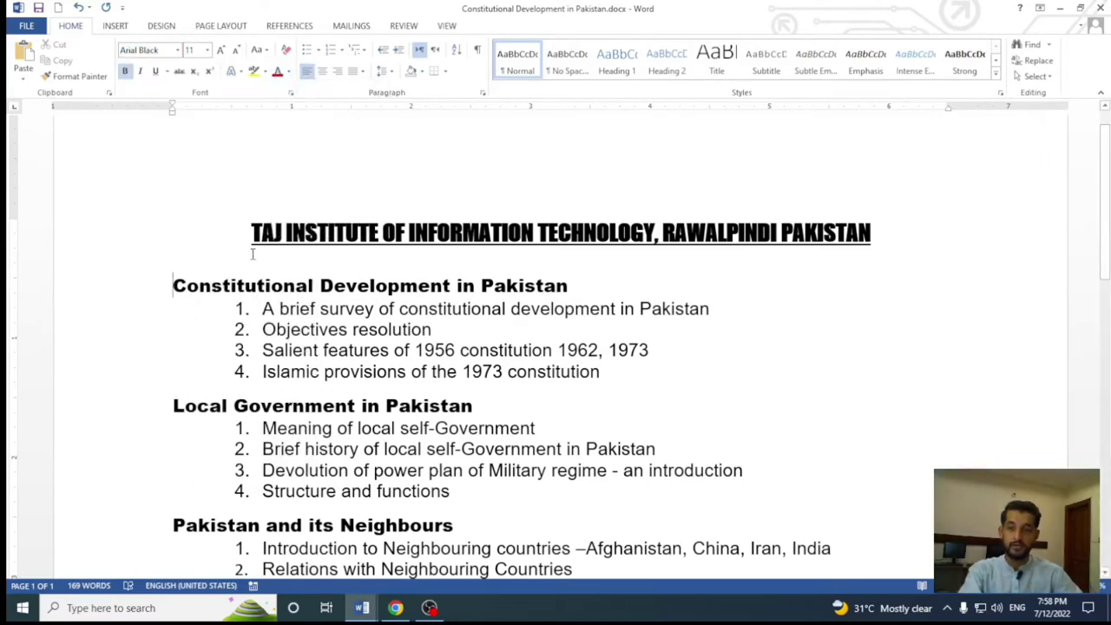
Step: Colour the institute title line Blue, Accent 1, Darker 25%
drag(252, 233, 881, 233)
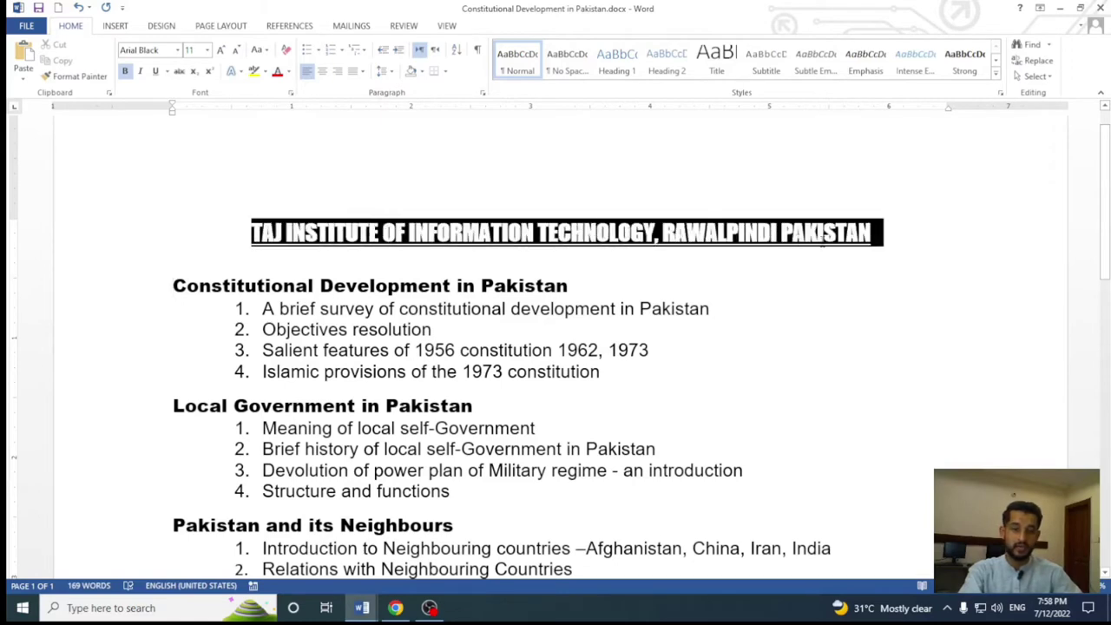
click(382, 232)
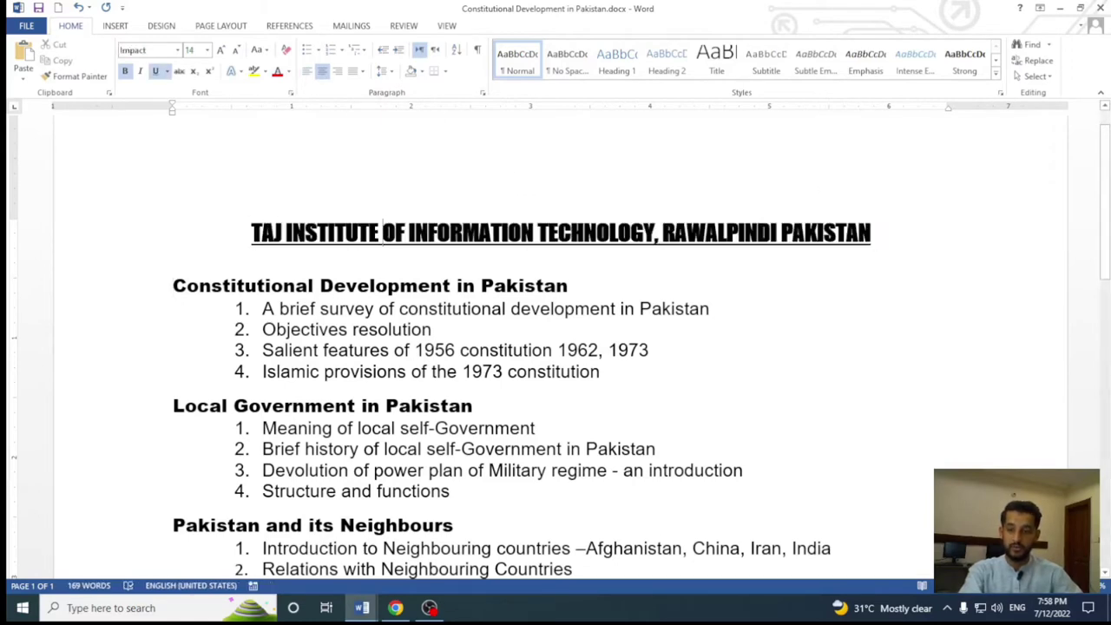
key(shift+Down)
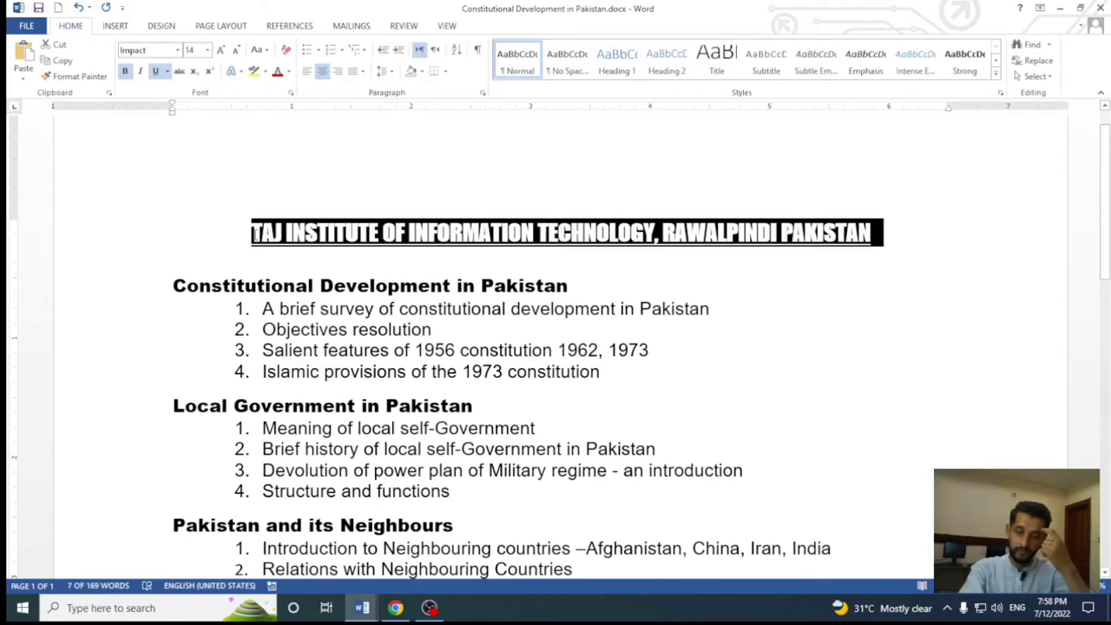
click(290, 73)
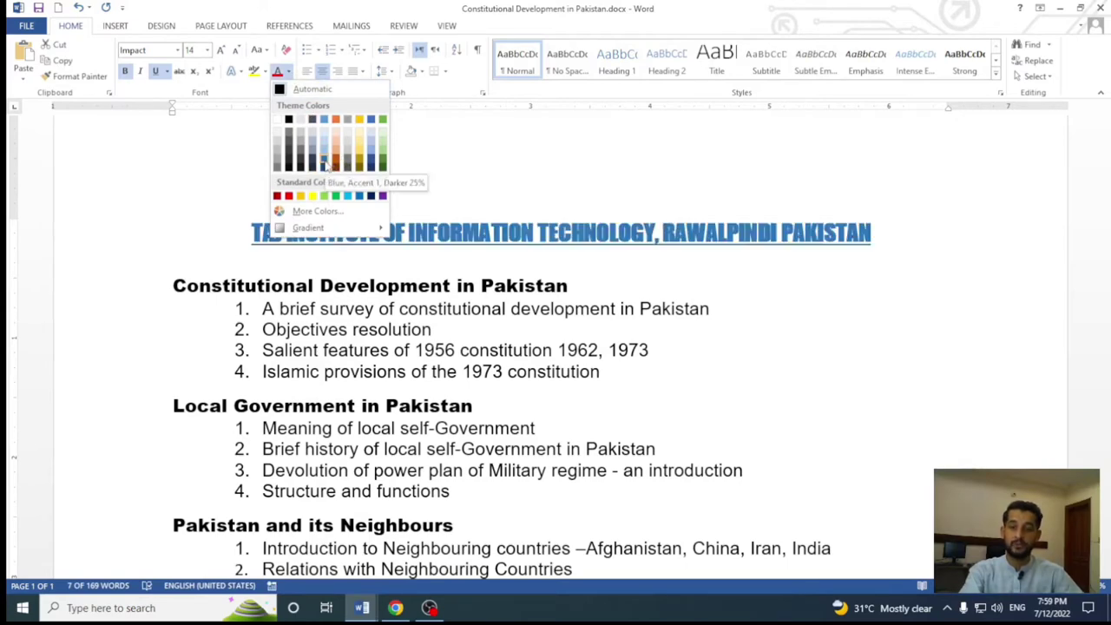
click(324, 163)
click(780, 296)
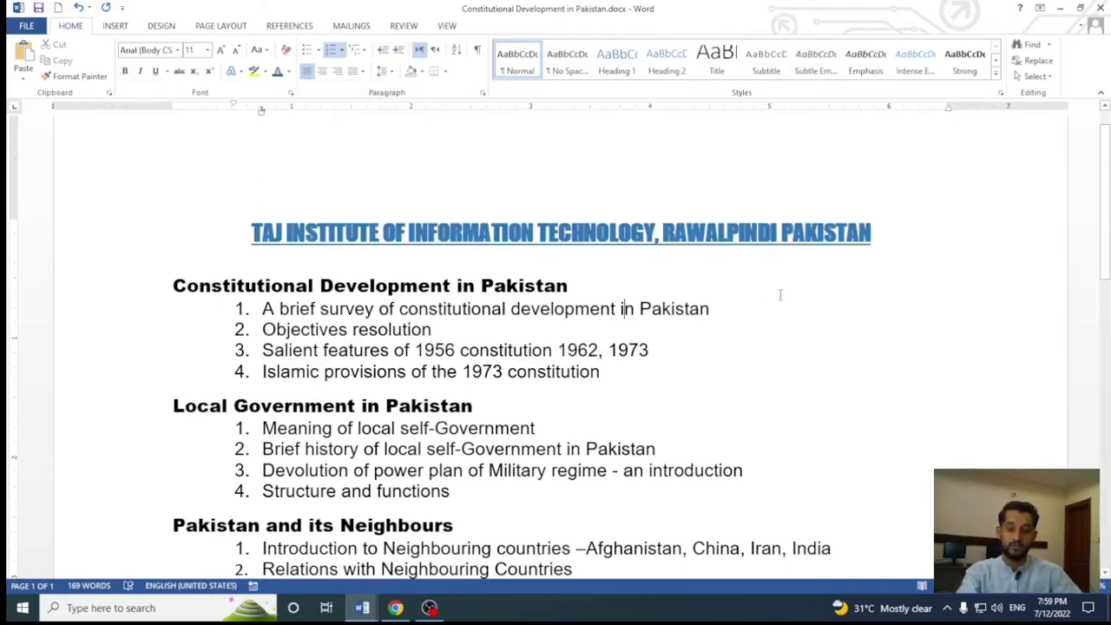
ctrl+scroll(780, 295, up, 1)
ctrl+scroll(780, 295, up, 1)
ctrl+scroll(780, 296, up, 1)
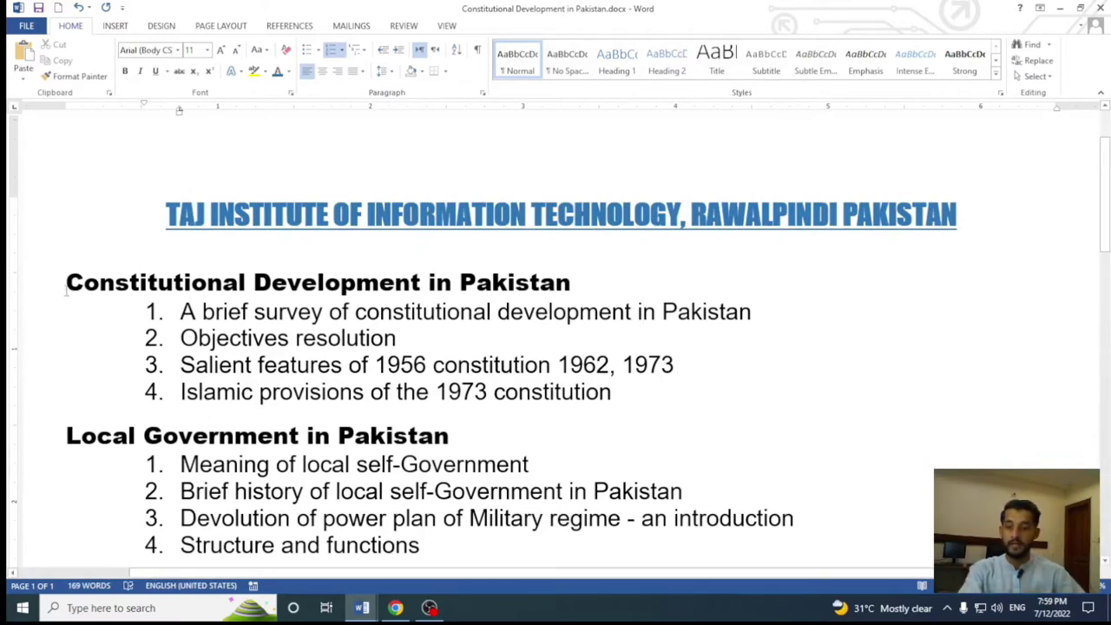
Step: Select the heading 'Constitutional Development in Pakistan' and show the font colour choices
drag(66, 286, 575, 285)
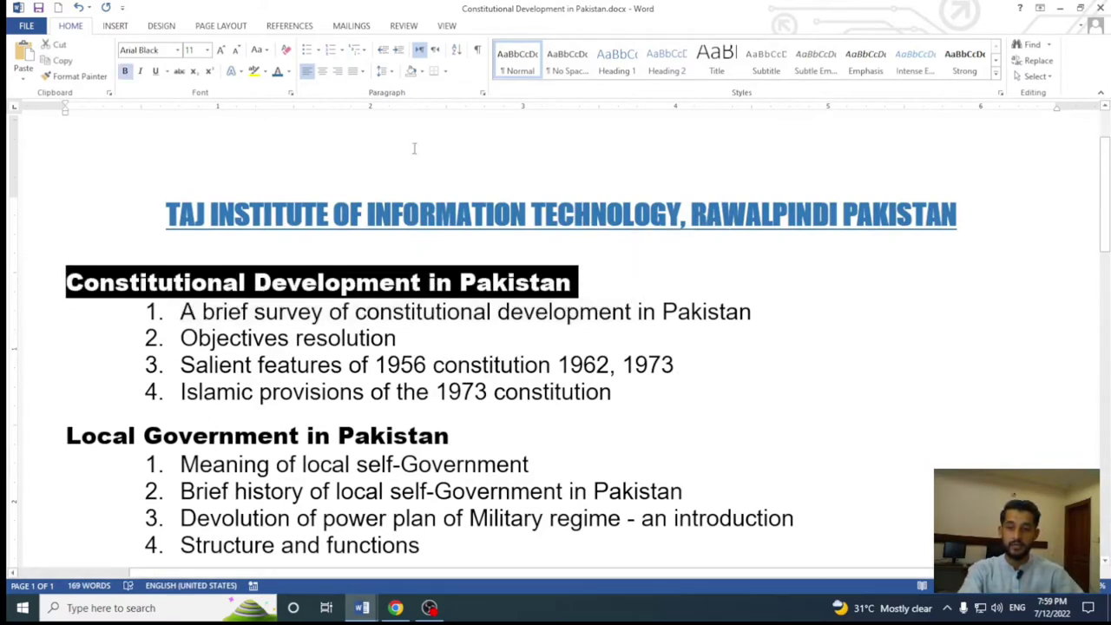
click(288, 71)
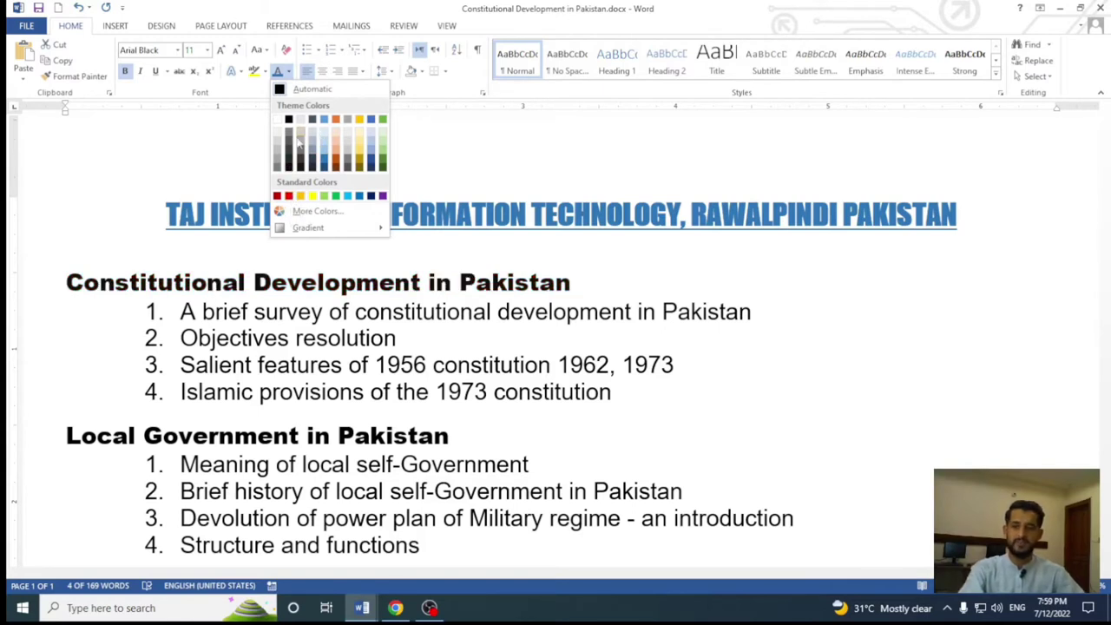
Step: Define a custom RGB teal (34, 166, 166) in the Colors dialog and apply it to the heading
click(337, 217)
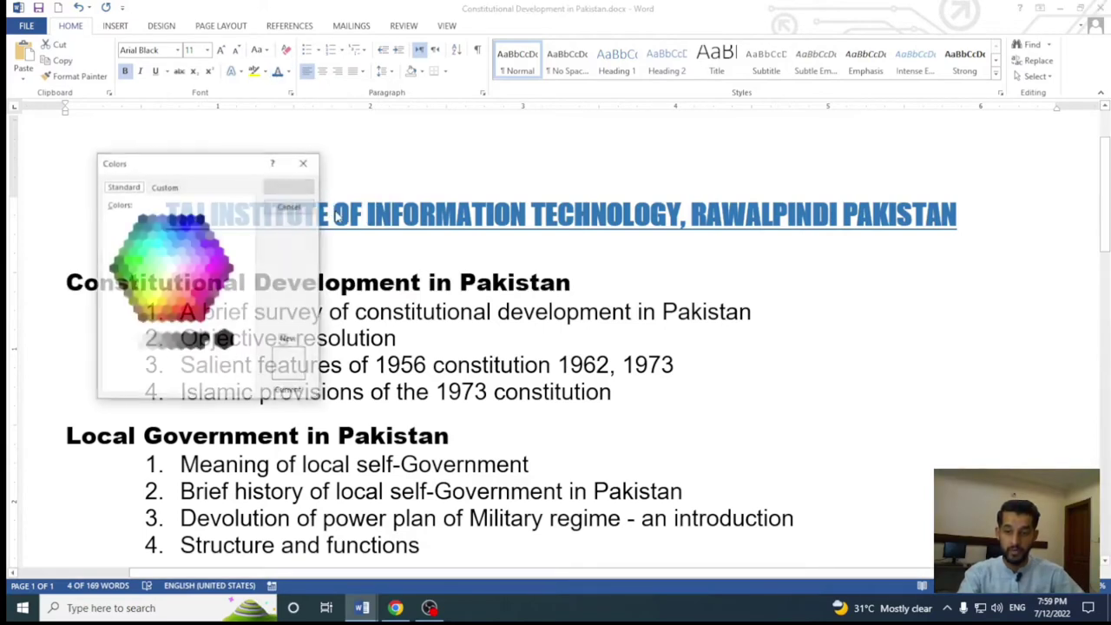
mouse_move(217, 161)
mouse_down()
mouse_move(718, 129)
mouse_move(647, 124)
mouse_up()
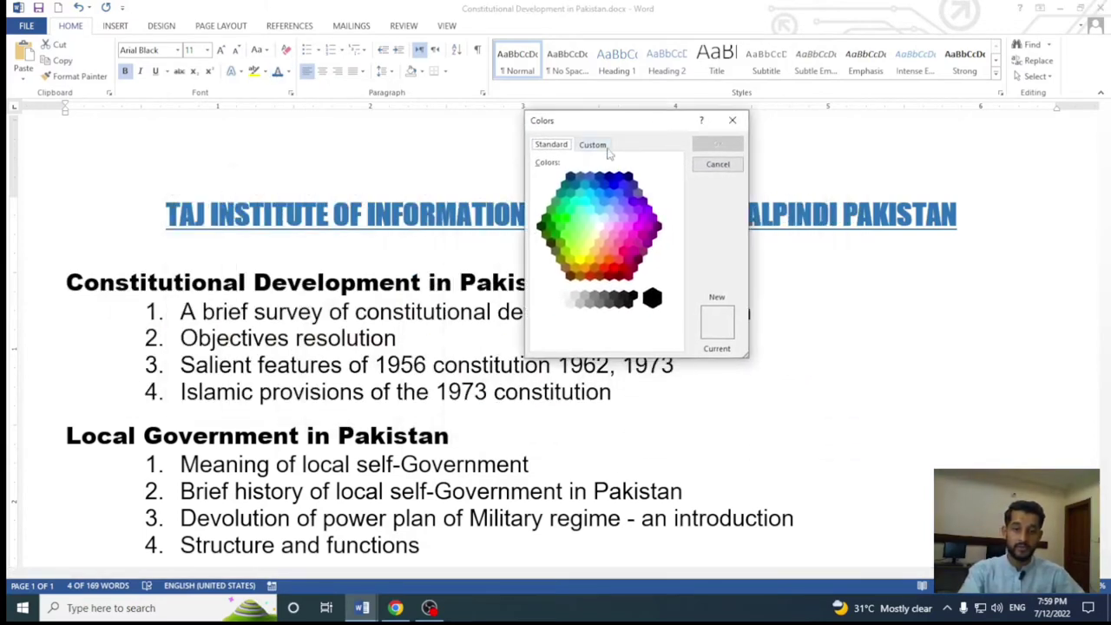
click(593, 145)
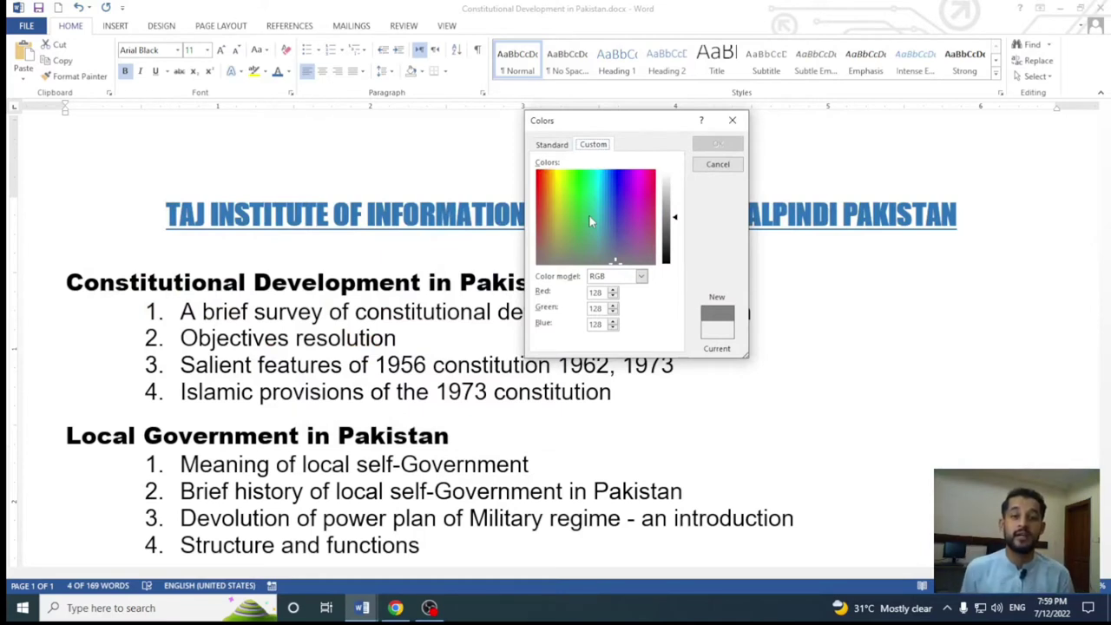
click(642, 276)
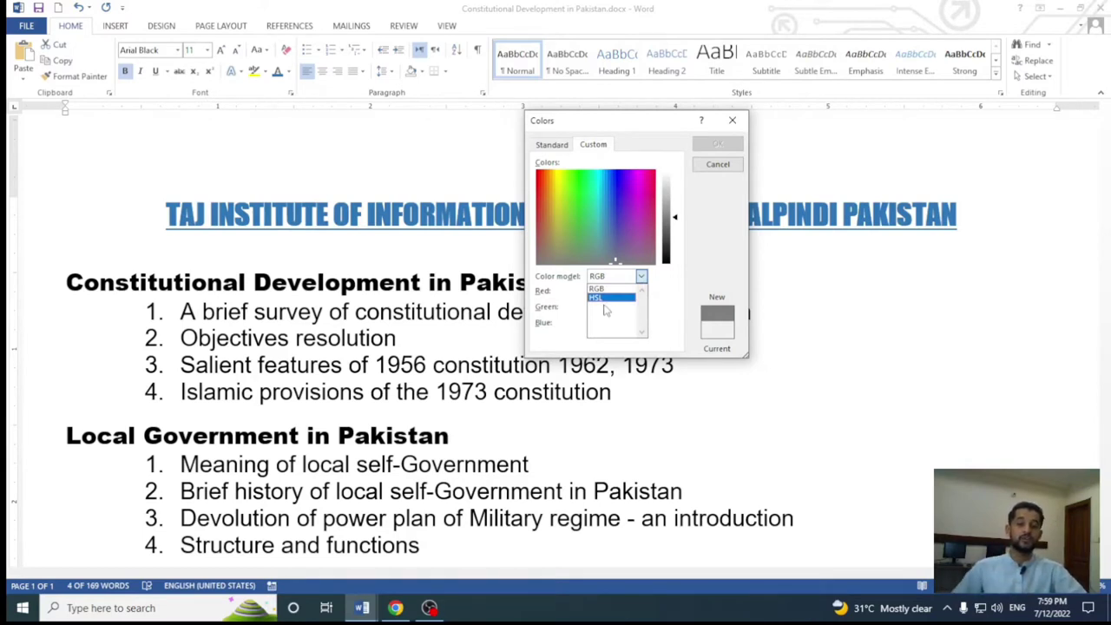
click(604, 289)
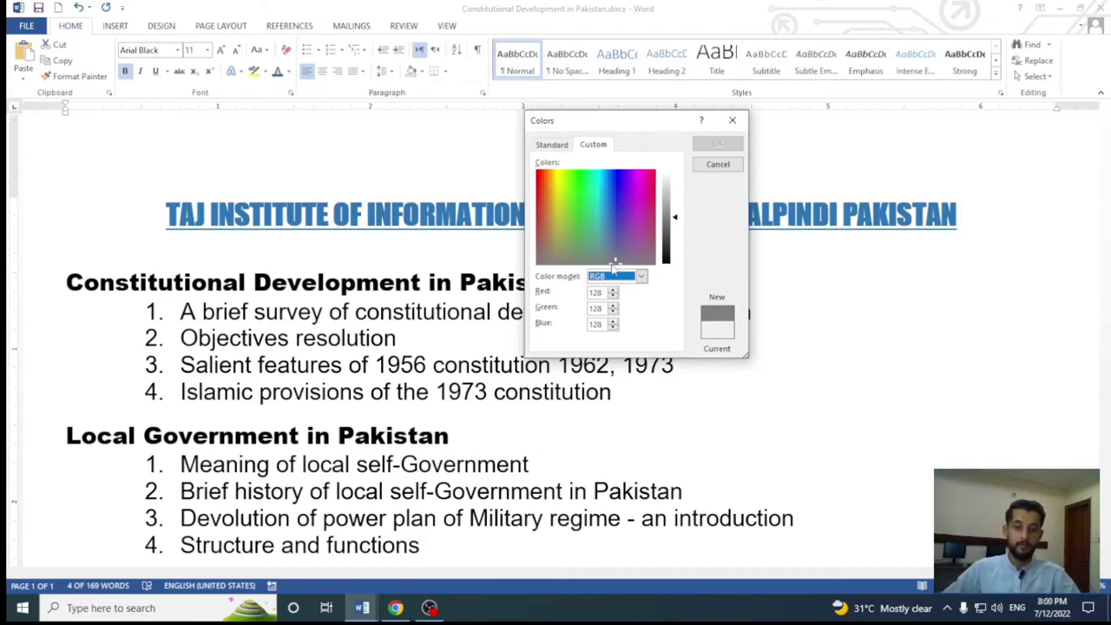
mouse_move(614, 263)
mouse_down()
mouse_move(618, 205)
mouse_move(594, 202)
mouse_up()
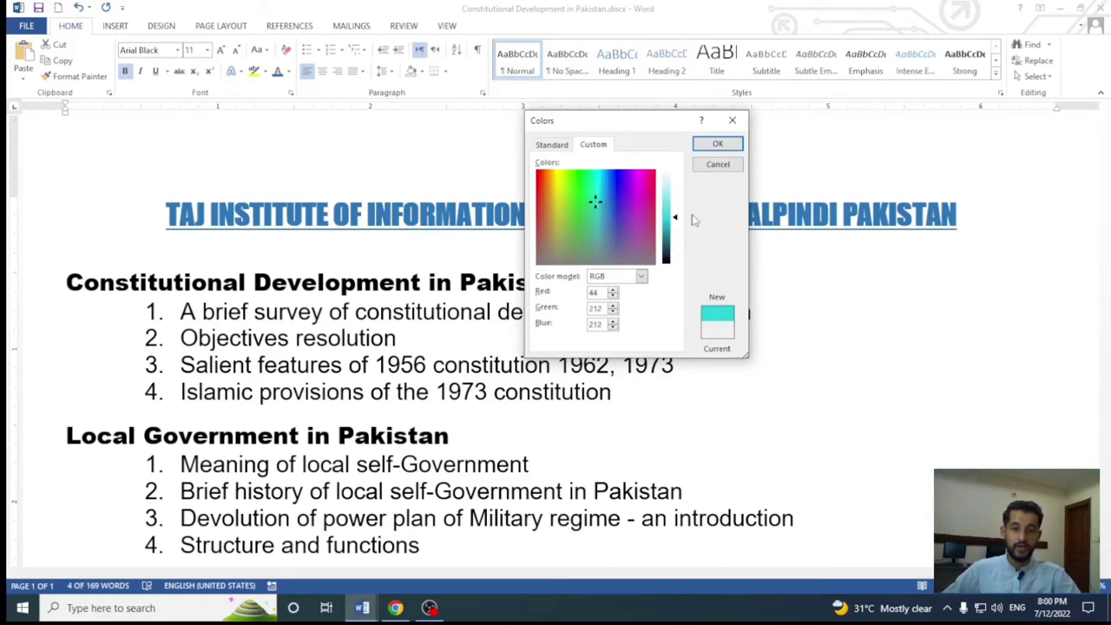
mouse_move(681, 224)
mouse_down()
mouse_move(684, 246)
mouse_move(668, 241)
mouse_move(675, 224)
mouse_up()
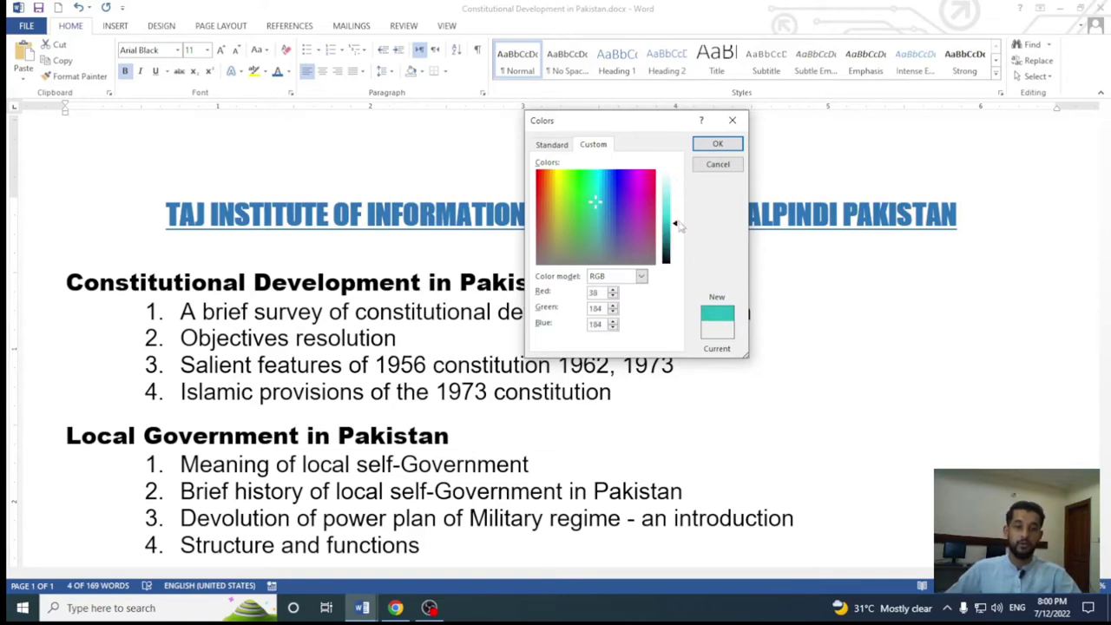
drag(680, 226, 662, 232)
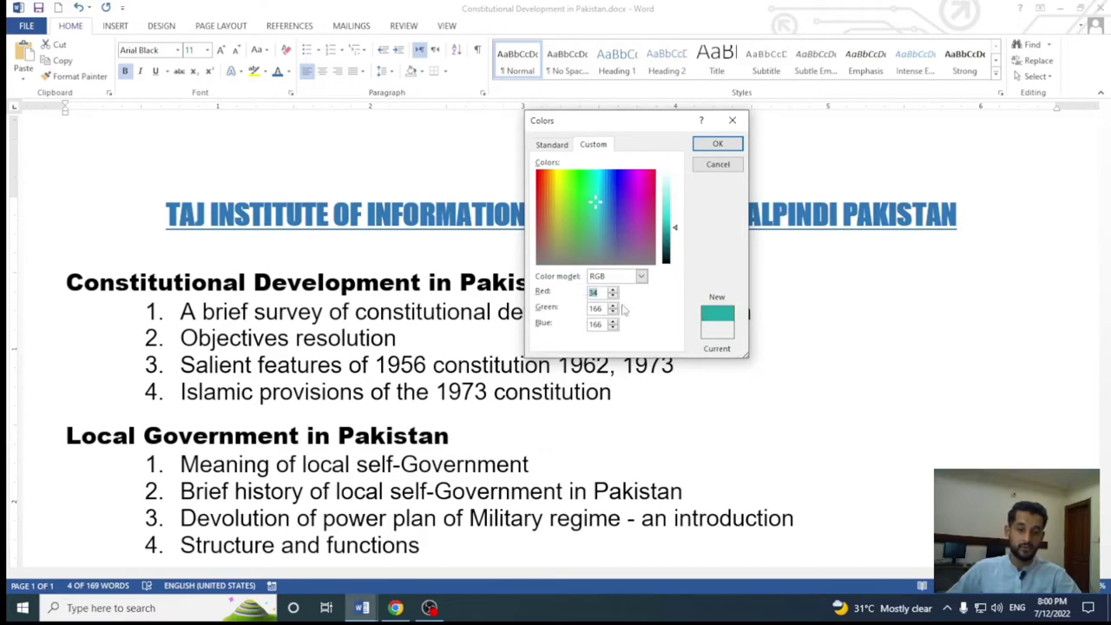
click(717, 144)
click(642, 306)
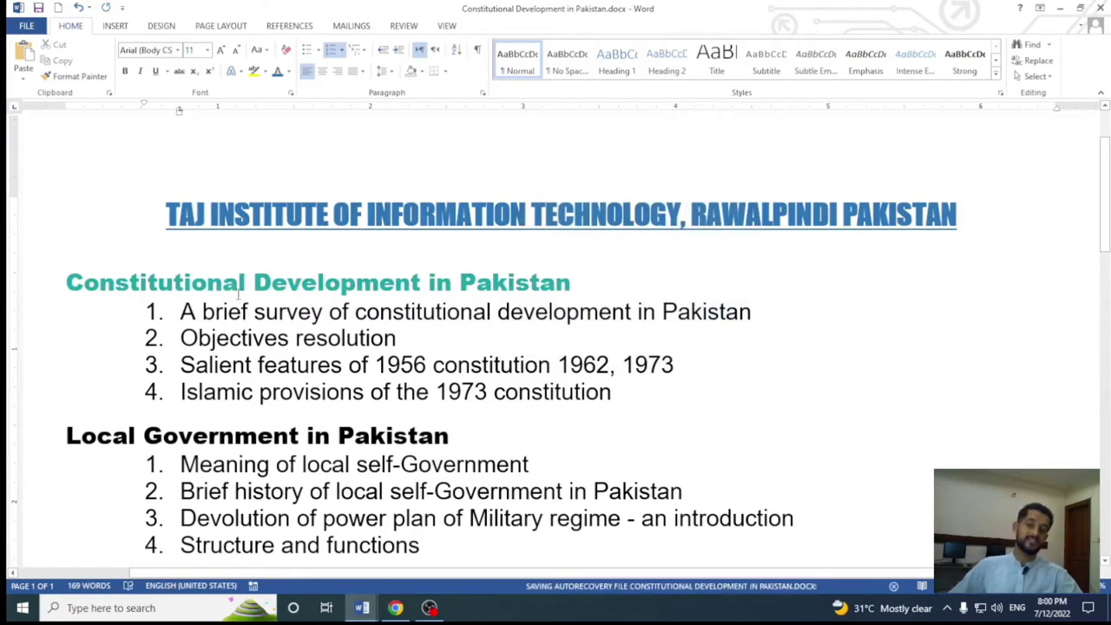
Step: Apply the recent teal font colour to the Local Government in Pakistan heading
click(238, 282)
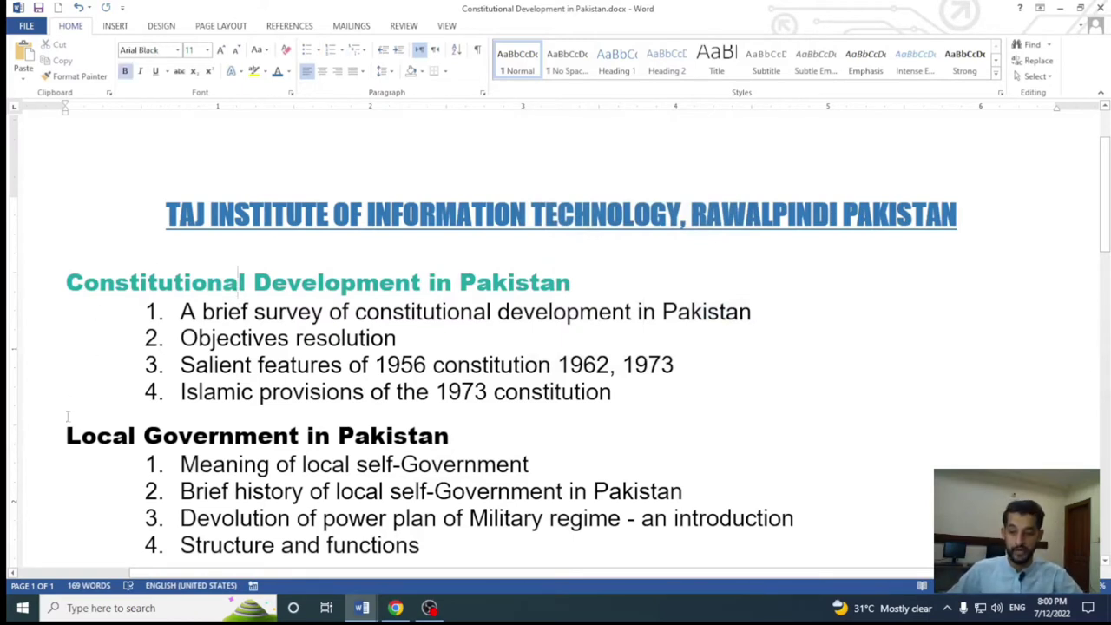
drag(66, 435, 476, 436)
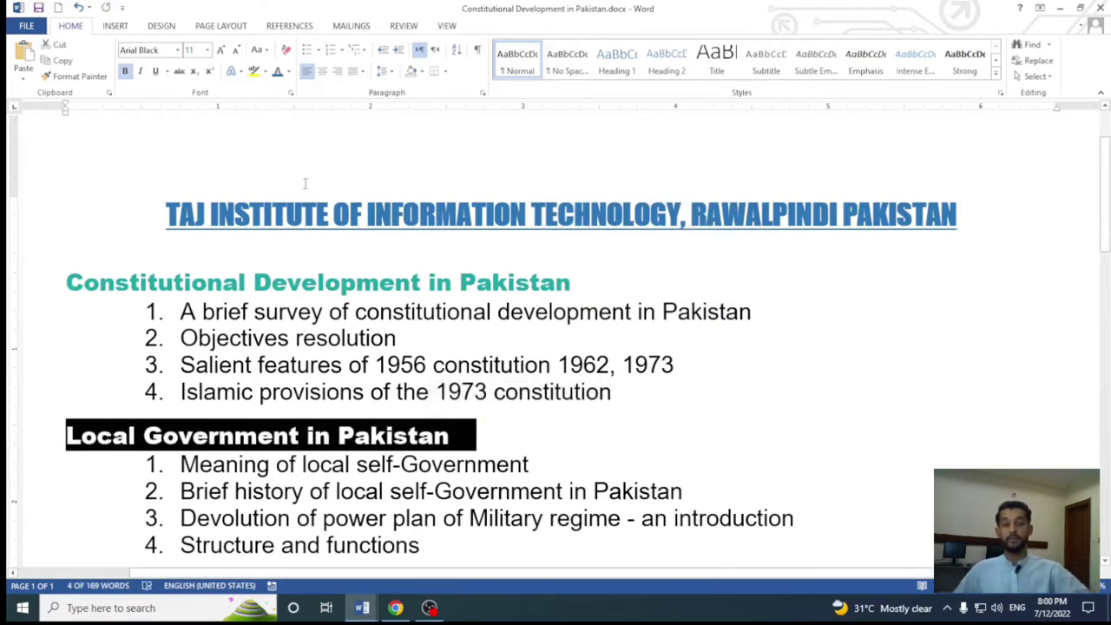
click(289, 71)
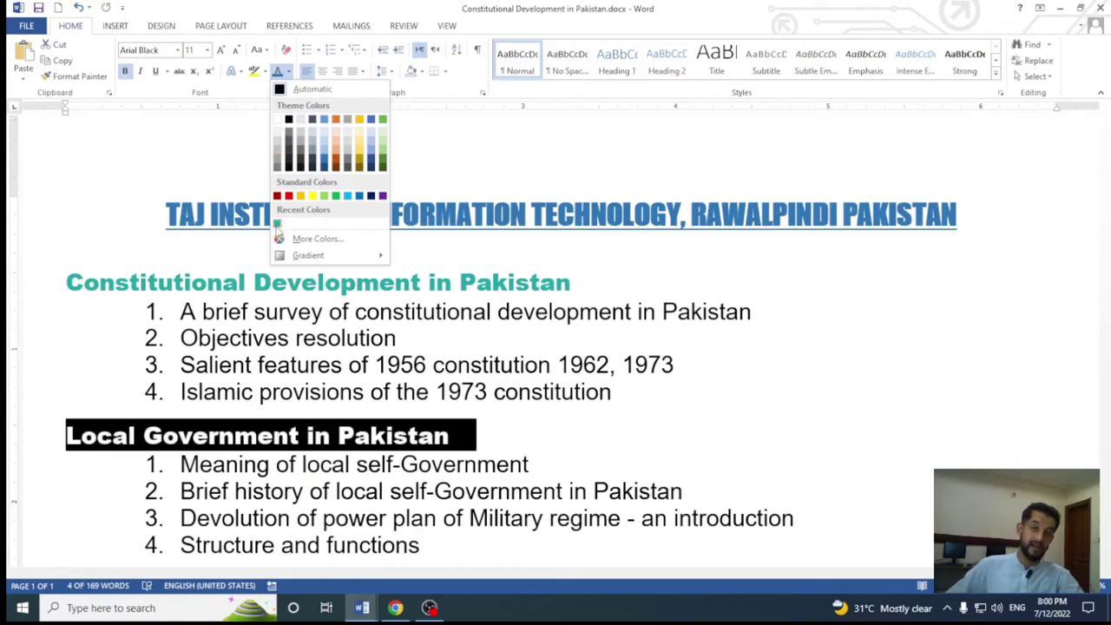
click(278, 224)
scroll(512, 324, down, 3)
click(512, 323)
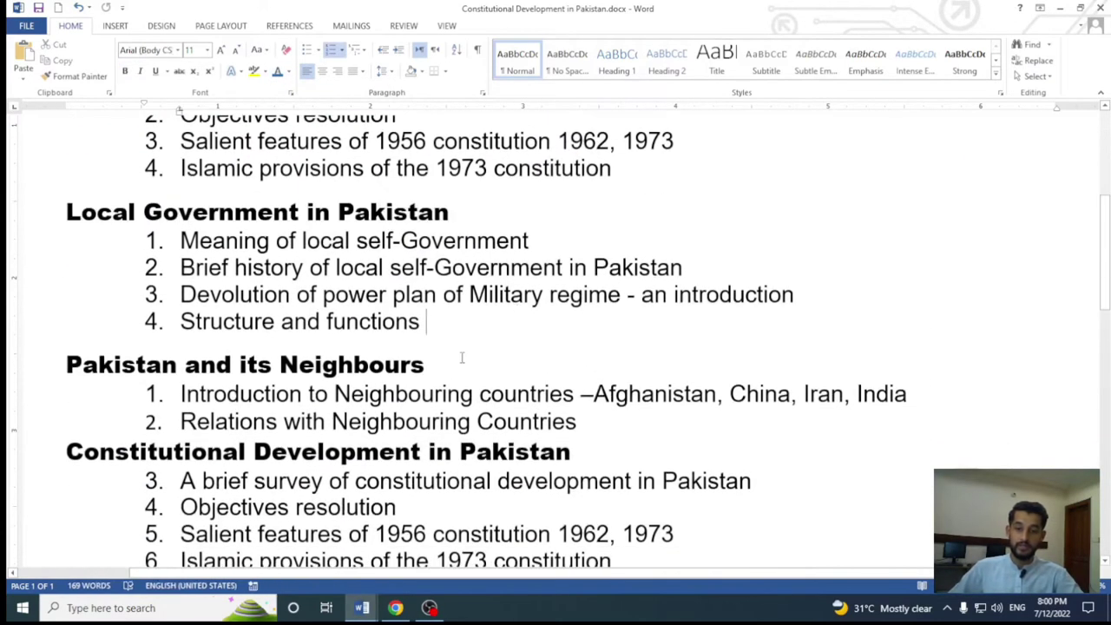
drag(464, 216, 66, 214)
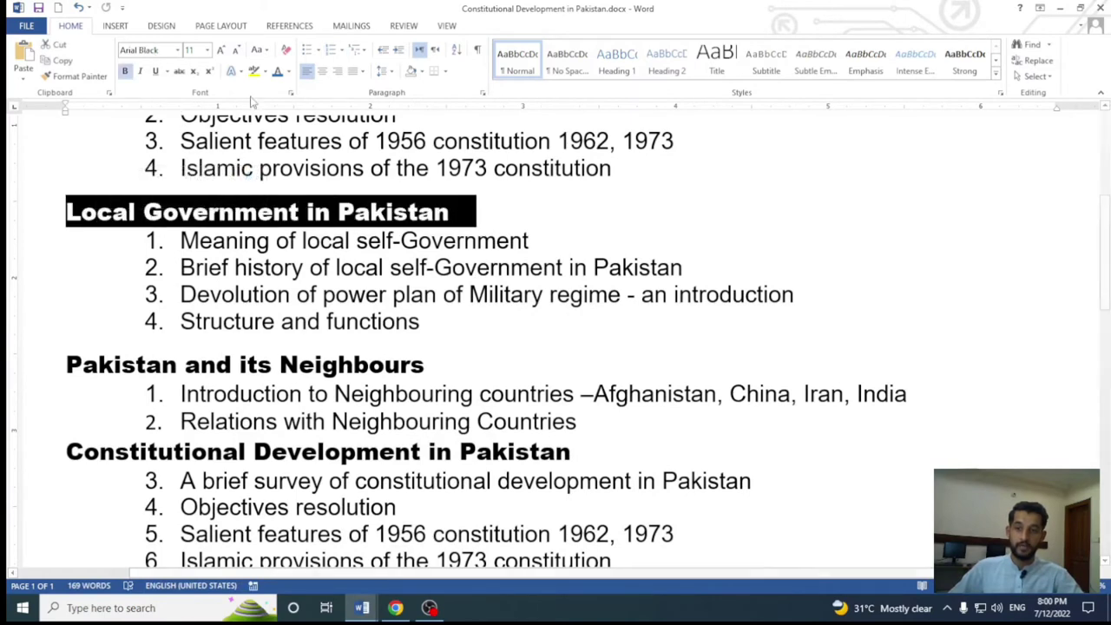
click(291, 76)
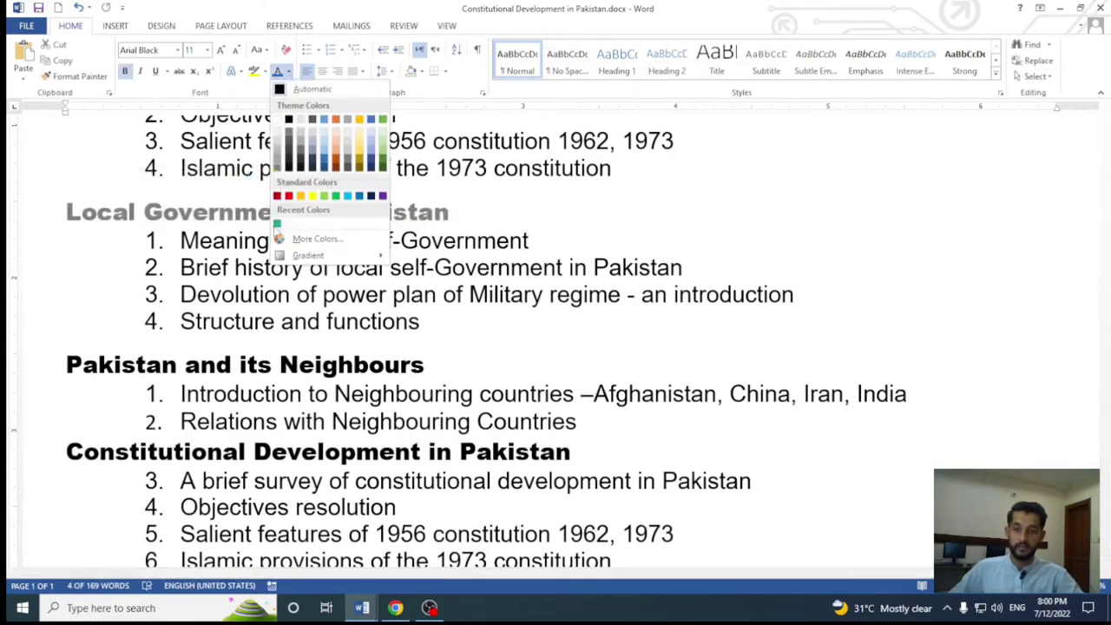
click(276, 226)
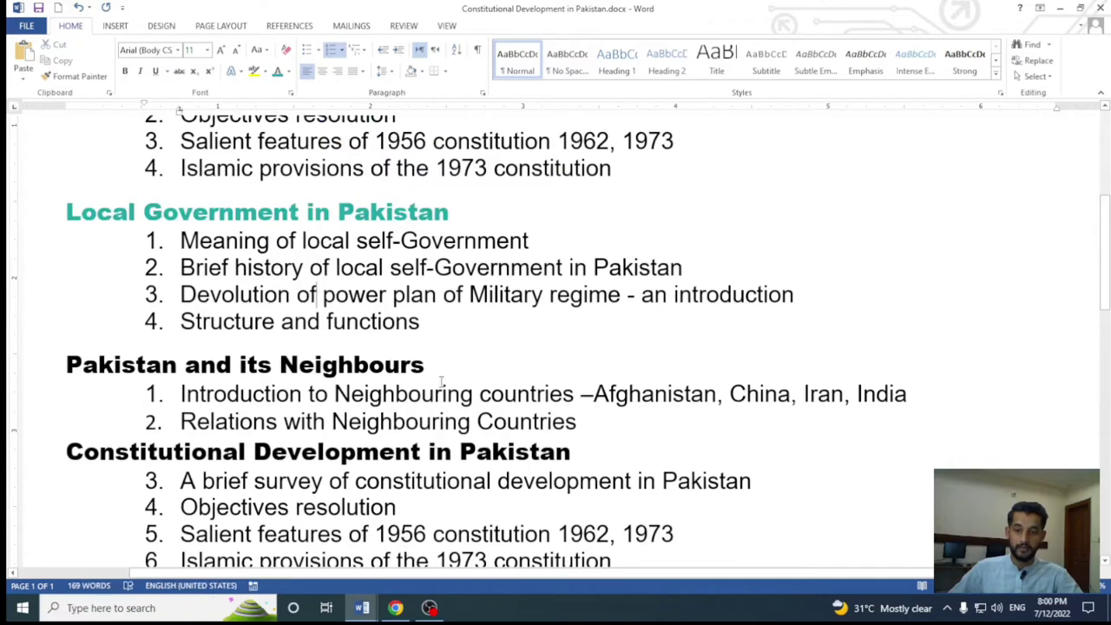
Step: Colour the Pakistan and its Neighbours and Constitutional Development headings teal
drag(451, 366, 66, 366)
click(277, 71)
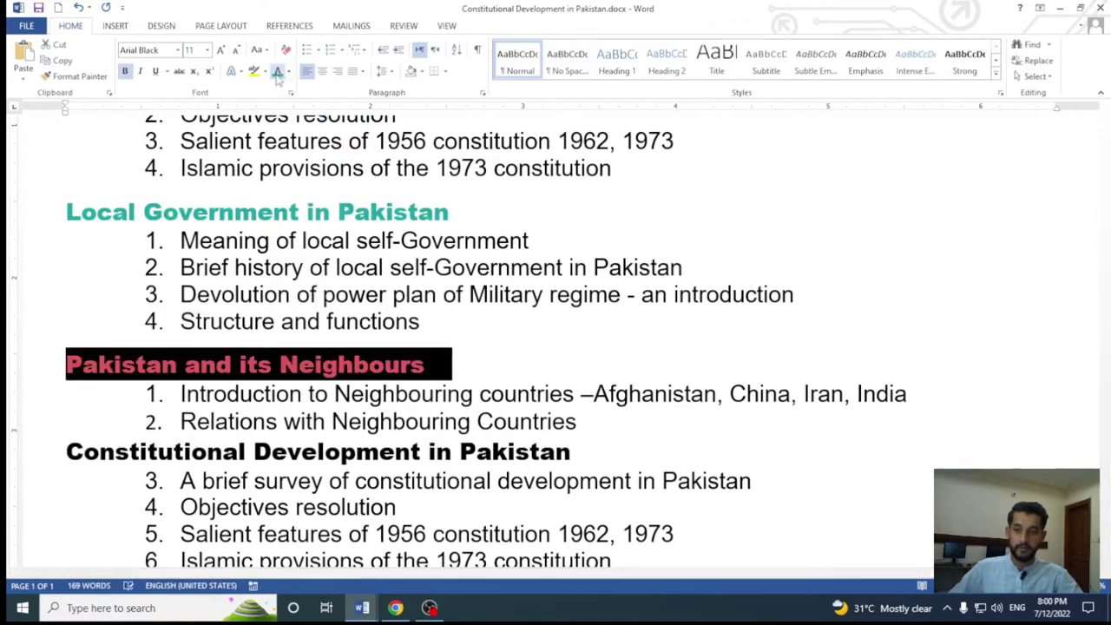
click(456, 380)
scroll(455, 380, down, 2)
scroll(455, 379, down, 1)
drag(460, 228, 76, 224)
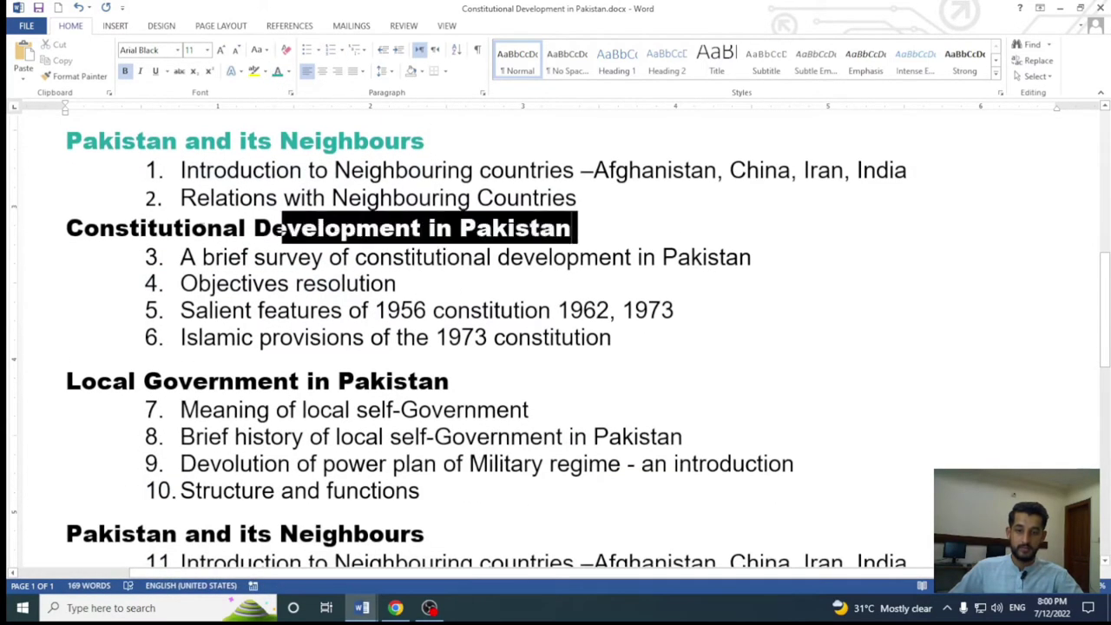
click(278, 72)
Step: Make the repeated lower Local Government and Pakistan and its Neighbours headings teal
click(458, 382)
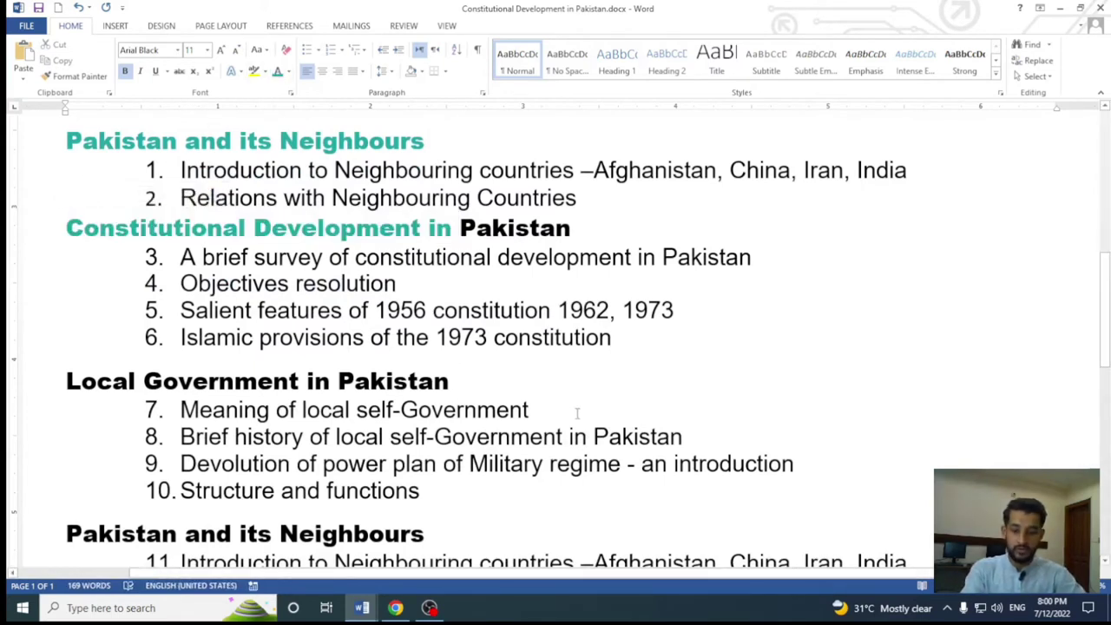
key(shift+Home)
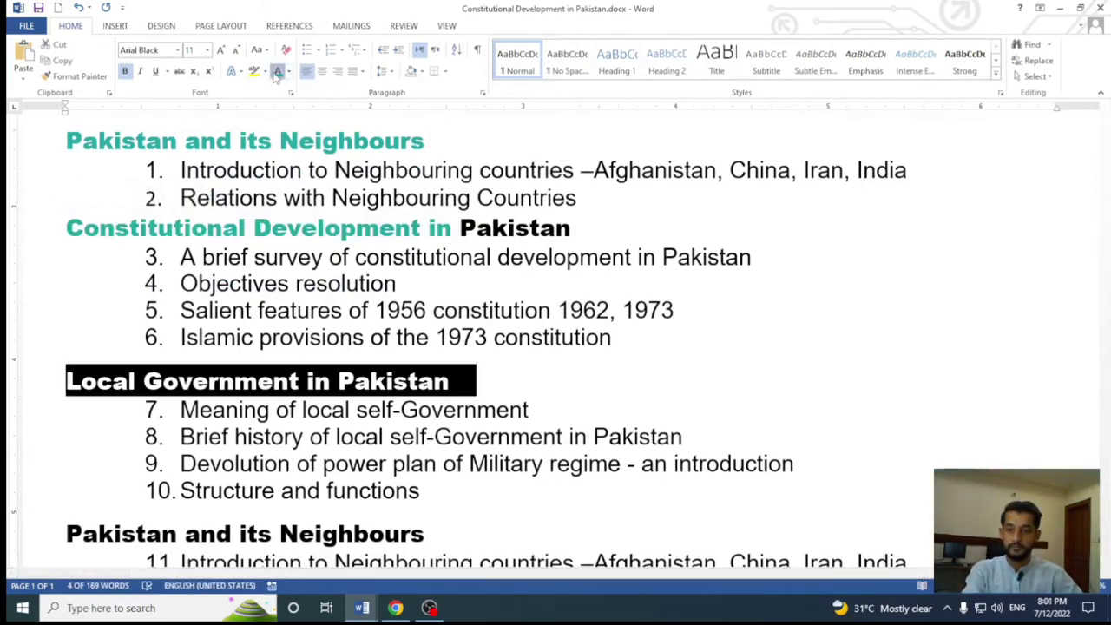
click(278, 71)
scroll(467, 340, down, 1)
scroll(467, 340, down, 2)
click(459, 317)
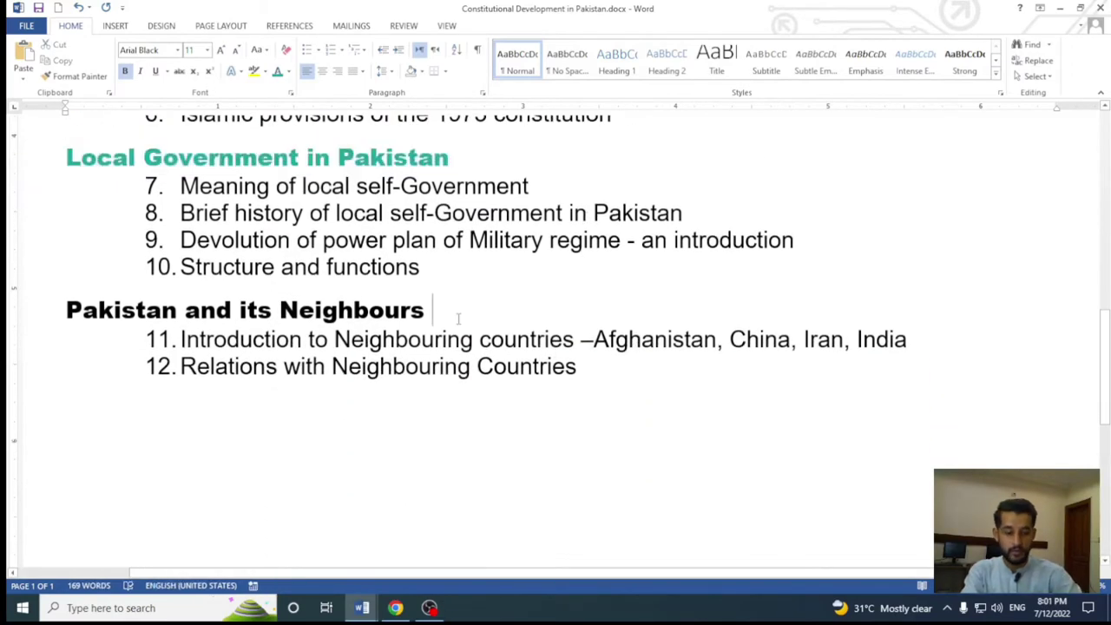
key(shift+Home)
click(278, 71)
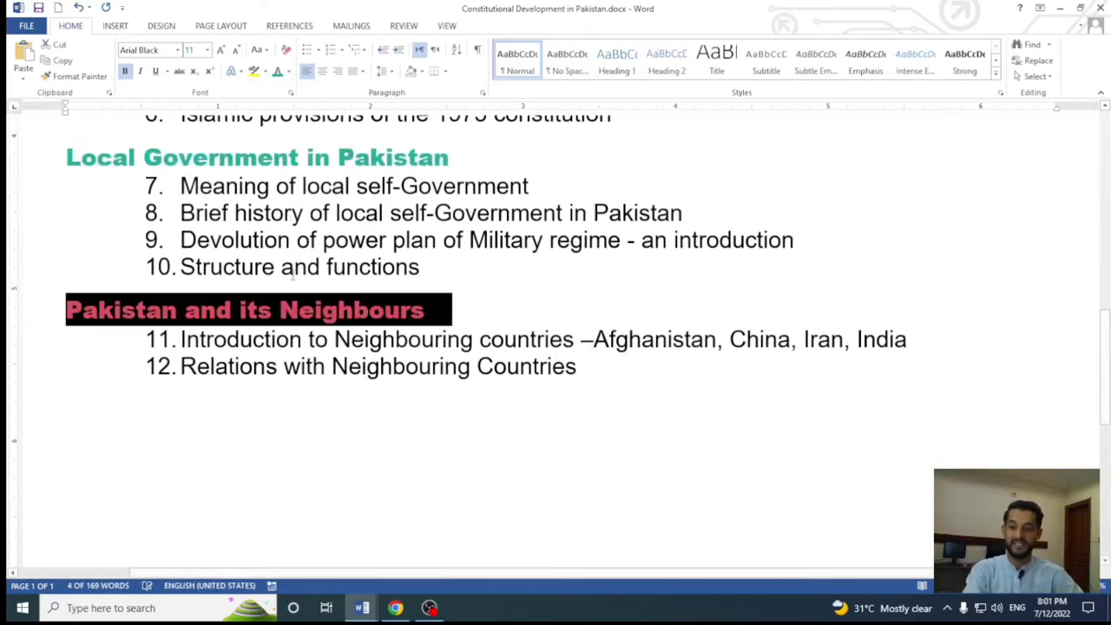
Step: Turn the leftover black word 'Pakistan' in its heading teal to match
scroll(556, 339, up, 5)
scroll(497, 385, up, 1)
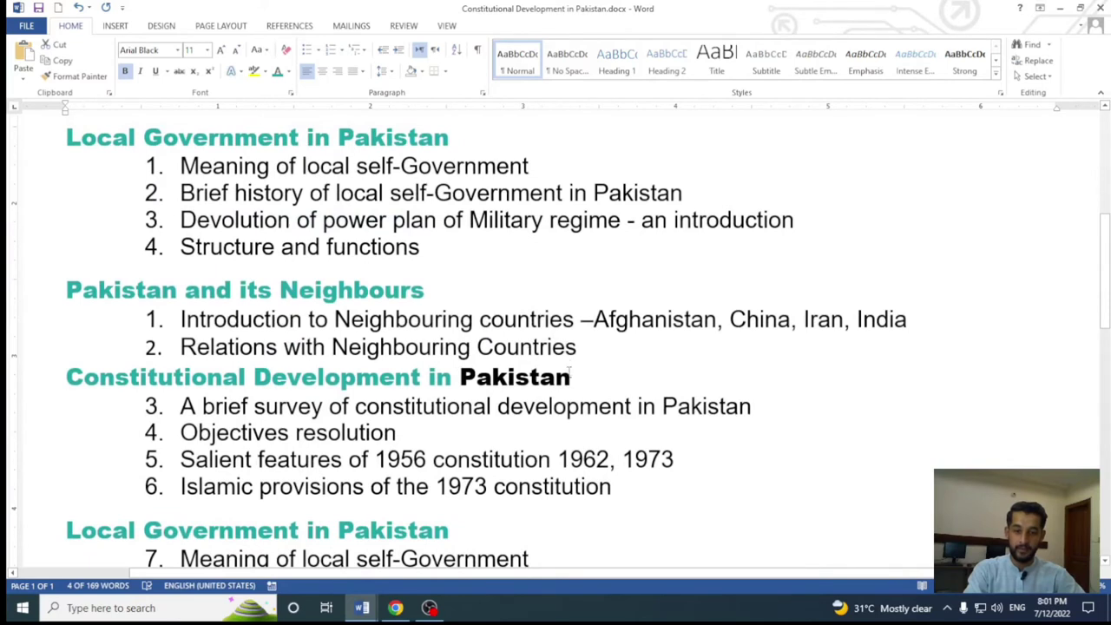
click(571, 378)
key(ctrl+shift+Left)
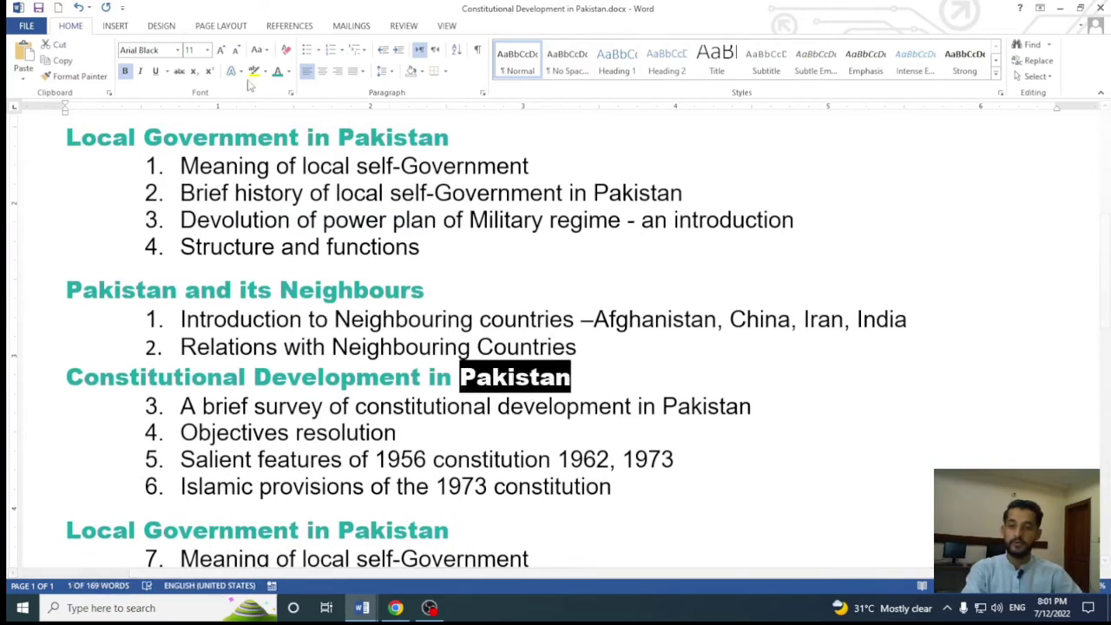
click(278, 72)
click(622, 486)
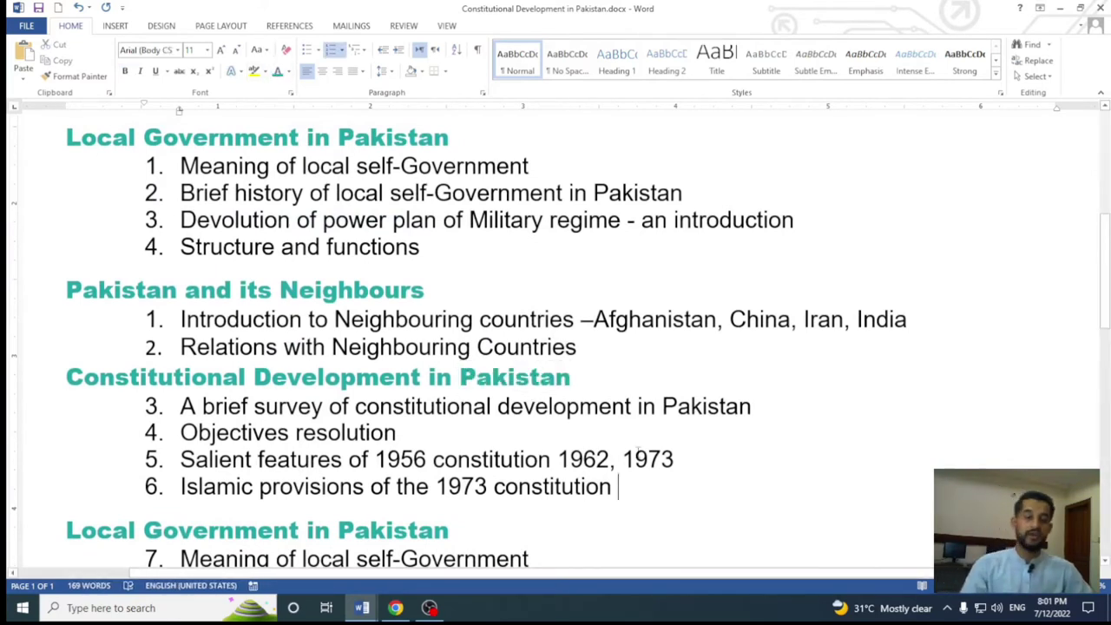
scroll(628, 373, up, 5)
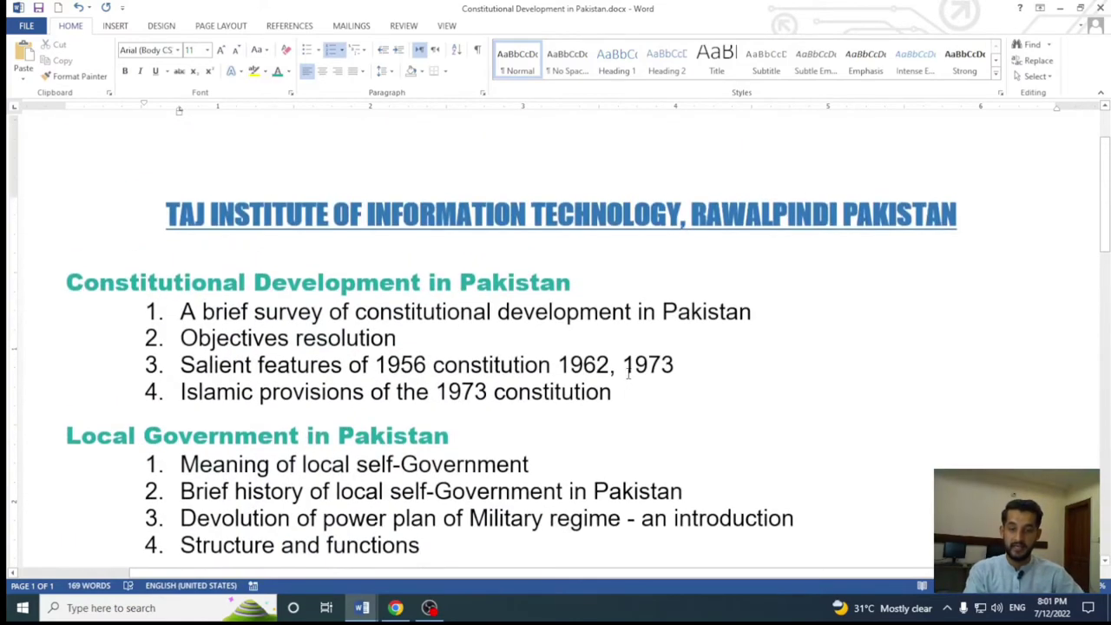
scroll(628, 373, down, 3)
scroll(628, 374, up, 2)
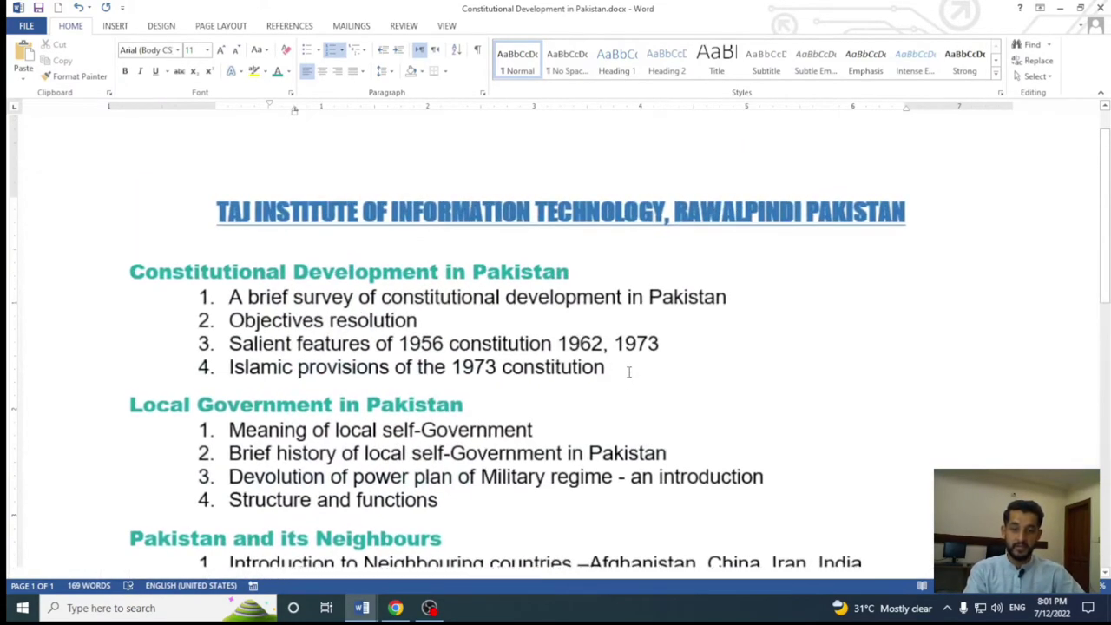
Step: Zoom the document out and back in to review the teal headings
scroll(628, 371, down, 2)
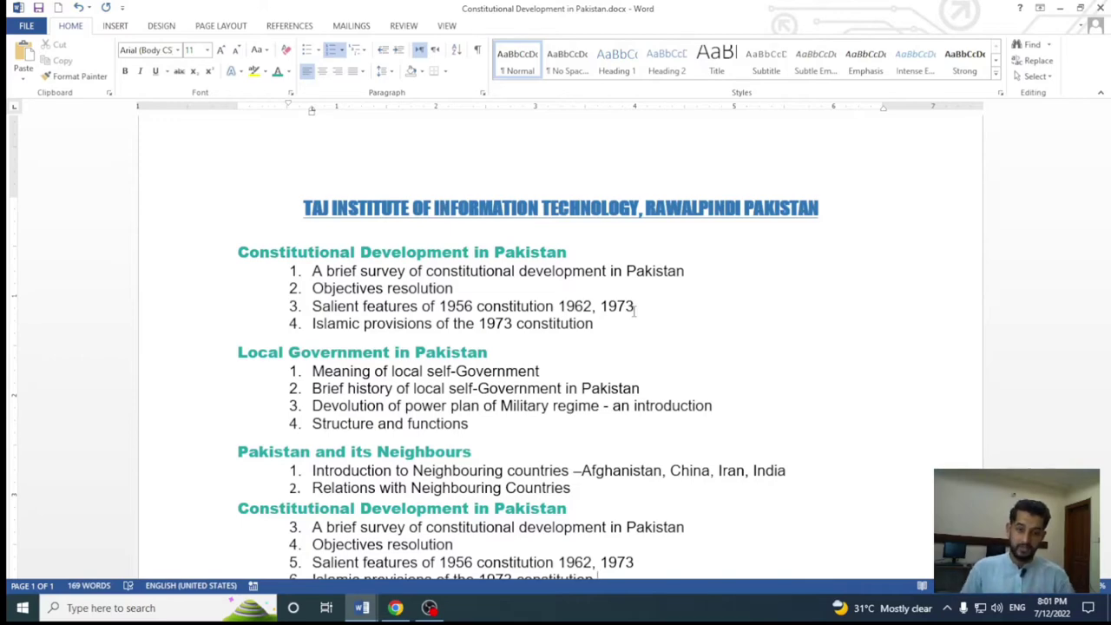
ctrl+scroll(633, 309, up, 1)
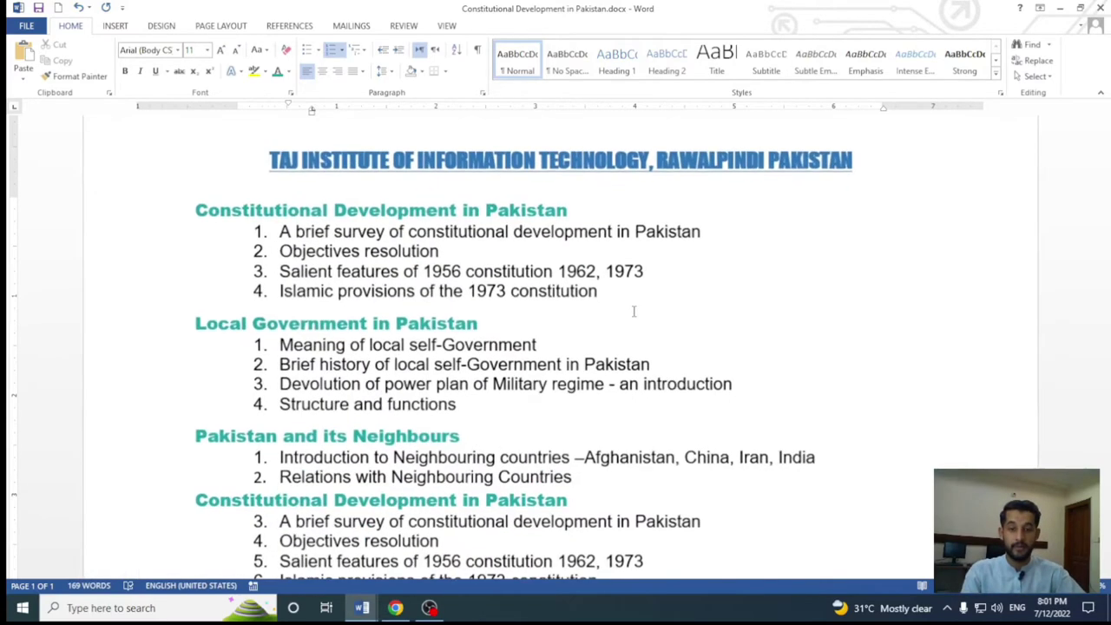
scroll(669, 275, up, 2)
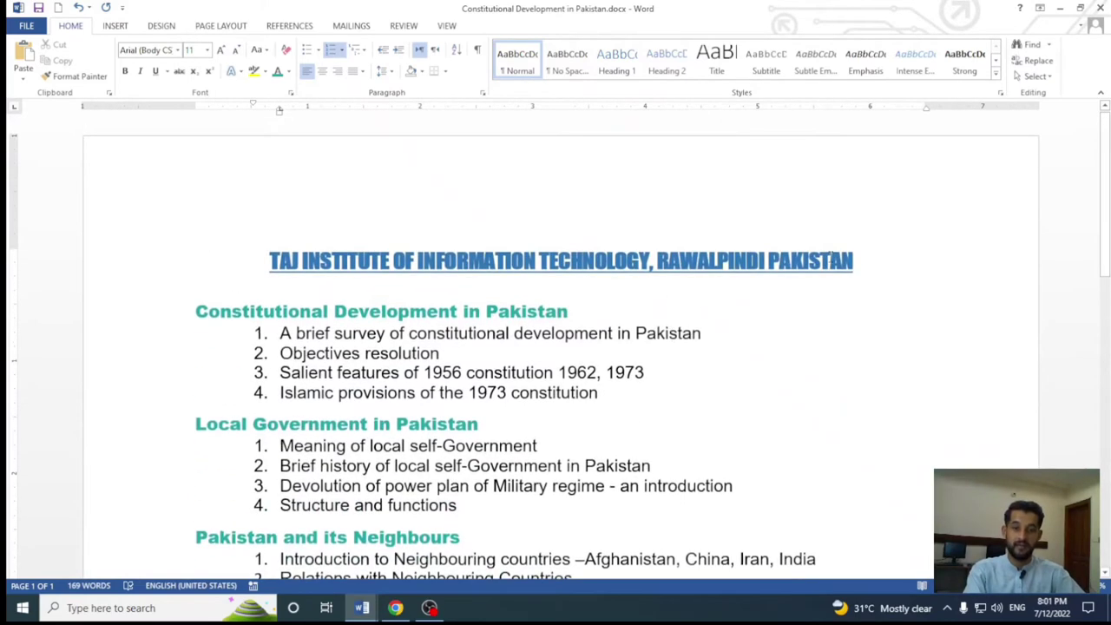
ctrl+scroll(671, 278, up, 1)
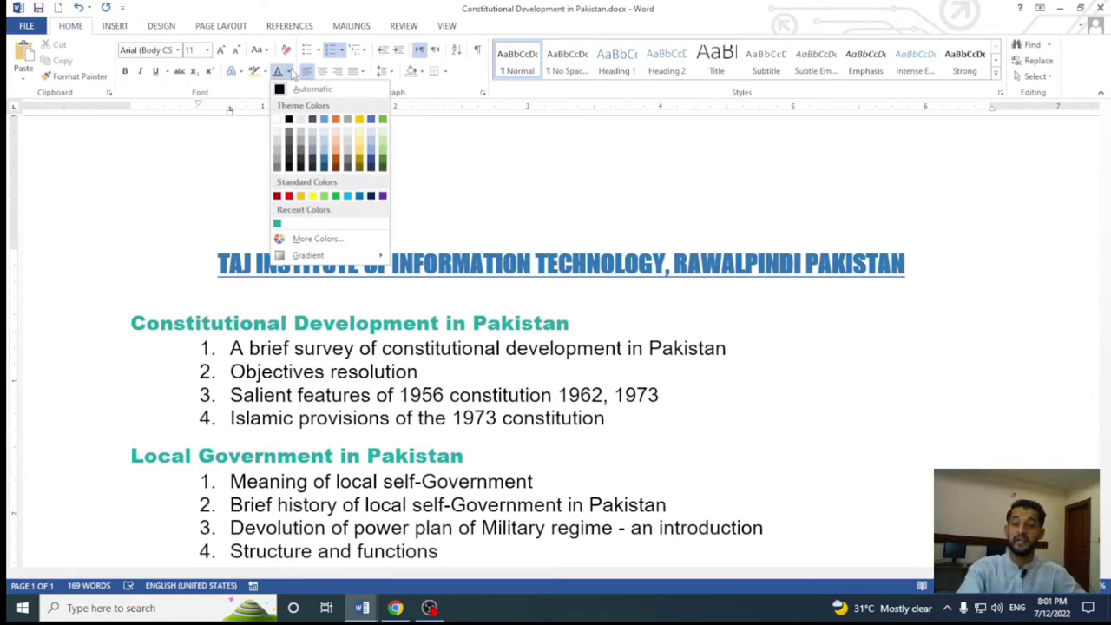
Step: Close the Font Color menu, then browse and dismiss the highlight, font and font colour lists
click(491, 212)
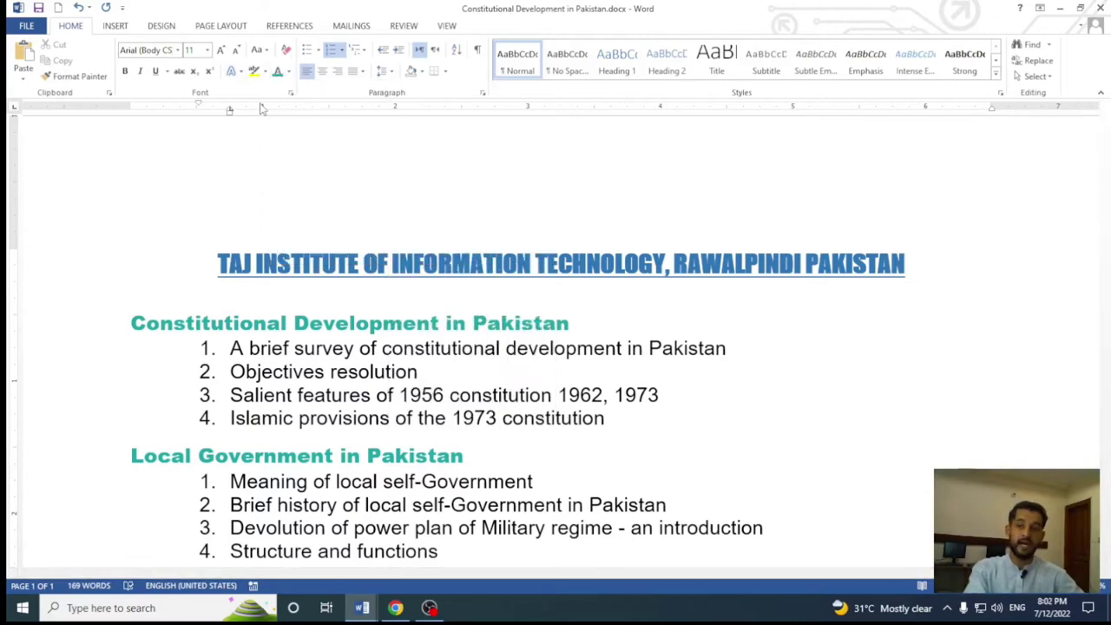
click(265, 71)
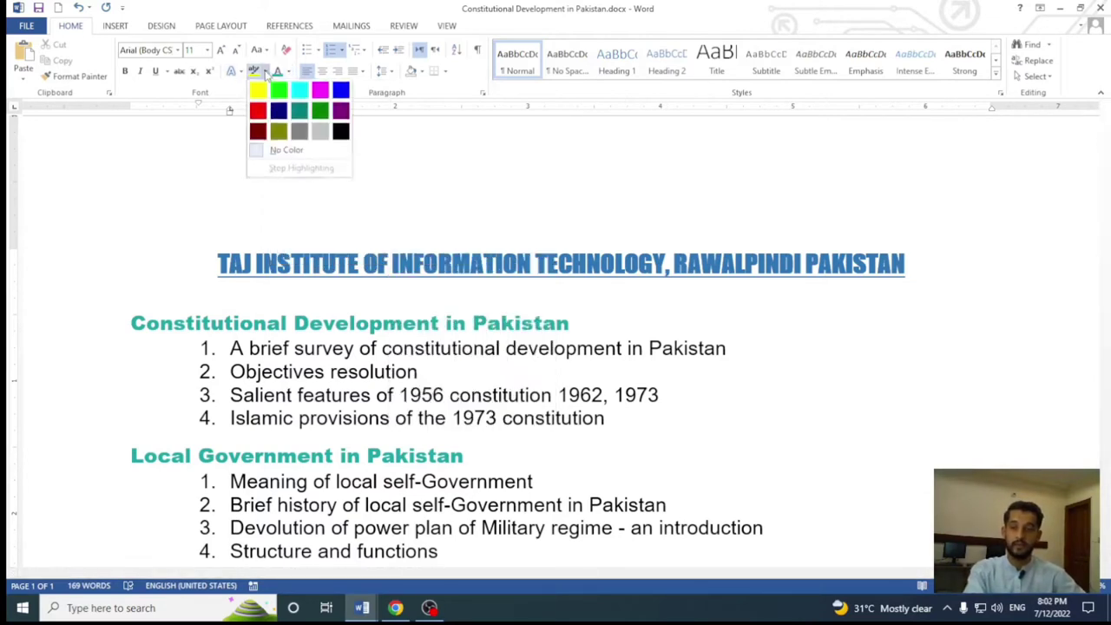
click(178, 51)
click(178, 50)
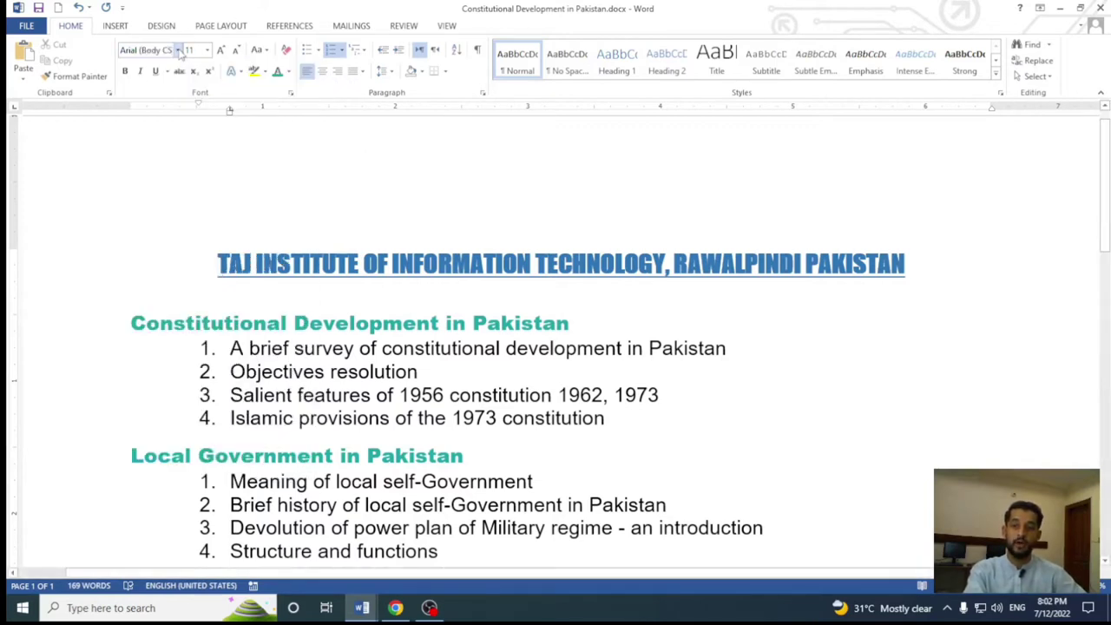
click(289, 72)
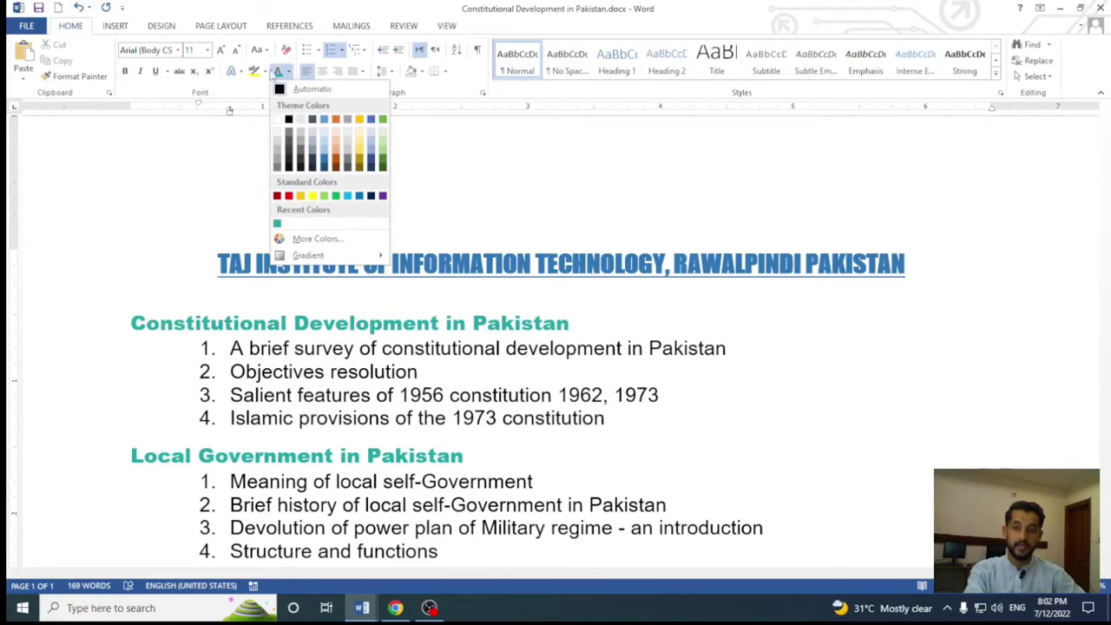
click(265, 72)
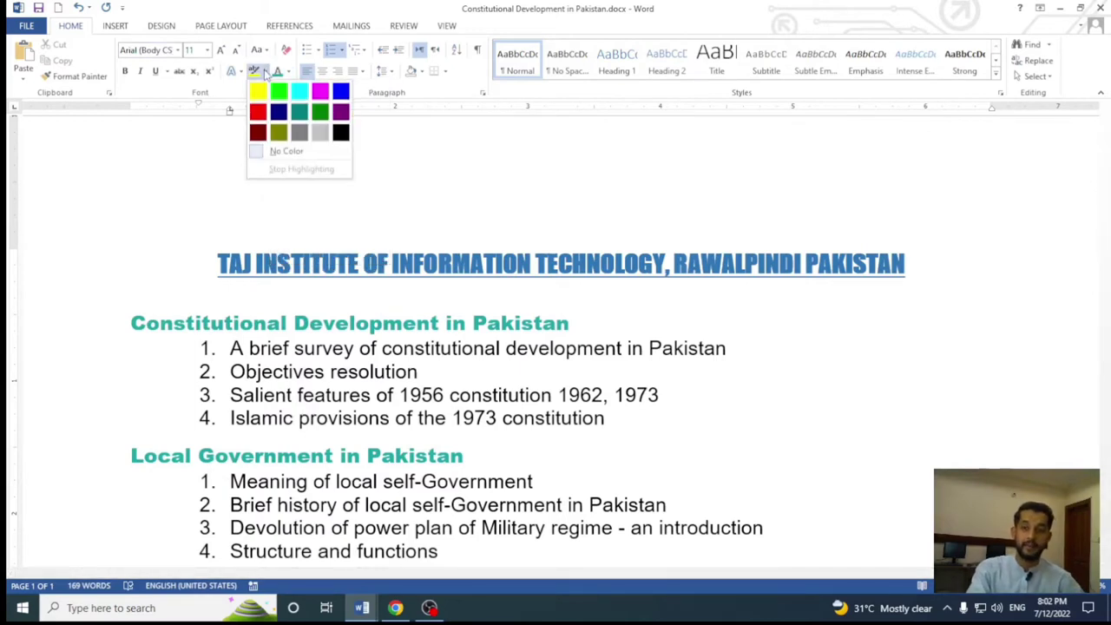
click(435, 237)
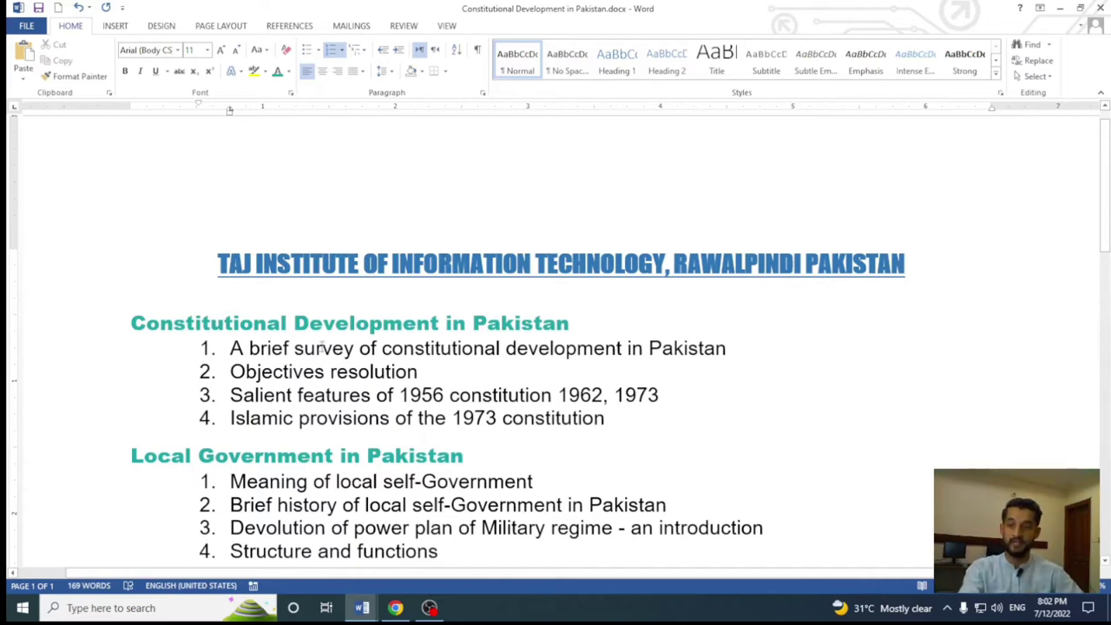
Step: Select the words '1956 constitution' in item 3 under the Constitutional Development heading
scroll(285, 188, down, 3)
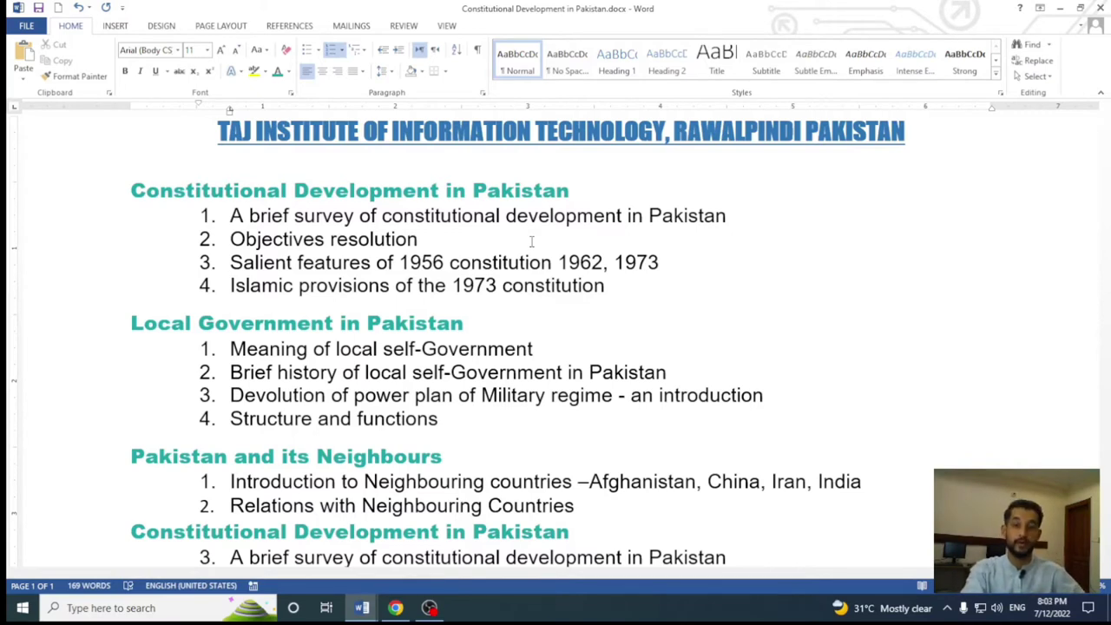
click(398, 261)
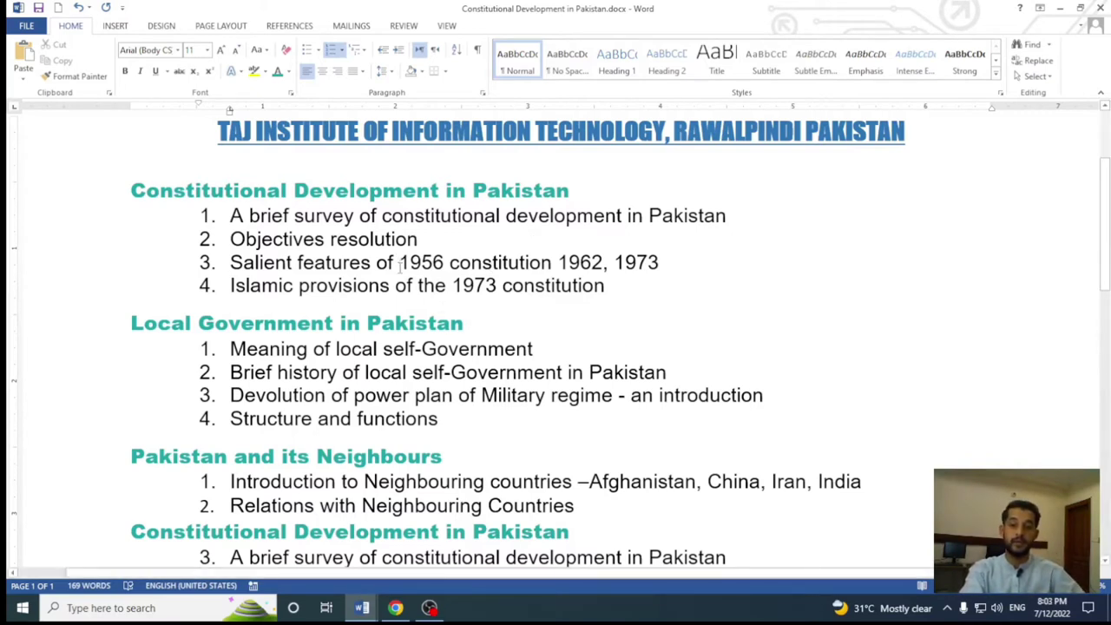
drag(401, 260, 557, 262)
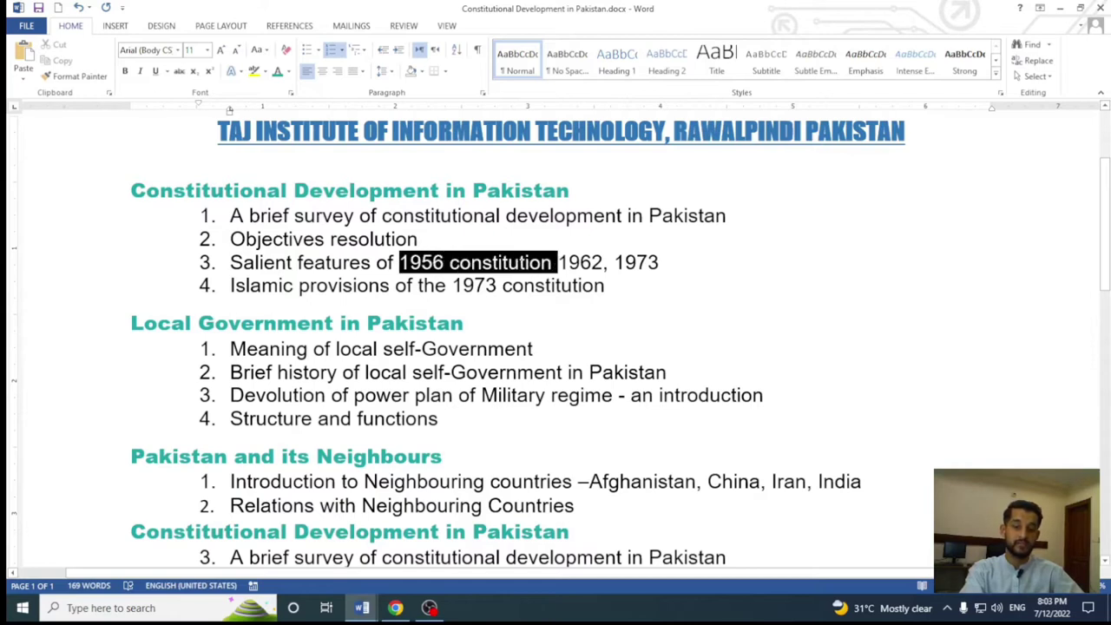
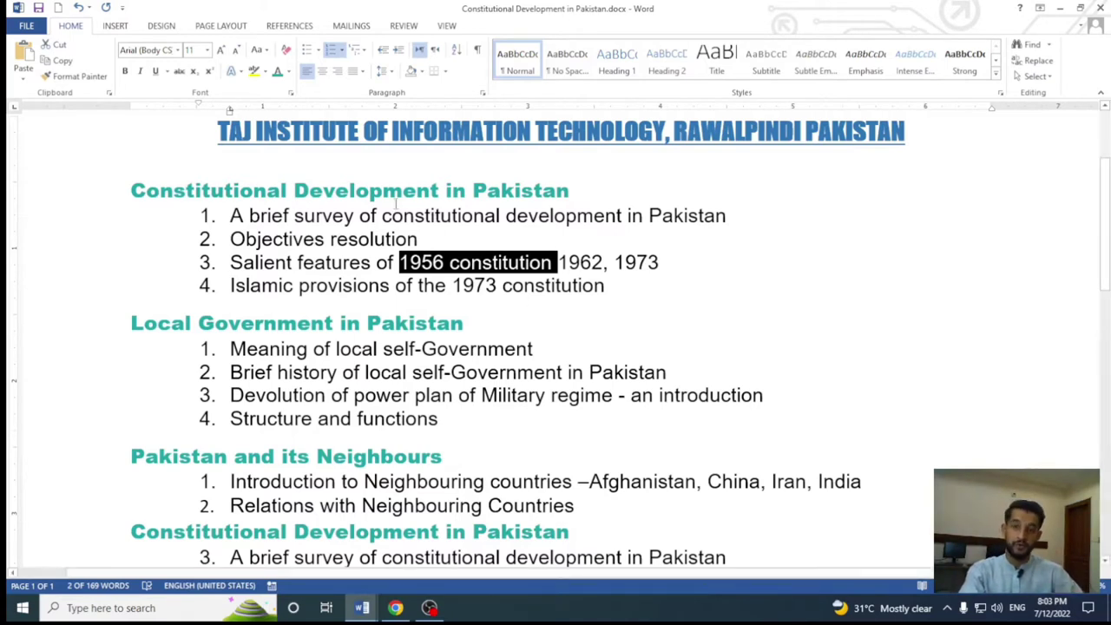
Step: Select '1956 constitution' in item 3 and apply yellow text highlighting to it
click(559, 312)
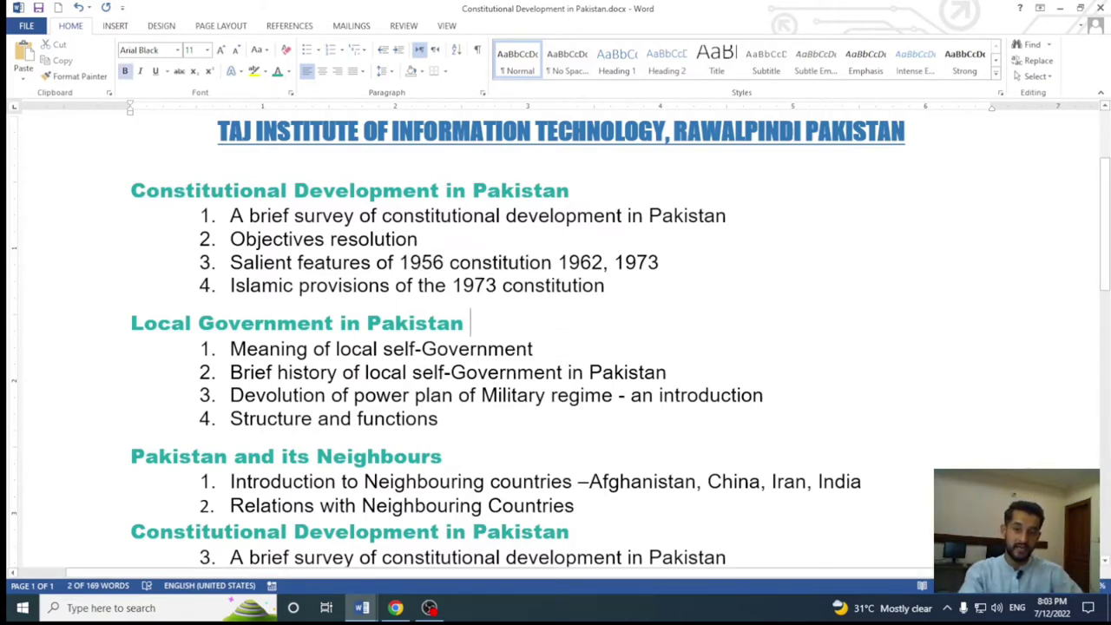
click(553, 263)
drag(552, 263, 399, 263)
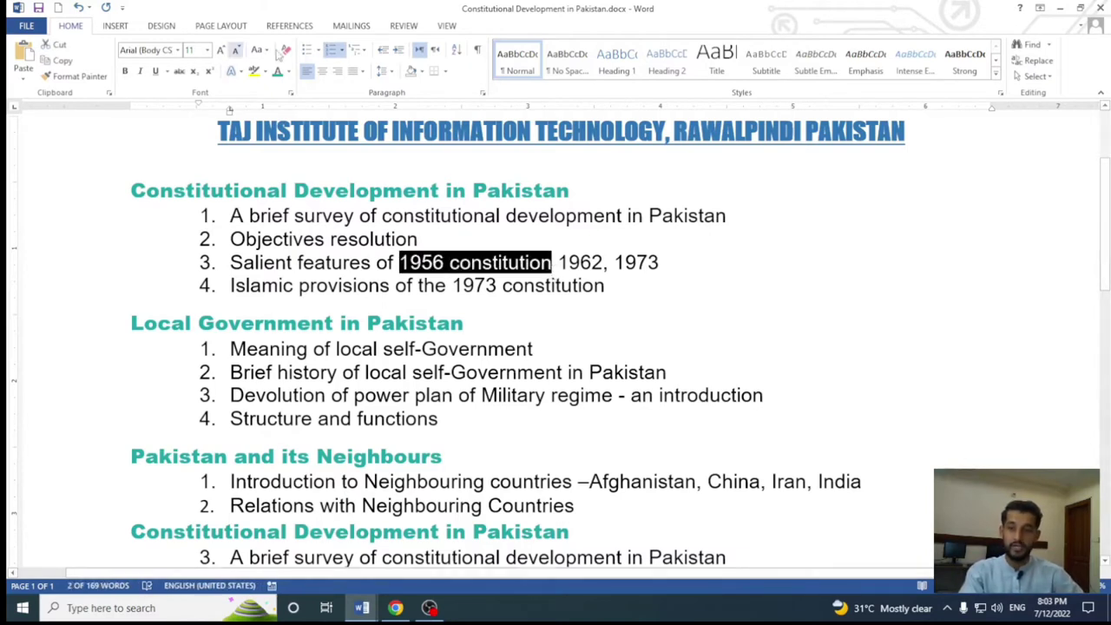
click(266, 72)
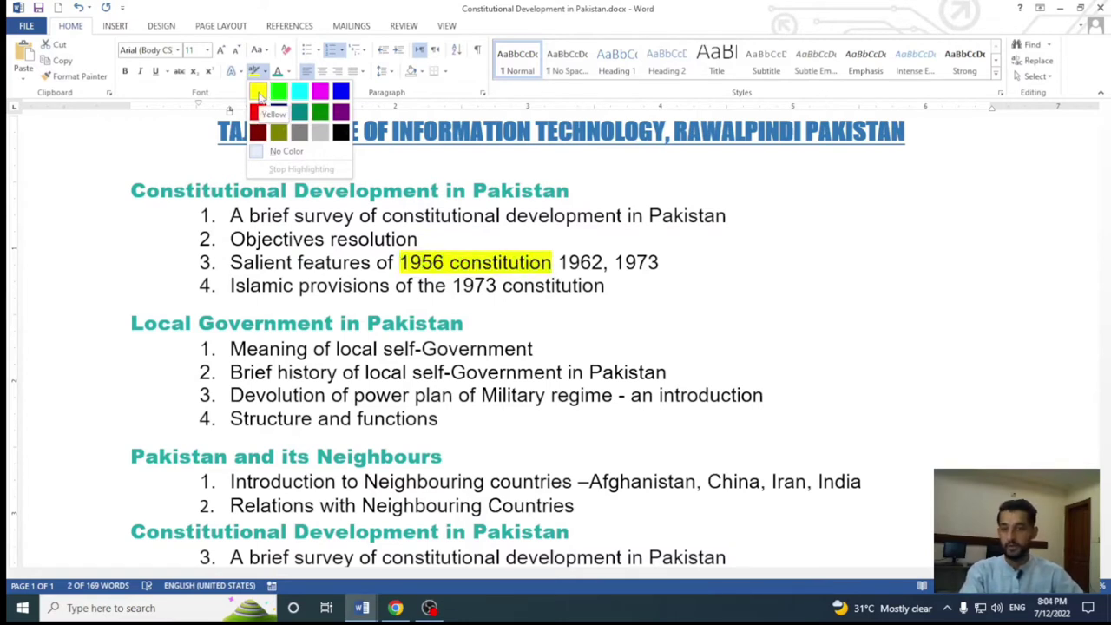
click(259, 92)
click(501, 284)
Step: Reselect '1956 constitution' in item 3 word by word
ctrl+scroll(607, 383, down, 3)
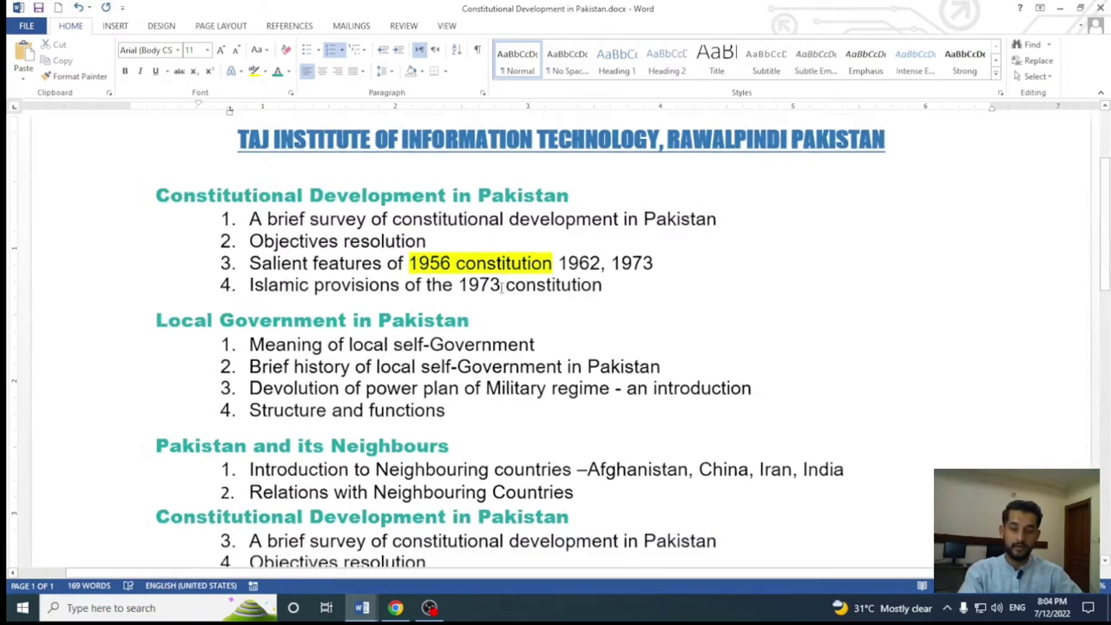
ctrl+scroll(608, 383, up, 2)
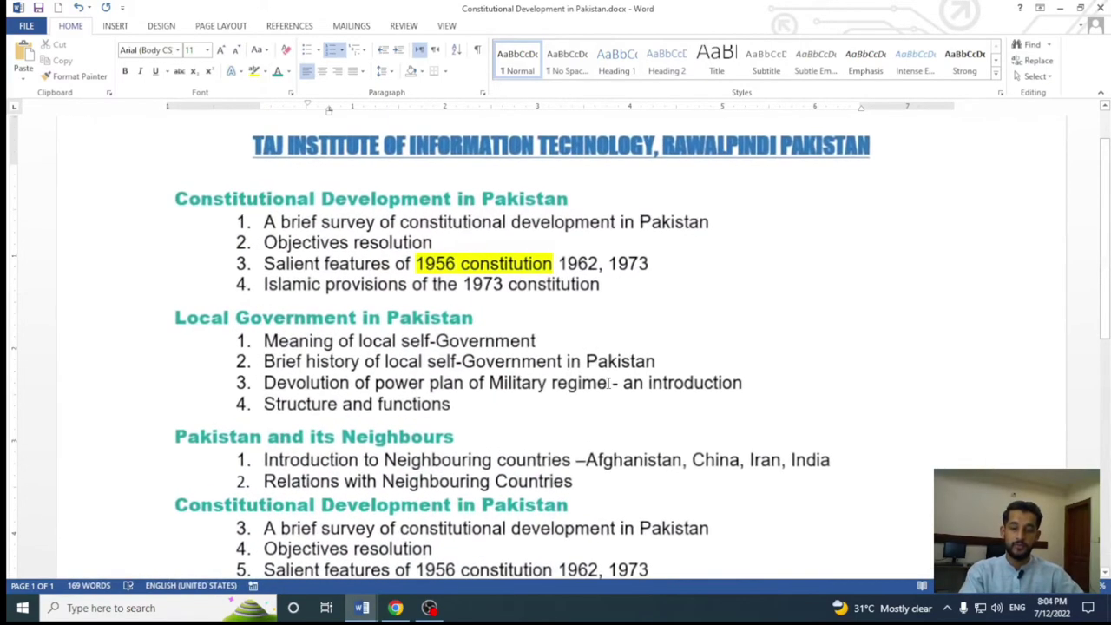
mouse_move(263, 221)
mouse_down()
mouse_move(330, 242)
mouse_move(263, 221)
mouse_up()
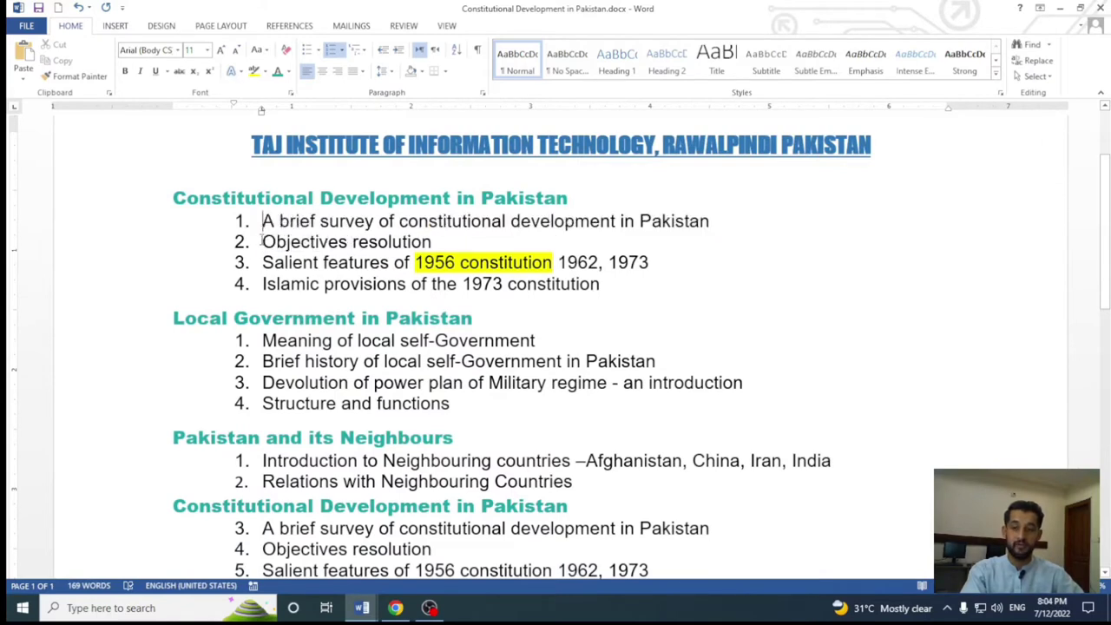
key(Right)
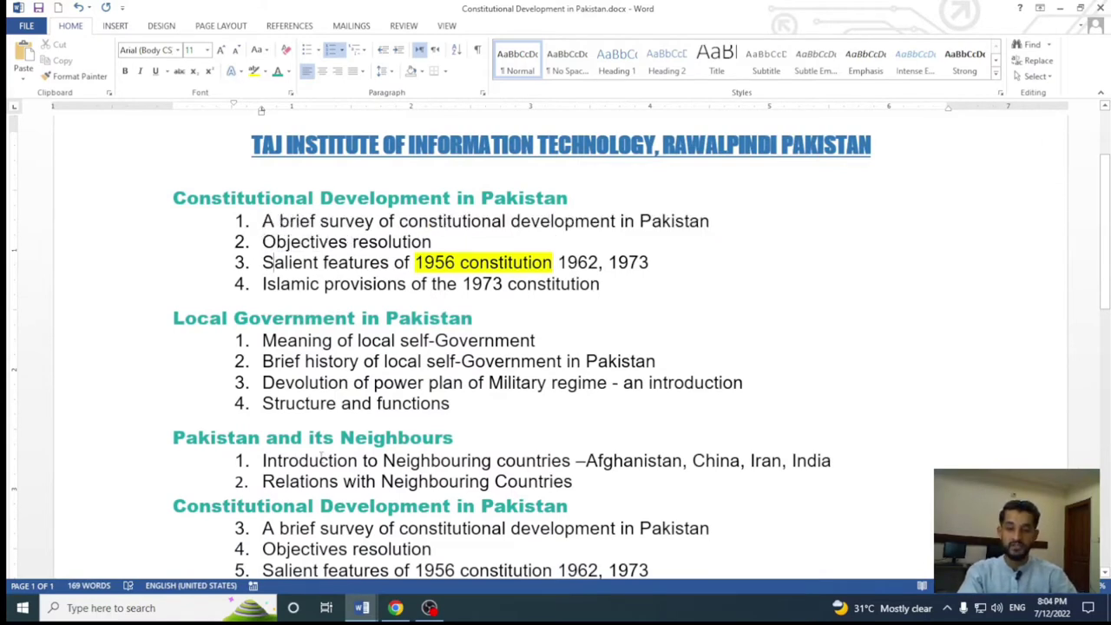
key(ctrl+shift+Right)
key(ctrl+shift+Right)
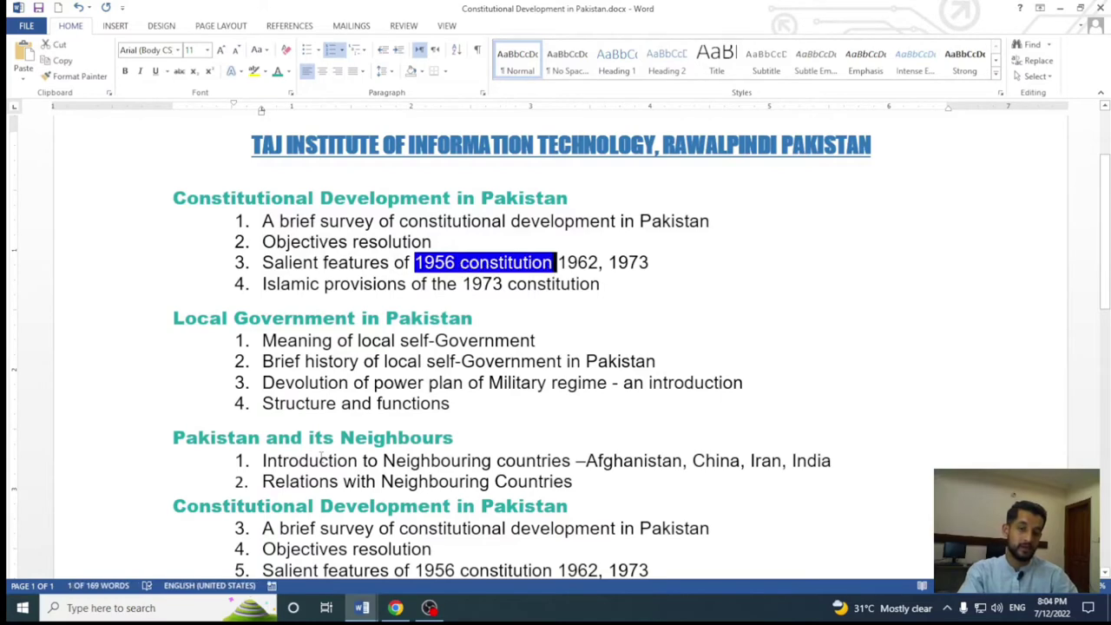
Step: Highlight 'Introduction to Neighbouring countries –Afghanistan, China, Iran, India' in yellow
scroll(571, 354, down, 5)
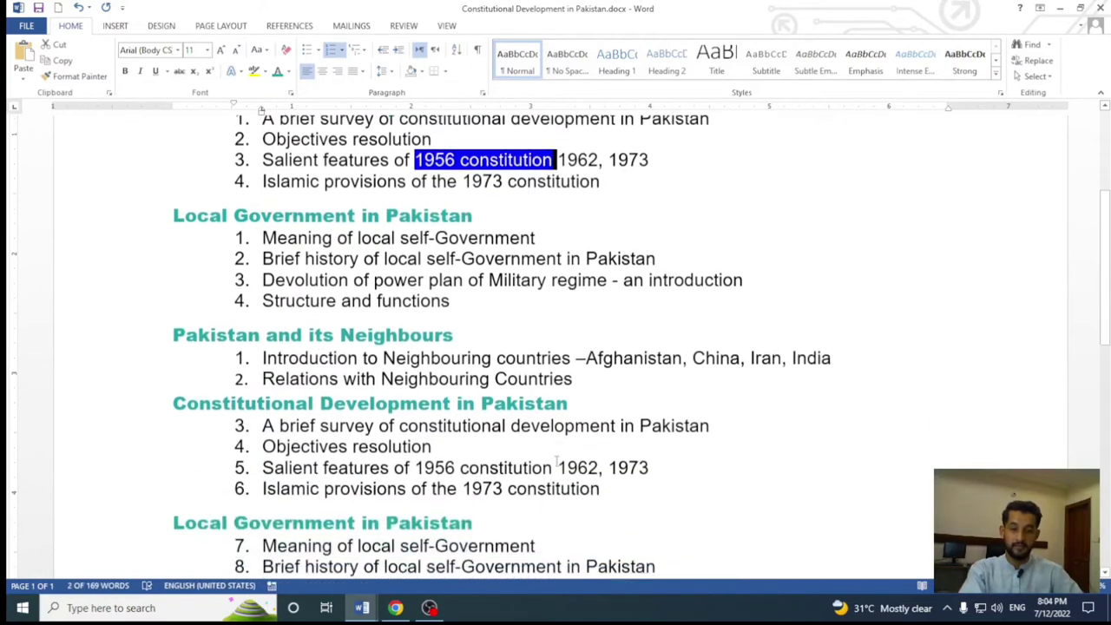
scroll(571, 354, down, 3)
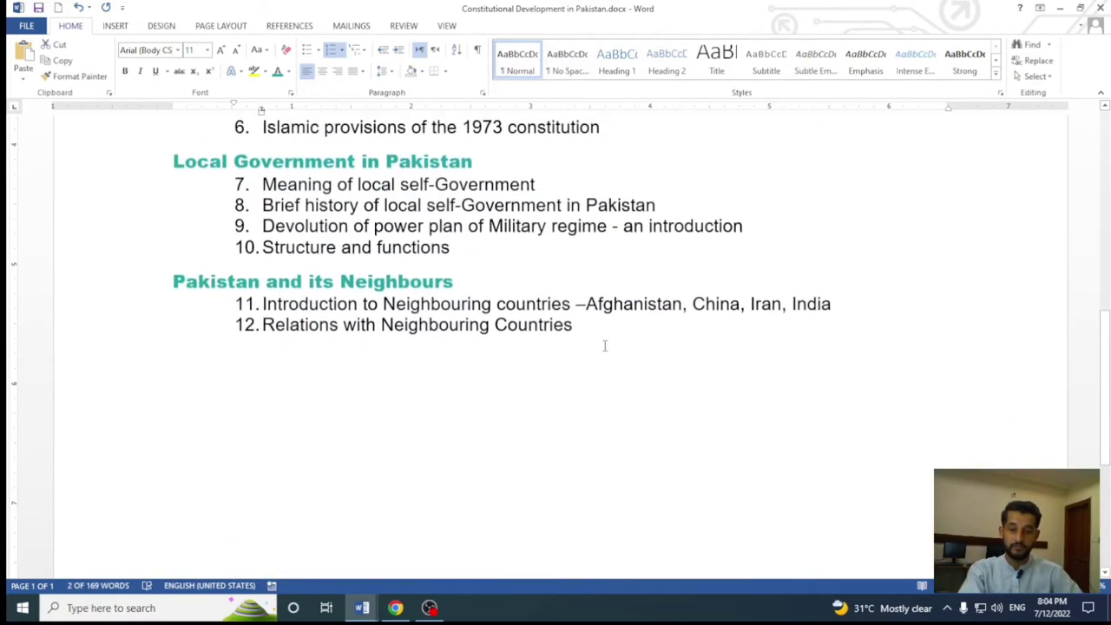
scroll(603, 345, up, 4)
scroll(437, 253, up, 2)
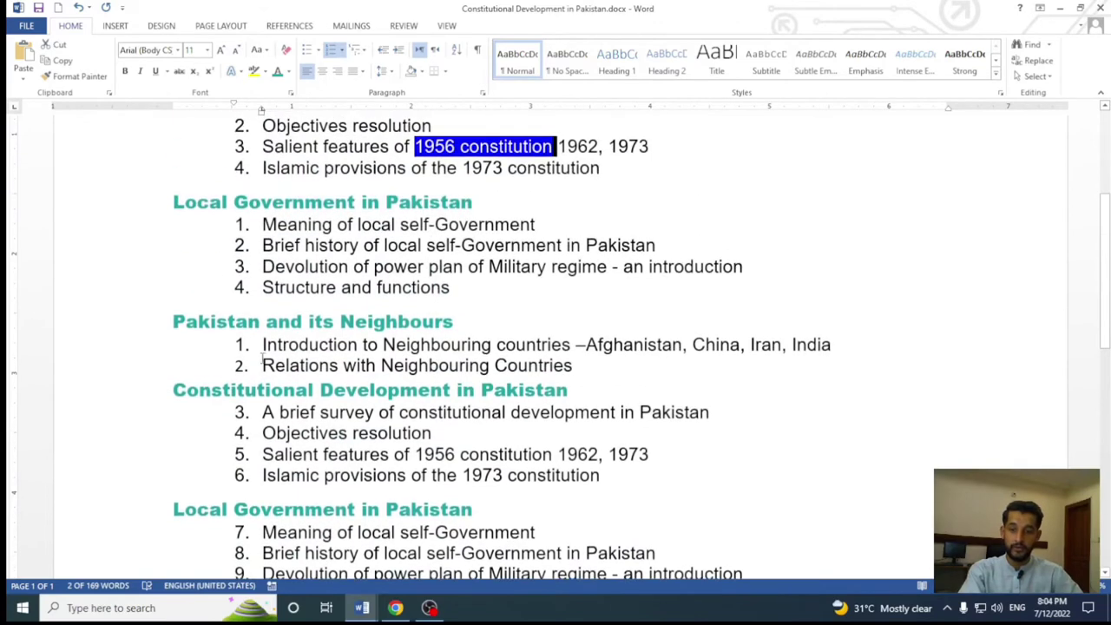
mouse_move(262, 344)
mouse_down()
mouse_move(639, 359)
mouse_move(842, 348)
mouse_up()
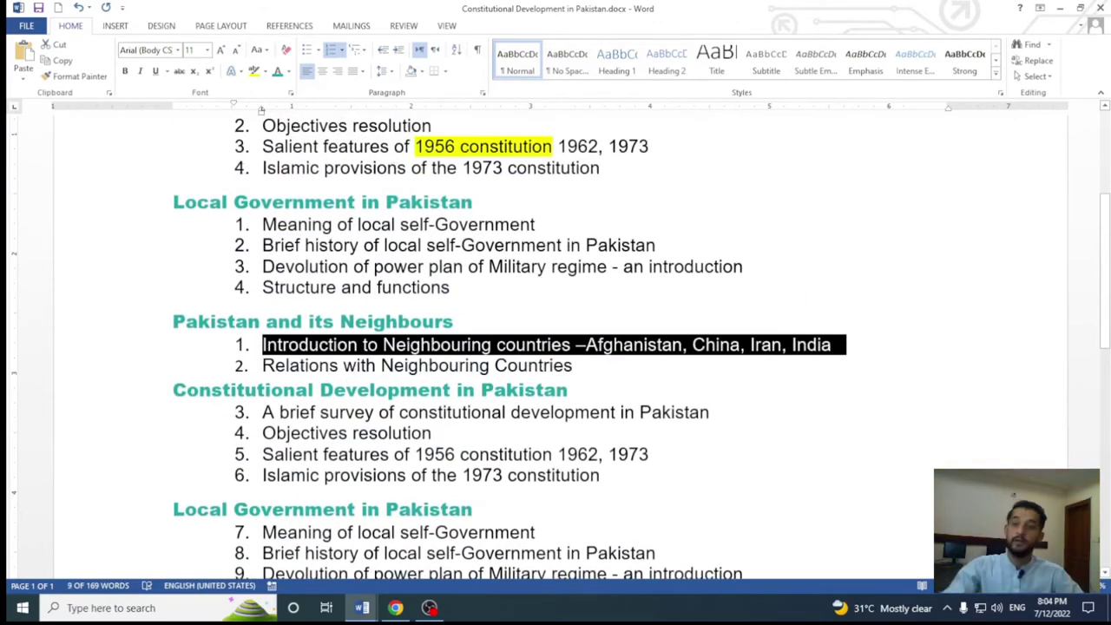
click(255, 71)
click(582, 438)
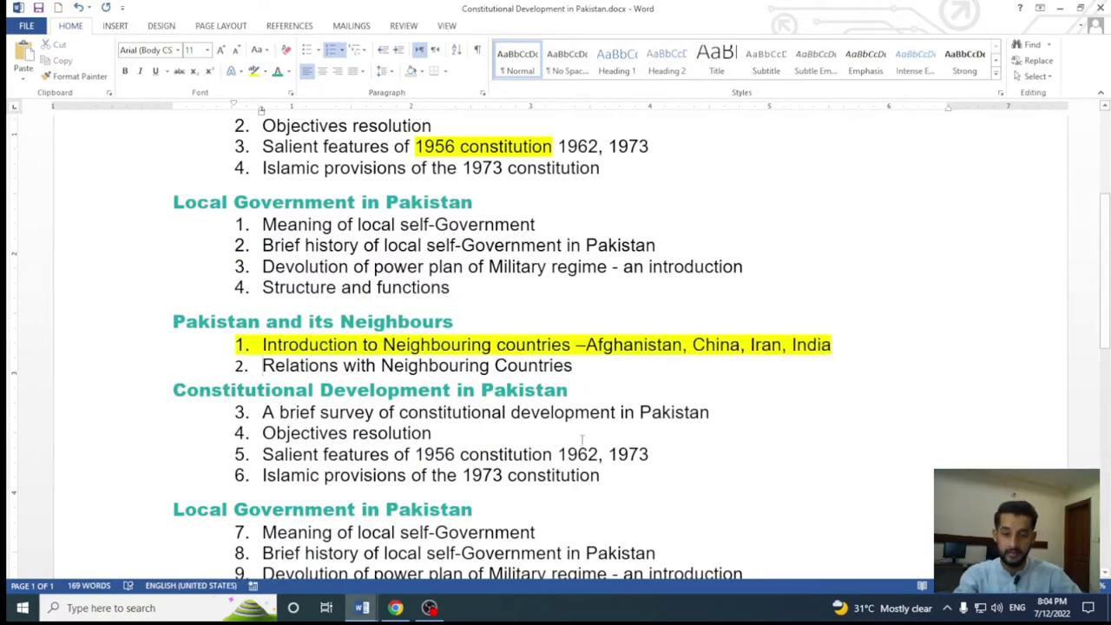
scroll(582, 439, down, 4)
scroll(581, 439, up, 5)
scroll(578, 426, up, 3)
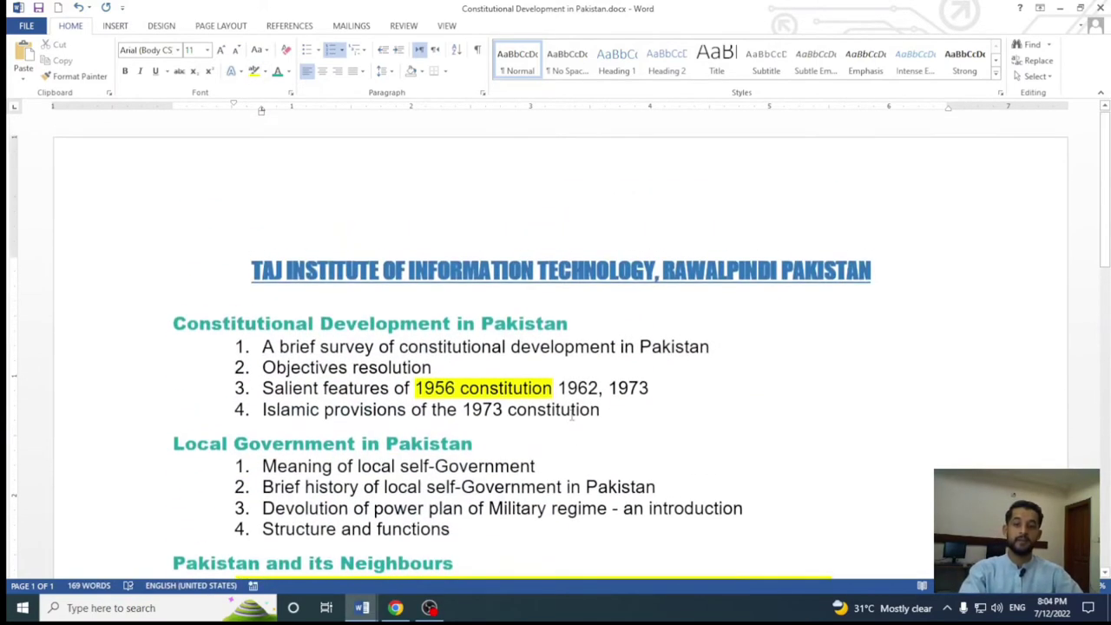
scroll(572, 415, down, 4)
scroll(590, 391, down, 1)
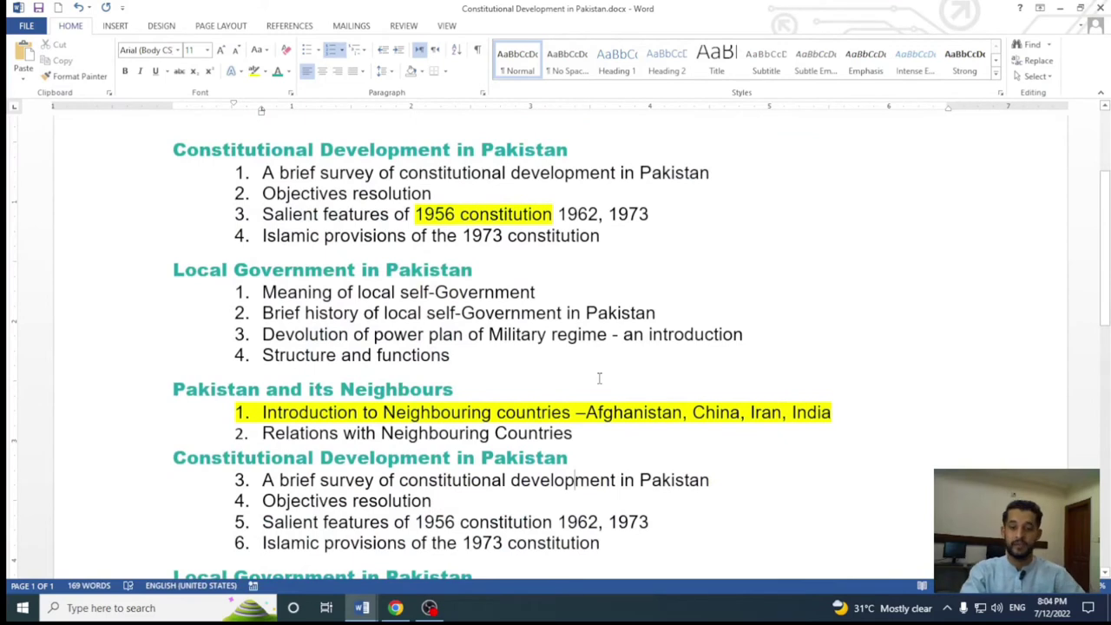
scroll(599, 378, up, 3)
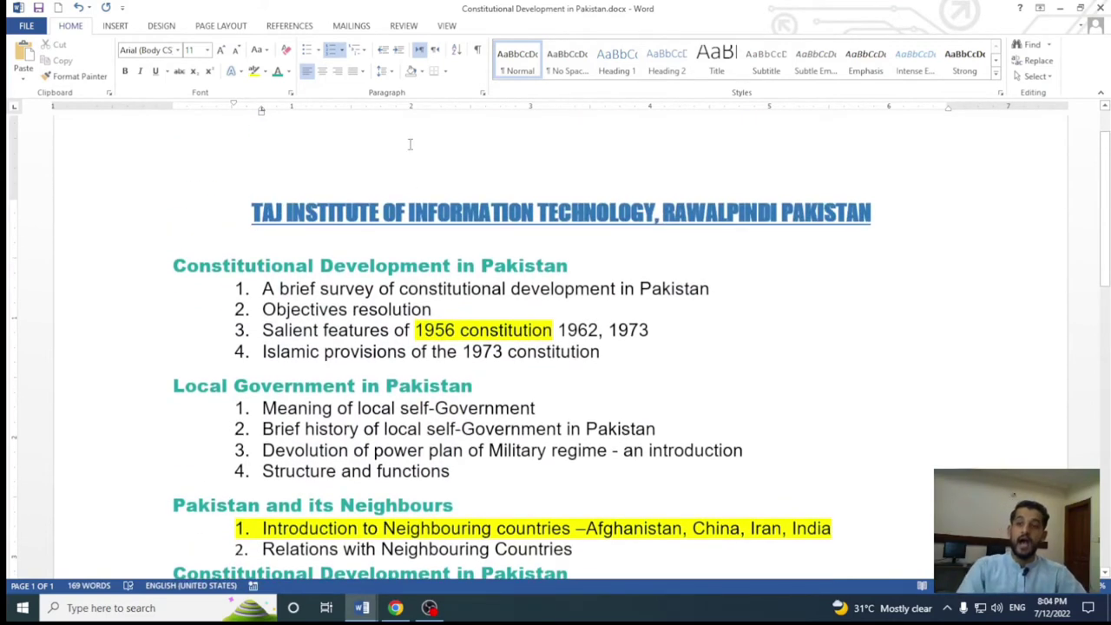
click(242, 73)
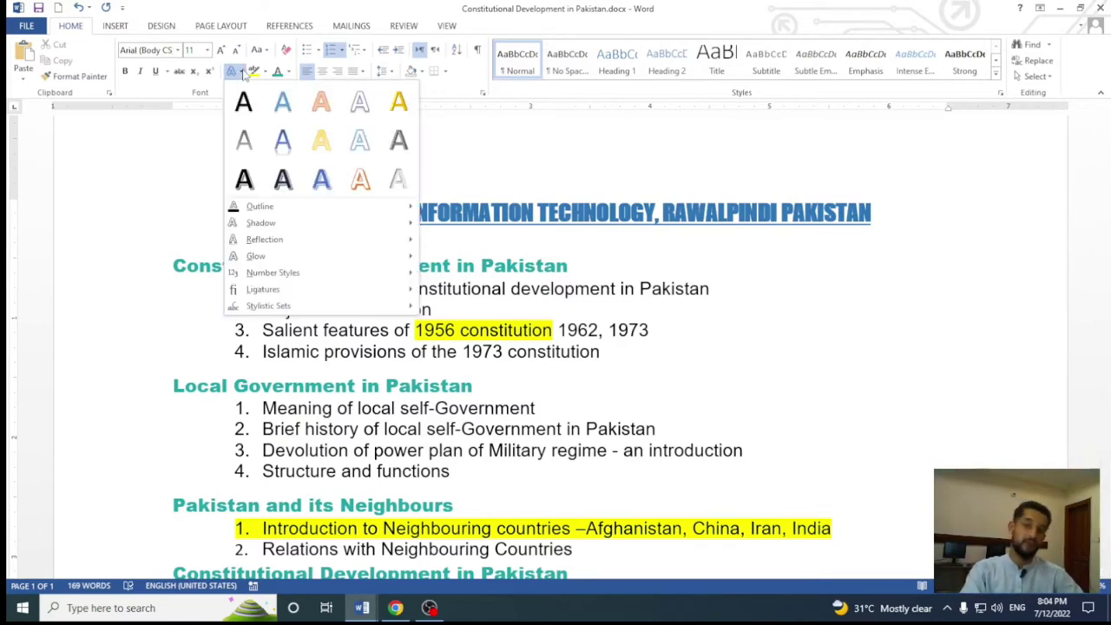
click(191, 143)
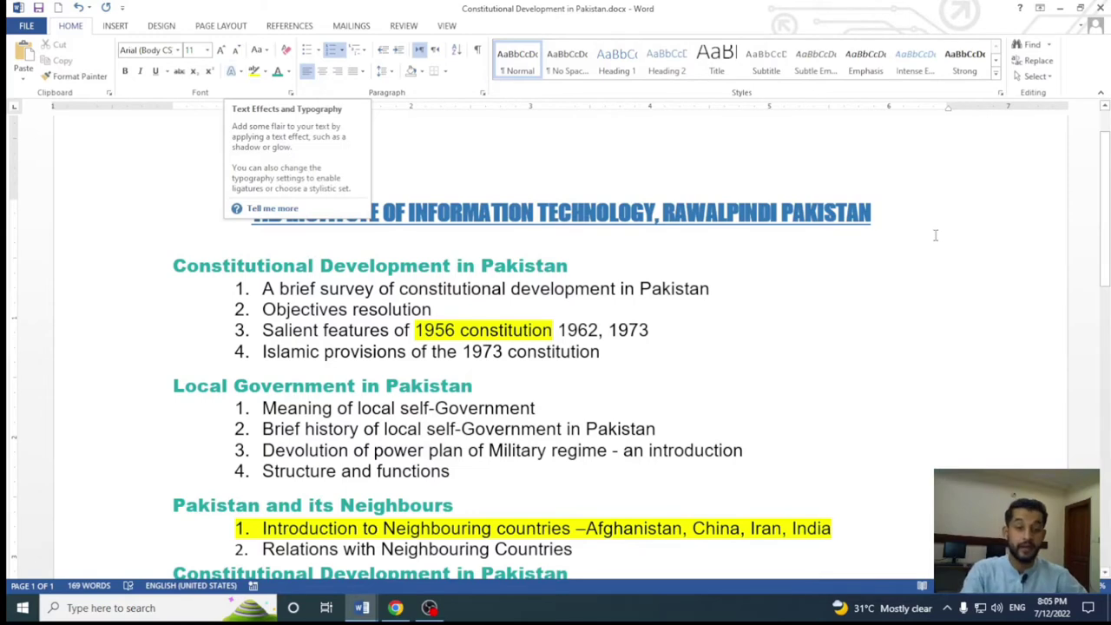
Step: Apply the Fill - White, Outline - Accent 2, Hard Shadow text effect to the TAJ INSTITUTE title
click(881, 212)
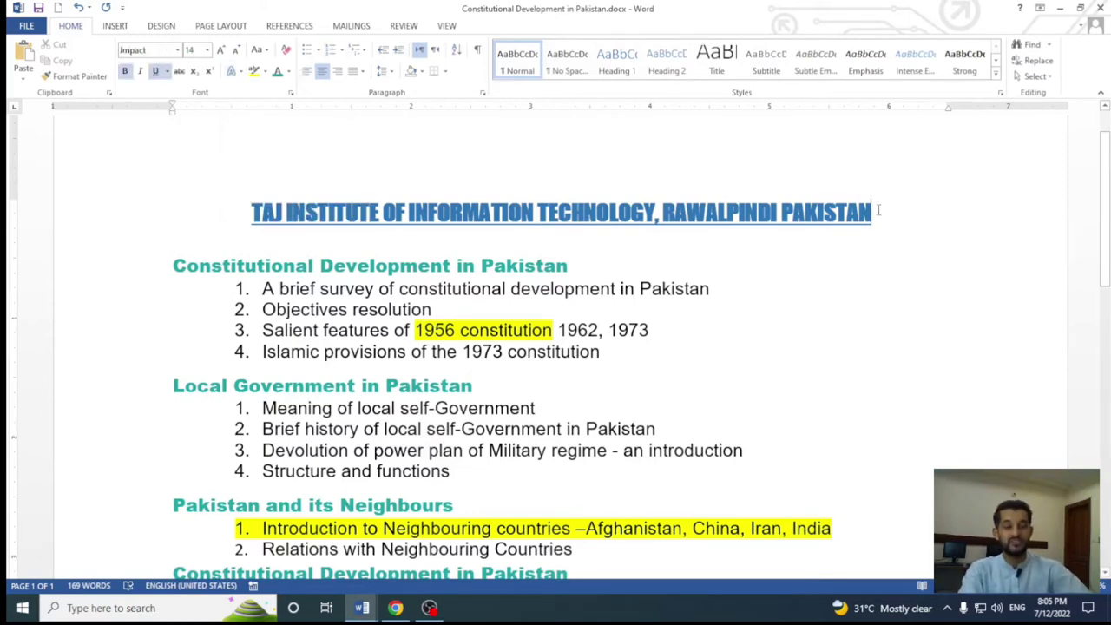
triple_click(879, 210)
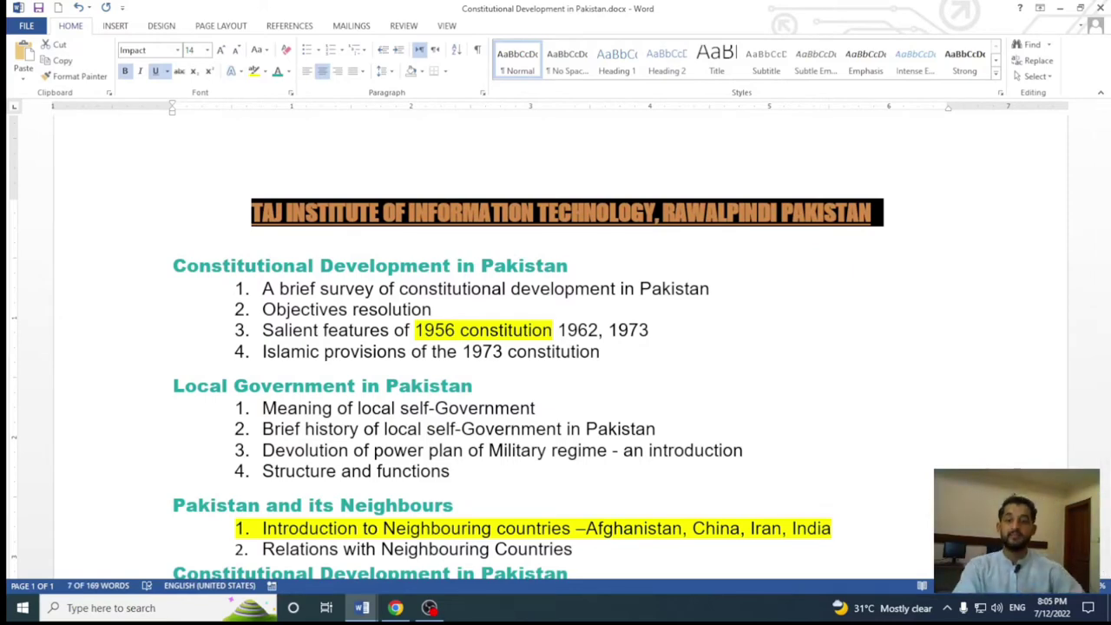
ctrl+scroll(429, 230, up, 3)
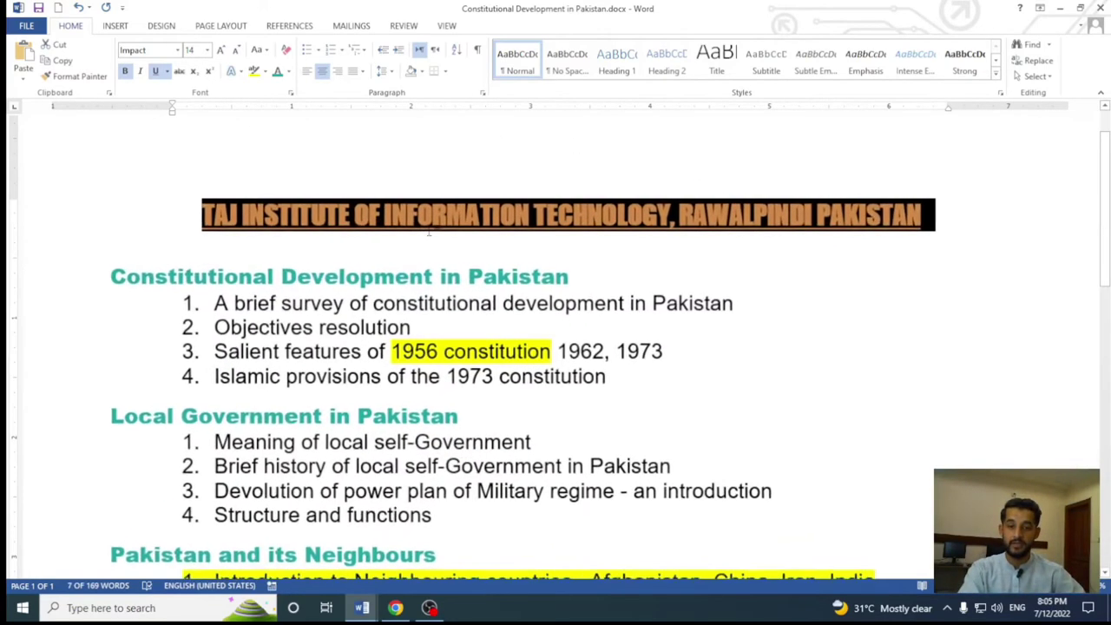
click(242, 72)
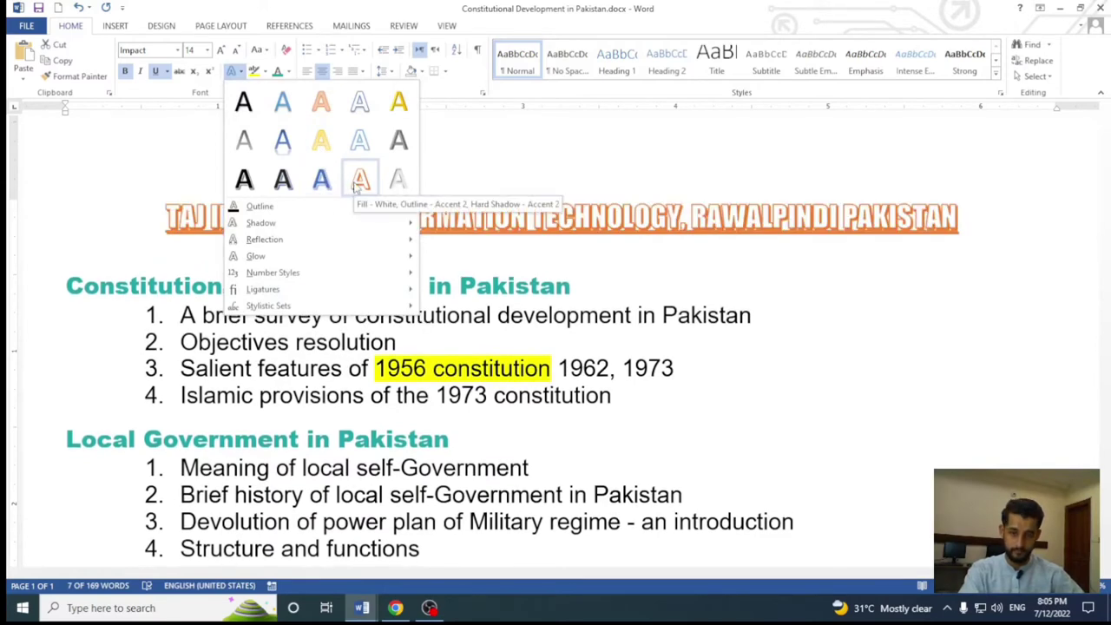
click(360, 180)
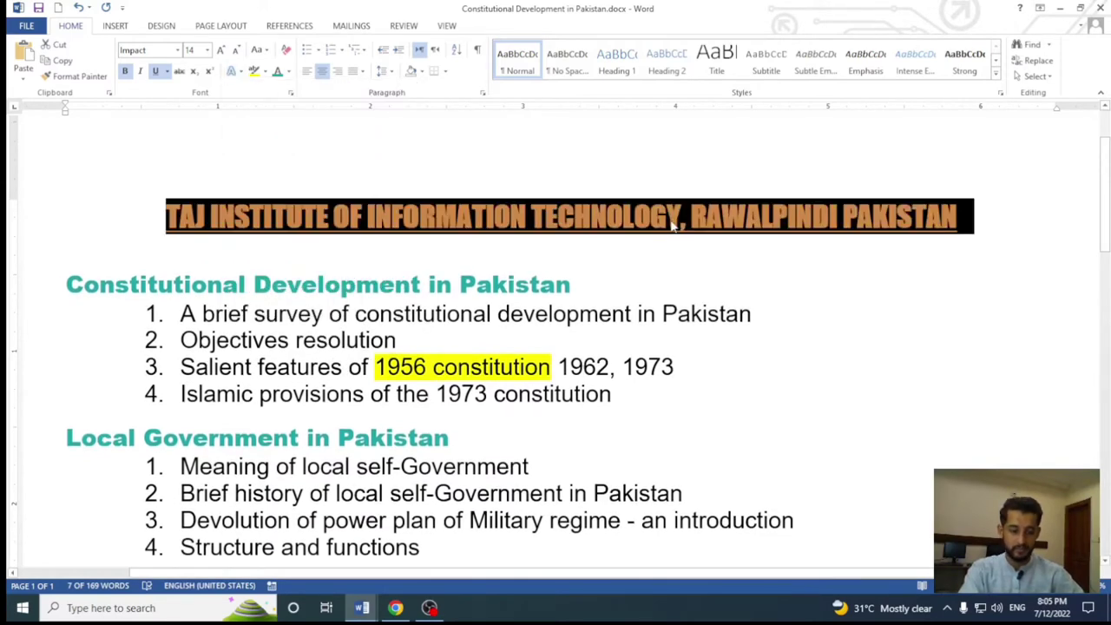
click(672, 224)
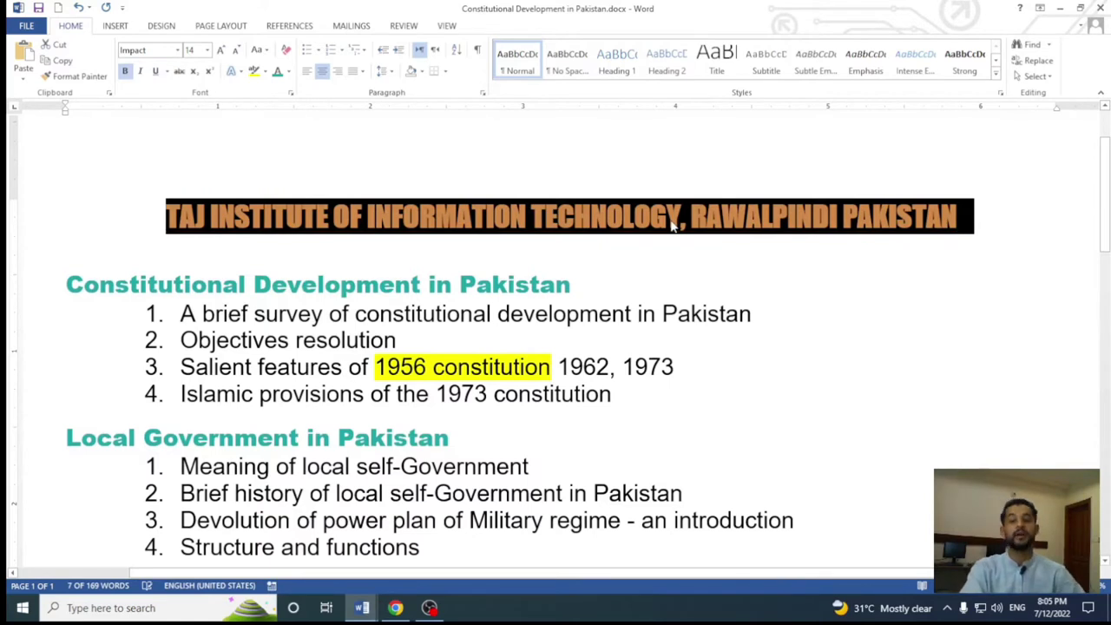
Step: Reapply the same effect, then undo and redo it to compare the title
click(233, 71)
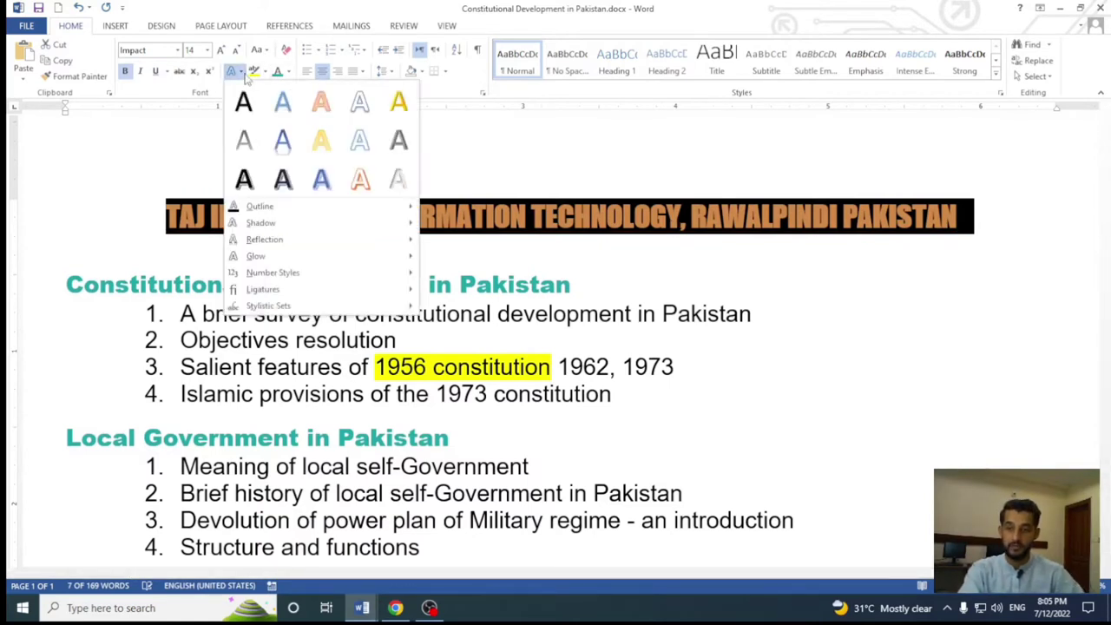
click(360, 179)
click(691, 252)
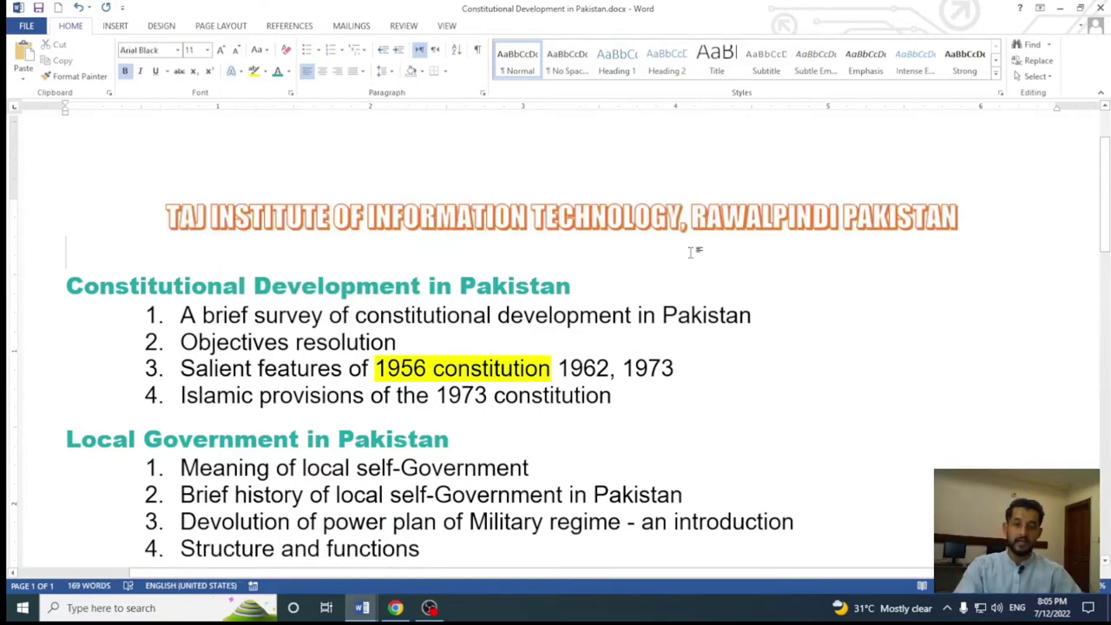
key(ctrl+z)
click(692, 252)
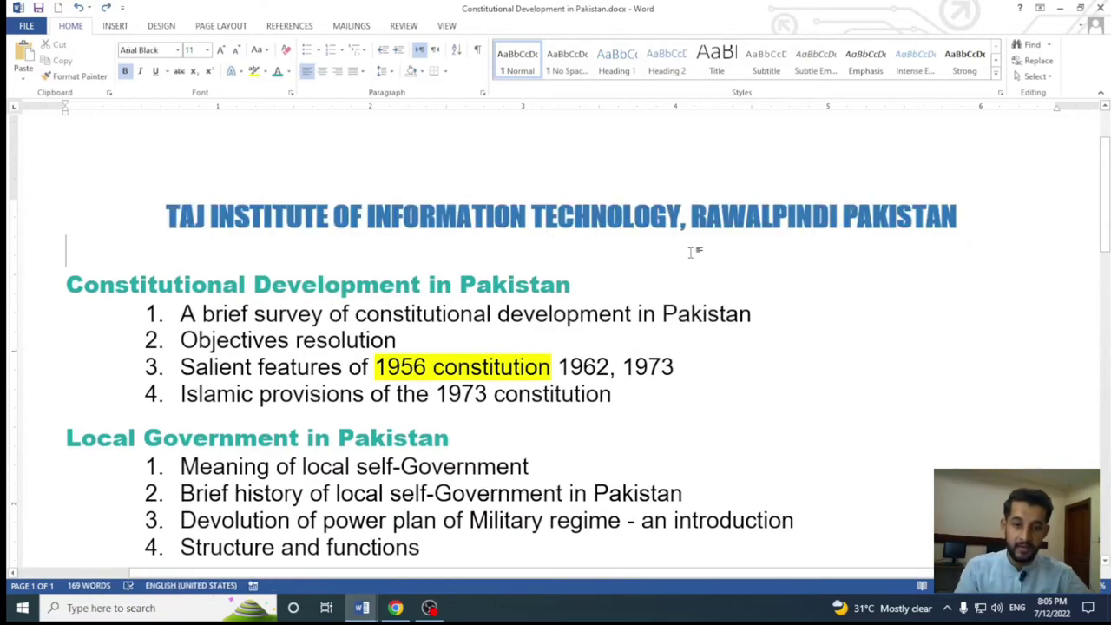
key(ctrl+y)
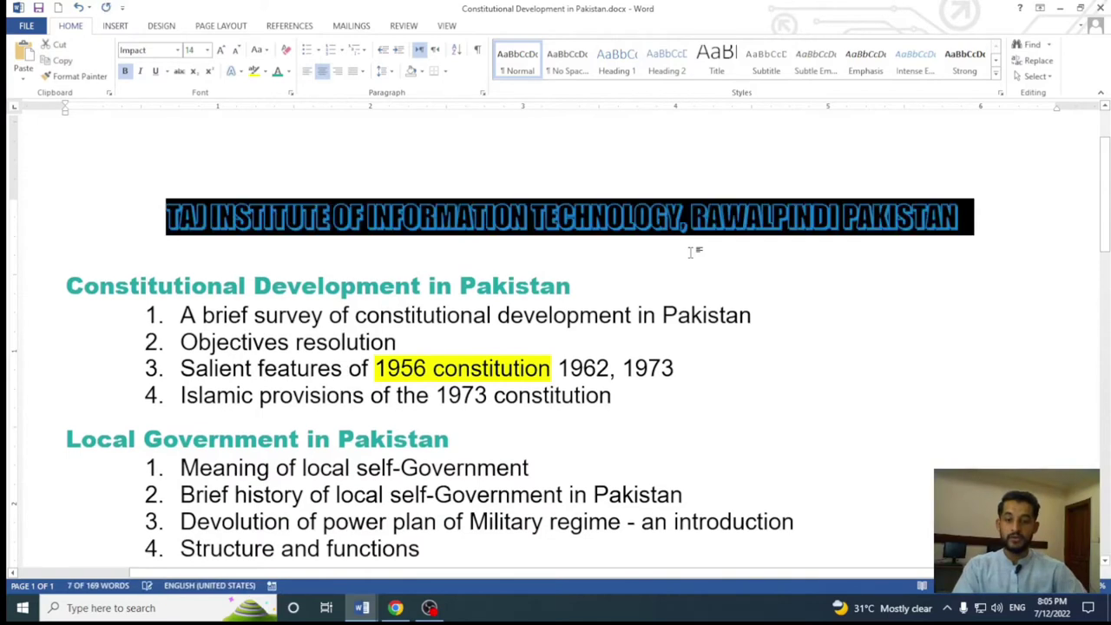
click(691, 252)
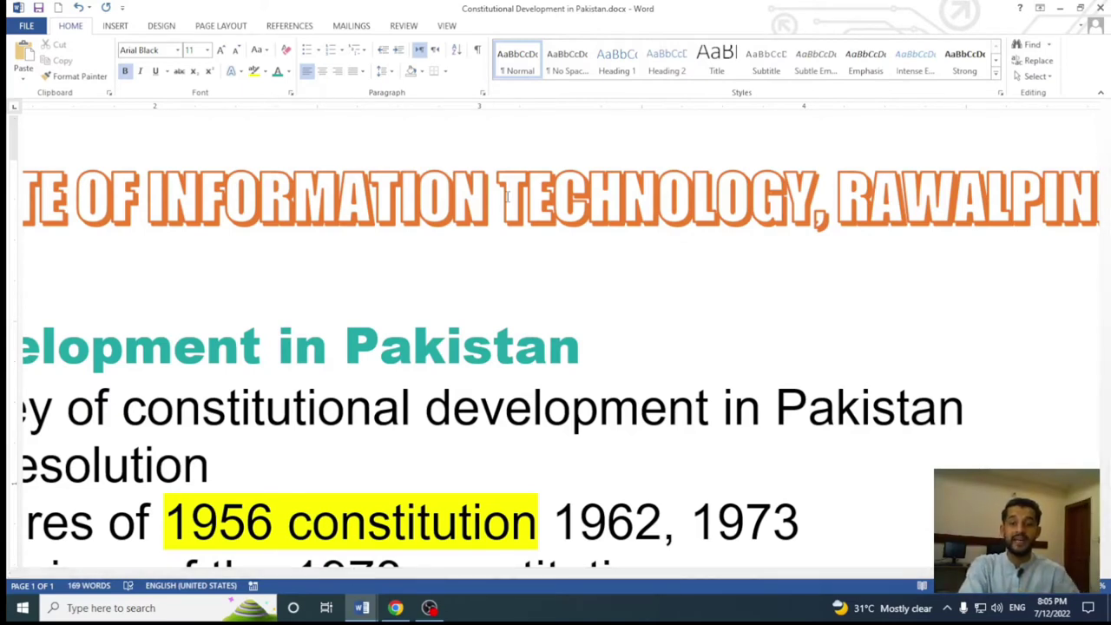
Step: Return to the TAJ INSTITUTE banner and select its whole line
ctrl+scroll(508, 196, down, 1)
ctrl+scroll(508, 197, down, 1)
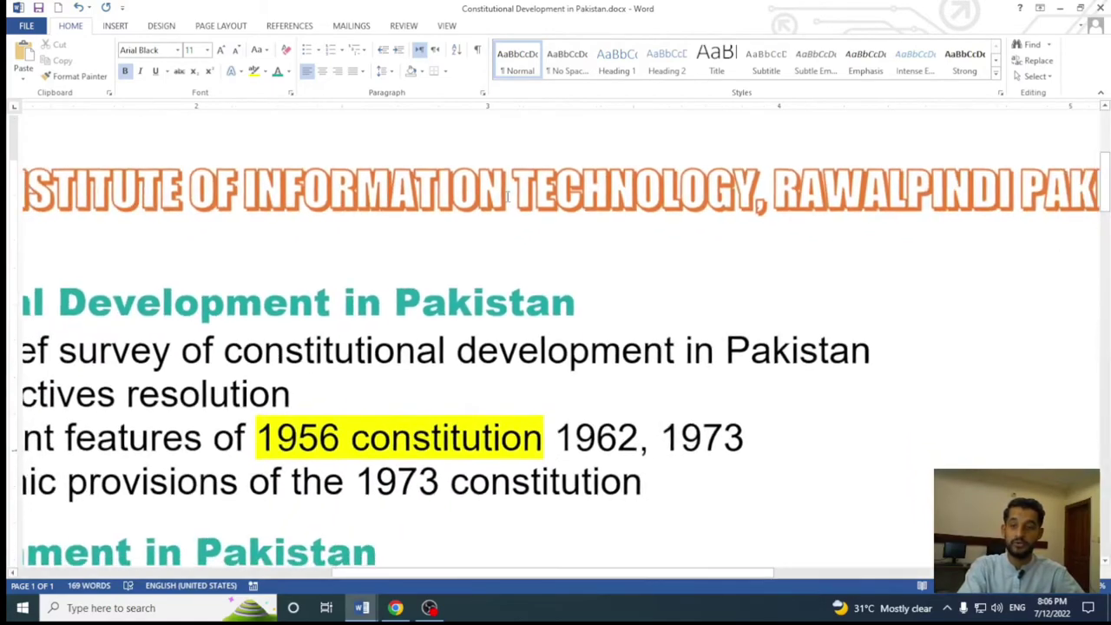
ctrl+scroll(508, 196, down, 1)
ctrl+scroll(508, 196, down, 1)
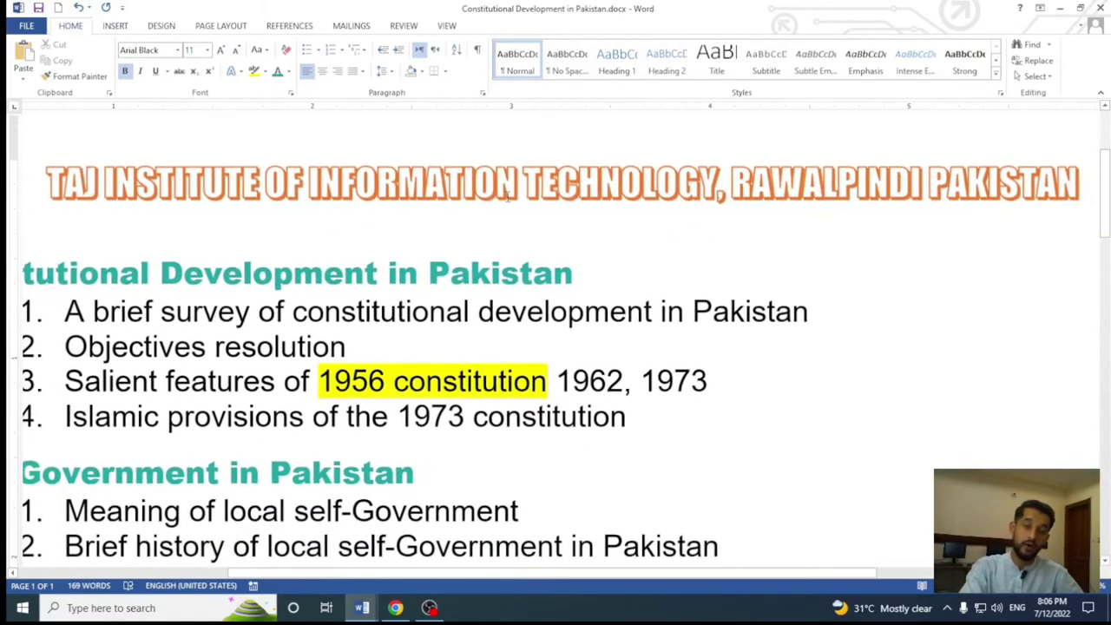
ctrl+scroll(507, 197, down, 1)
click(508, 196)
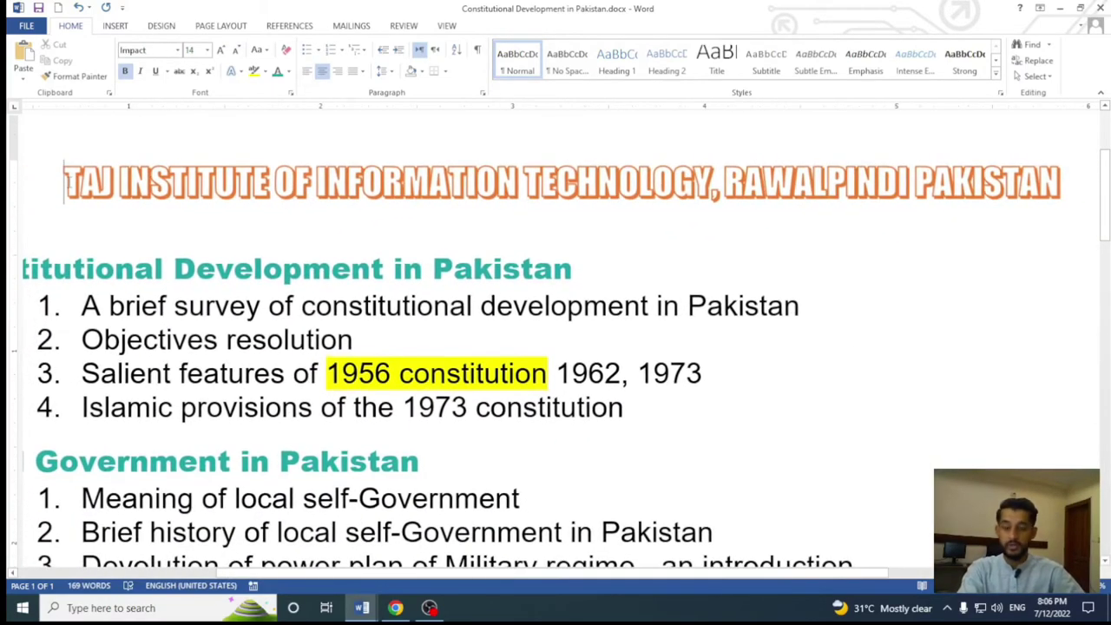
key(ctrl+a)
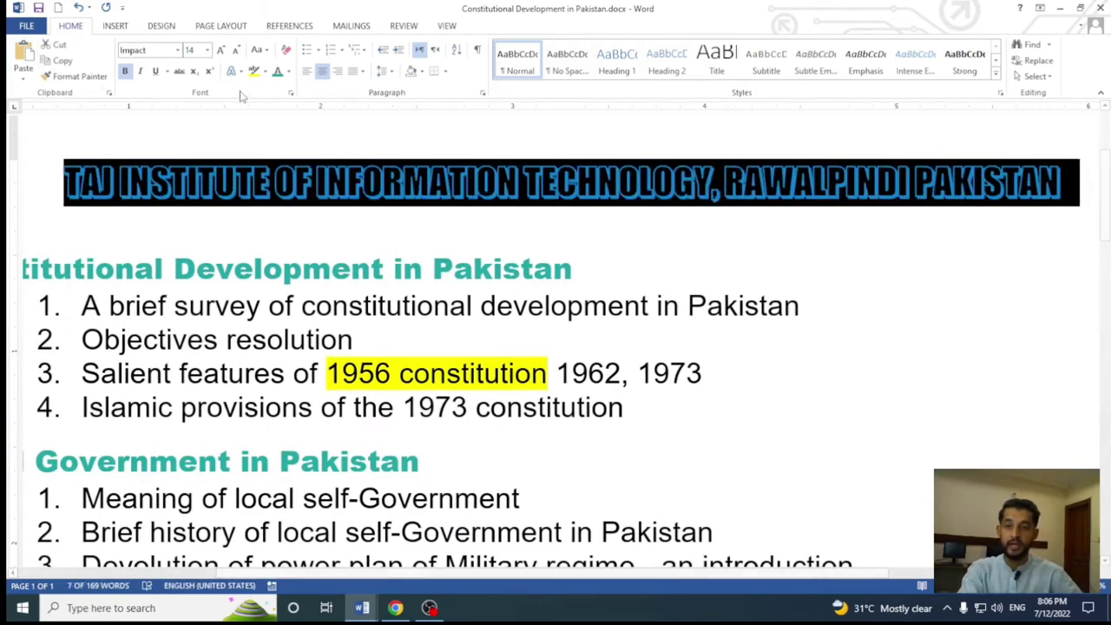
Step: Give the banner text a dark-blue text outline
click(241, 72)
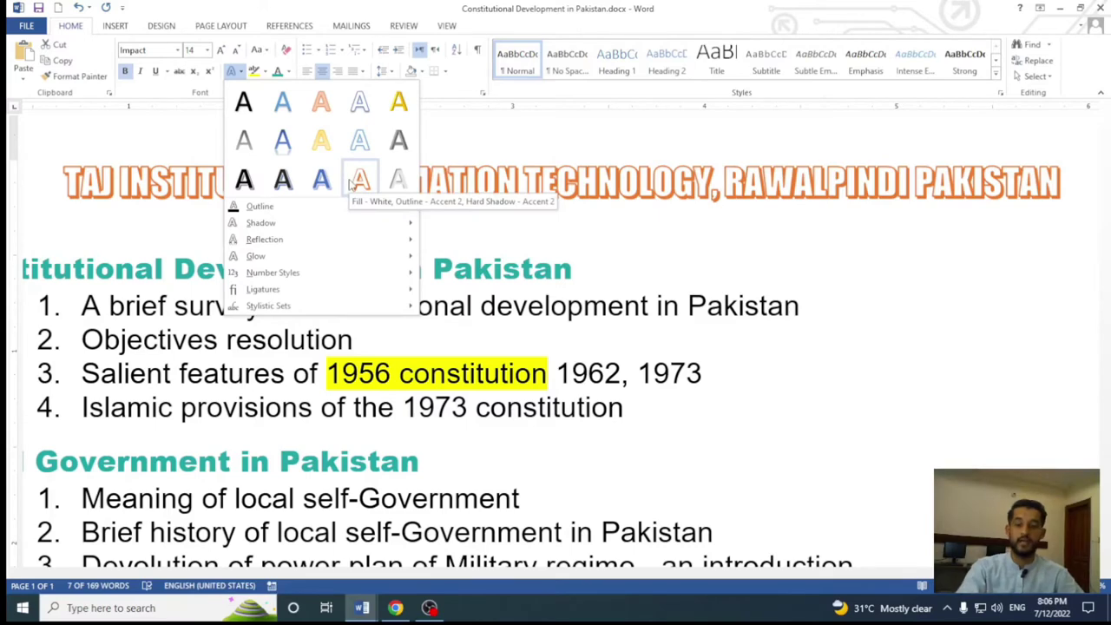
mouse_move(261, 206)
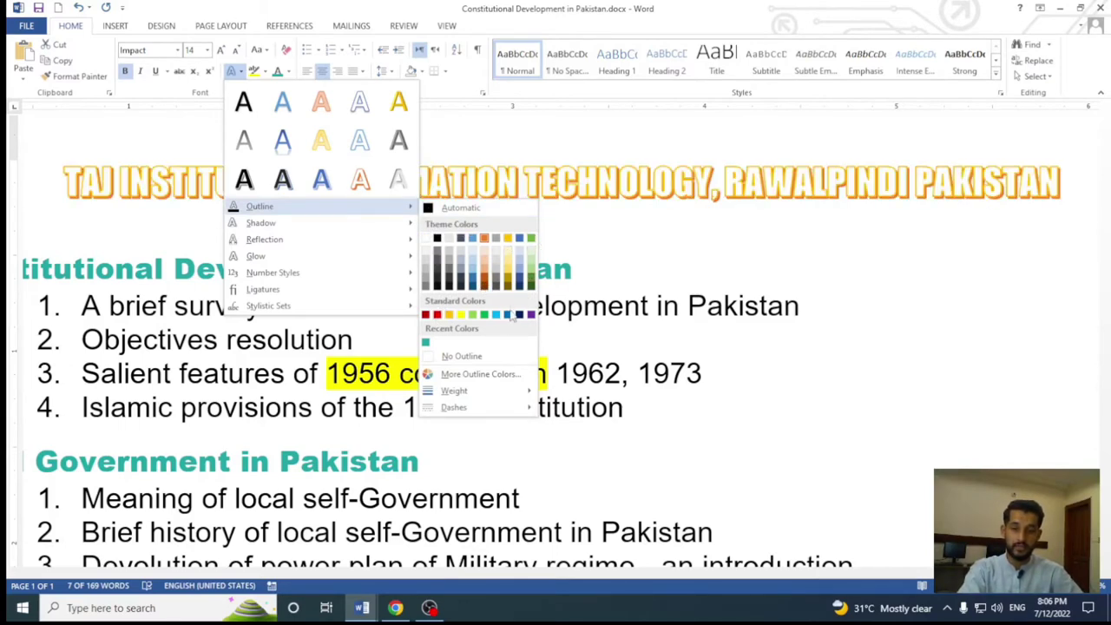
click(510, 316)
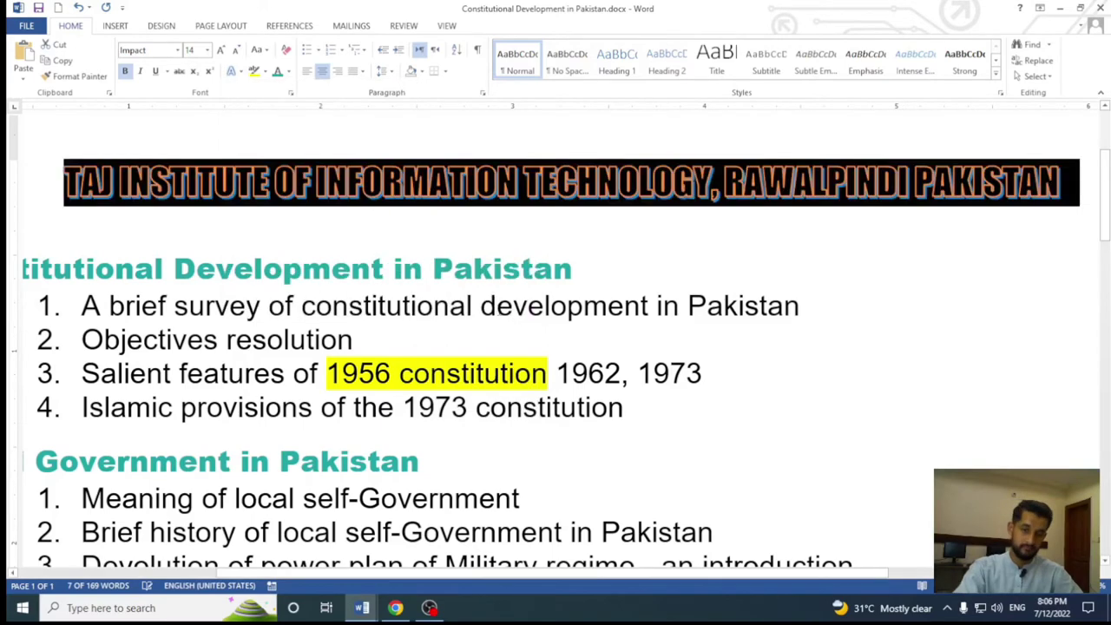
click(364, 218)
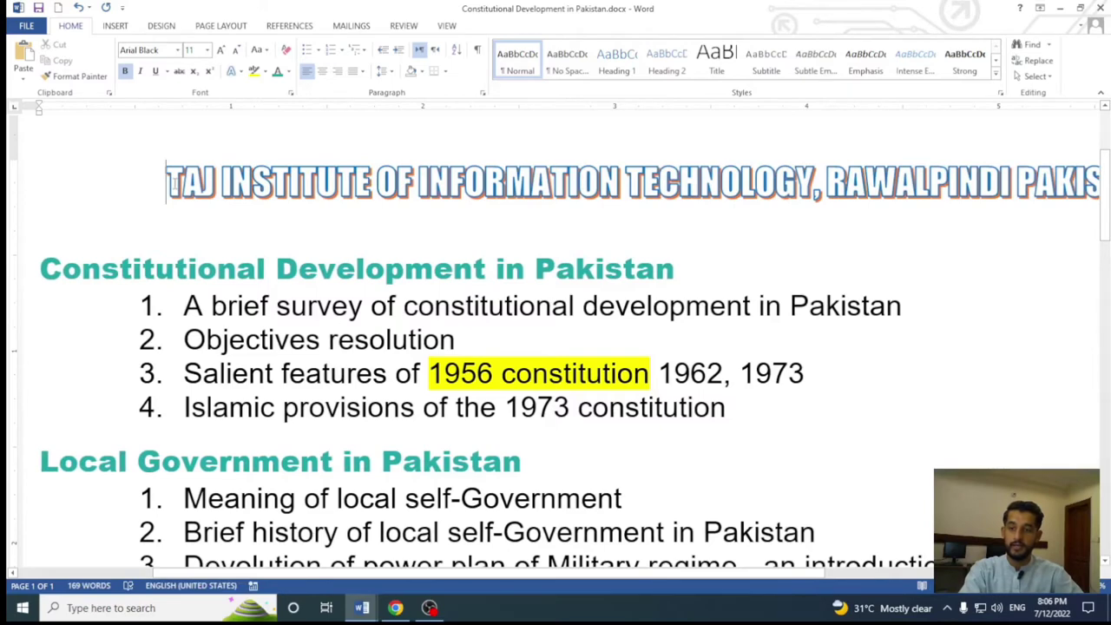
Step: Reselect the banner and change its font colour to pale grey
drag(174, 184, 1029, 196)
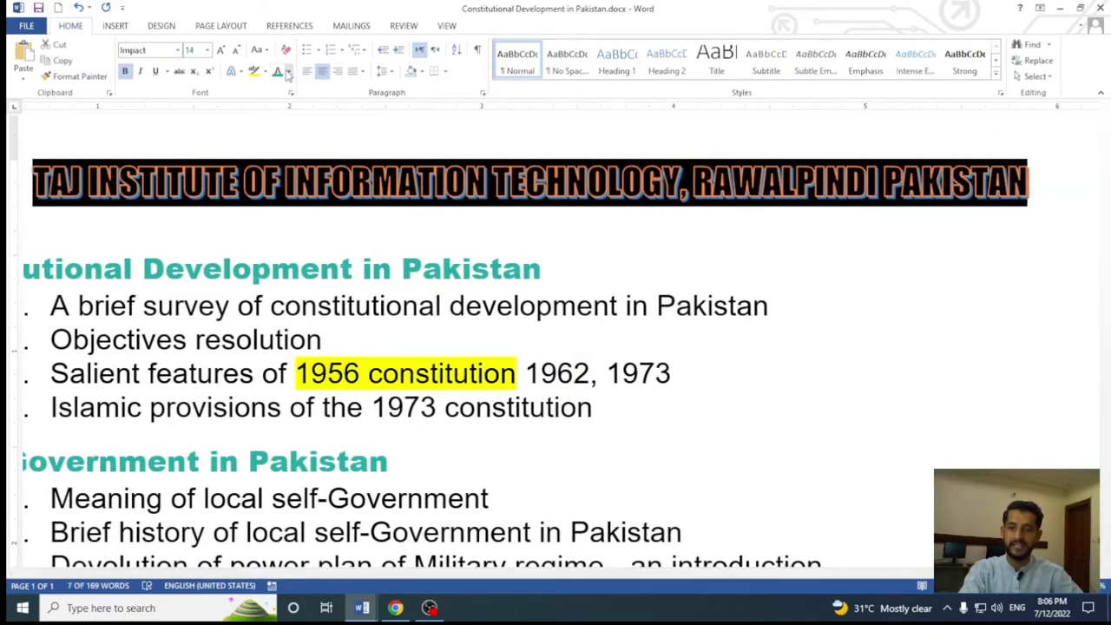
click(289, 72)
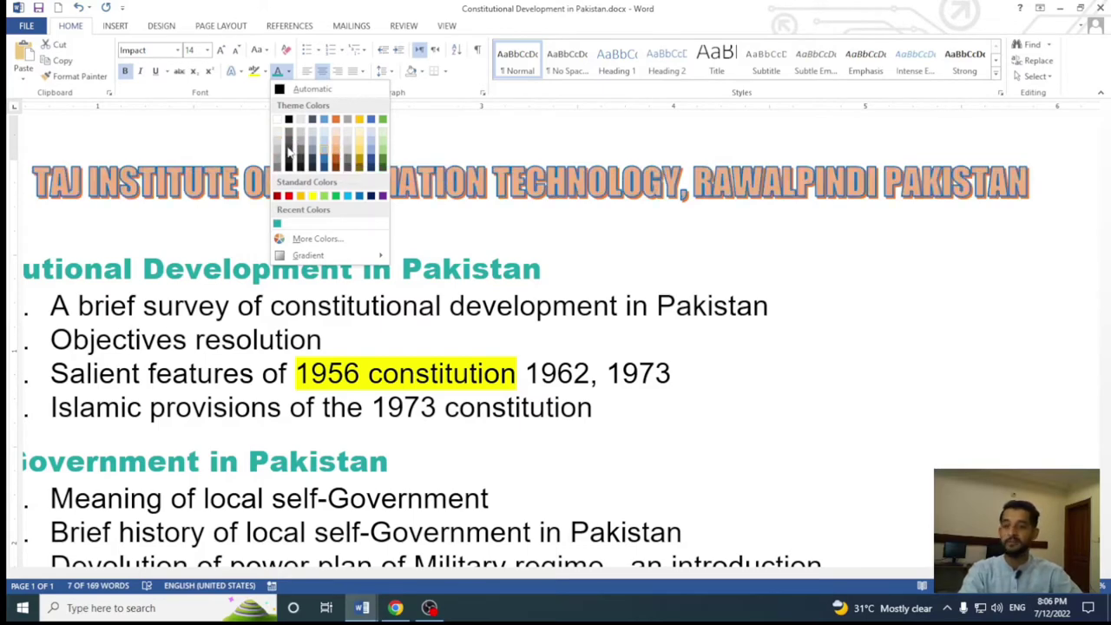
click(278, 145)
click(665, 239)
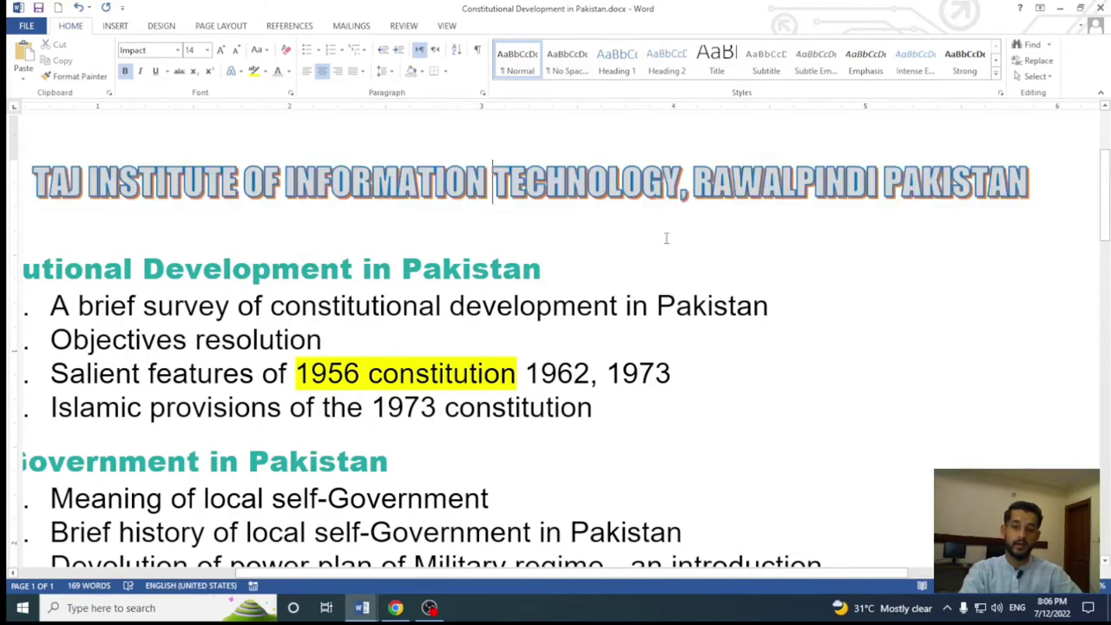
scroll(666, 237, down, 1)
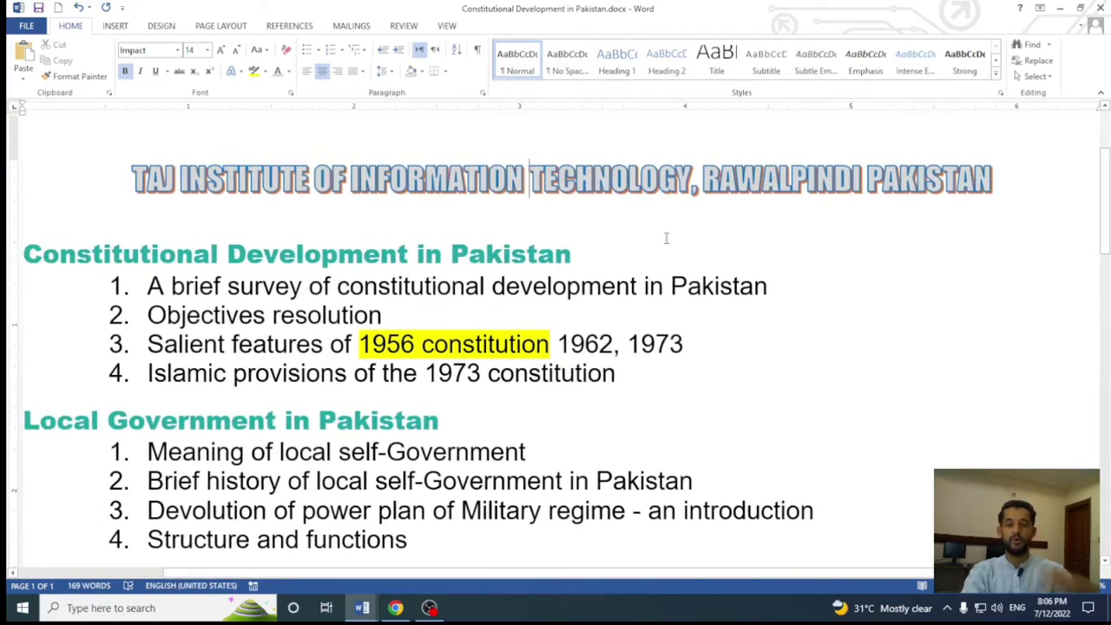
scroll(666, 238, up, 1)
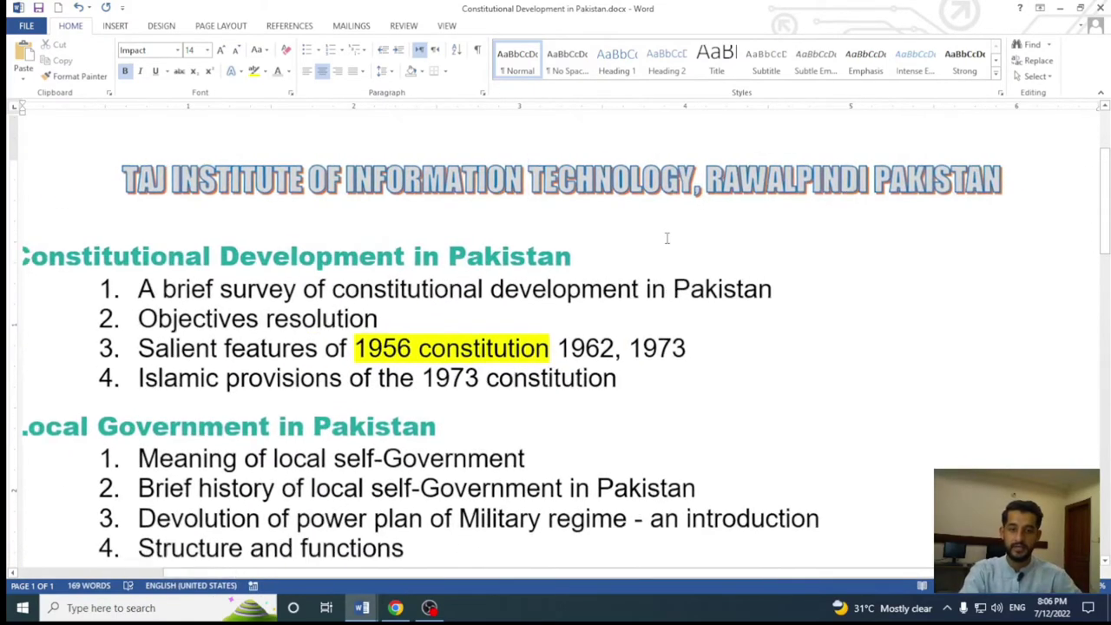
scroll(667, 240, up, 1)
scroll(667, 240, up, 1)
Step: Select the banner line with Home and Shift+End and apply a Perspective shadow beneath it
scroll(667, 239, up, 1)
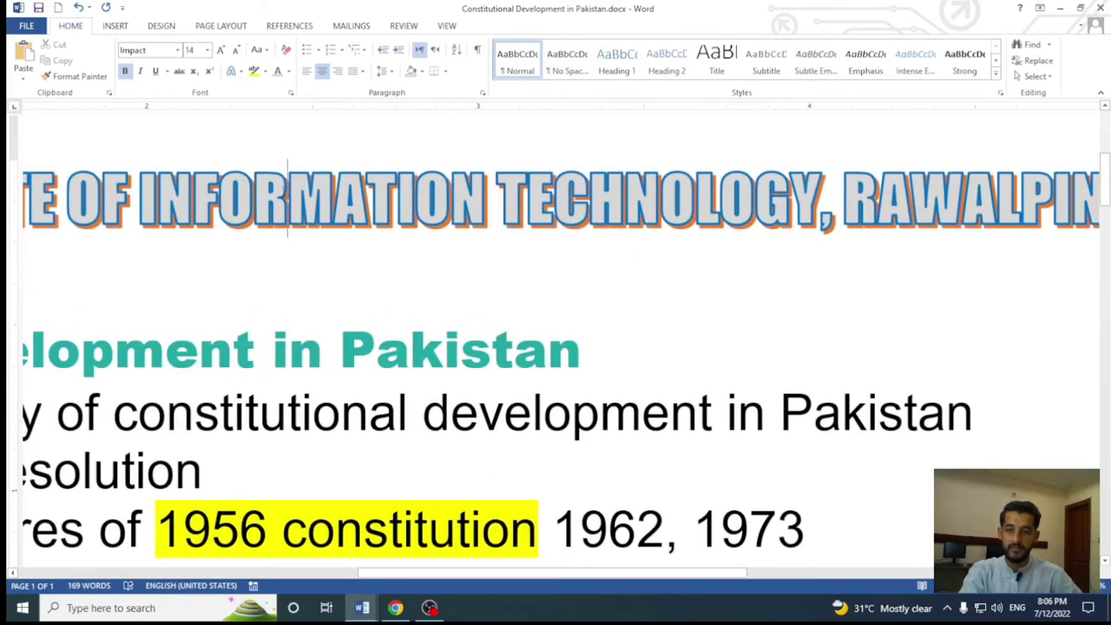
key(Home)
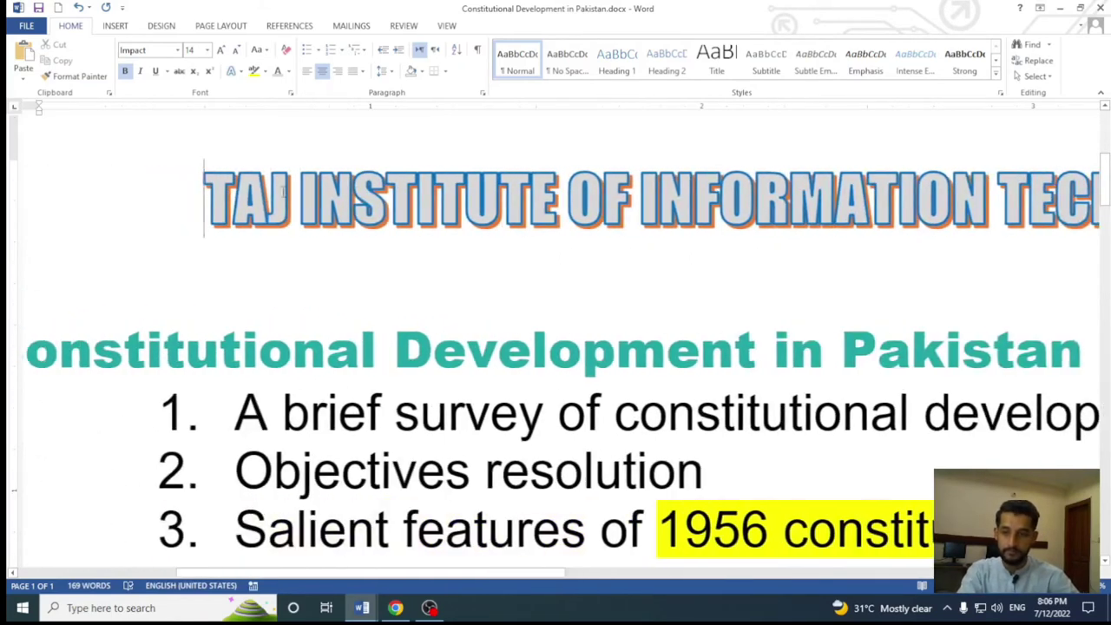
key(shift+End)
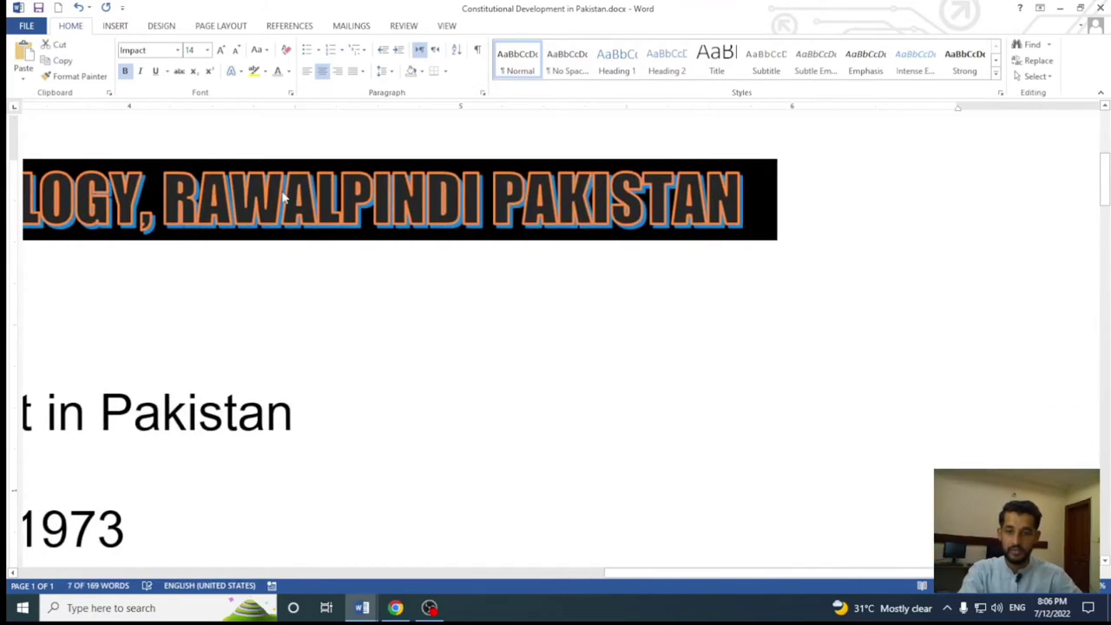
click(242, 72)
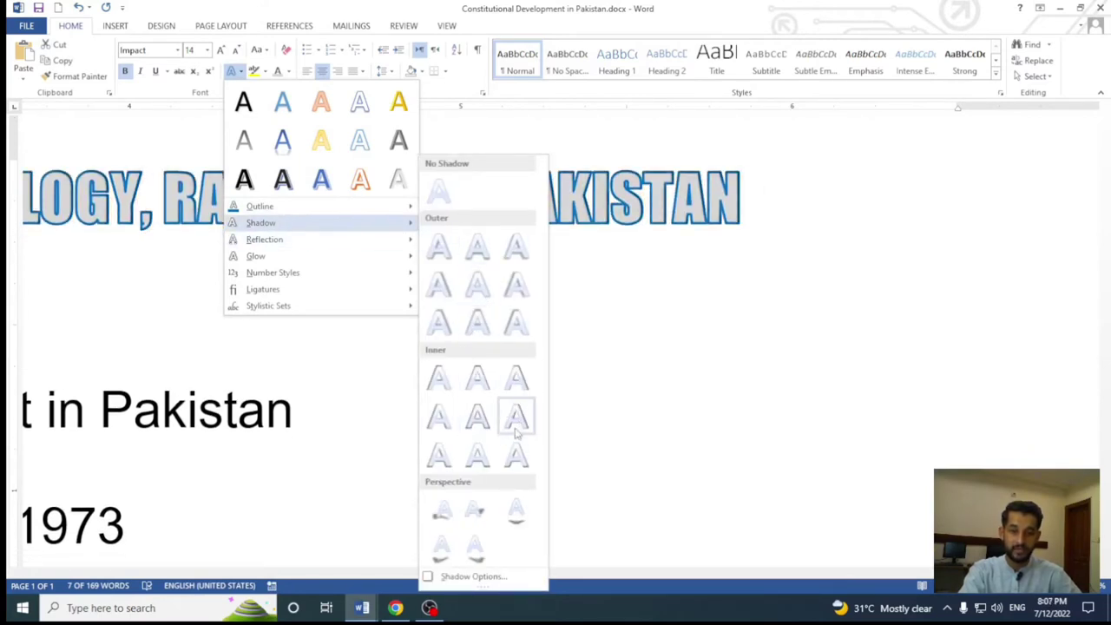
click(477, 543)
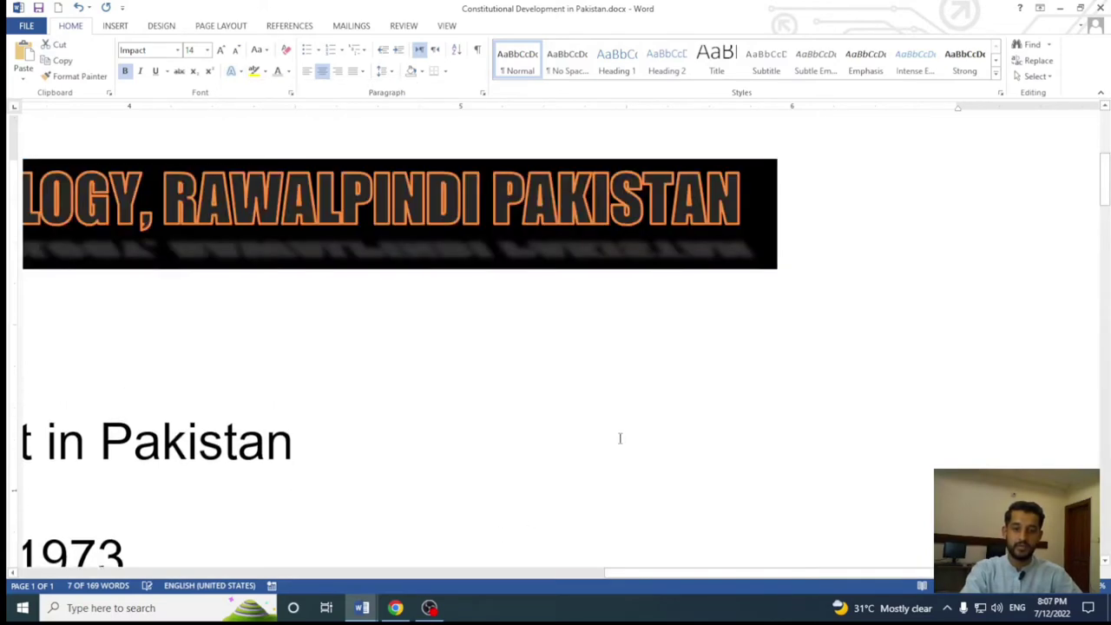
click(660, 374)
scroll(660, 374, down, 2)
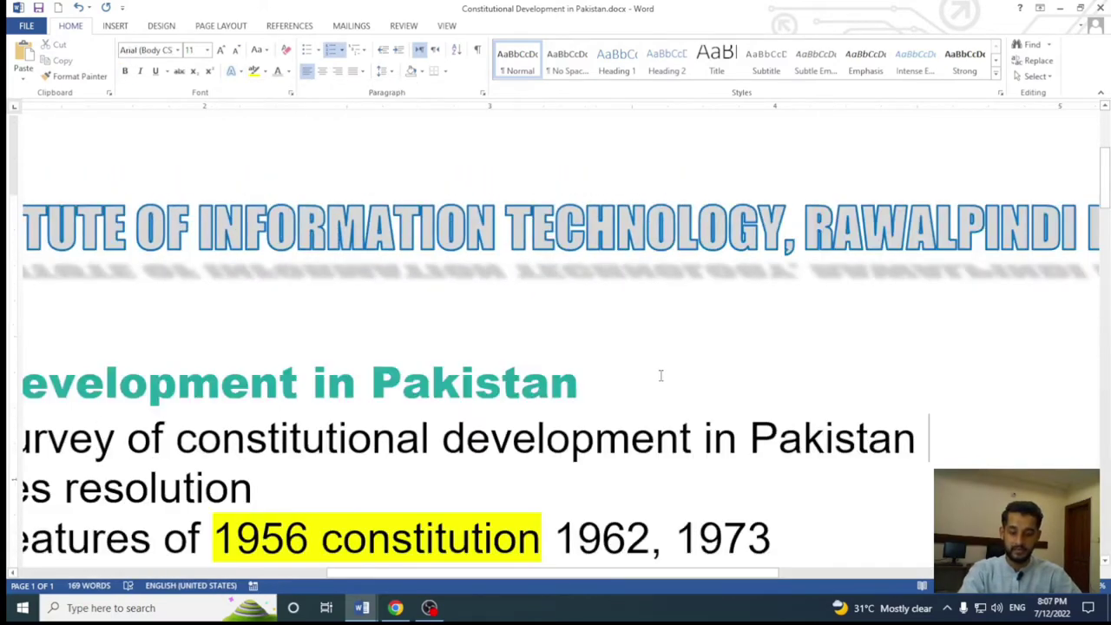
key(ctrl+z)
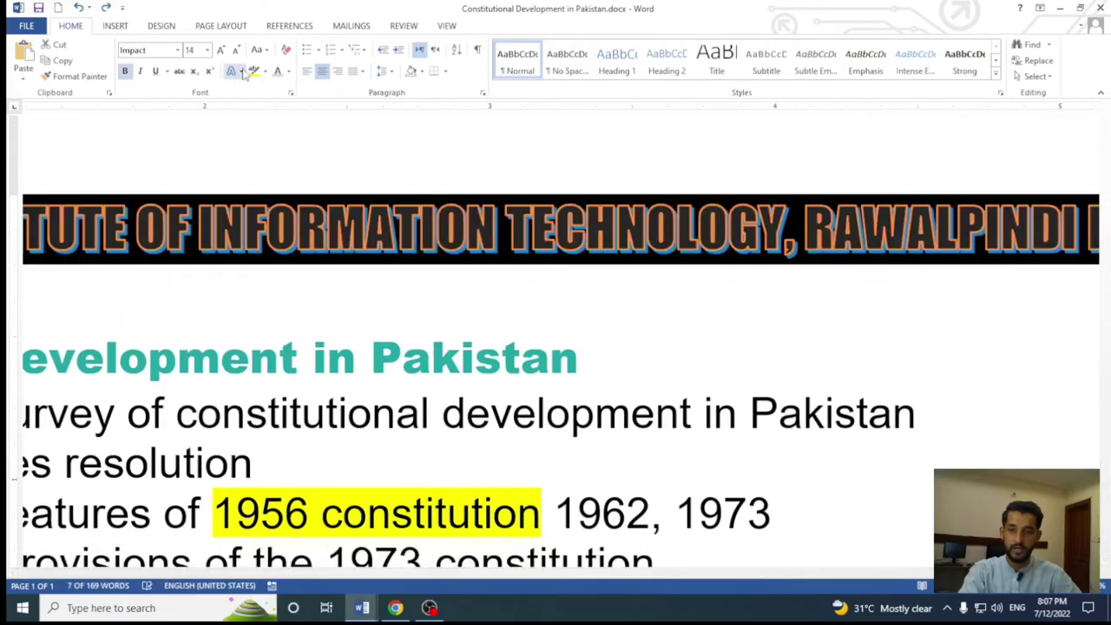
click(233, 71)
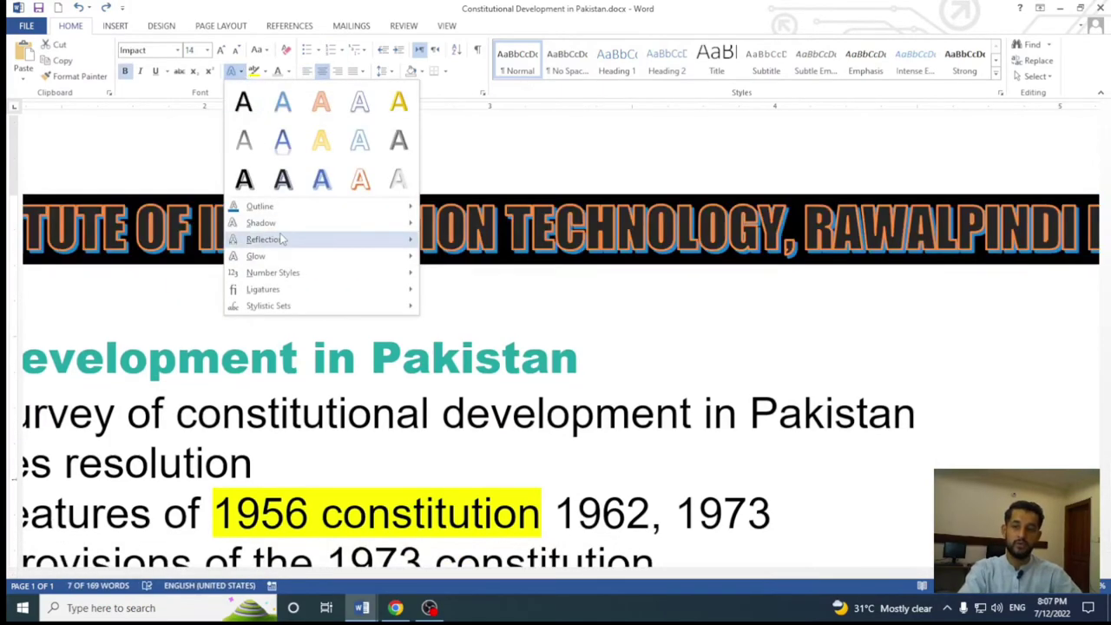
mouse_move(255, 256)
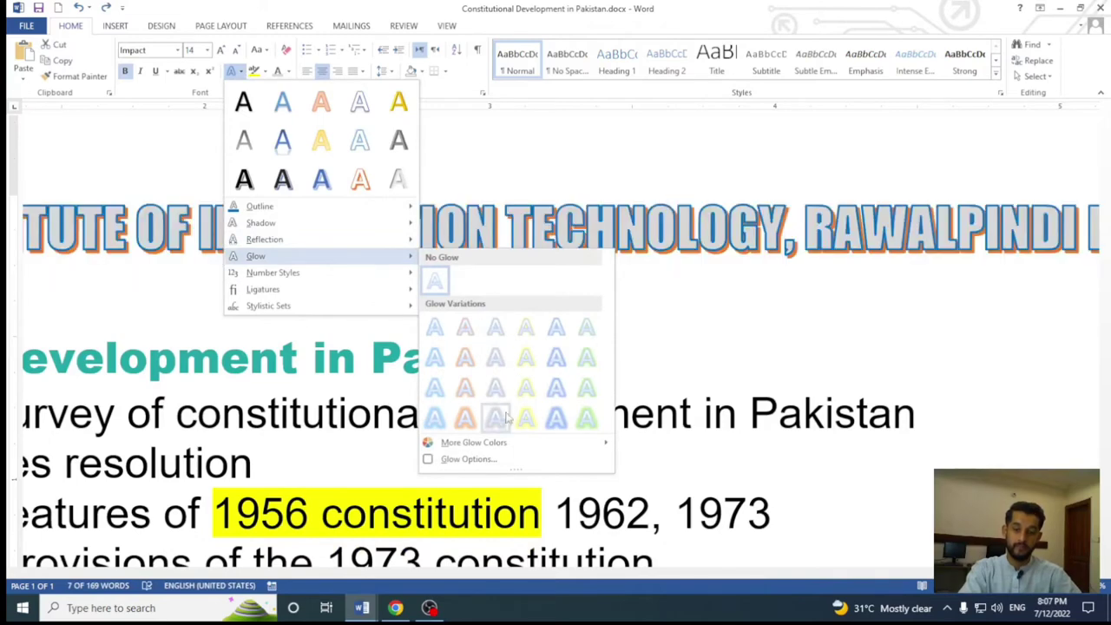
Step: Apply an orange glow variation around the banner text and view the result
click(447, 421)
click(502, 301)
ctrl+scroll(502, 301, down, 1)
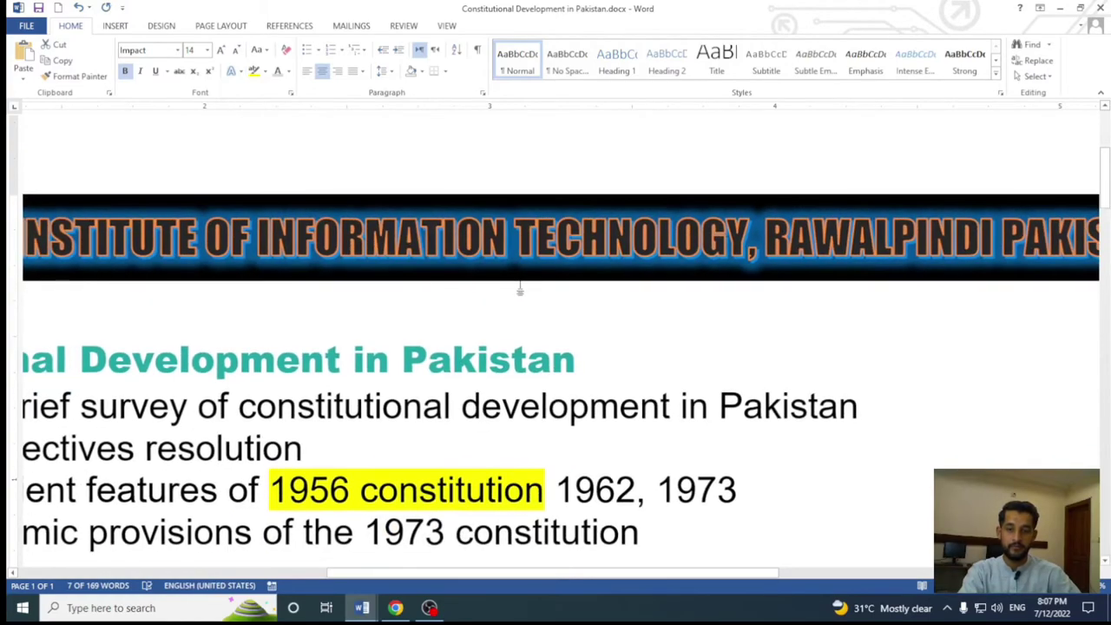
ctrl+scroll(512, 295, down, 2)
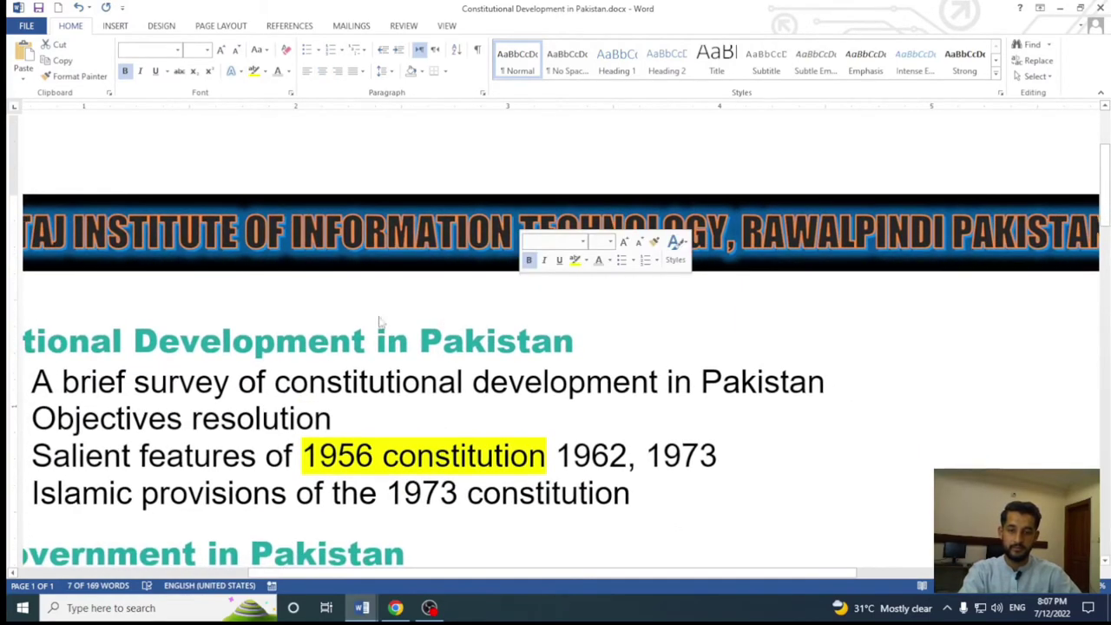
click(380, 304)
ctrl+scroll(417, 274, down, 4)
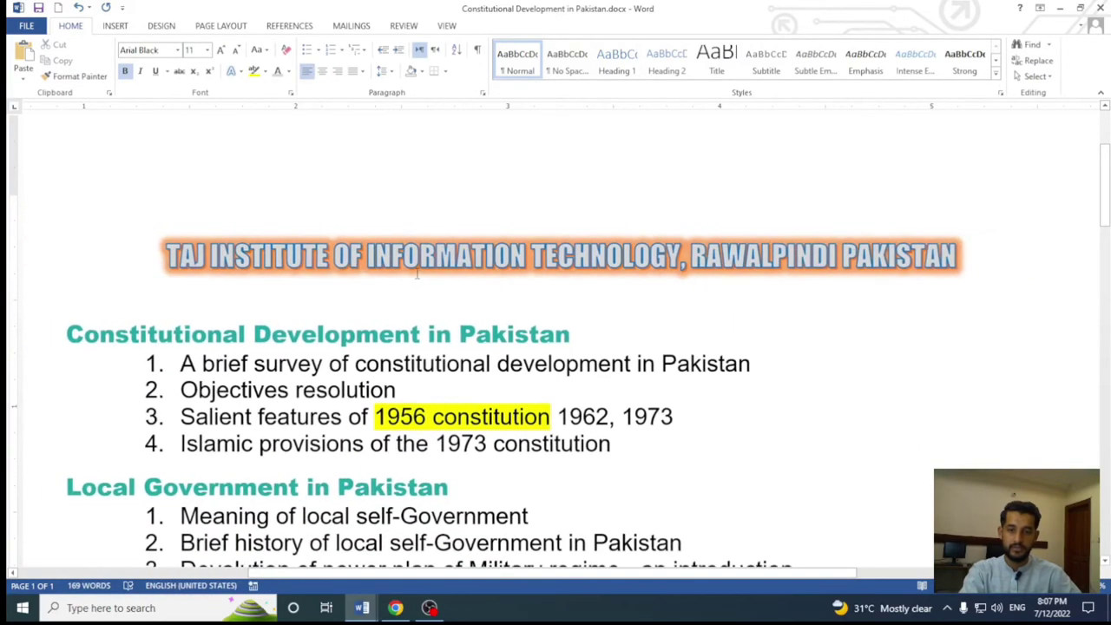
ctrl+scroll(416, 273, up, 3)
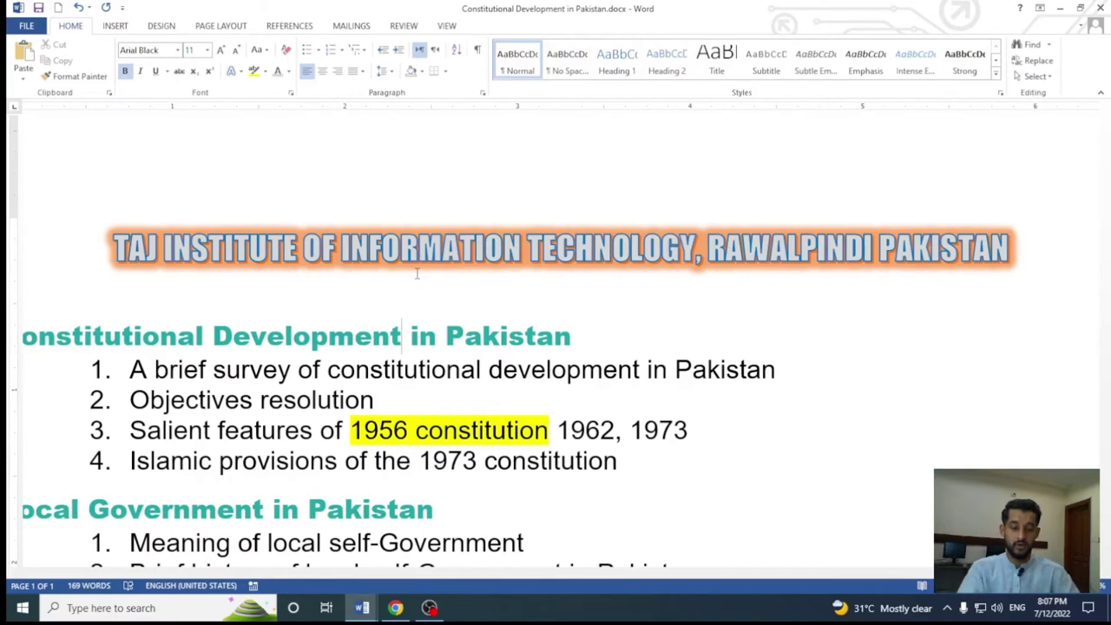
Step: Give the banner line a Full Reflection, 8 pt offset
click(93, 248)
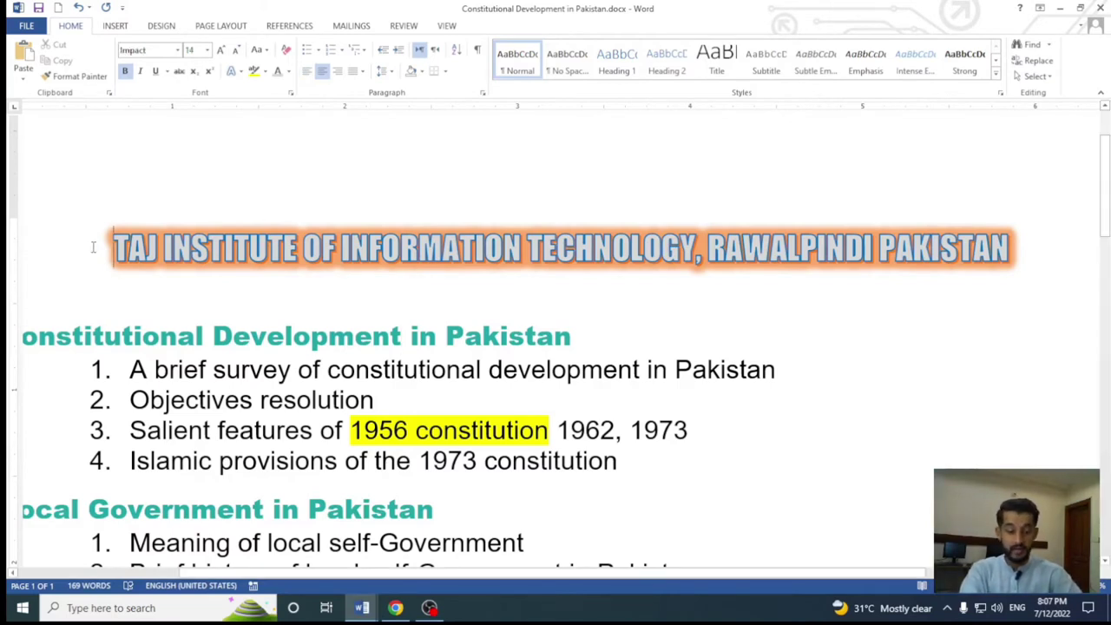
triple_click(93, 247)
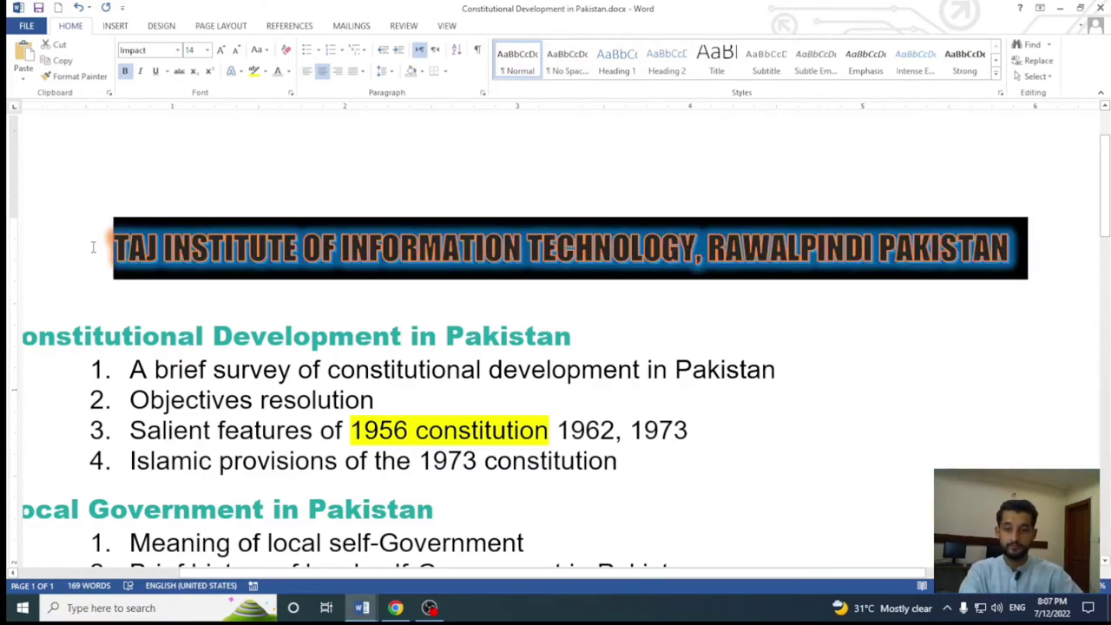
click(243, 73)
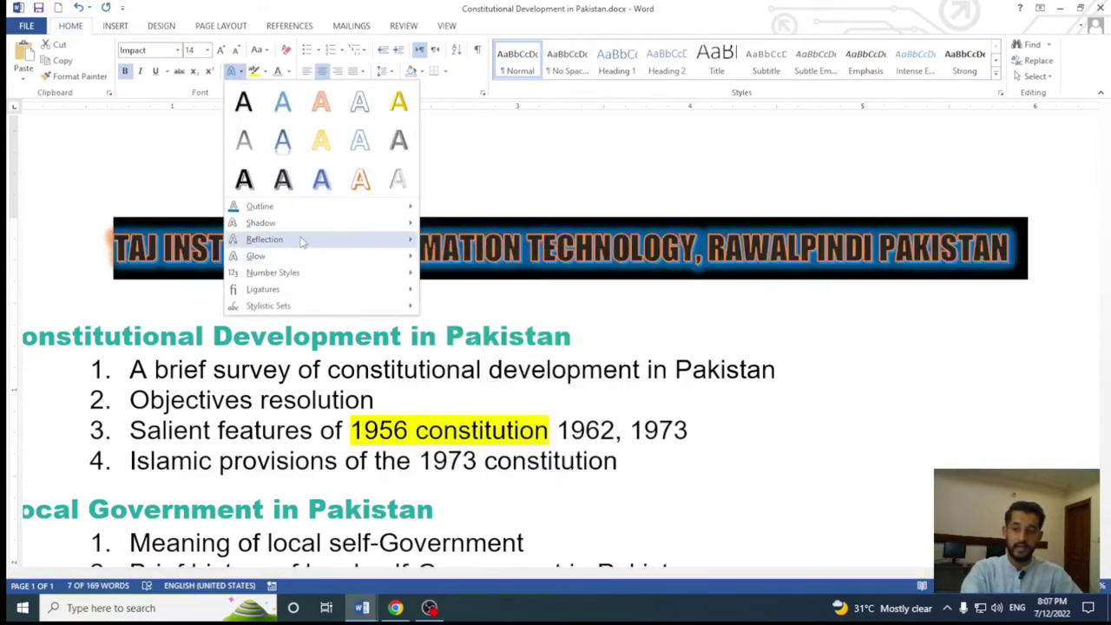
mouse_move(265, 239)
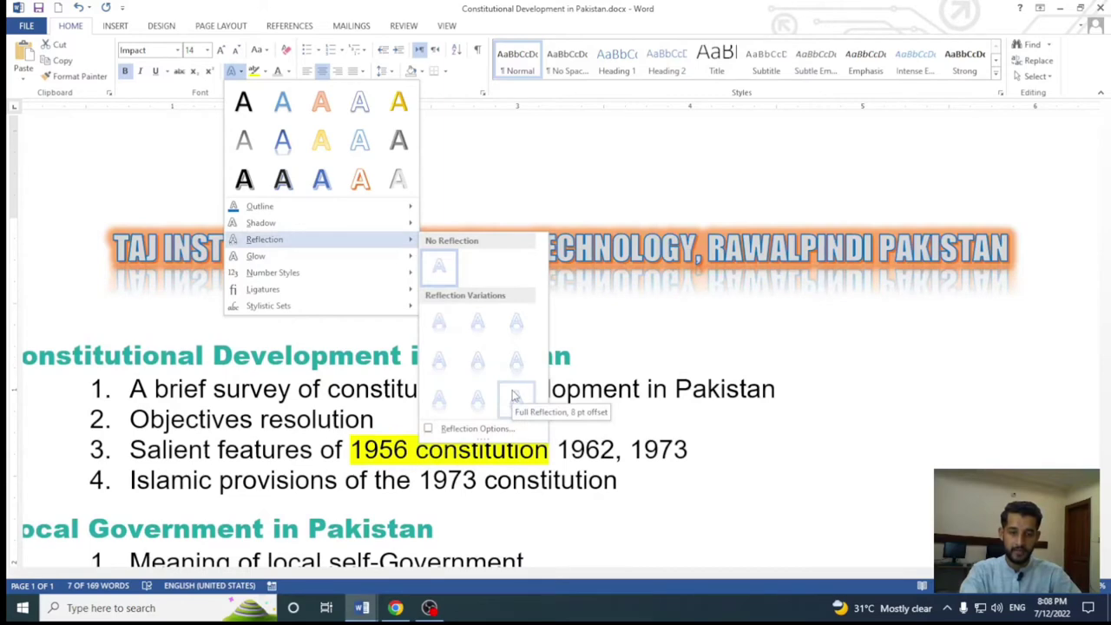
click(512, 395)
click(536, 314)
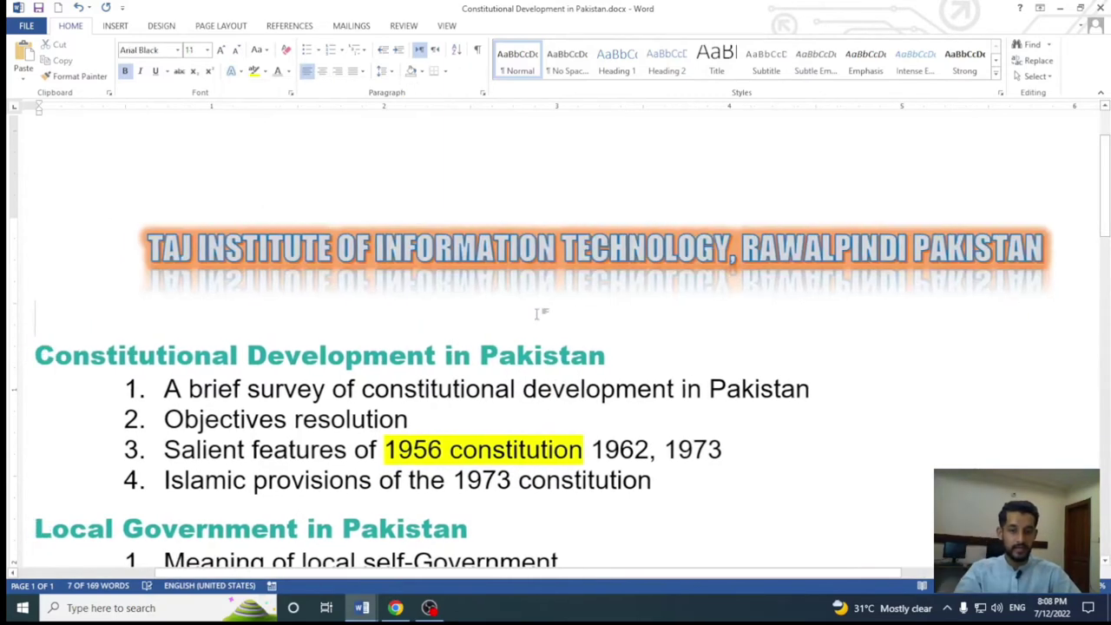
scroll(537, 314, down, 1)
scroll(536, 314, down, 1)
scroll(536, 314, down, 1)
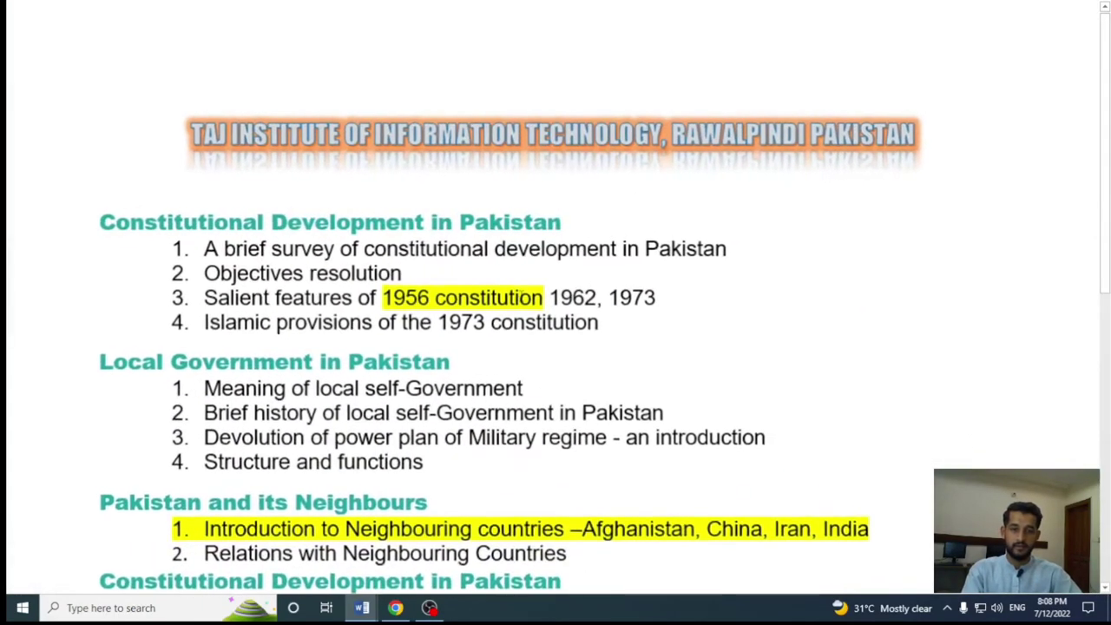
ctrl+scroll(501, 205, up, 2)
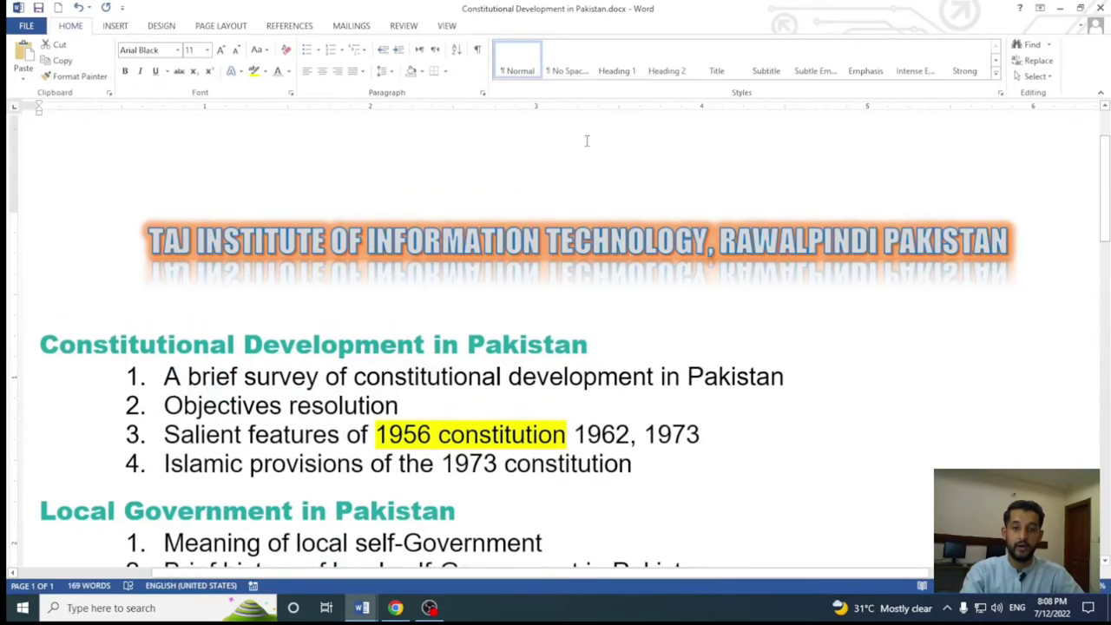
click(142, 250)
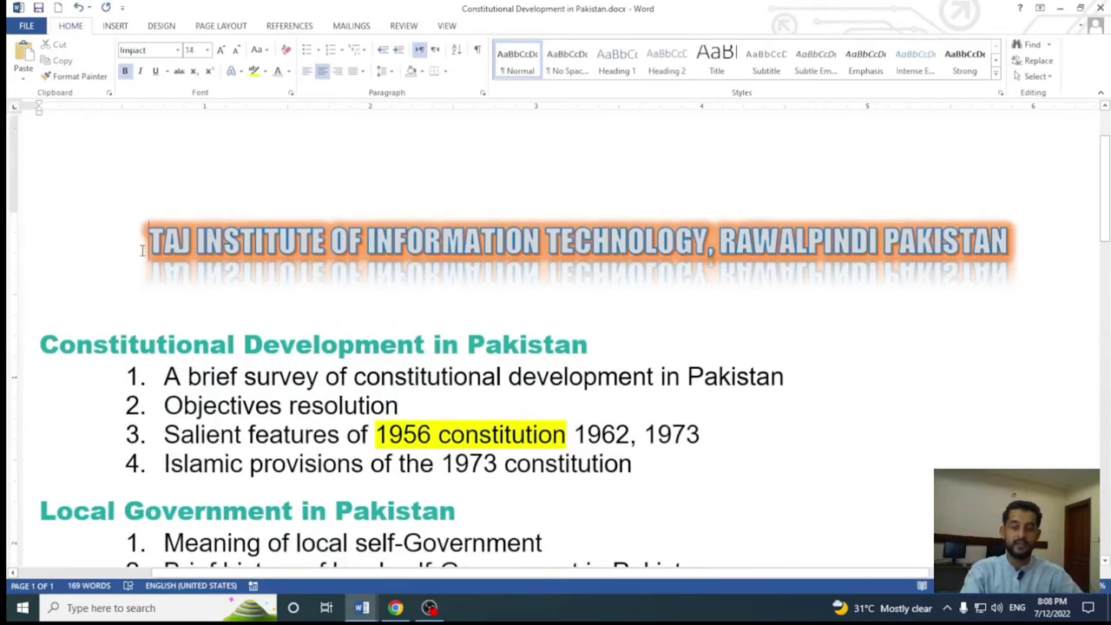
triple_click(141, 250)
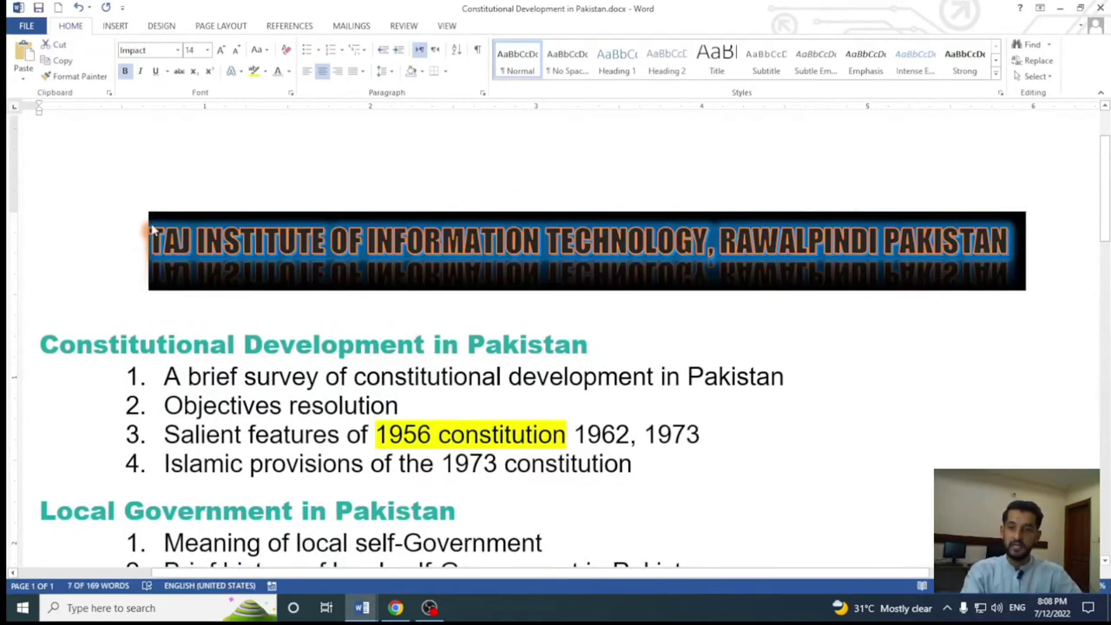
click(243, 73)
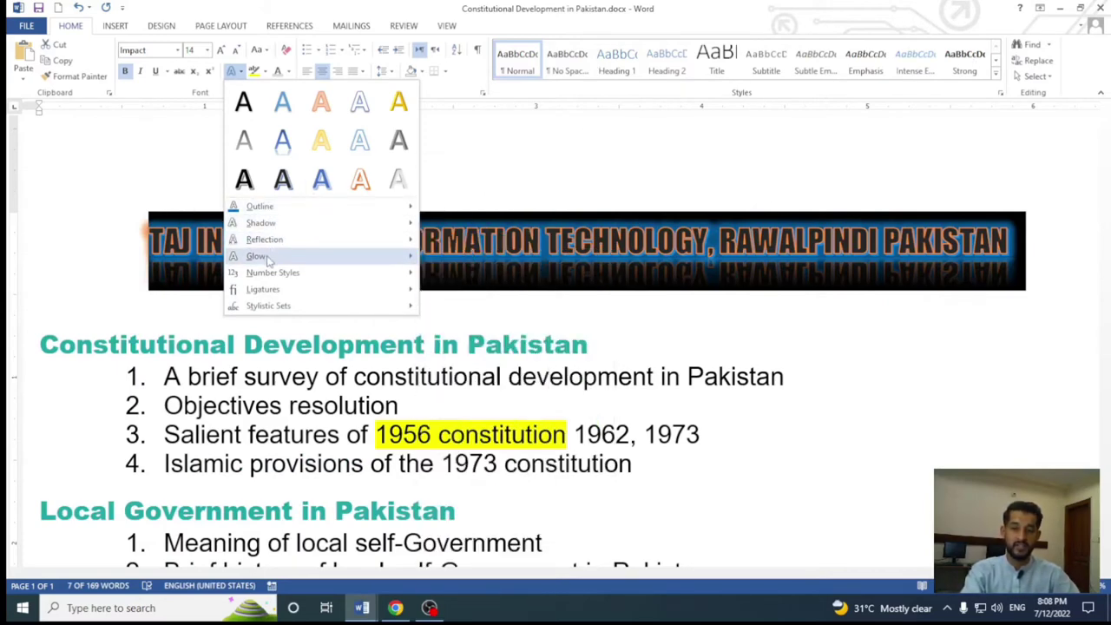
mouse_move(257, 256)
click(484, 180)
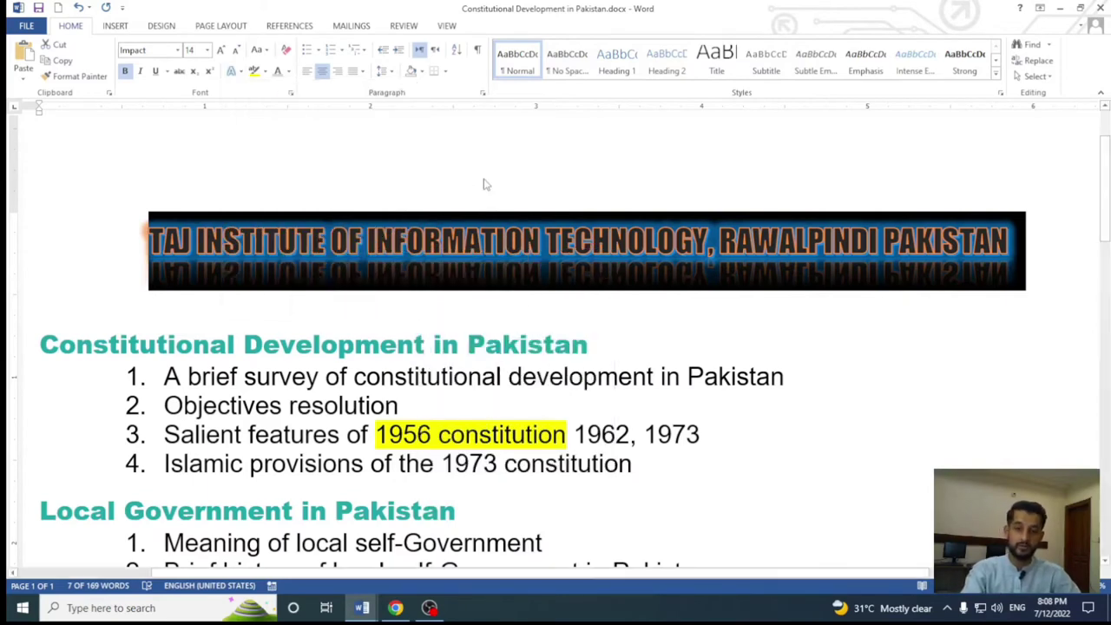
click(487, 235)
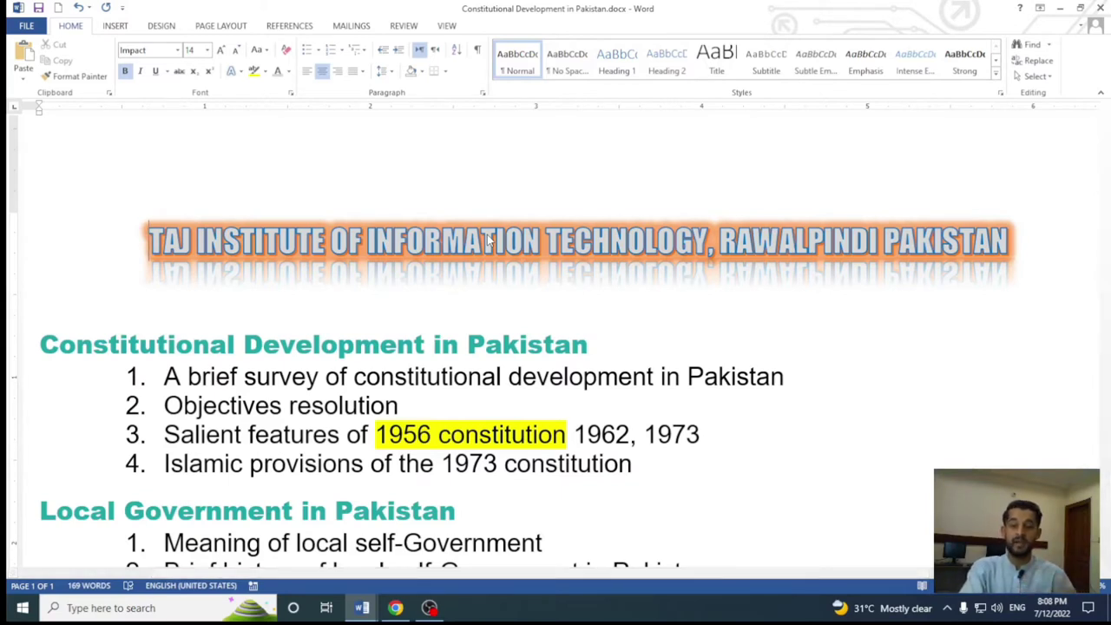
click(148, 49)
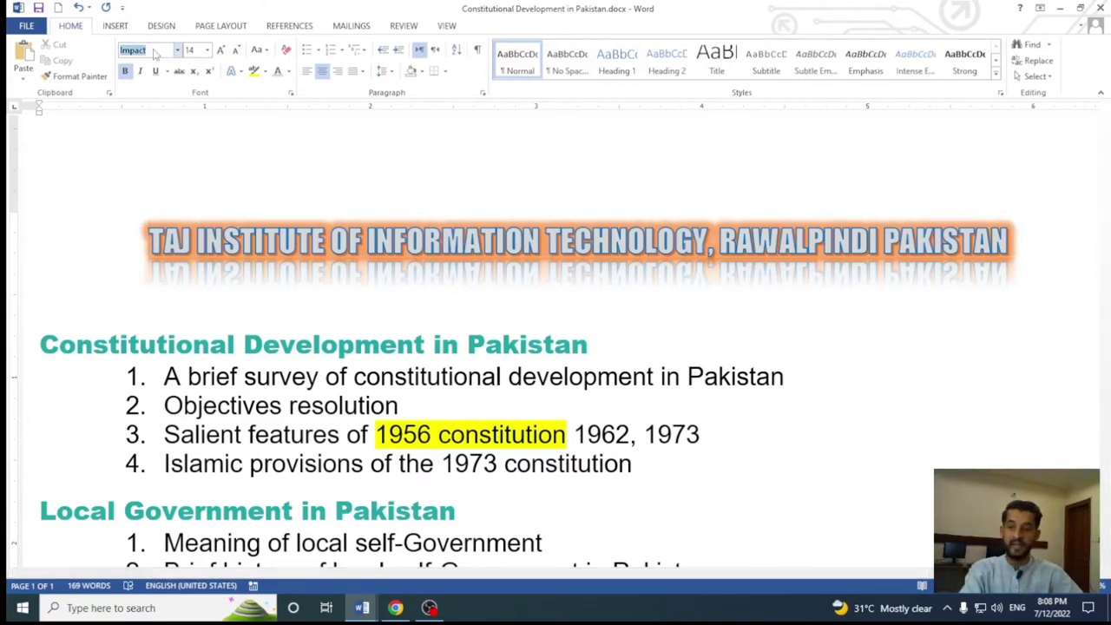
click(154, 241)
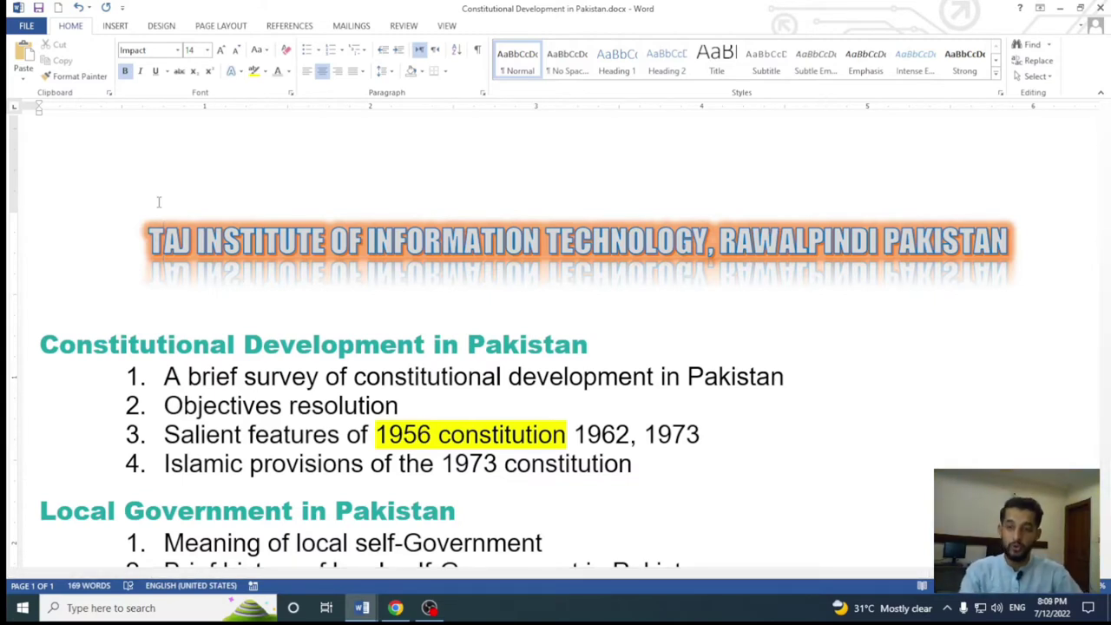
click(177, 49)
click(343, 163)
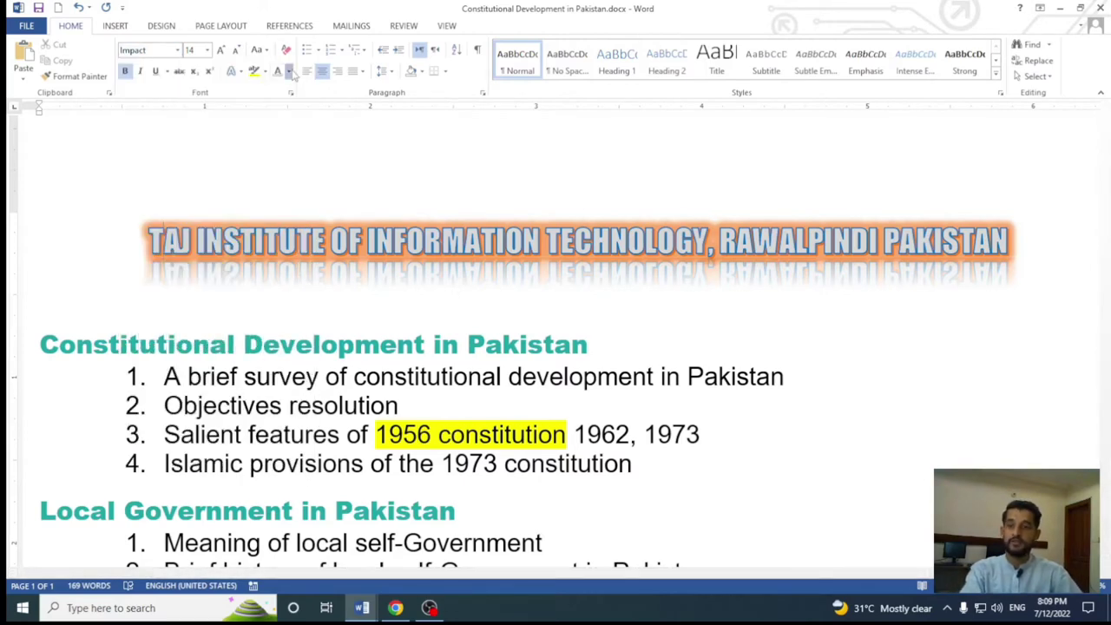
click(290, 72)
click(265, 71)
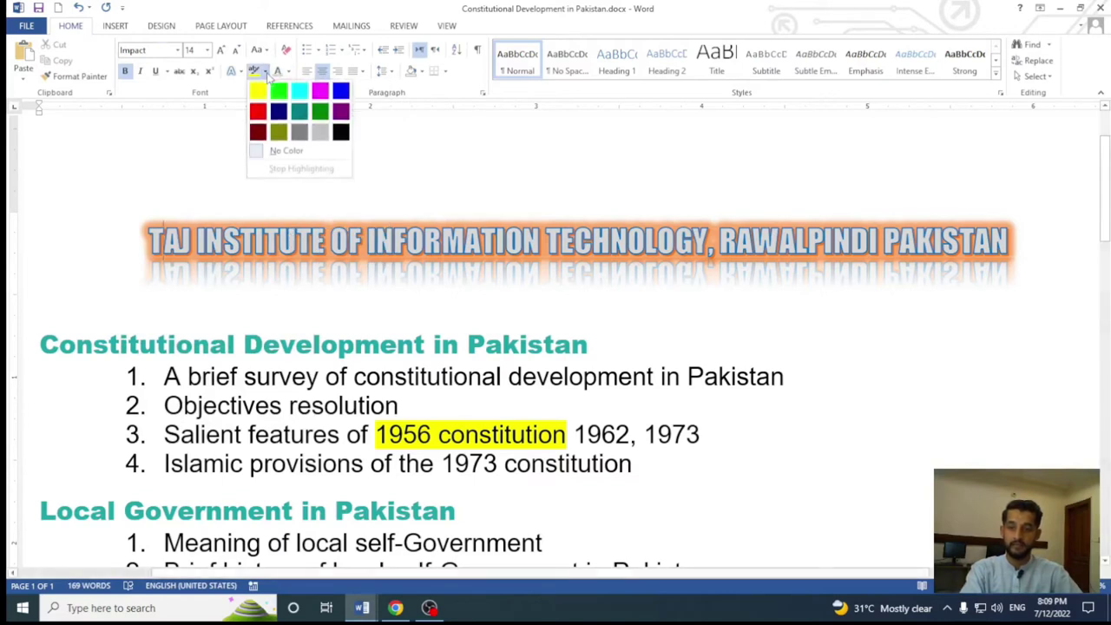
click(243, 73)
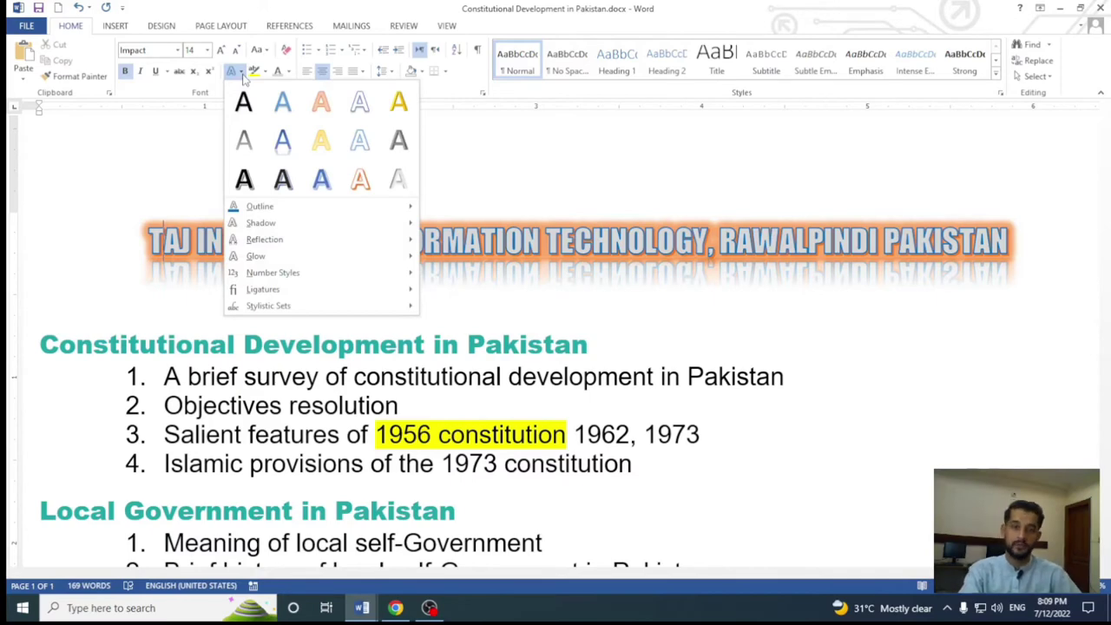
click(546, 185)
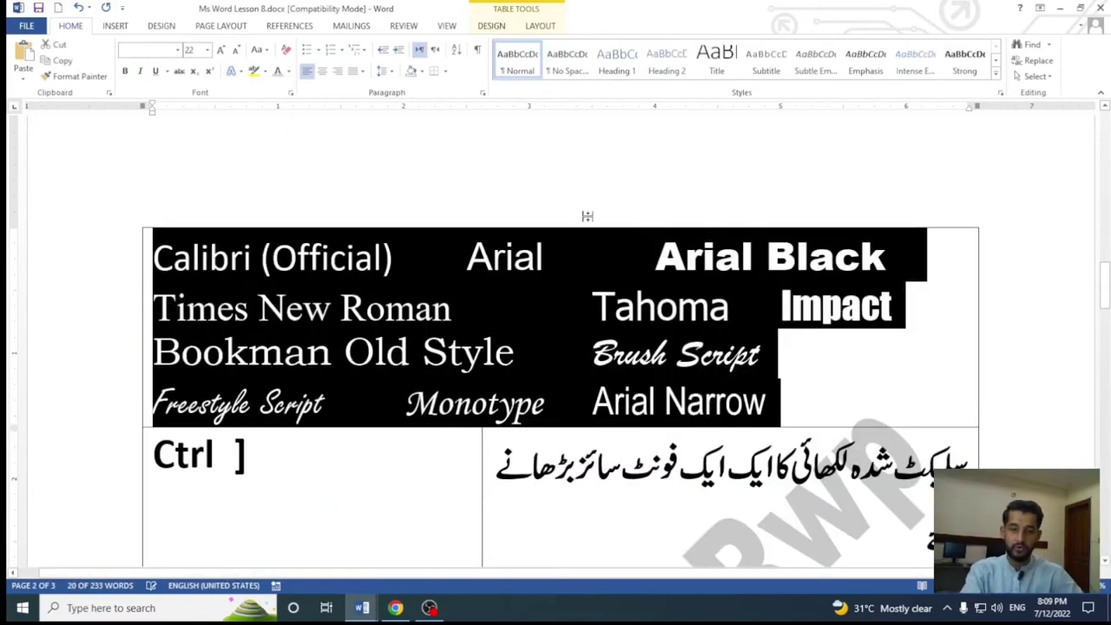
scroll(586, 215, up, 3)
scroll(599, 235, up, 5)
scroll(623, 266, up, 3)
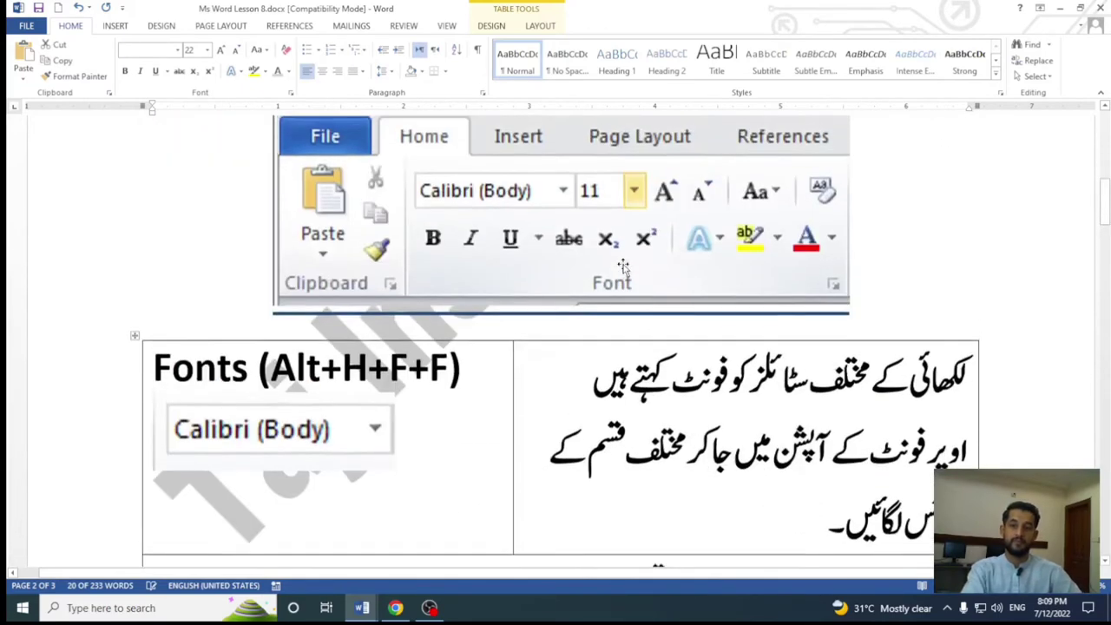
scroll(623, 265, up, 1)
scroll(623, 265, down, 4)
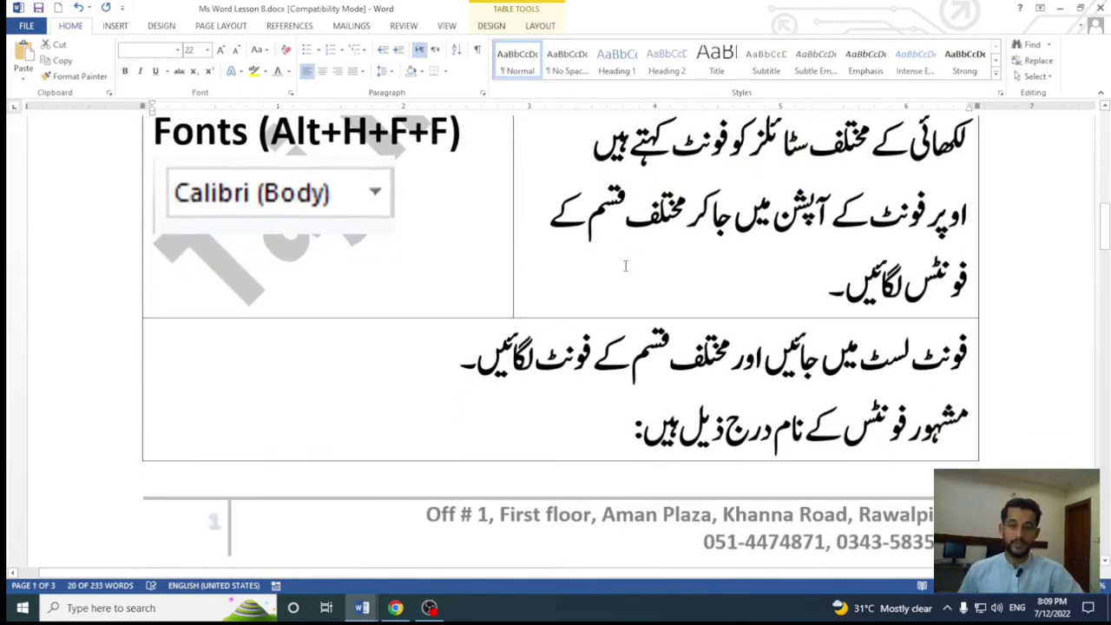
scroll(391, 369, down, 1)
scroll(401, 359, down, 4)
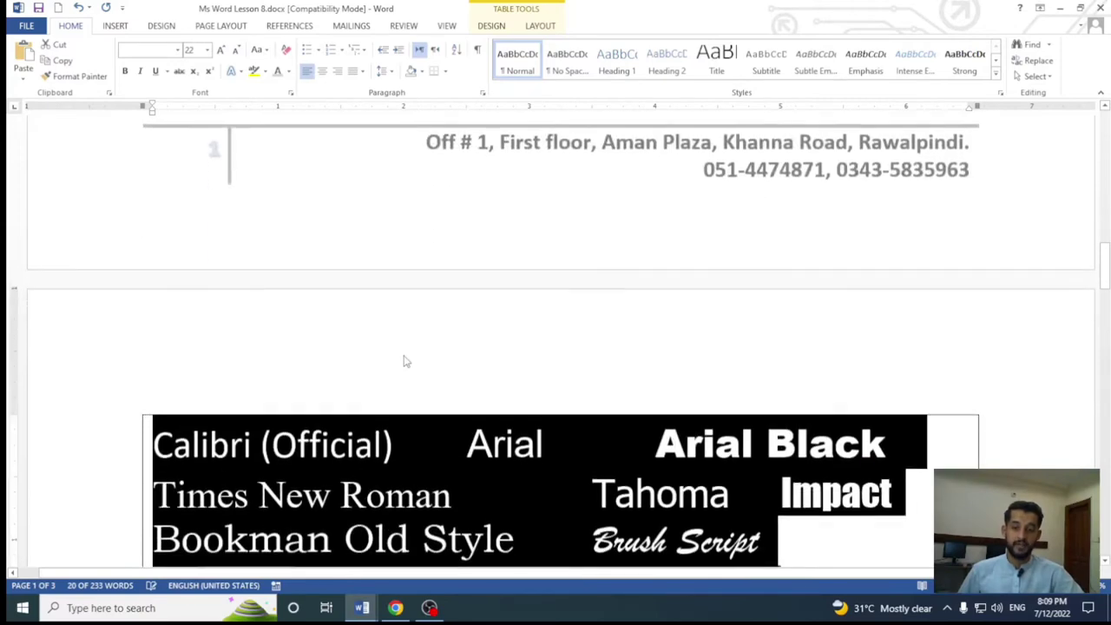
scroll(666, 319, down, 3)
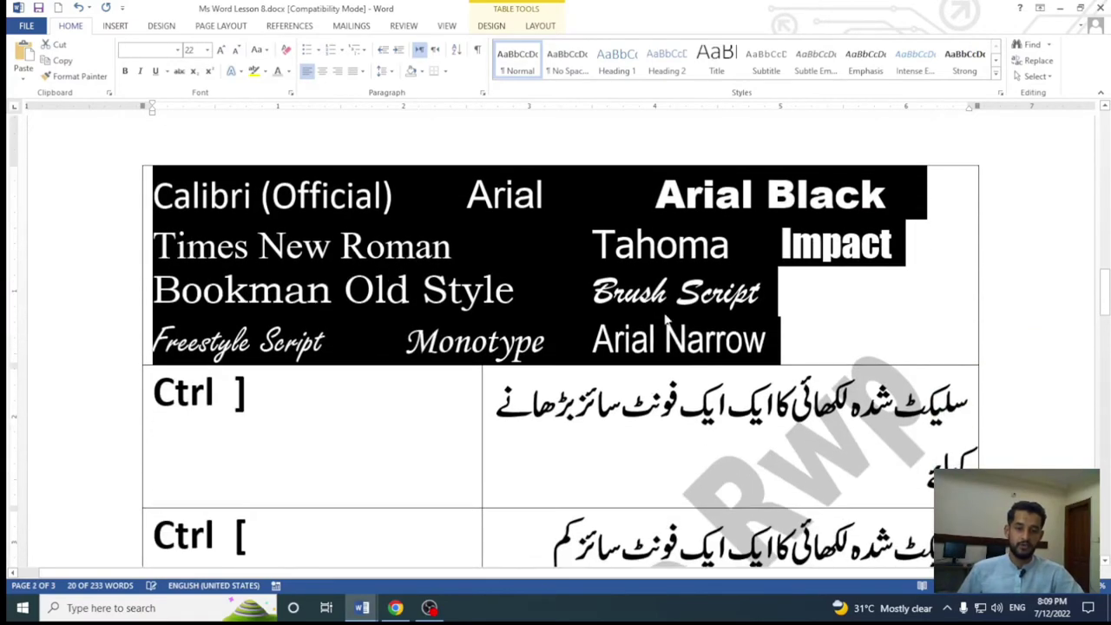
scroll(690, 300, down, 2)
scroll(608, 313, down, 2)
scroll(486, 325, down, 4)
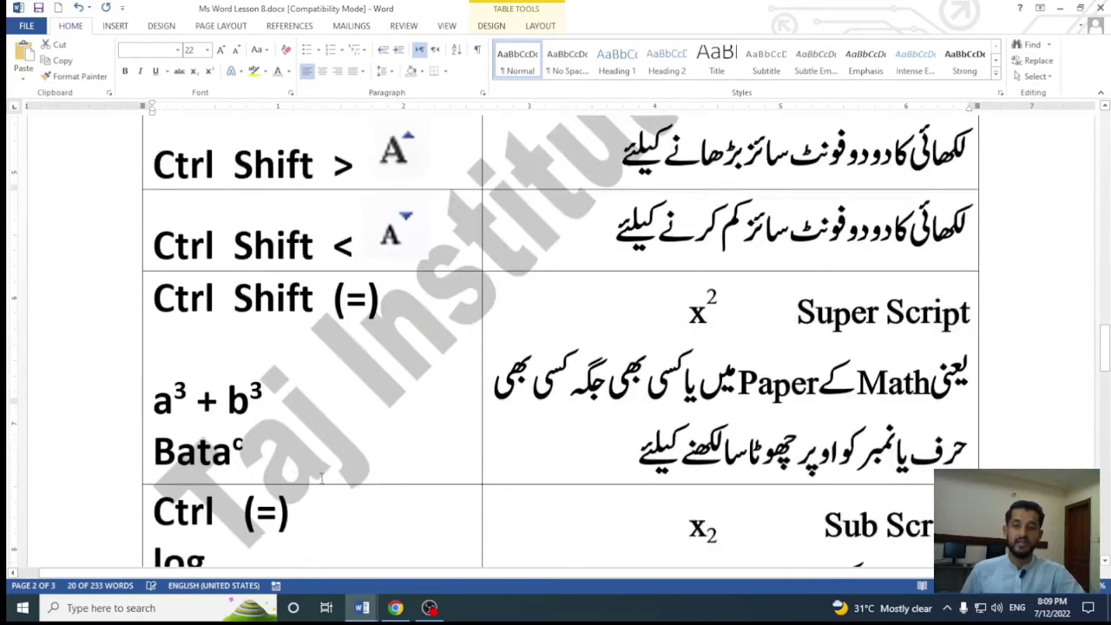
scroll(358, 342, down, 1)
scroll(358, 341, down, 1)
scroll(358, 343, down, 2)
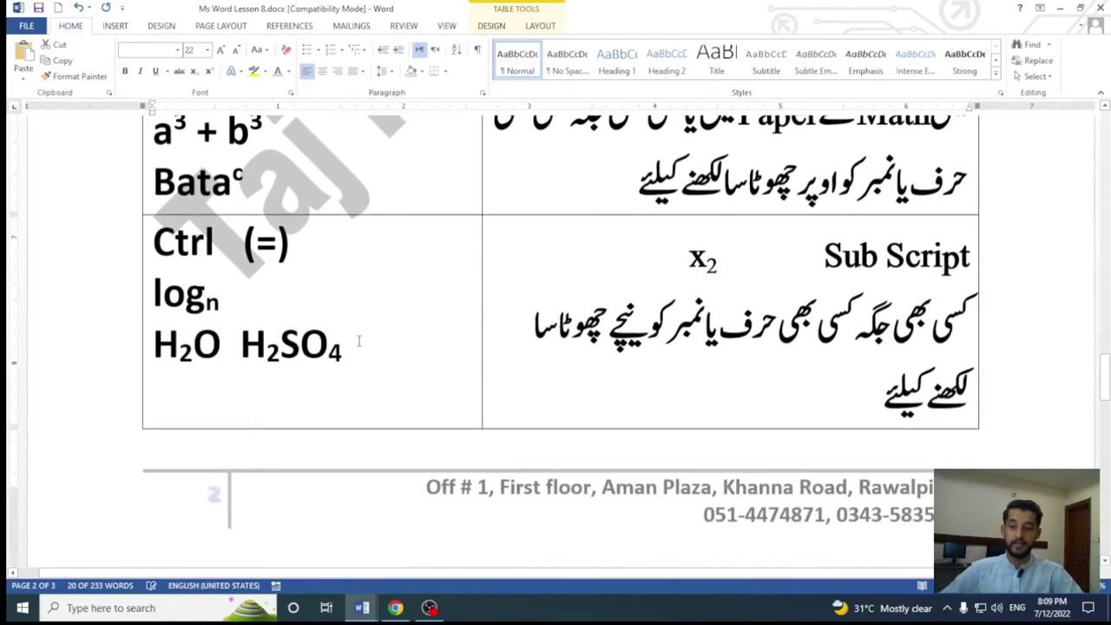
scroll(360, 346, down, 1)
scroll(360, 344, down, 3)
scroll(359, 344, down, 3)
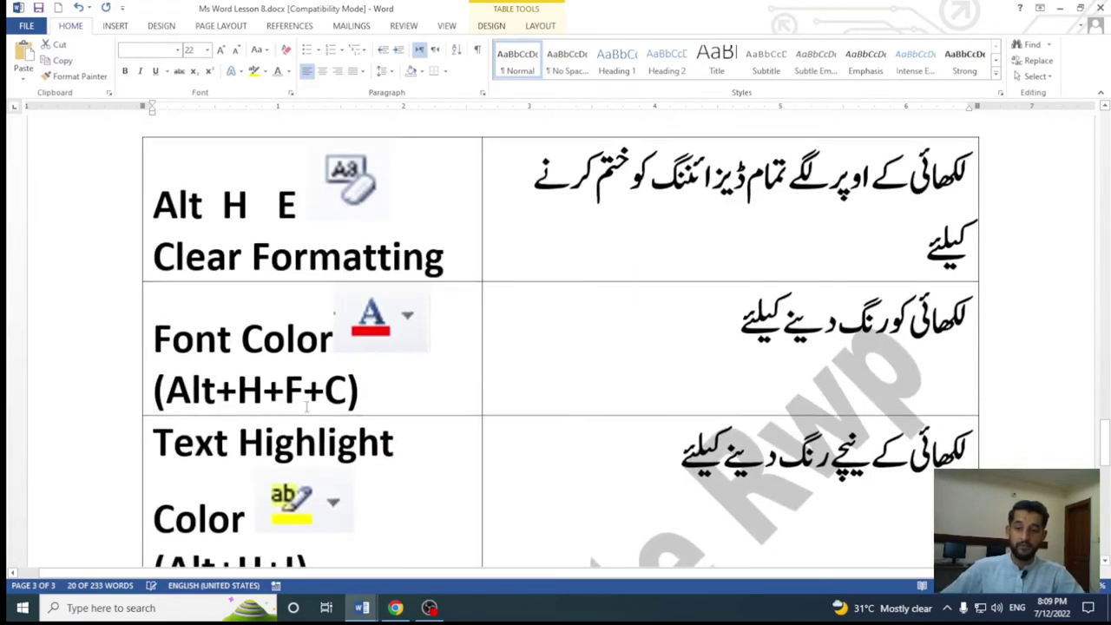
drag(364, 395, 165, 391)
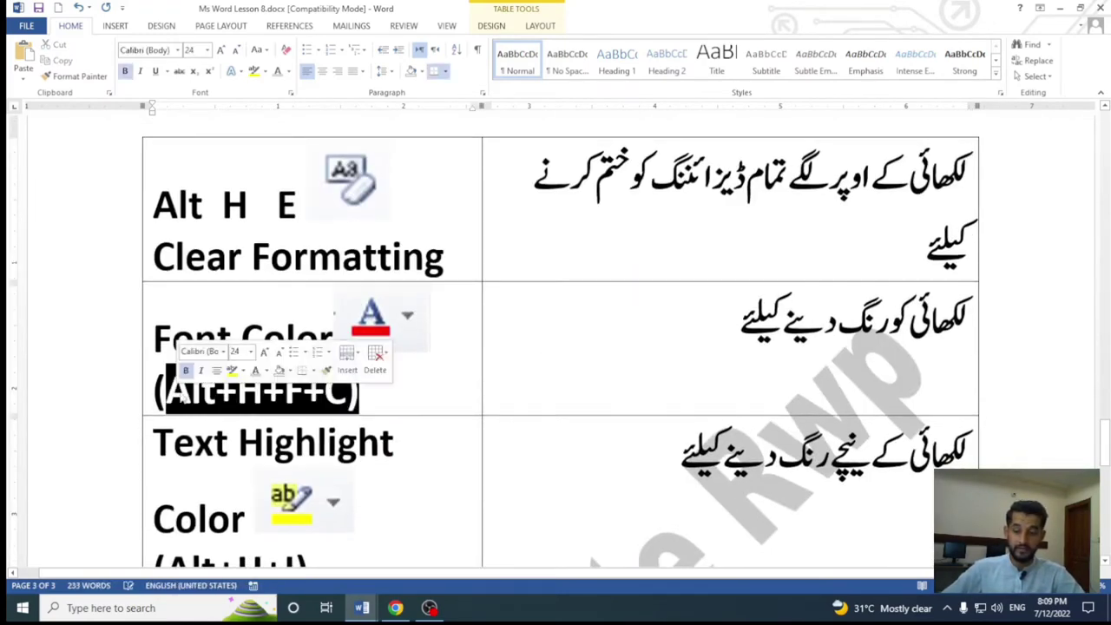
scroll(434, 375, down, 1)
scroll(434, 375, down, 2)
mouse_move(309, 384)
mouse_down()
mouse_move(158, 384)
mouse_move(175, 334)
mouse_up()
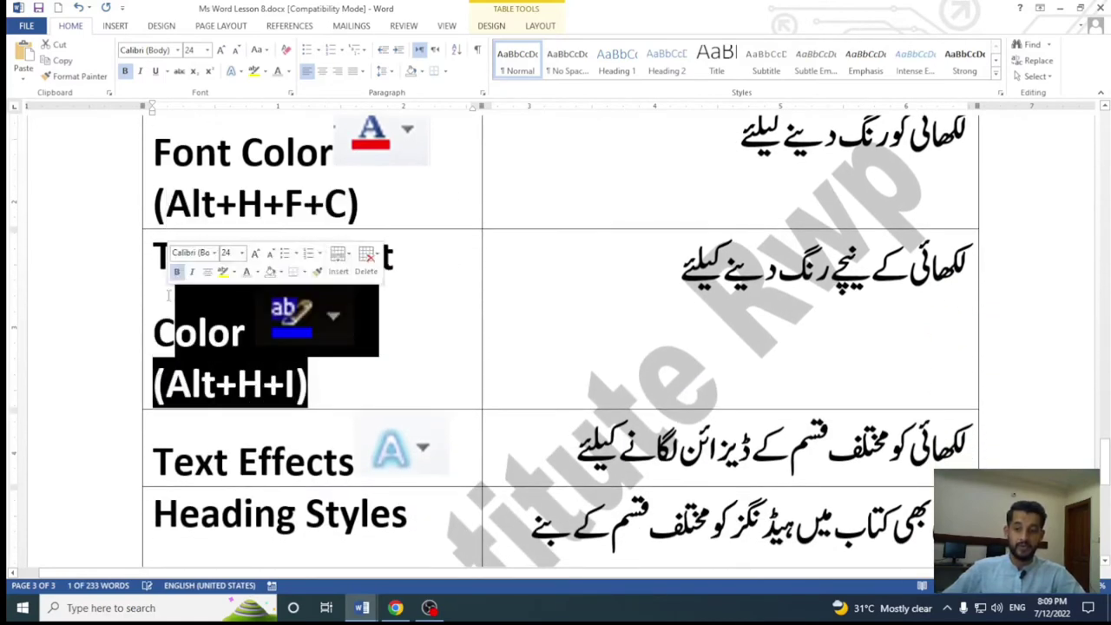
scroll(483, 388, down, 2)
scroll(482, 388, down, 2)
click(434, 287)
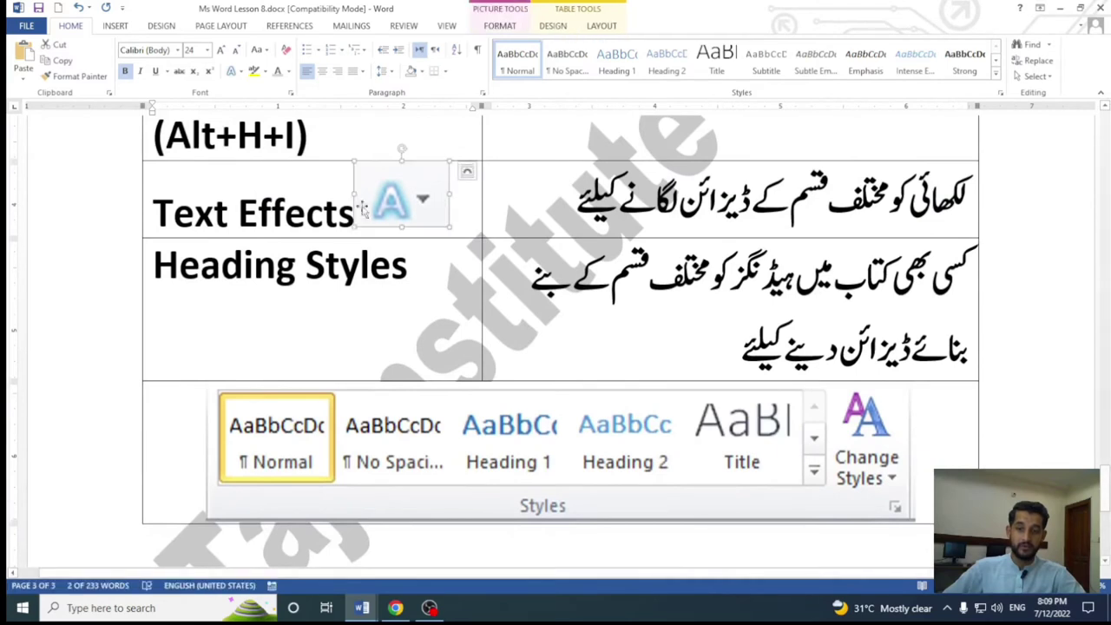
scroll(364, 337, up, 2)
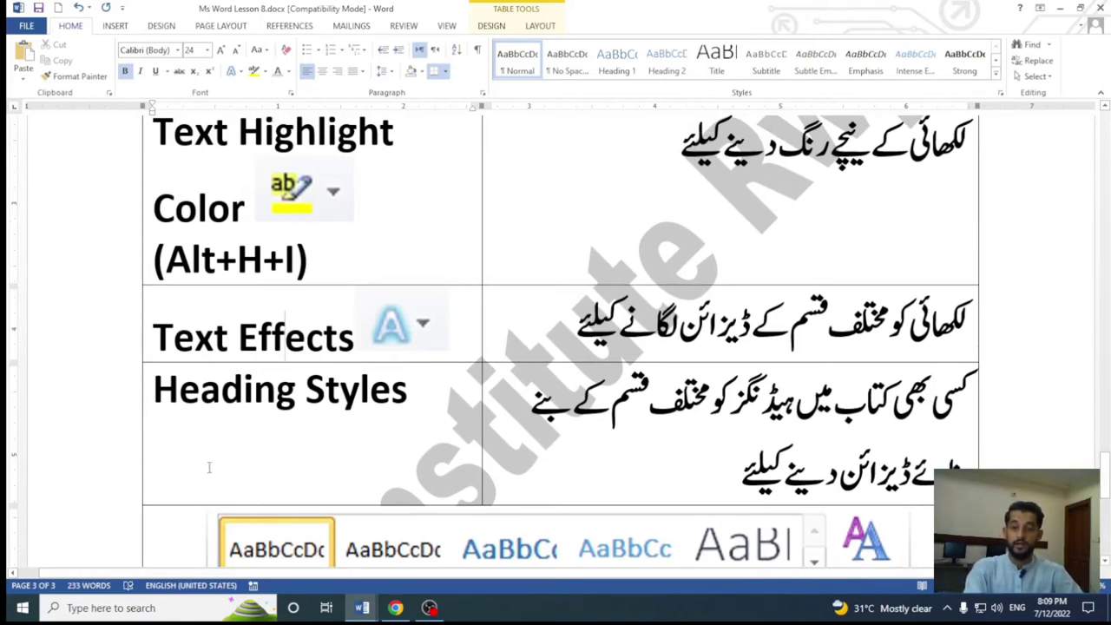
drag(154, 401, 407, 391)
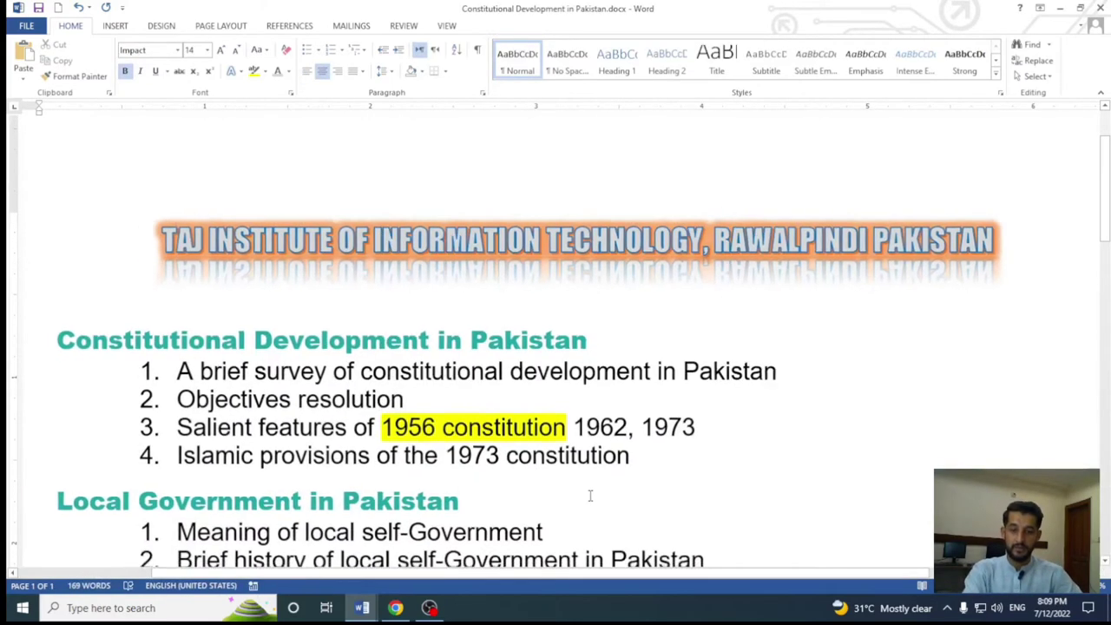
scroll(590, 496, down, 2)
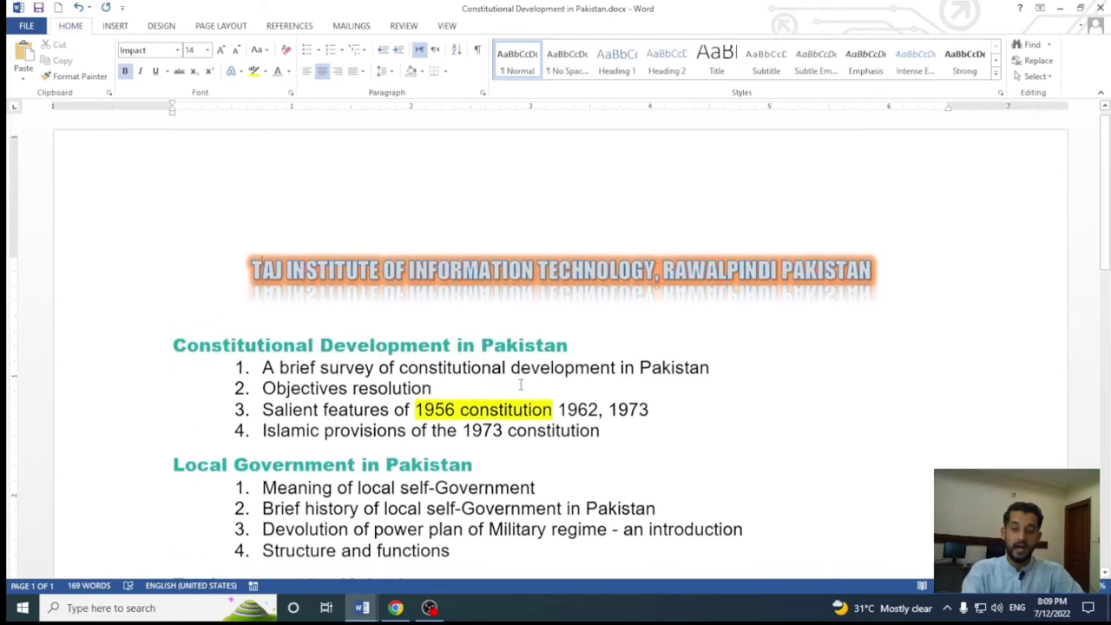
scroll(595, 304, up, 2)
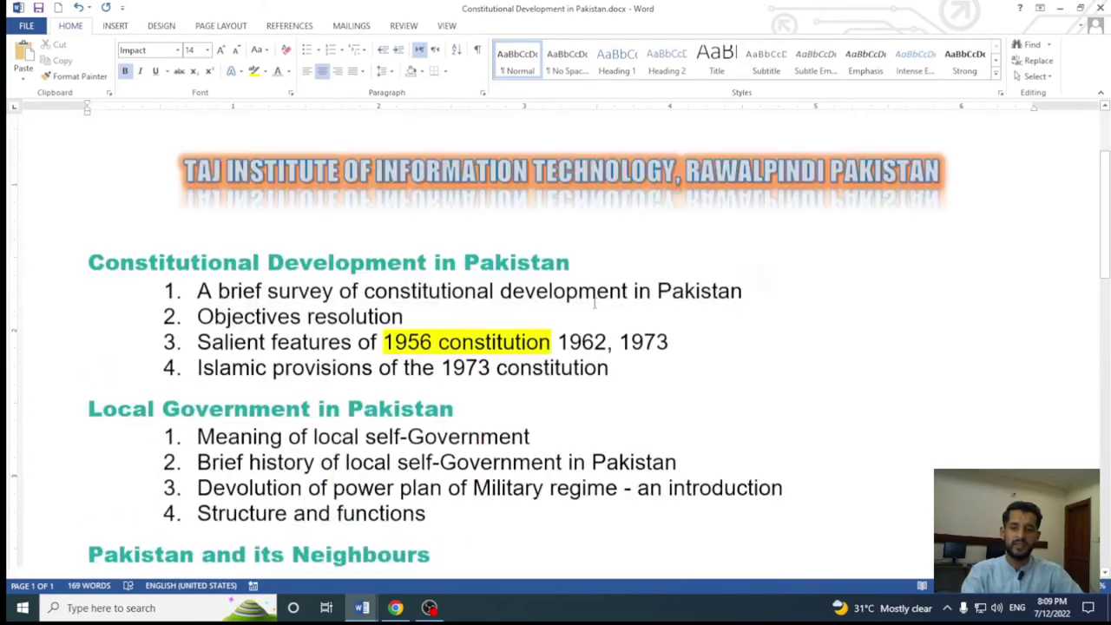
Step: Paint the red-on-black format onto the Constitutional Development in Pakistan heading
scroll(594, 302, down, 3)
scroll(595, 302, up, 3)
scroll(594, 302, up, 1)
drag(577, 301, 87, 302)
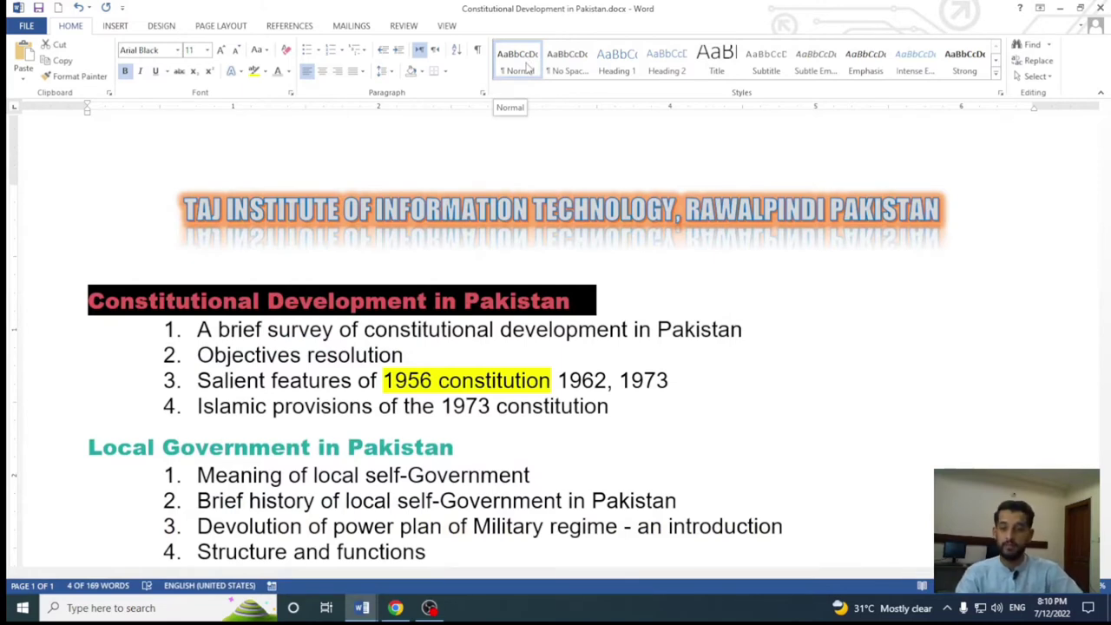
click(573, 303)
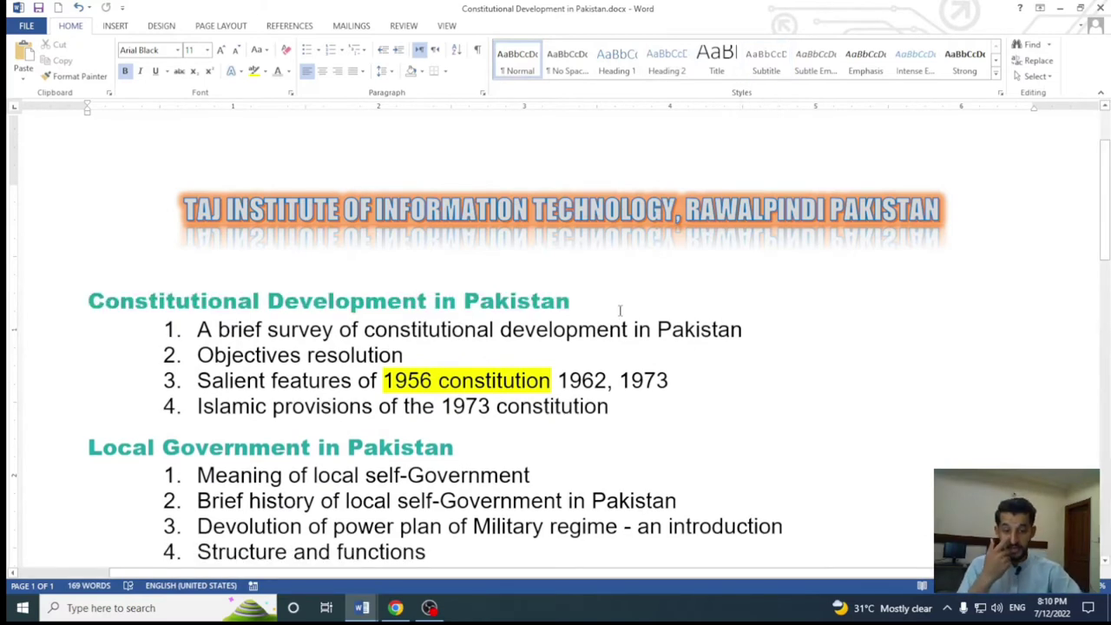
mouse_move(579, 304)
mouse_down()
mouse_move(508, 301)
mouse_move(359, 330)
mouse_move(73, 297)
mouse_up()
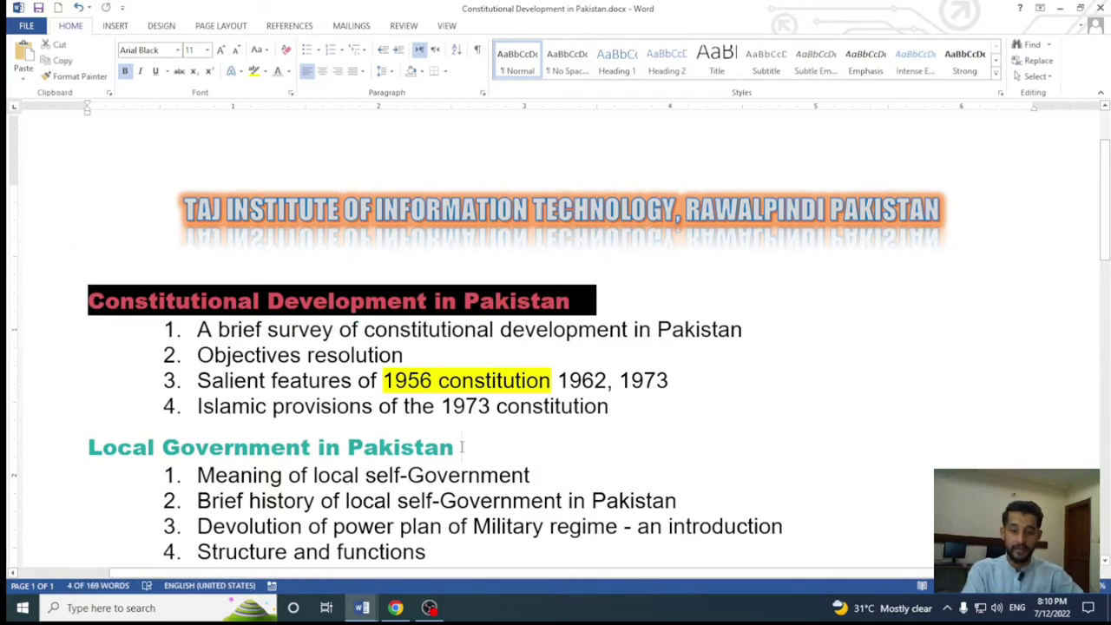
drag(463, 446, 87, 447)
scroll(383, 388, down, 3)
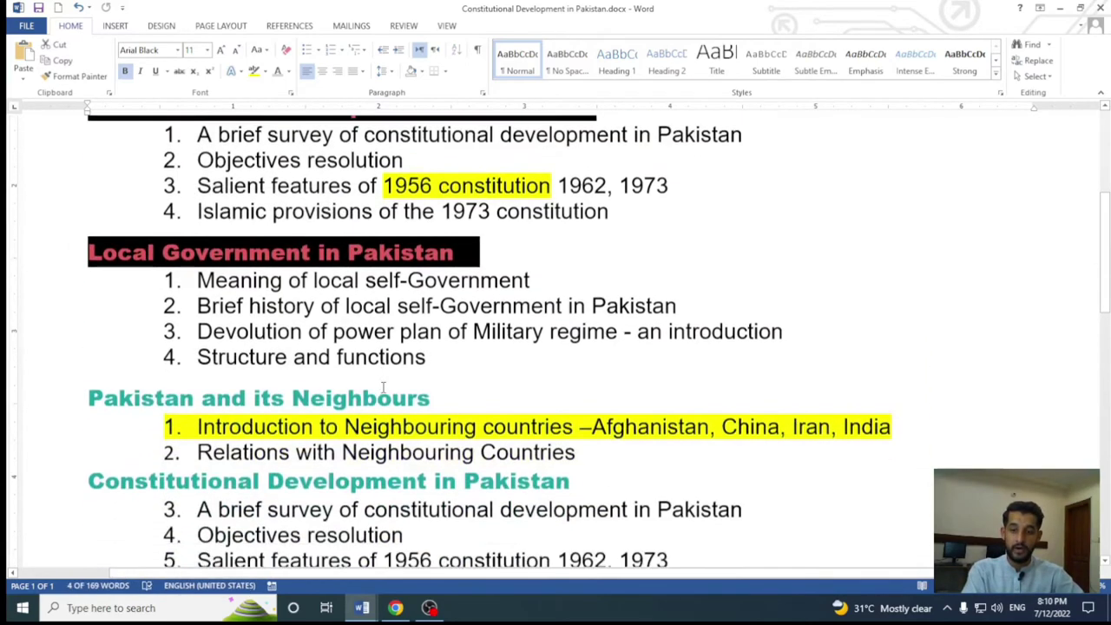
scroll(383, 388, down, 3)
drag(440, 229, 124, 245)
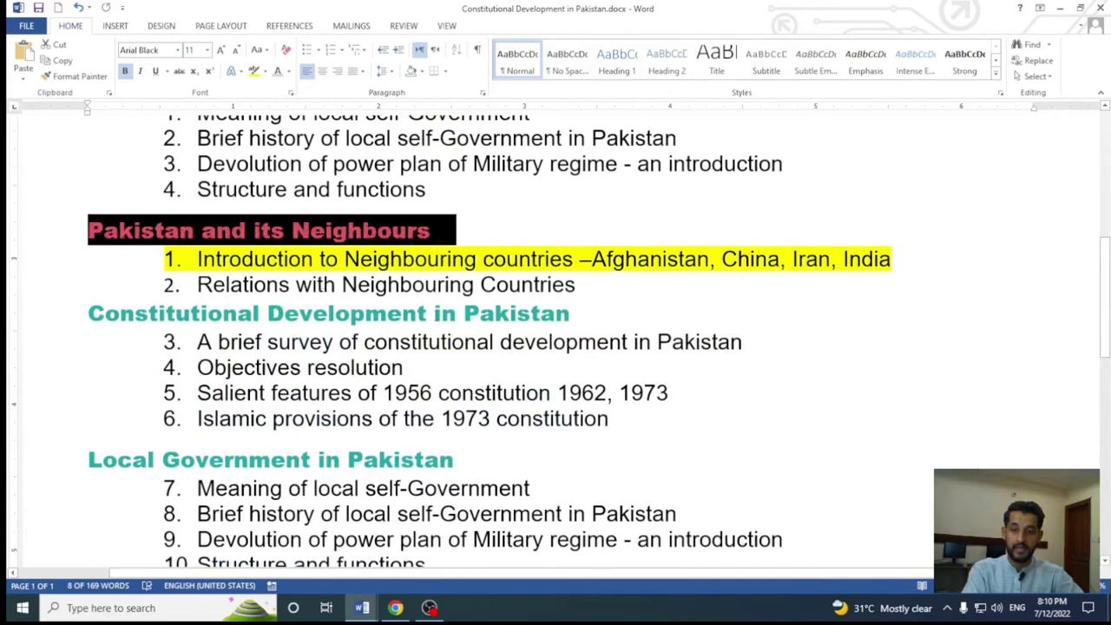
mouse_move(576, 320)
mouse_down()
mouse_move(95, 319)
mouse_move(110, 321)
mouse_up()
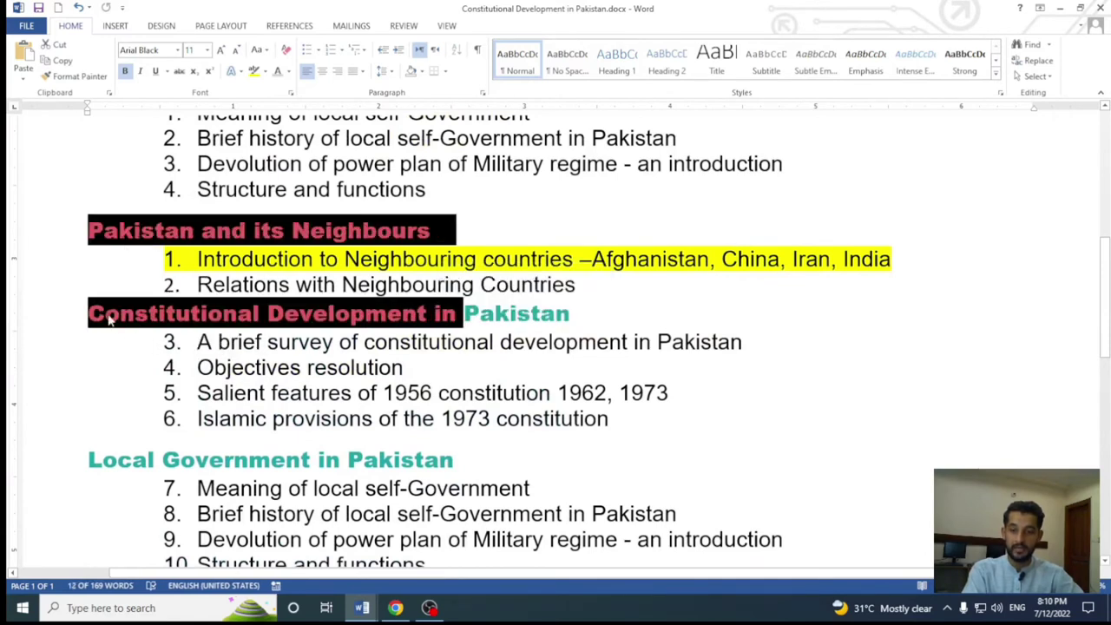
drag(586, 317, 407, 323)
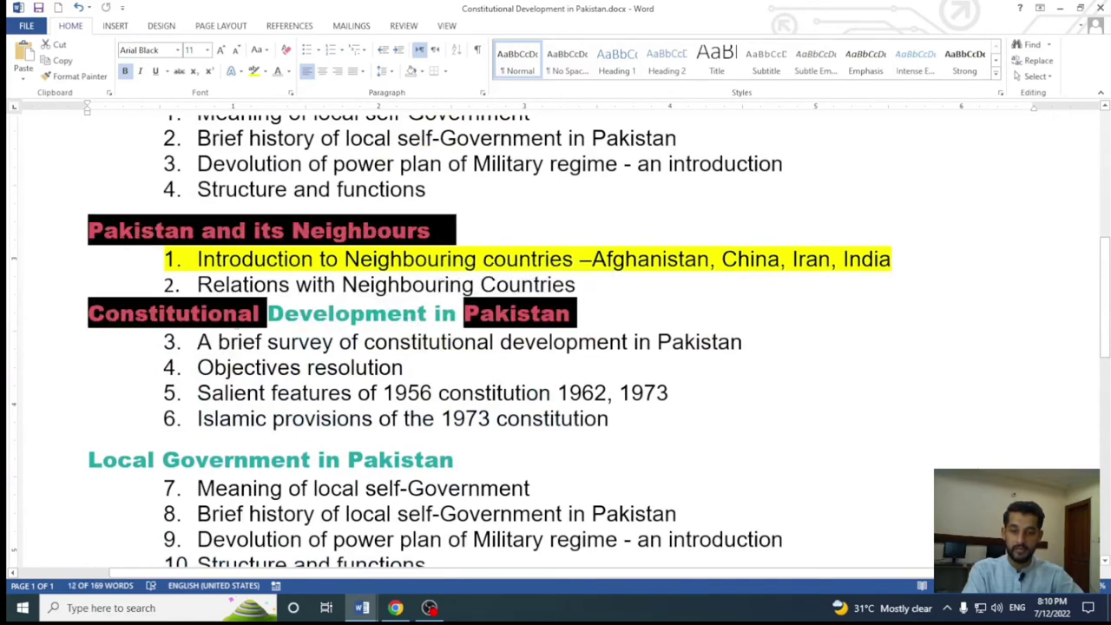
click(590, 314)
Step: Paint the same red-on-black format over Local Government in Pakistan and the heading below
drag(458, 455, 282, 438)
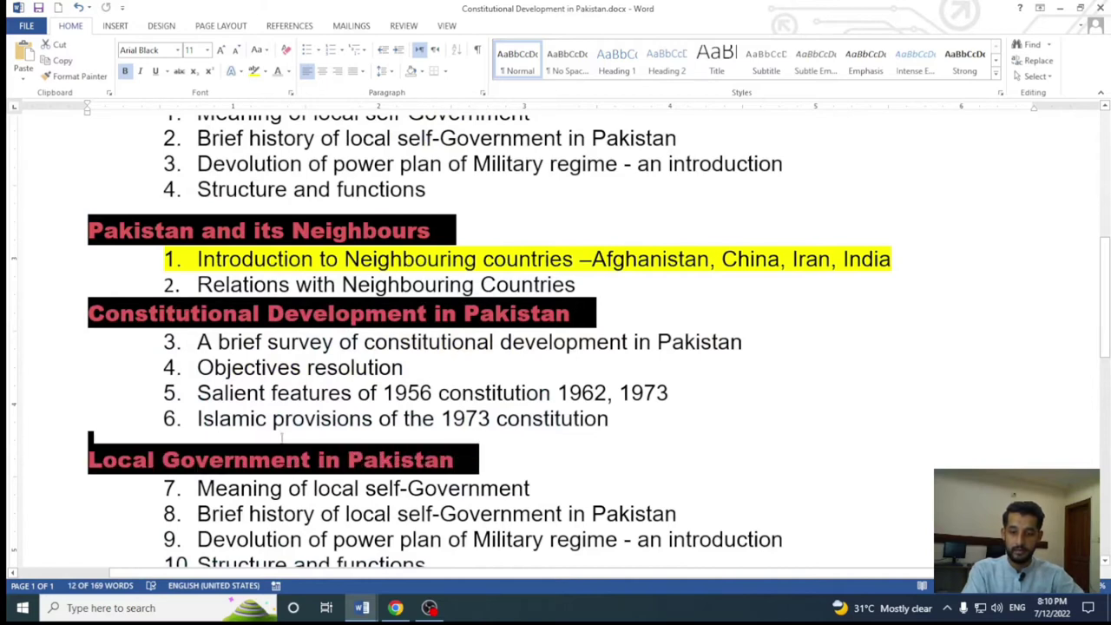
drag(190, 440, 63, 474)
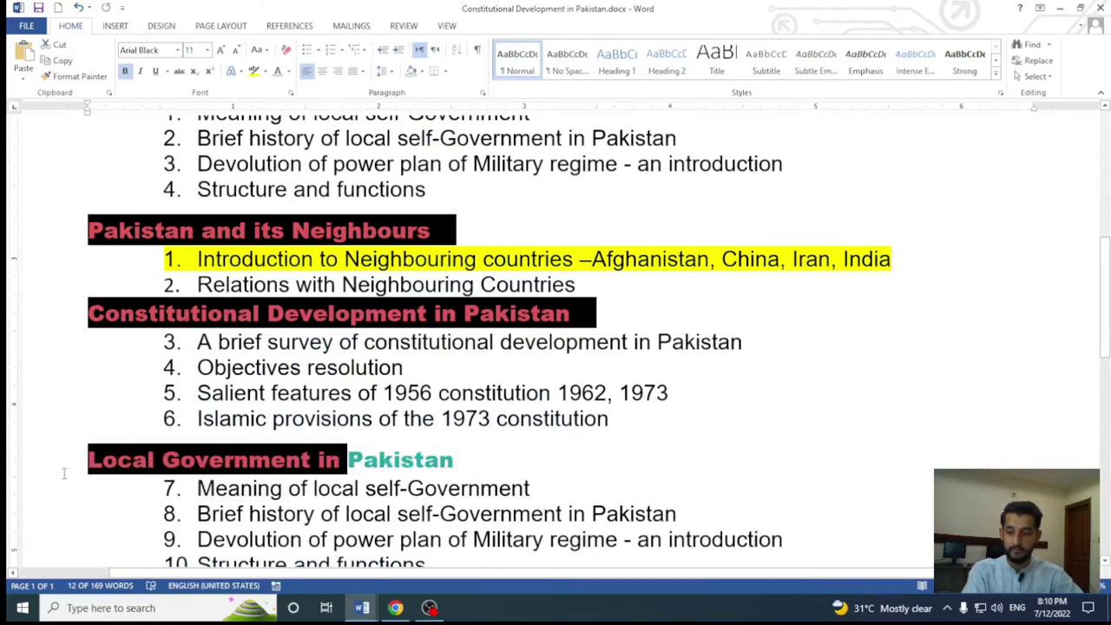
drag(459, 461, 161, 460)
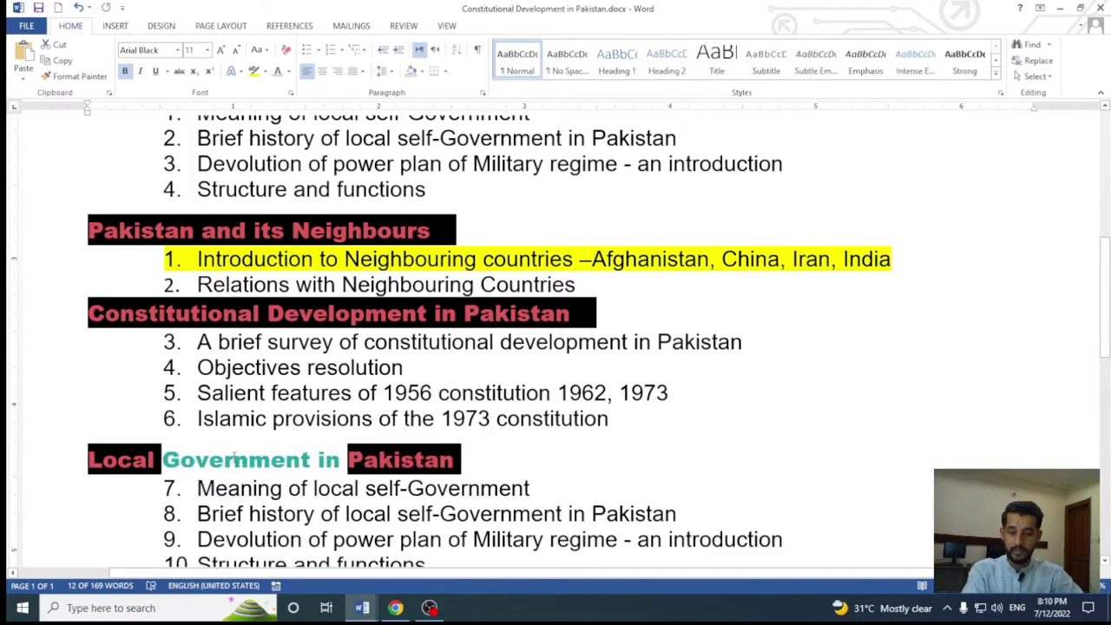
scroll(521, 423, down, 5)
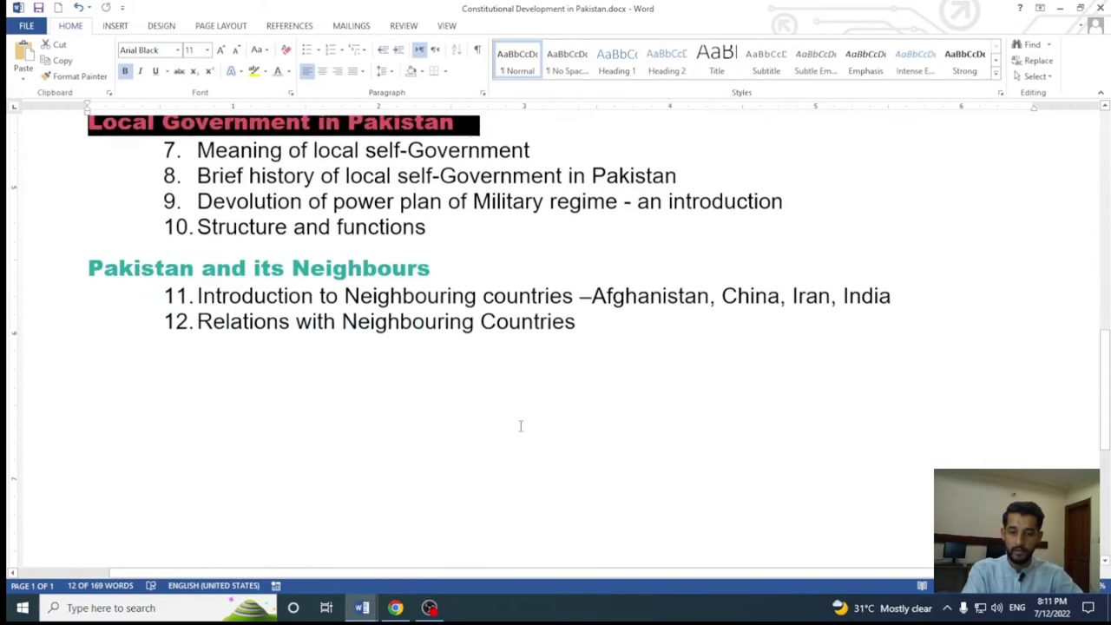
drag(443, 250, 83, 245)
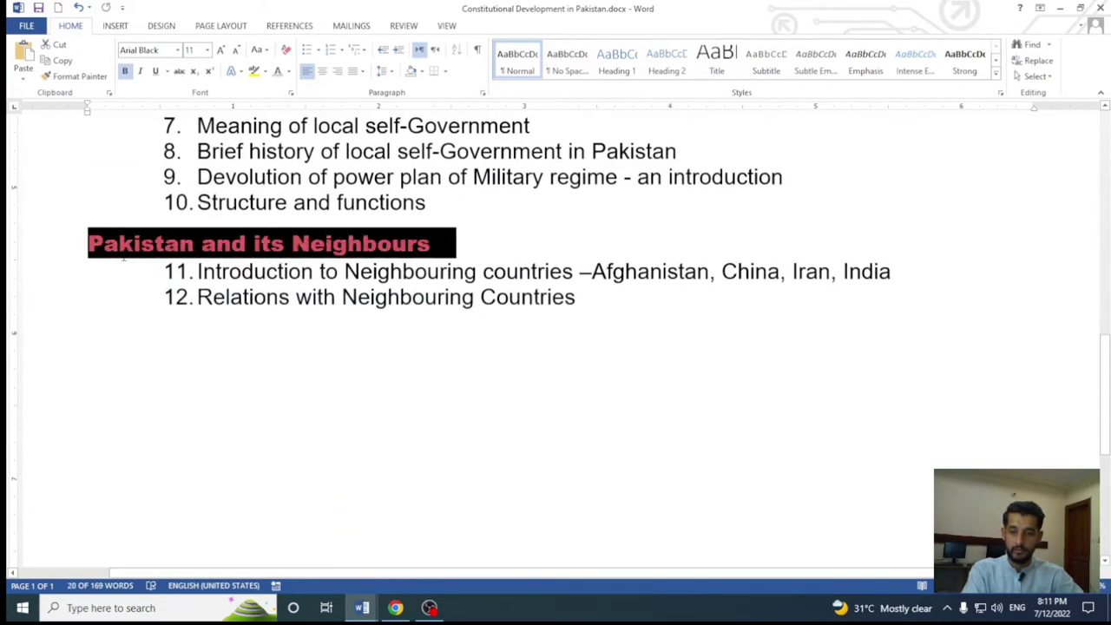
scroll(464, 409, up, 4)
scroll(642, 487, up, 3)
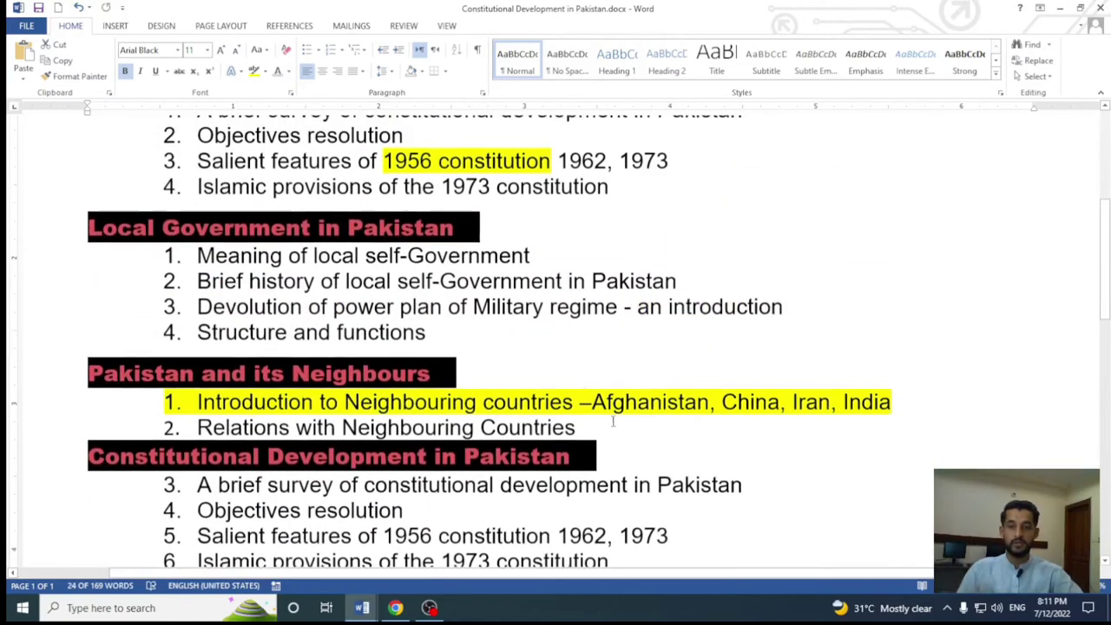
scroll(667, 343, up, 4)
scroll(667, 343, up, 1)
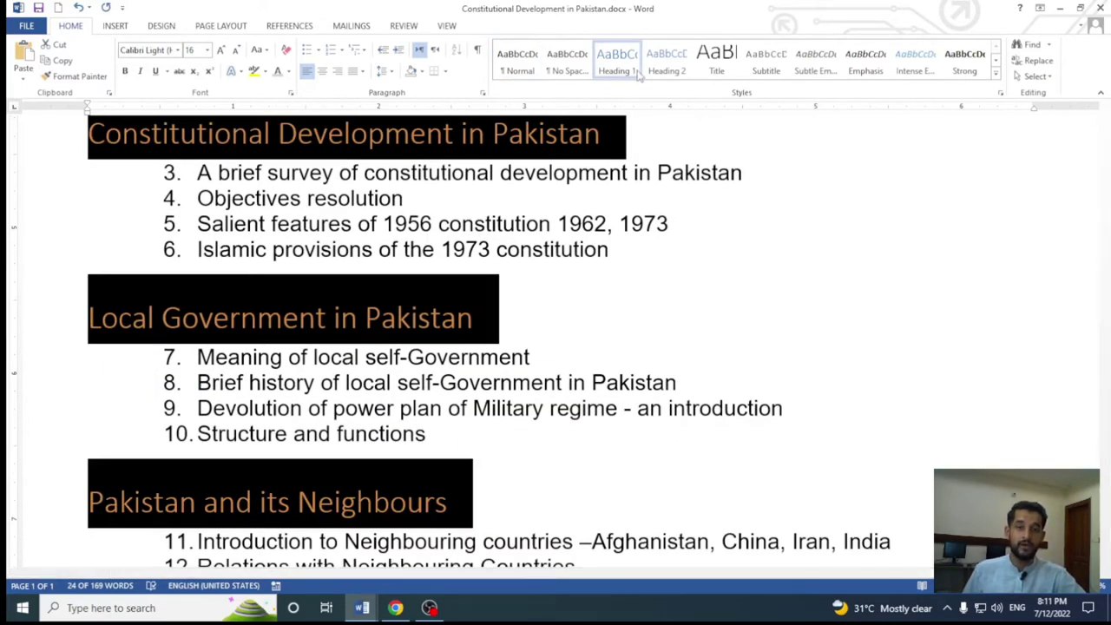
Step: Undo the black shading so the section headings show plain blue Heading 1 styling
key(ctrl+z)
key(ctrl+z)
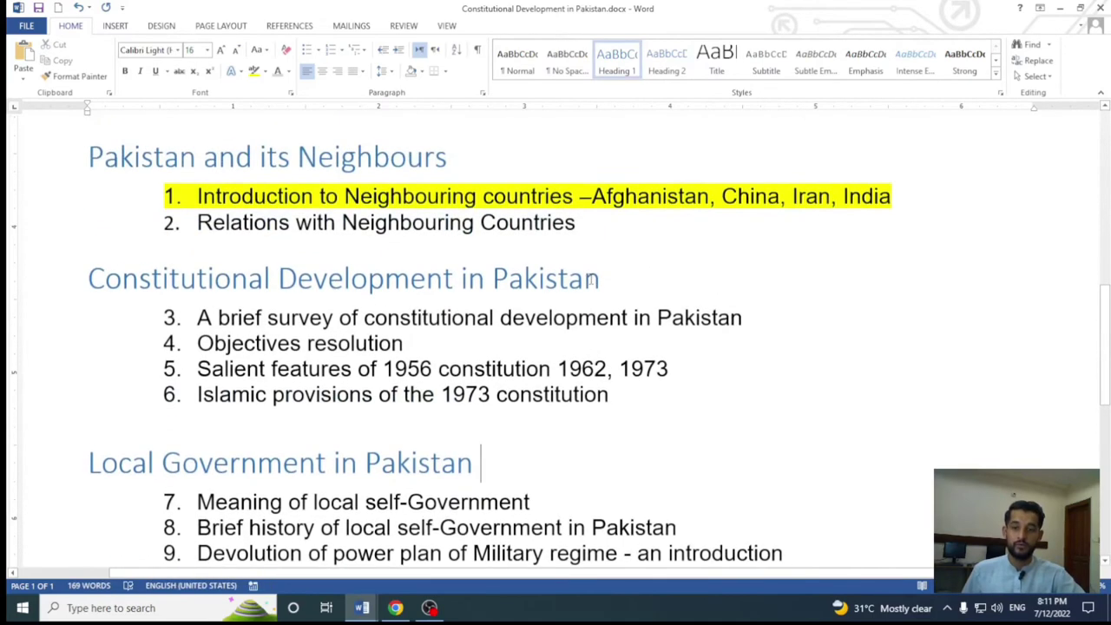
key(ctrl+z)
key(ctrl+z)
key(ctrl+z)
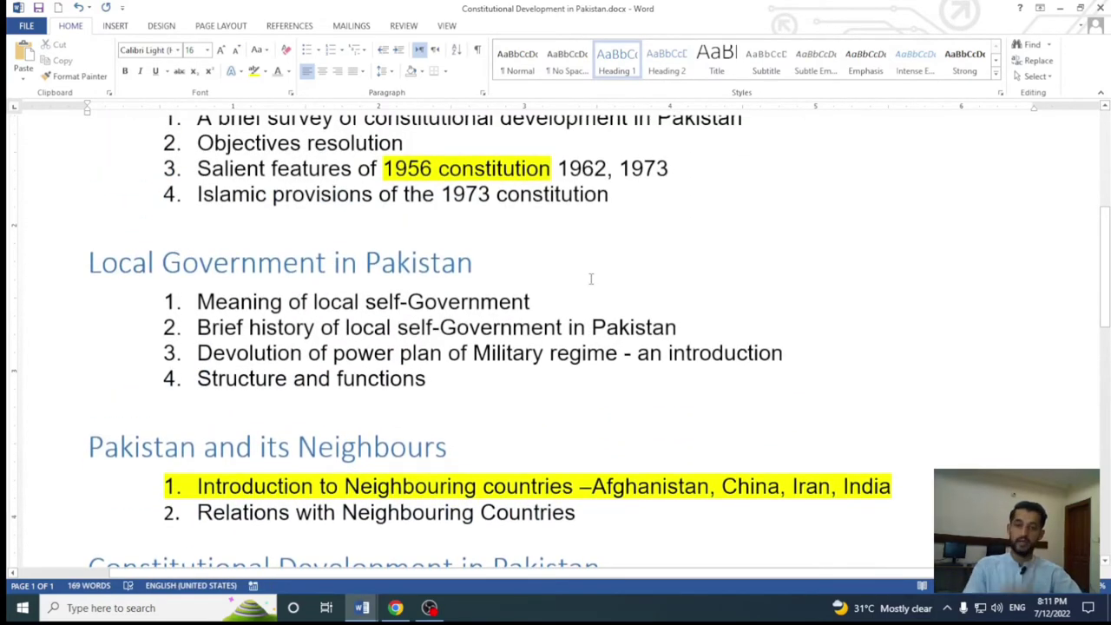
scroll(432, 331, up, 4)
scroll(443, 330, down, 2)
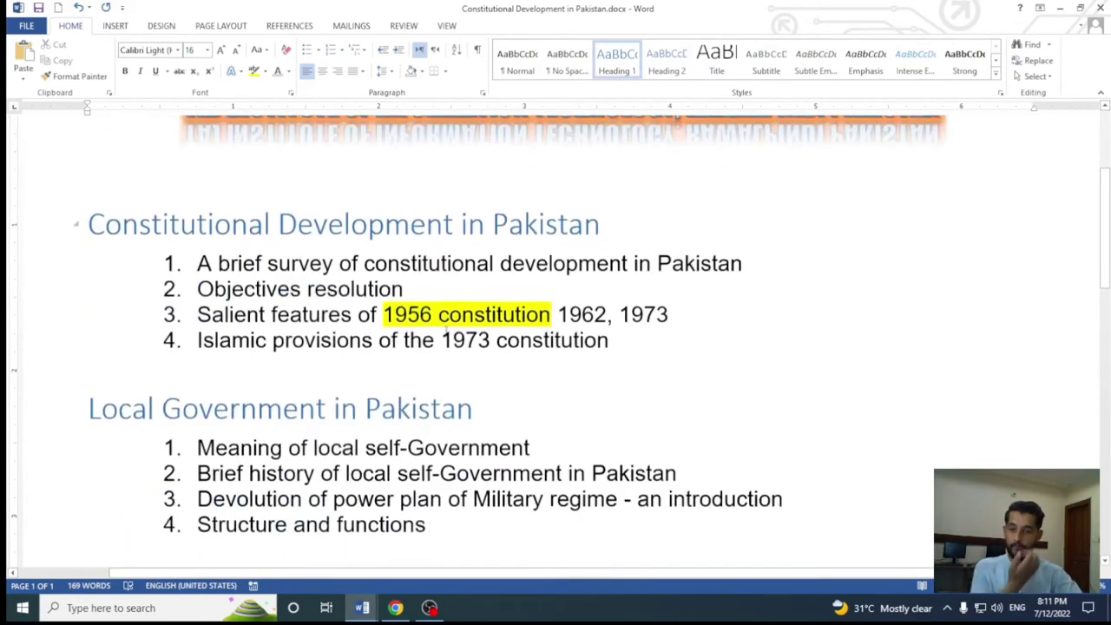
key(ctrl+y)
key(ctrl+z)
scroll(468, 338, up, 2)
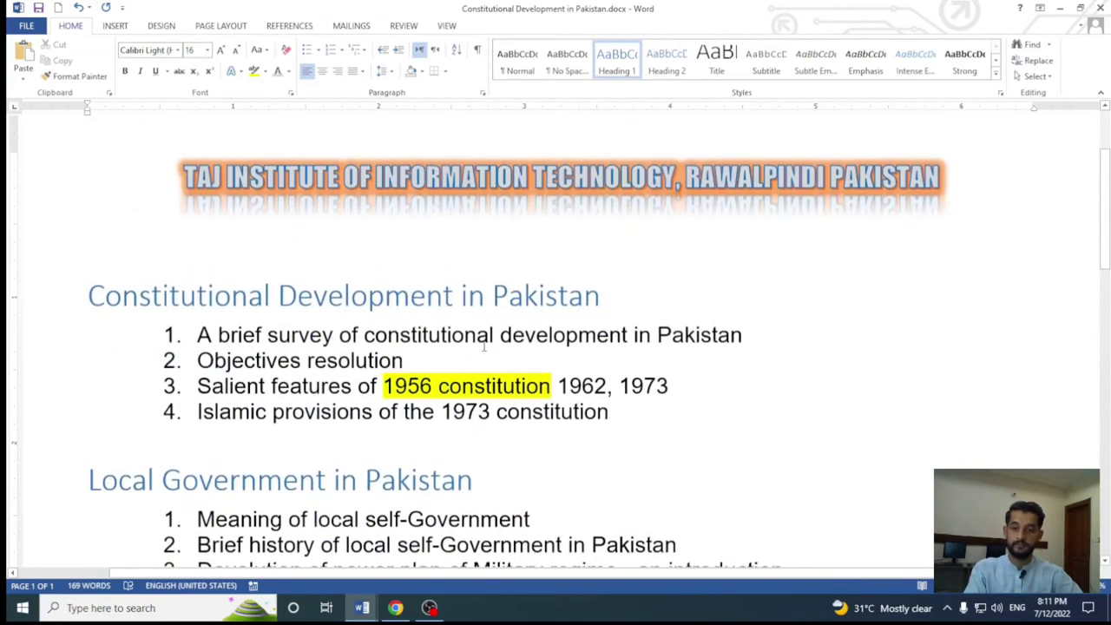
ctrl+scroll(484, 347, down, 2)
scroll(519, 312, down, 2)
scroll(519, 313, down, 1)
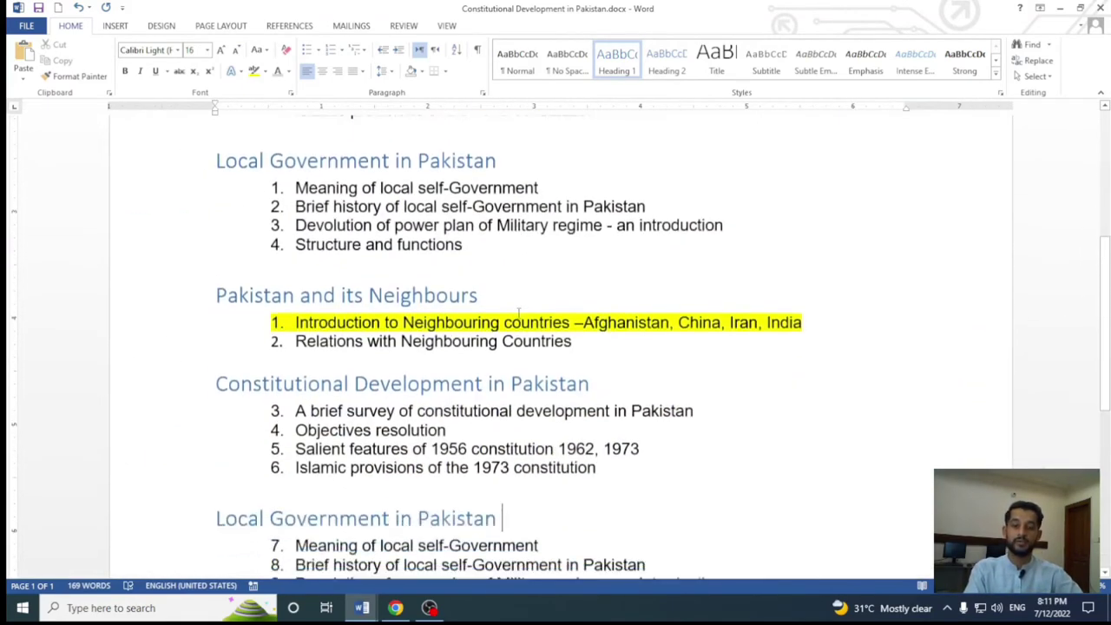
scroll(519, 312, down, 1)
scroll(559, 373, down, 2)
scroll(560, 373, up, 4)
mouse_move(216, 310)
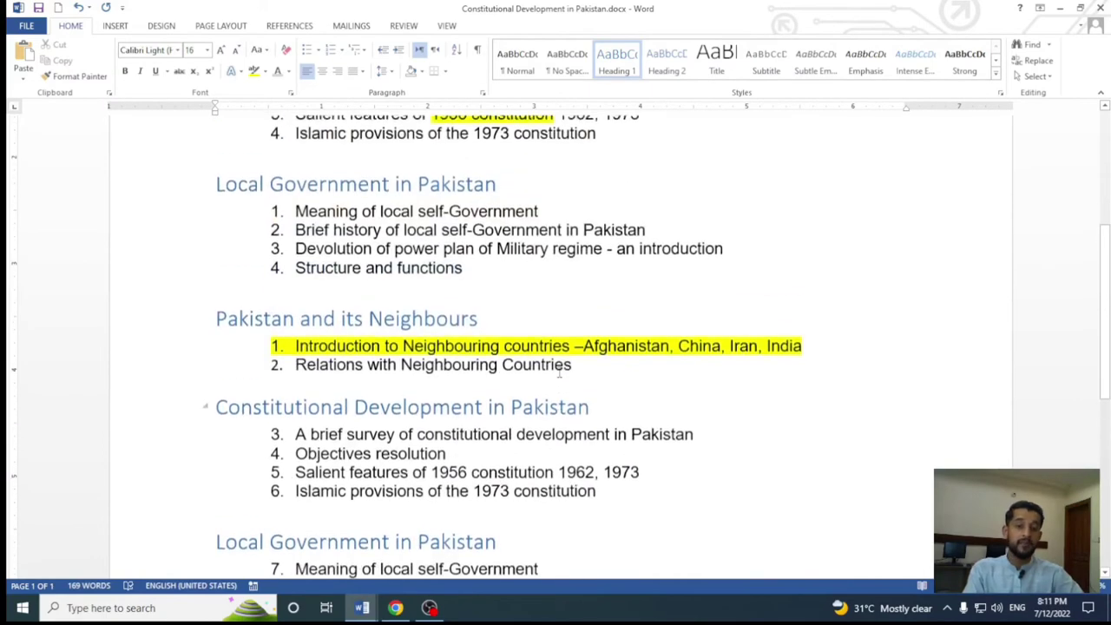
scroll(559, 373, up, 3)
scroll(555, 367, up, 1)
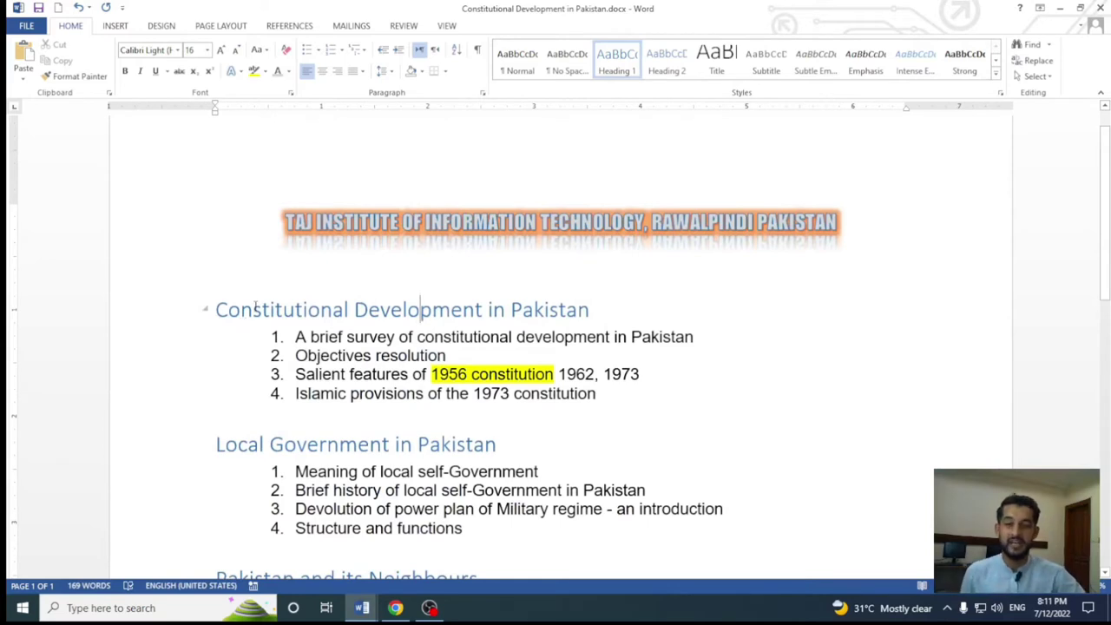
click(206, 311)
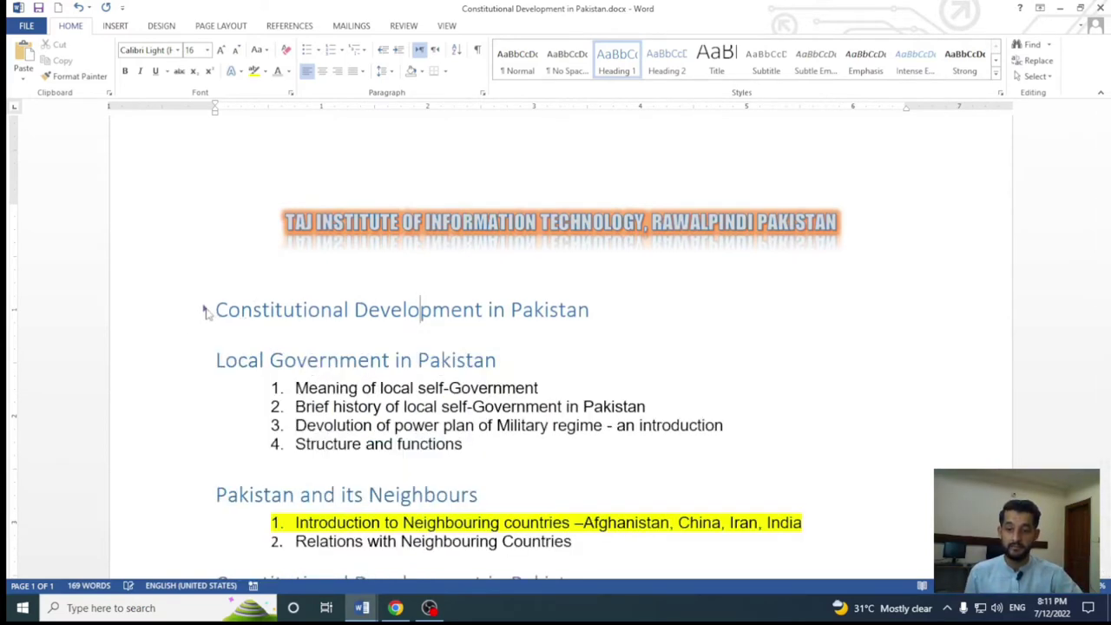
click(206, 311)
click(205, 310)
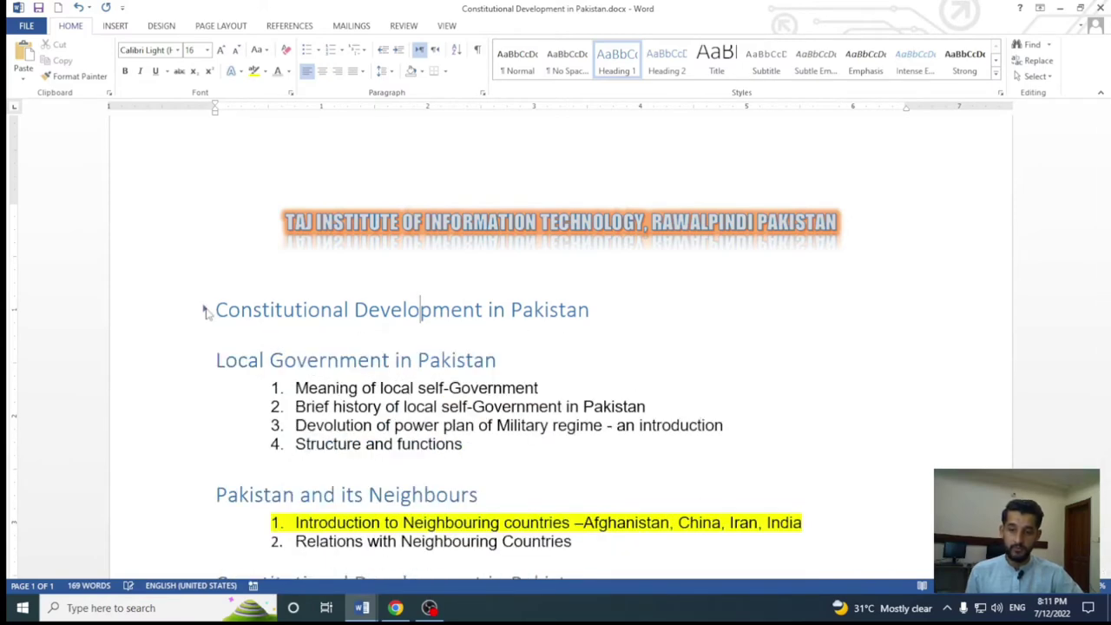
click(206, 310)
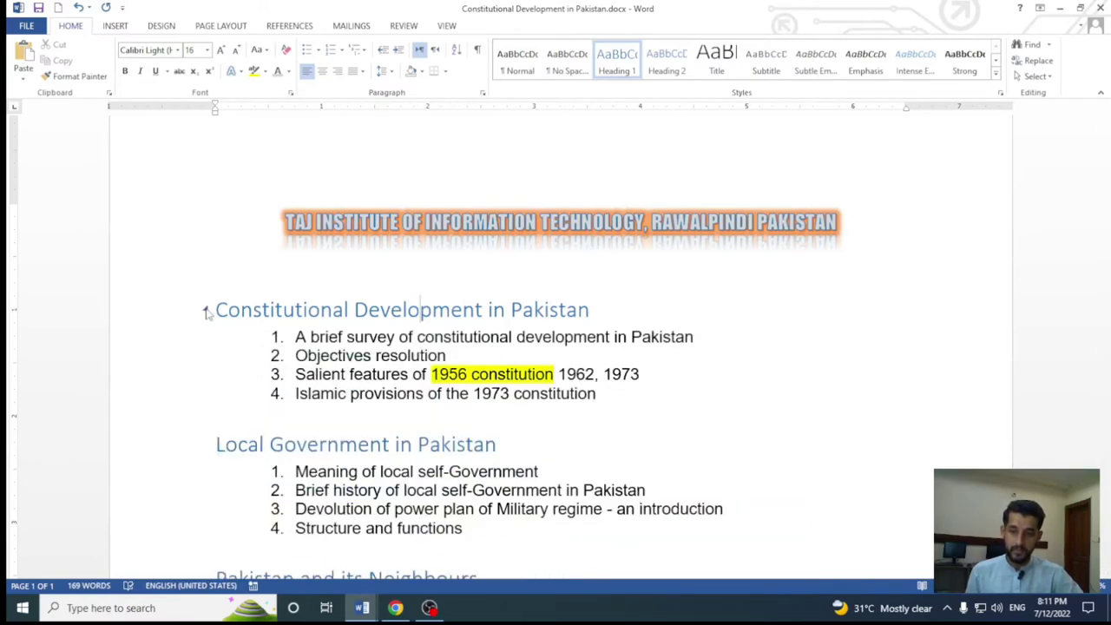
click(206, 311)
click(206, 311)
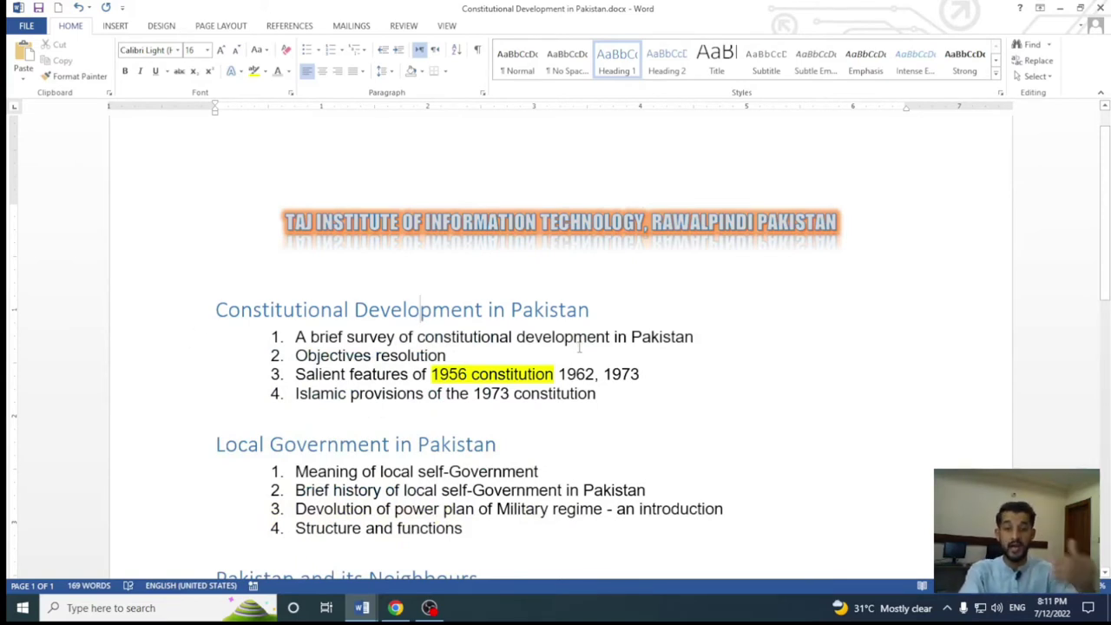
click(160, 25)
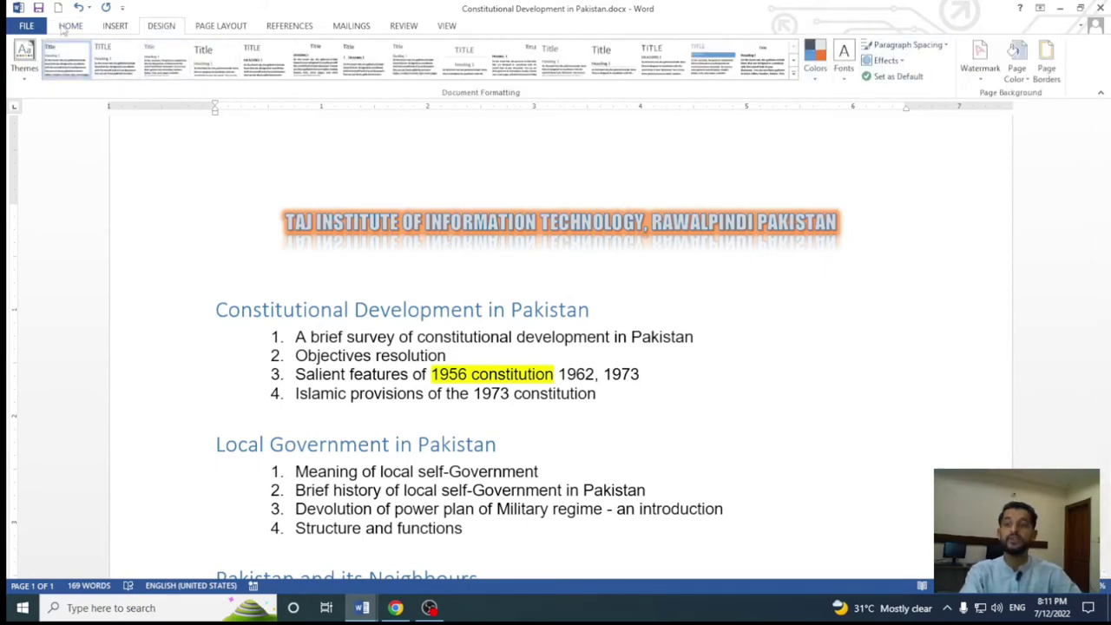
click(68, 26)
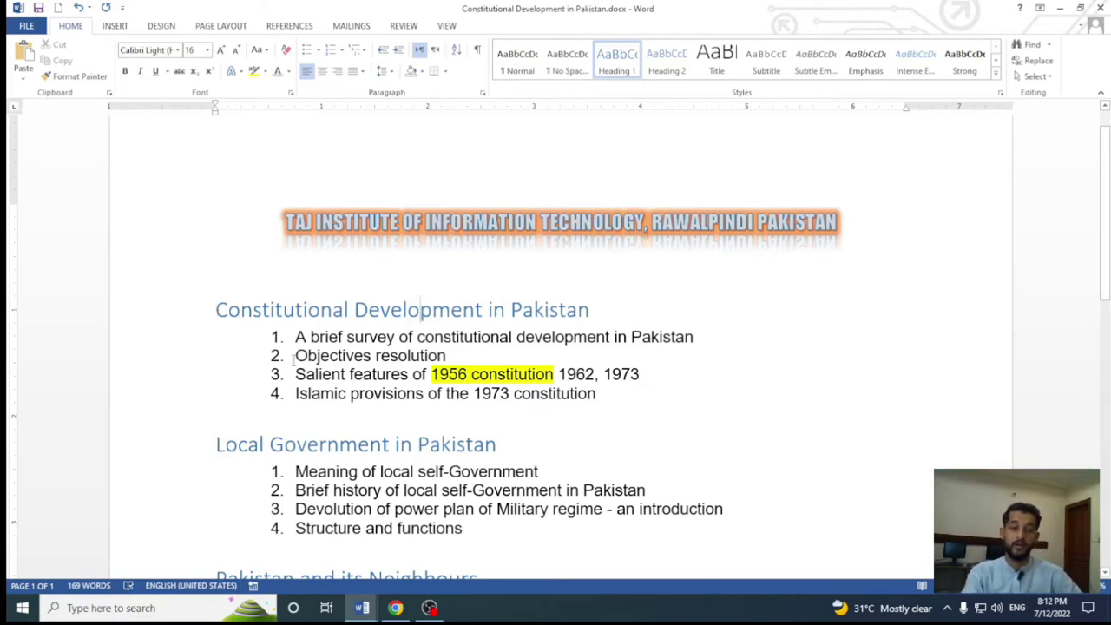
triple_click(598, 309)
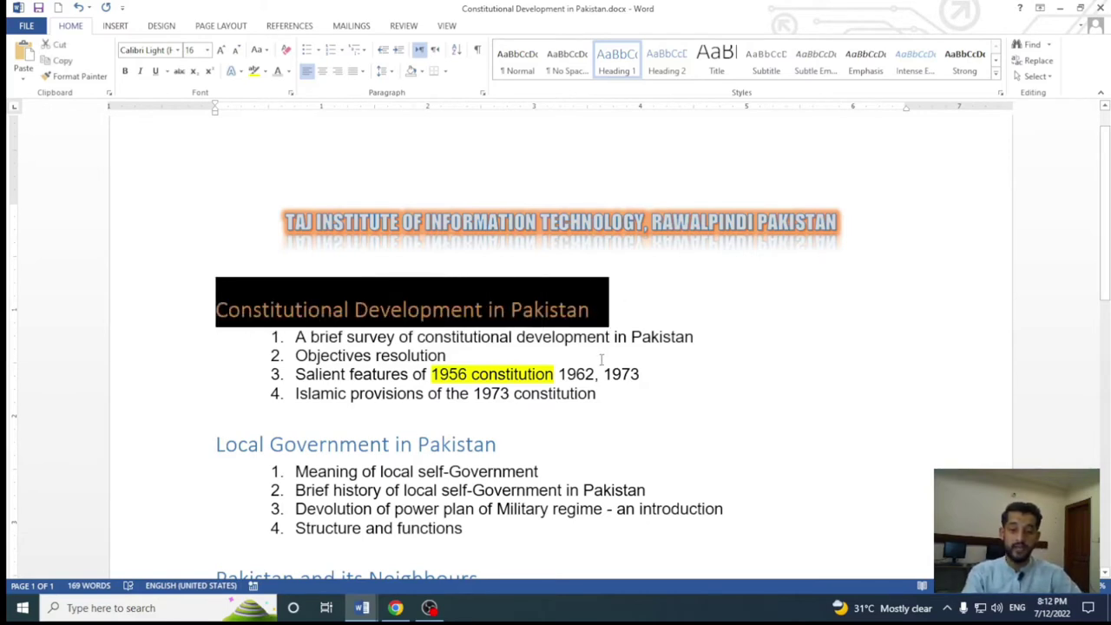
click(563, 312)
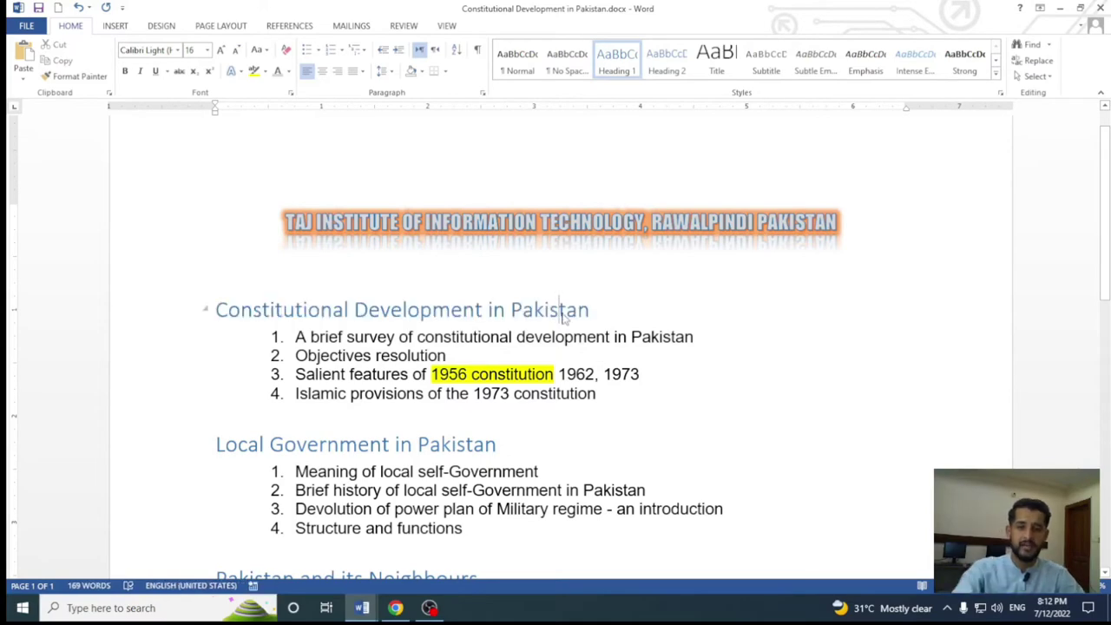
key(ctrl+v)
scroll(564, 313, up, 2)
scroll(564, 313, up, 1)
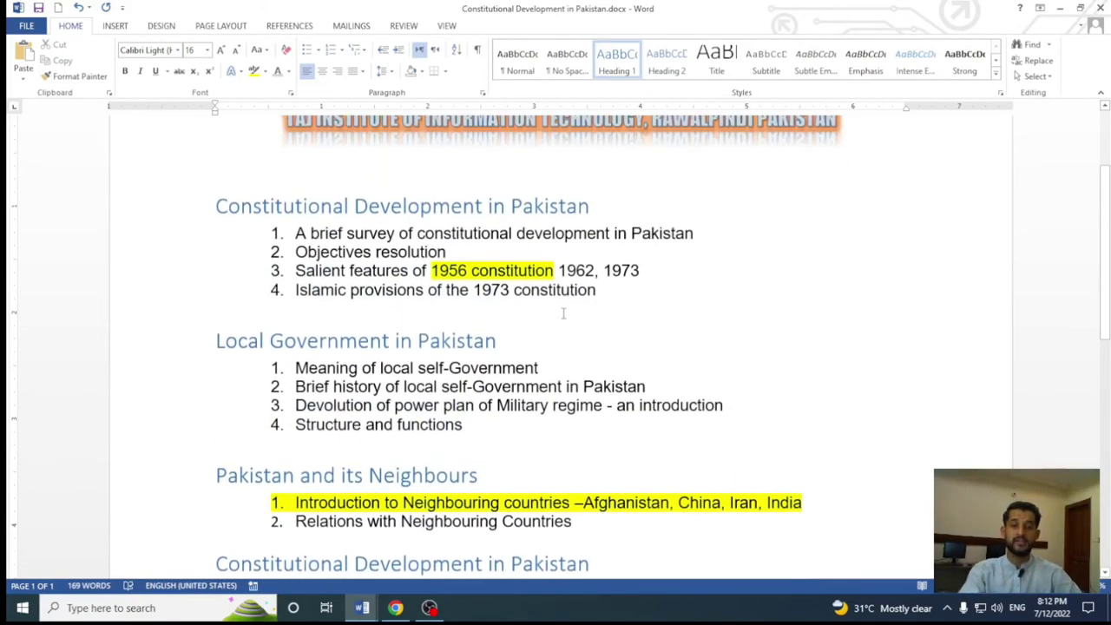
scroll(564, 314, up, 2)
scroll(563, 313, up, 1)
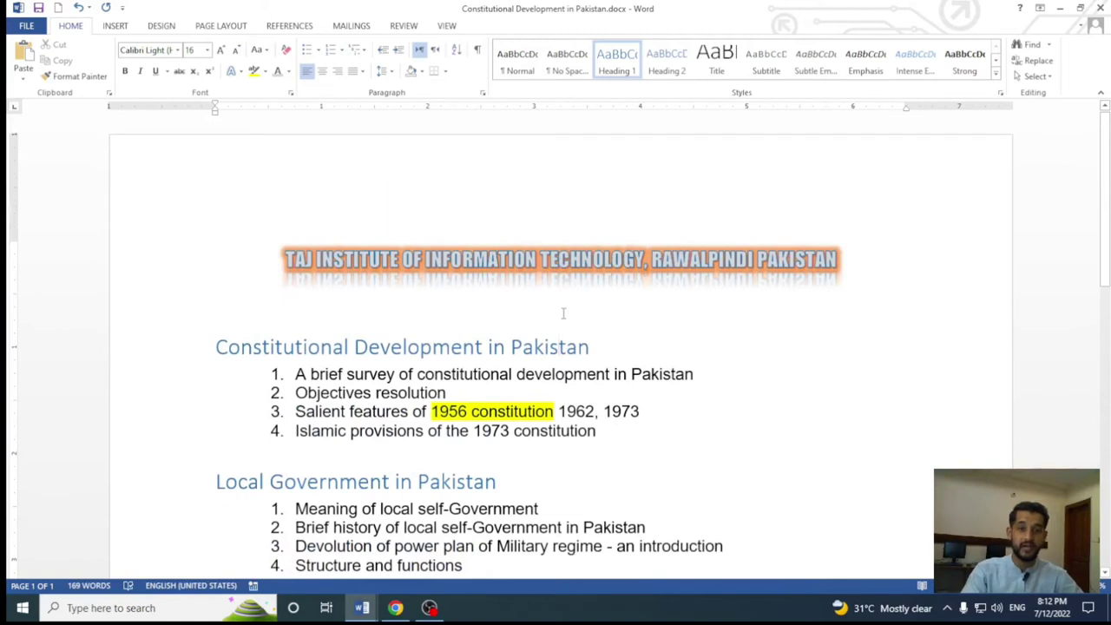
scroll(564, 313, down, 2)
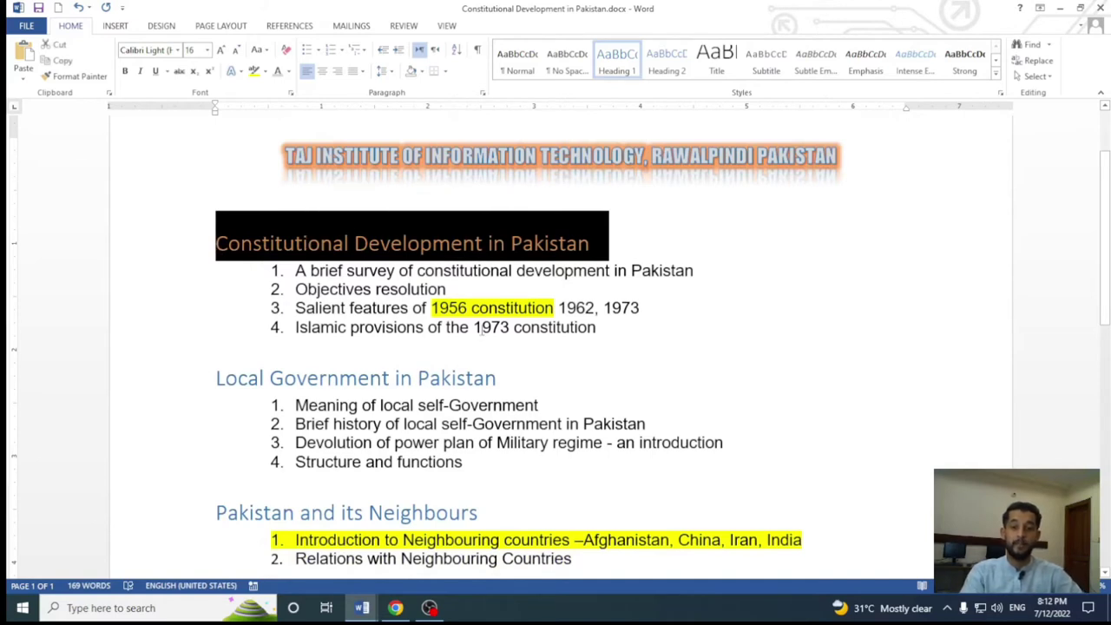
click(452, 244)
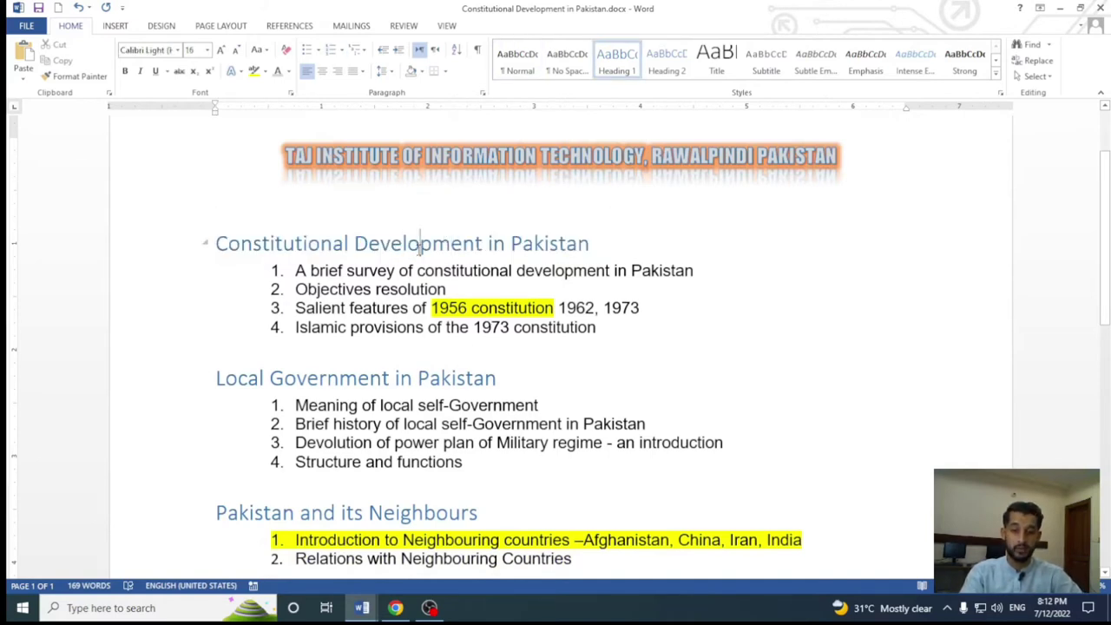
Step: Rename the Heading 1 style to 'Mine Style' in the Modify Style dialog
right_click(614, 57)
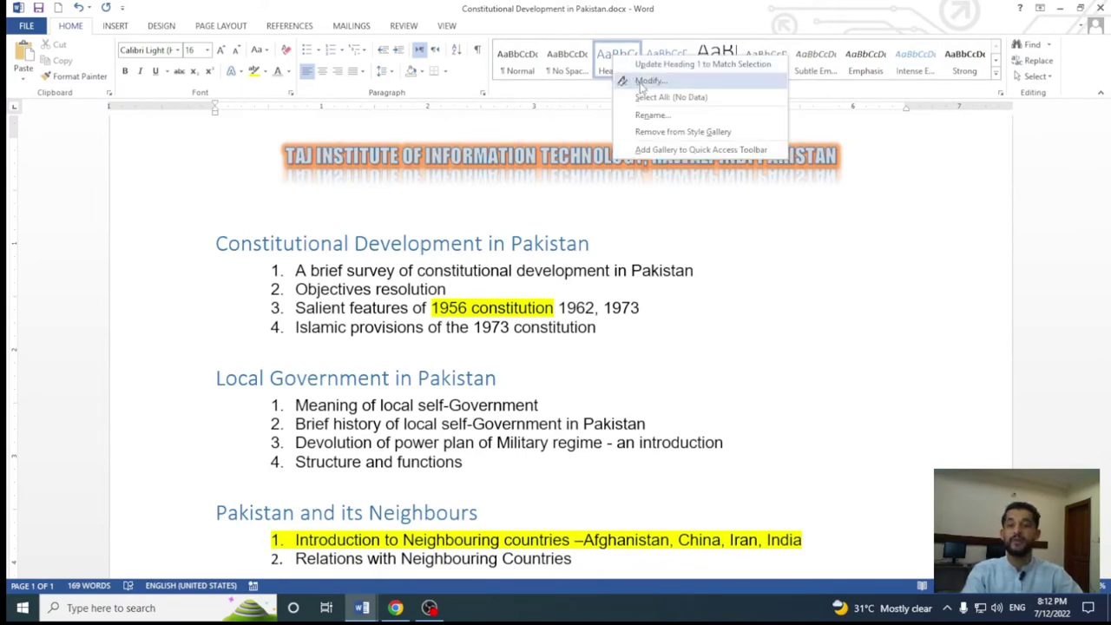
click(650, 81)
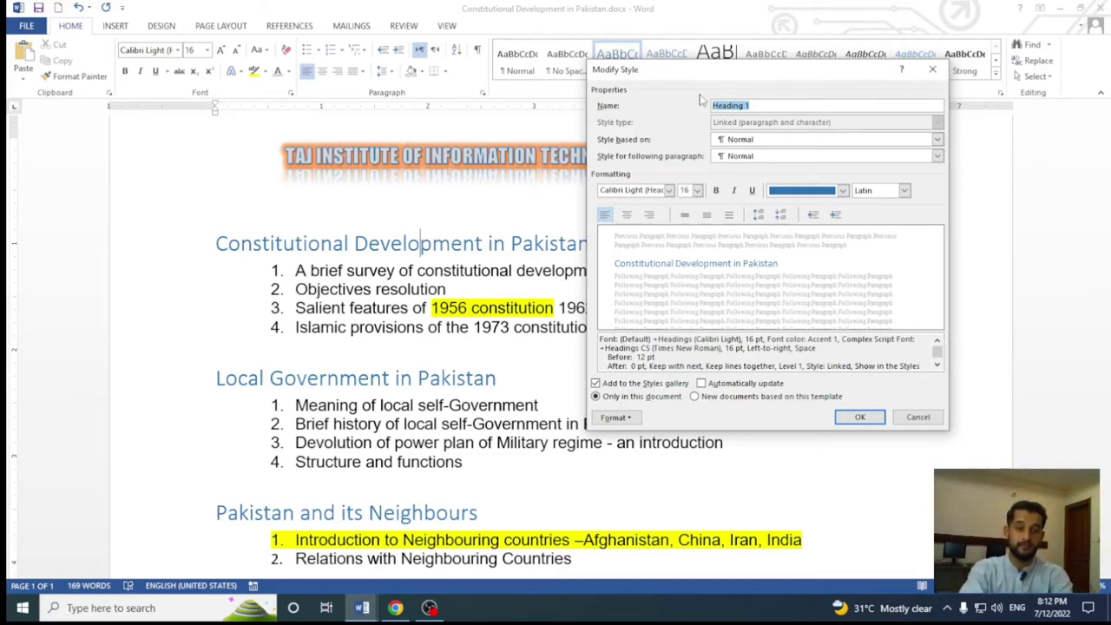
text(Mine )
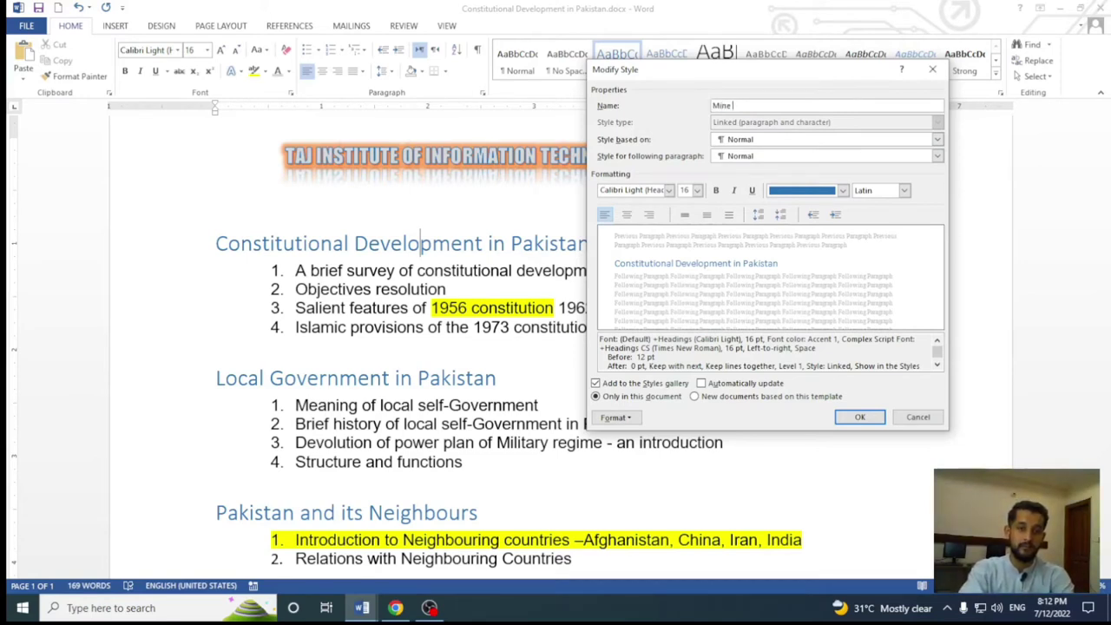
text(Style)
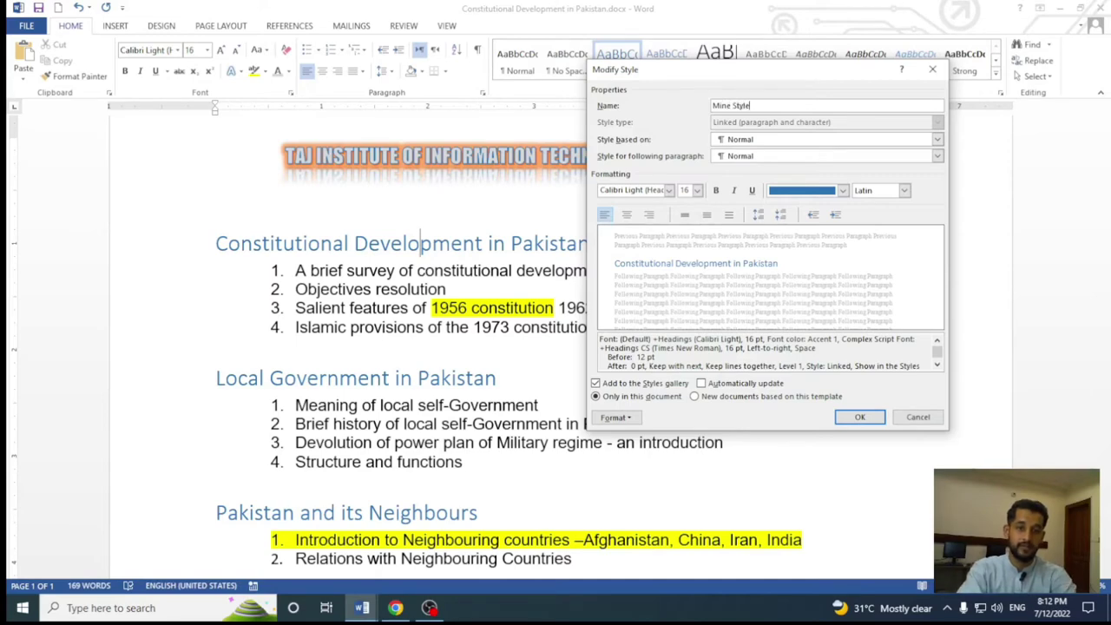
click(838, 418)
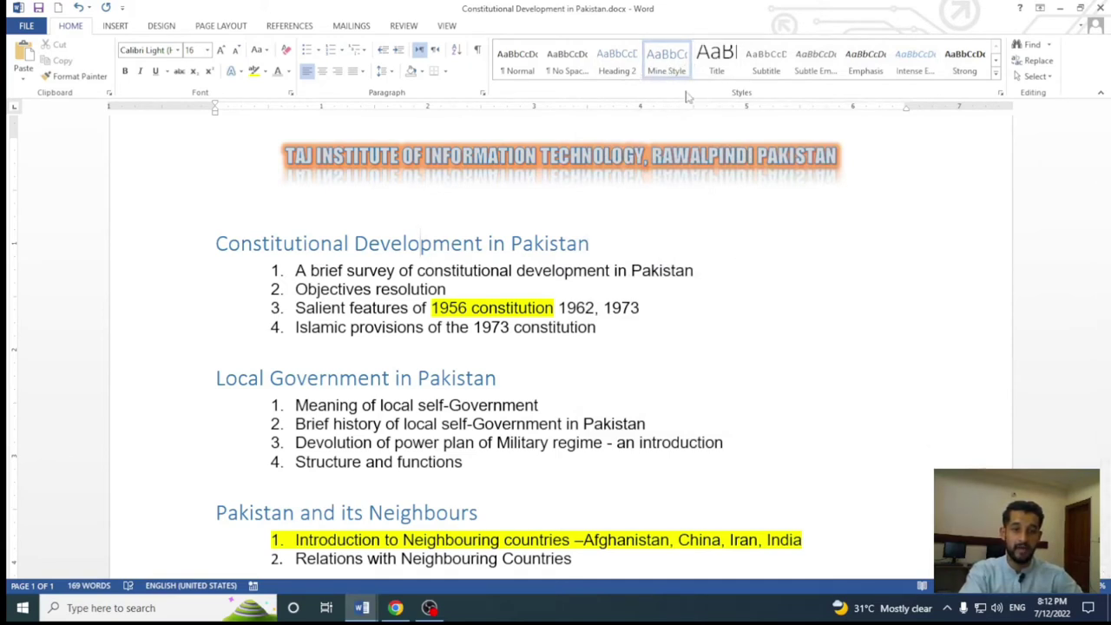
Step: Modify Mine Style to dark red, bold, underlined Tahoma
right_click(668, 69)
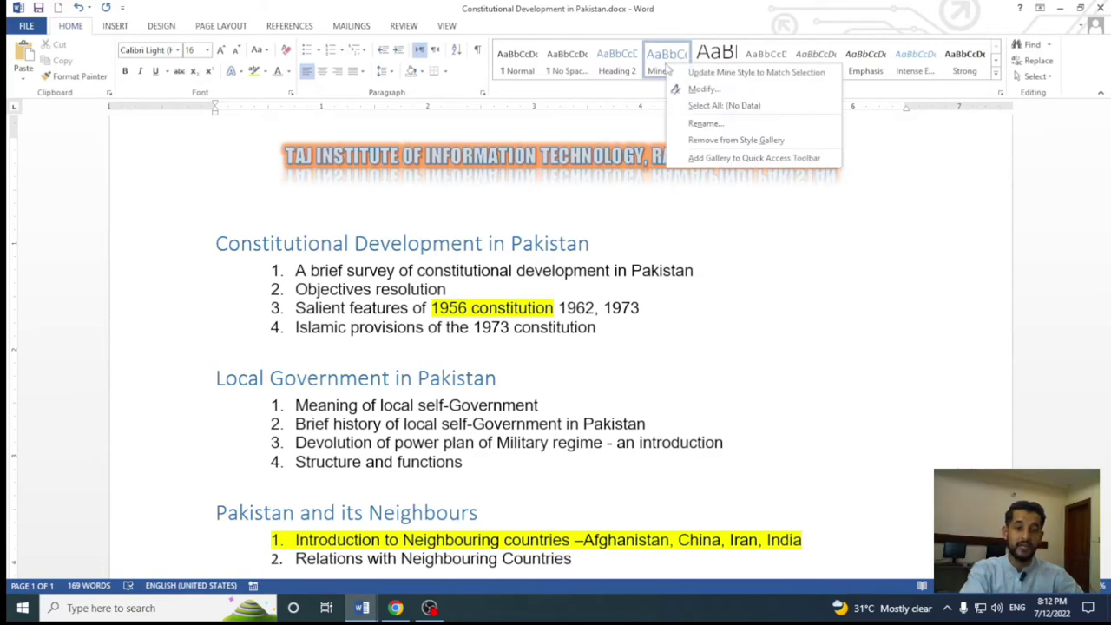
click(699, 89)
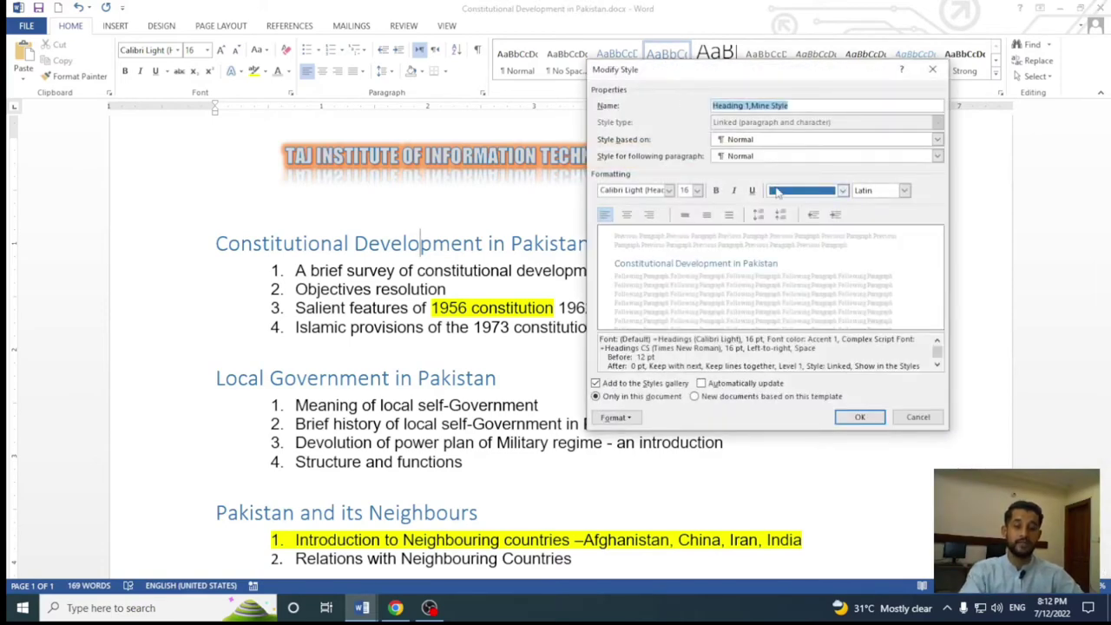
click(842, 191)
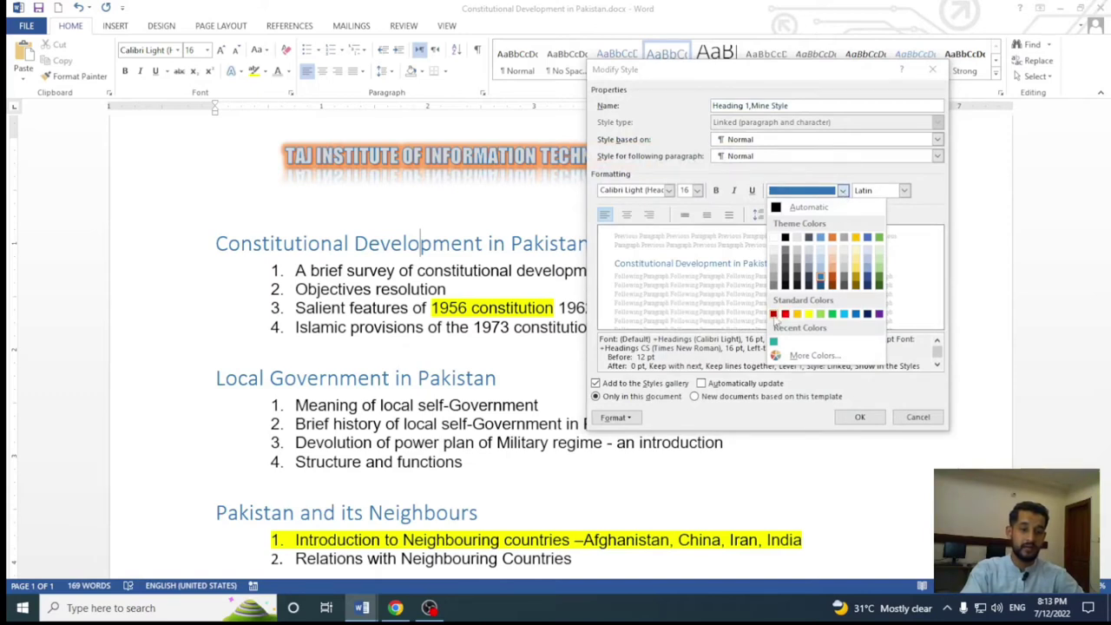
click(773, 315)
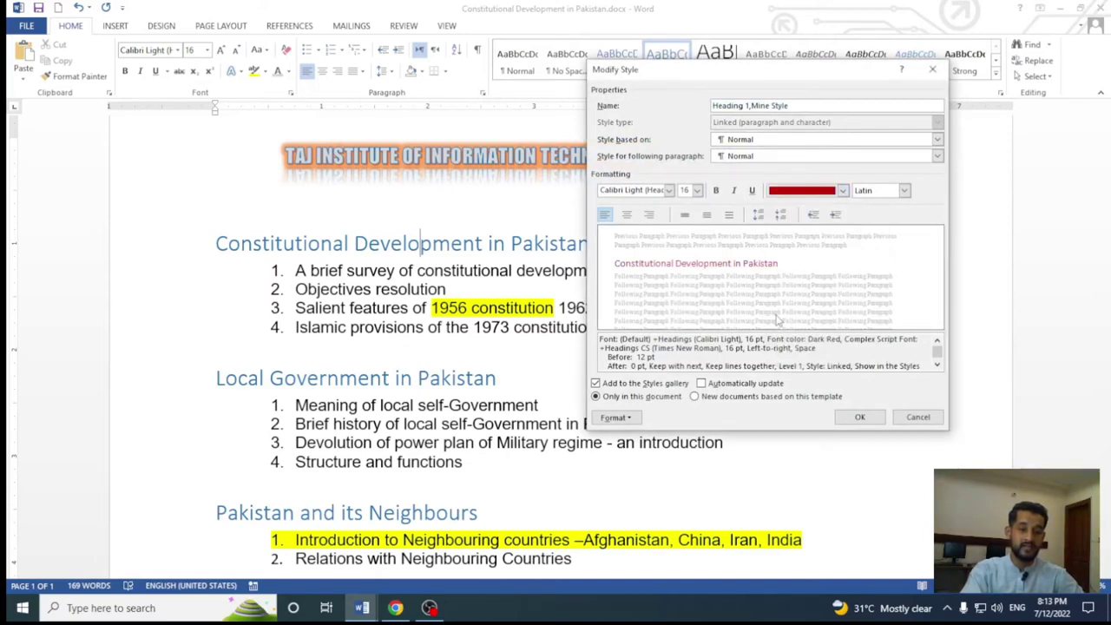
click(717, 191)
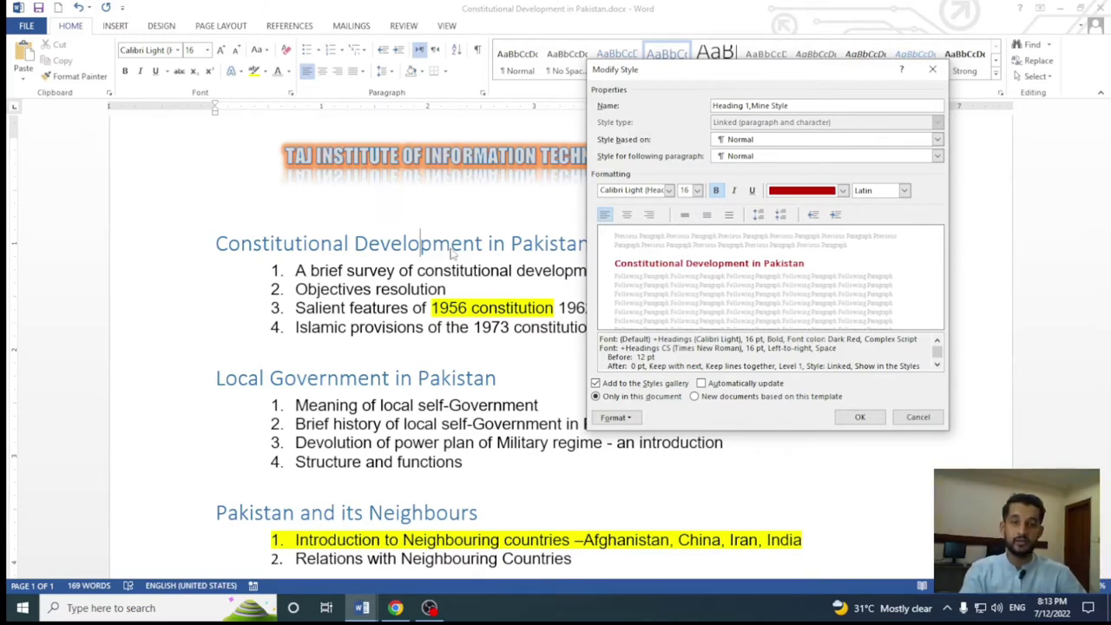
click(669, 190)
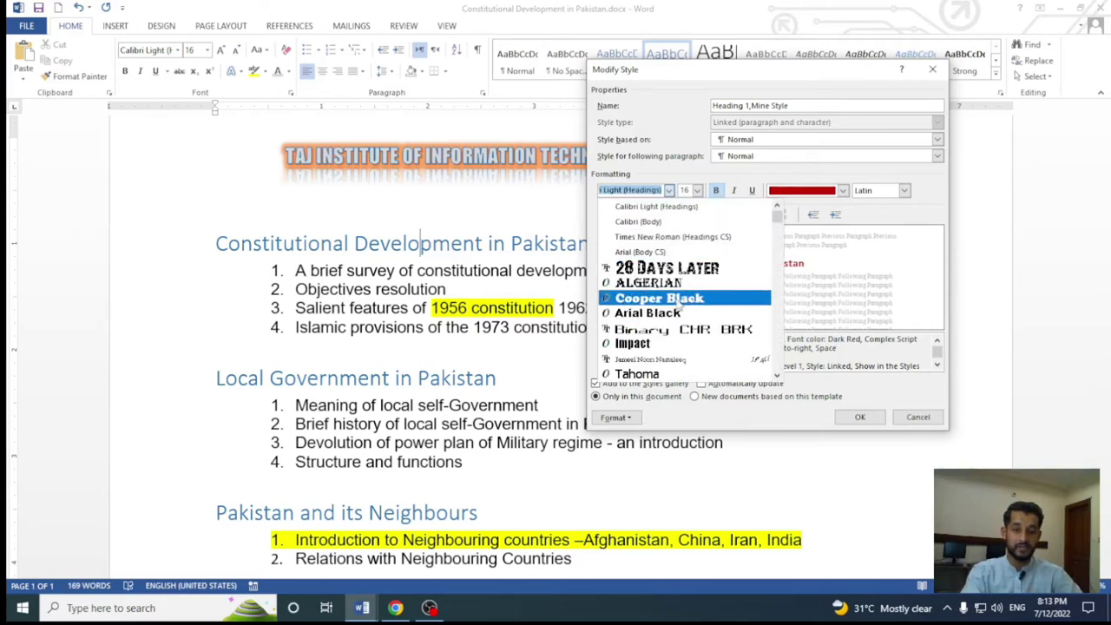
scroll(680, 303, down, 1)
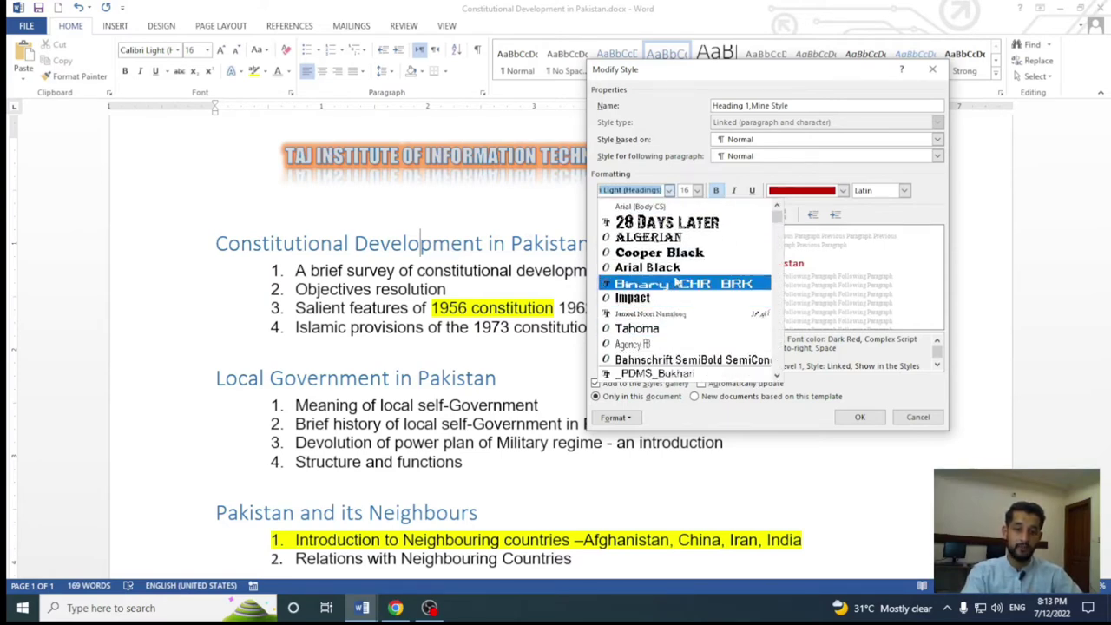
click(664, 330)
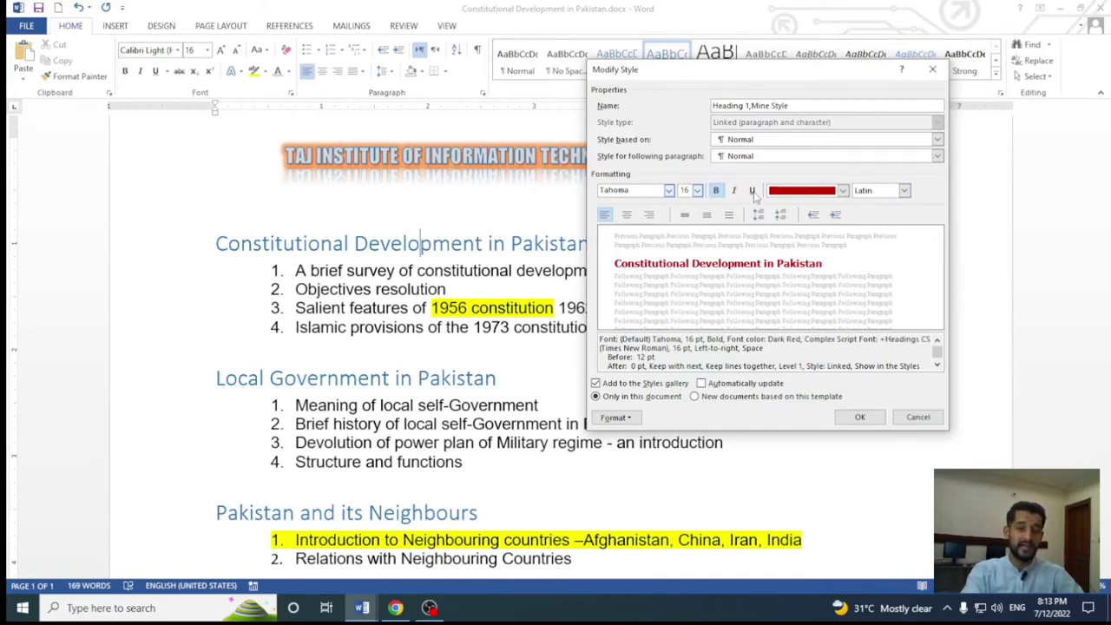
click(752, 191)
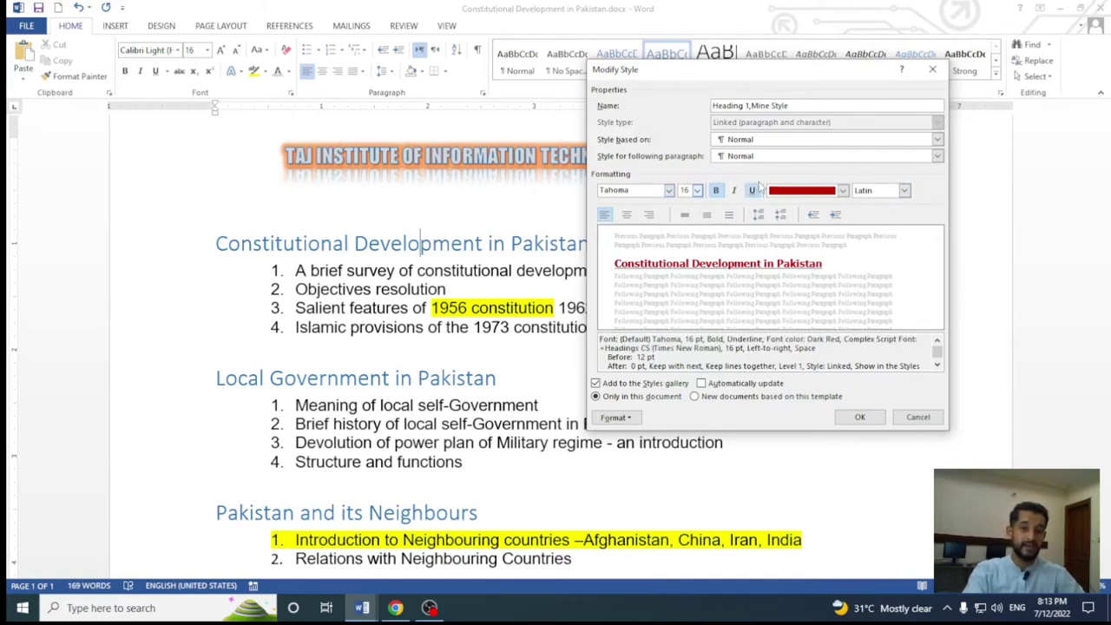
click(861, 417)
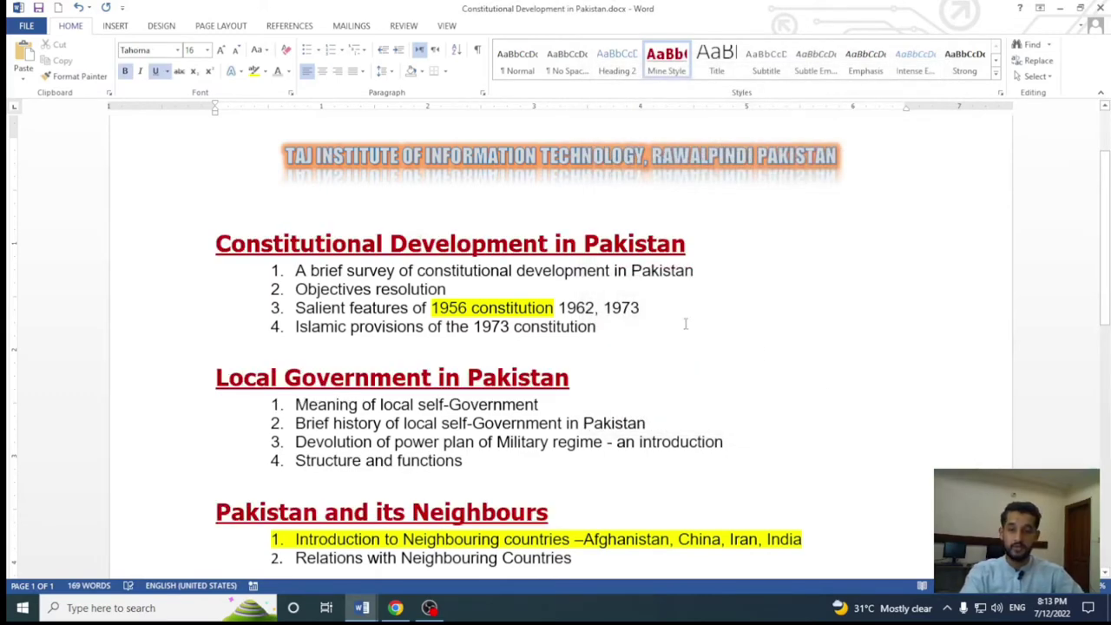
Step: Change Mine Style's font size from 16 pt to 12 pt
scroll(729, 293, up, 2)
scroll(730, 293, down, 3)
scroll(729, 294, down, 3)
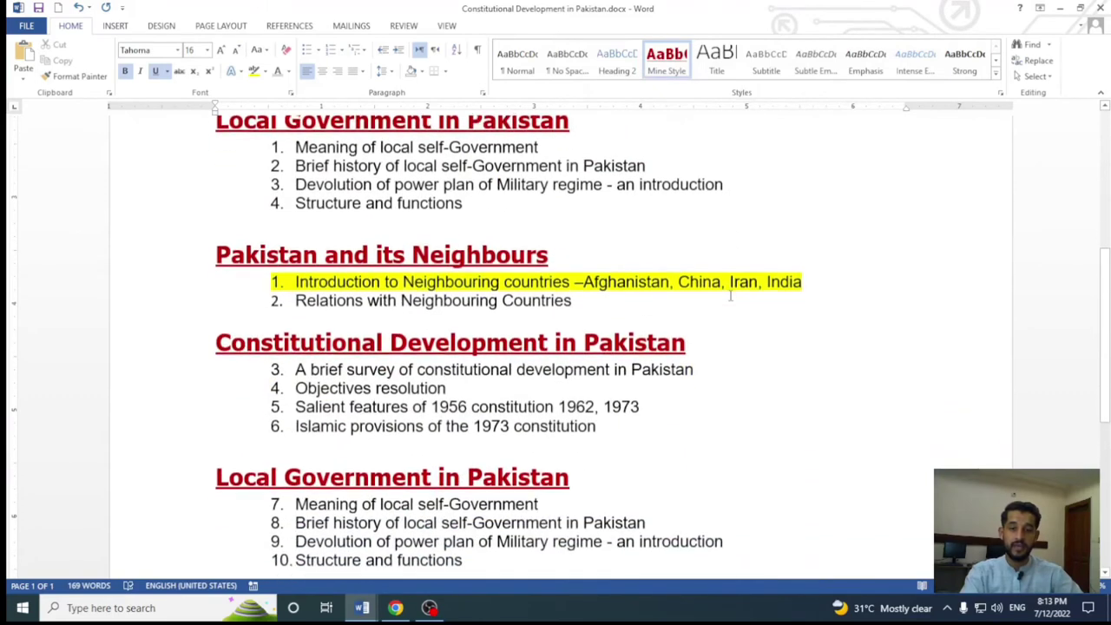
scroll(738, 289, down, 2)
scroll(747, 283, down, 1)
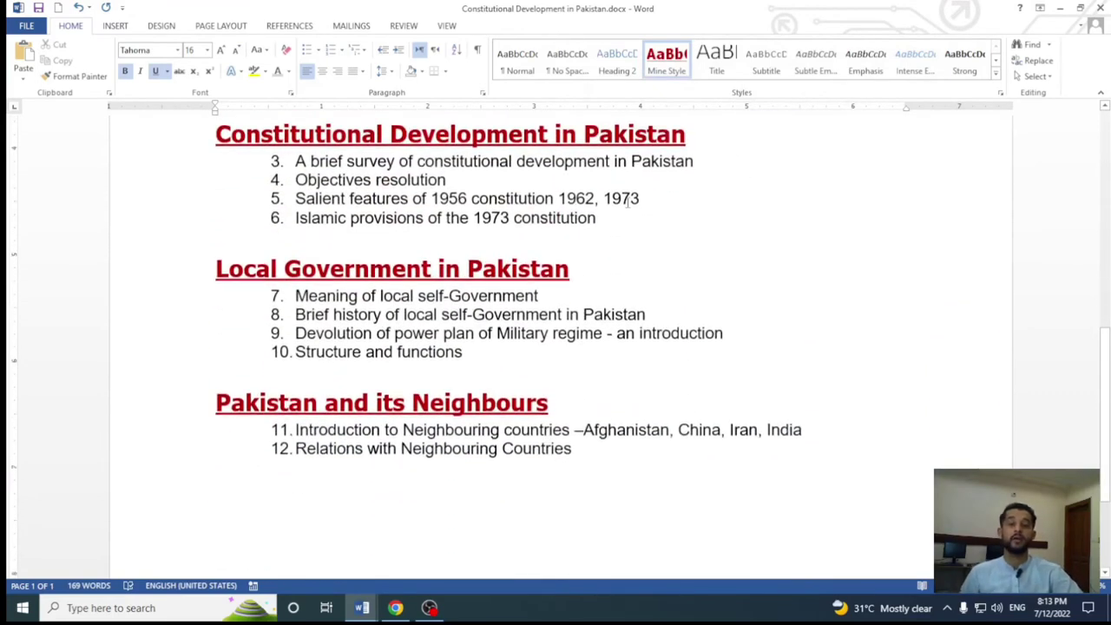
scroll(627, 201, up, 3)
scroll(621, 213, up, 1)
scroll(612, 230, up, 1)
scroll(599, 252, up, 2)
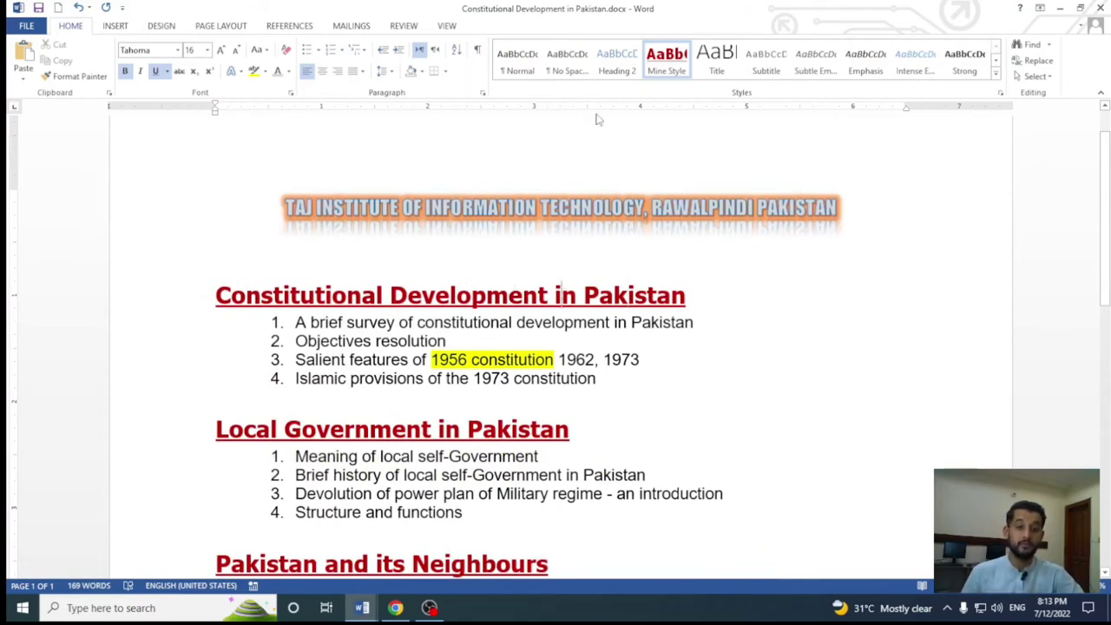
right_click(666, 69)
click(700, 89)
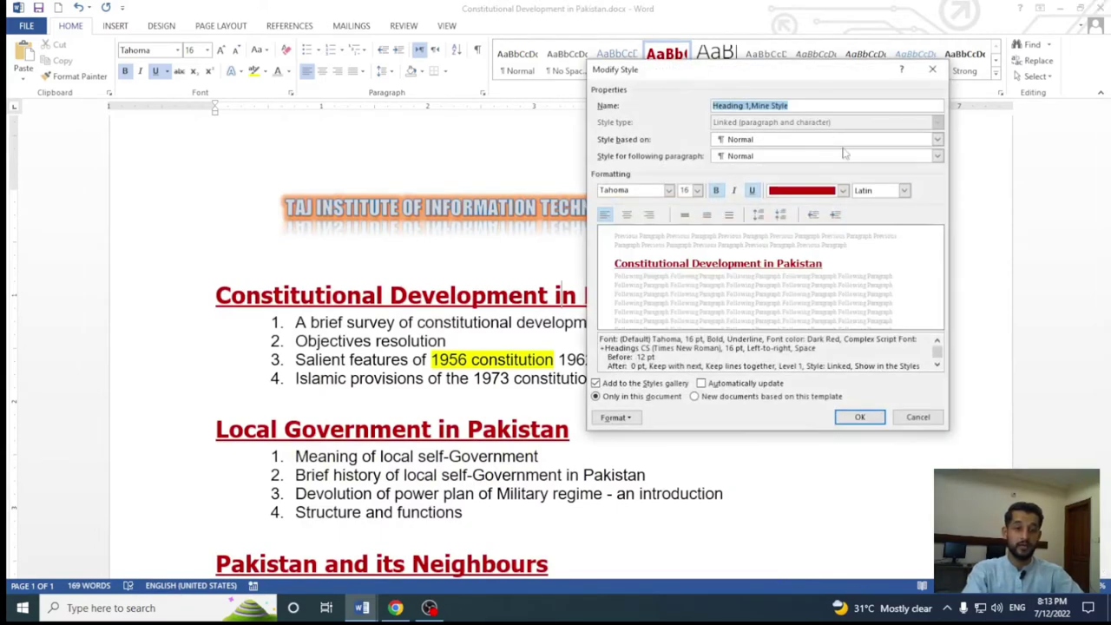
click(697, 190)
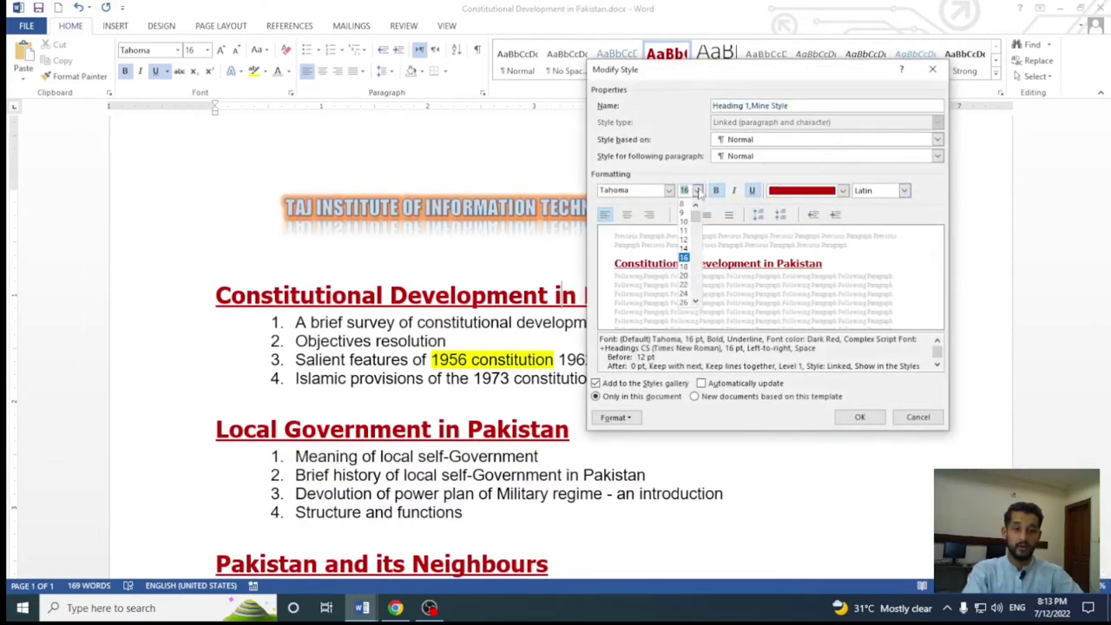
click(684, 241)
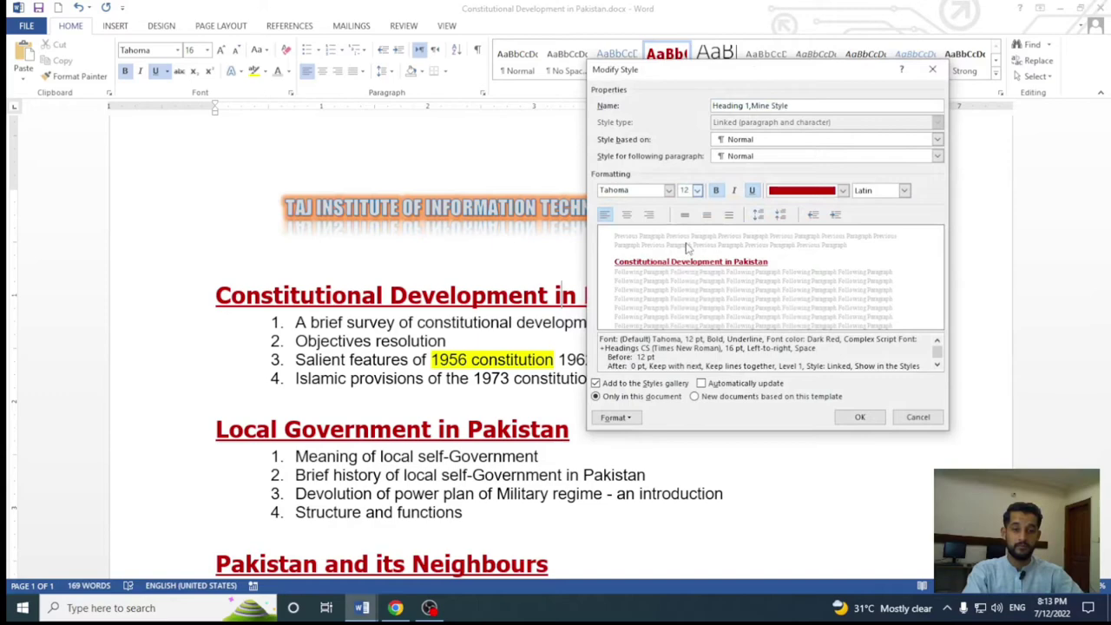
click(859, 417)
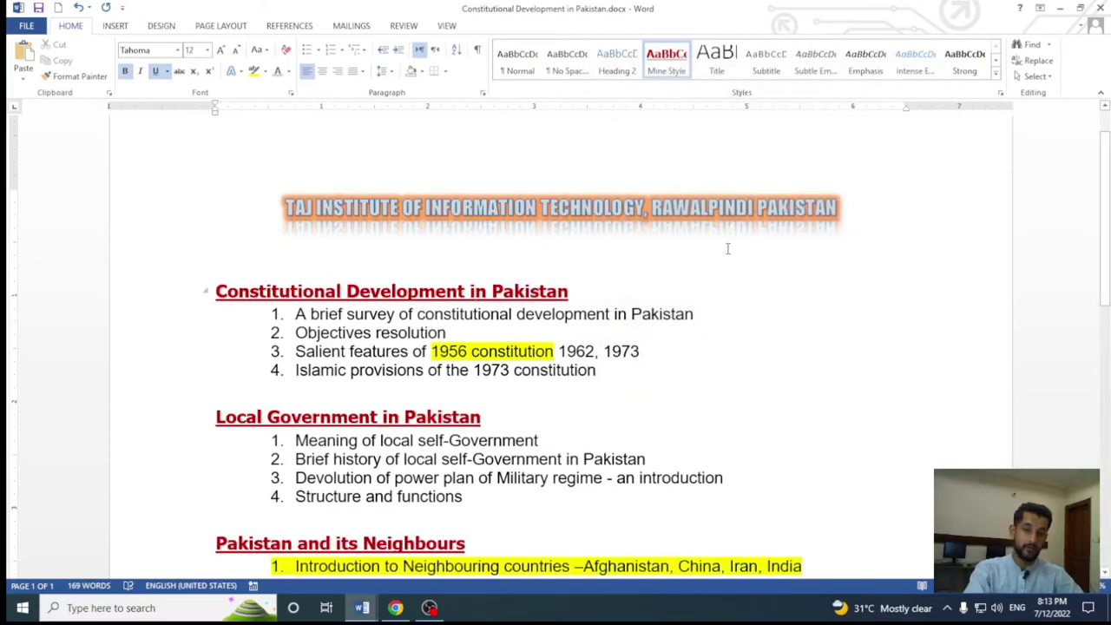
right_click(668, 65)
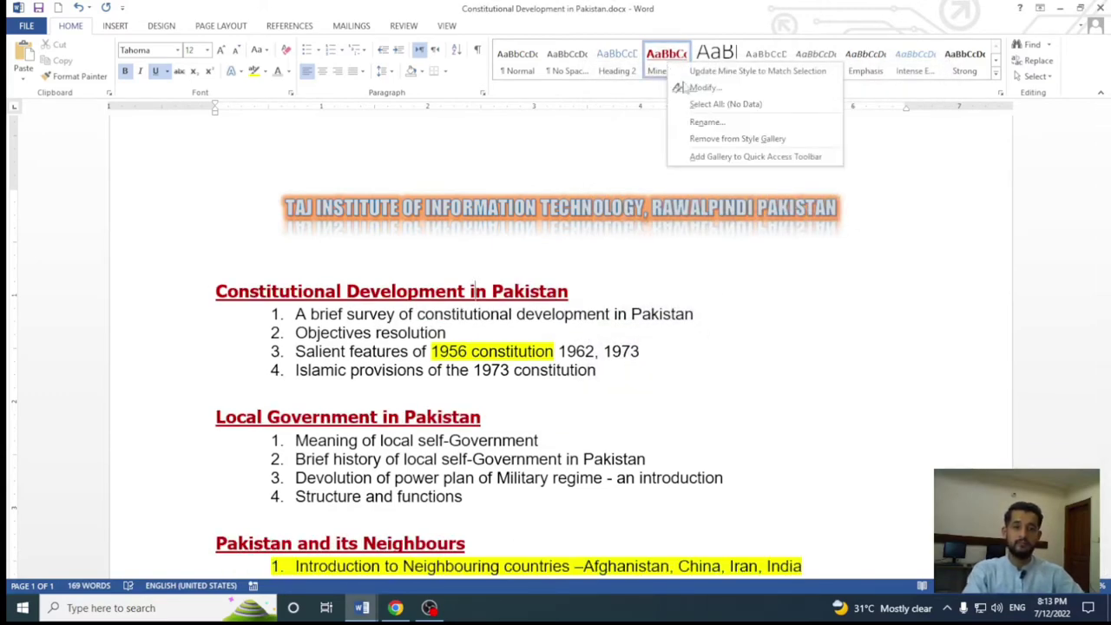
click(705, 88)
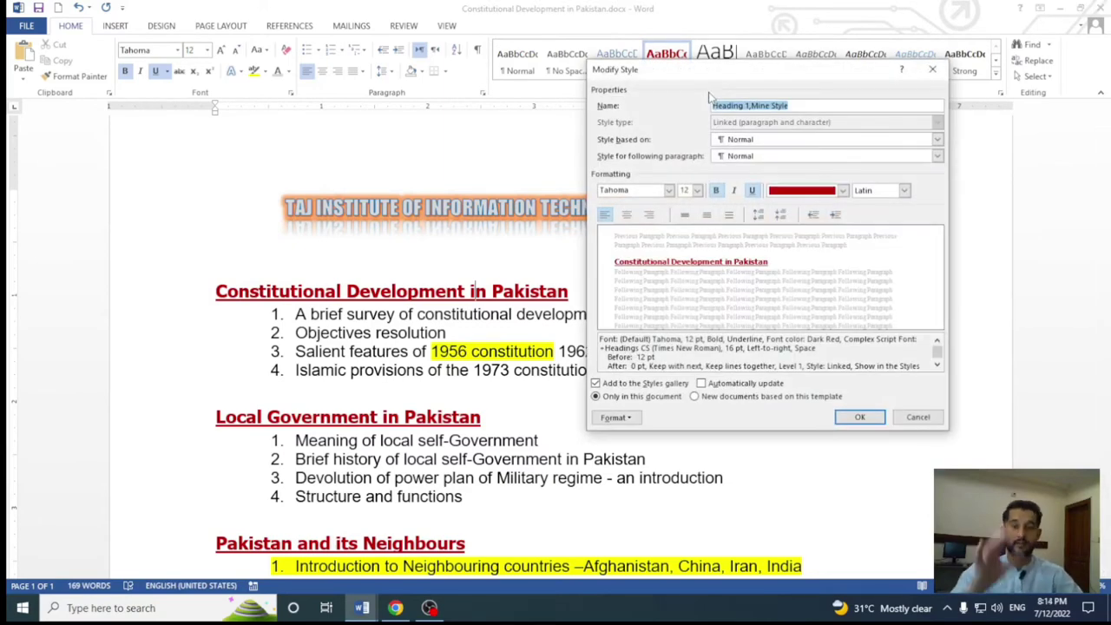
click(616, 418)
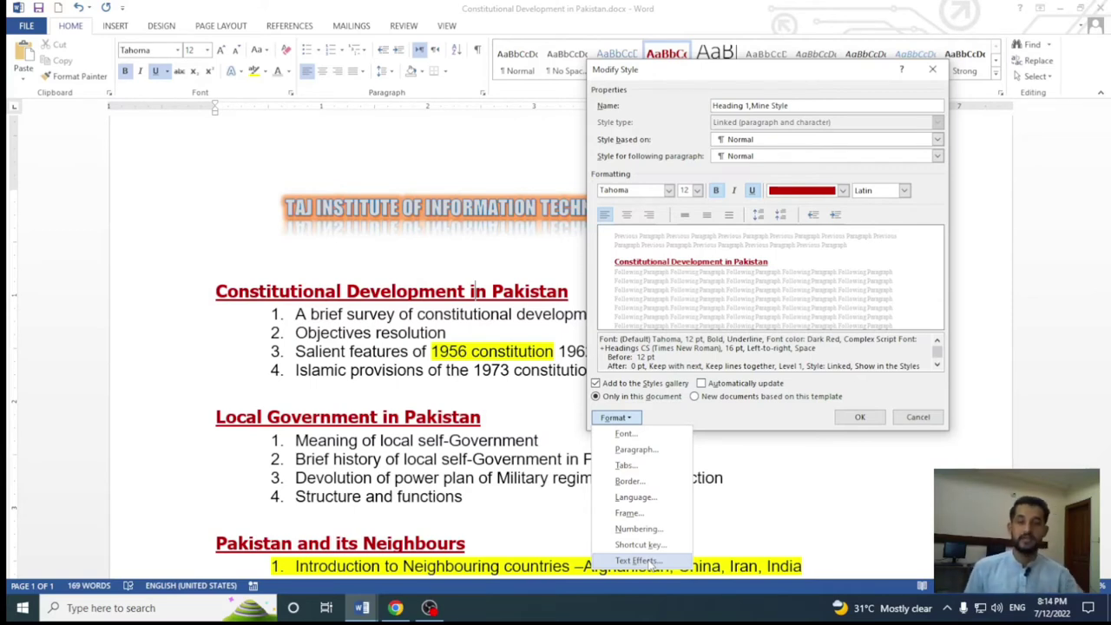
click(846, 422)
click(855, 418)
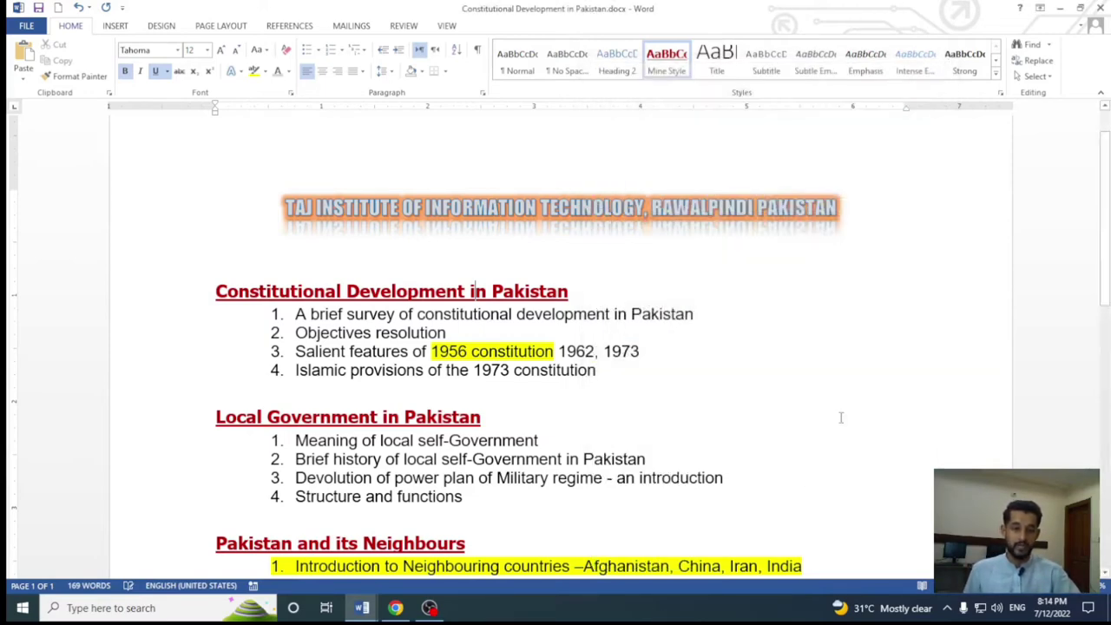
scroll(627, 395, down, 3)
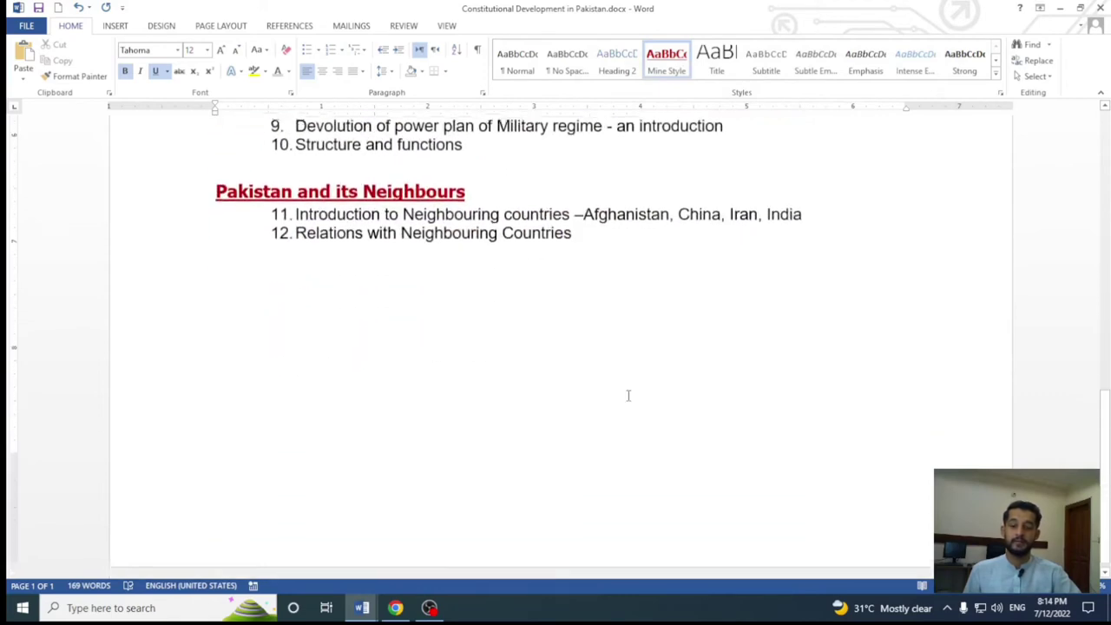
scroll(627, 395, up, 4)
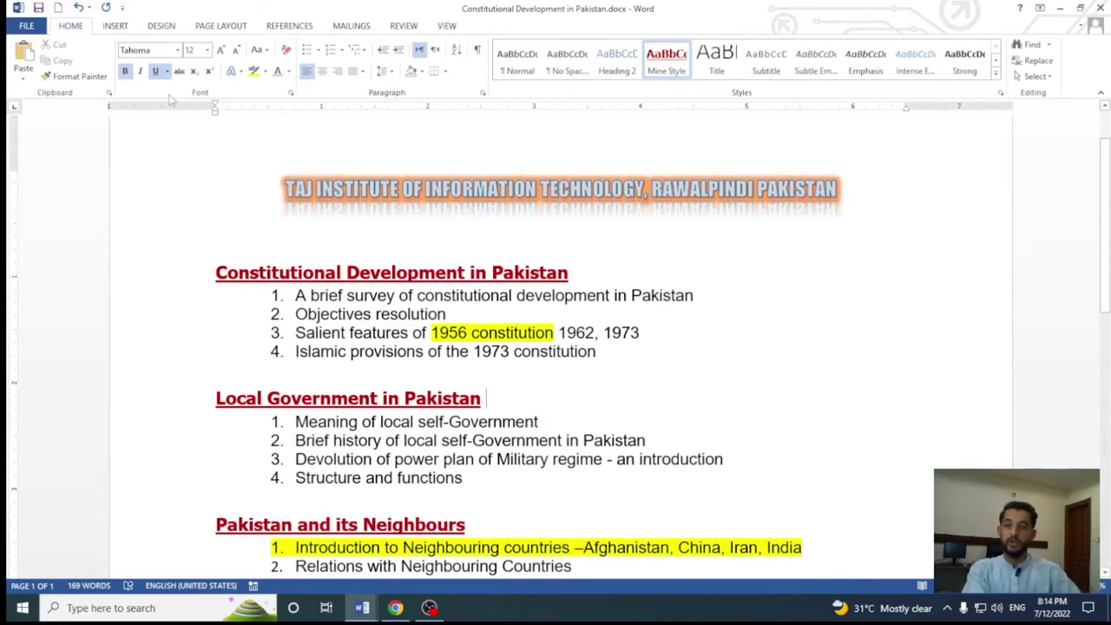
click(178, 50)
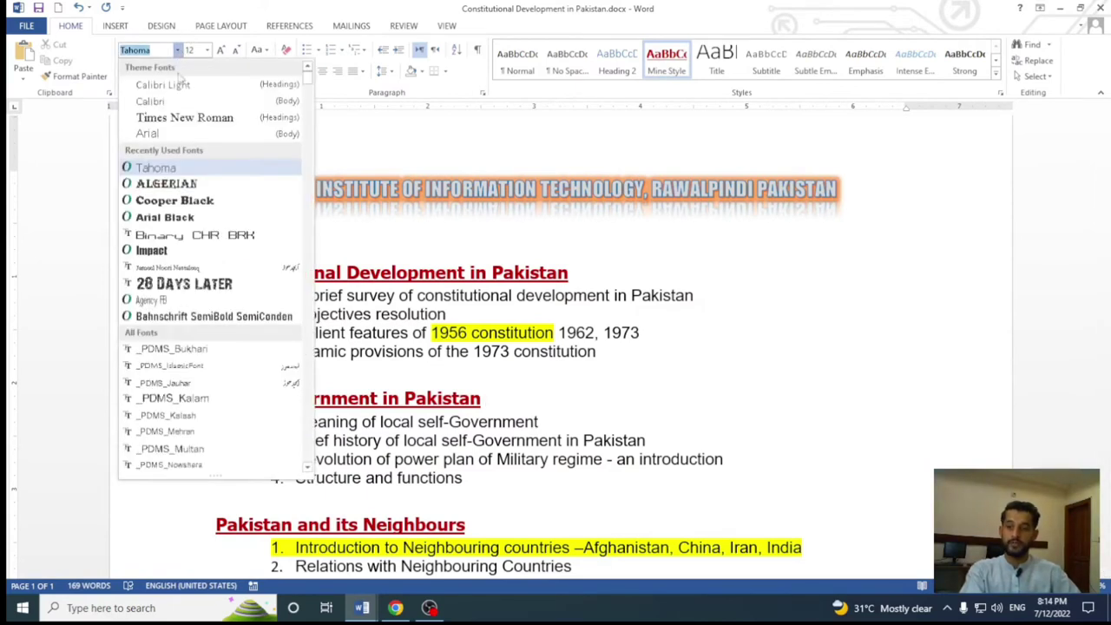
click(354, 137)
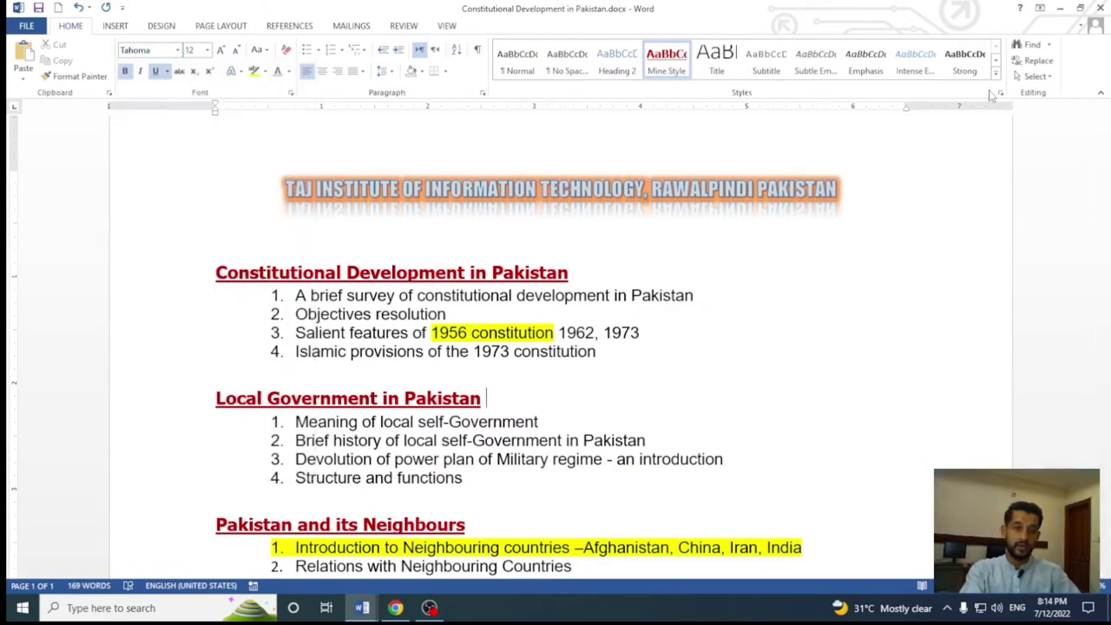
click(996, 74)
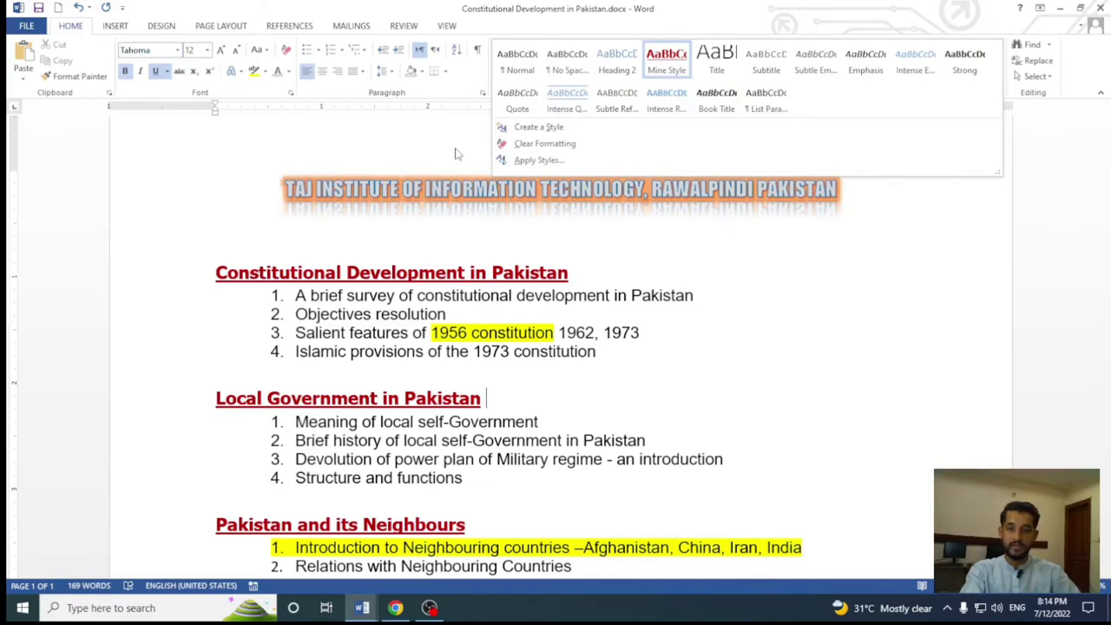
click(906, 93)
click(995, 75)
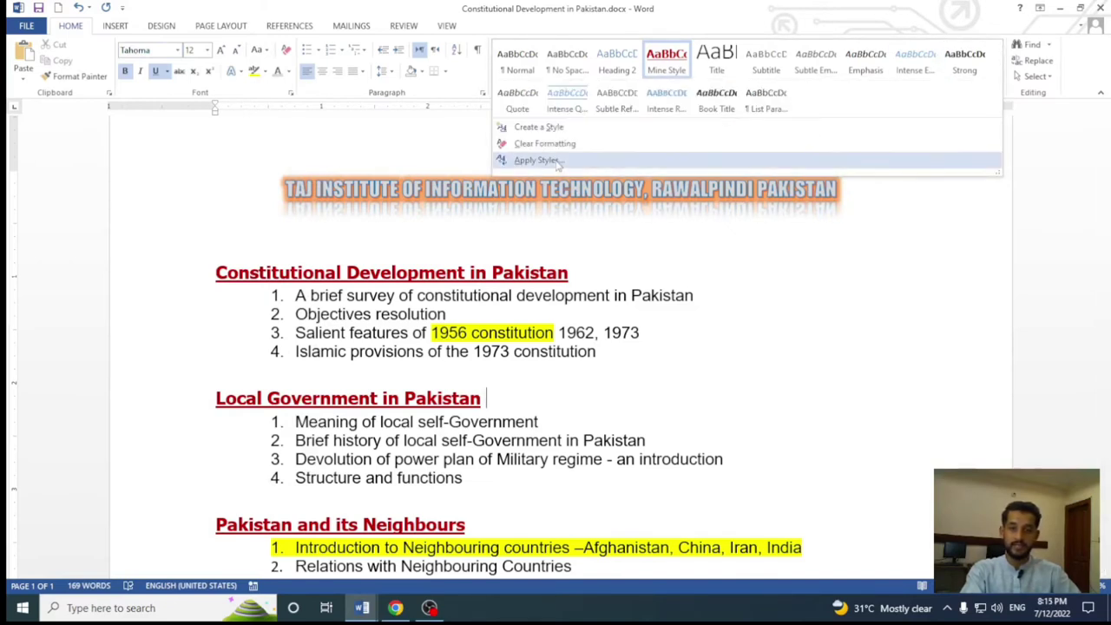
click(427, 152)
click(288, 71)
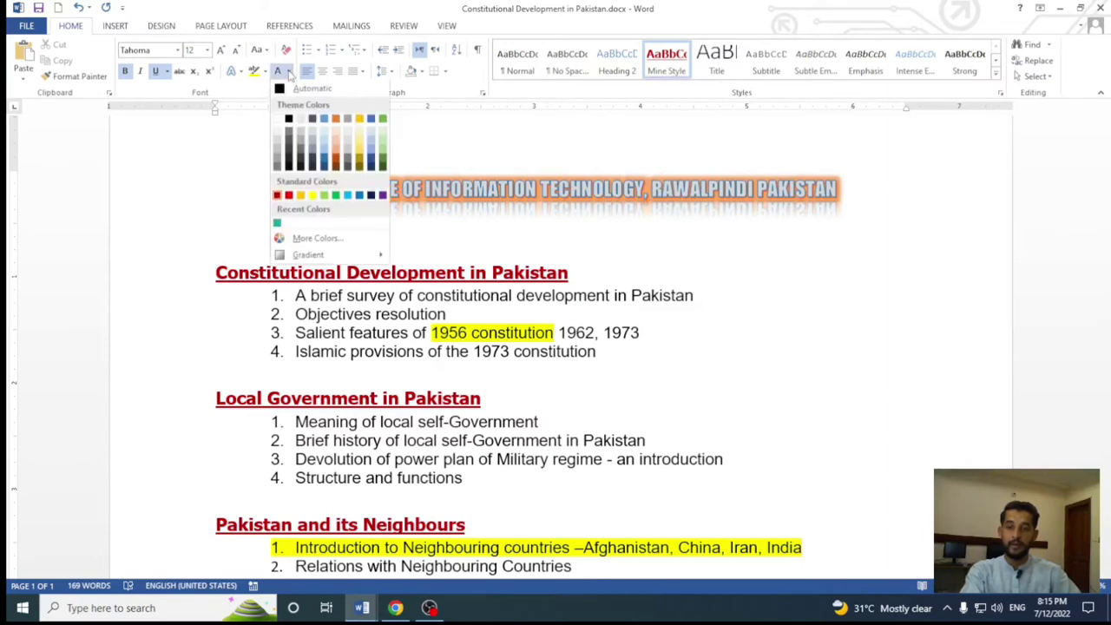
click(245, 160)
click(265, 72)
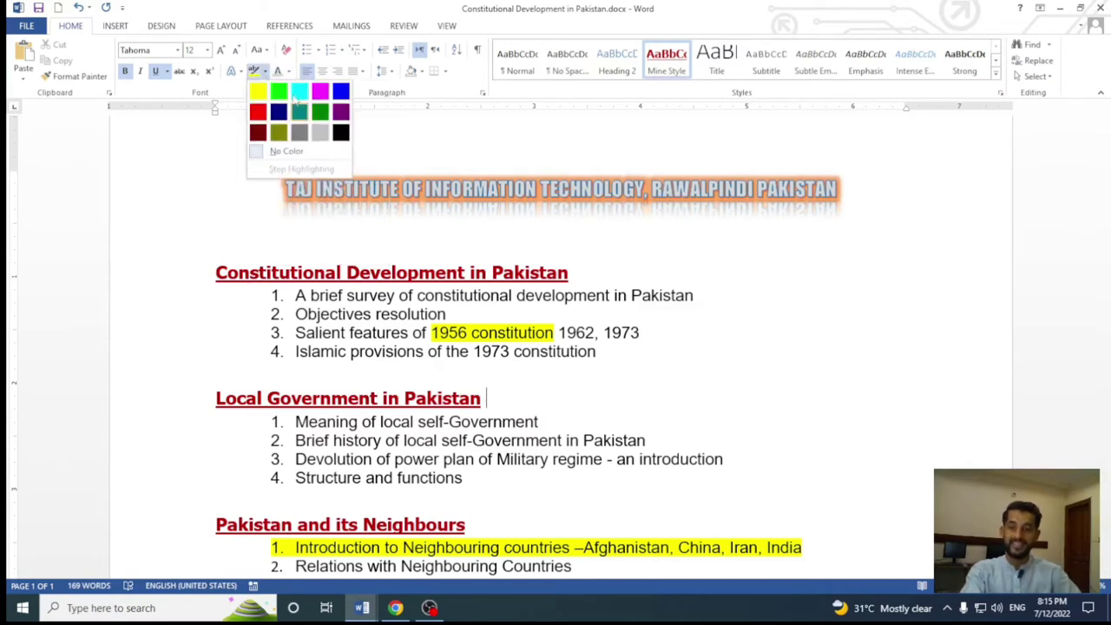
click(233, 72)
click(199, 146)
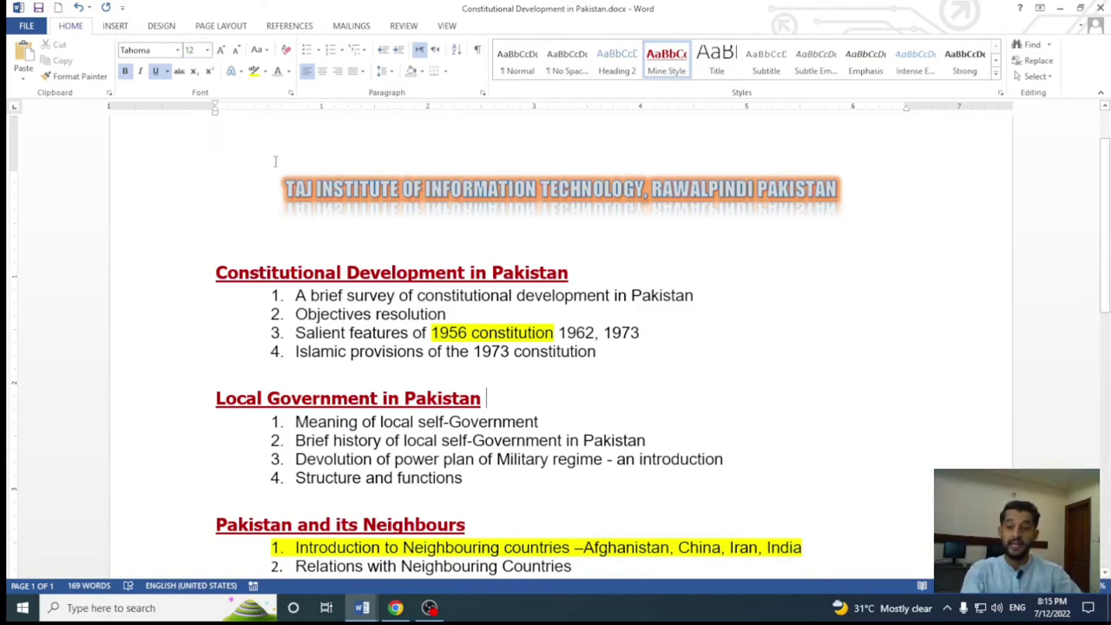
Step: Select the TAJ INSTITUTE banner text and try font sizes 1638, 250 and 100
drag(286, 188, 848, 191)
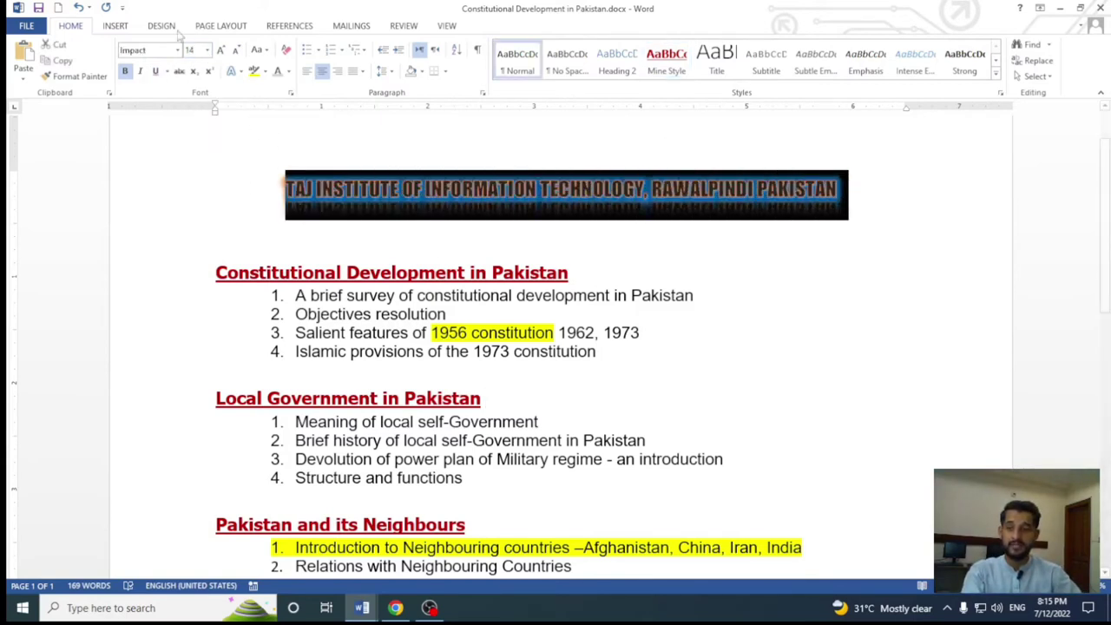
click(193, 50)
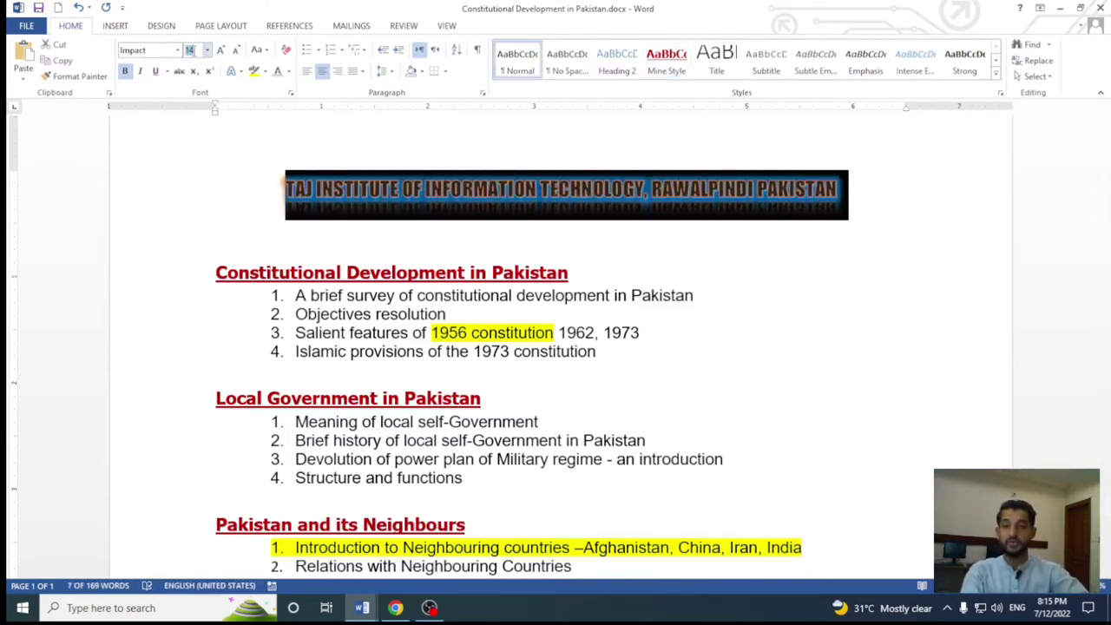
text(1)
key(Return)
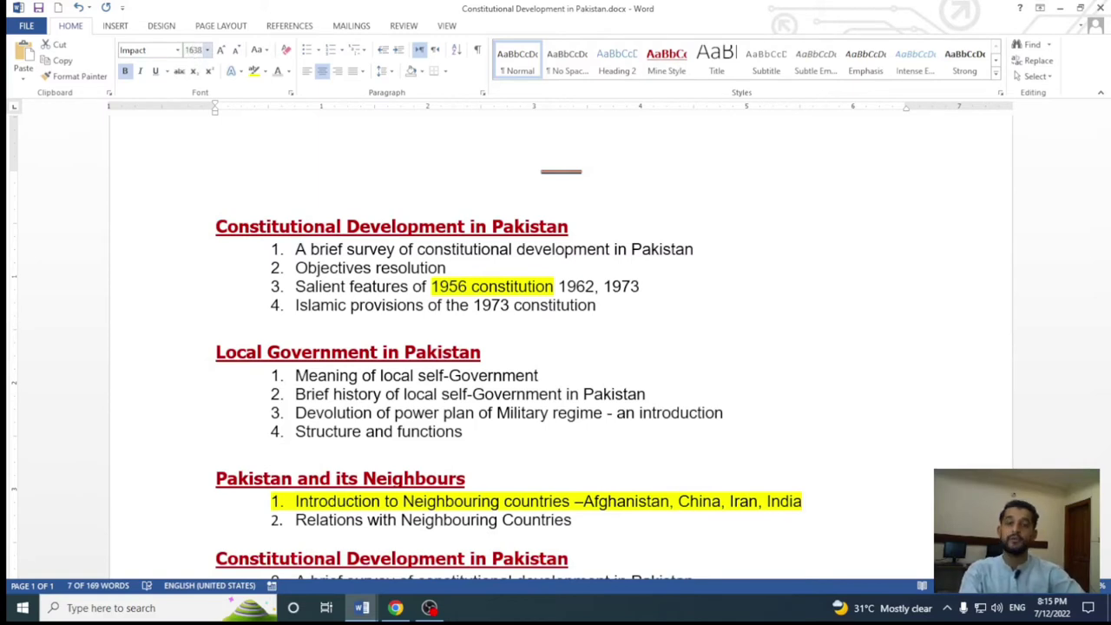
key(Return)
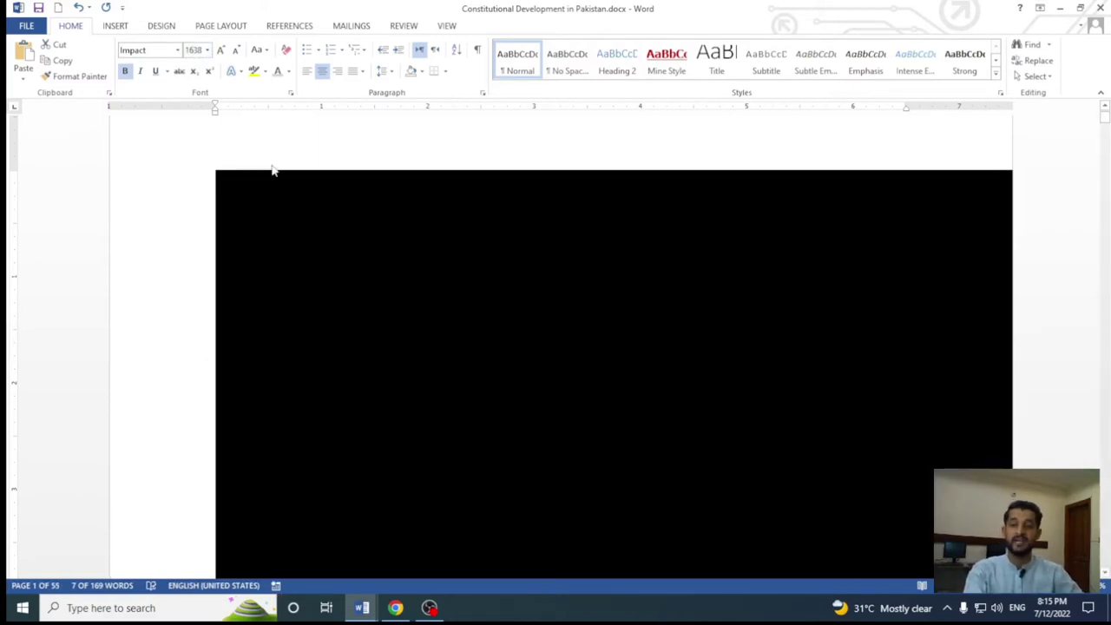
scroll(542, 447, down, 2)
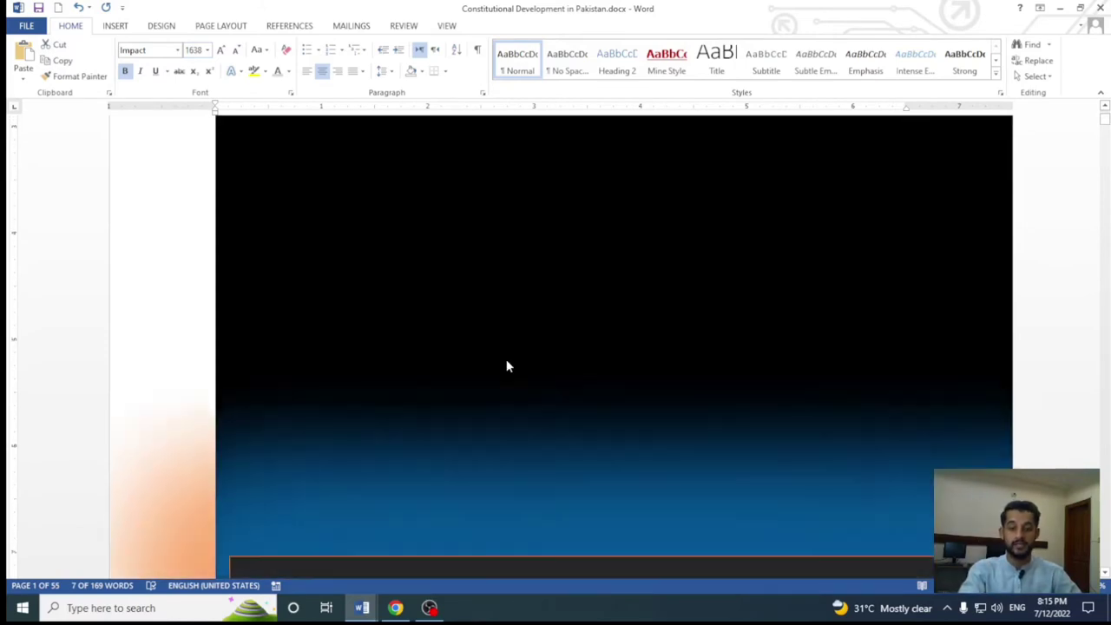
scroll(558, 361, down, 2)
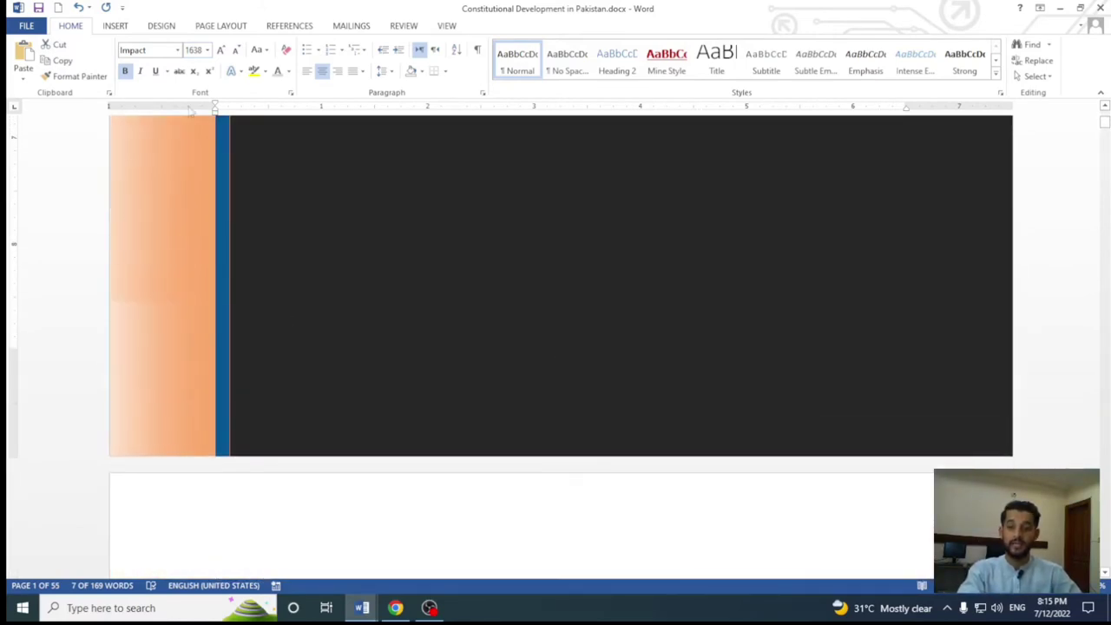
click(208, 50)
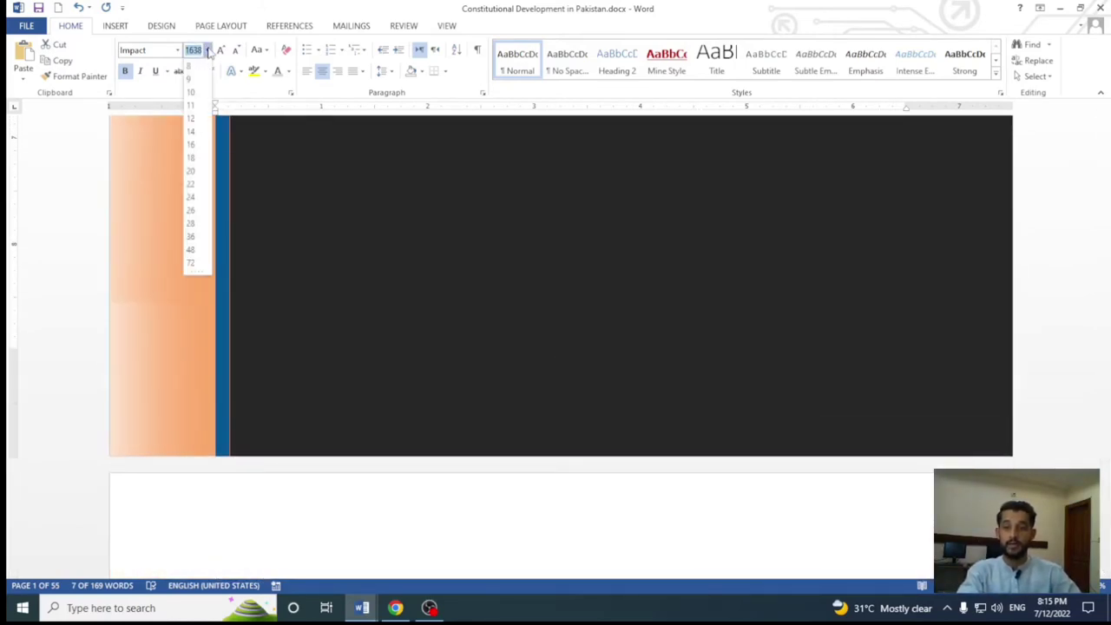
click(195, 50)
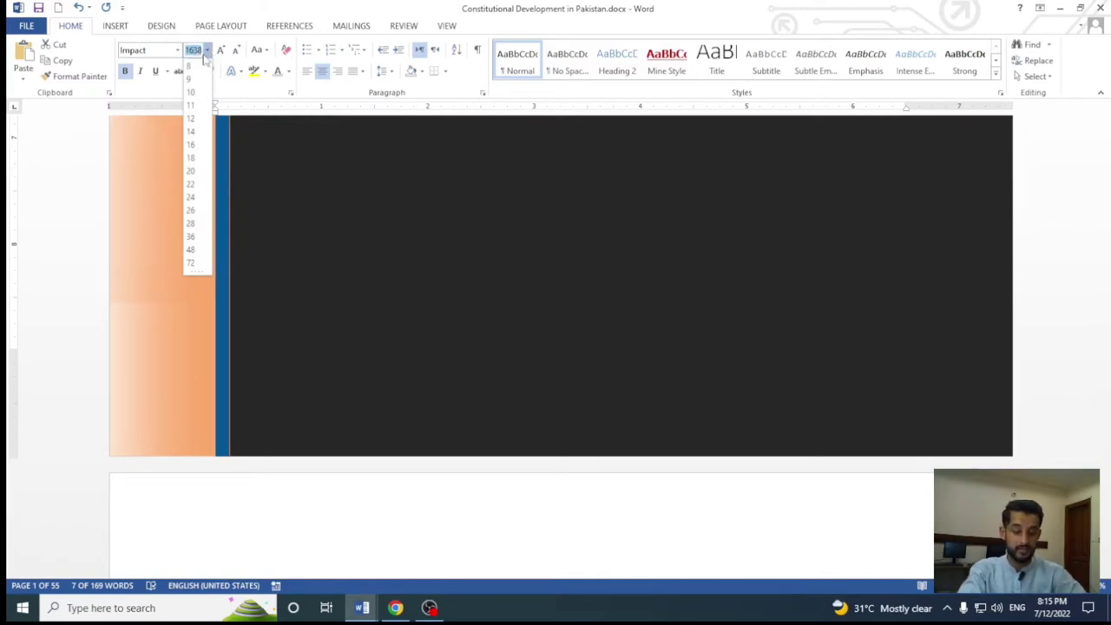
text(250)
key(Return)
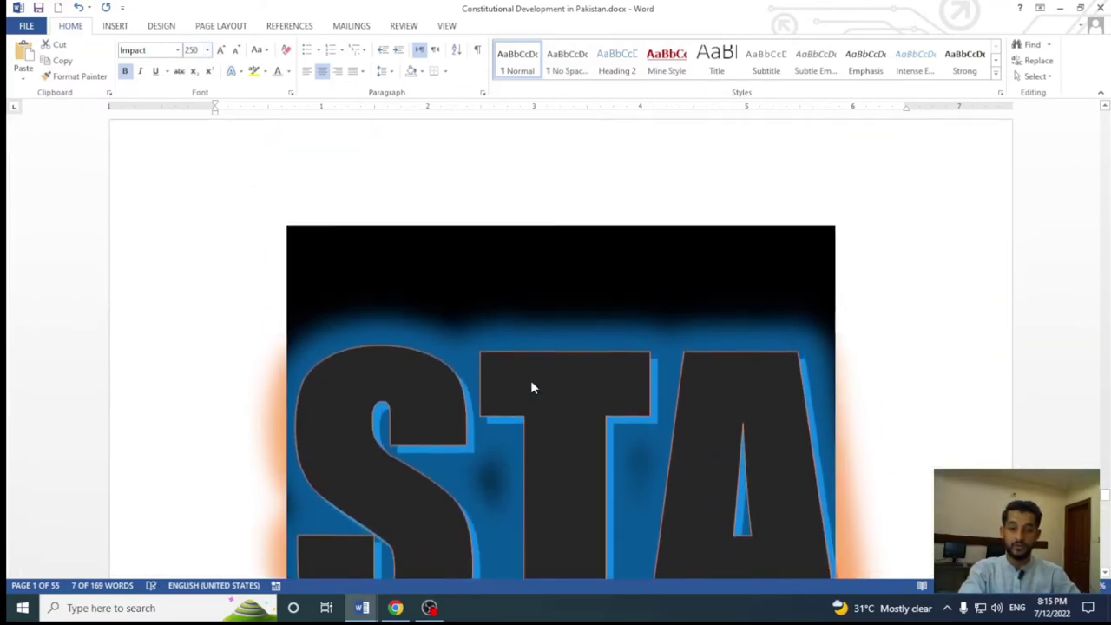
click(191, 49)
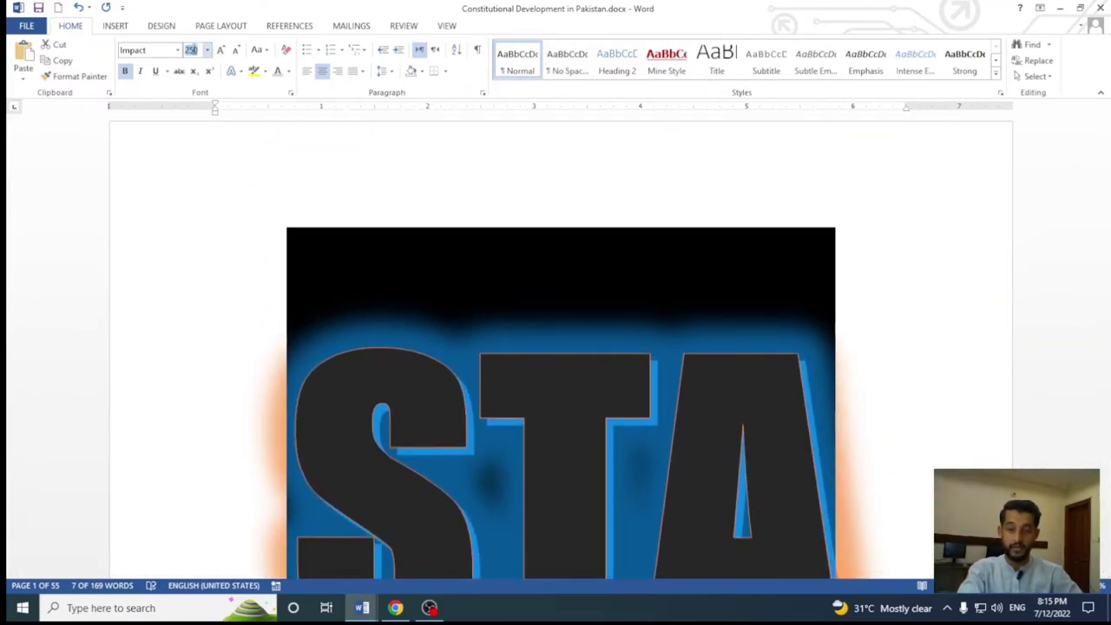
text(100)
key(Return)
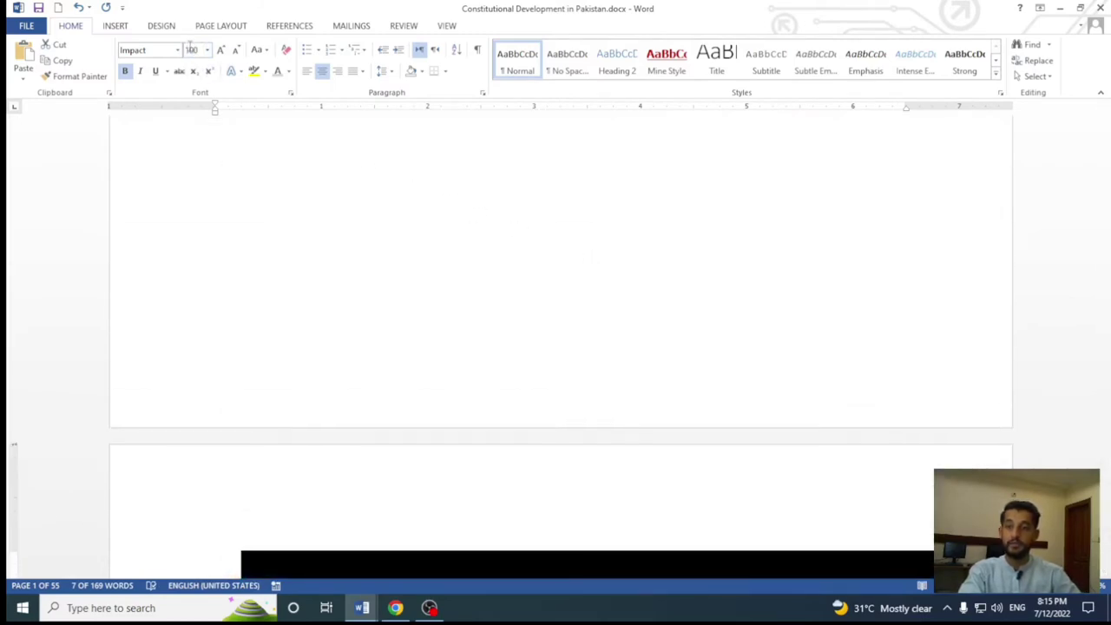
Step: Narrow the banner size through 25, 20 and 18, settling on 16 pt on one line
click(190, 50)
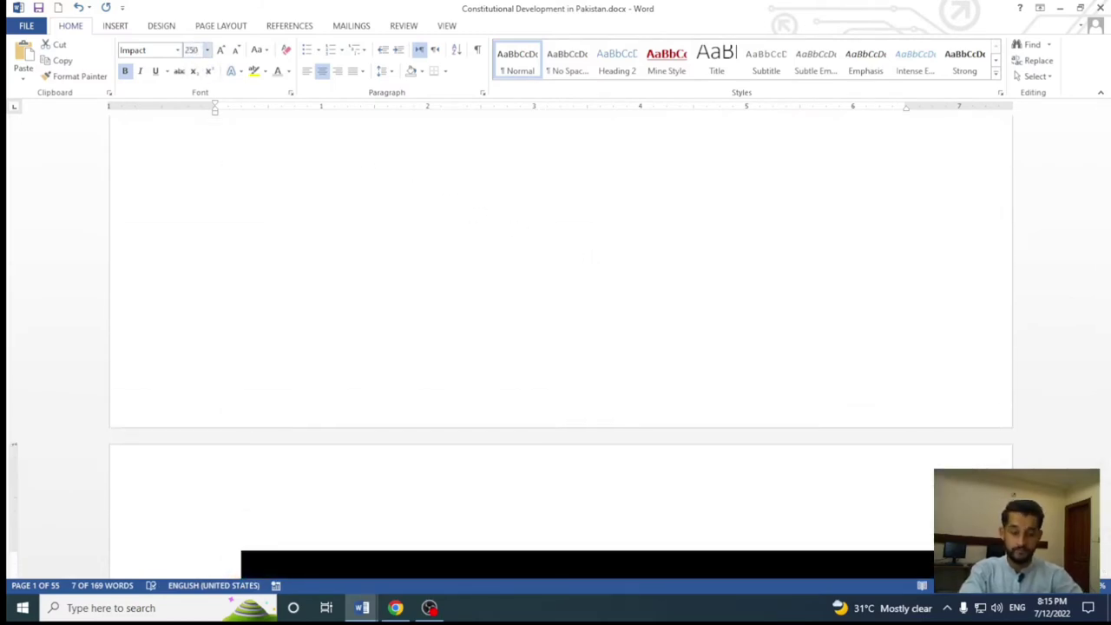
key(Return)
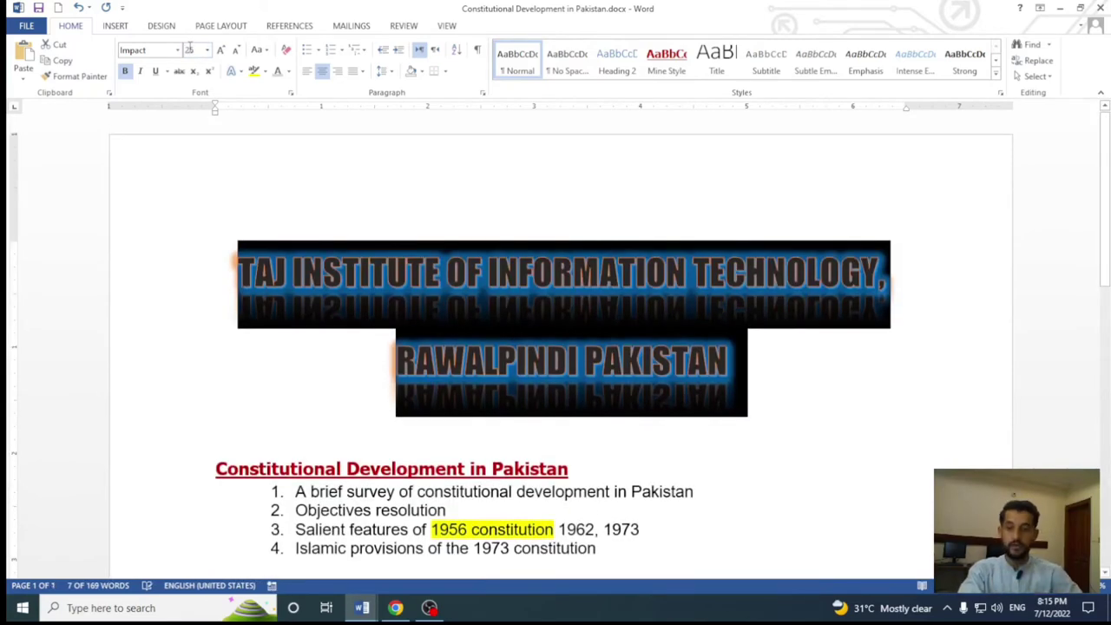
click(190, 49)
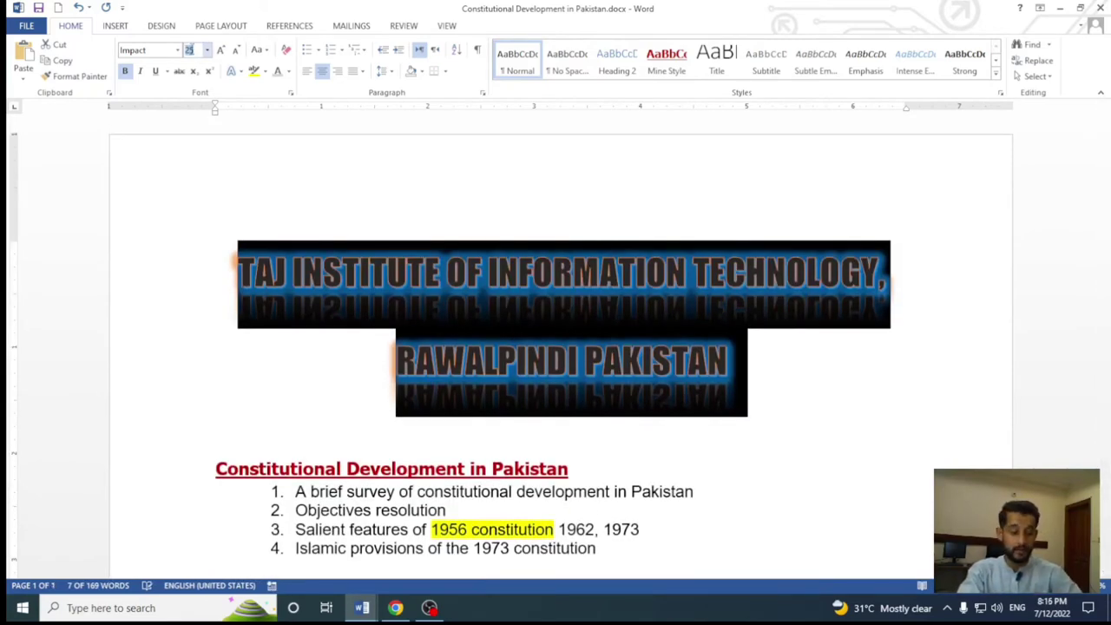
text(20)
key(Return)
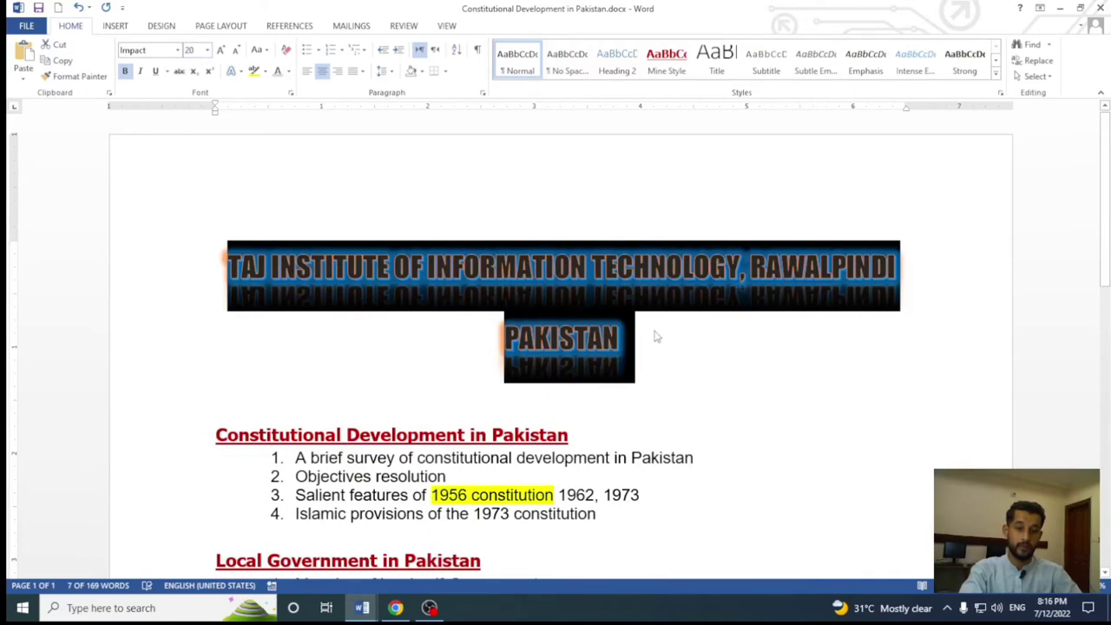
click(636, 380)
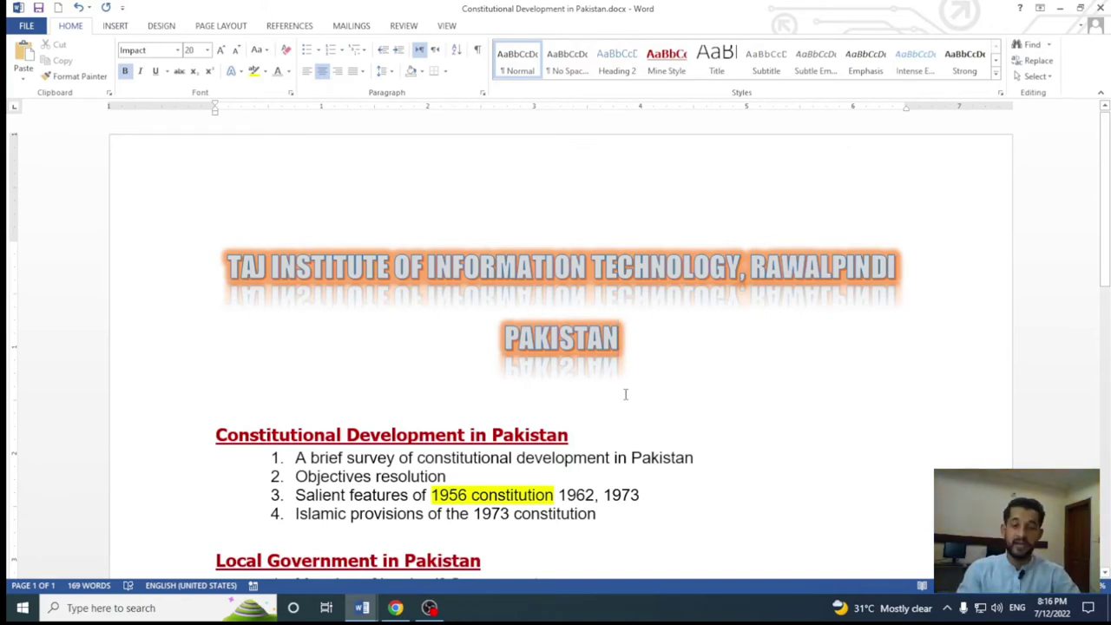
key(ctrl+shift+Home)
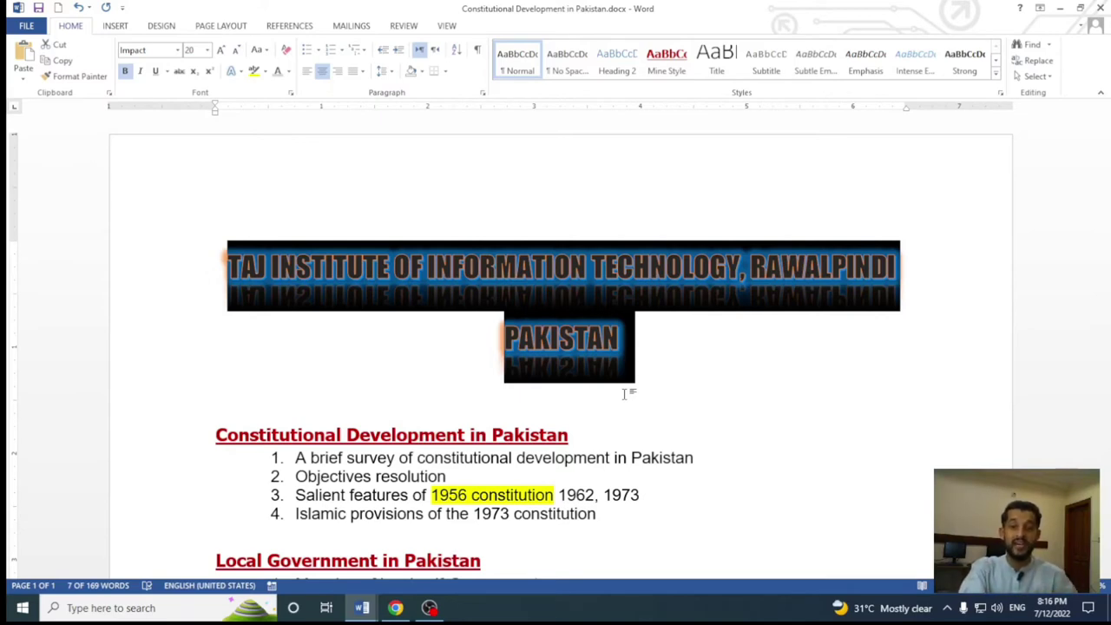
click(189, 50)
text(16)
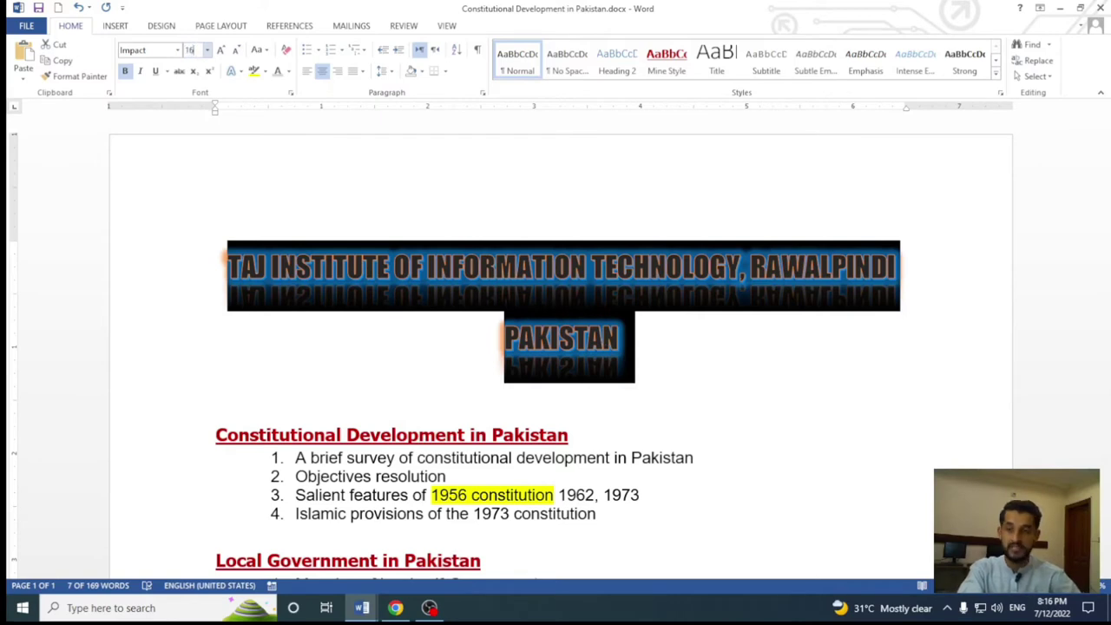
key(Return)
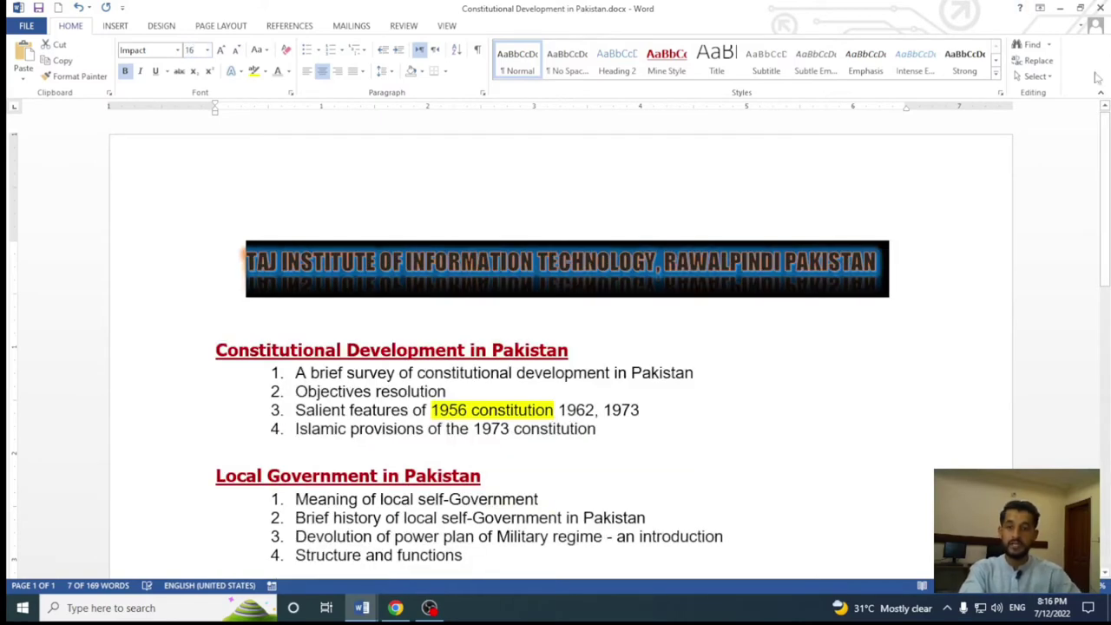
click(189, 50)
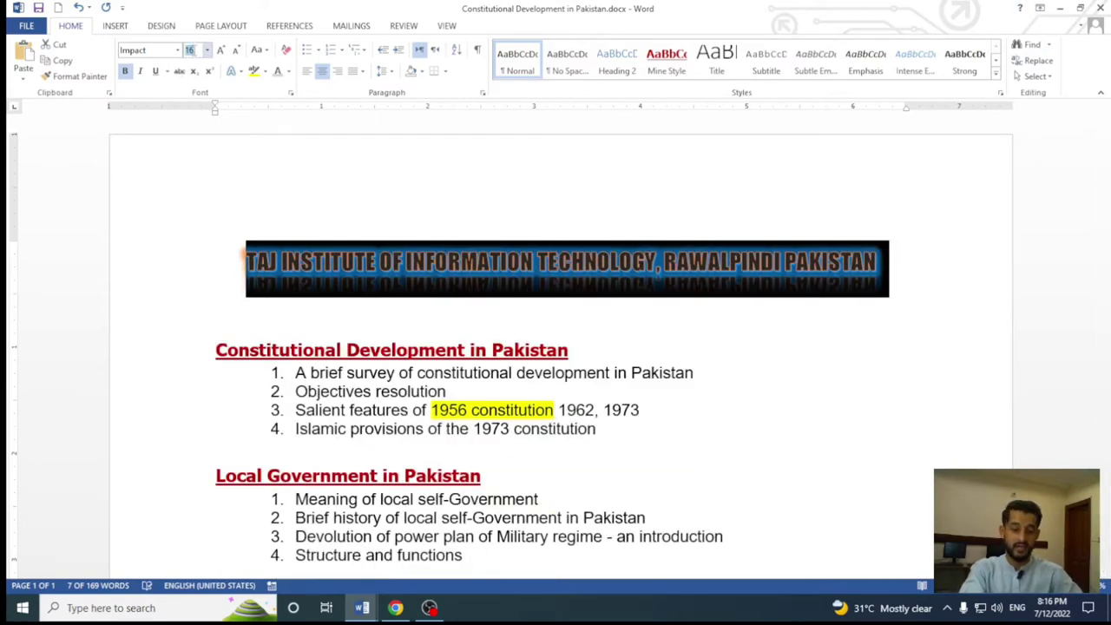
text(18)
key(Return)
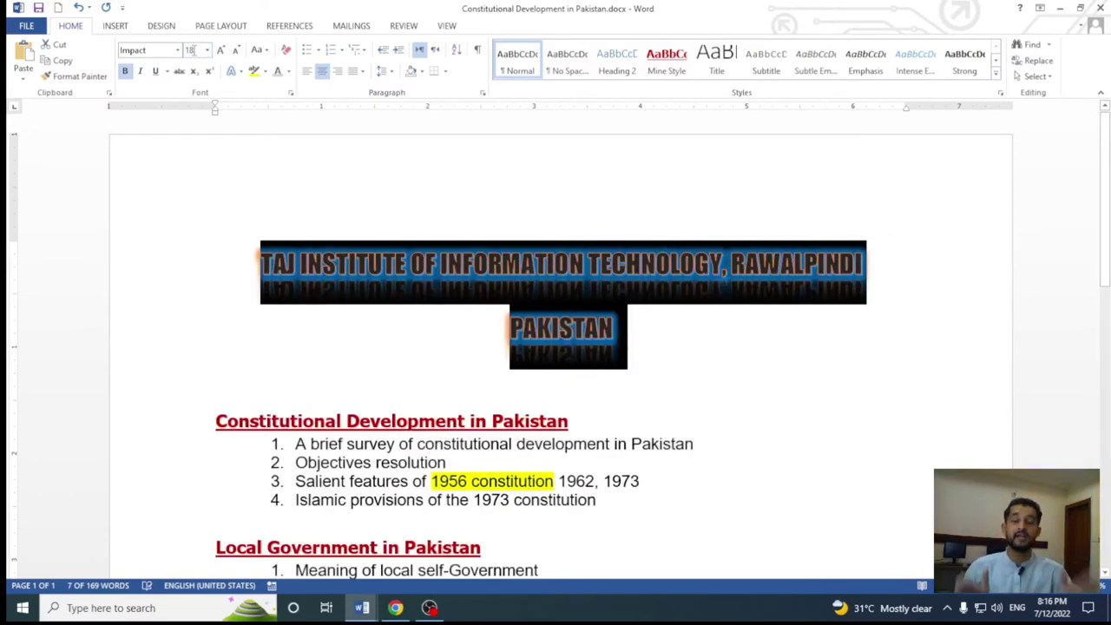
click(192, 50)
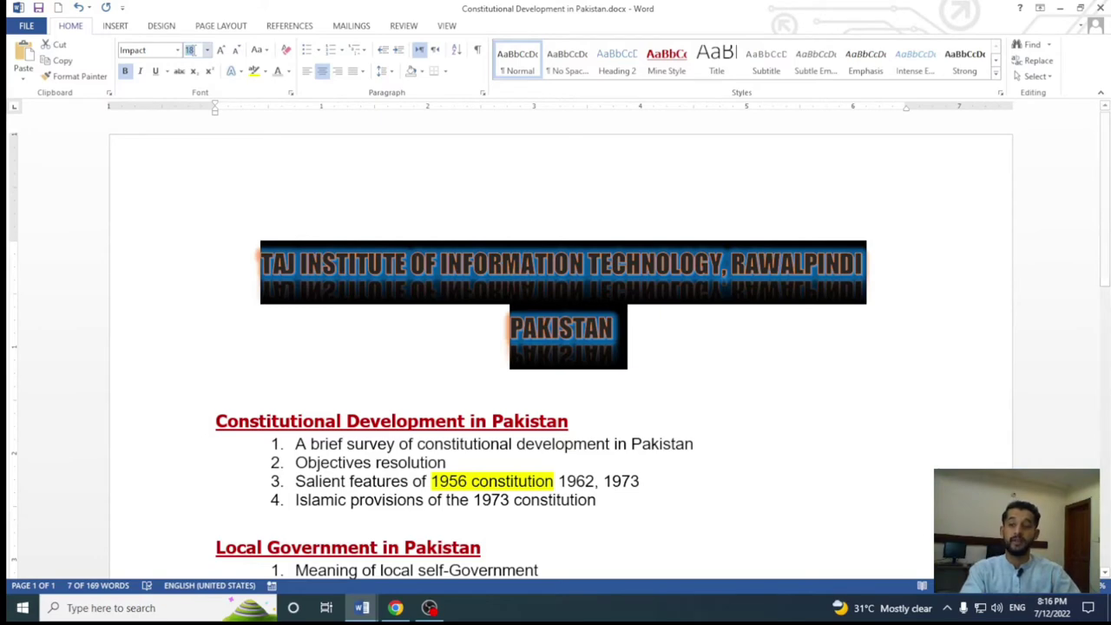
text(16)
key(Return)
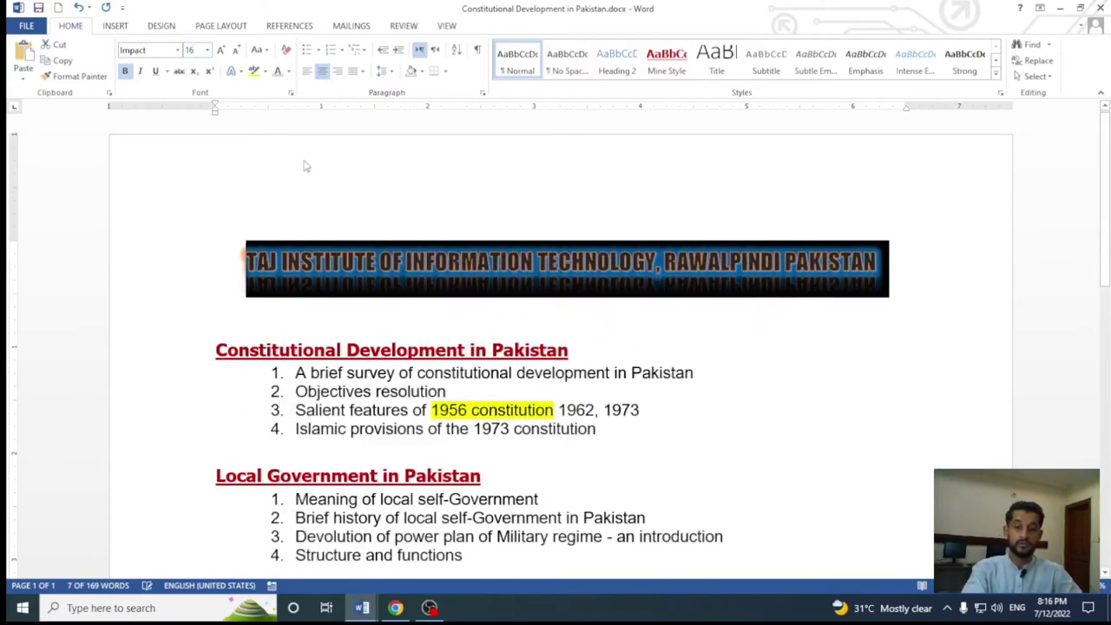
click(408, 309)
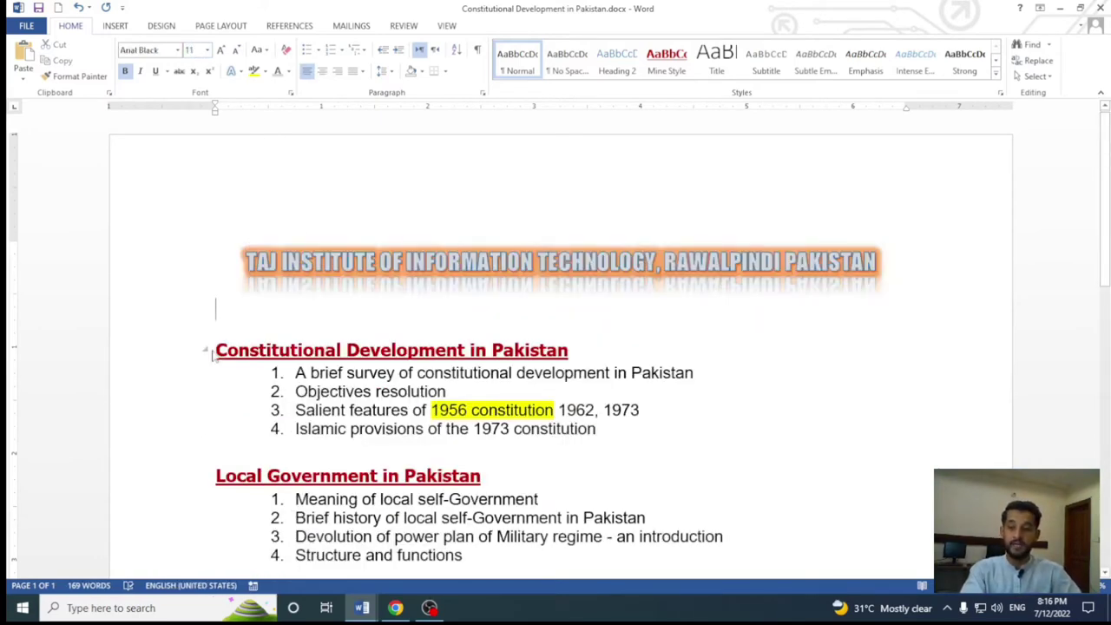
Step: From the Constitutional Development in Pakistan heading, modify Mine Style to a larger 14 pt size
drag(215, 350, 584, 350)
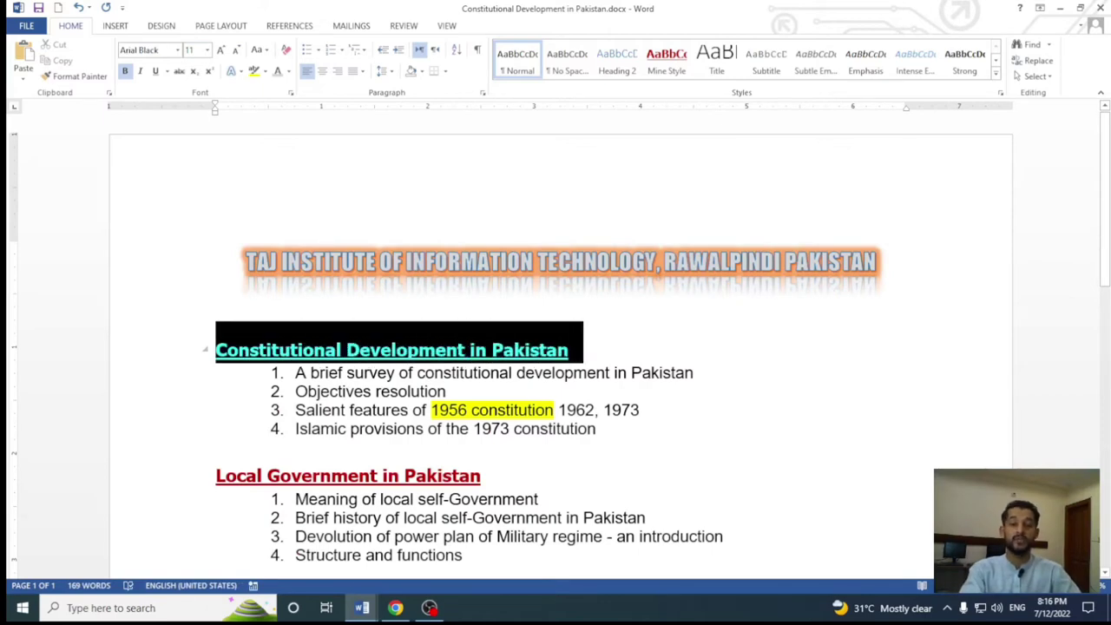
drag(568, 351, 566, 354)
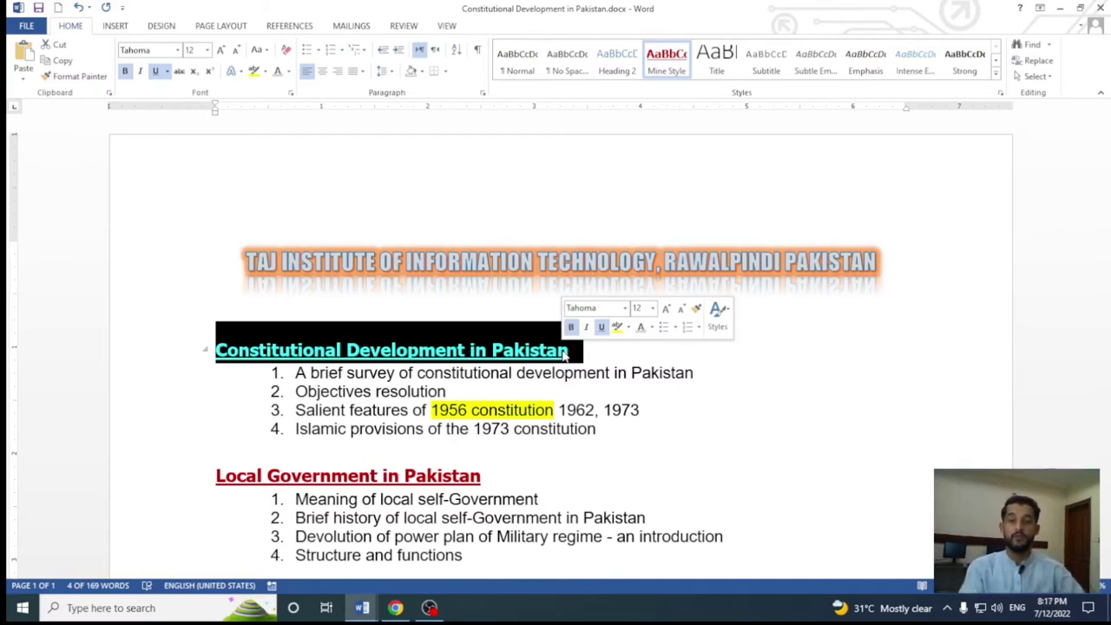
click(475, 350)
right_click(656, 56)
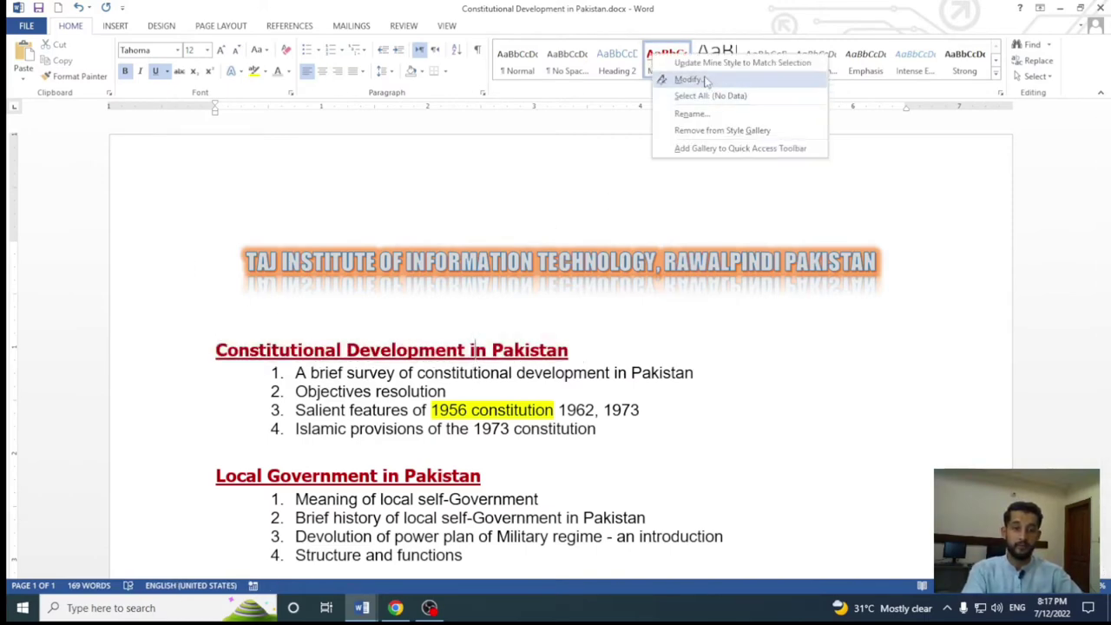
click(690, 79)
click(697, 190)
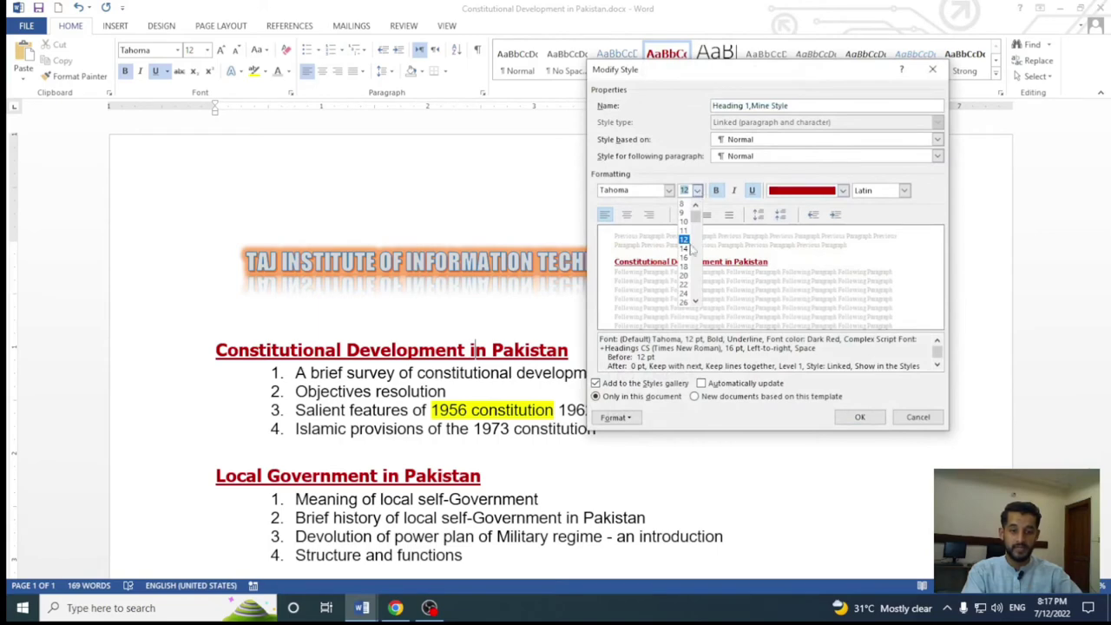
click(684, 249)
click(859, 417)
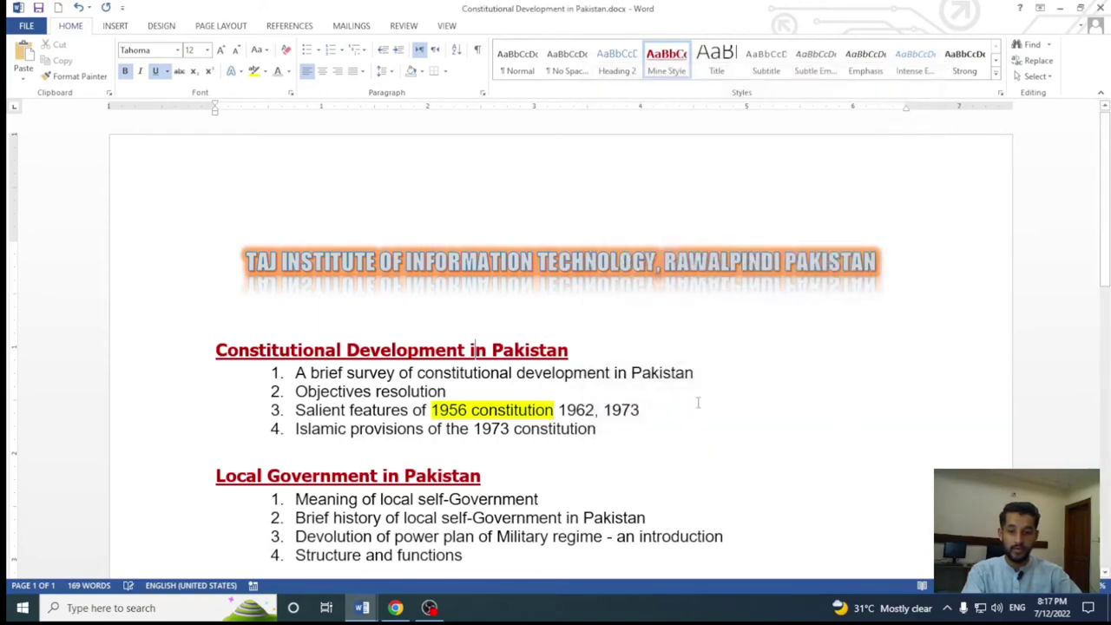
Step: Check the document in print preview, then return to editing
scroll(697, 402, down, 3)
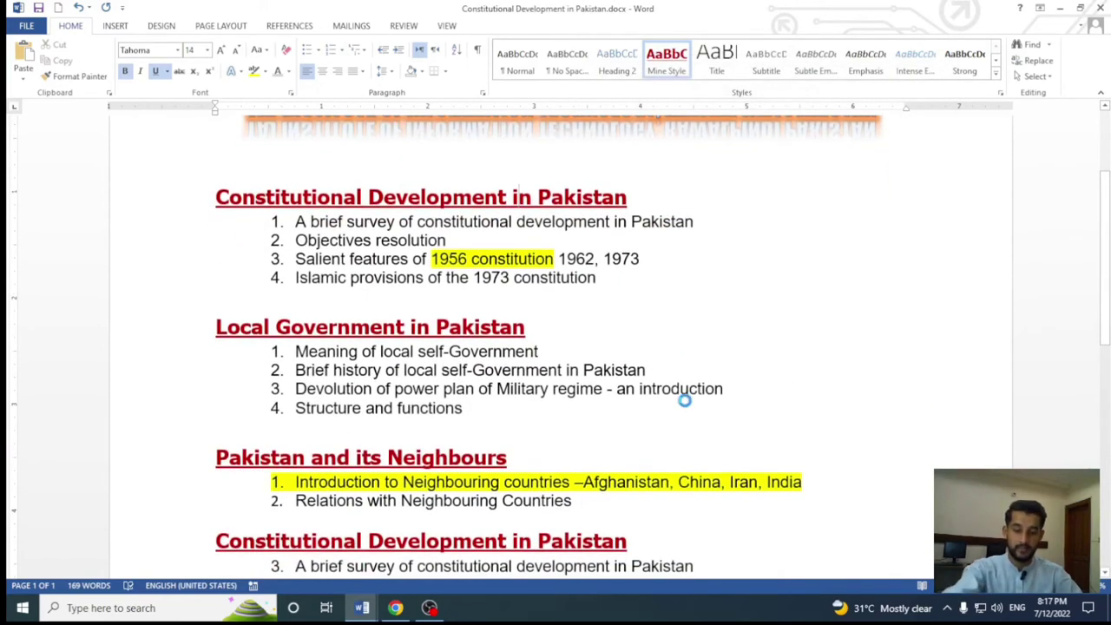
key(ctrl+p)
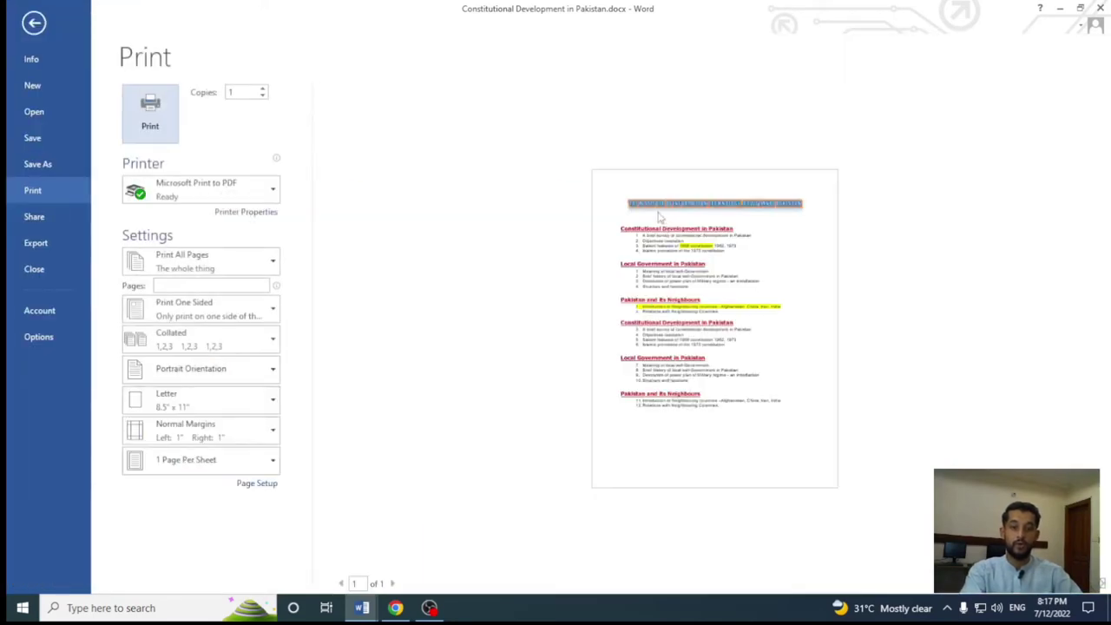
key(Escape)
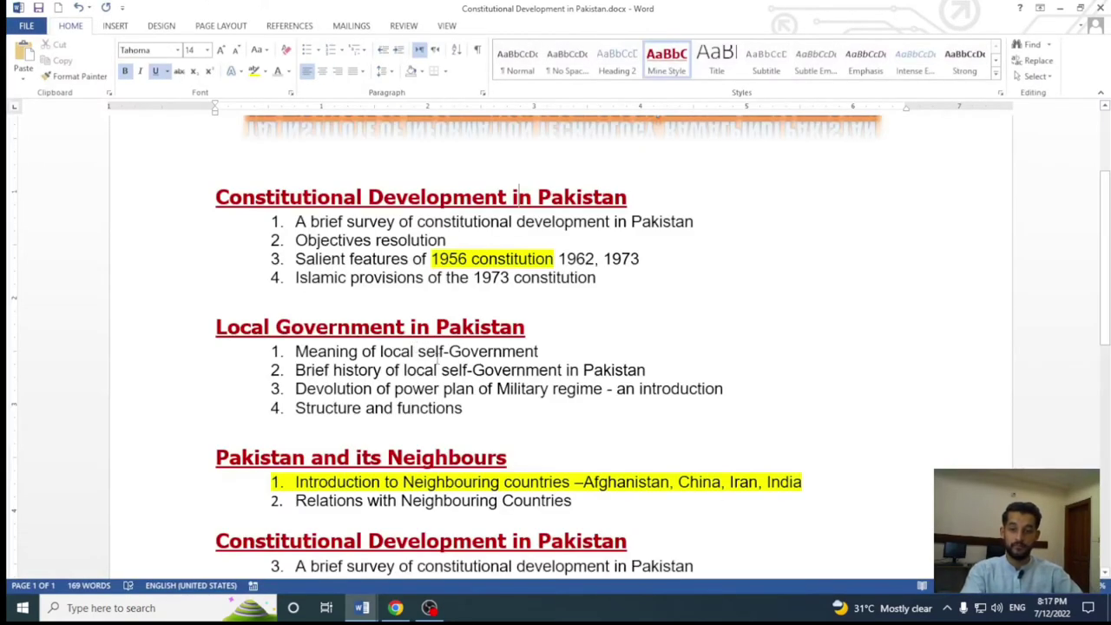
Step: Set the first list's four items to 12 pt, trying 10 pt before returning to 12
drag(297, 216, 629, 320)
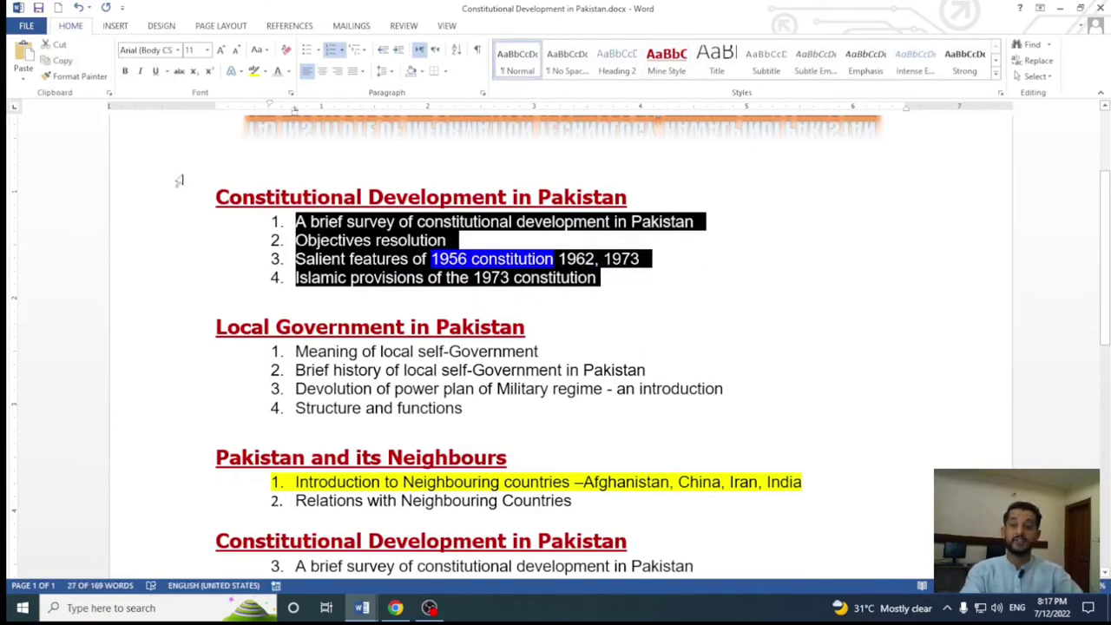
click(206, 50)
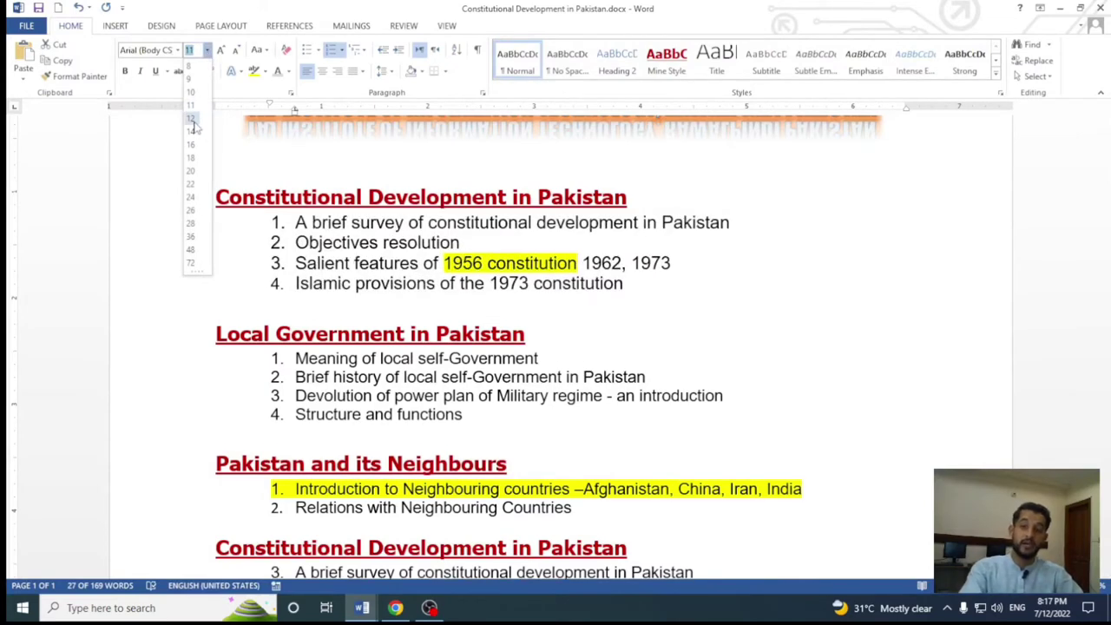
click(191, 118)
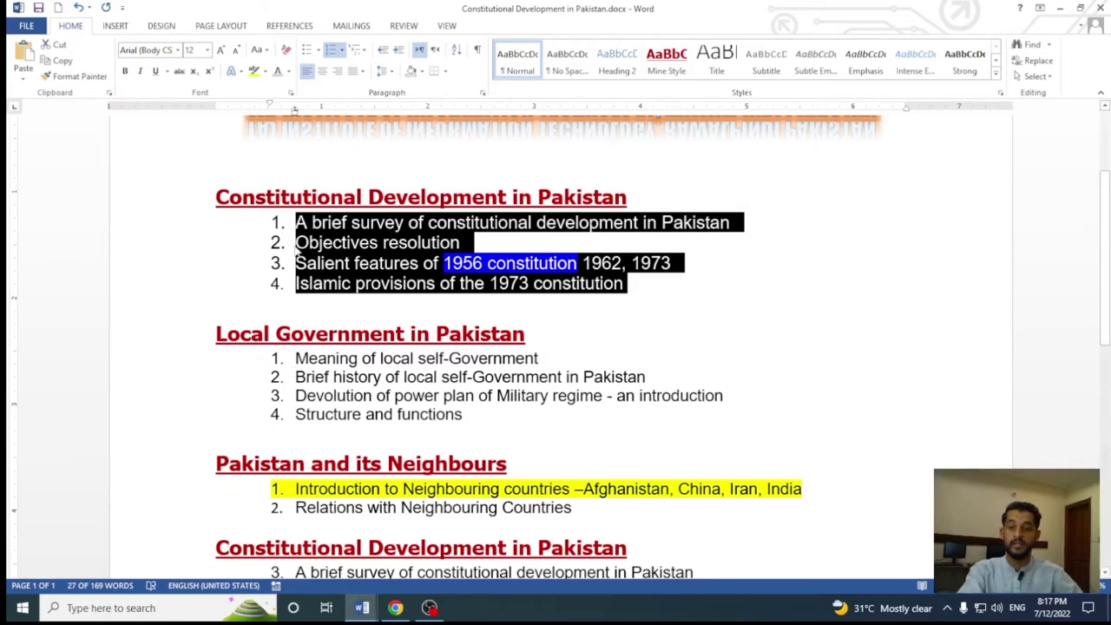
click(206, 50)
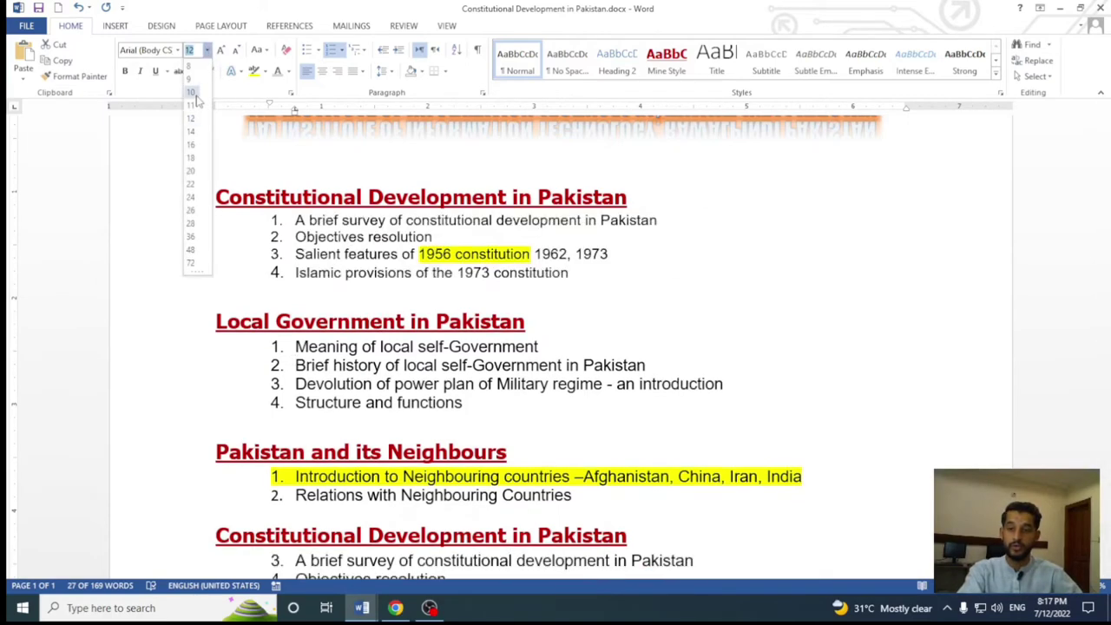
click(192, 92)
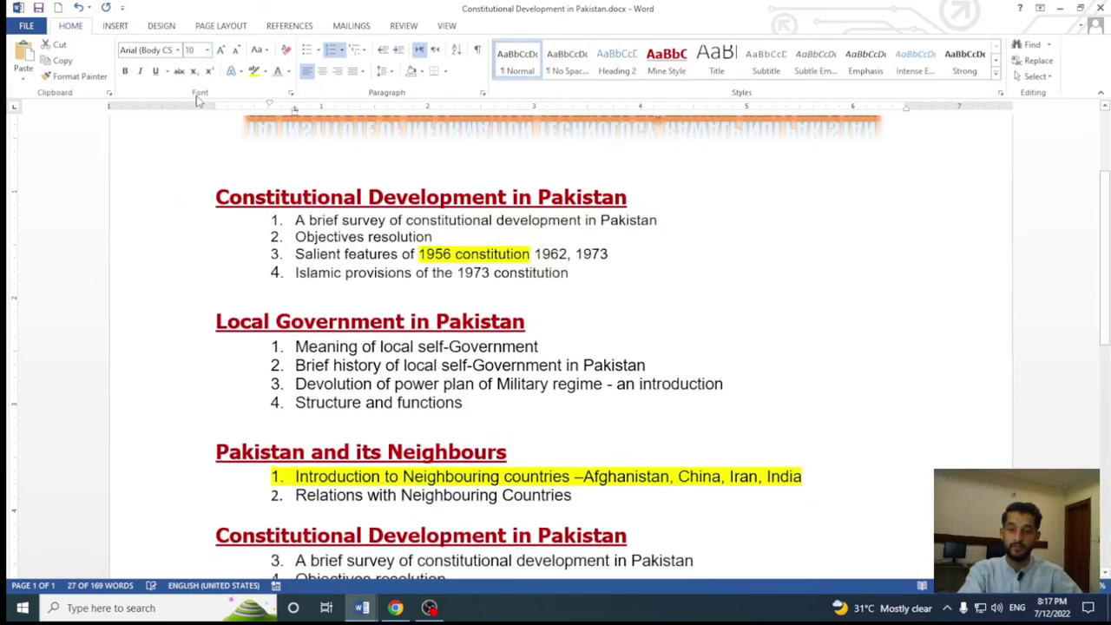
click(206, 49)
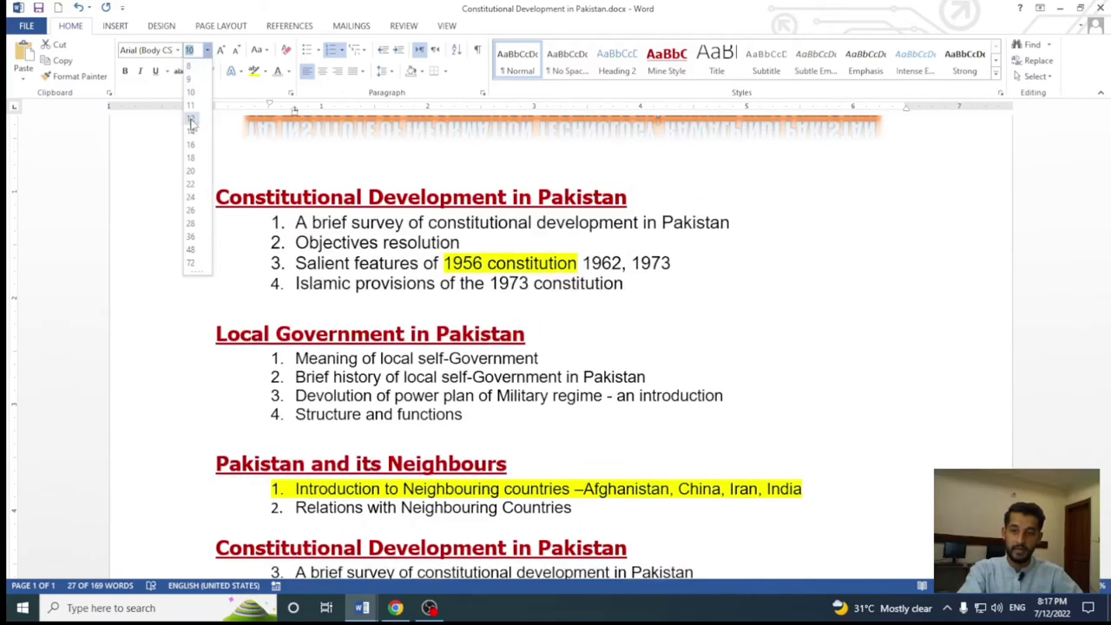
click(191, 118)
Step: Set the Local Government items and both Pakistan and its Neighbours items to 12 pt
mouse_move(297, 357)
mouse_down()
mouse_move(539, 359)
mouse_move(486, 425)
mouse_up()
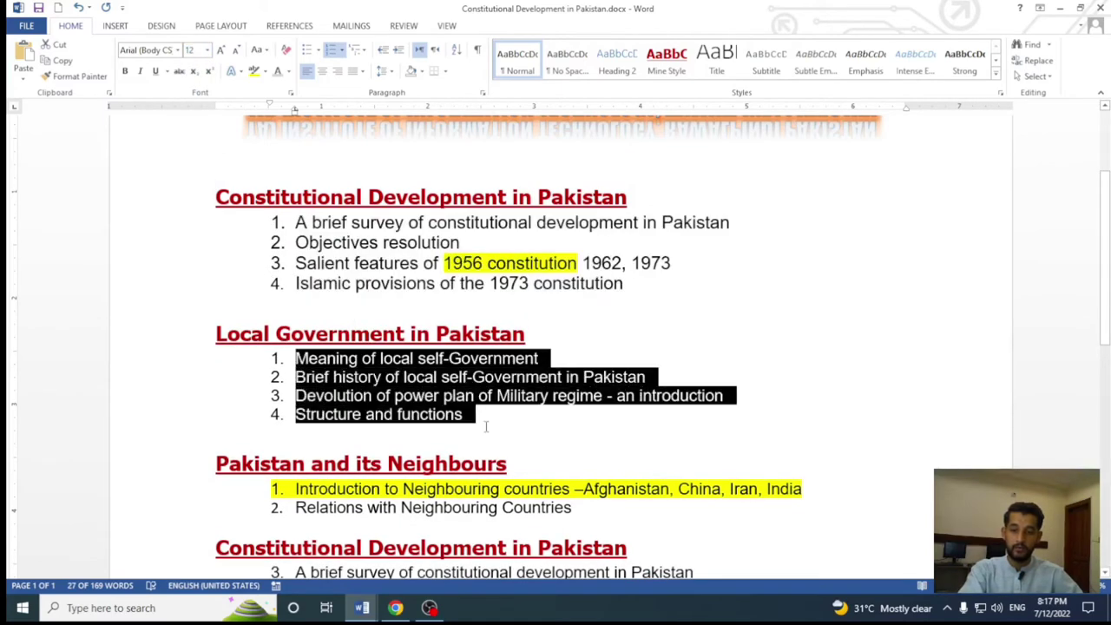
click(206, 49)
click(192, 119)
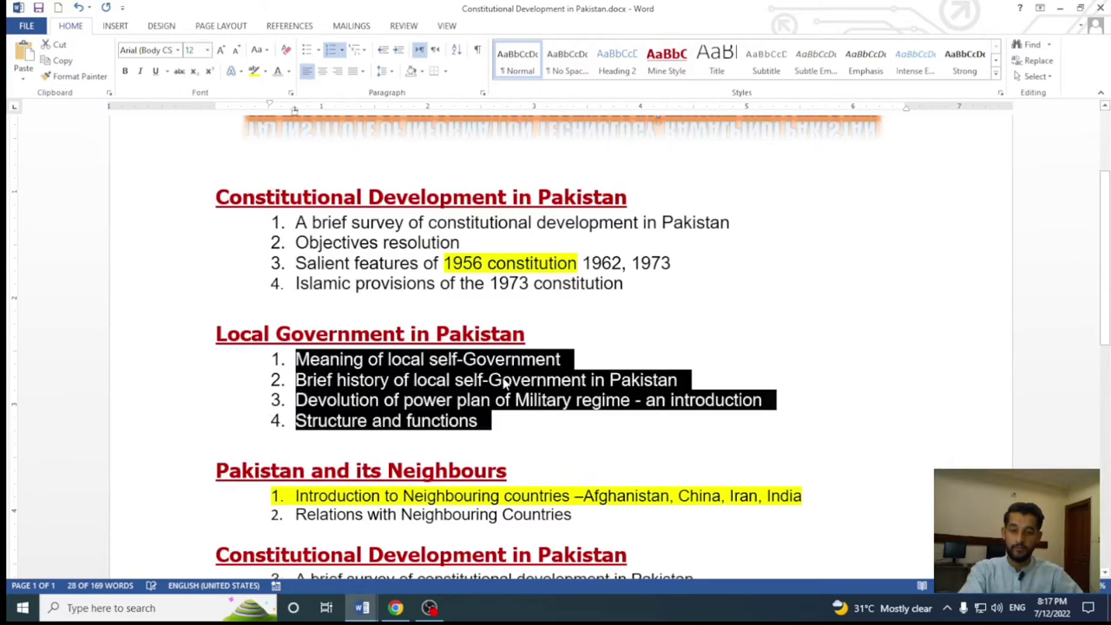
scroll(310, 248, down, 5)
drag(295, 236, 587, 256)
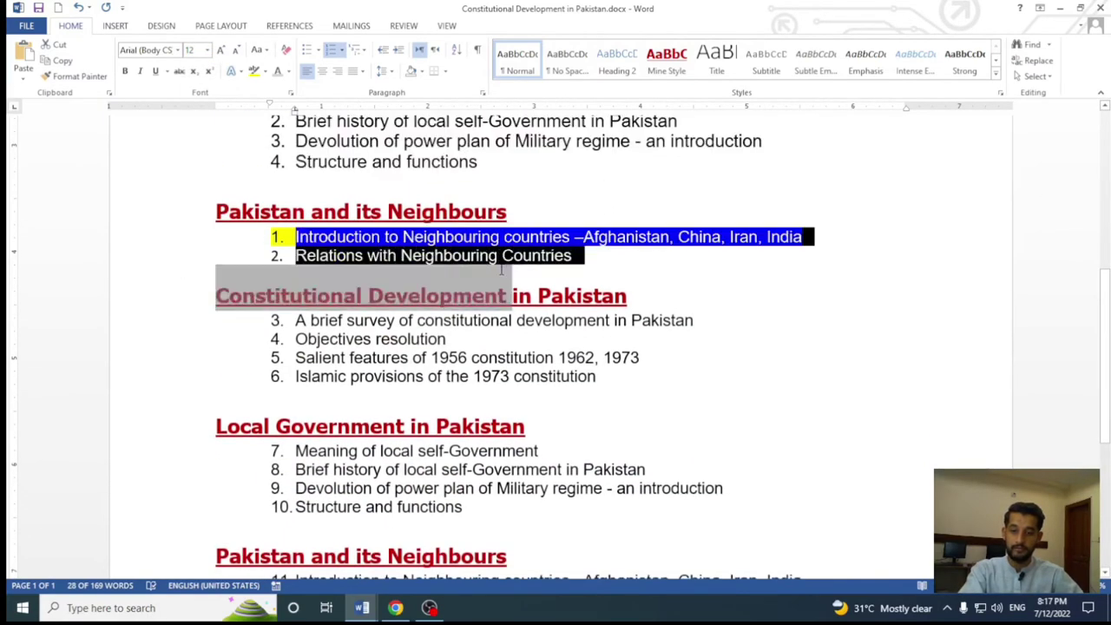
click(207, 49)
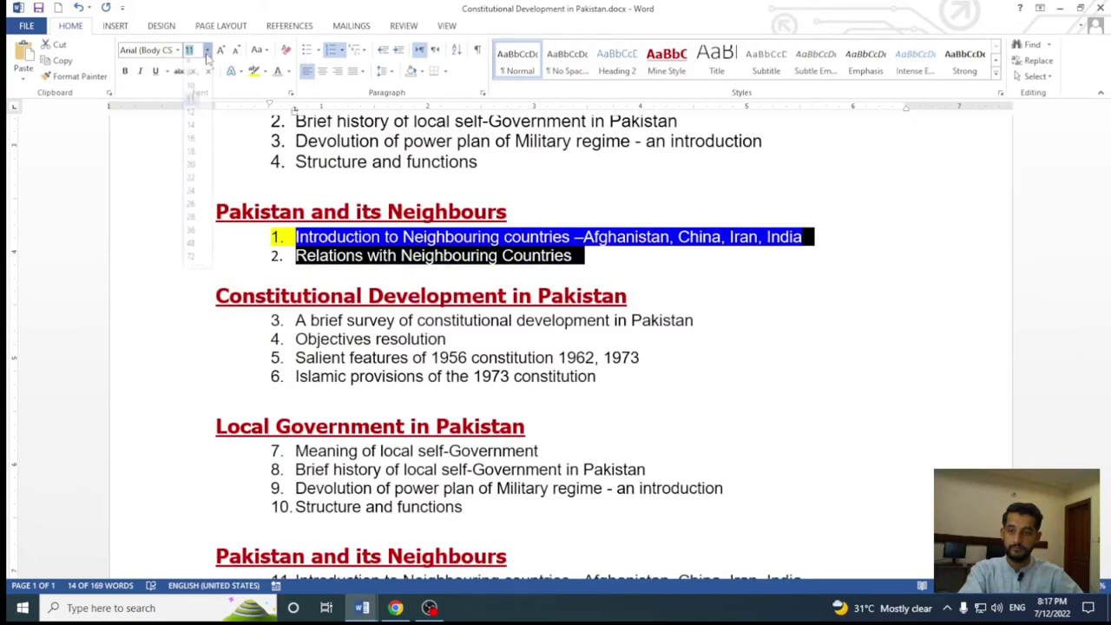
click(192, 119)
Step: Enlarge list items 3 to 6 to 14 pt and delete the empty line above Local Government
scroll(318, 186, down, 3)
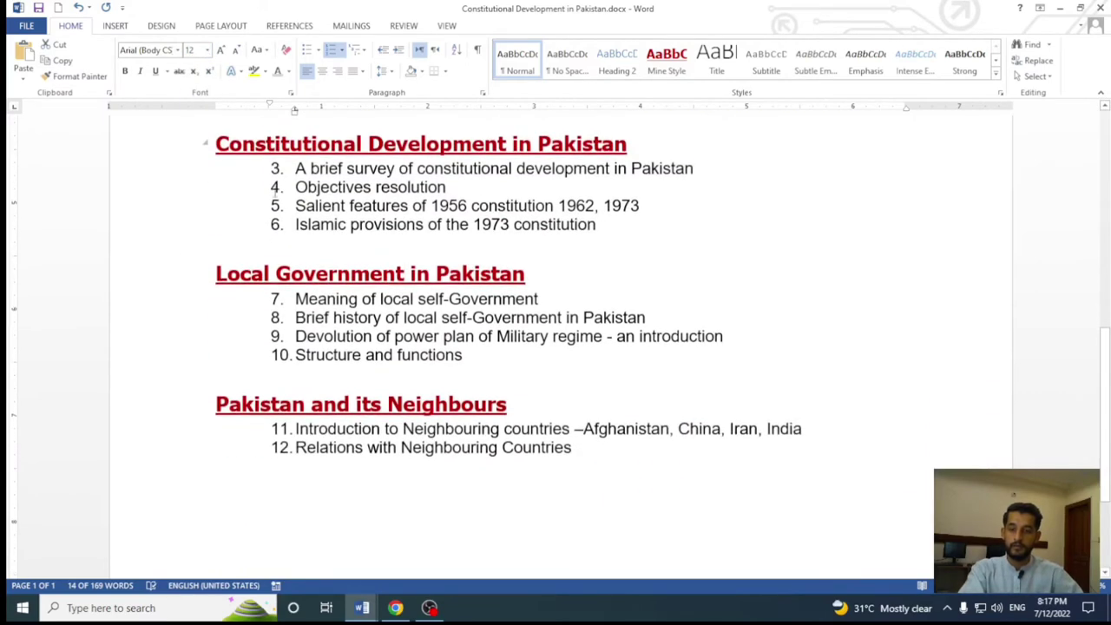
drag(268, 165, 563, 233)
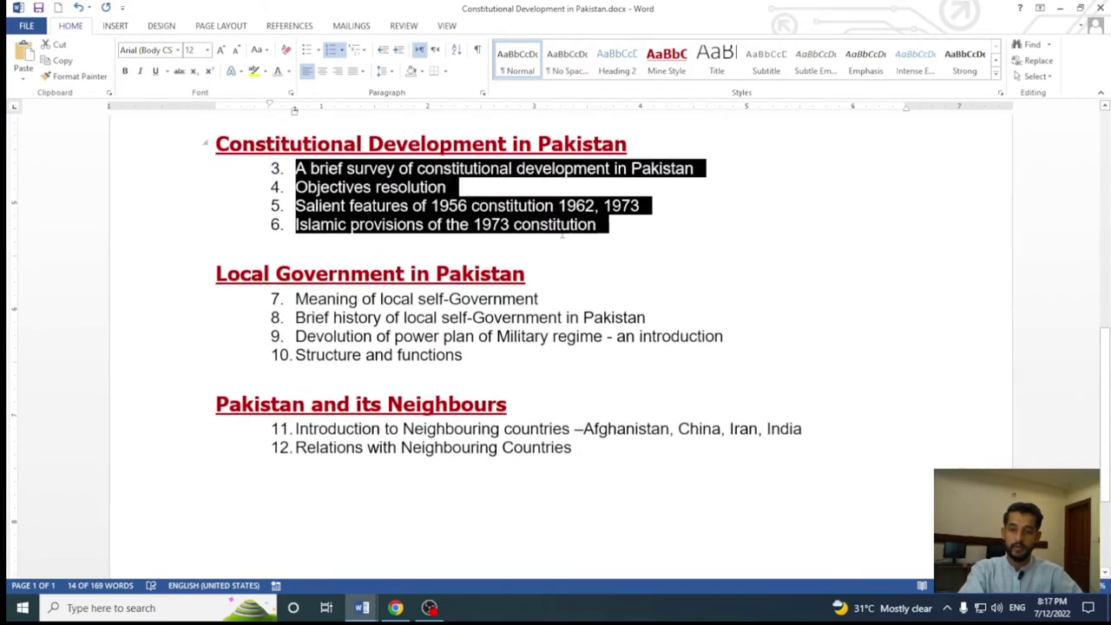
click(206, 50)
click(191, 132)
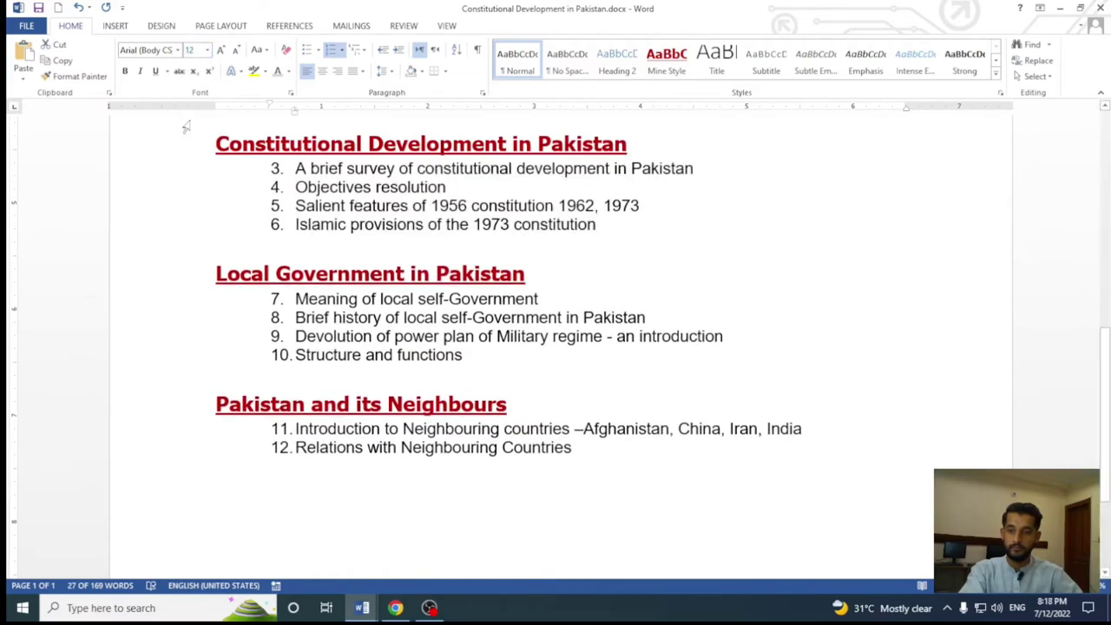
click(230, 263)
click(216, 251)
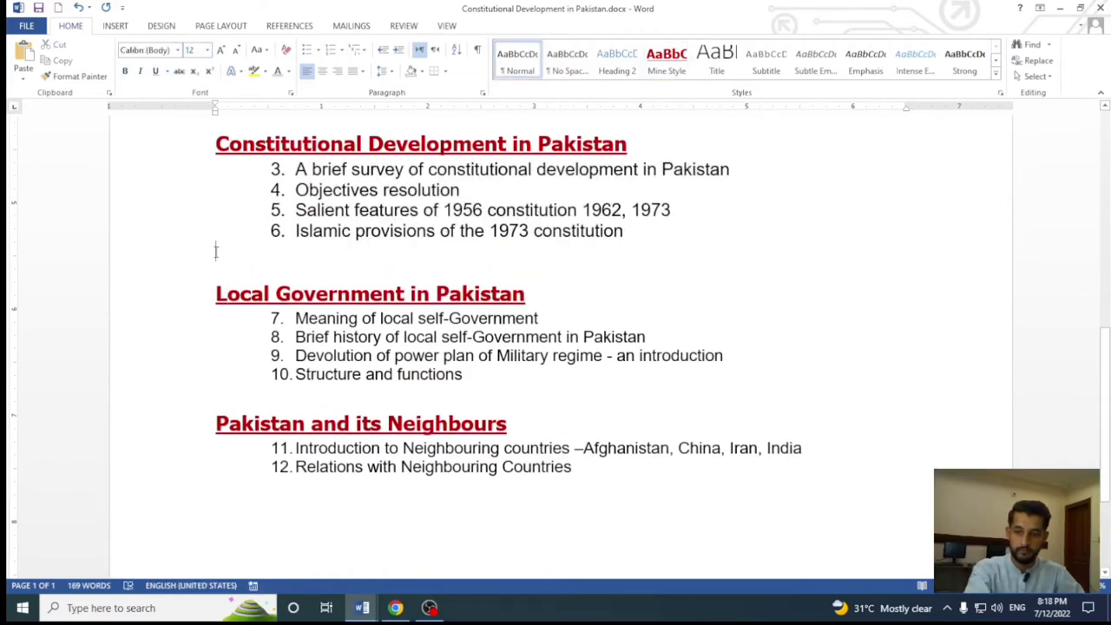
key(BackSpace)
Step: Set list items 7 to 10 and items 11 and 12 to 12 pt
scroll(216, 252, down, 1)
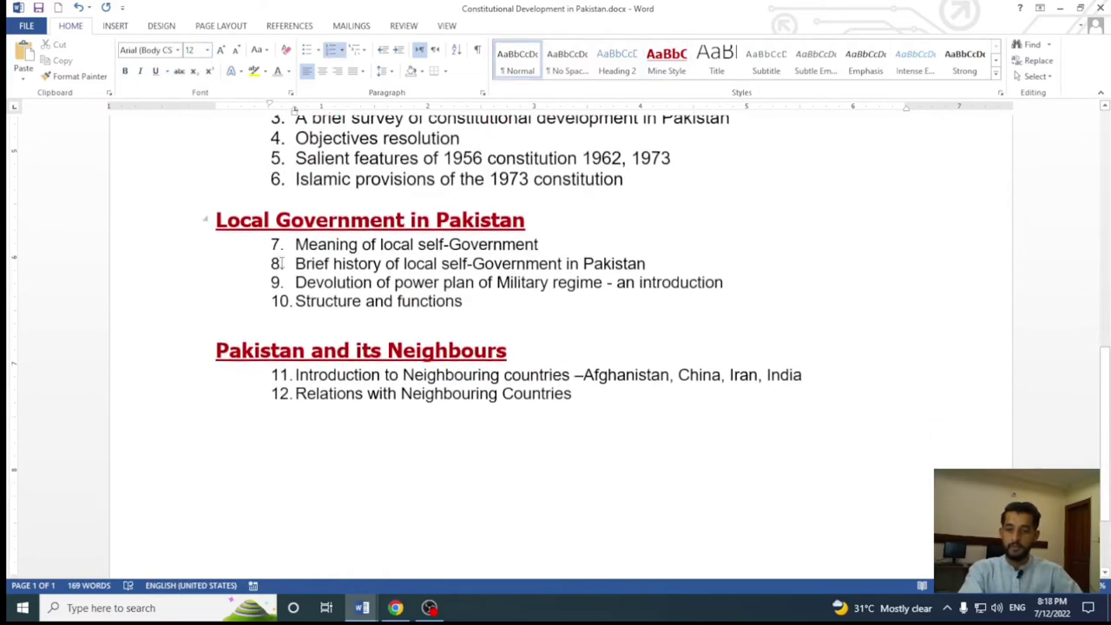
click(283, 243)
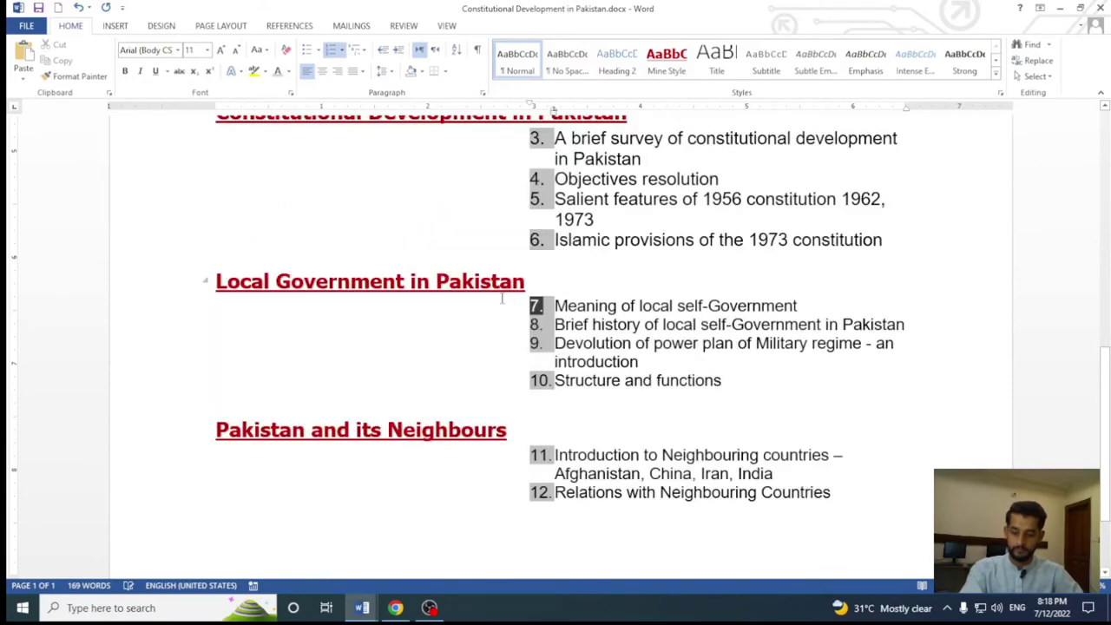
click(691, 292)
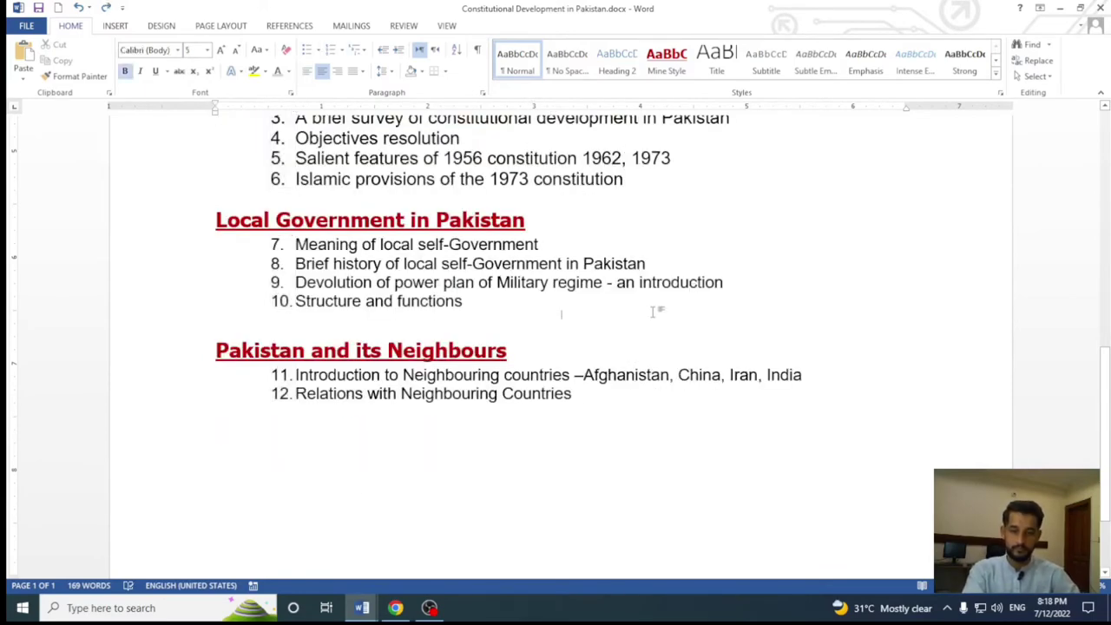
key(ctrl+shift+Up)
key(ctrl+shift+Up)
key(ctrl+shift+Up)
key(ctrl+shift+Up)
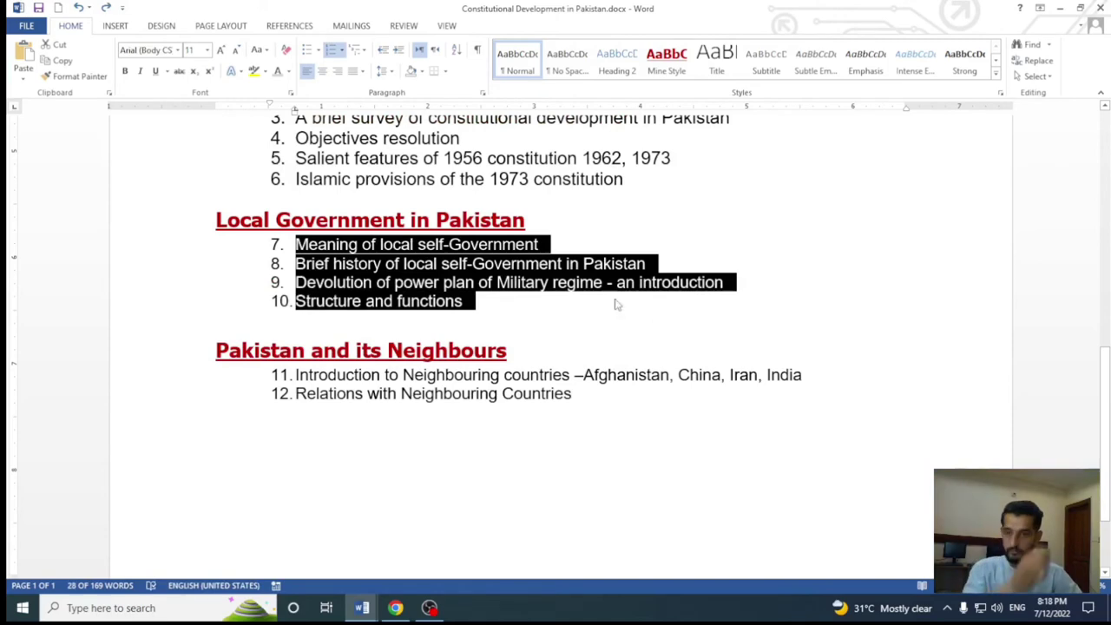
click(207, 49)
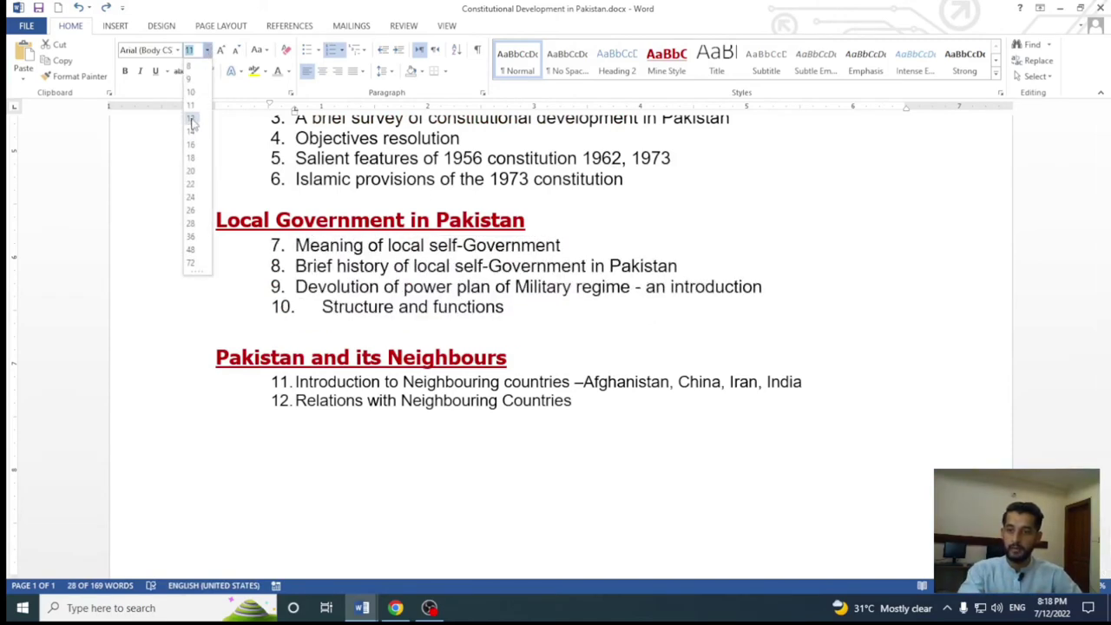
click(191, 117)
click(591, 402)
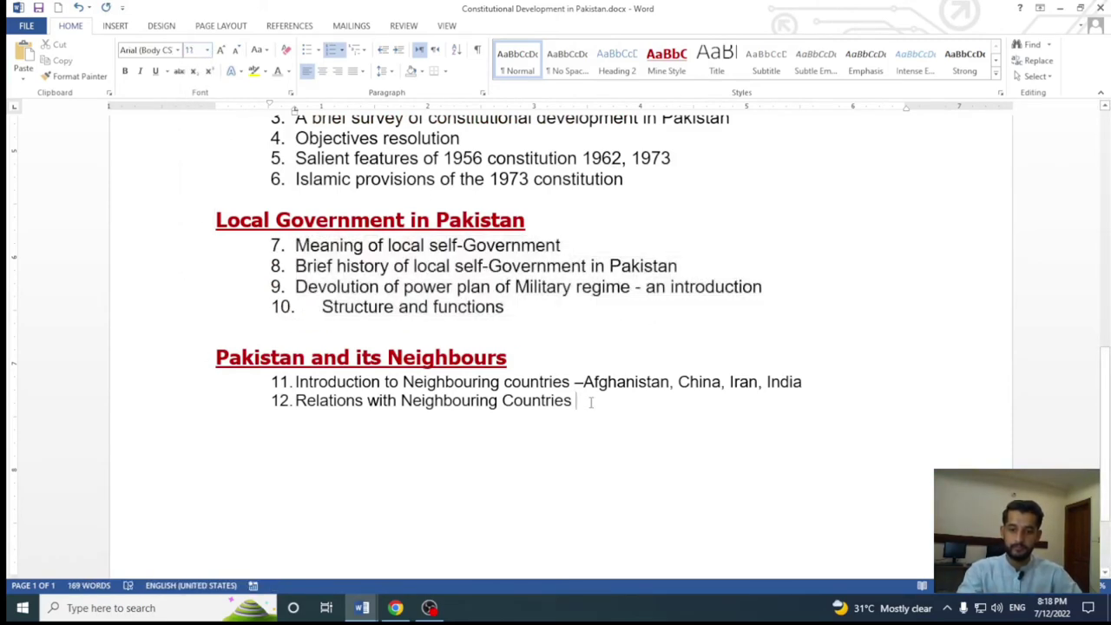
key(ctrl+shift+Up)
key(ctrl+shift+Up)
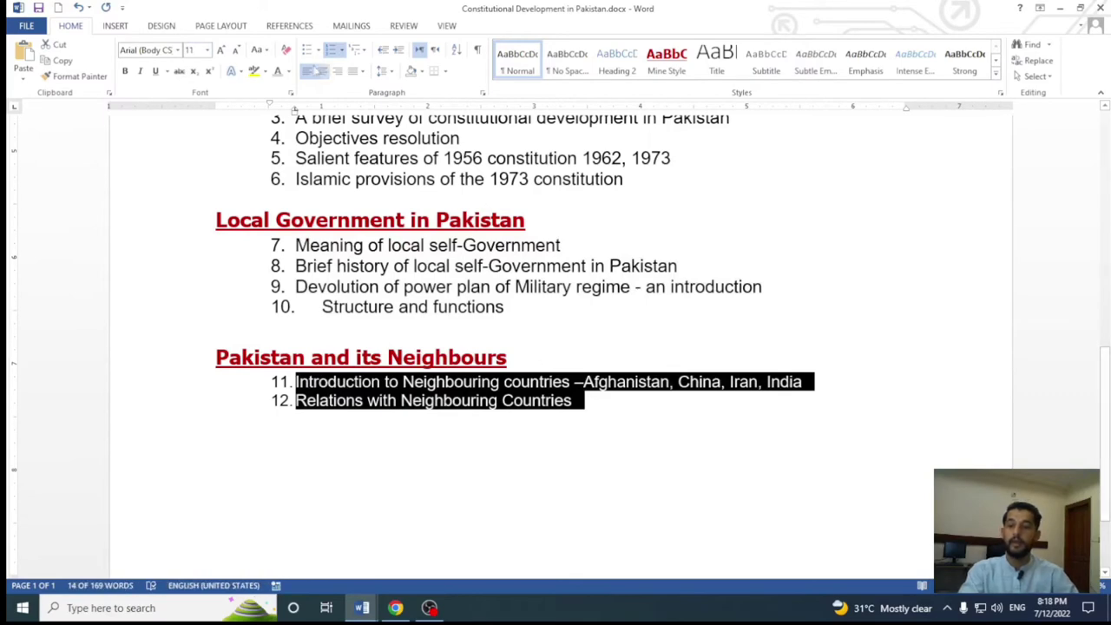
click(207, 49)
click(191, 117)
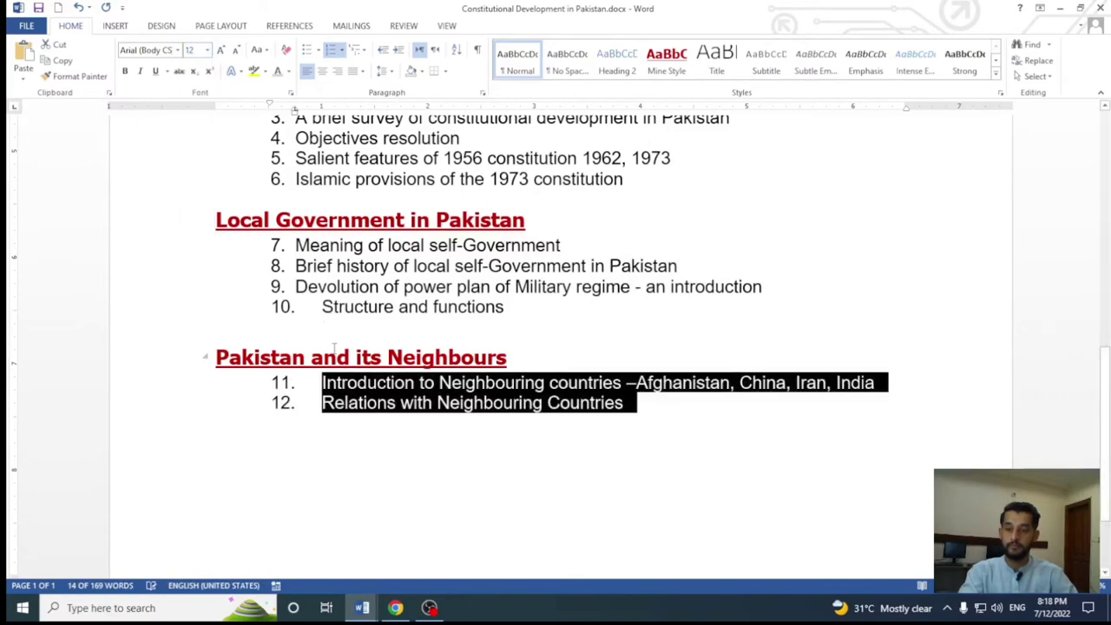
Step: Remove the number from Structure and functions, then undo the recent list edits with Ctrl+Z
click(320, 309)
key(BackSpace)
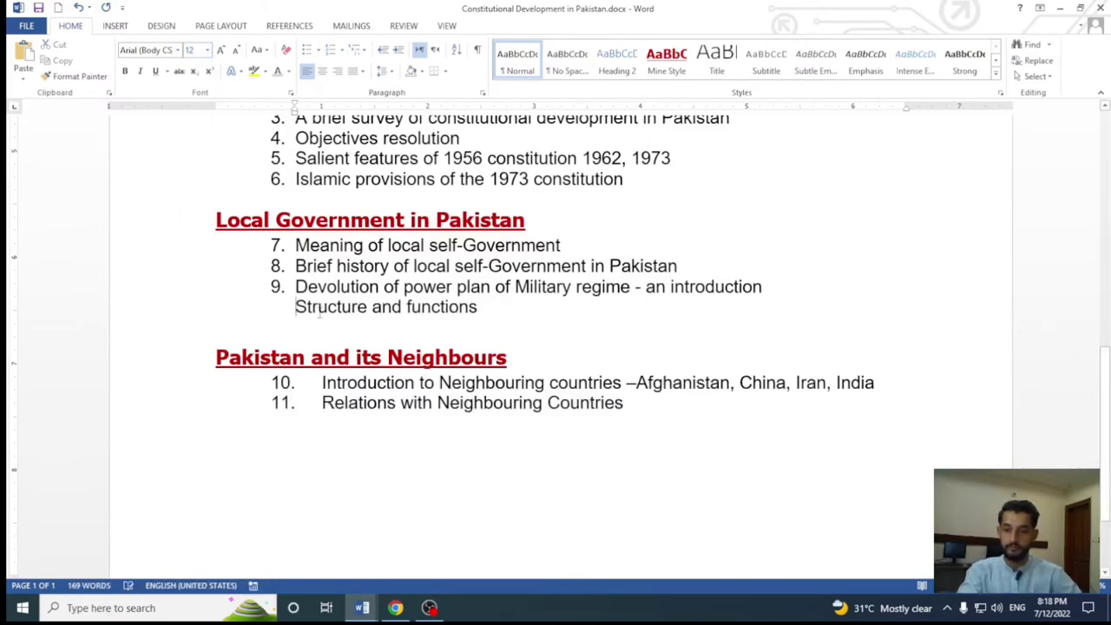
key(ctrl+z)
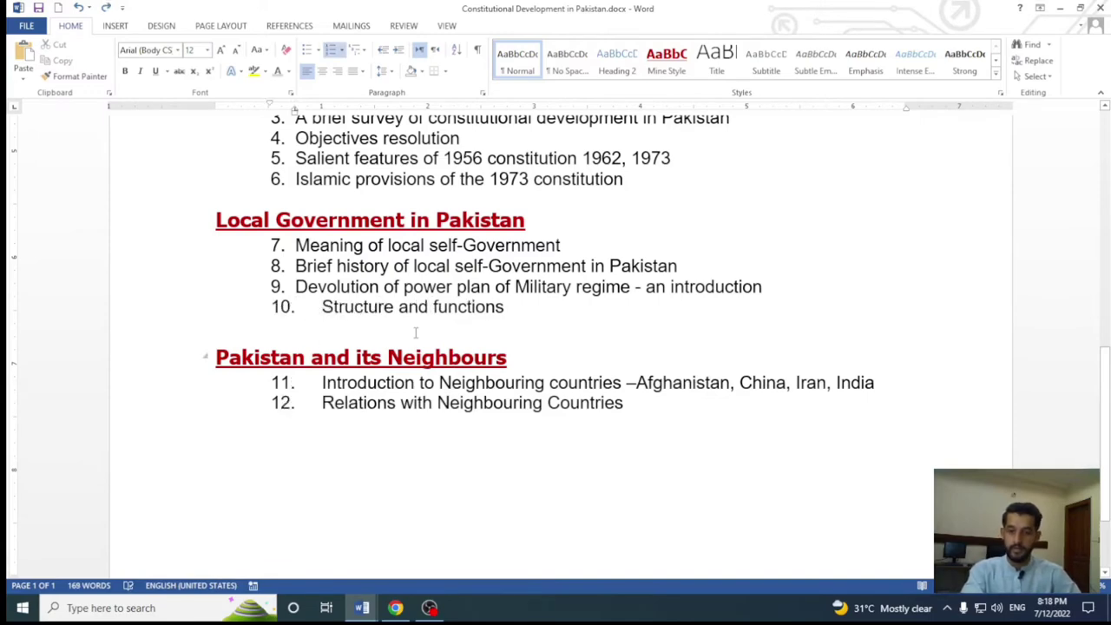
key(ctrl+z)
key(ctrl+z)
key(ctrl+z)
key(ctrl+z)
key(ctrl+z)
key(ctrl+z)
key(ctrl+z)
key(ctrl+z)
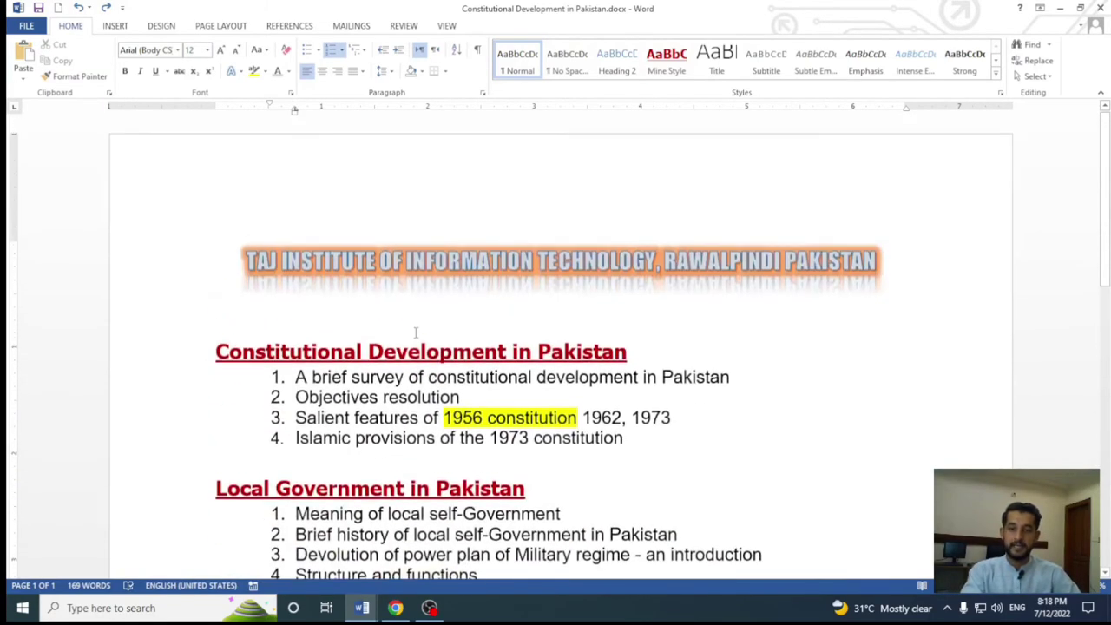
click(289, 278)
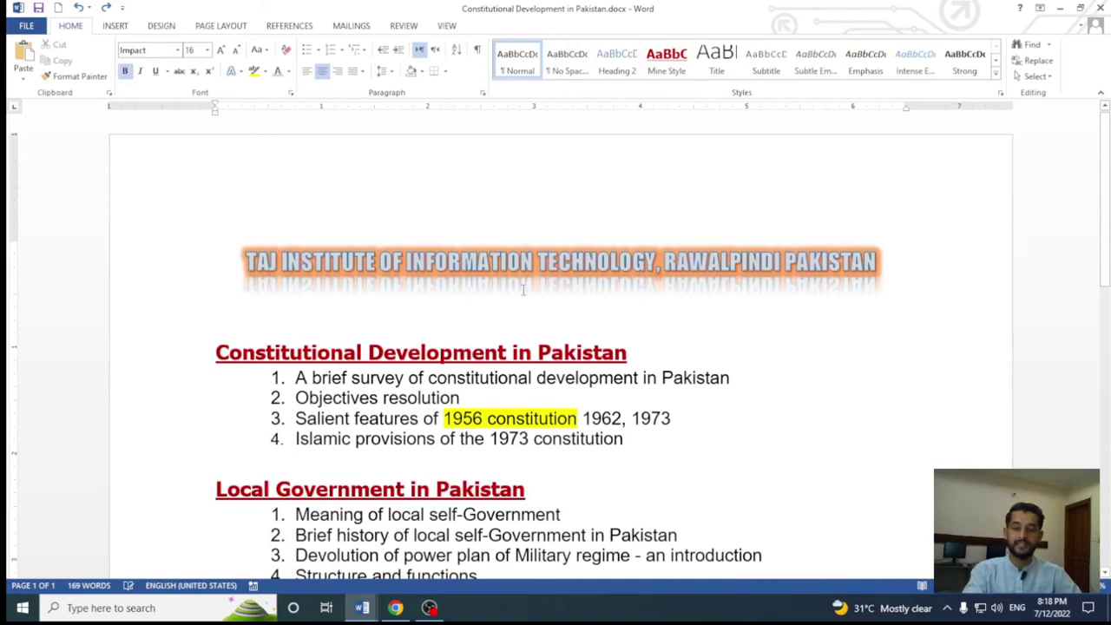
mouse_move(216, 250)
mouse_down()
mouse_move(1101, 317)
mouse_move(1059, 323)
mouse_move(1022, 294)
mouse_up()
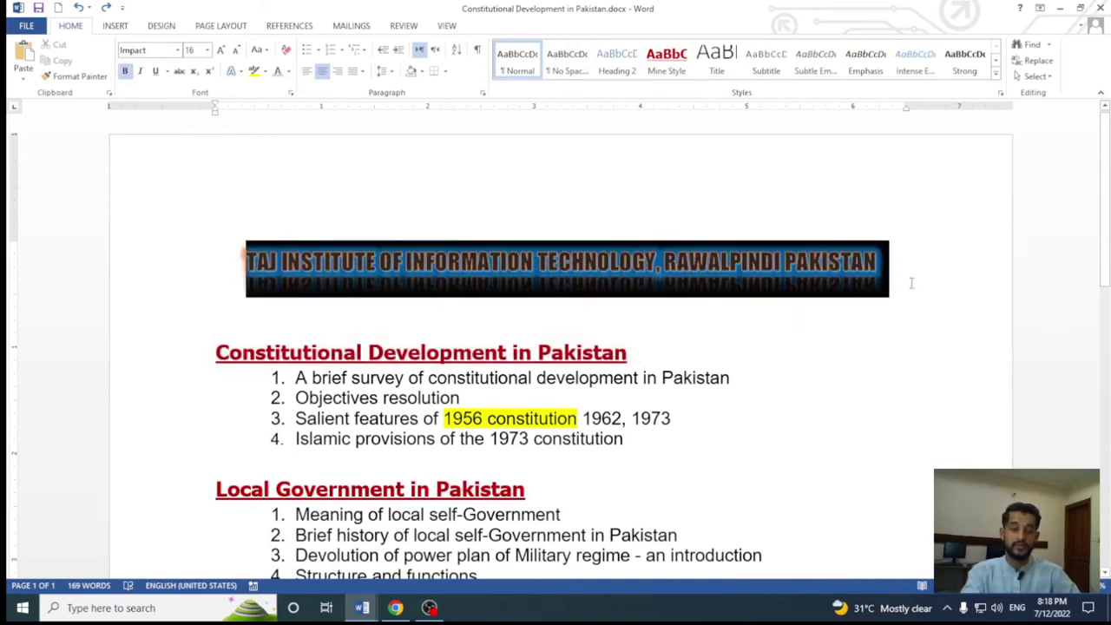
drag(912, 282, 911, 280)
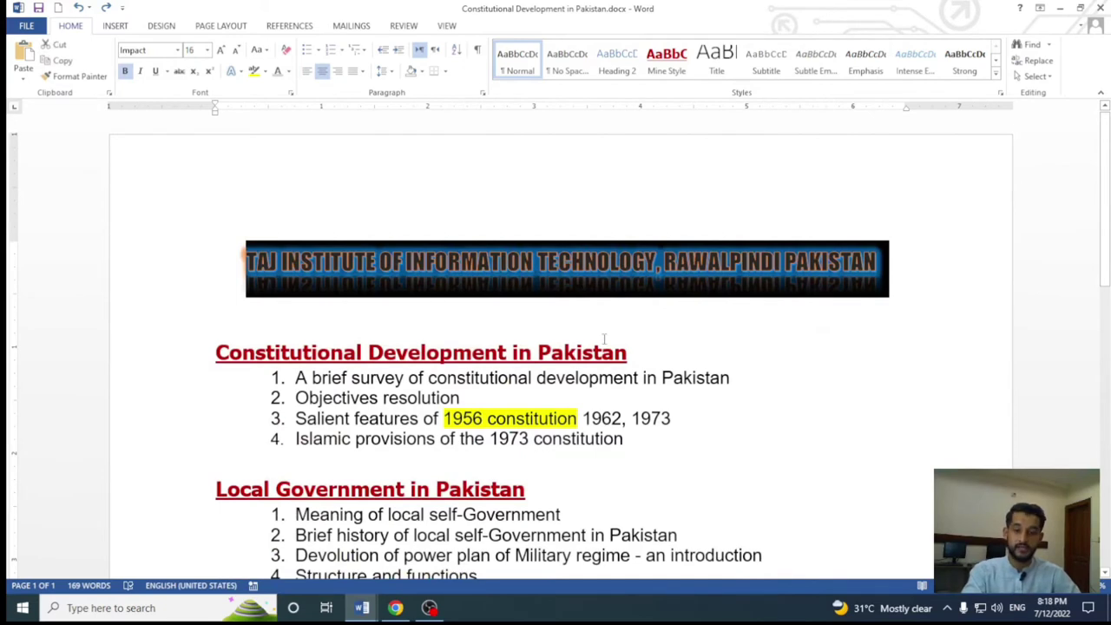
click(344, 351)
scroll(354, 363, down, 1)
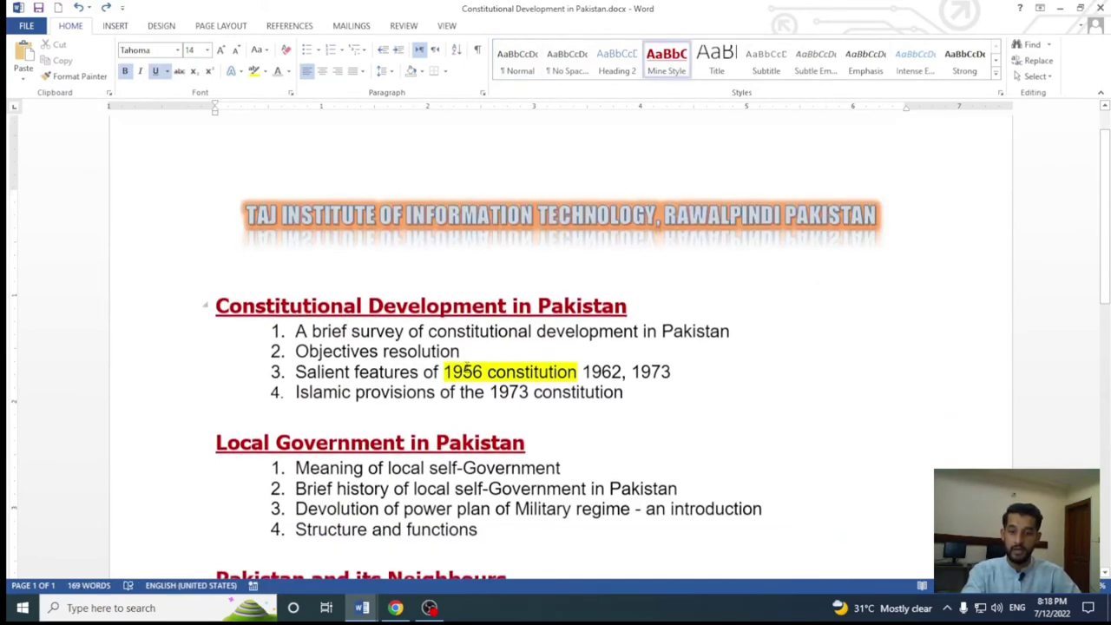
drag(296, 325, 706, 385)
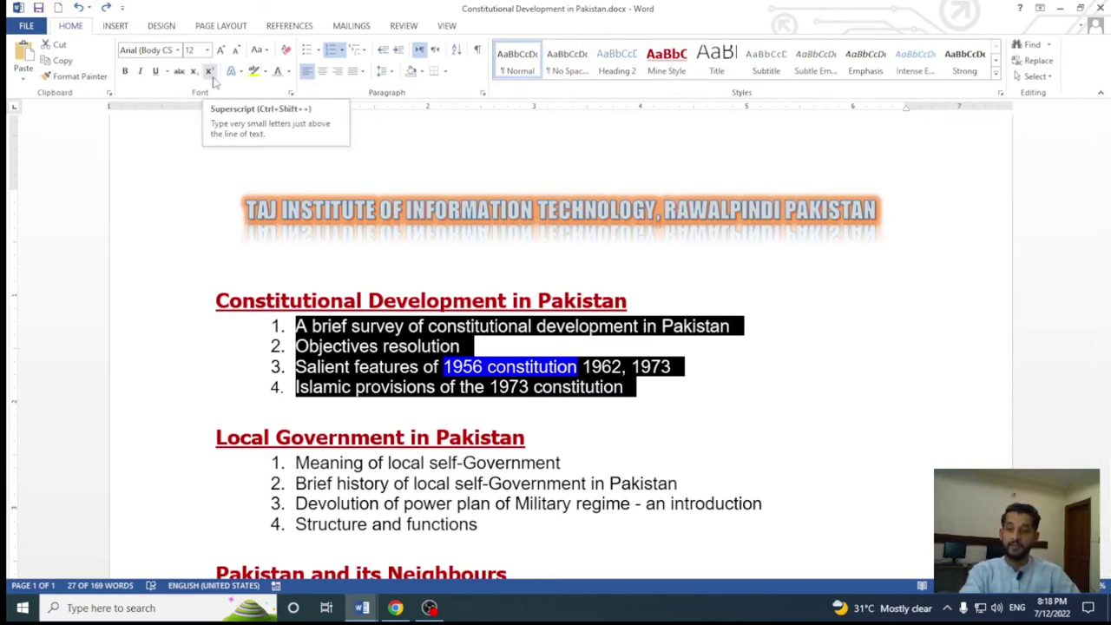
click(637, 281)
drag(872, 201, 246, 209)
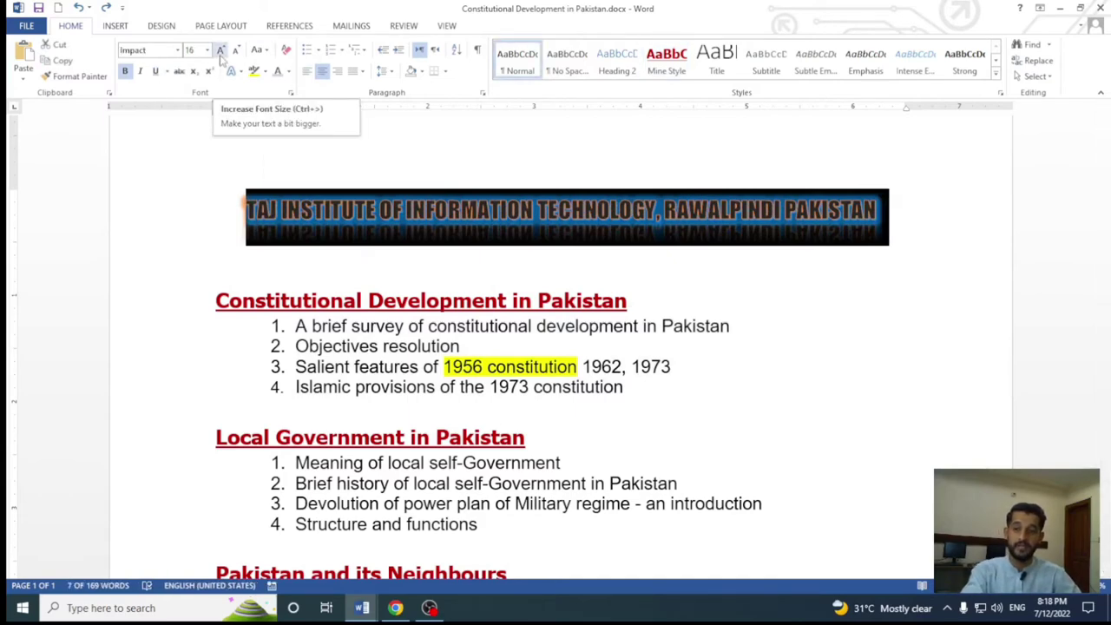
click(221, 50)
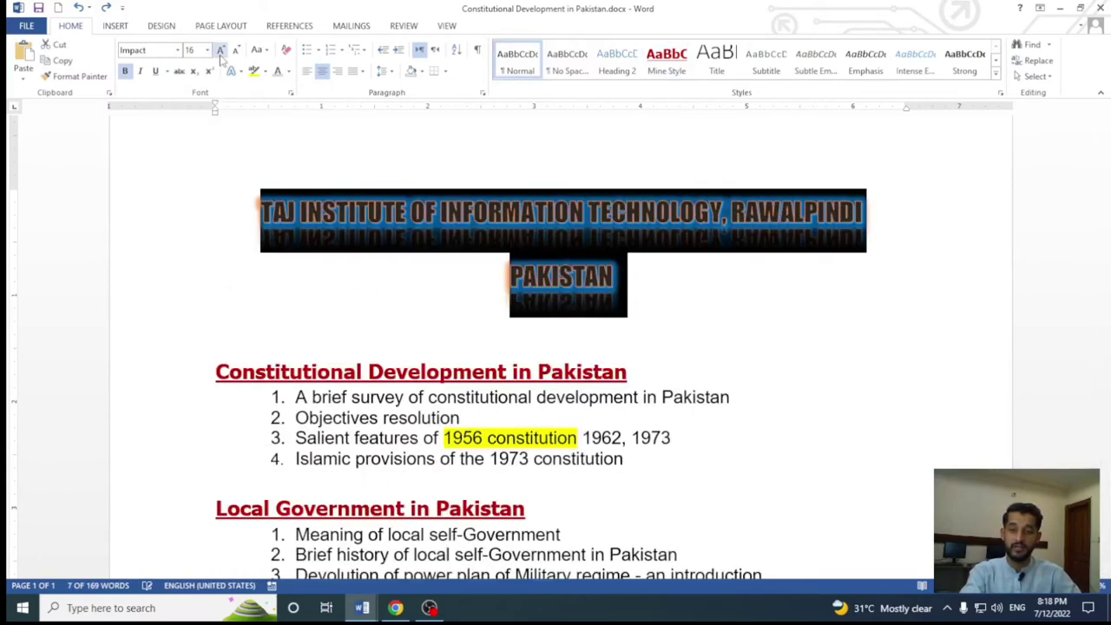
click(221, 49)
click(221, 49)
click(221, 49)
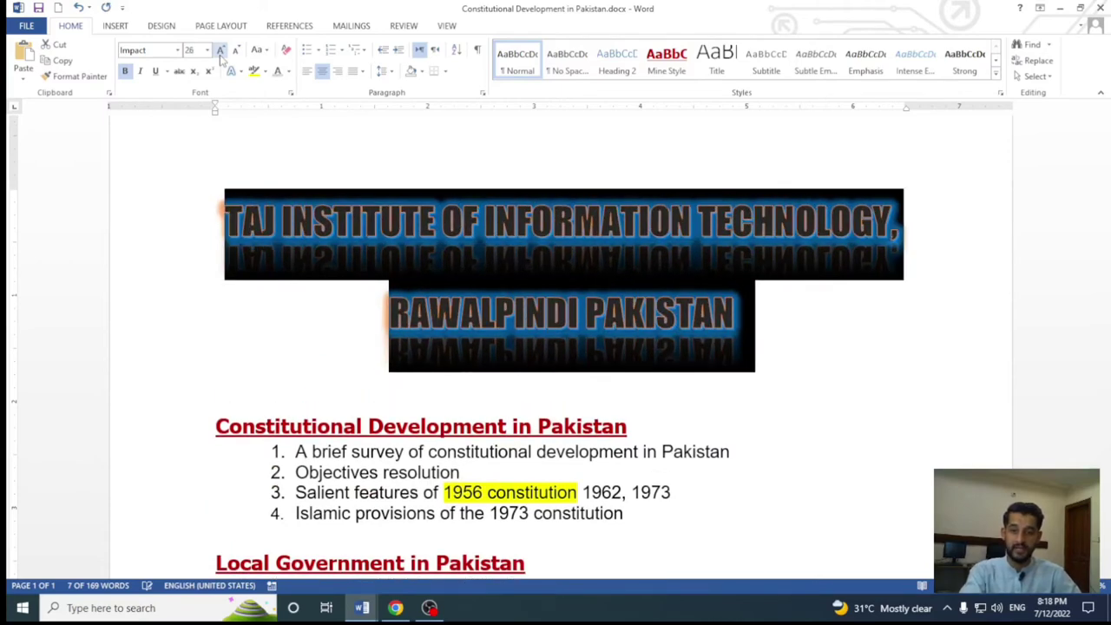
click(221, 49)
click(222, 49)
click(221, 50)
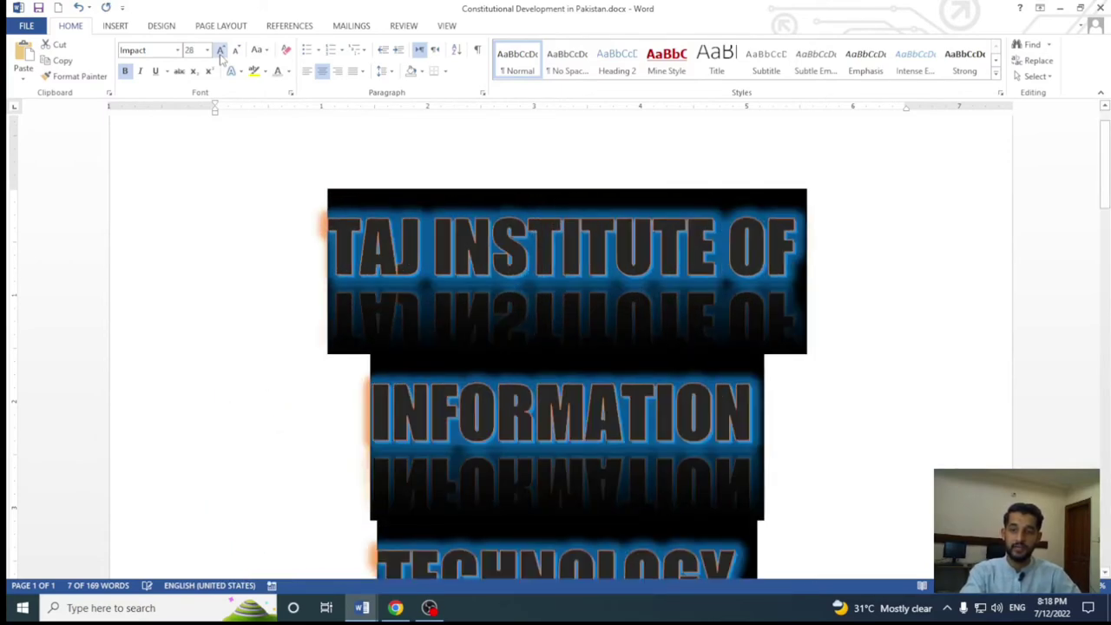
click(222, 50)
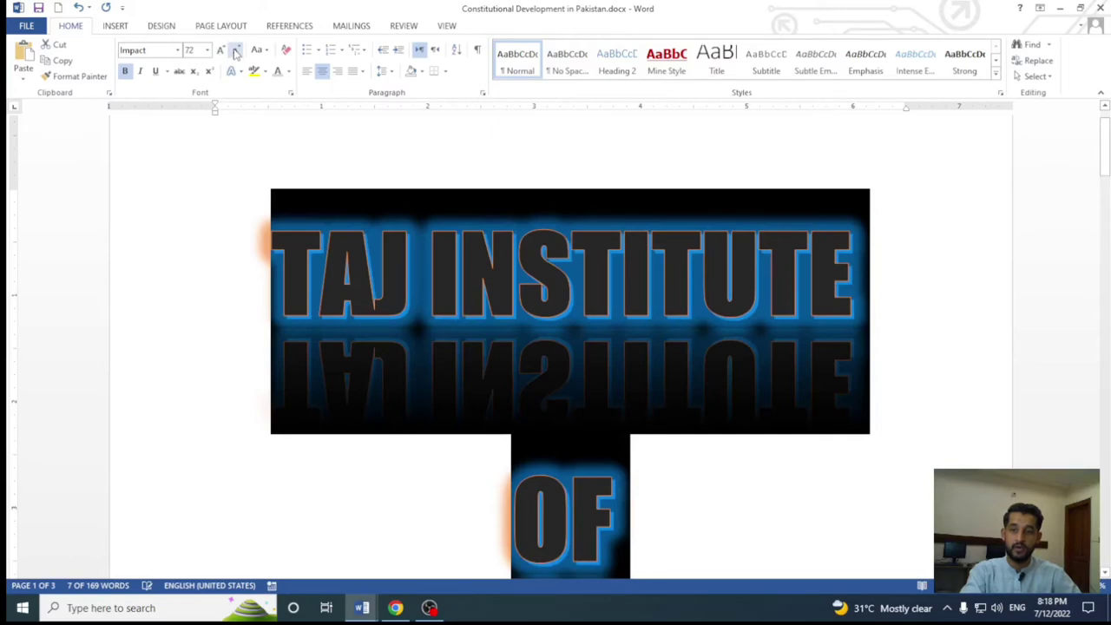
click(236, 49)
click(235, 50)
click(235, 49)
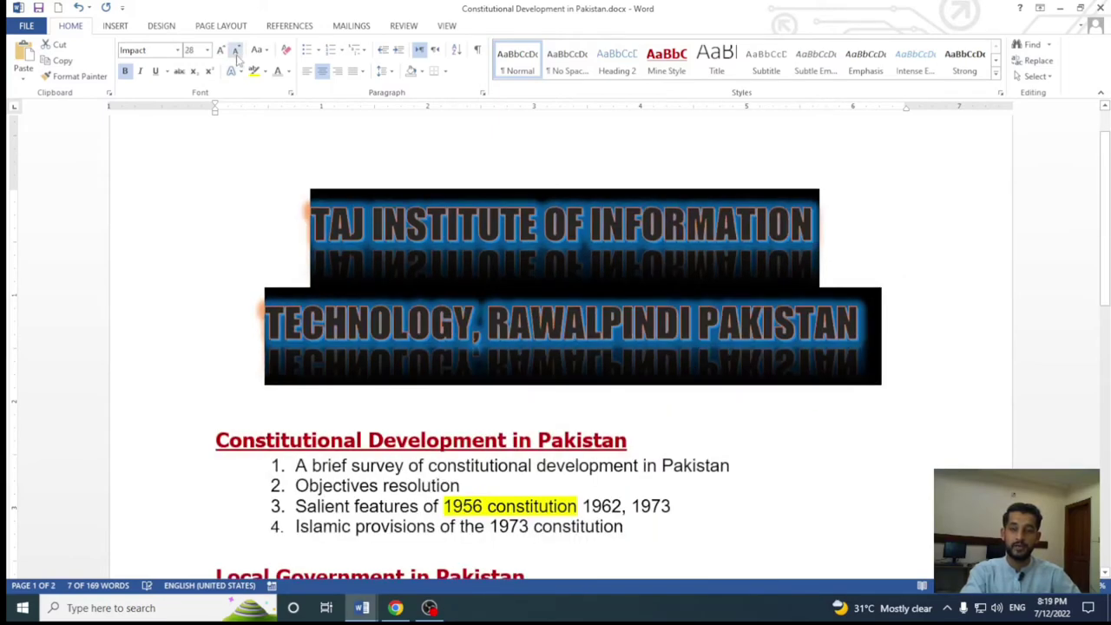
click(235, 50)
click(235, 50)
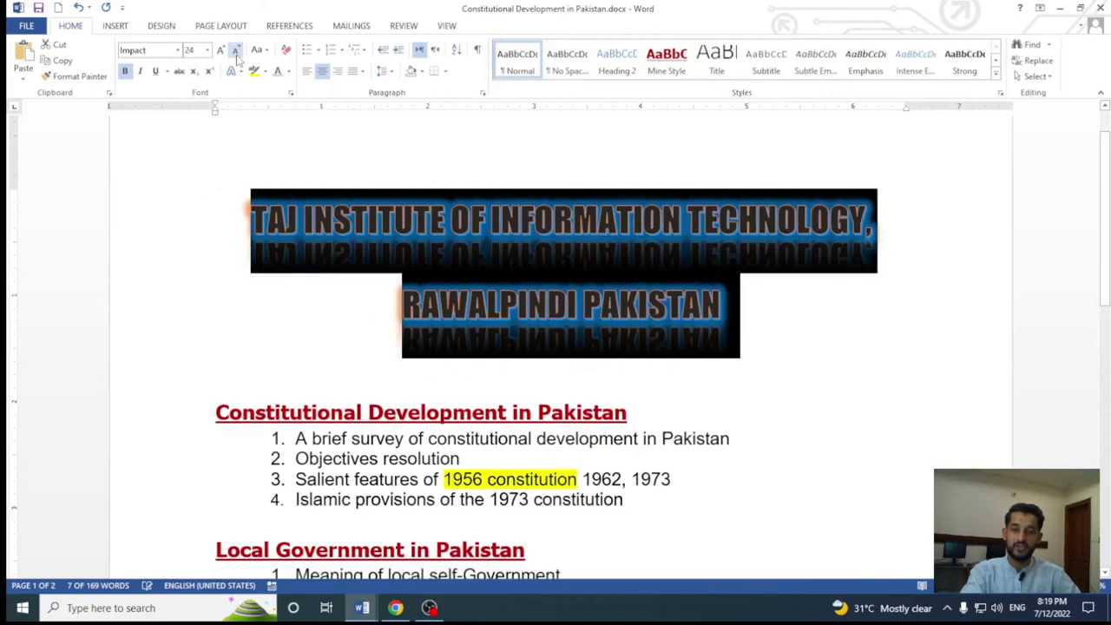
click(235, 49)
click(236, 49)
click(235, 49)
click(235, 49)
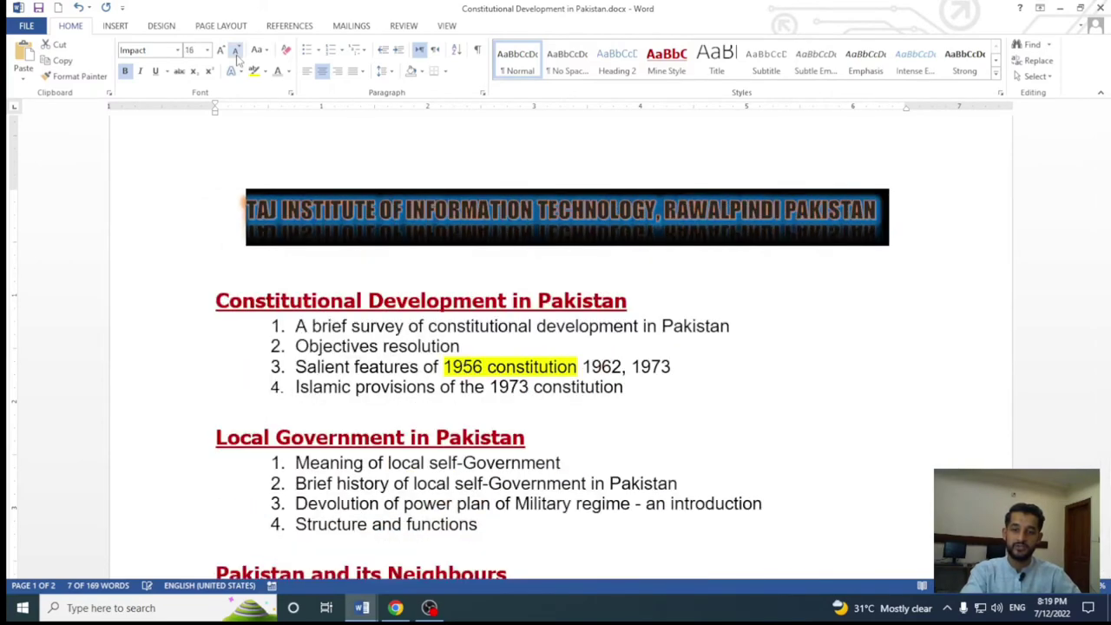
click(236, 49)
click(221, 49)
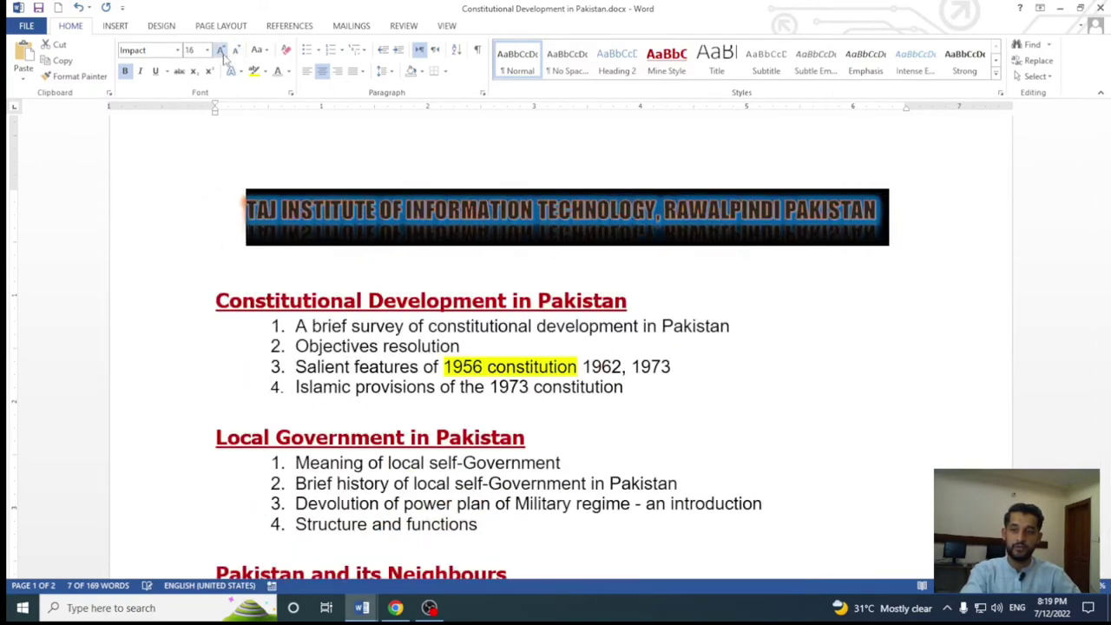
click(220, 50)
click(221, 49)
click(221, 49)
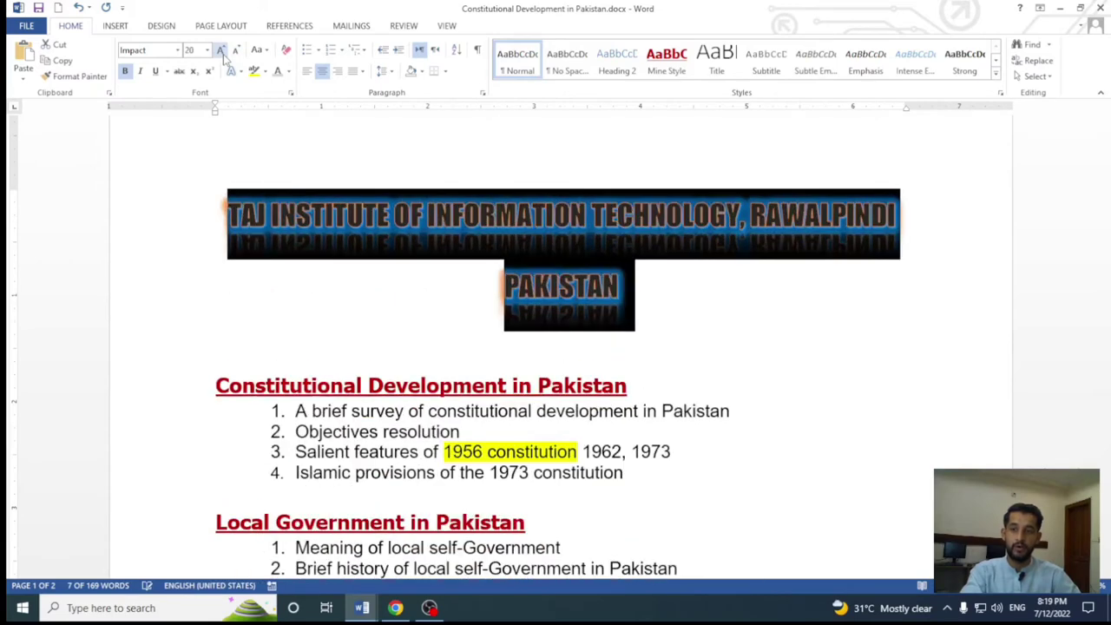
click(236, 50)
click(235, 49)
click(235, 50)
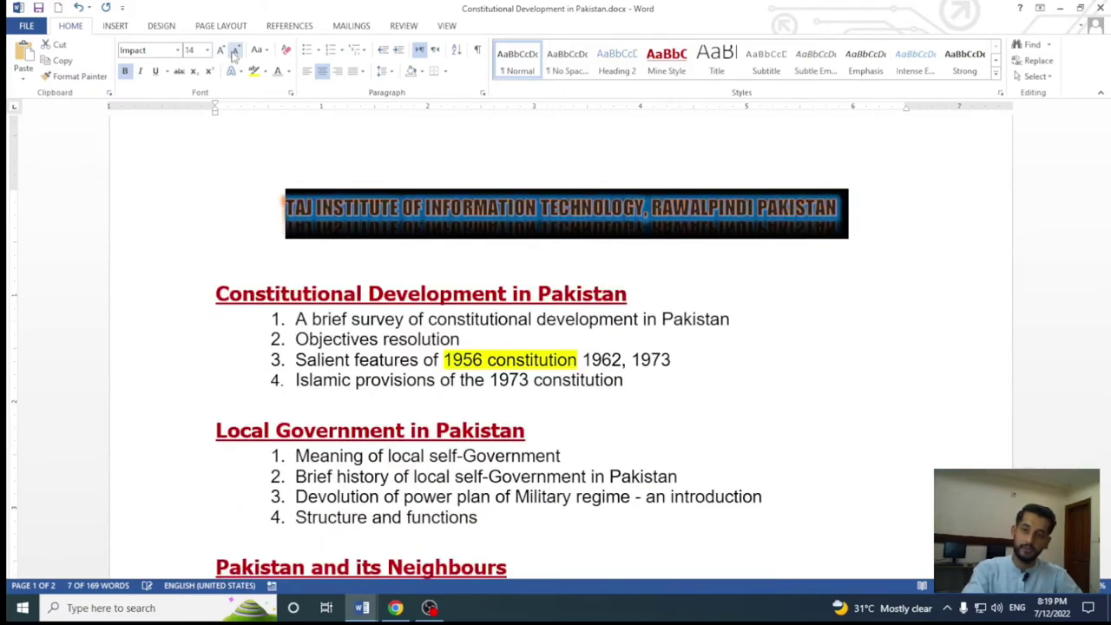
click(221, 49)
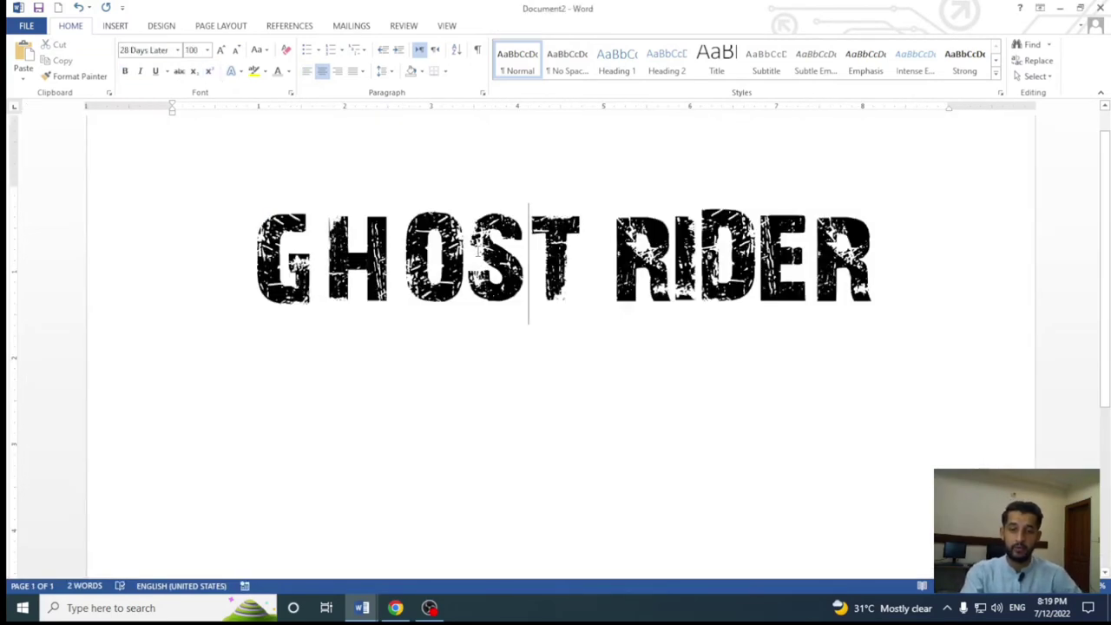
Step: Add a new line reading x2 below GHOST RIDER
click(655, 314)
click(794, 314)
click(938, 286)
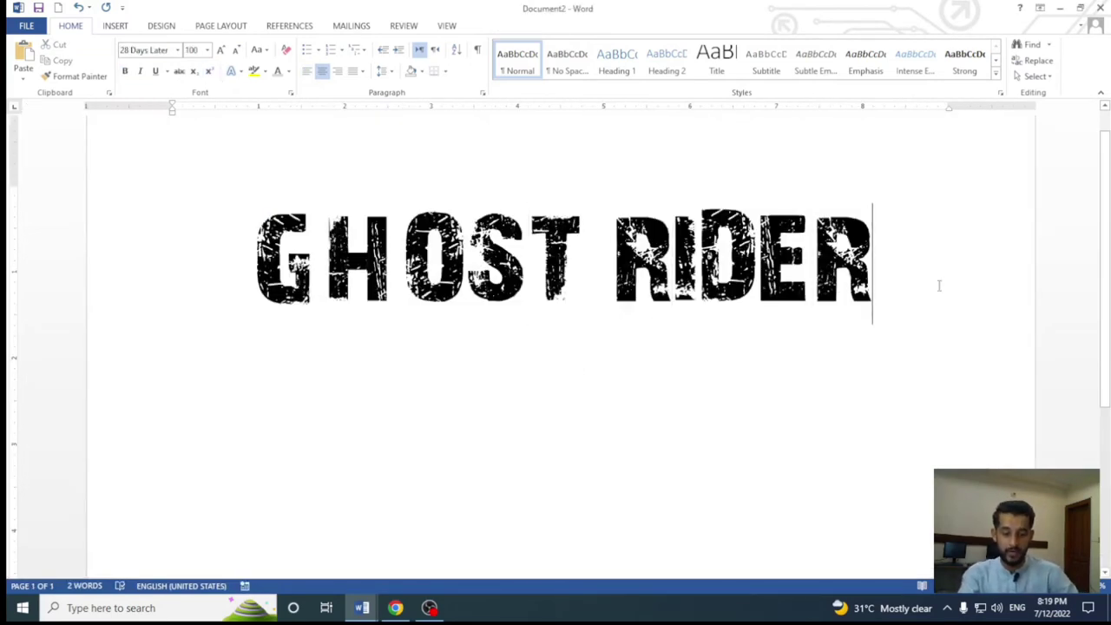
key(Return)
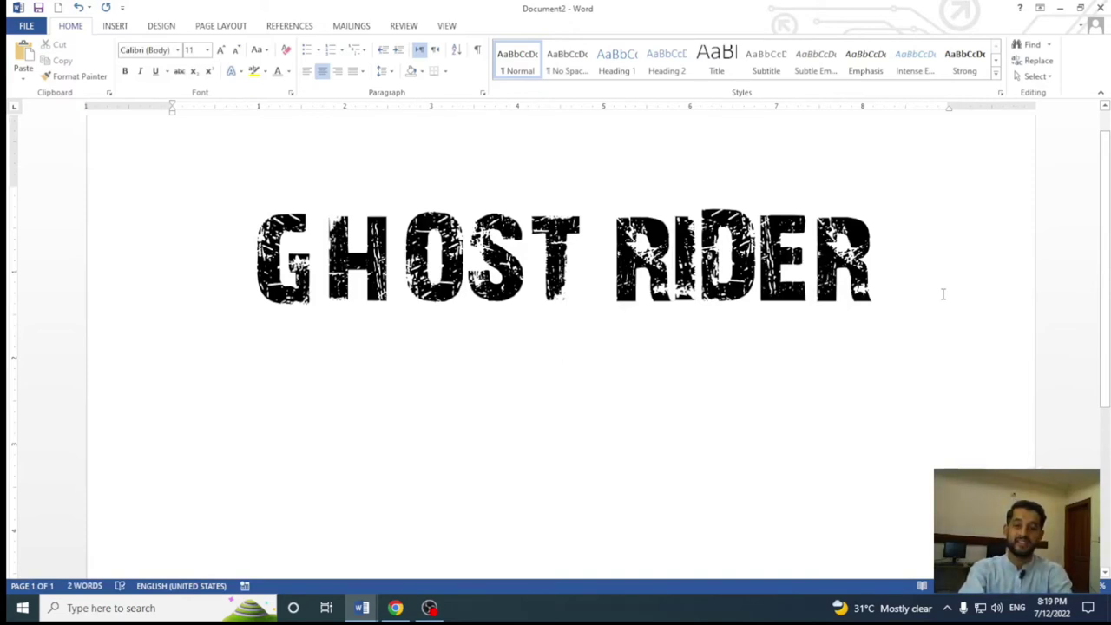
text(xX23)
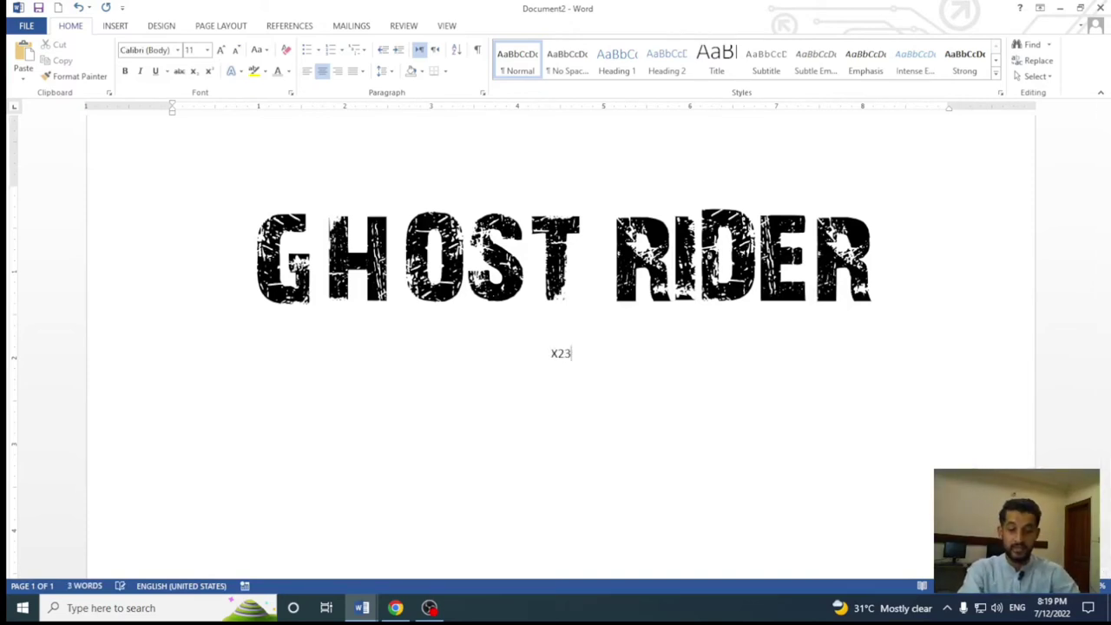
key(BackSpace)
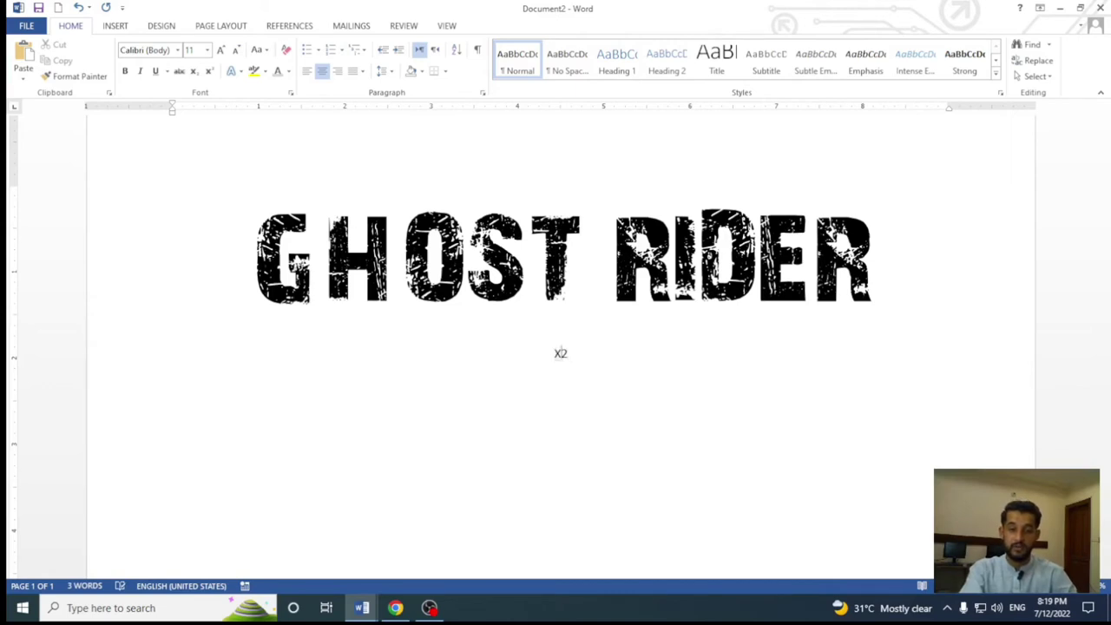
Step: Format x2 as 26 pt Times New Roman and italicize the x
key(shift+Home)
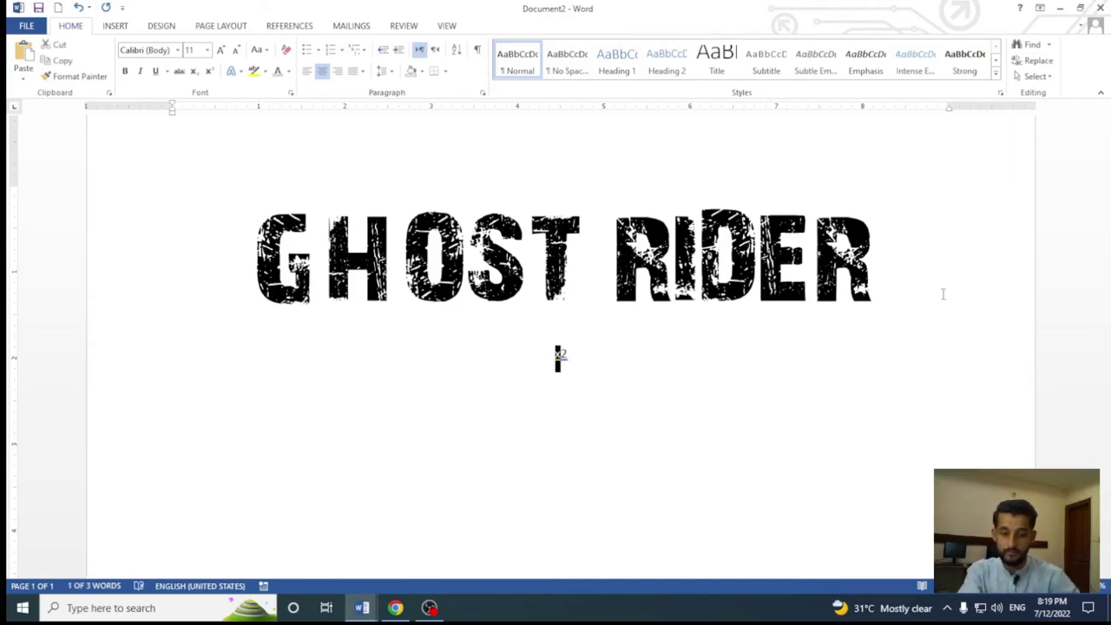
key(ctrl+bracketright)
key(ctrl+bracketright)
key(ctrl+bracketright)
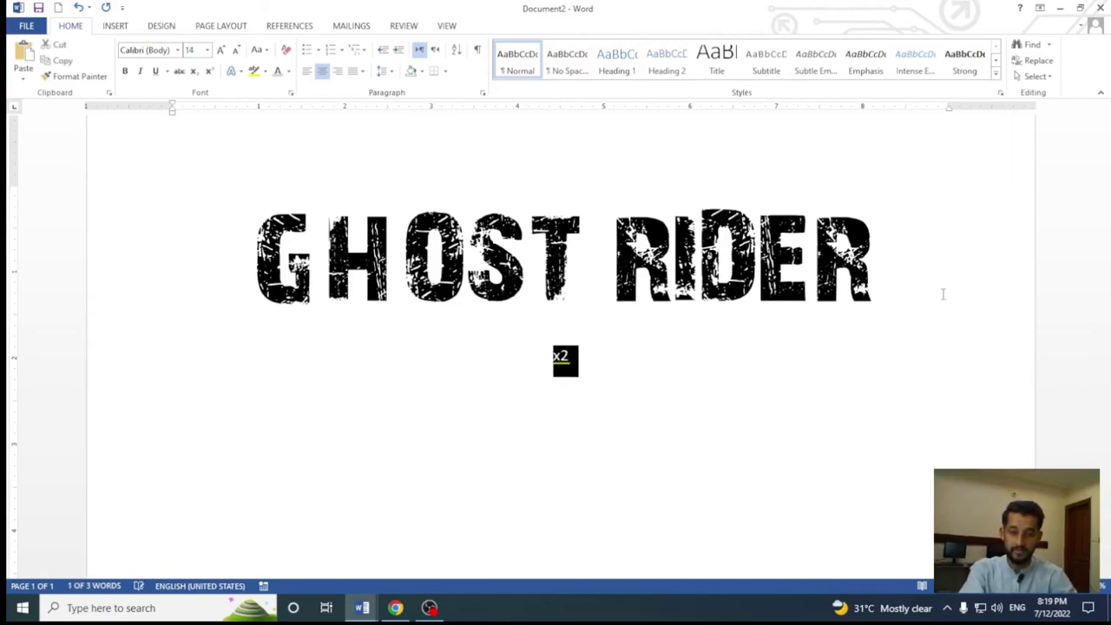
key(ctrl+shift+period)
key(ctrl+shift+period)
key(ctrl+shift+period)
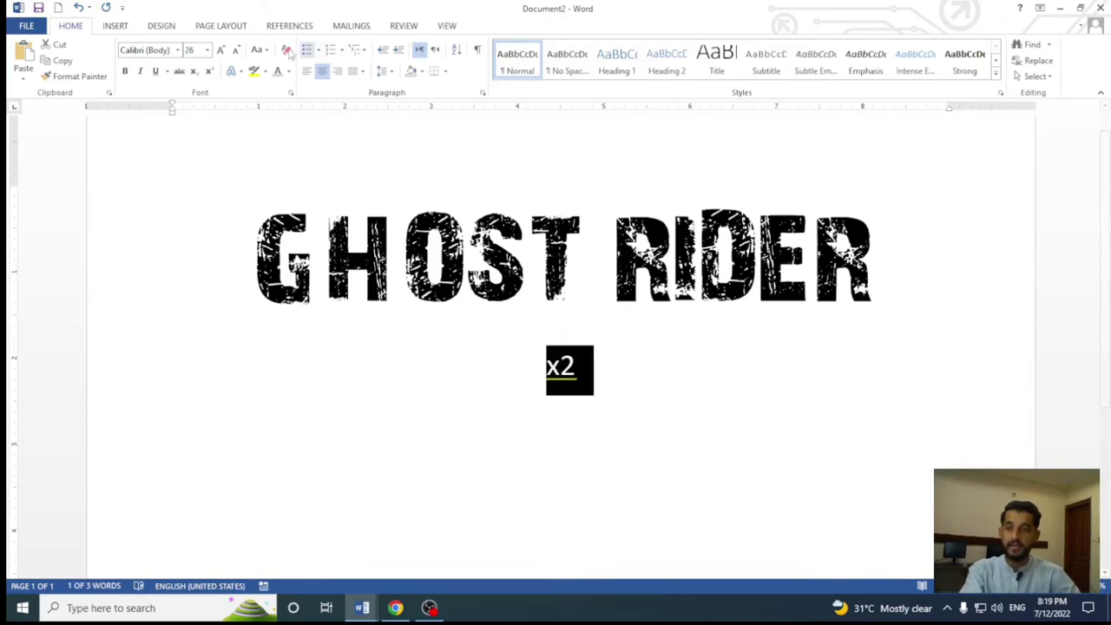
click(177, 50)
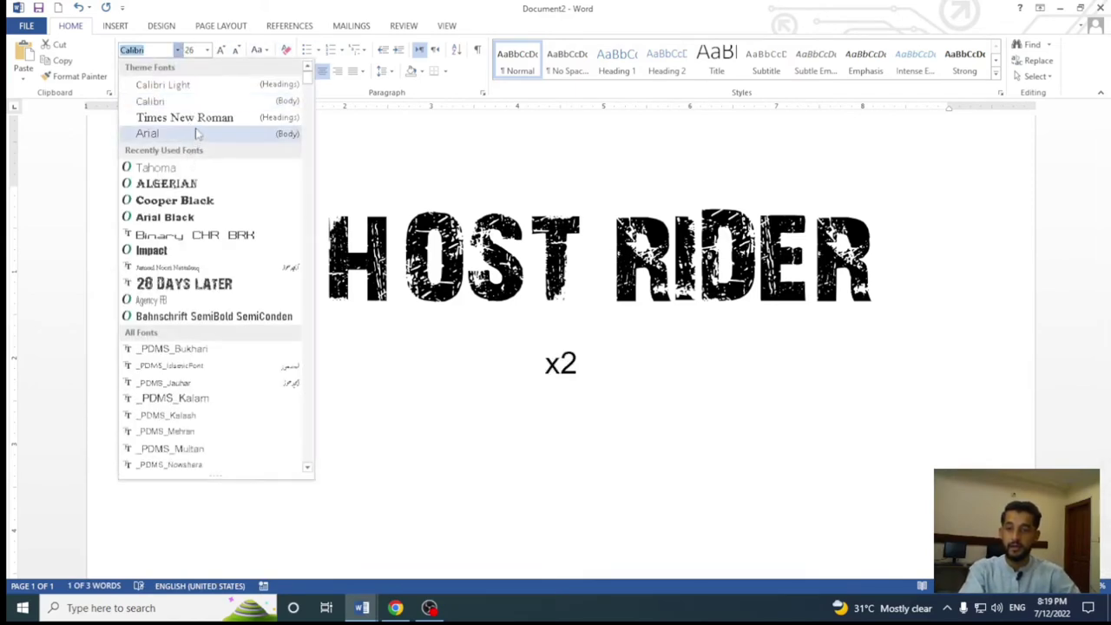
click(199, 118)
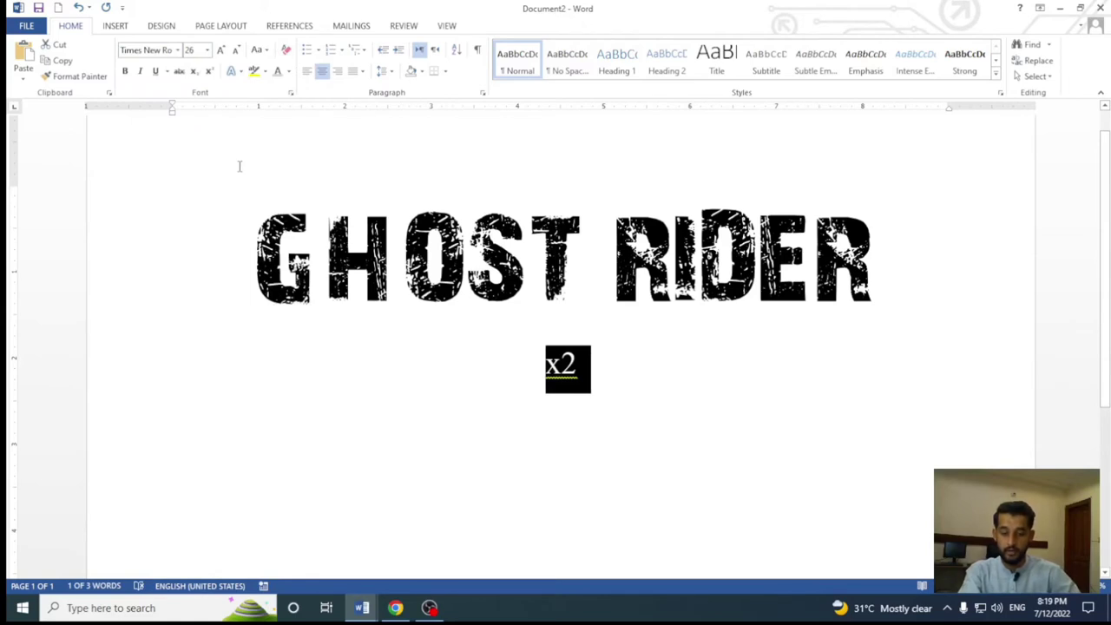
key(Left)
key(shift+Right)
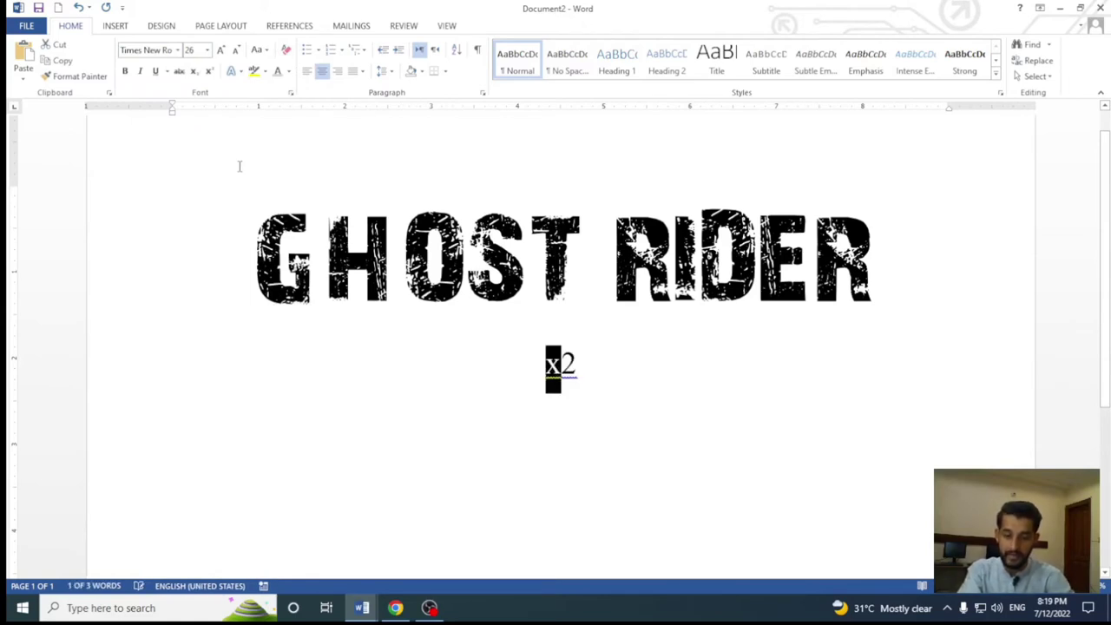
key(ctrl+i)
click(634, 367)
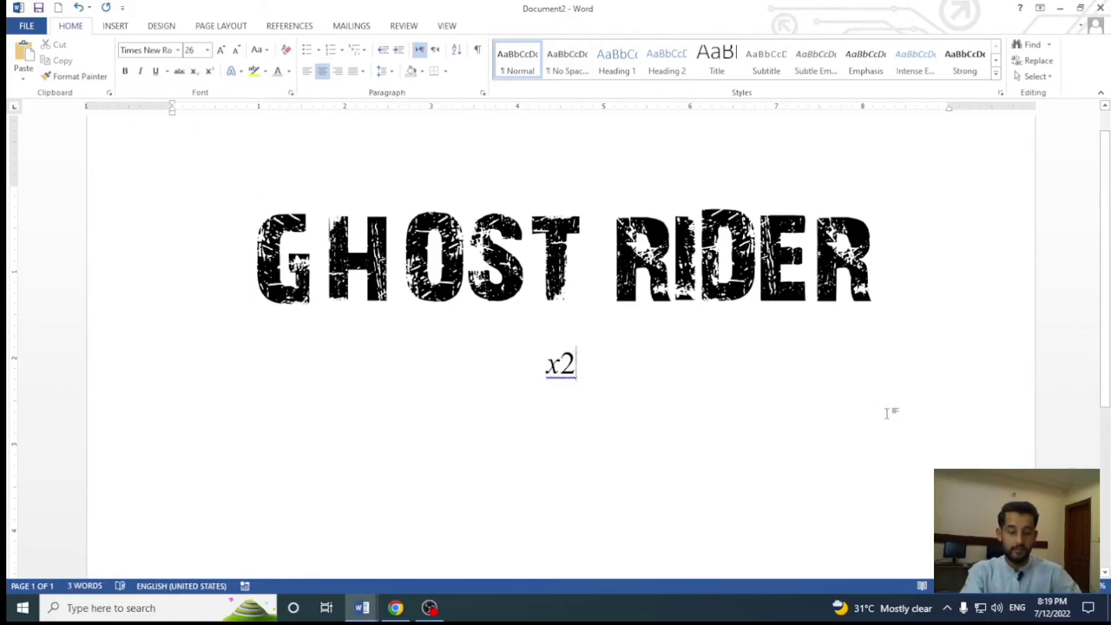
Step: Make the 2 in x2 a superscript exponent
key(shift+Left)
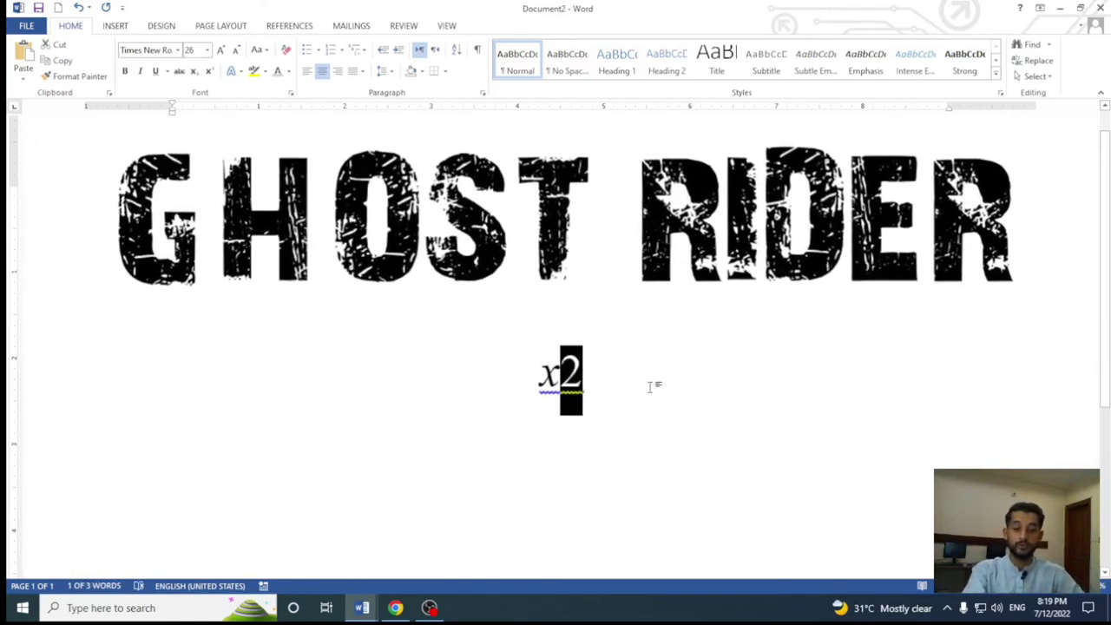
ctrl+scroll(650, 385, up, 1)
ctrl+scroll(652, 390, up, 1)
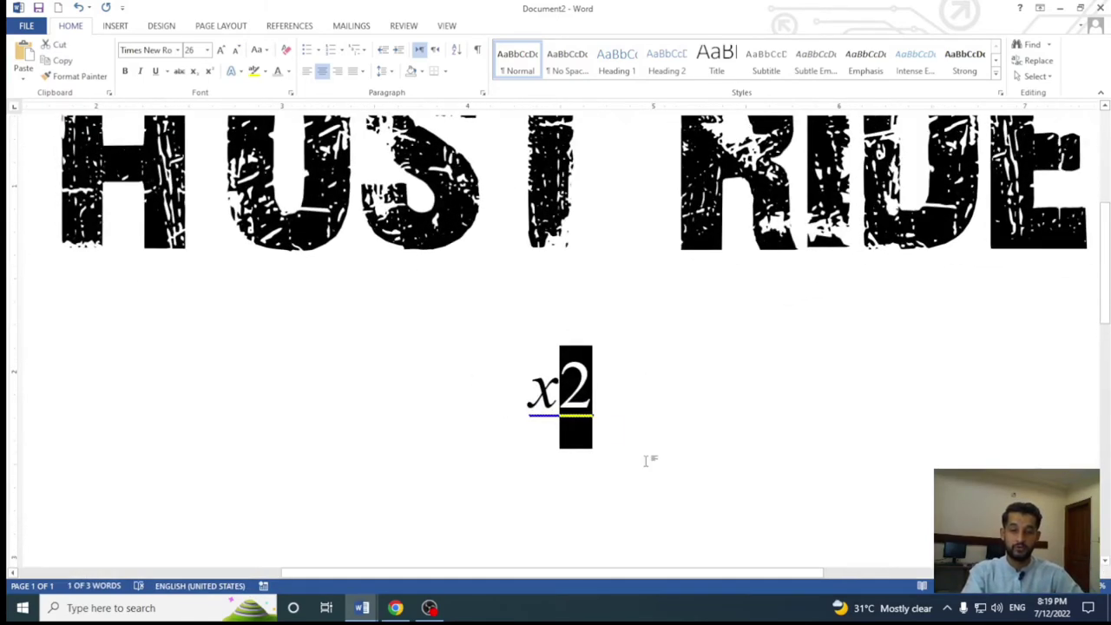
click(646, 461)
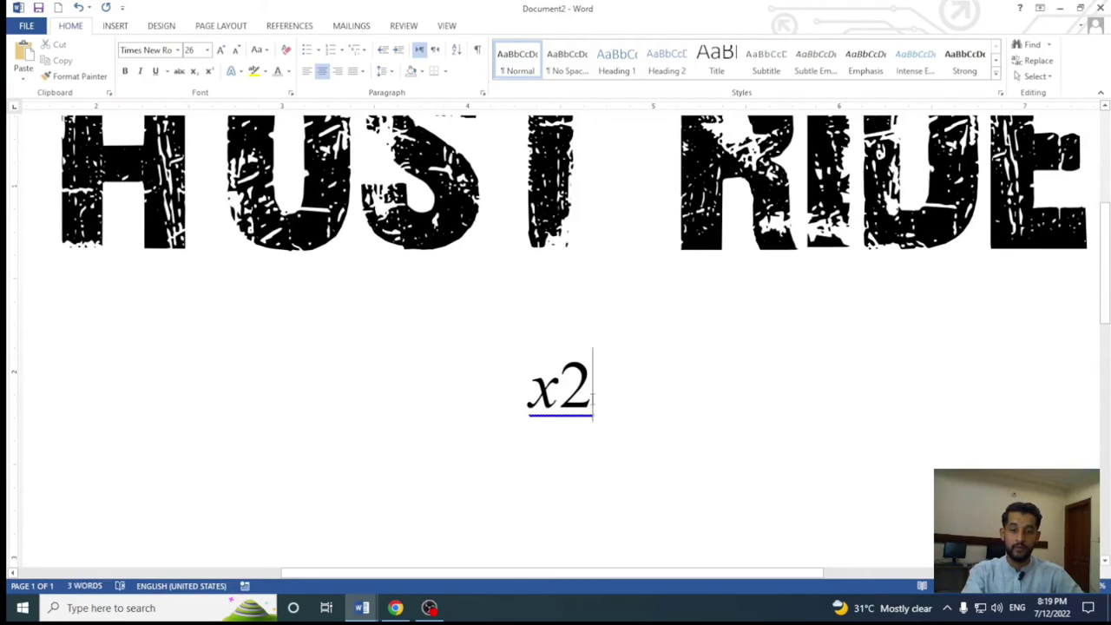
click(209, 72)
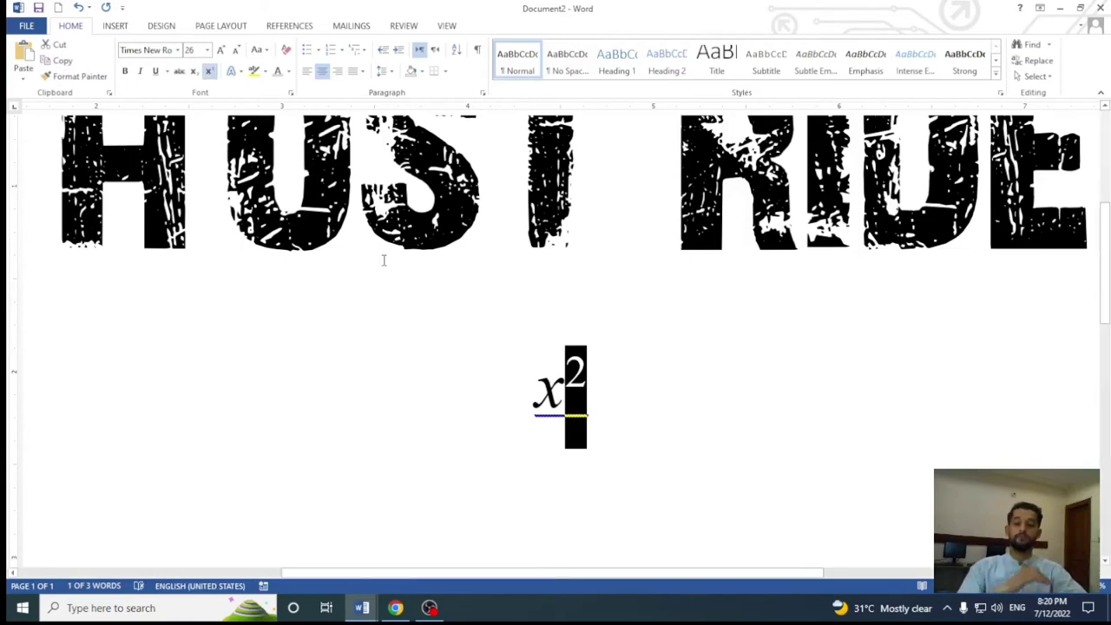
click(486, 384)
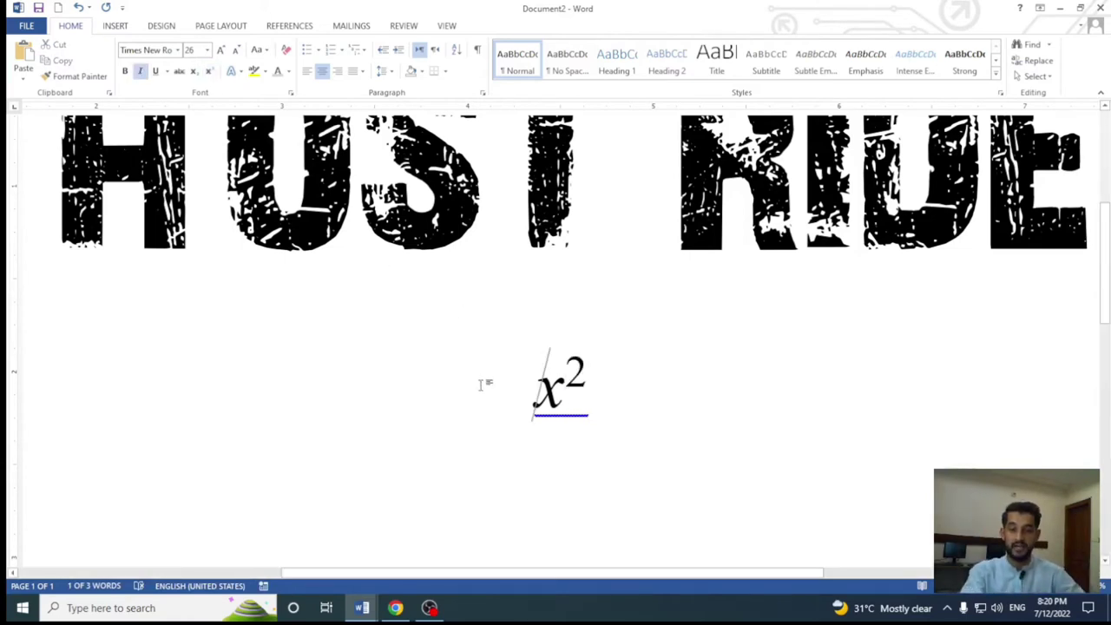
Step: Type 10th before x² and raise its th to superscript
text(1)
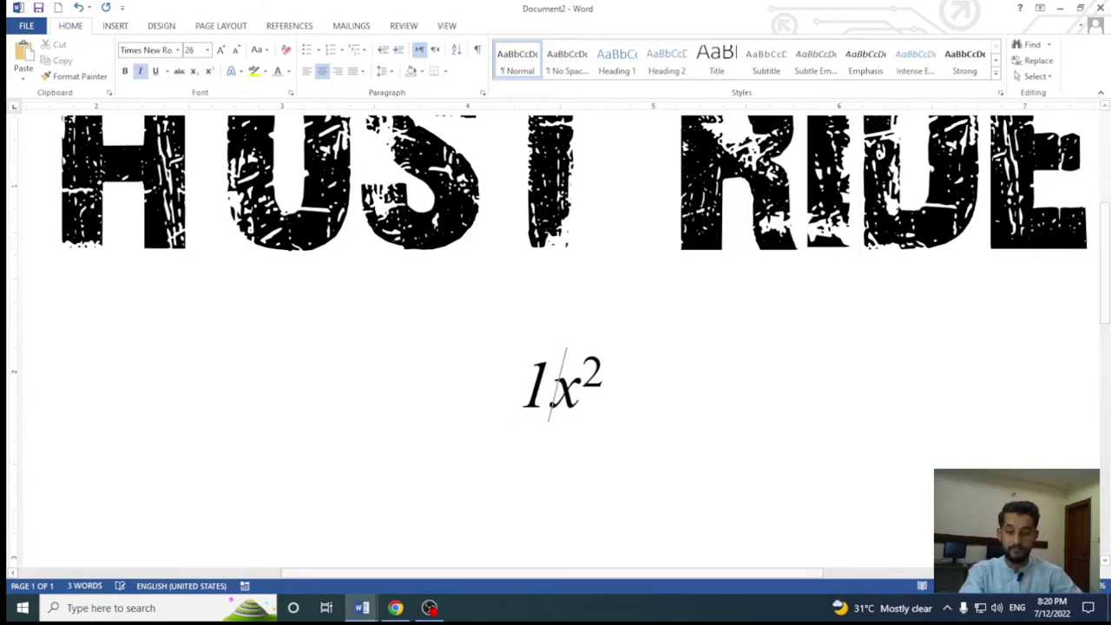
text(0th)
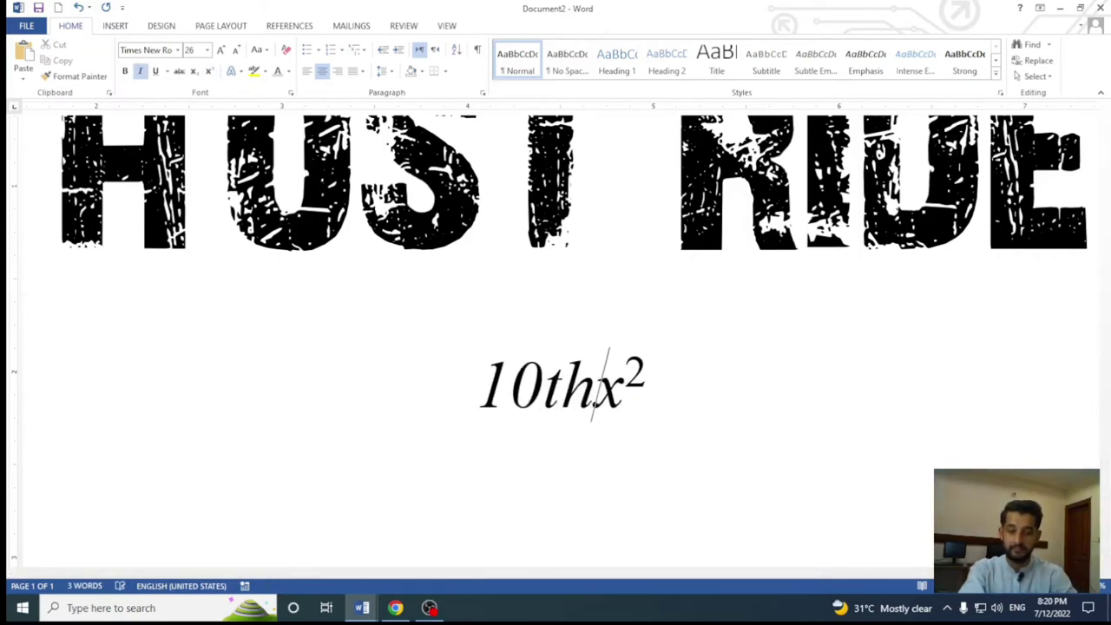
key(ctrl+z)
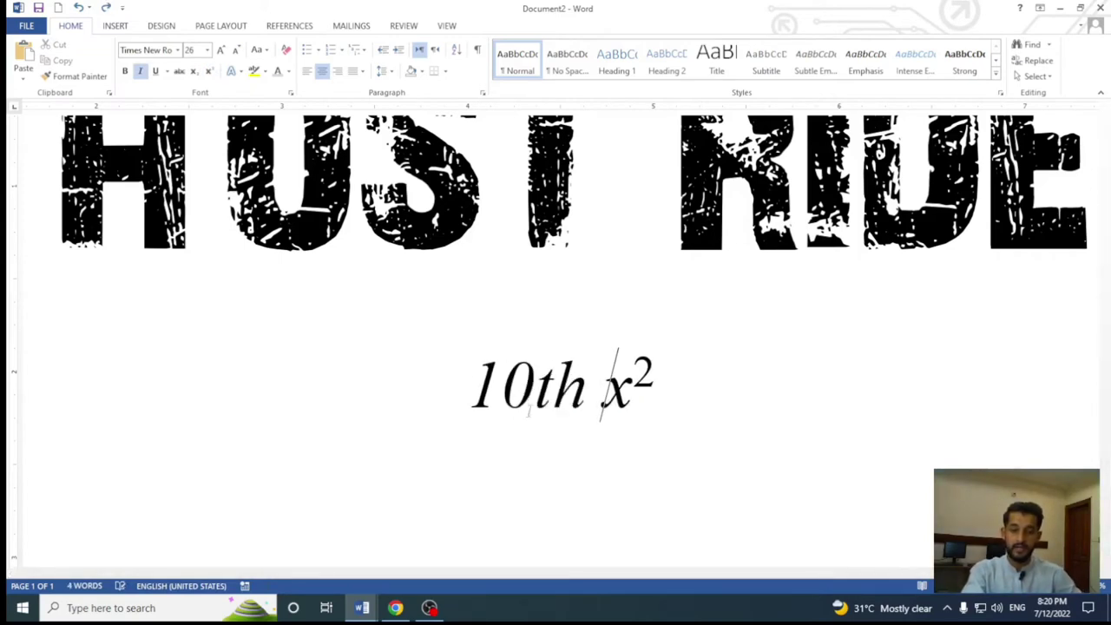
key(Left)
key(shift+Left)
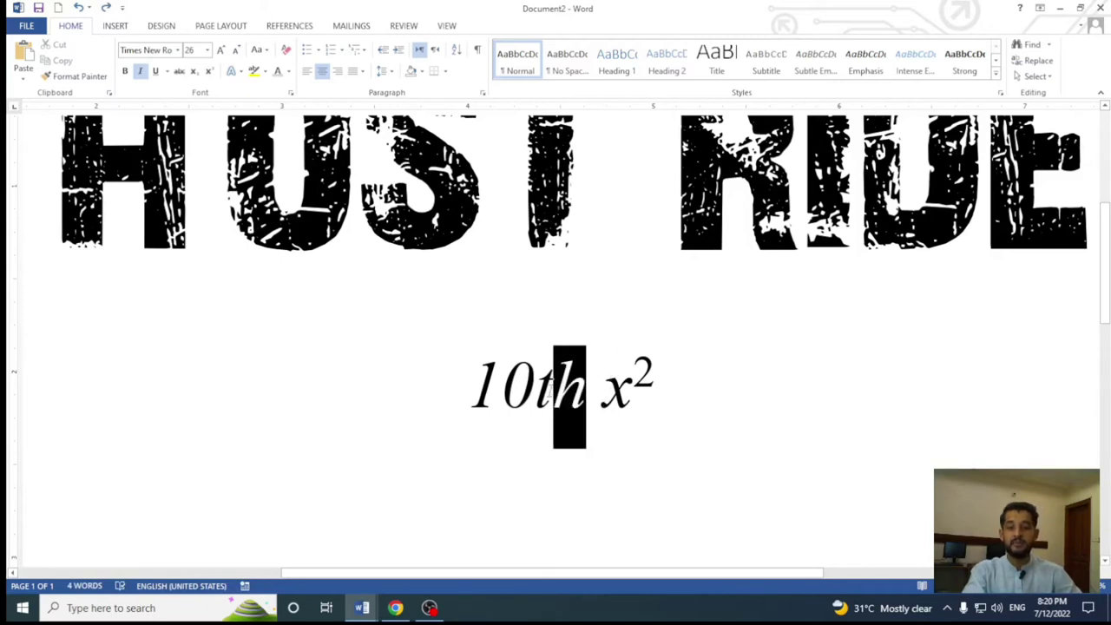
key(shift+Left)
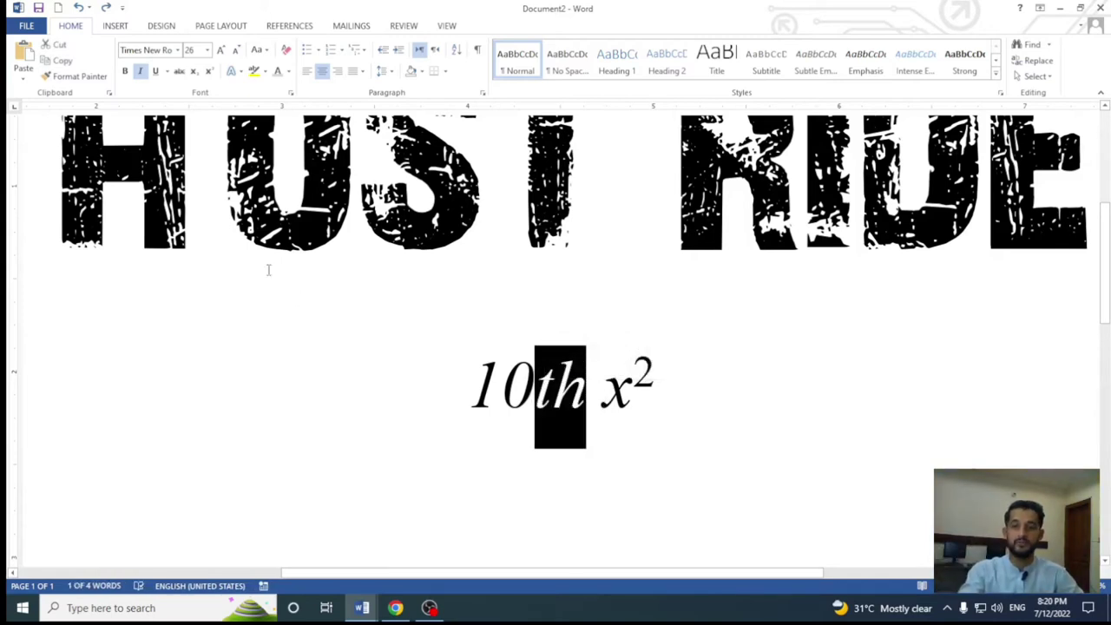
click(209, 72)
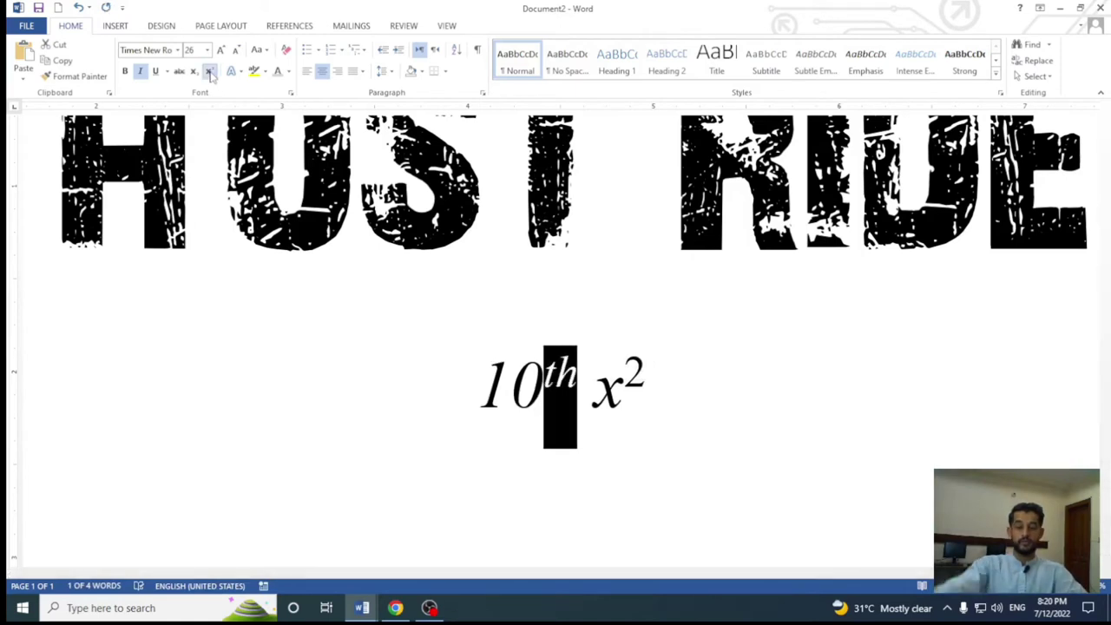
Step: Add 1st at the start of the line with st raised as superscript
click(454, 392)
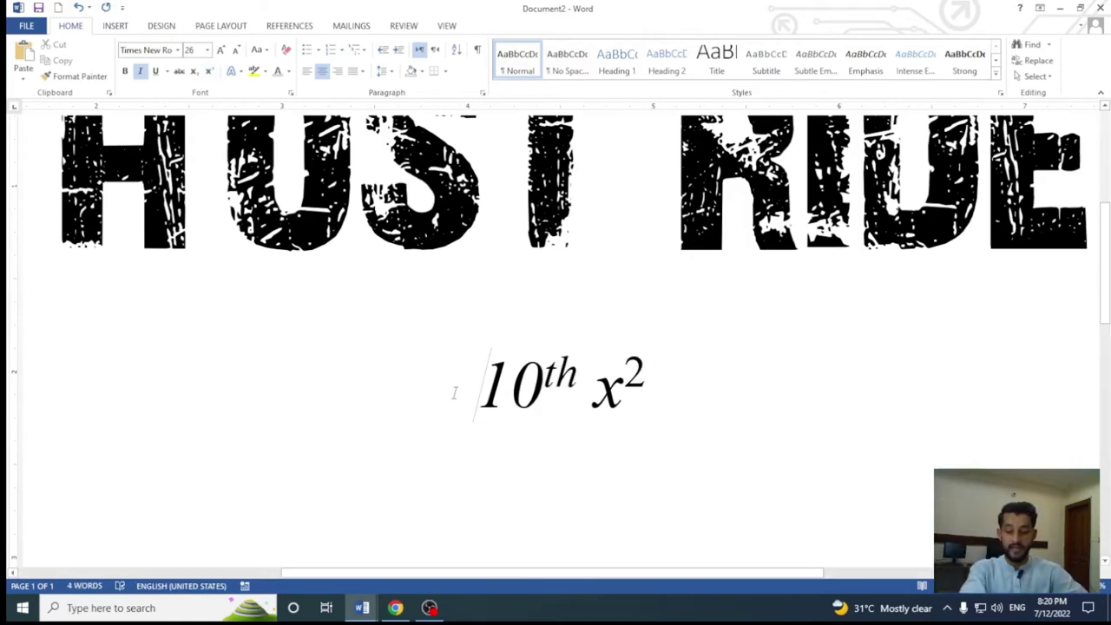
text(1st)
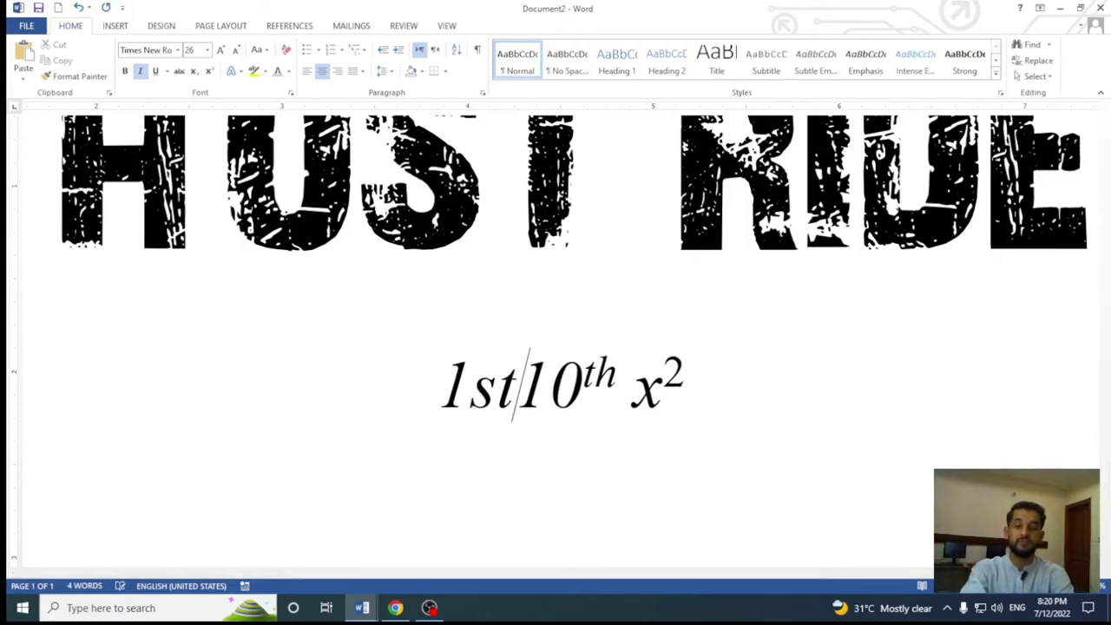
key(ctrl+z)
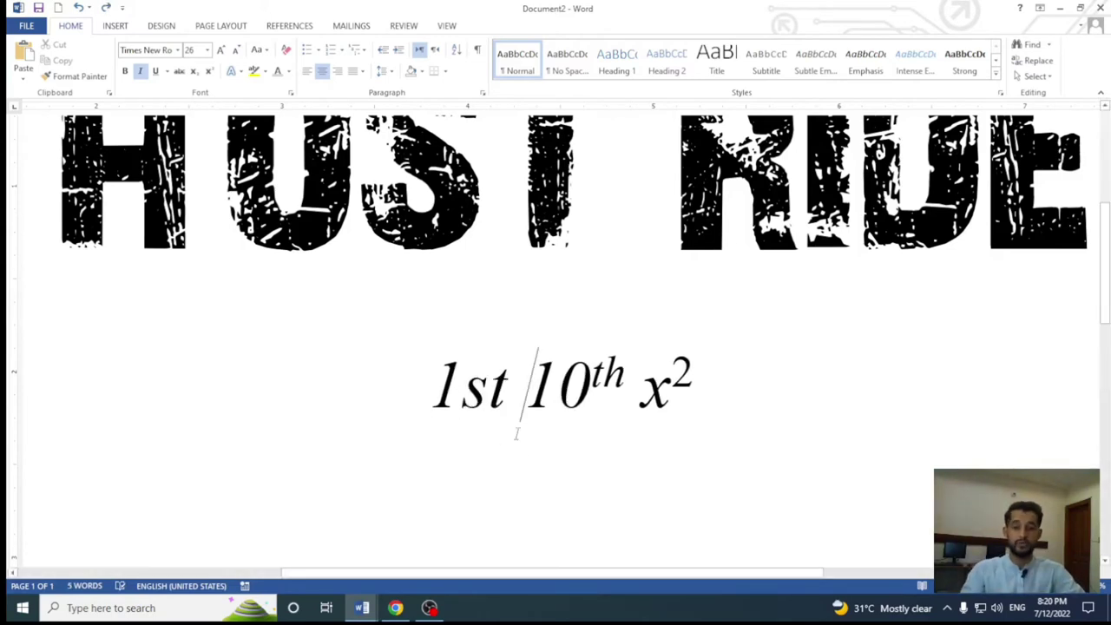
drag(506, 403, 461, 404)
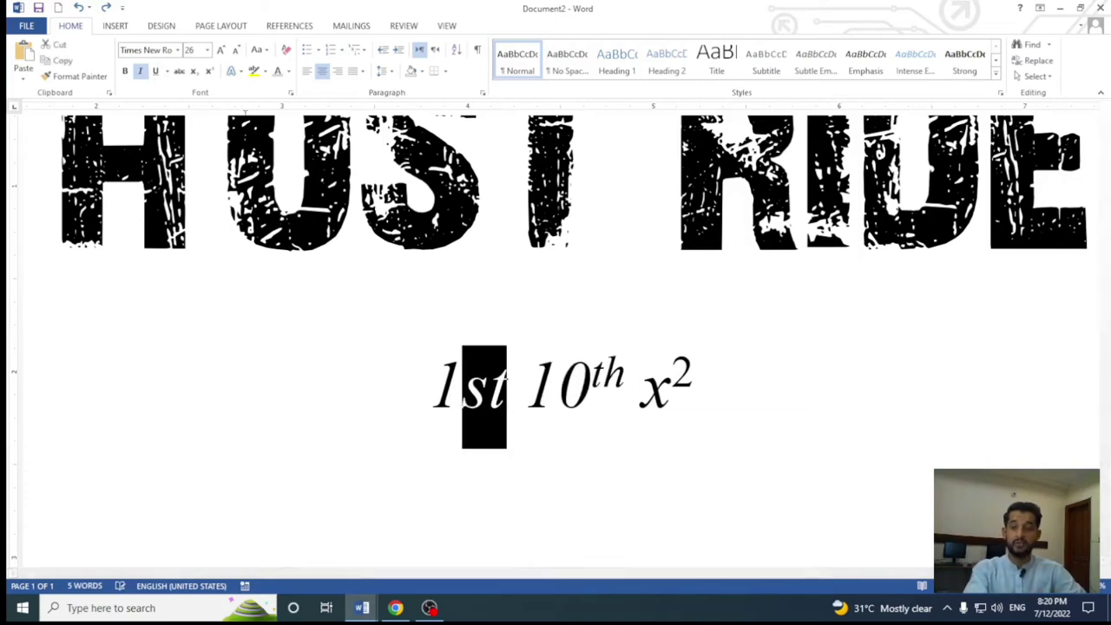
click(208, 73)
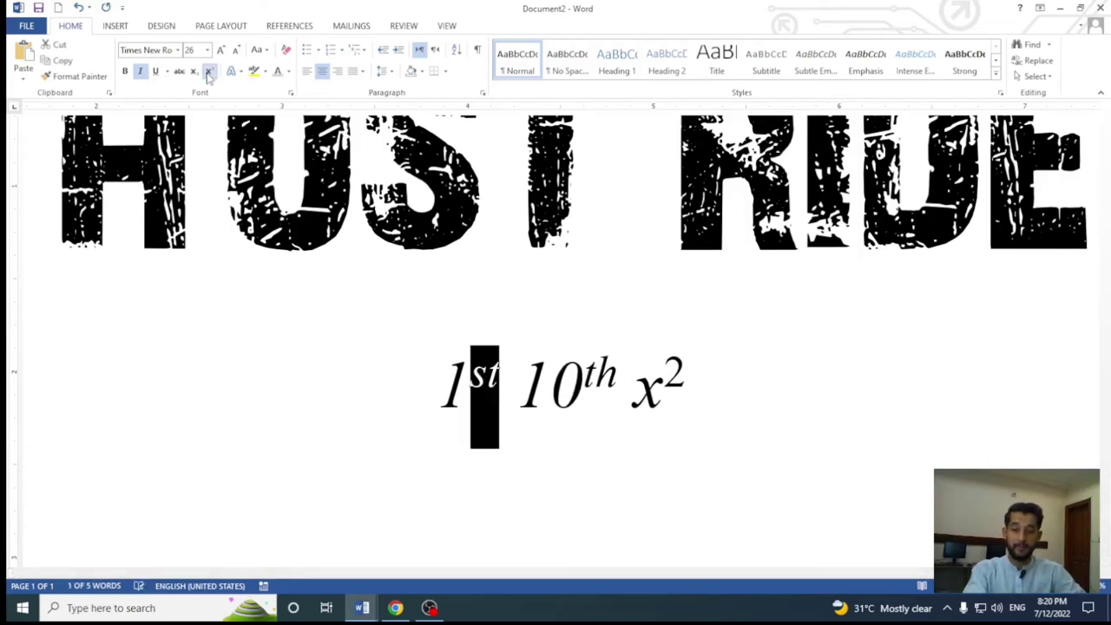
click(540, 420)
drag(421, 415, 716, 408)
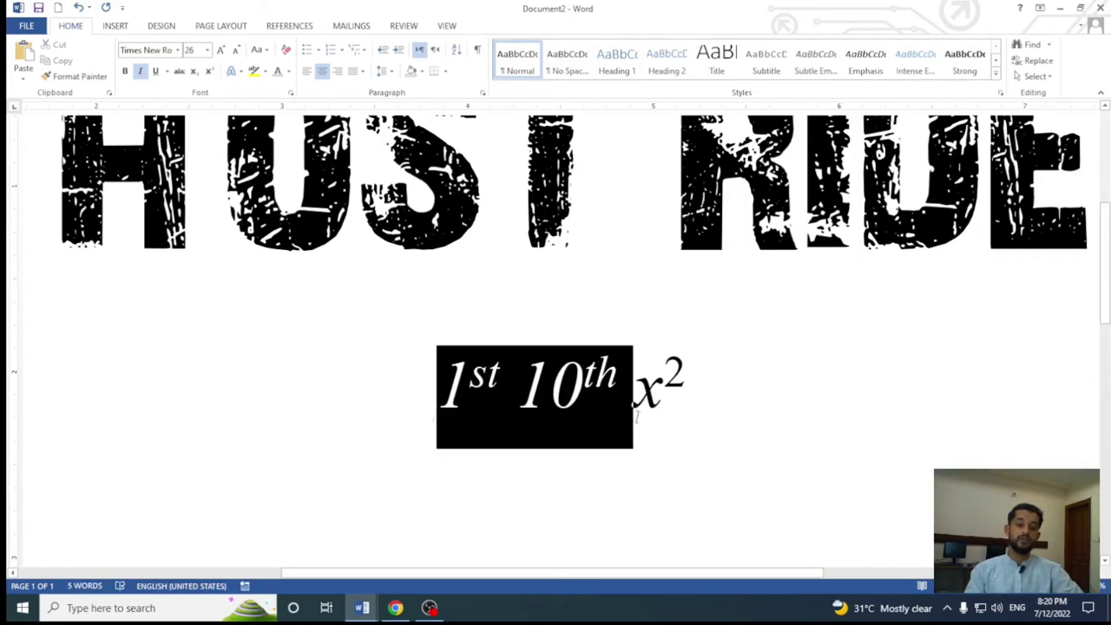
click(438, 416)
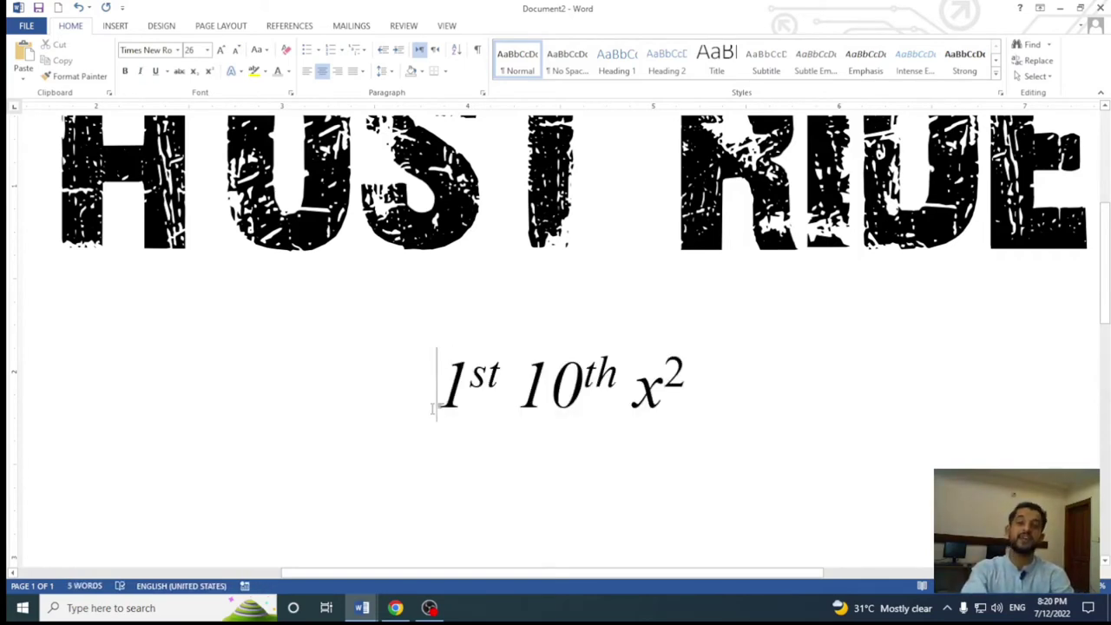
Step: Type H2O at the start of the line and lower its 2 to subscript
text(H2)
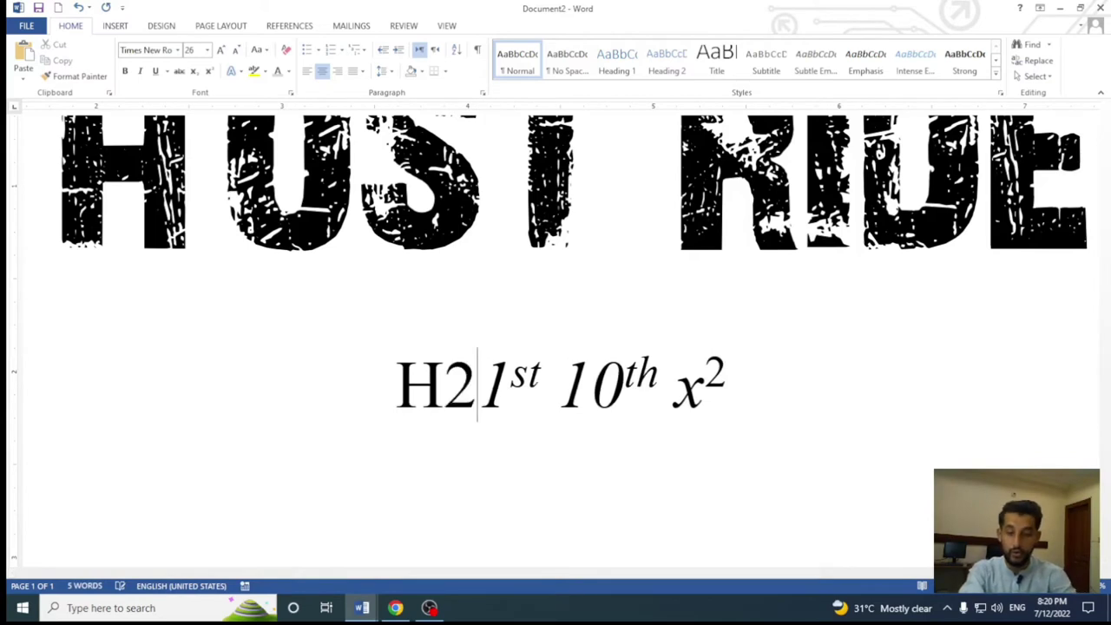
text(O)
key(Left)
key(Left)
key(Left)
key(Right)
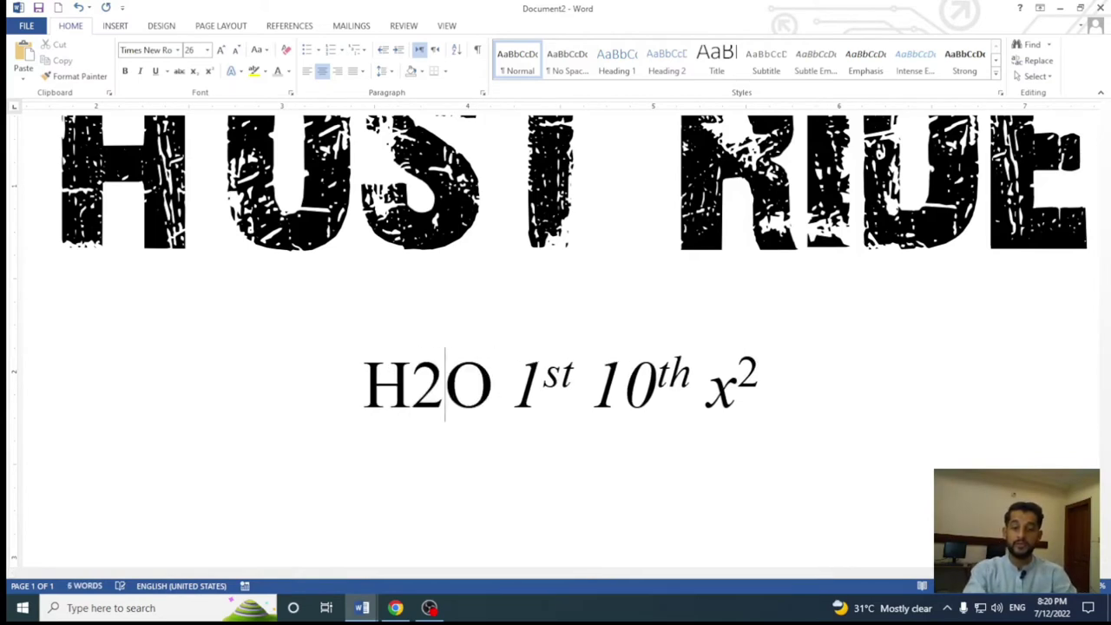
key(shift+Left)
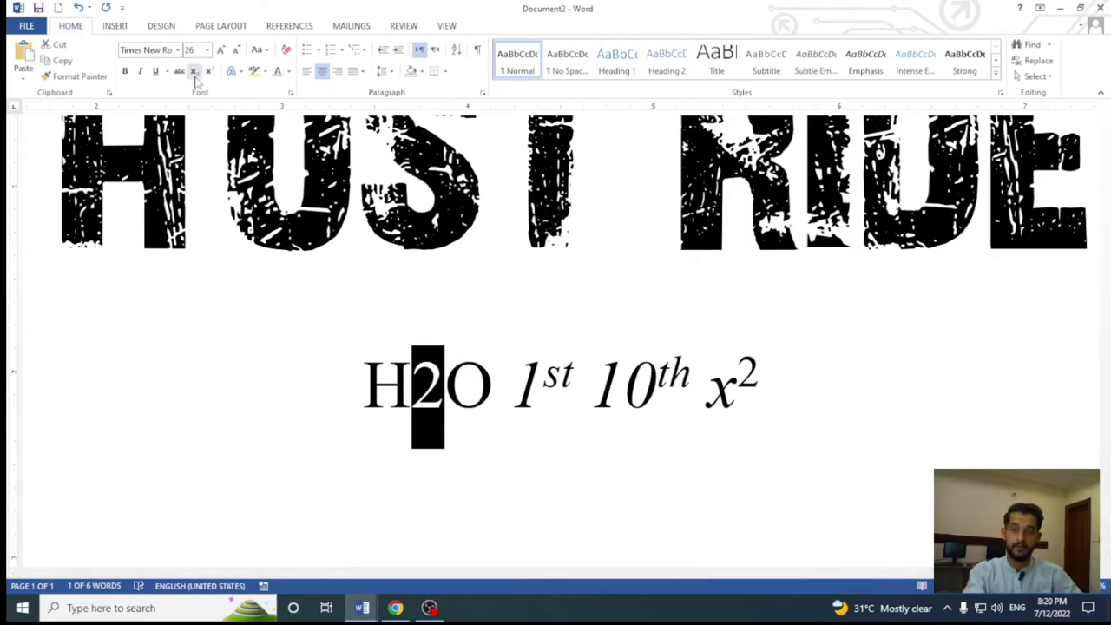
click(194, 74)
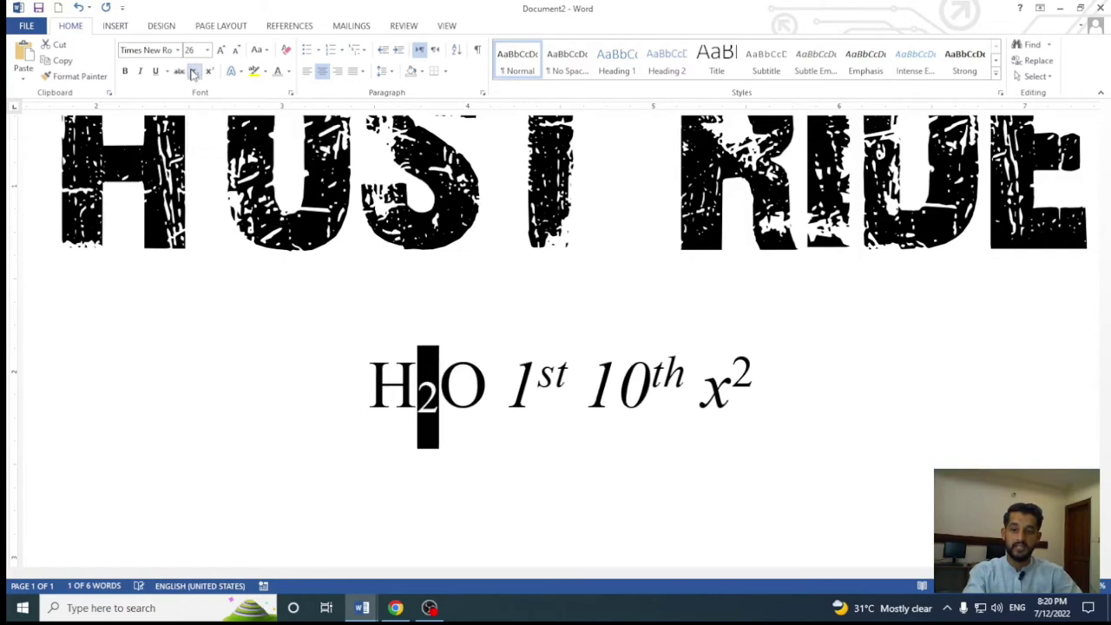
Step: Change the 2 in H₂O from subscript to superscript
click(341, 354)
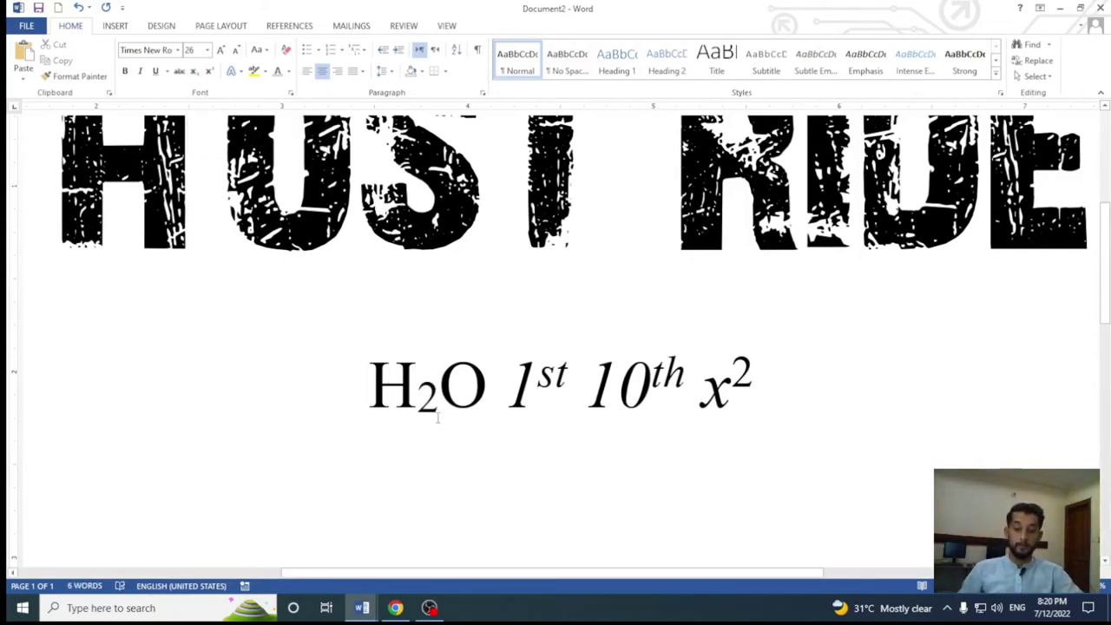
drag(416, 395, 440, 399)
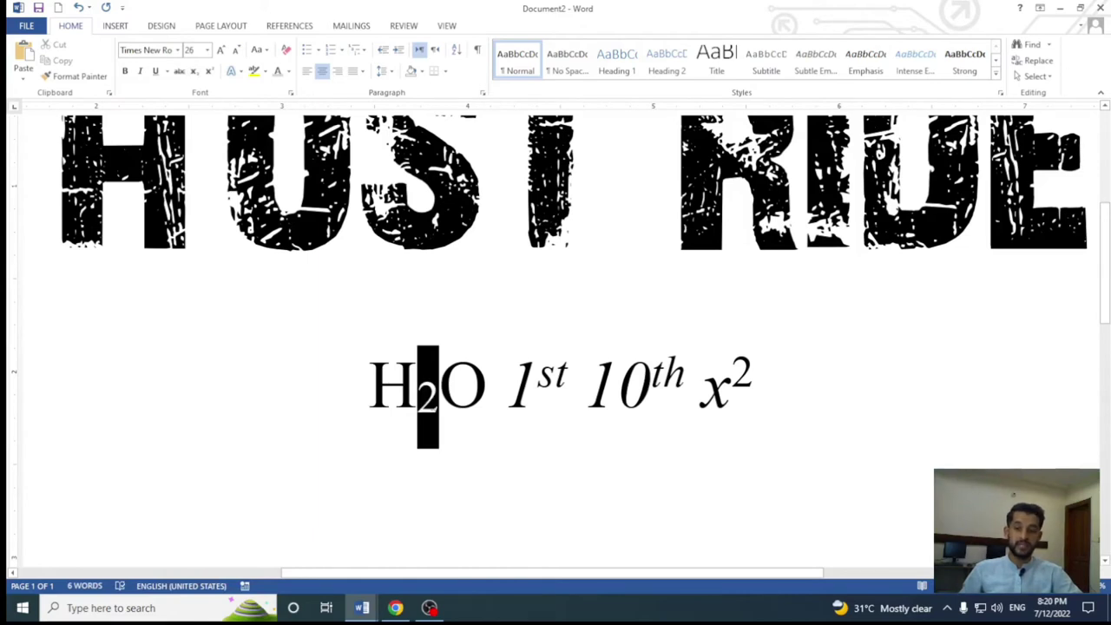
click(213, 74)
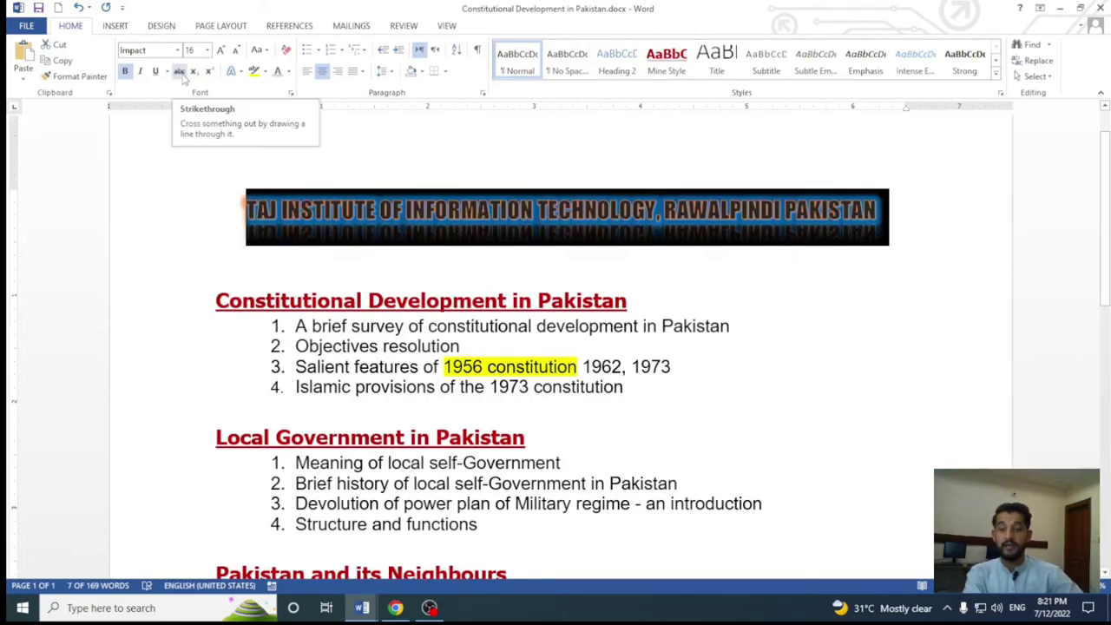
Step: Scroll the course outline to the Local Government in Pakistan list
click(438, 345)
ctrl+scroll(438, 346, up, 2)
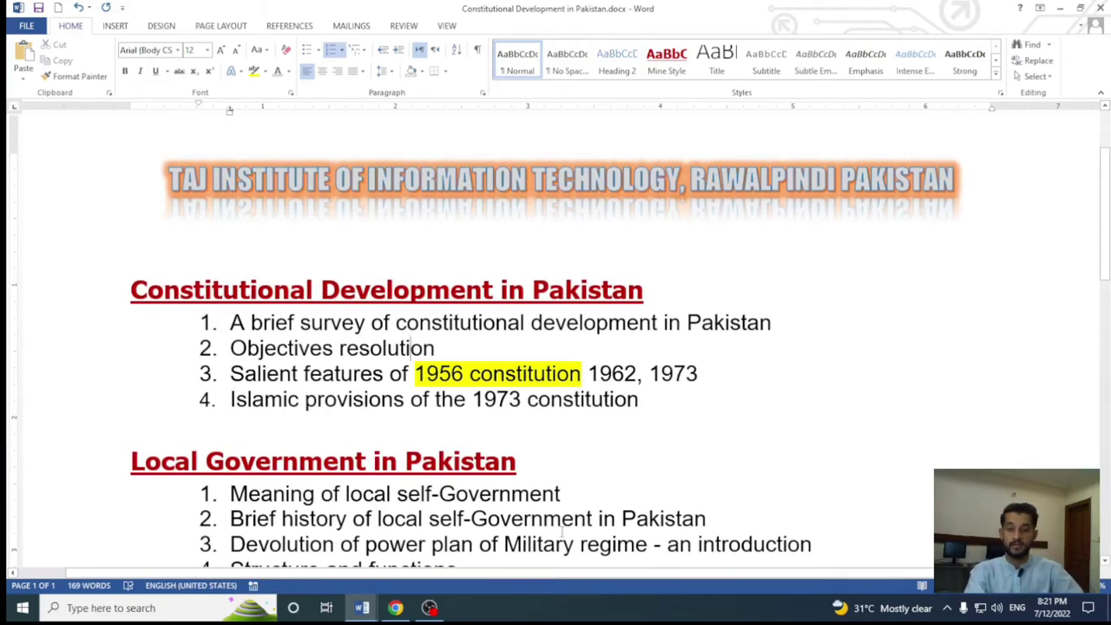
ctrl+scroll(564, 532, up, 1)
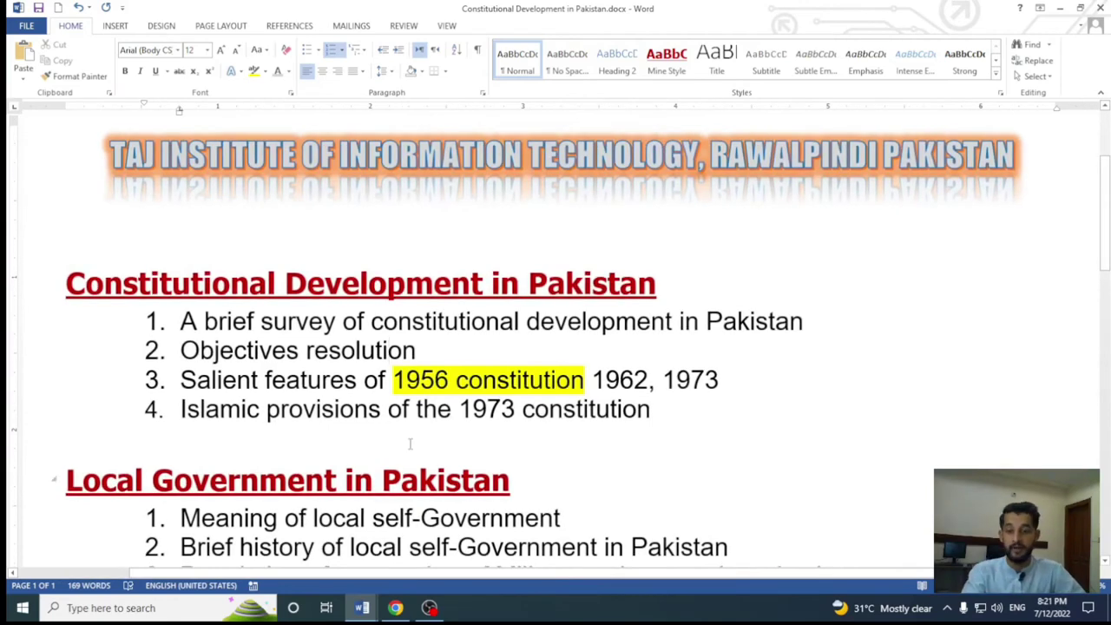
scroll(272, 348, down, 3)
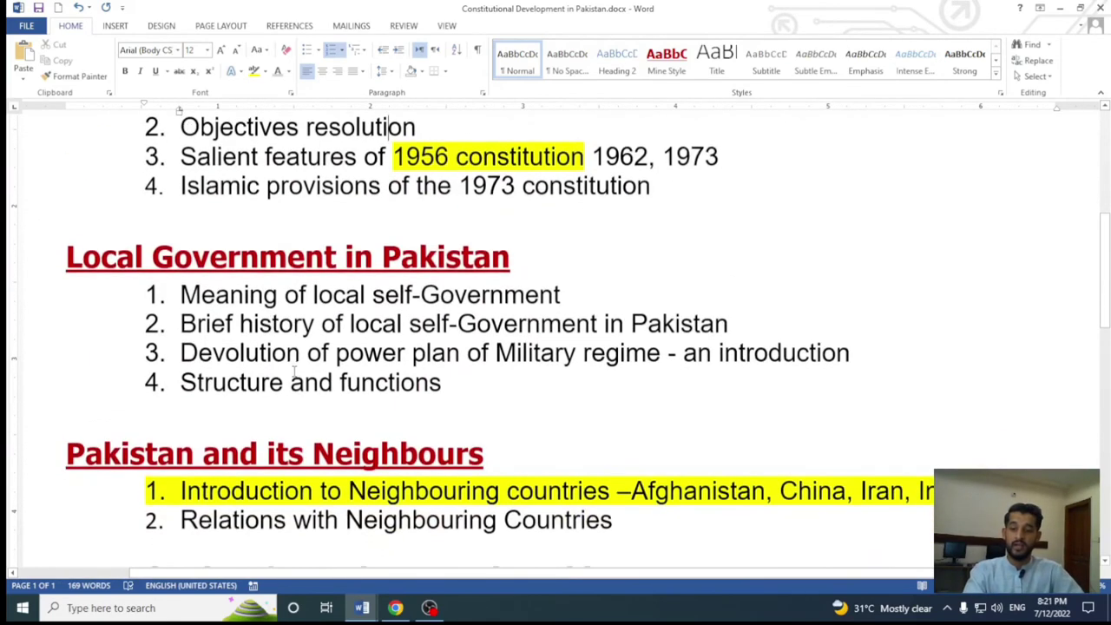
ctrl+scroll(283, 299, down, 1)
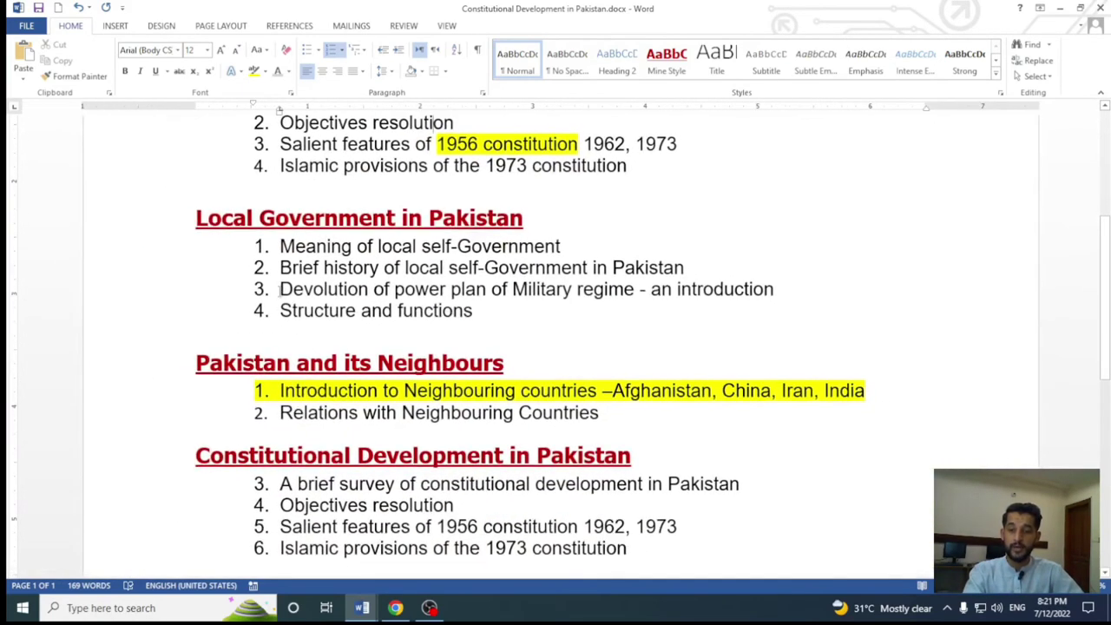
Step: Delete Local Government items 3 and 4, then undo to restore them
drag(280, 289, 512, 306)
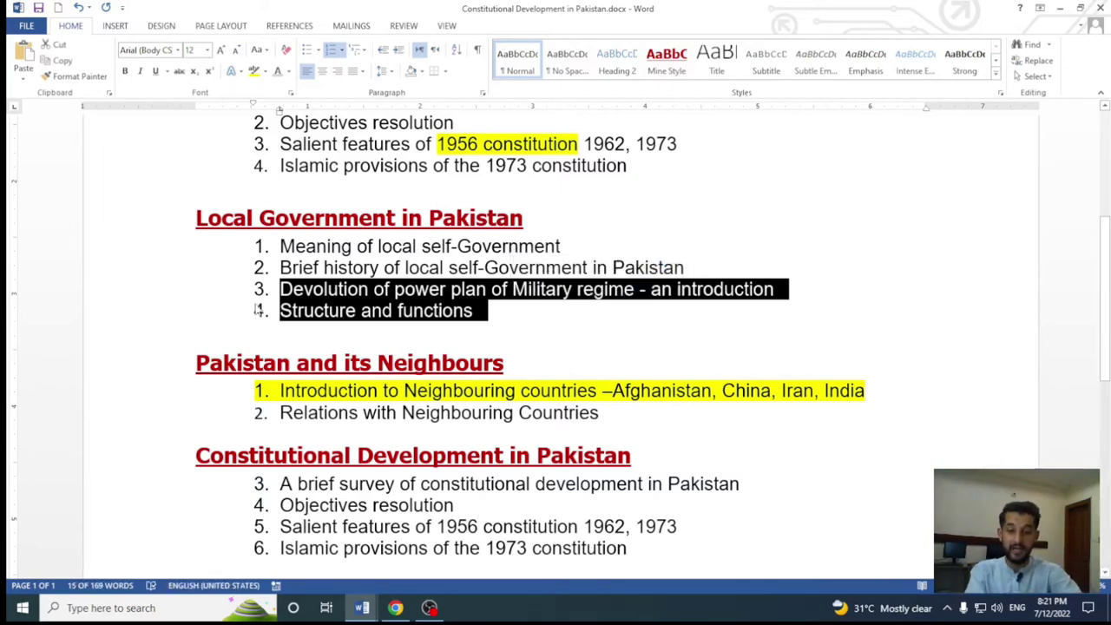
key(Delete)
key(ctrl+z)
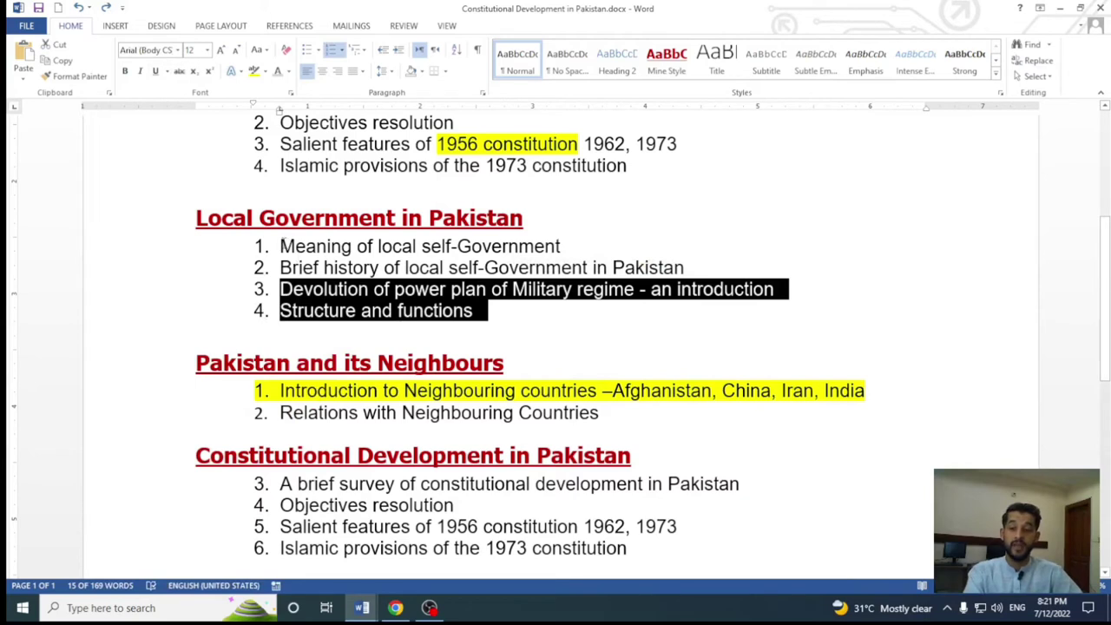
Step: Strike through items 3 and 4, Devolution of power plan and Structure and functions
drag(279, 246, 592, 267)
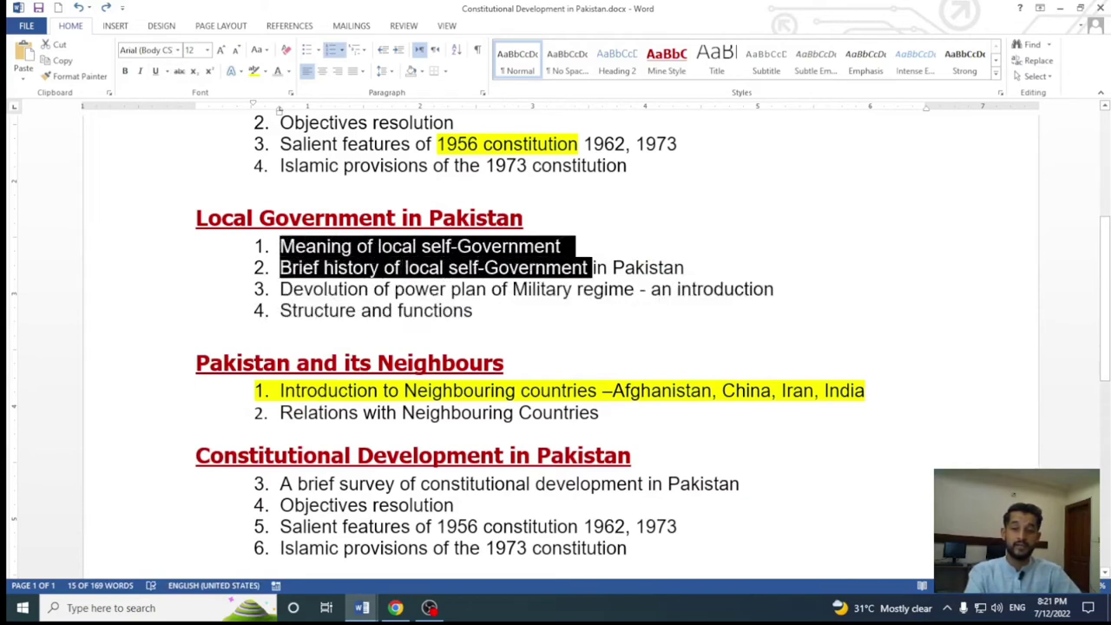
click(699, 264)
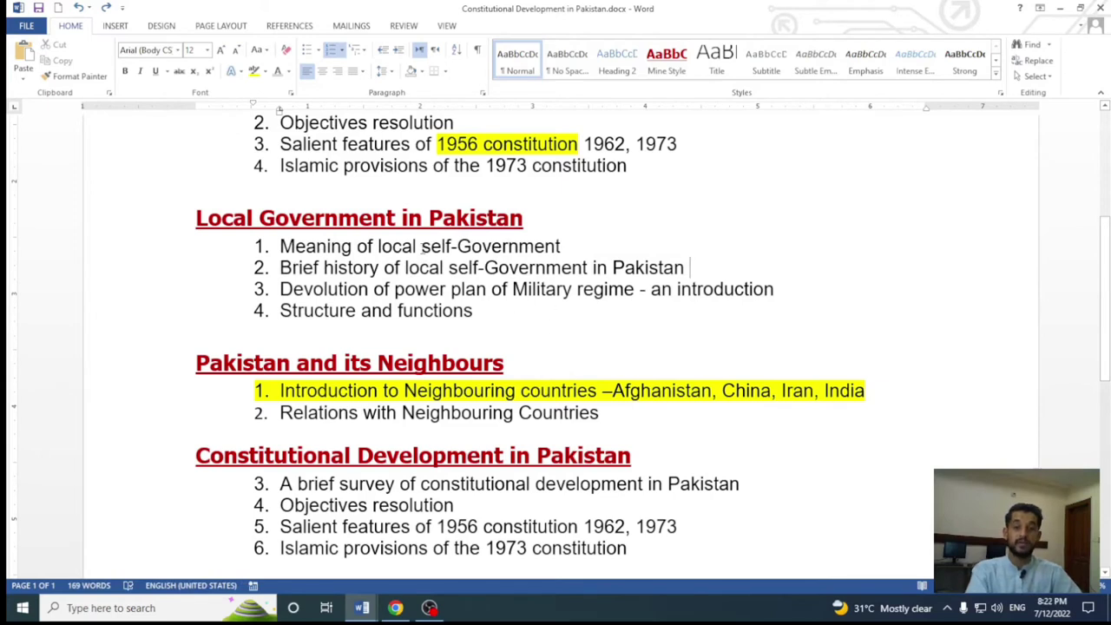
drag(196, 363, 521, 363)
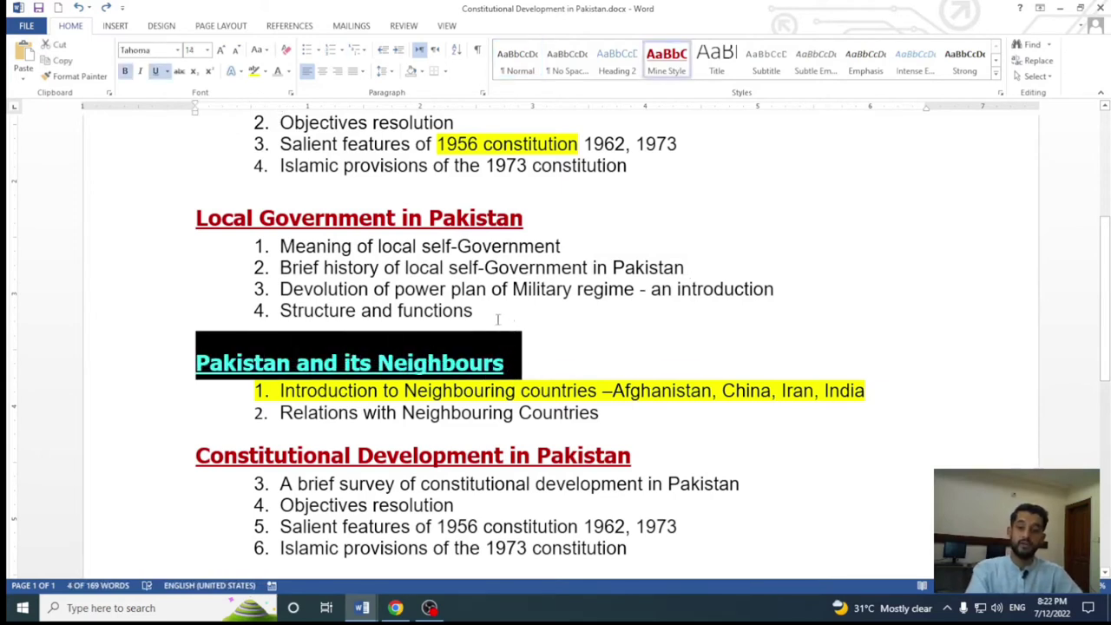
mouse_move(495, 314)
mouse_down()
mouse_move(299, 289)
mouse_move(286, 310)
mouse_move(280, 289)
mouse_up()
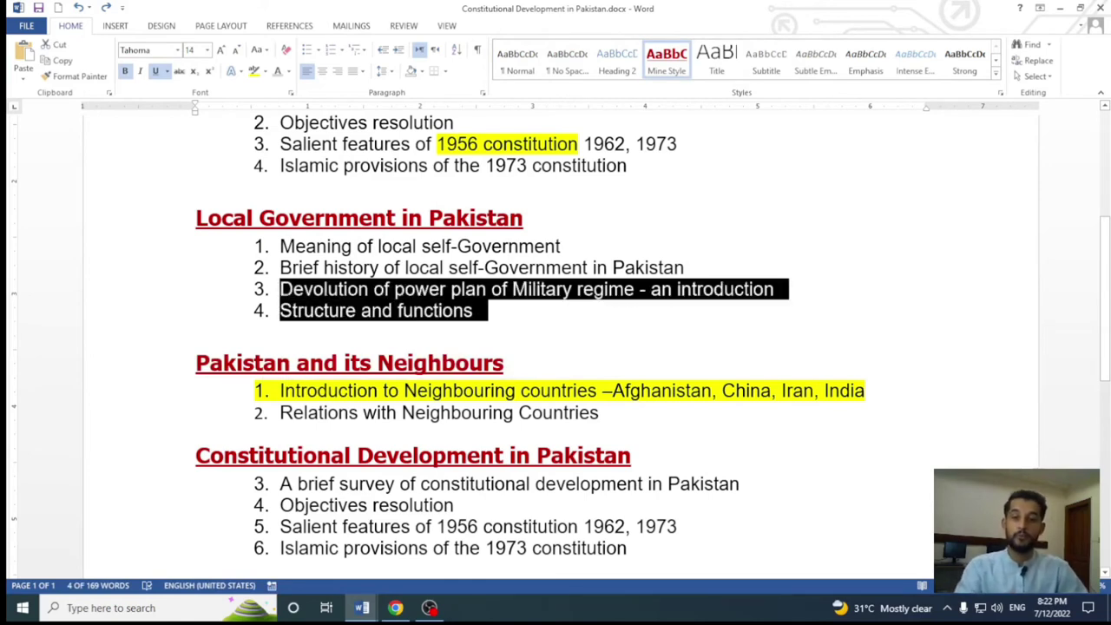
drag(280, 289, 280, 291)
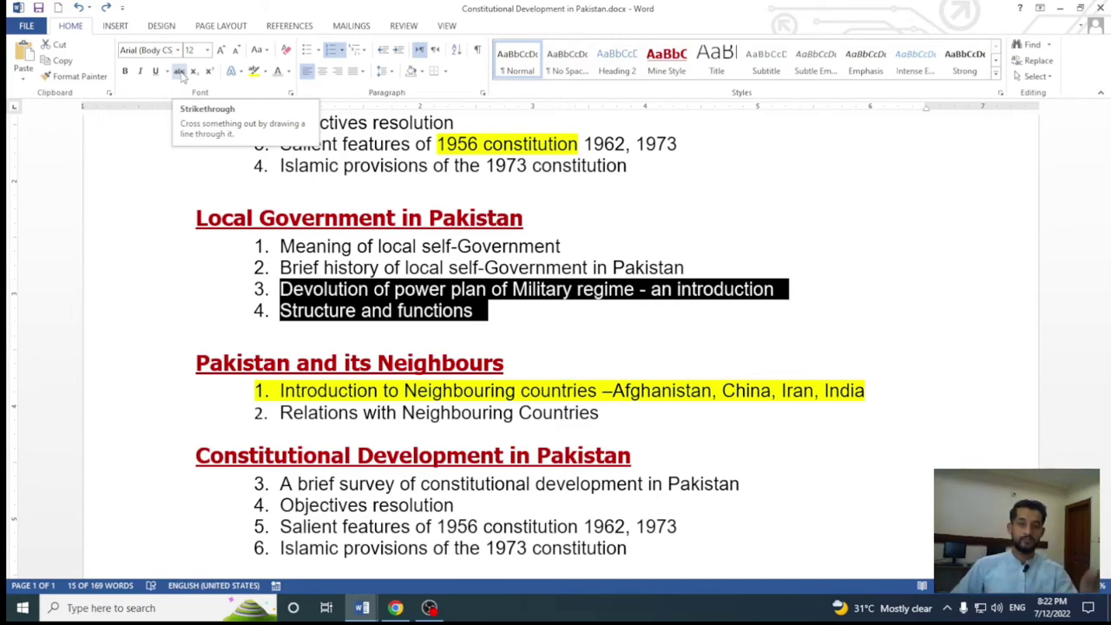
click(180, 71)
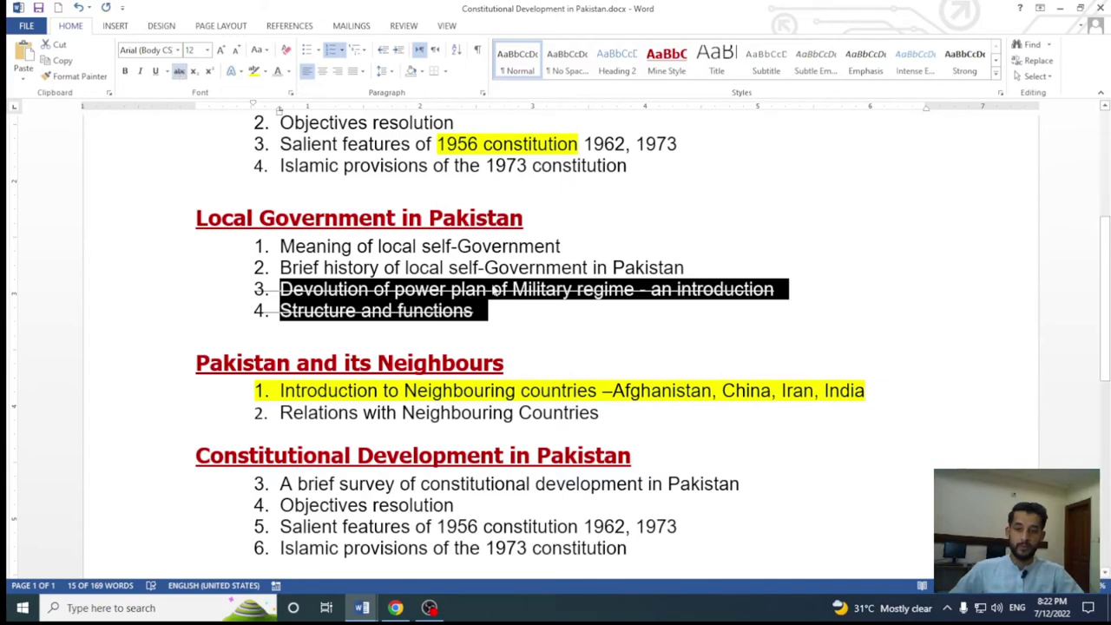
click(499, 323)
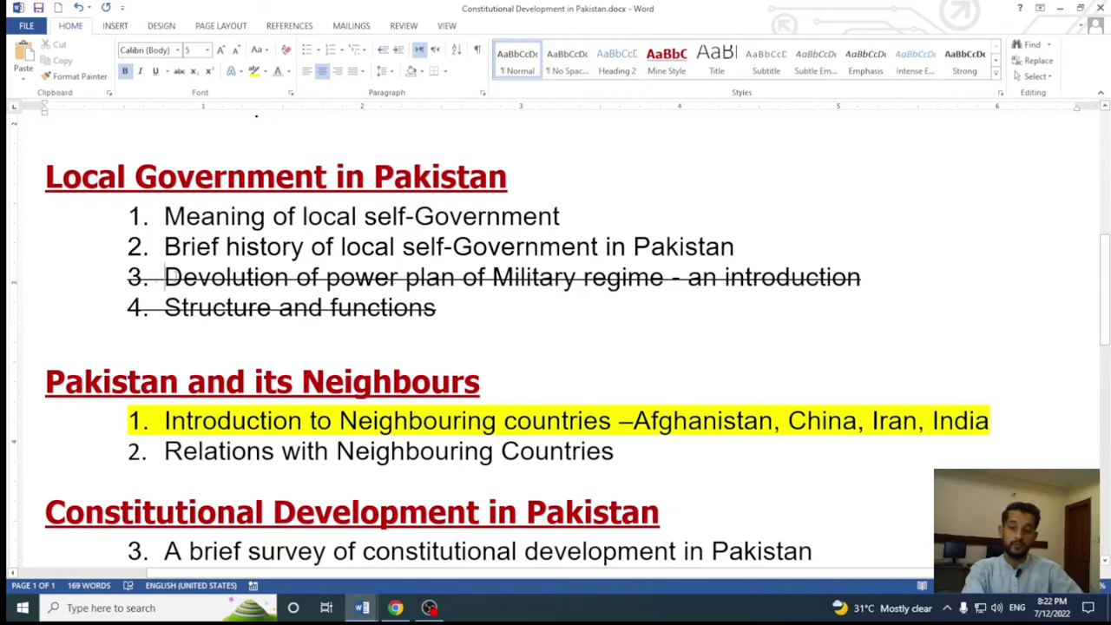
drag(164, 277, 826, 254)
triple_click(838, 271)
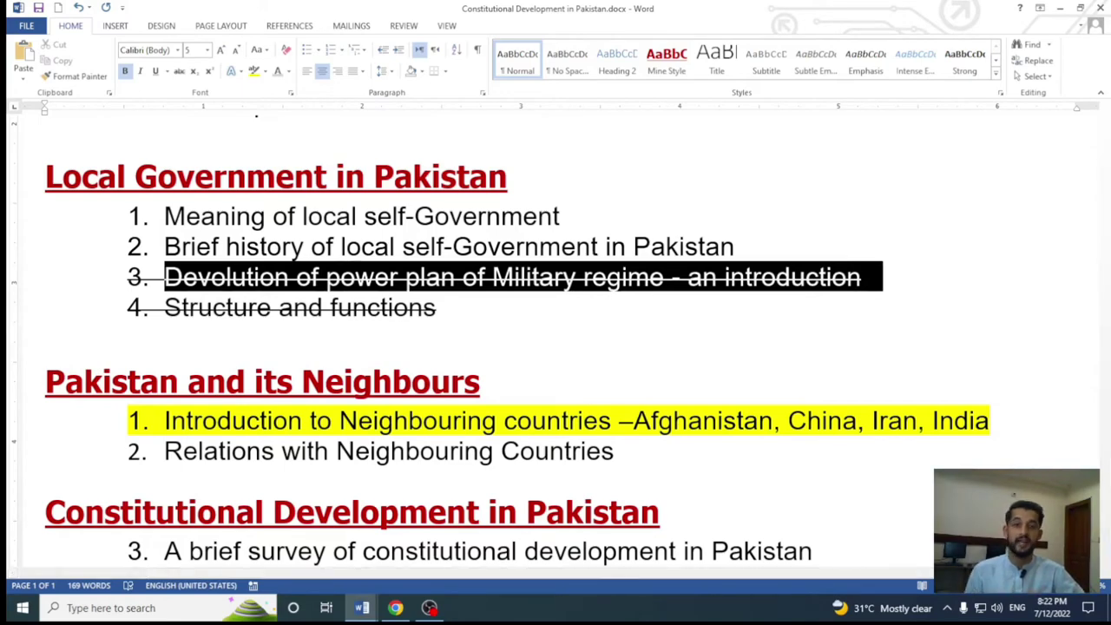
click(508, 299)
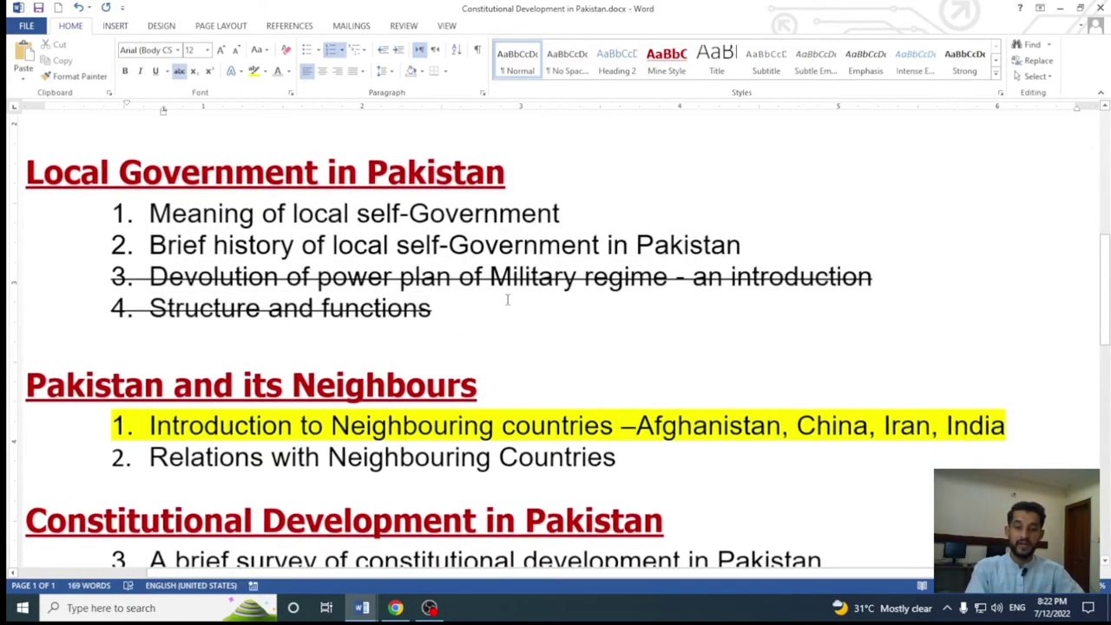
ctrl+scroll(508, 300, down, 2)
ctrl+scroll(499, 306, down, 1)
ctrl+scroll(496, 310, down, 1)
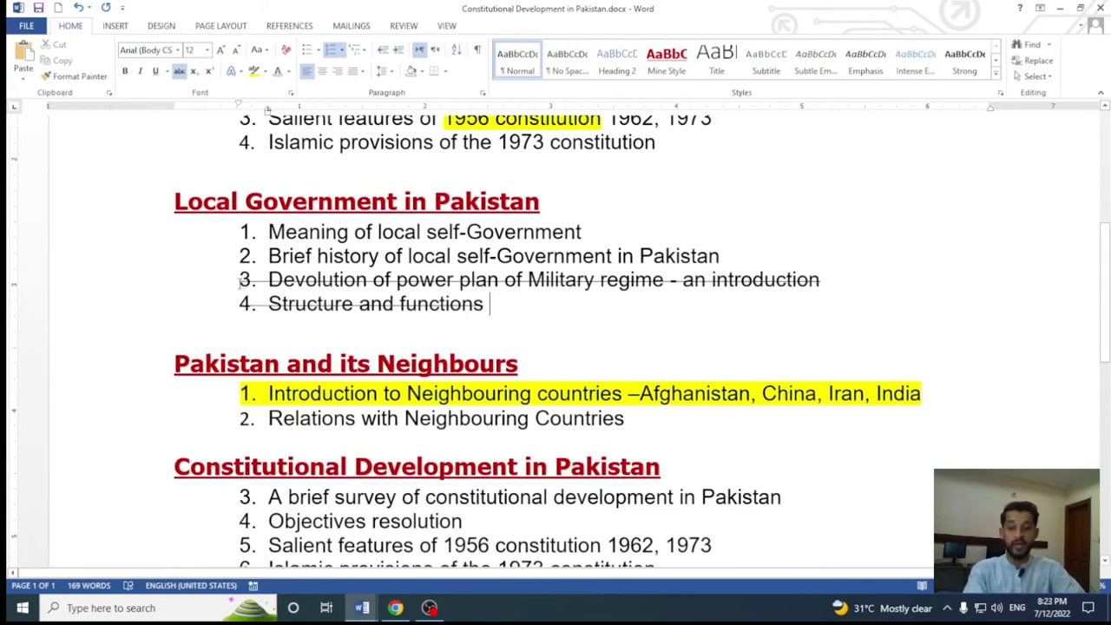
click(240, 282)
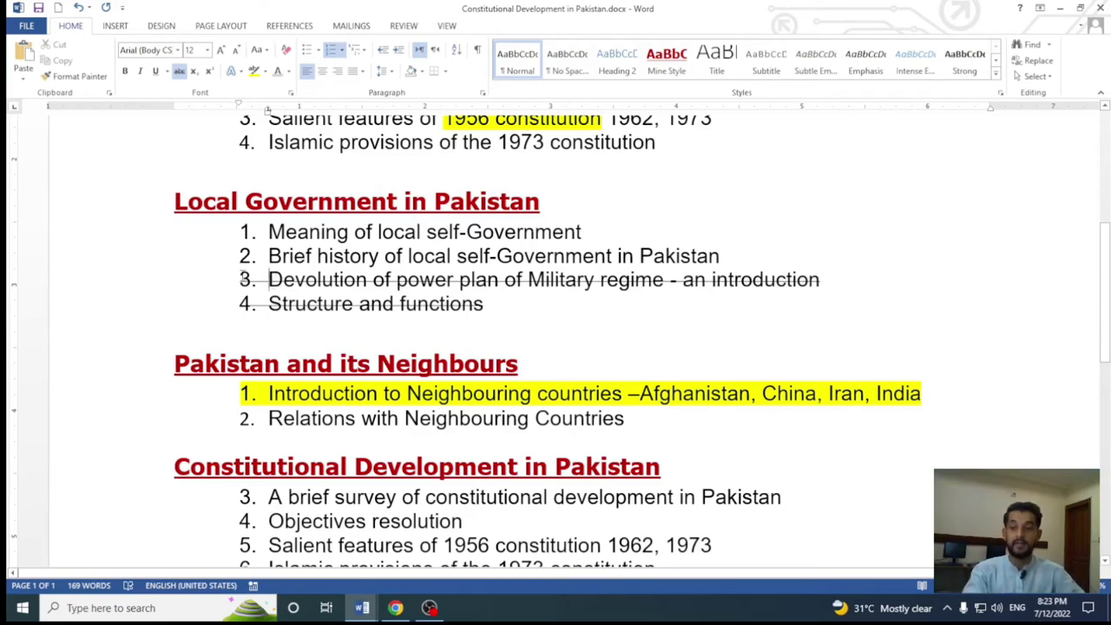
drag(242, 280, 518, 302)
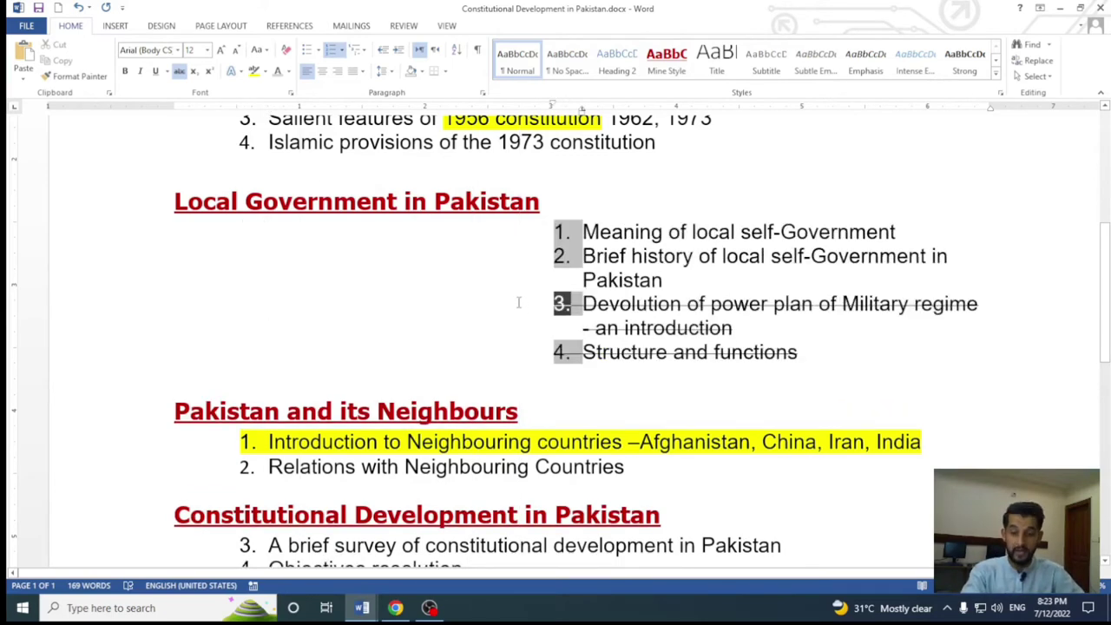
key(ctrl+z)
click(511, 297)
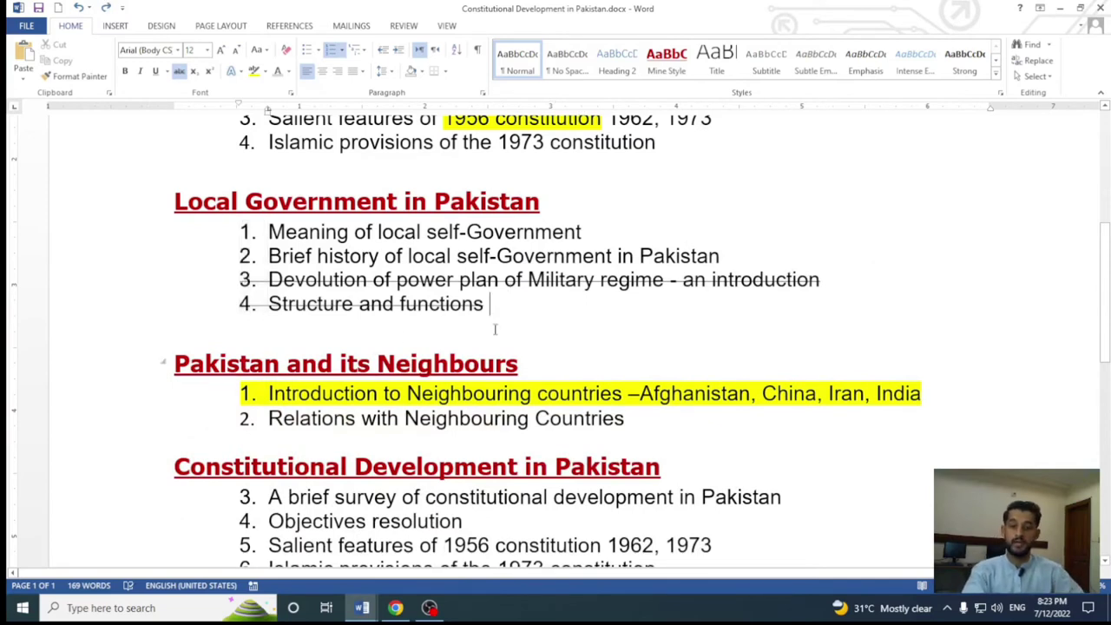
drag(484, 303, 265, 279)
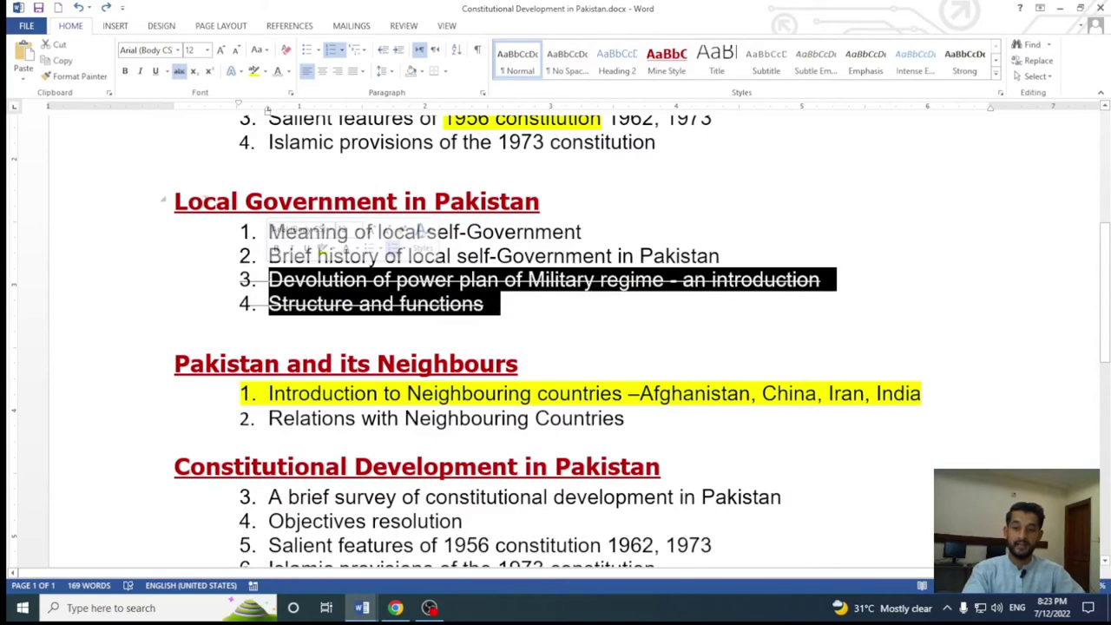
click(178, 72)
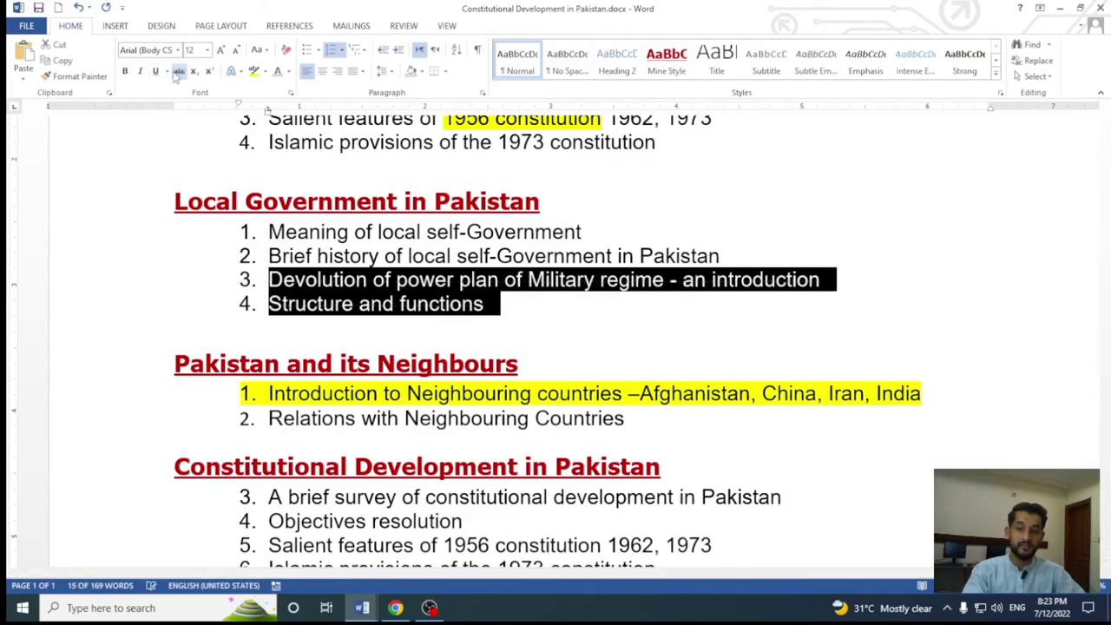
click(178, 72)
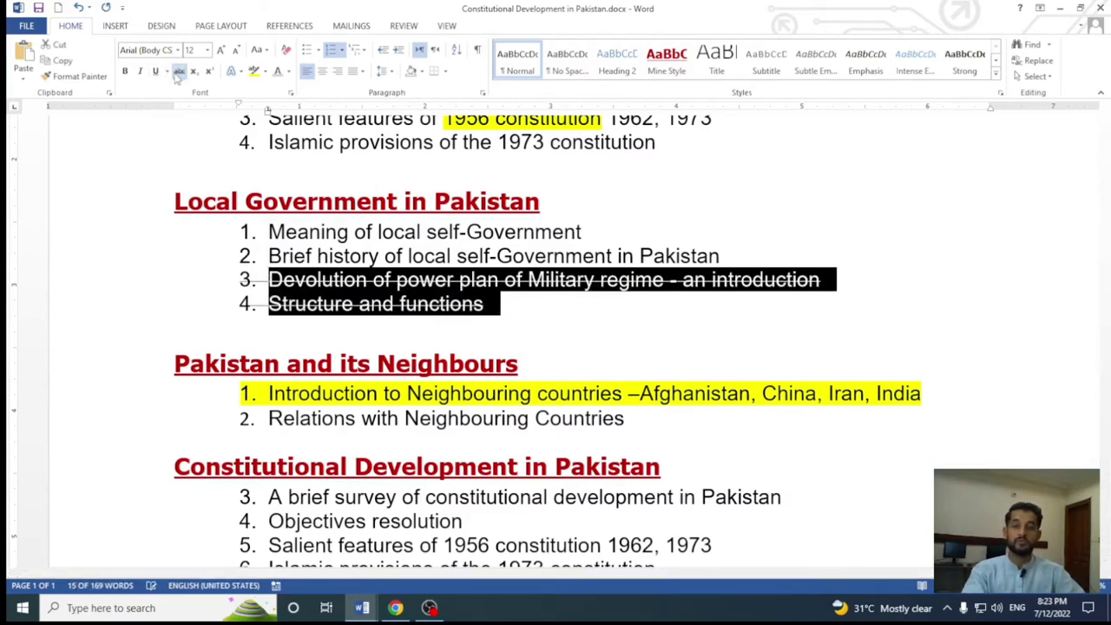
click(490, 305)
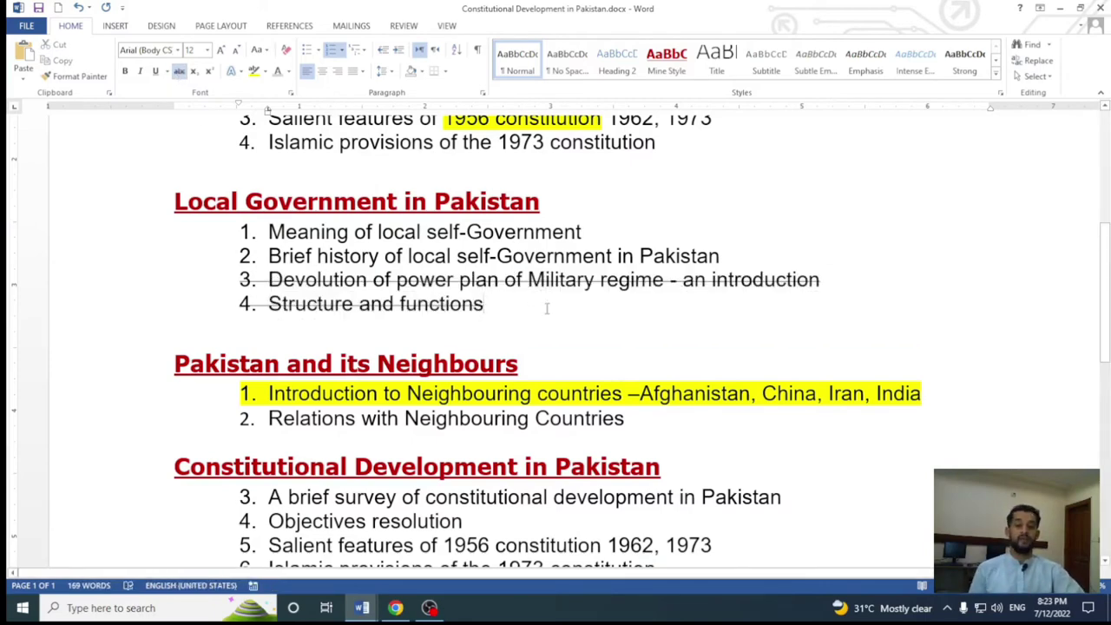
scroll(372, 184, up, 4)
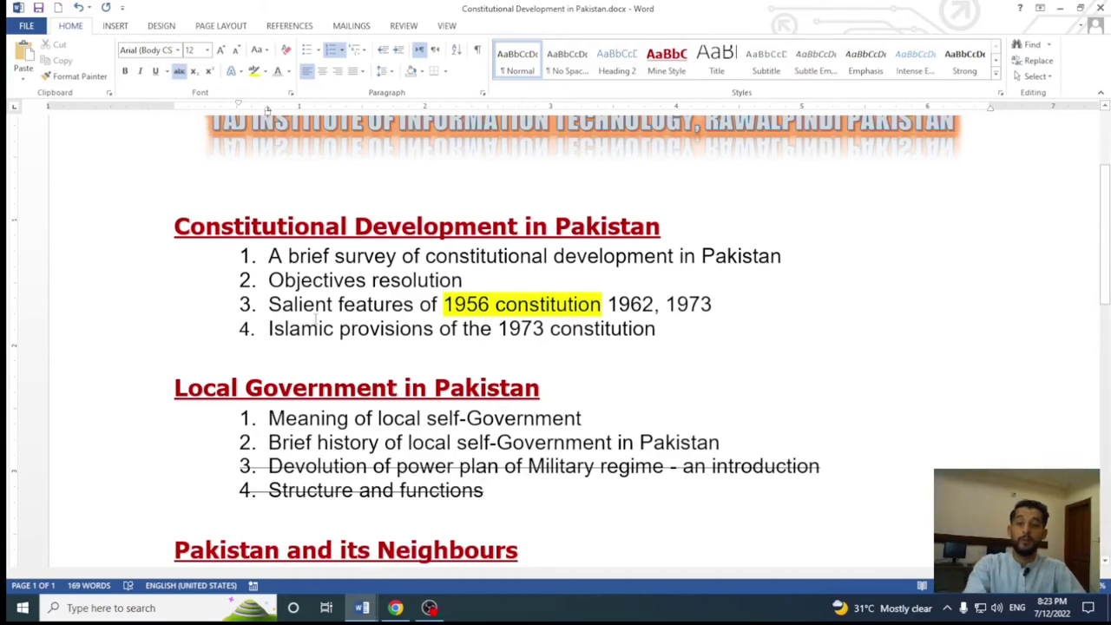
key(ctrl+Home)
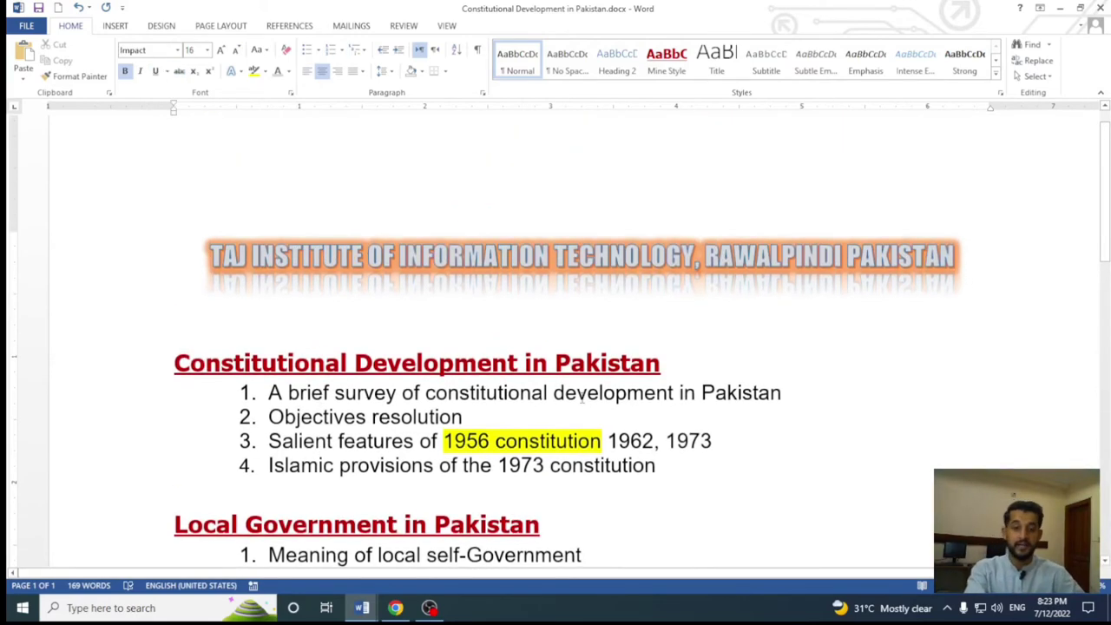
ctrl+scroll(319, 317, down, 4)
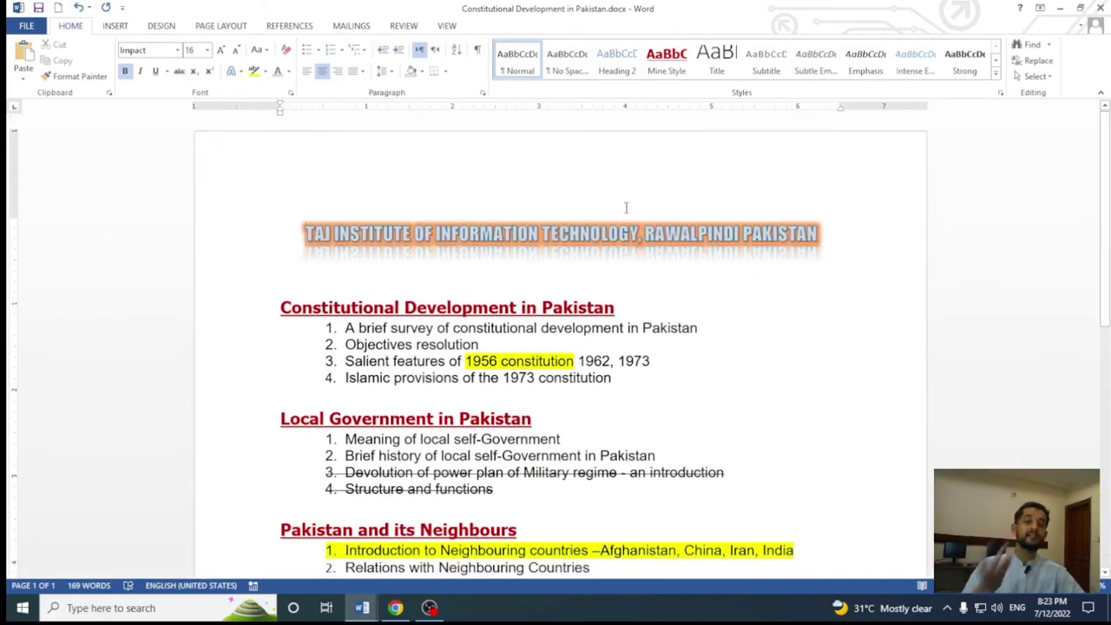
scroll(722, 333, down, 3)
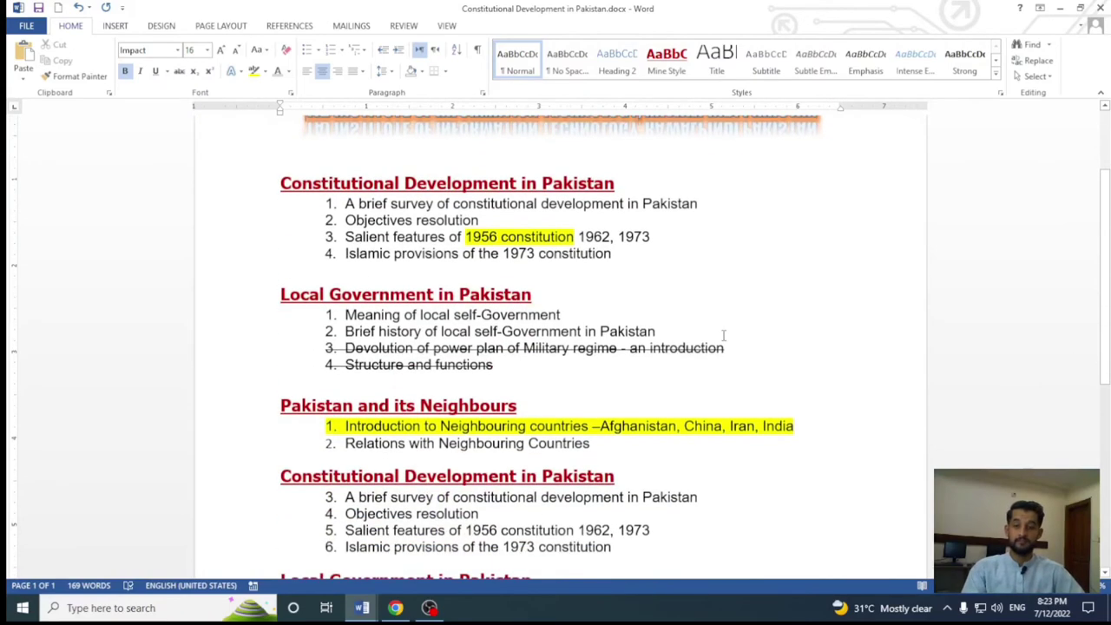
scroll(723, 333, down, 3)
scroll(723, 328, down, 2)
scroll(737, 333, down, 3)
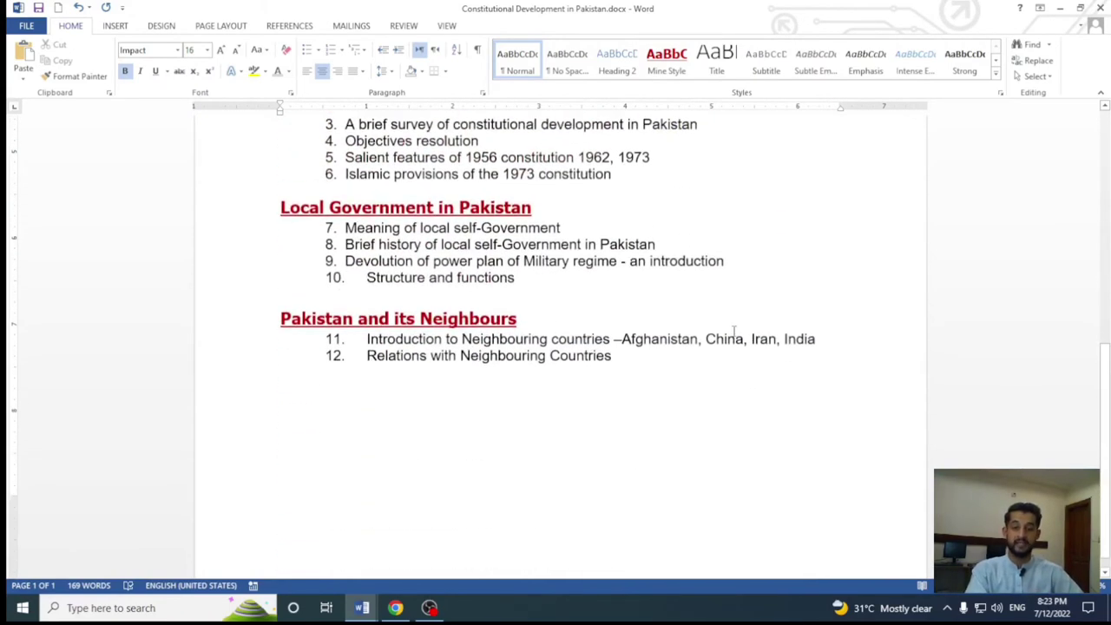
scroll(736, 333, up, 7)
scroll(736, 333, up, 2)
mouse_move(405, 336)
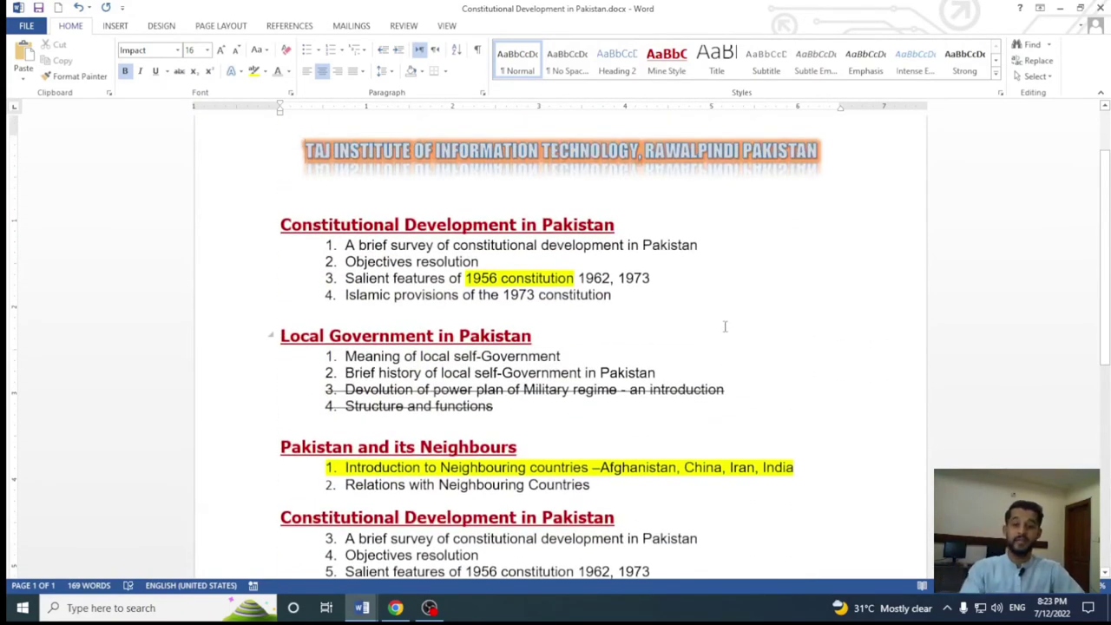
scroll(725, 326, up, 2)
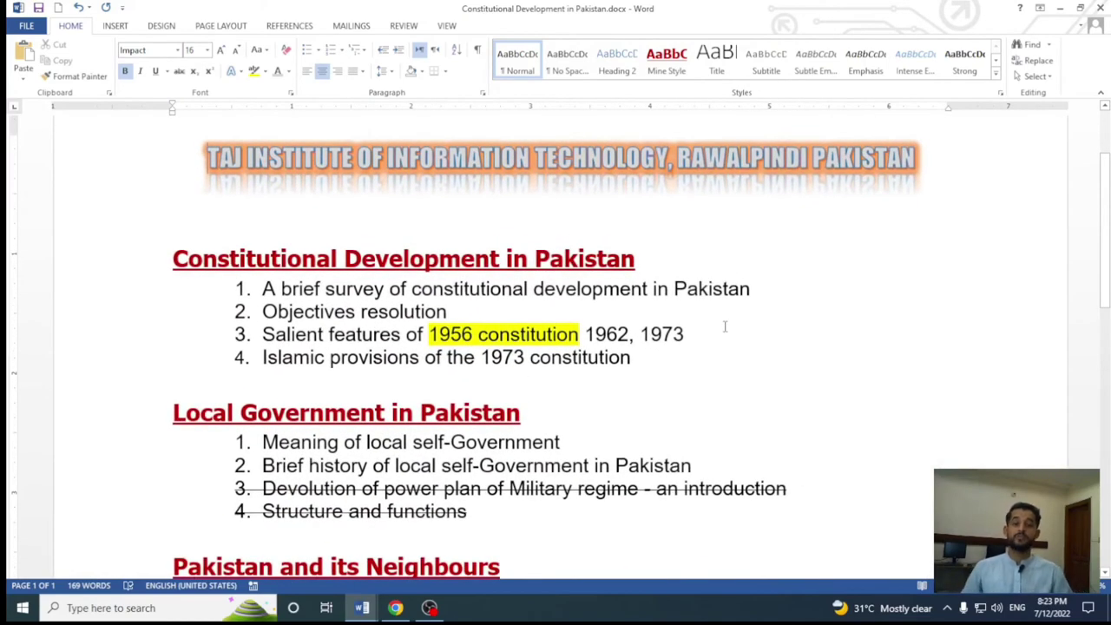
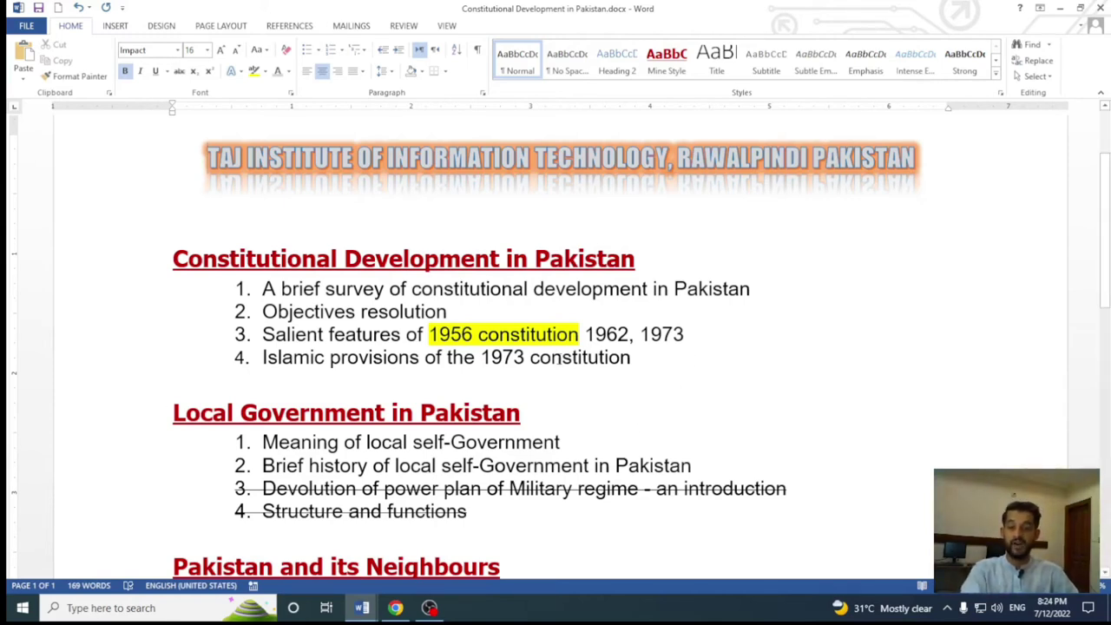
Step: Inspect the title line's formatting: Impact font, size 16, font colour, highlight and text effects
click(551, 359)
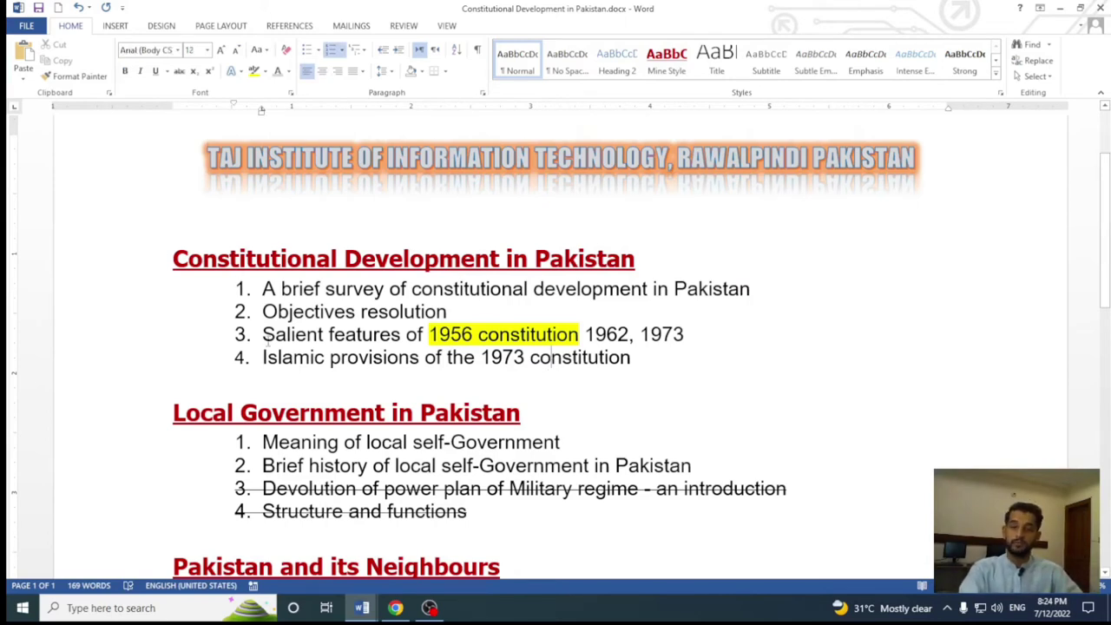
click(213, 171)
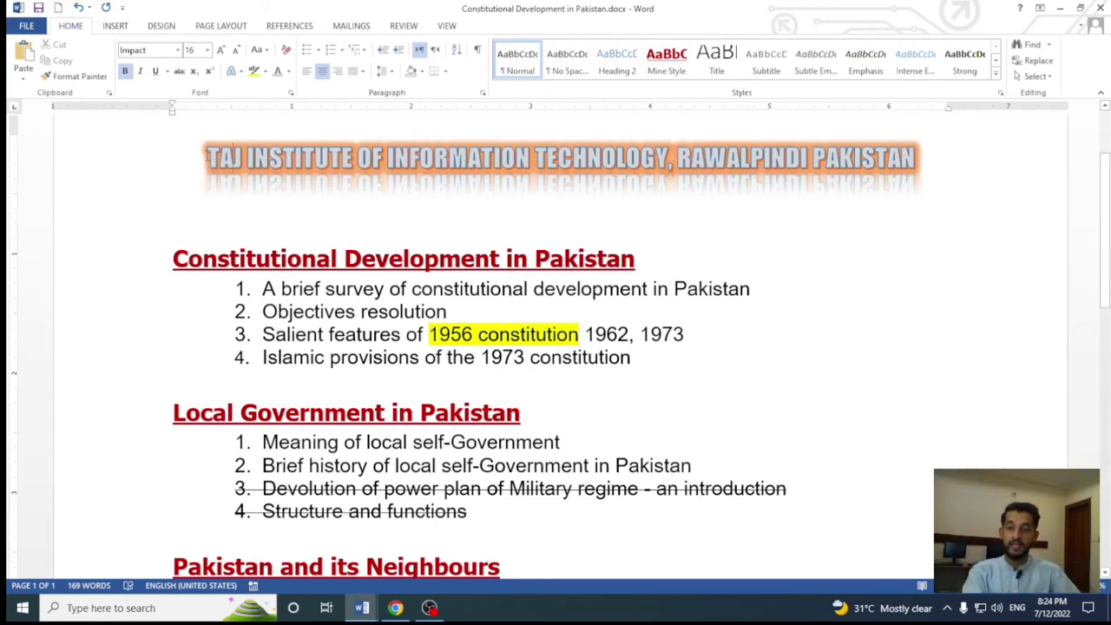
click(178, 50)
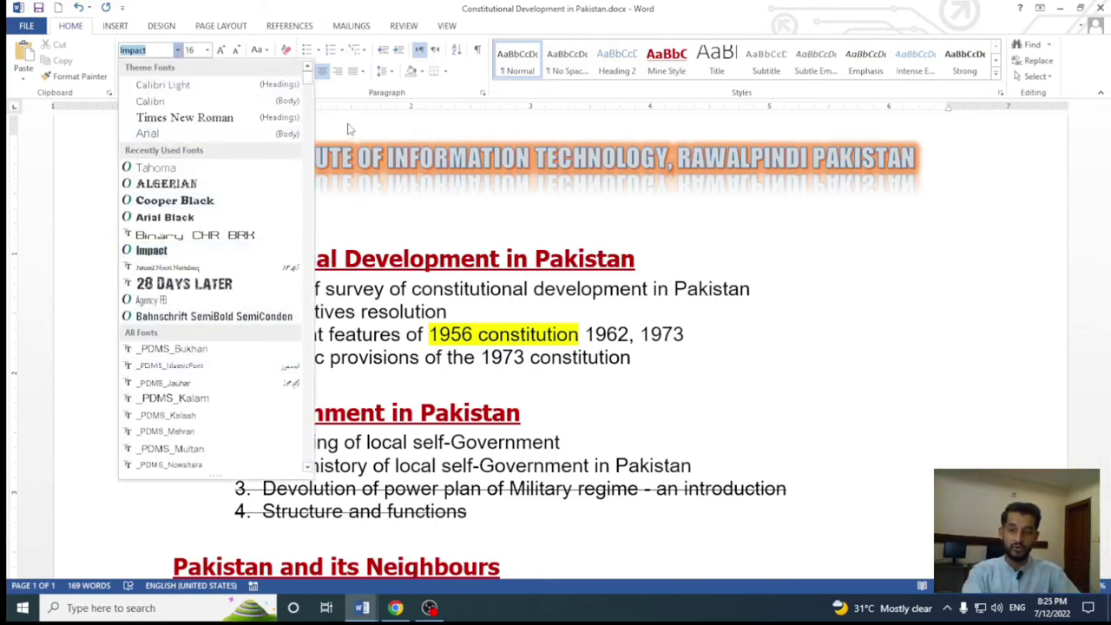
click(231, 76)
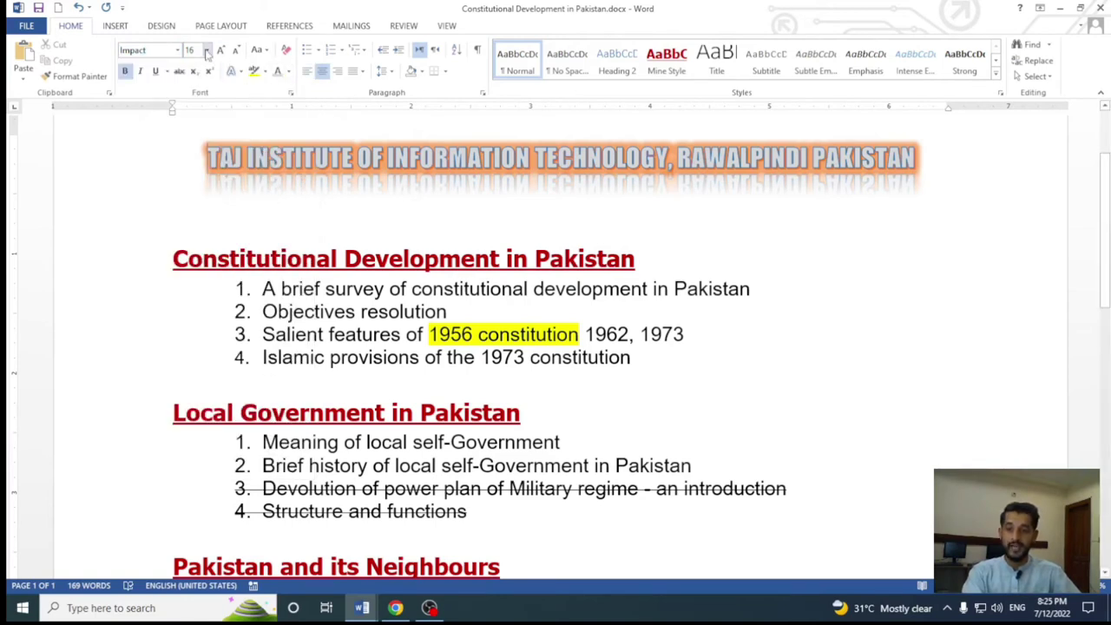
click(206, 50)
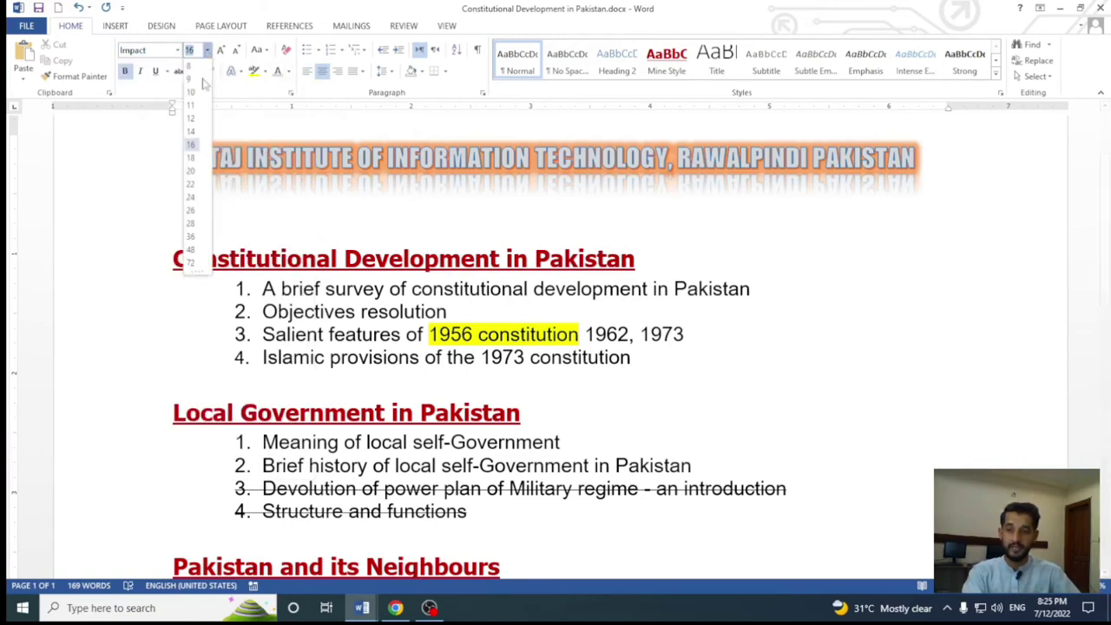
click(231, 210)
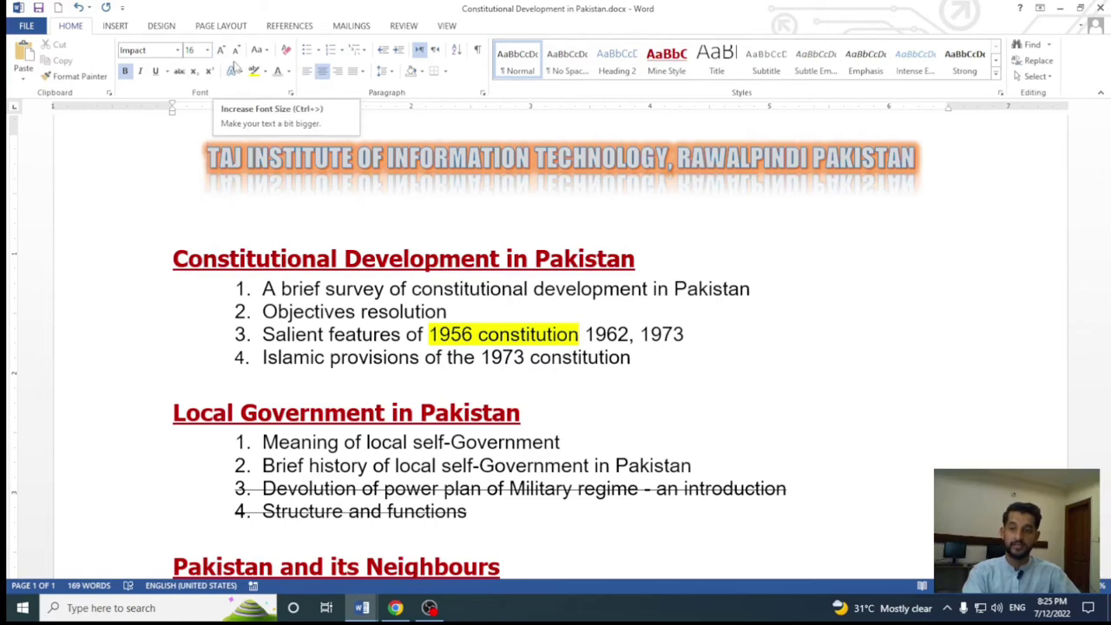
click(288, 72)
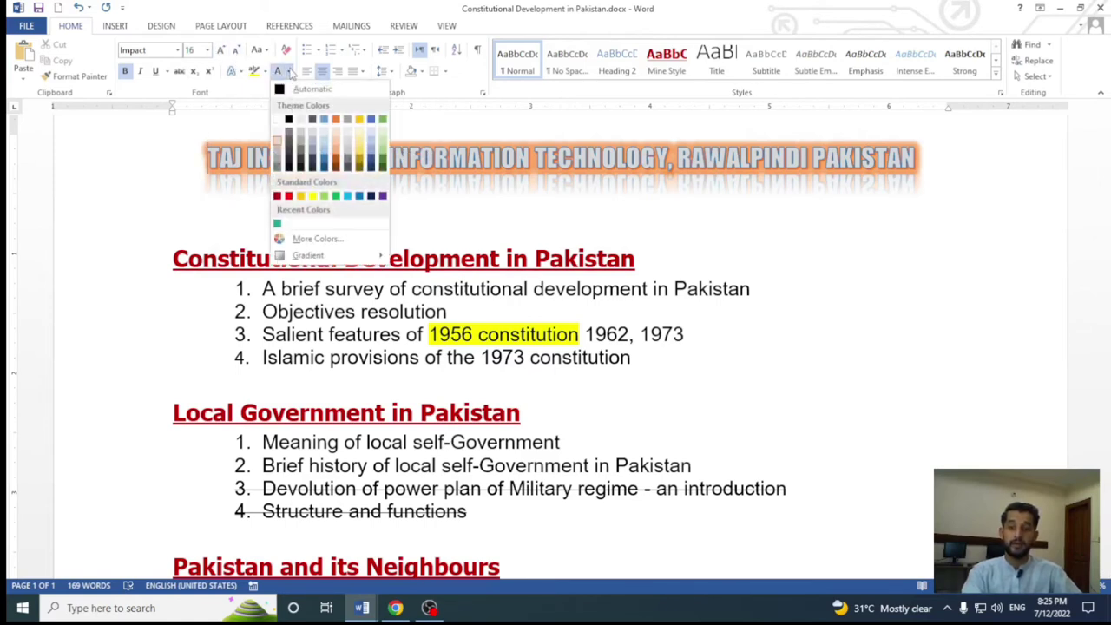
click(242, 129)
click(264, 71)
click(213, 115)
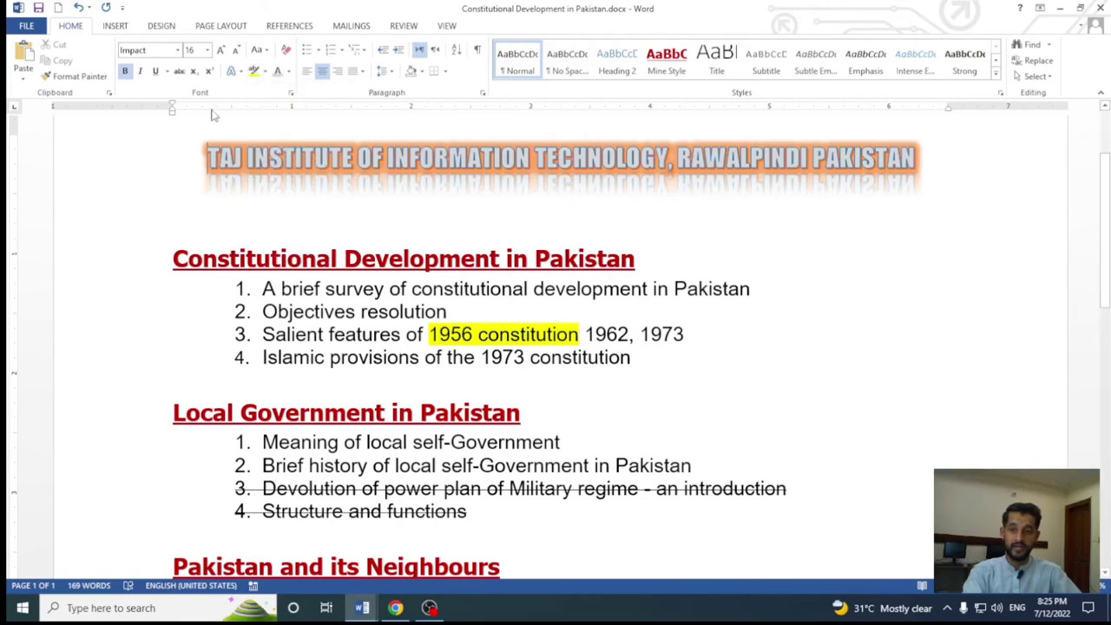
click(241, 71)
click(210, 141)
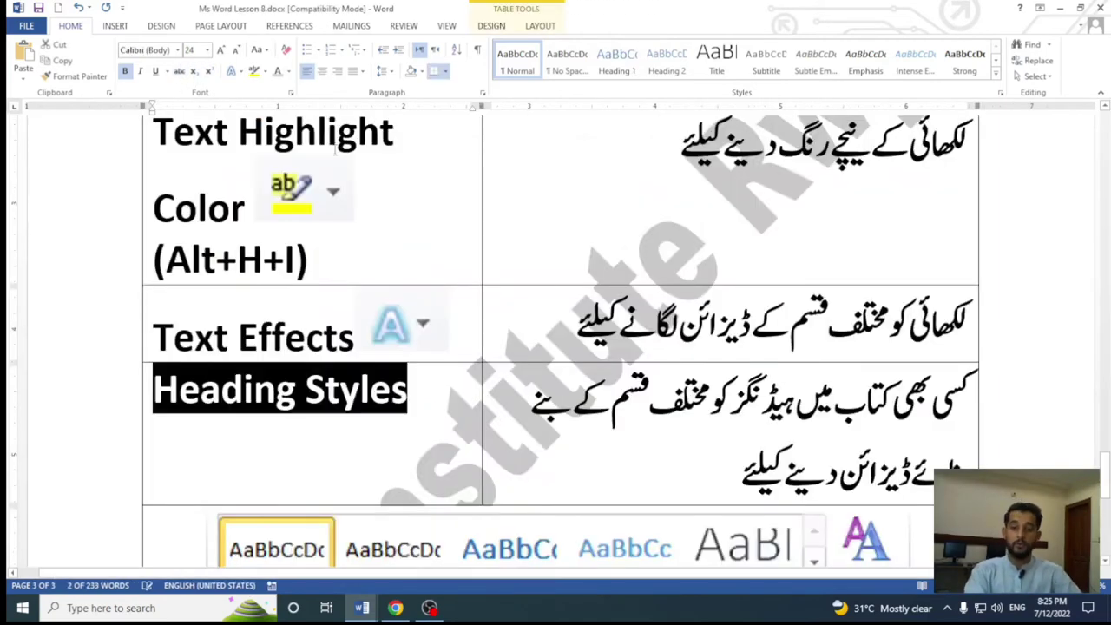
Step: Scroll through the document and select the shortcut in the Fonts row and other lines
scroll(515, 315, up, 5)
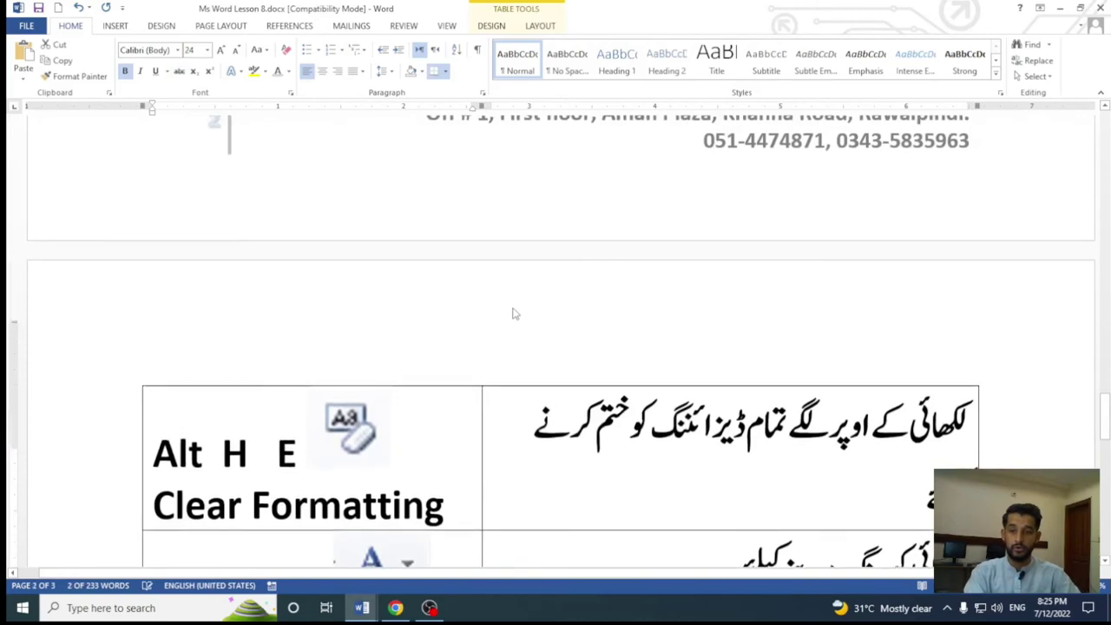
scroll(513, 308, up, 5)
scroll(513, 308, up, 5)
scroll(486, 287, up, 5)
scroll(452, 262, up, 1)
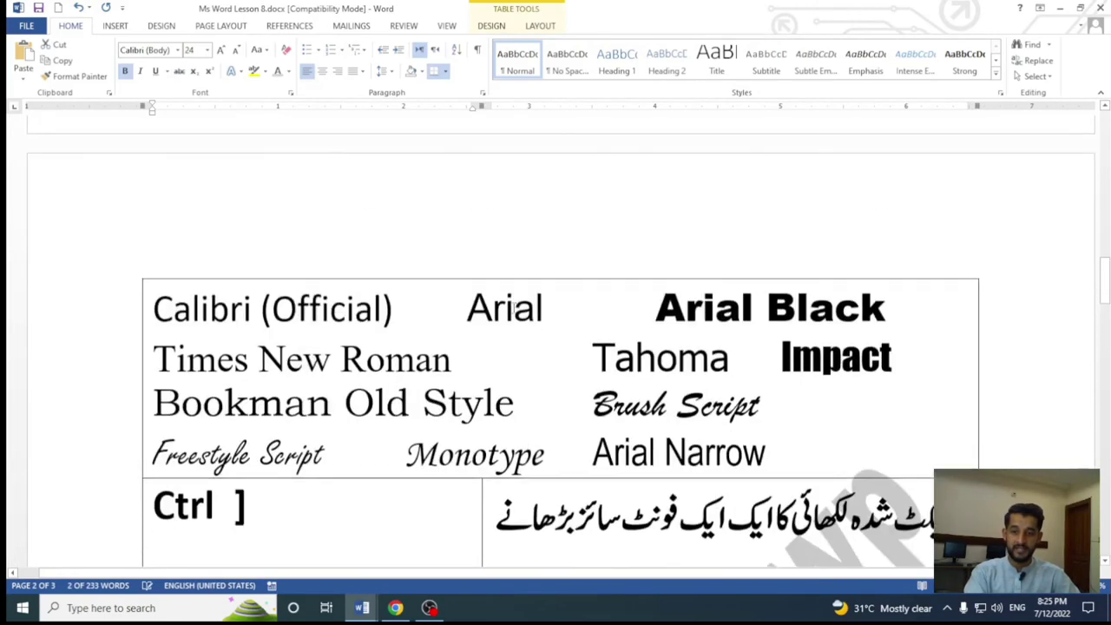
scroll(452, 262, up, 5)
scroll(446, 251, up, 3)
scroll(348, 278, up, 3)
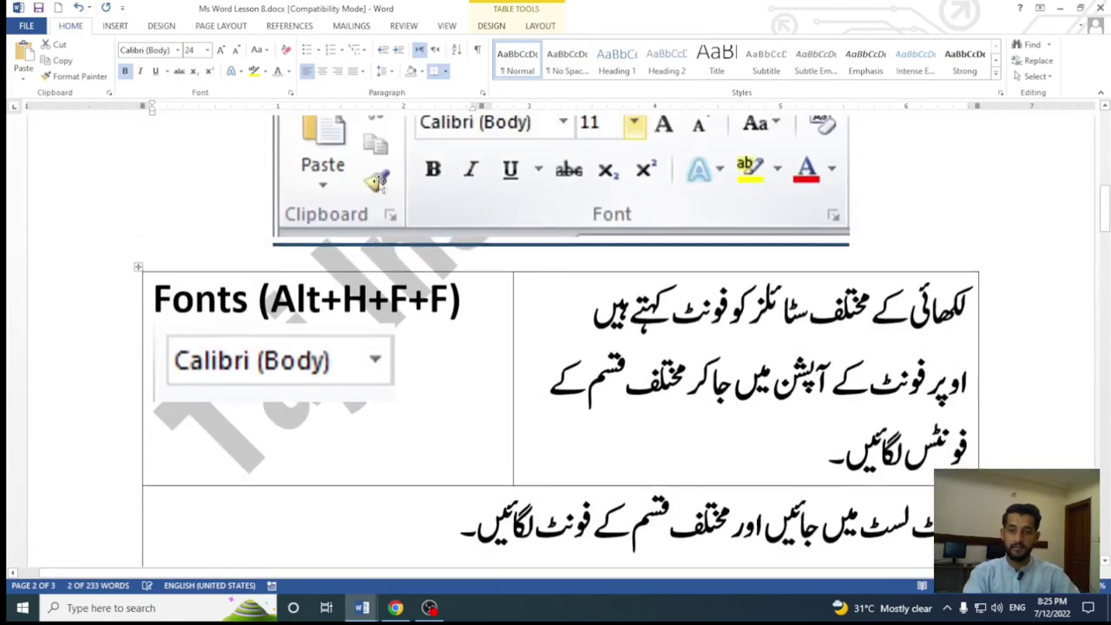
scroll(248, 305, up, 1)
click(248, 305)
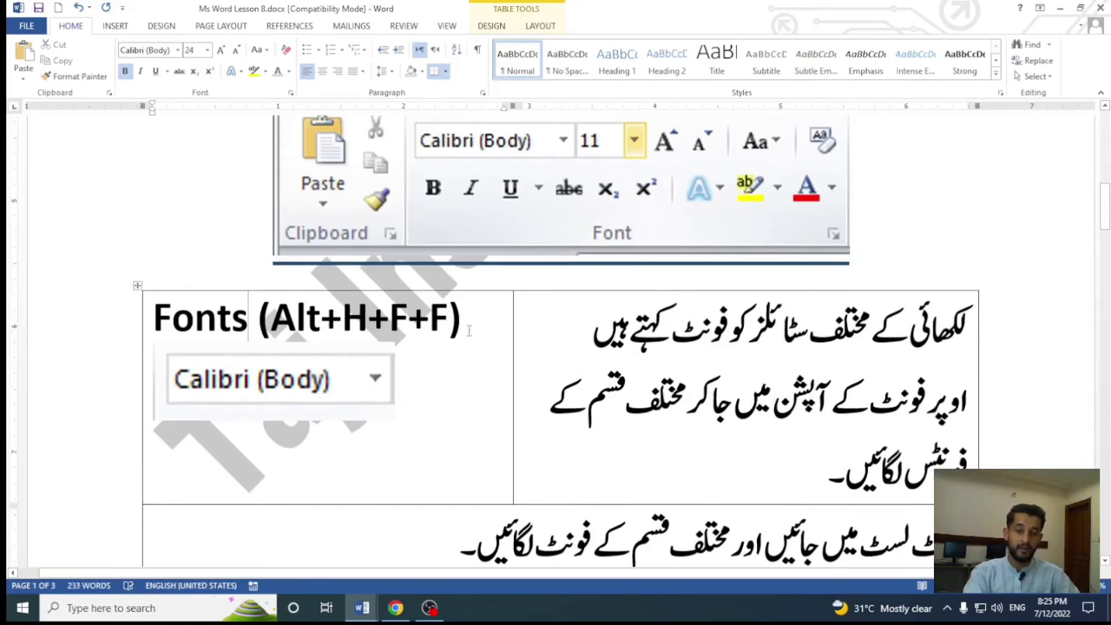
drag(468, 330, 271, 321)
scroll(271, 322, down, 2)
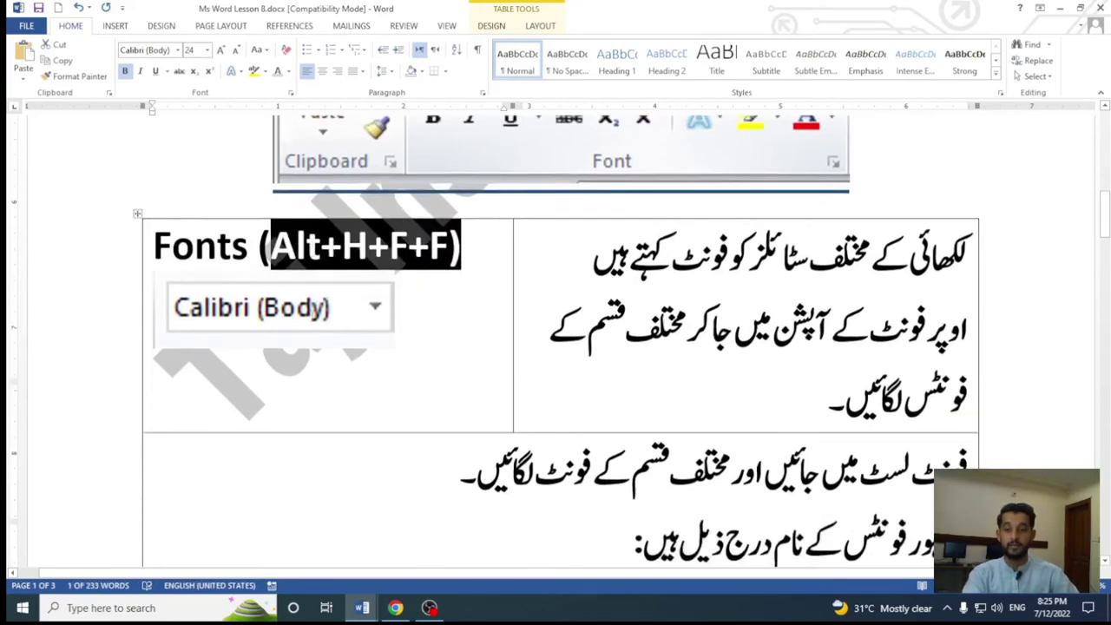
scroll(311, 318, down, 5)
scroll(310, 318, down, 5)
scroll(311, 318, down, 3)
scroll(313, 318, down, 1)
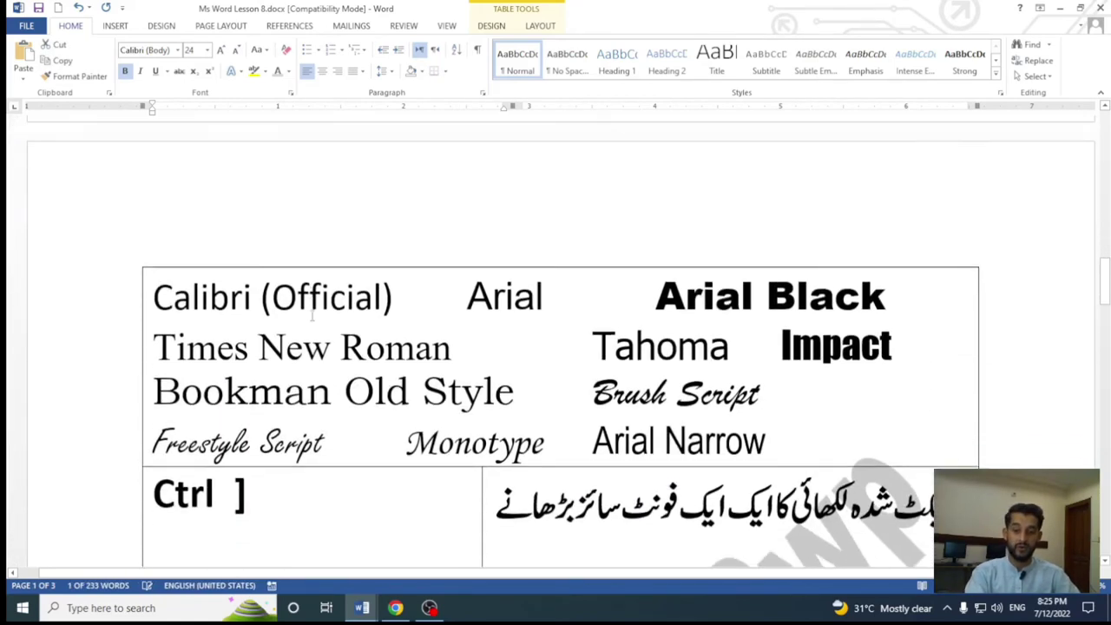
scroll(311, 318, down, 4)
scroll(311, 317, down, 1)
scroll(310, 318, down, 2)
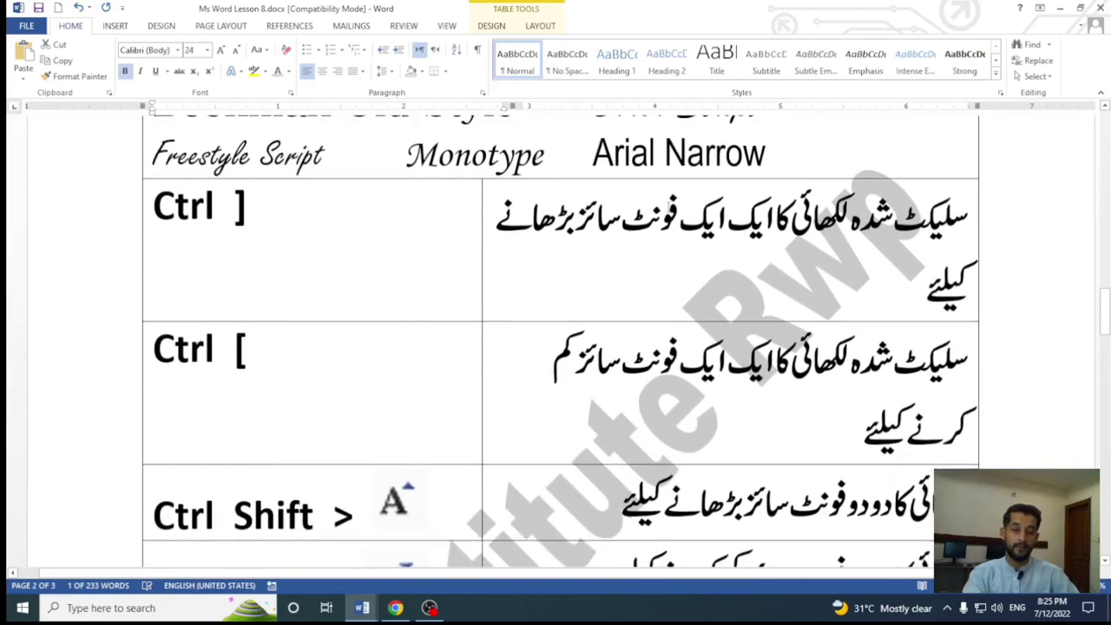
scroll(260, 318, down, 2)
scroll(278, 295, down, 1)
scroll(295, 313, down, 3)
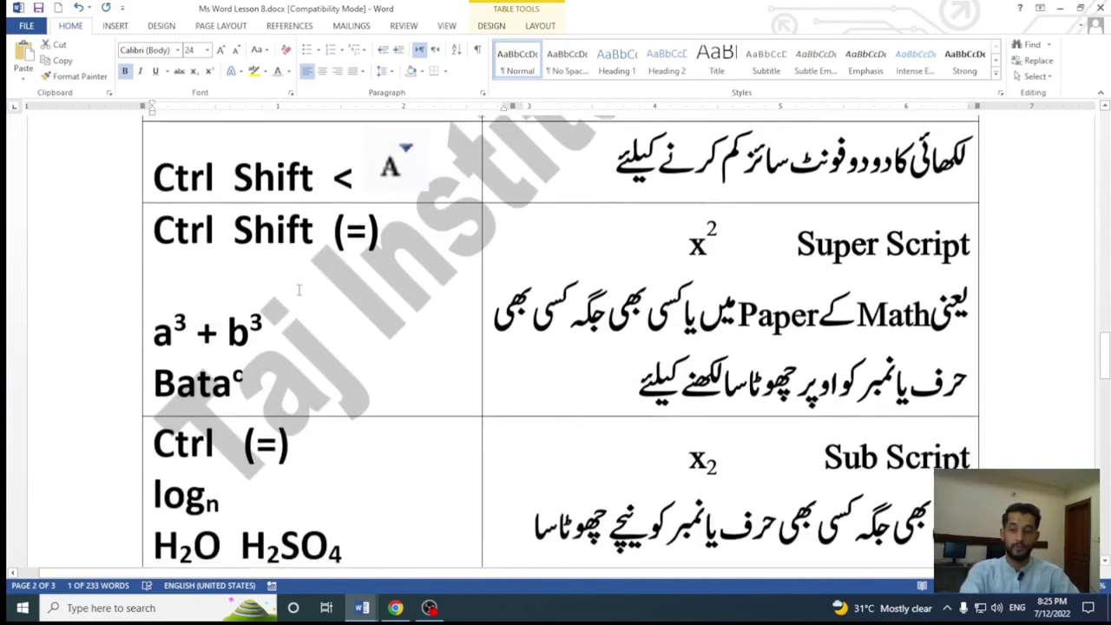
scroll(311, 325, down, 3)
scroll(352, 402, down, 5)
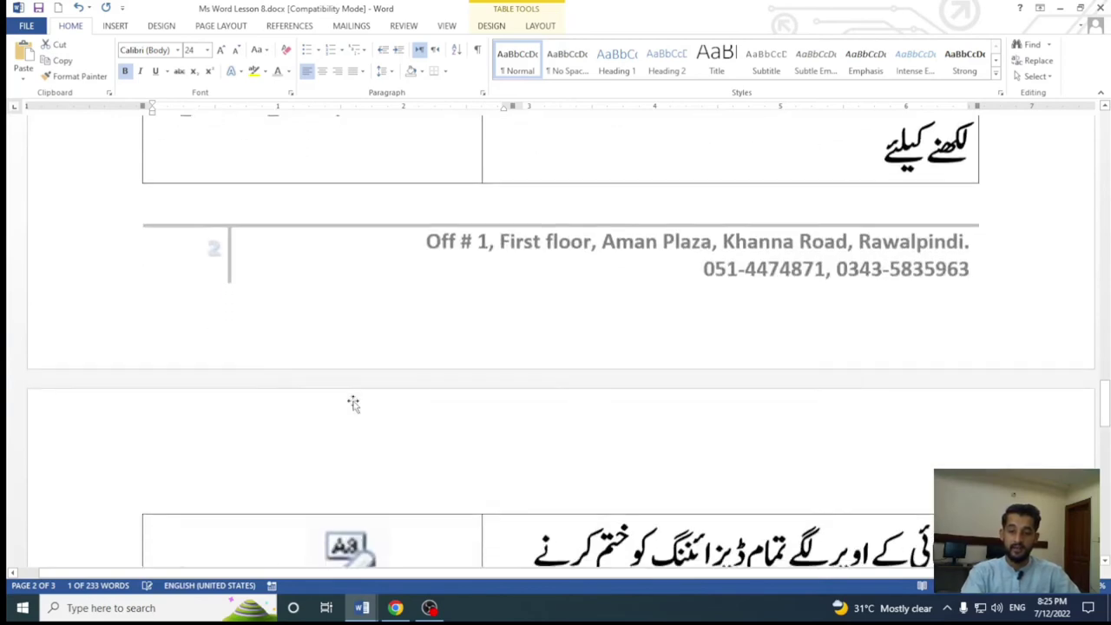
scroll(354, 401, down, 5)
scroll(354, 401, down, 1)
drag(153, 257, 444, 256)
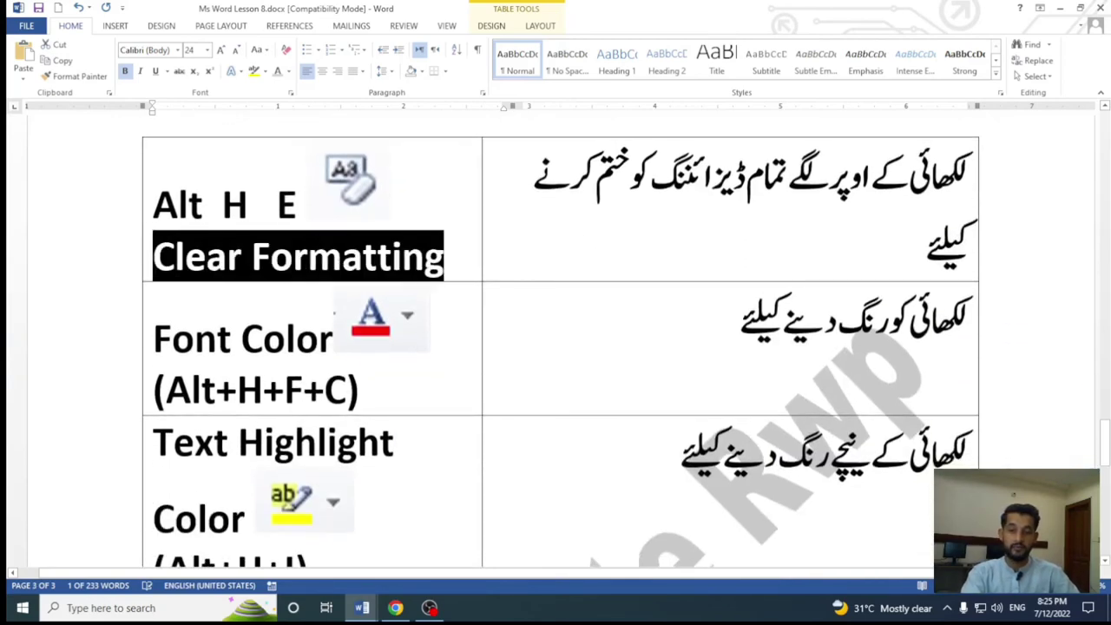
mouse_move(363, 365)
mouse_down()
mouse_move(293, 340)
mouse_move(153, 341)
mouse_up()
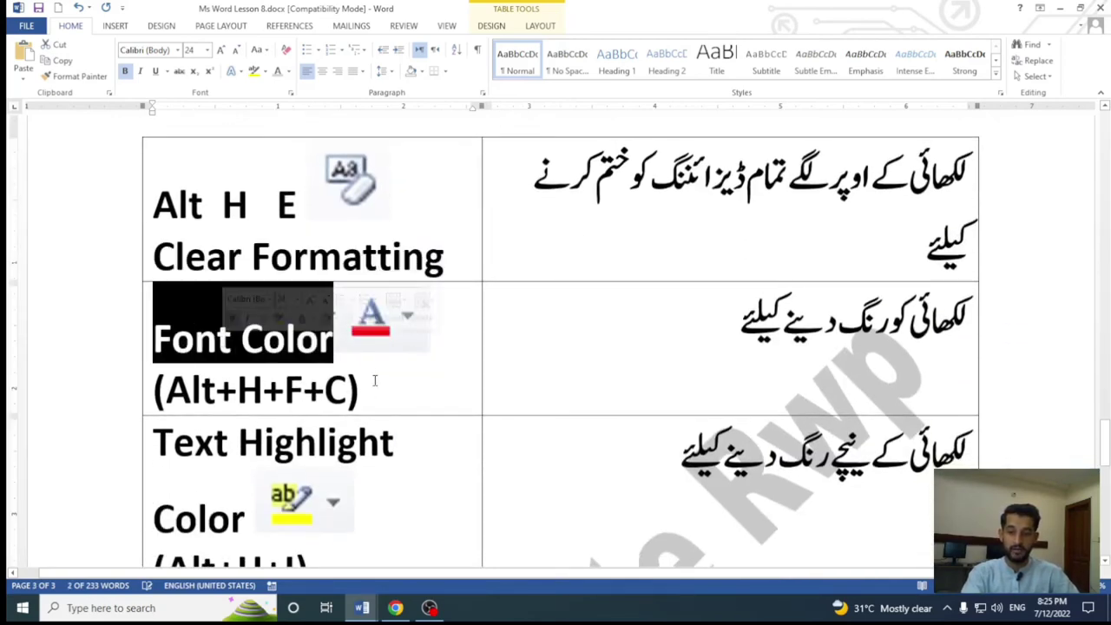
Step: Return to the top of the document and launch the On-Screen Keyboard from Windows search
scroll(451, 407, down, 3)
scroll(451, 398, down, 2)
scroll(451, 398, down, 5)
scroll(452, 398, down, 2)
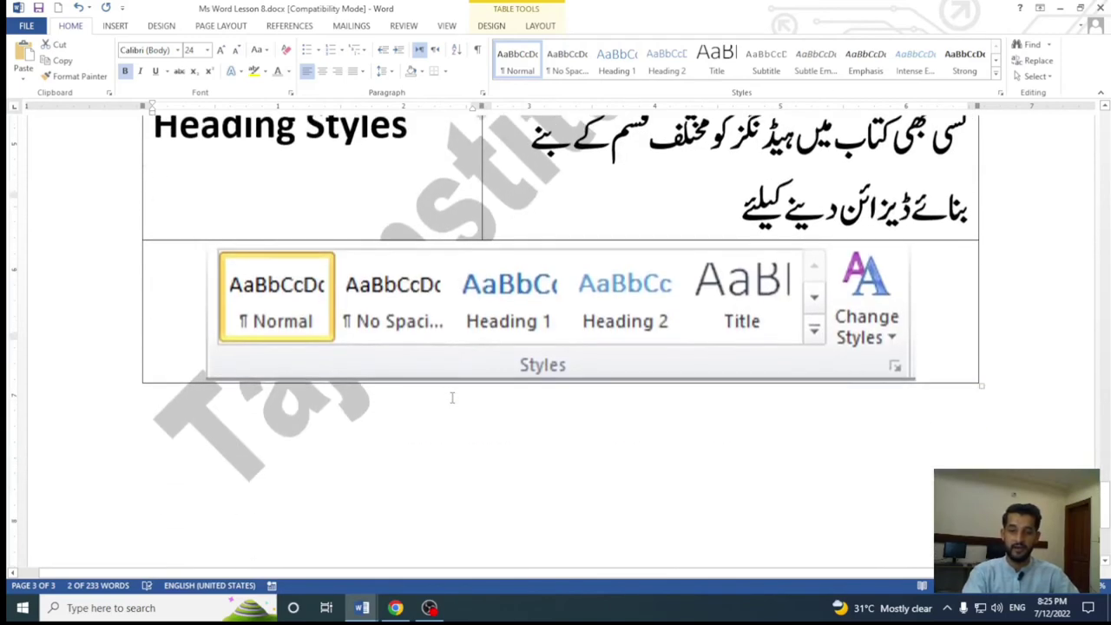
scroll(452, 398, down, 4)
scroll(451, 406, down, 1)
scroll(451, 406, up, 1)
scroll(452, 403, up, 4)
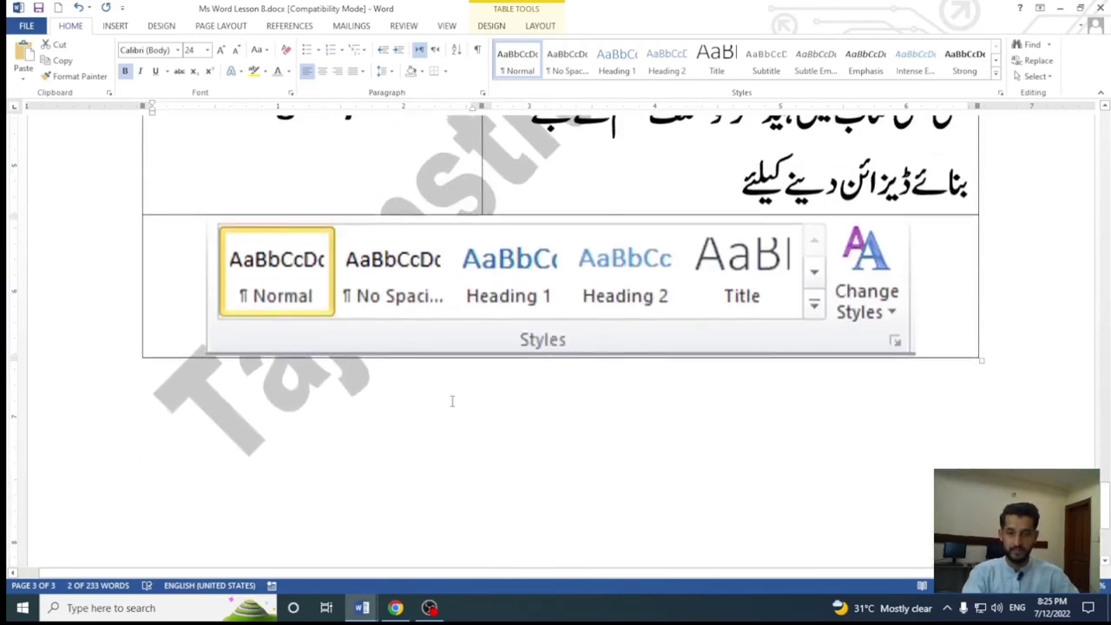
scroll(451, 402, up, 5)
scroll(452, 402, up, 1)
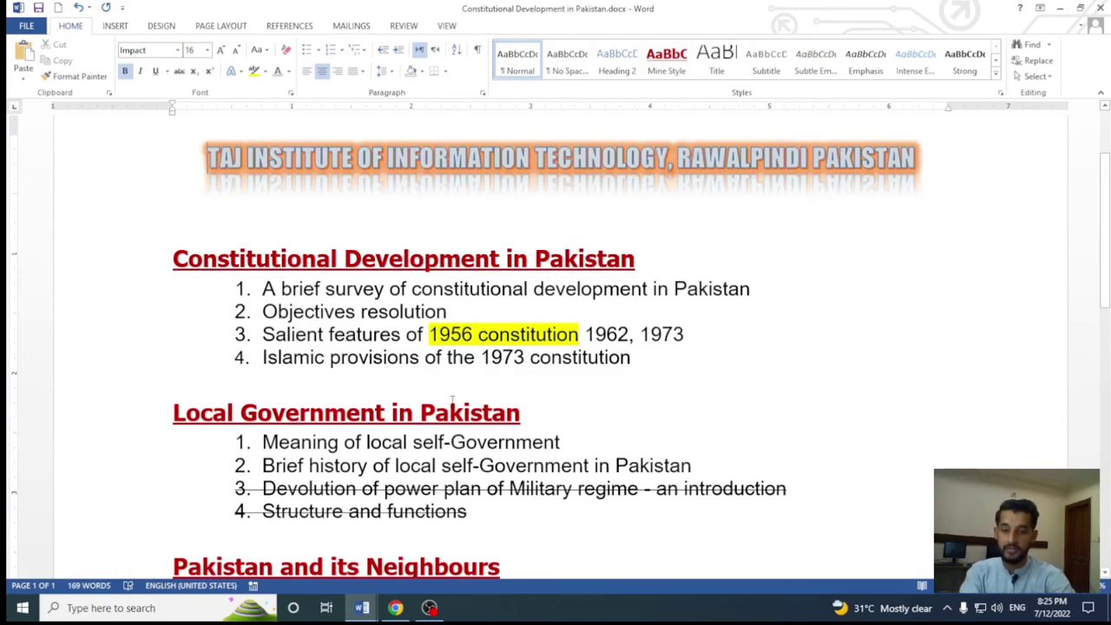
scroll(613, 328, up, 3)
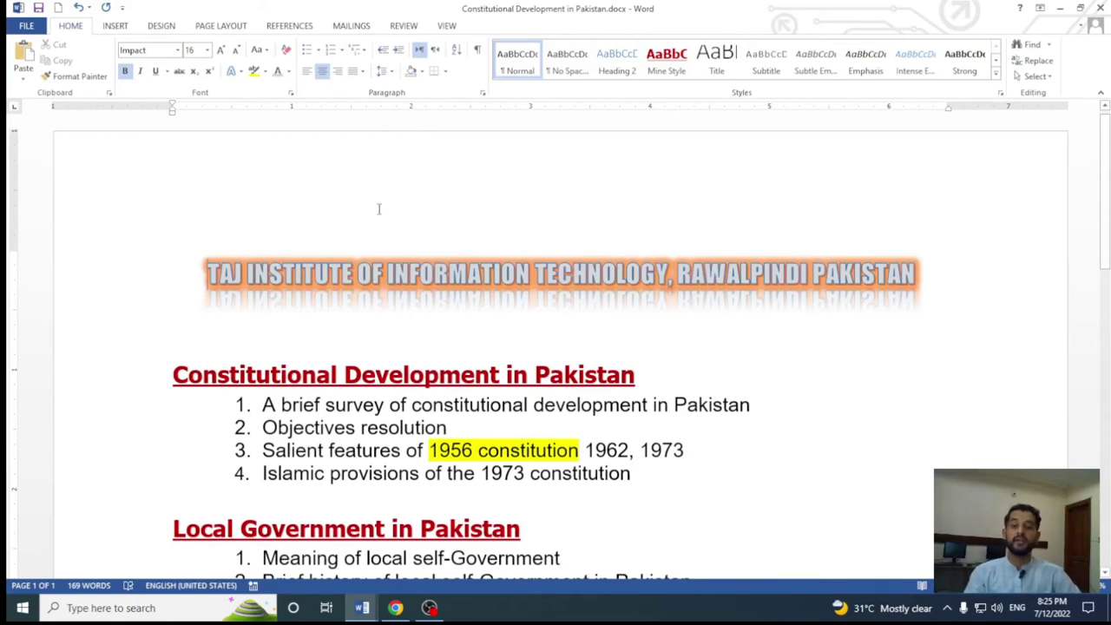
scroll(378, 208, down, 3)
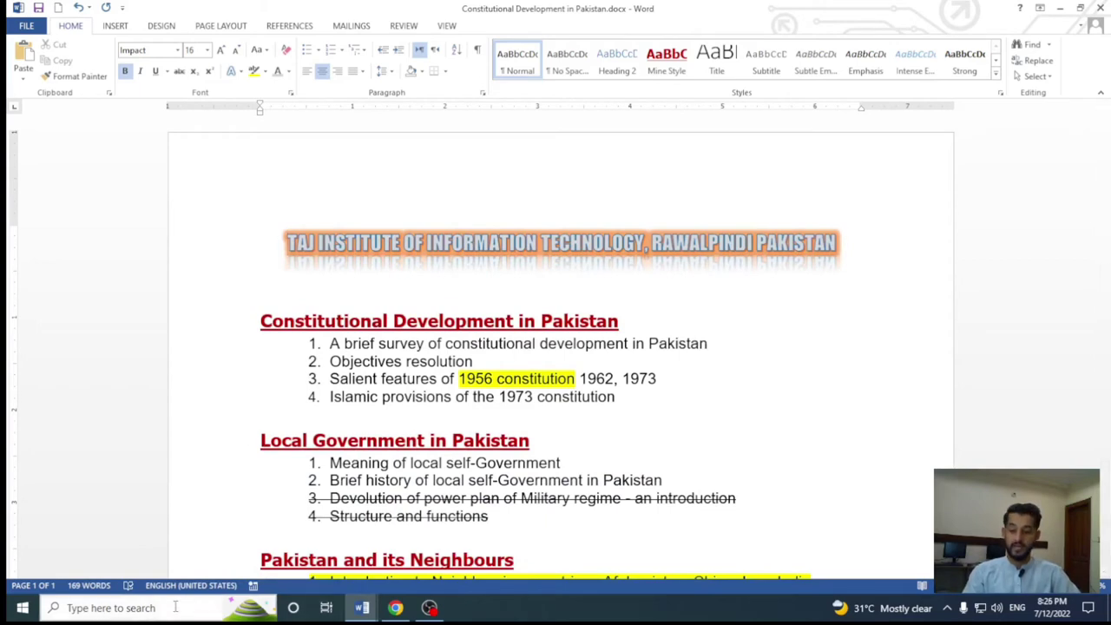
click(130, 610)
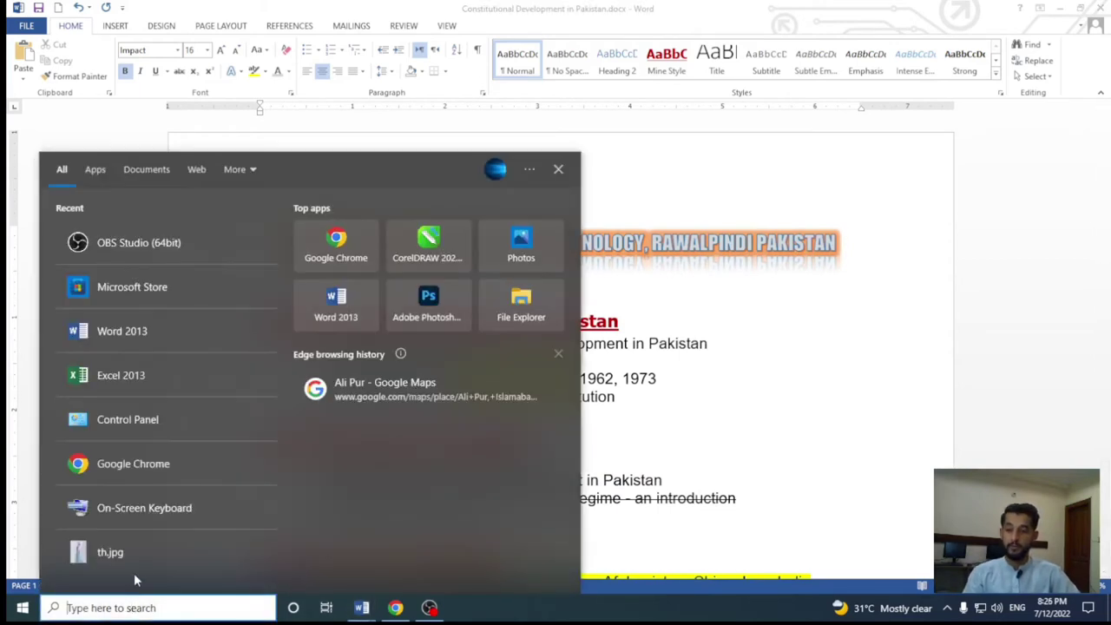
click(131, 512)
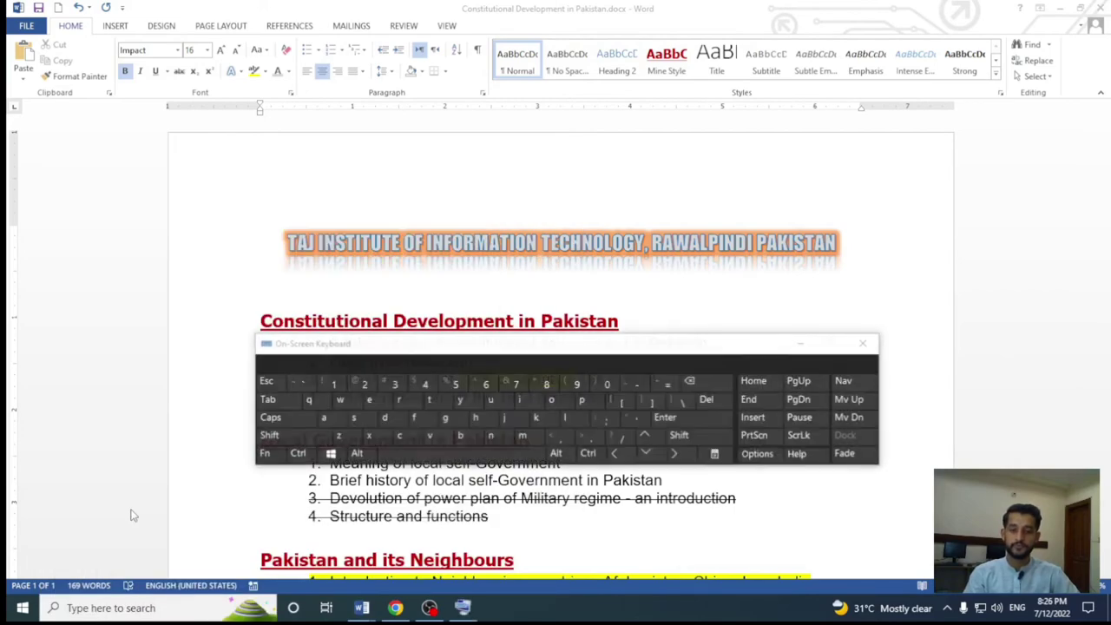
Step: Reposition the On-Screen Keyboard and show Word's Home tab KeyTips
mouse_move(485, 343)
mouse_down()
mouse_move(692, 193)
mouse_move(481, 121)
mouse_up()
click(450, 320)
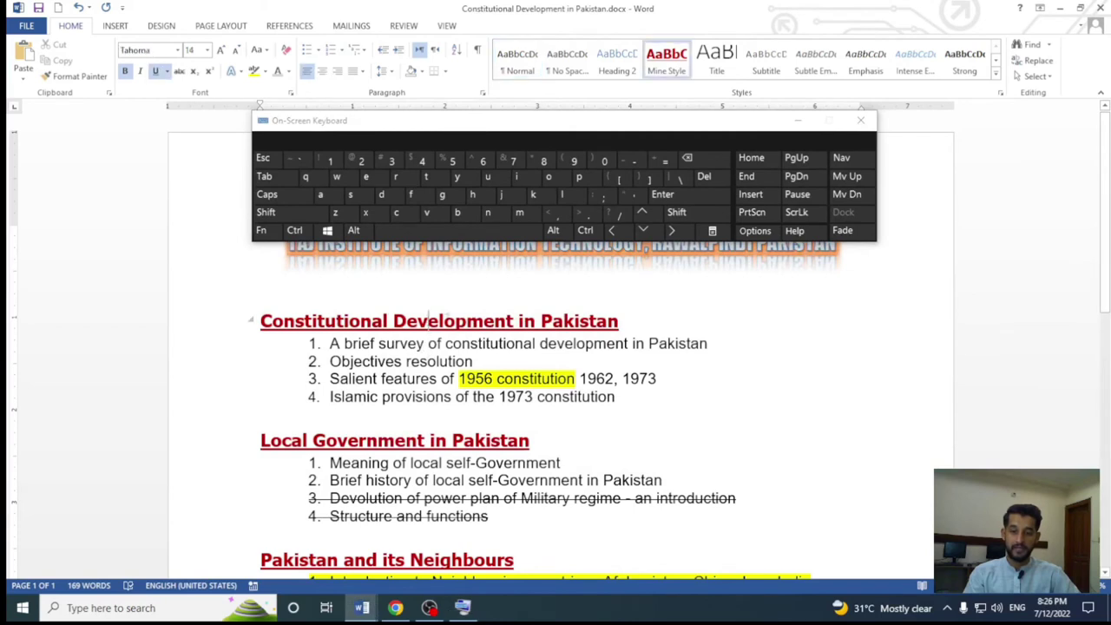
click(354, 230)
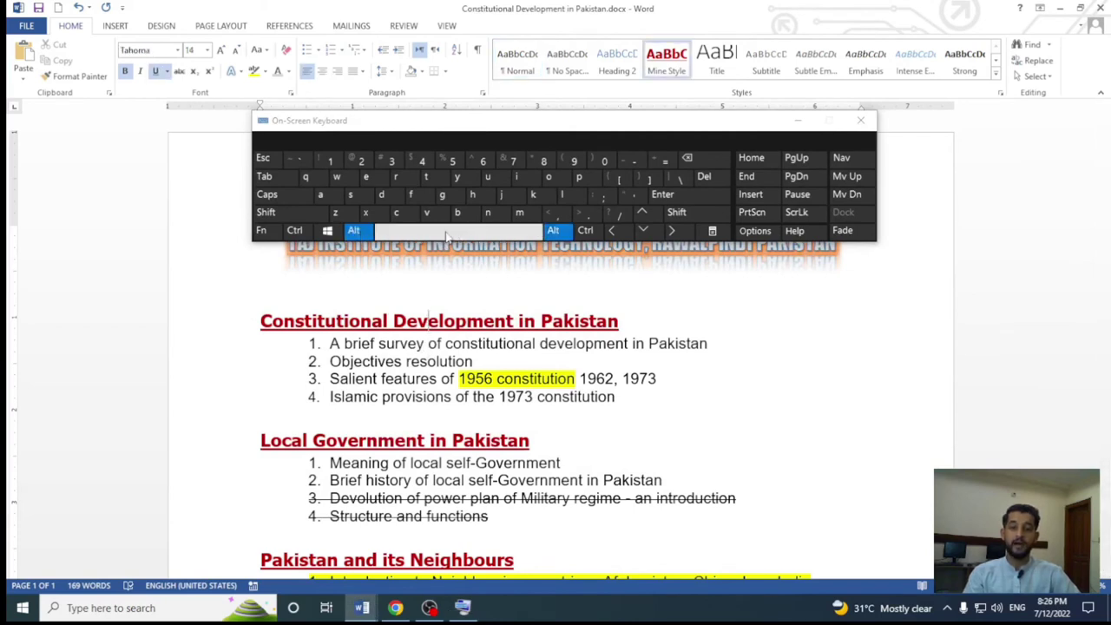
click(473, 197)
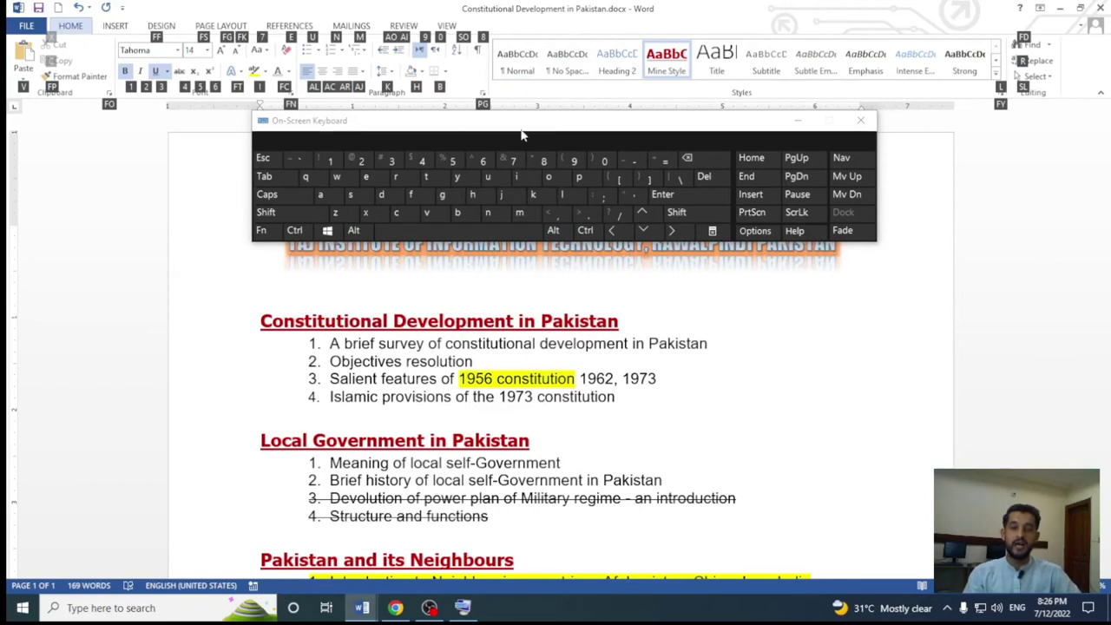
drag(521, 134, 516, 328)
Step: Select the TAJ INSTITUTE banner heading and zoom into the document
click(720, 224)
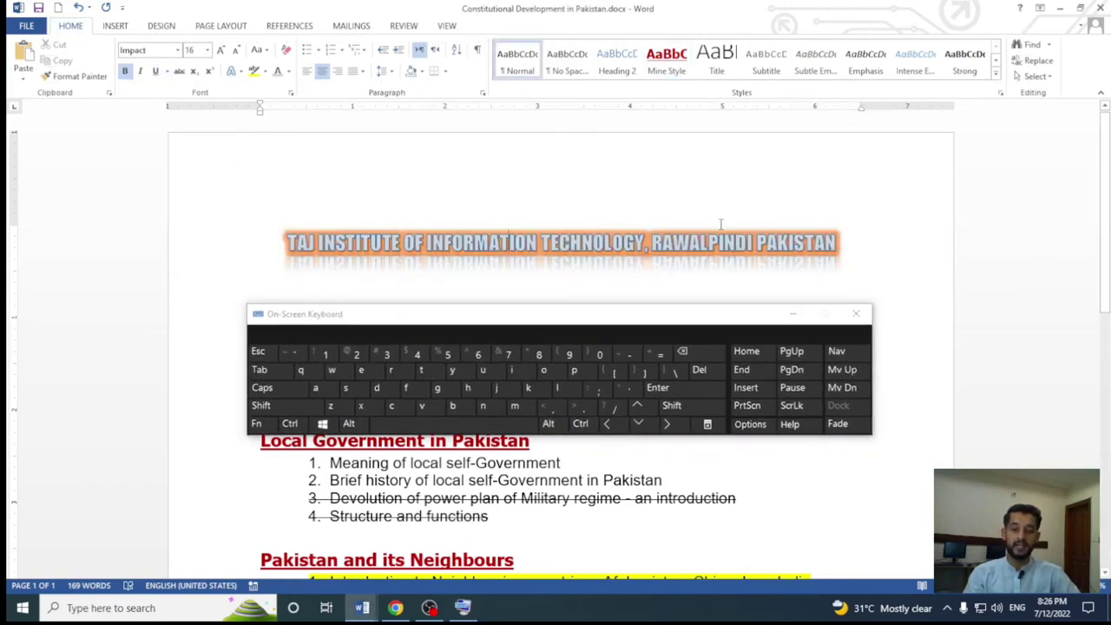
drag(842, 237, 286, 238)
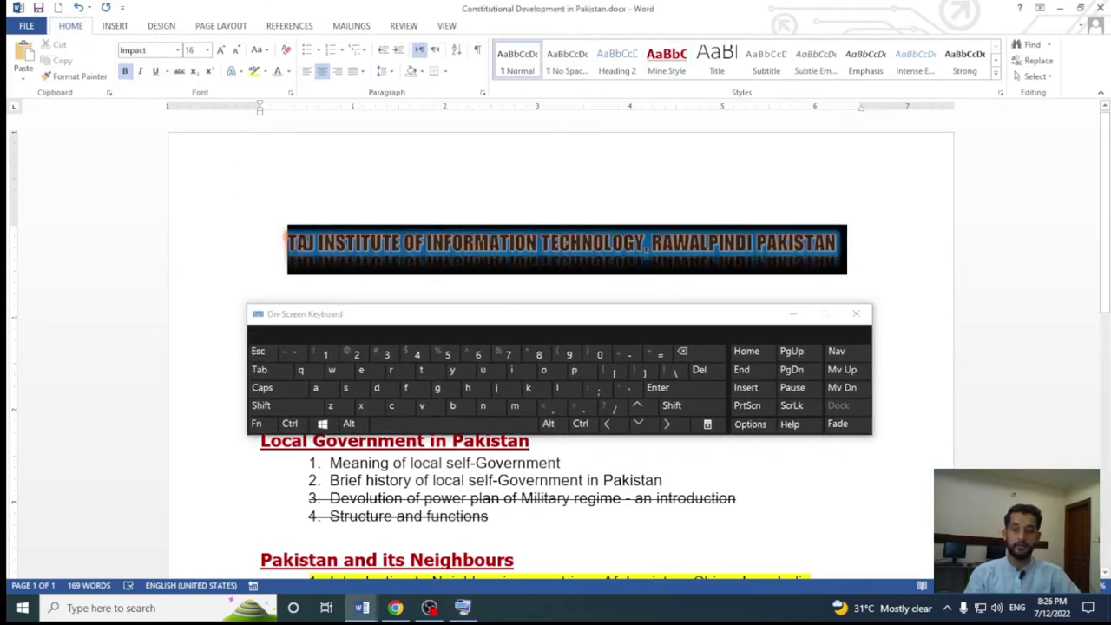
drag(387, 314, 370, 391)
click(273, 501)
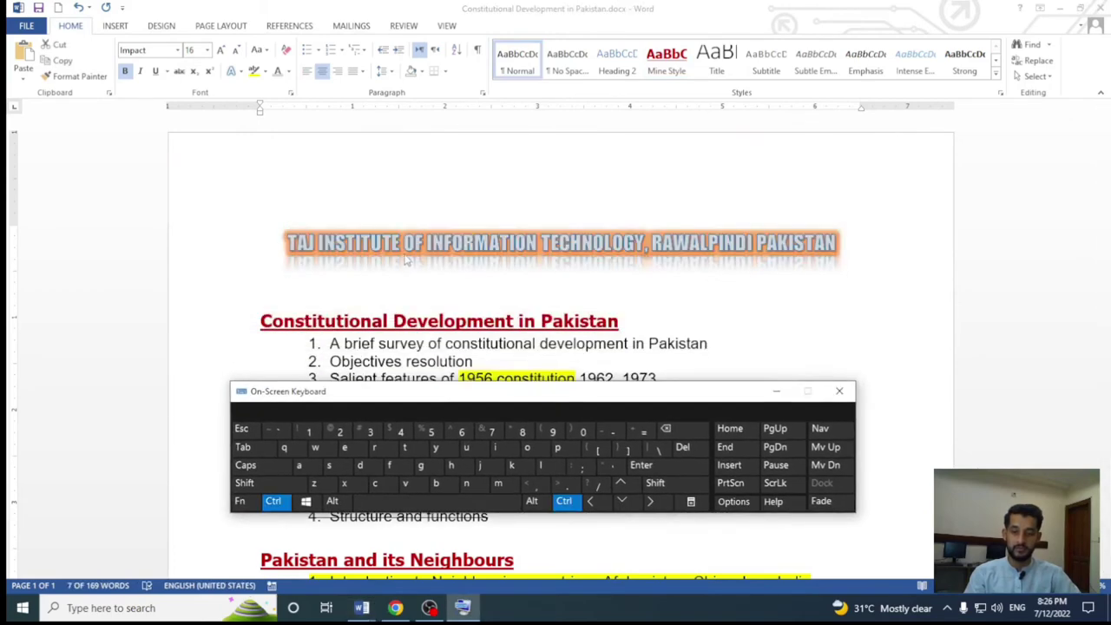
scroll(431, 201, up, 2)
scroll(431, 202, down, 3)
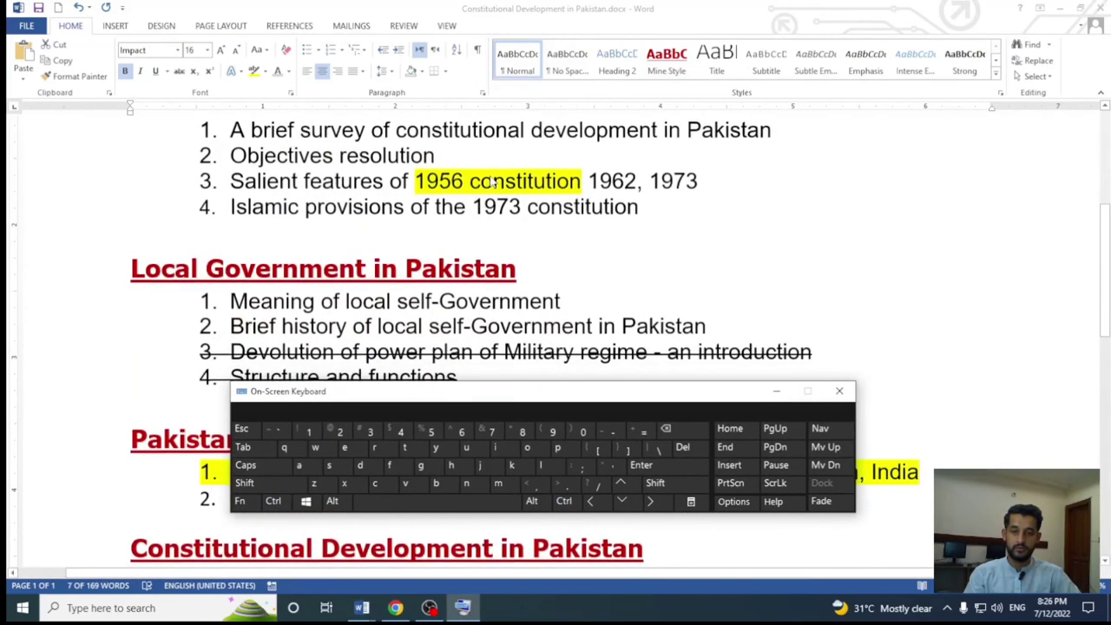
Step: Select, then deselect, the Constitutional Development in Pakistan heading
click(652, 160)
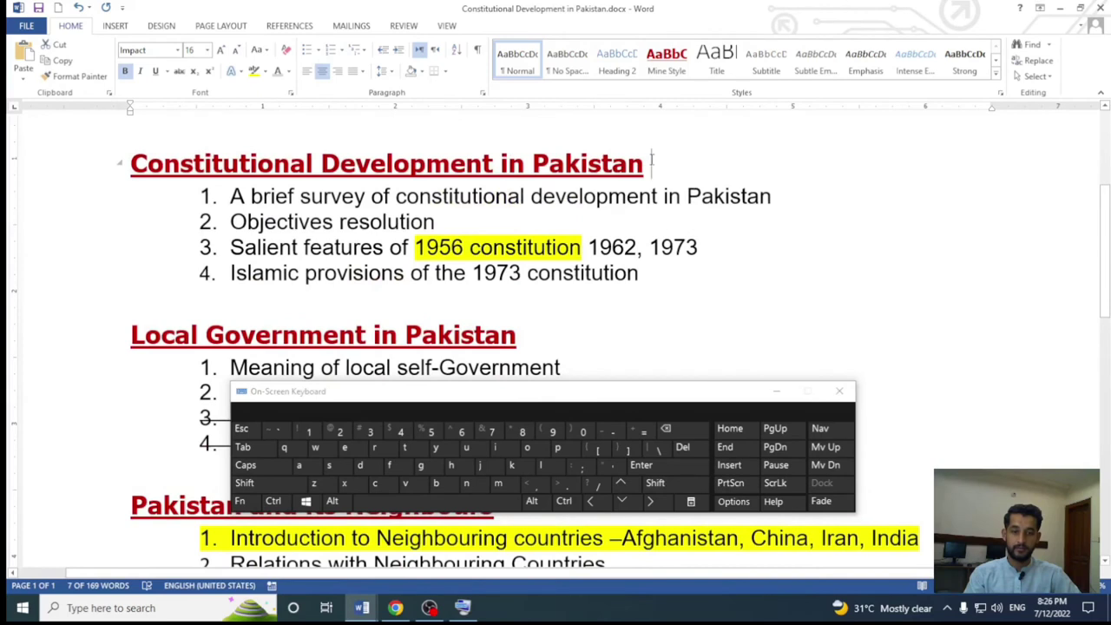
drag(652, 161, 233, 186)
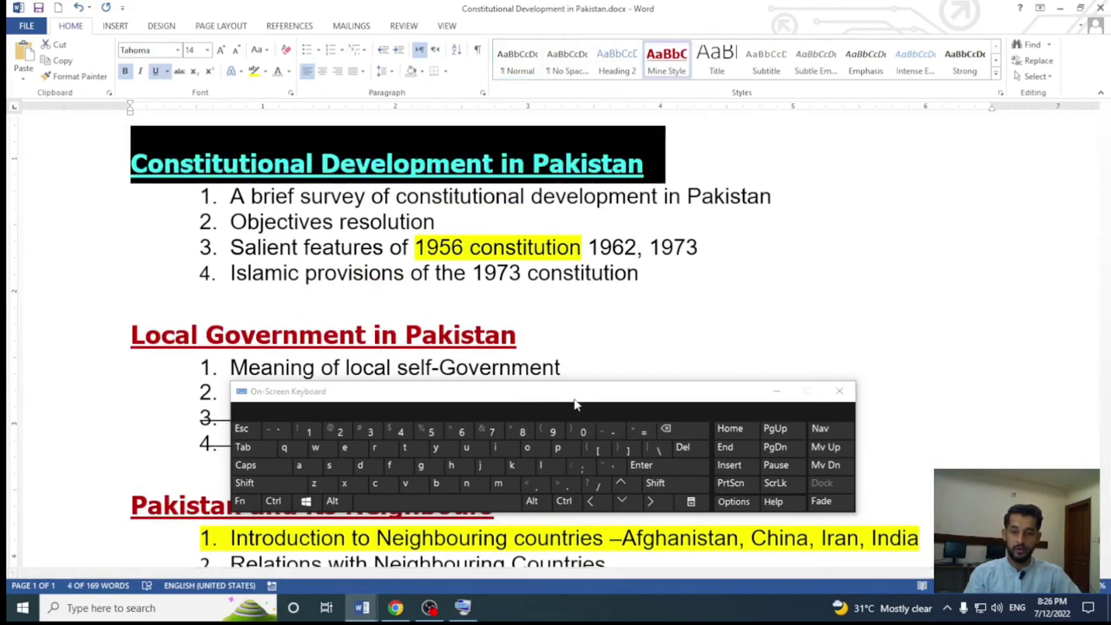
click(608, 273)
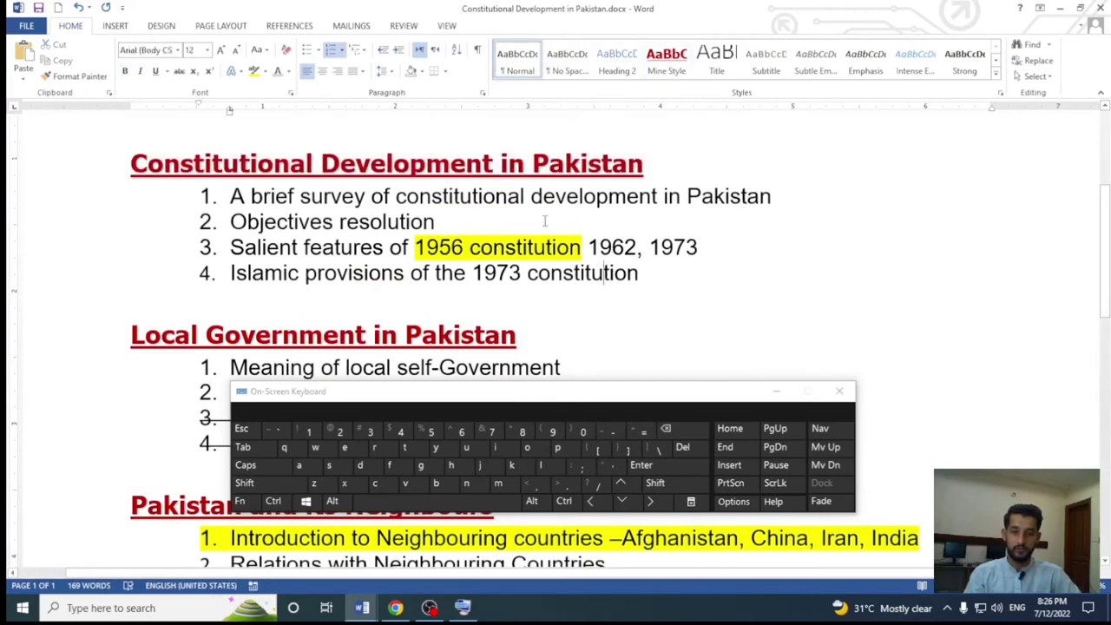
mouse_move(447, 224)
mouse_down()
mouse_move(264, 247)
mouse_move(230, 222)
mouse_up()
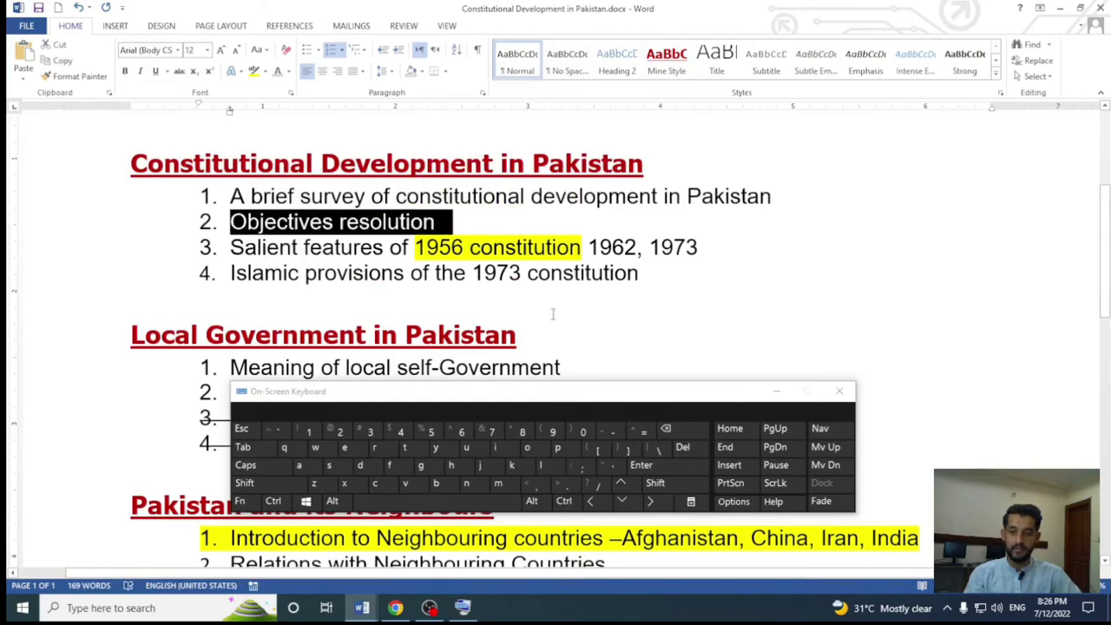
drag(455, 401, 413, 257)
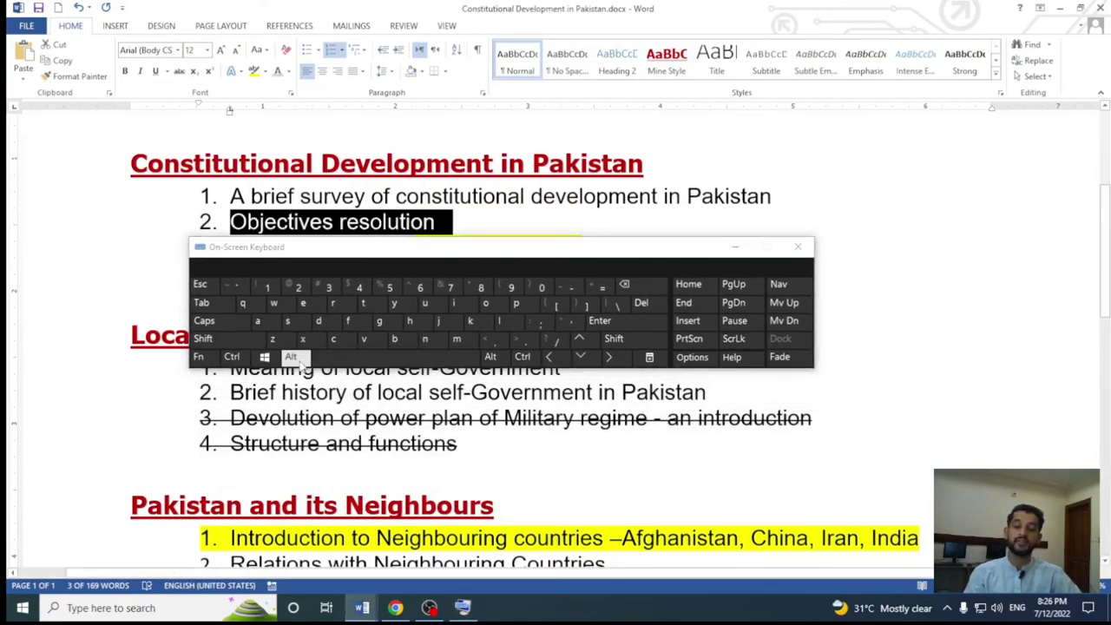
click(293, 358)
click(415, 322)
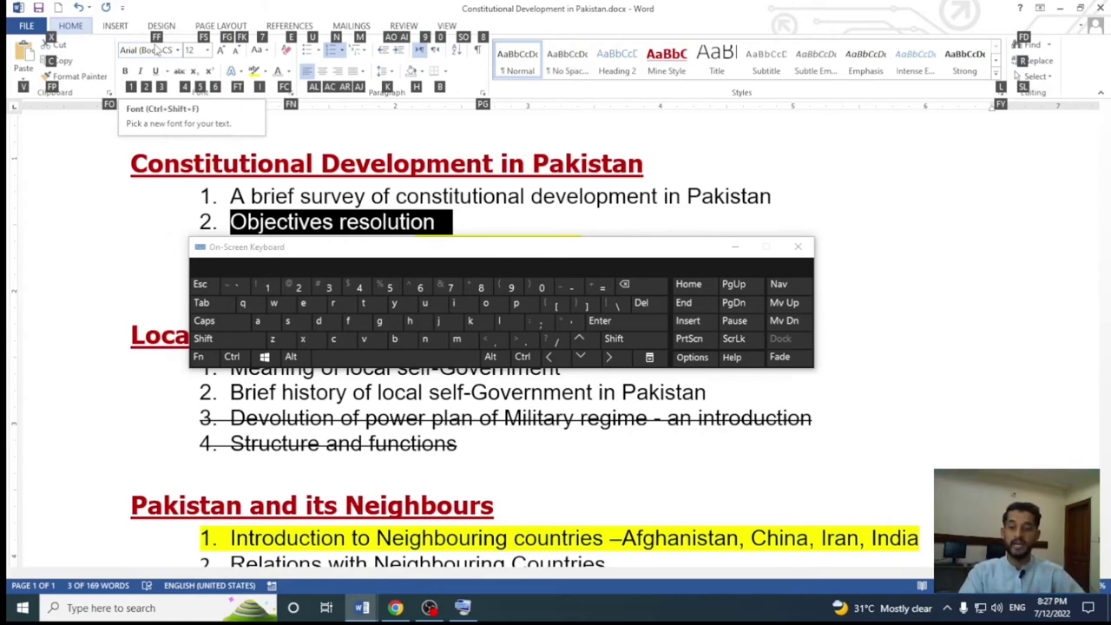
click(349, 321)
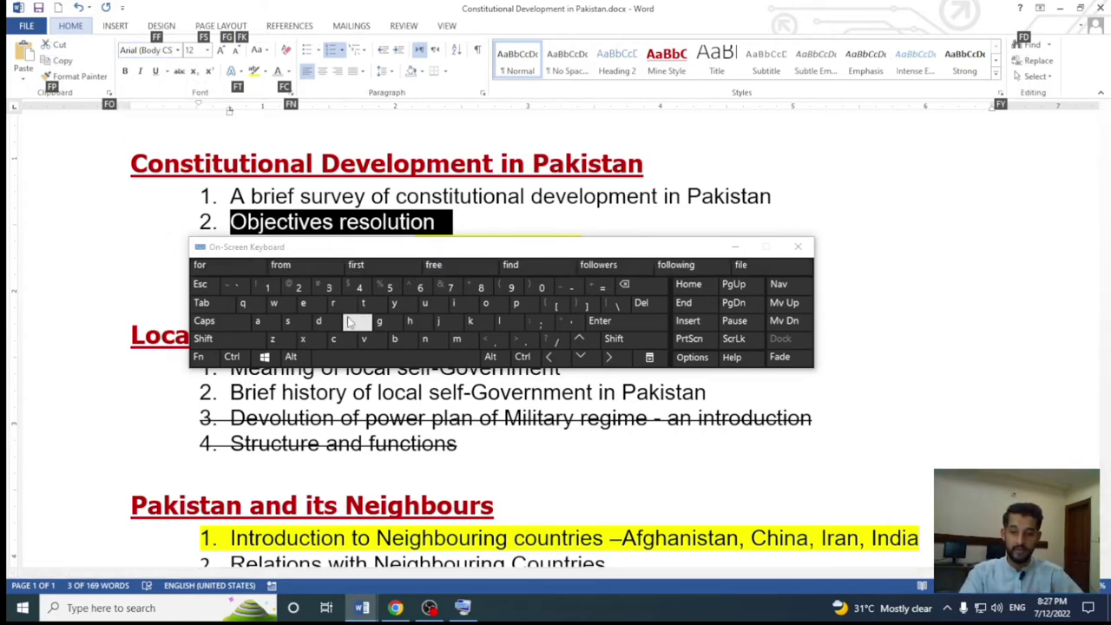
click(350, 321)
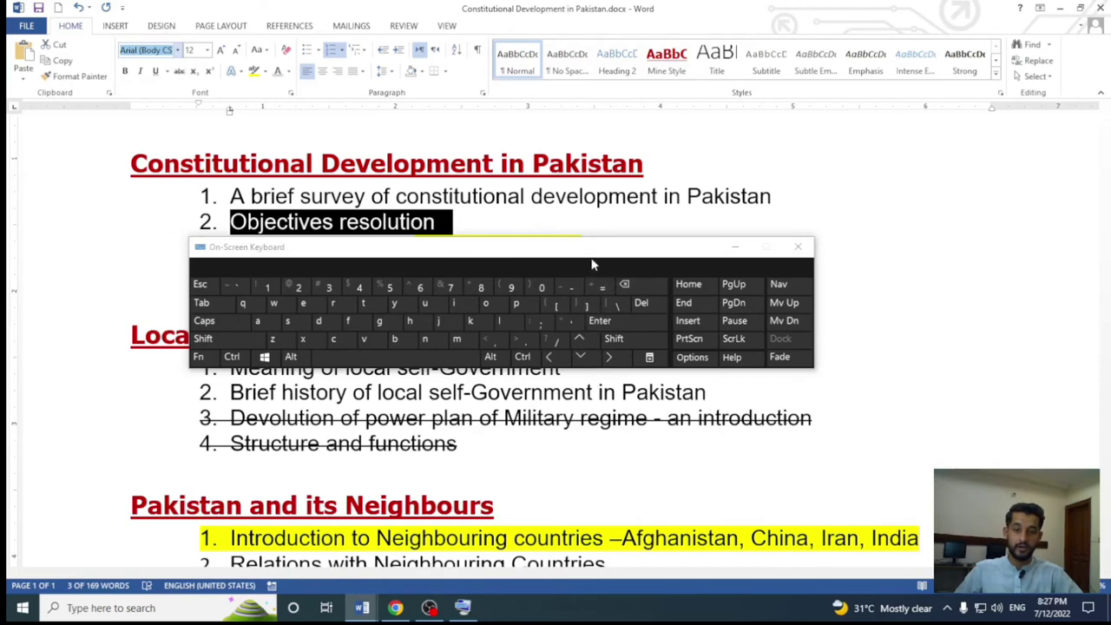
drag(589, 241, 589, 285)
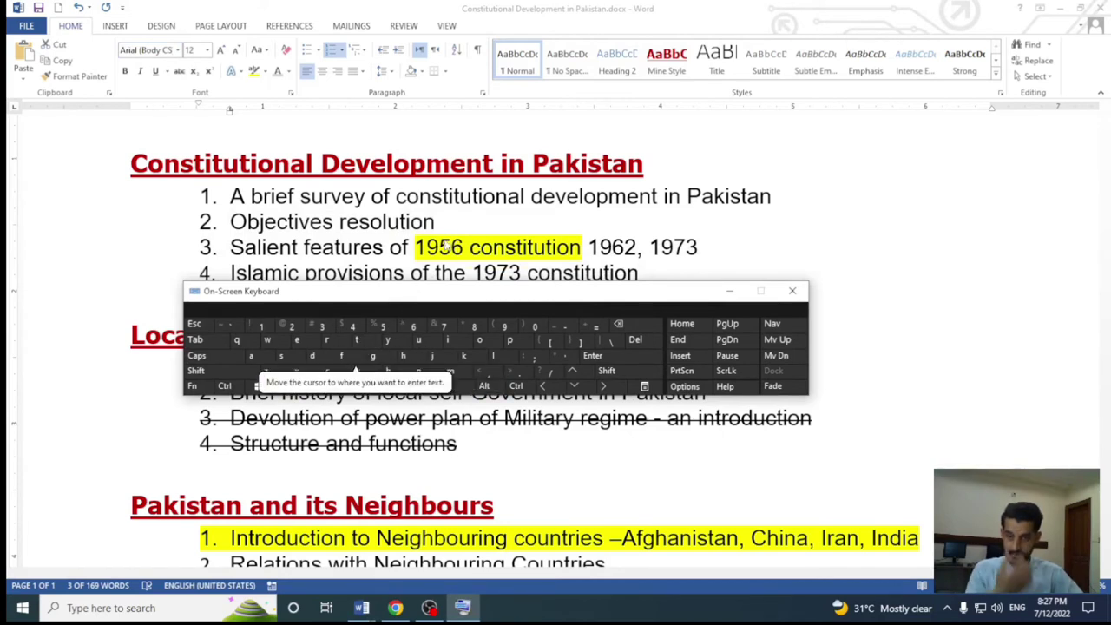
key(shift+Home)
click(283, 386)
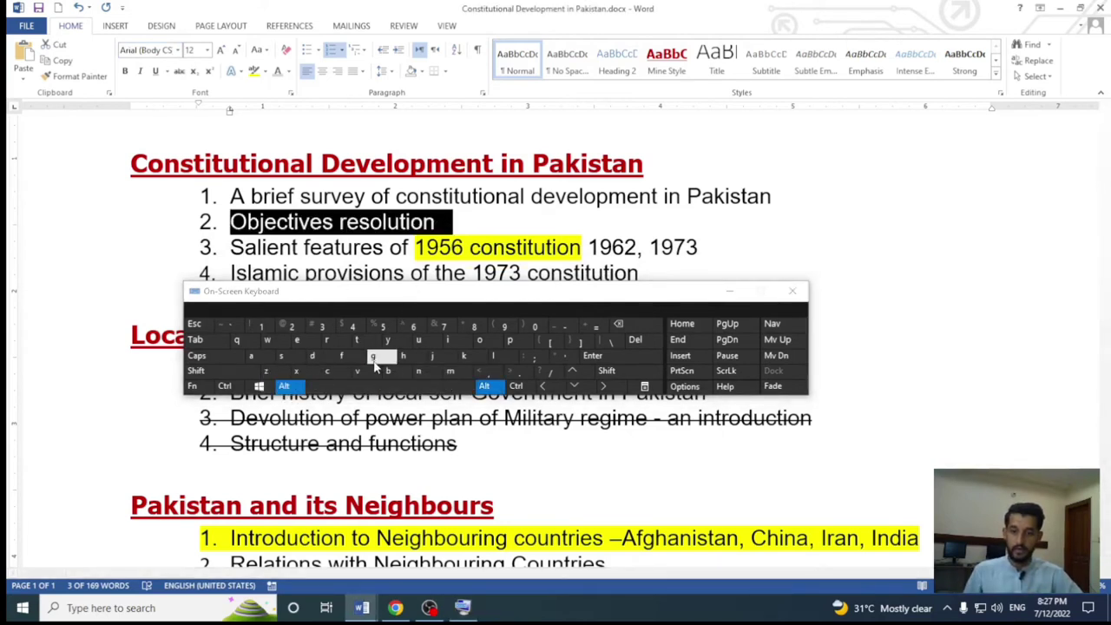
click(403, 356)
click(344, 355)
click(343, 356)
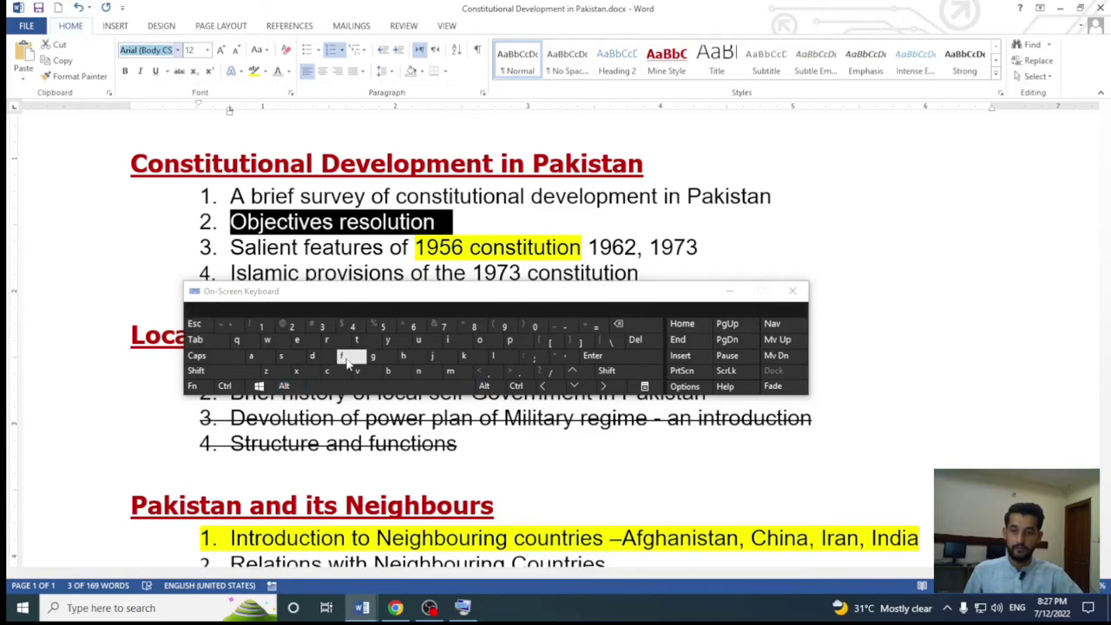
click(580, 387)
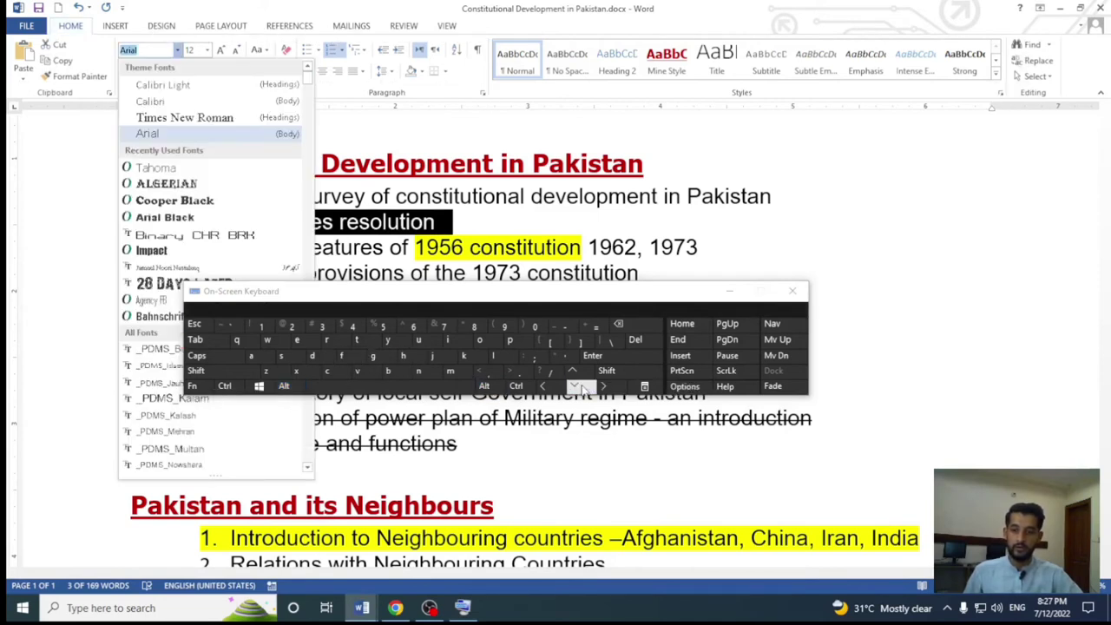
click(580, 387)
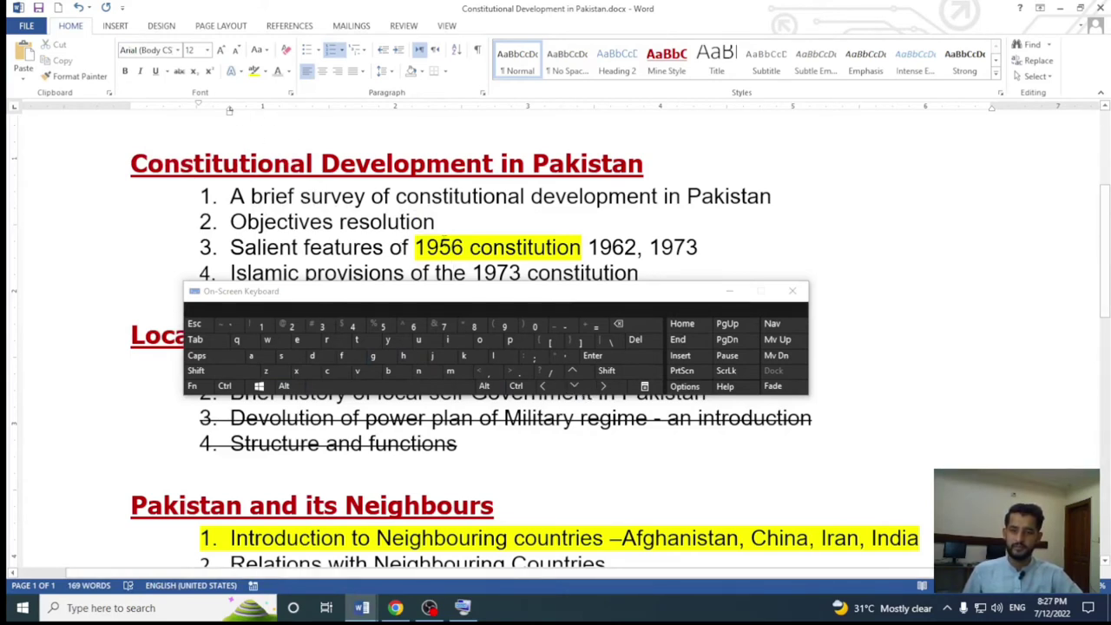
drag(450, 222, 231, 222)
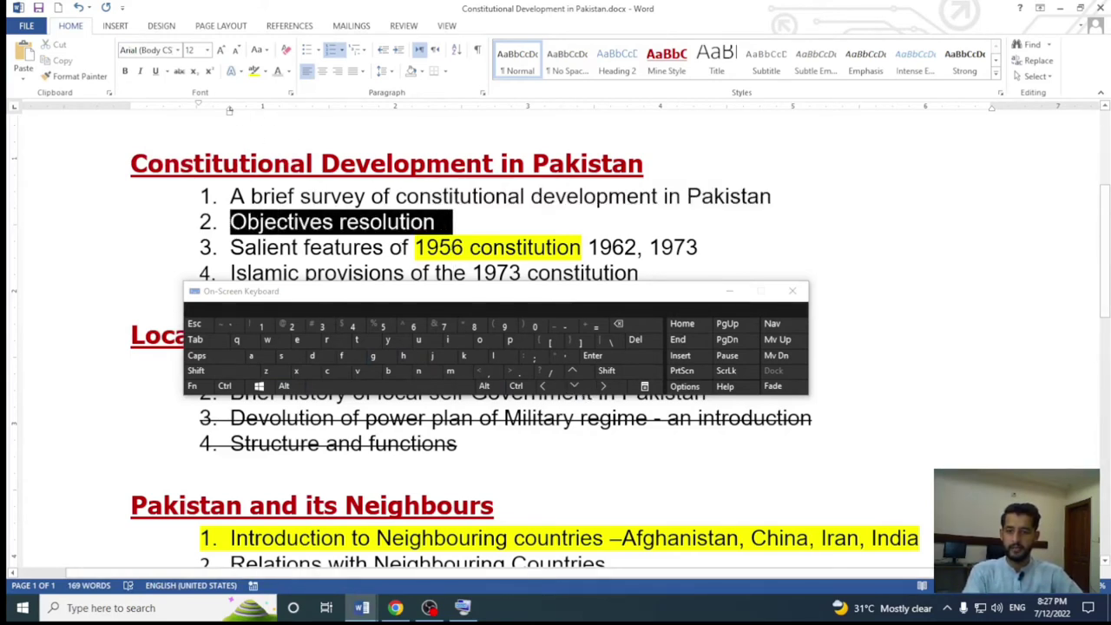
click(283, 385)
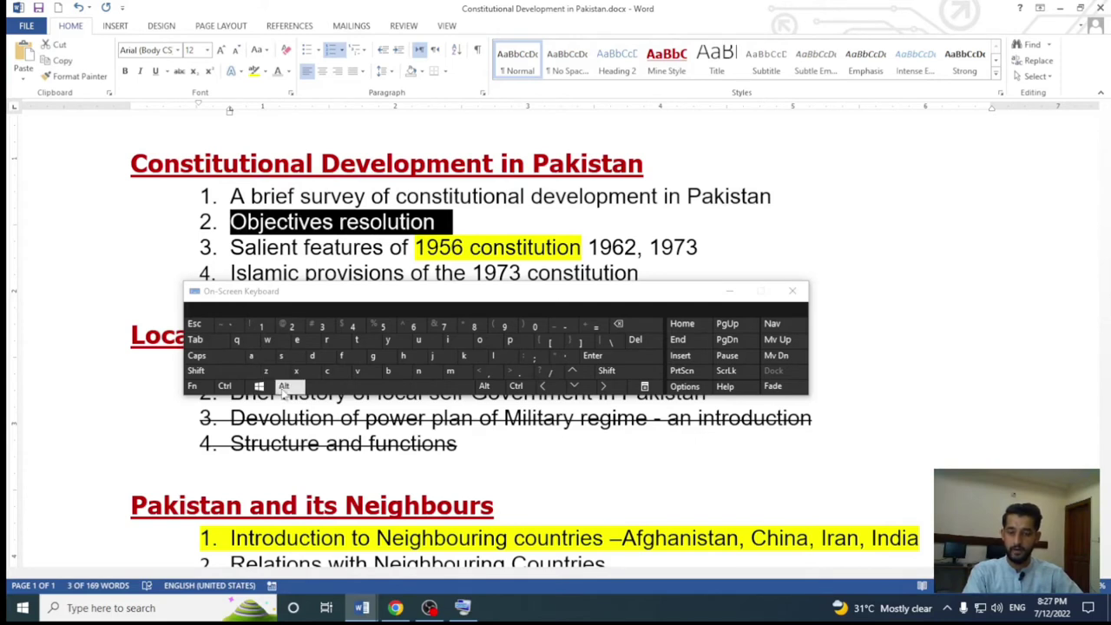
click(403, 355)
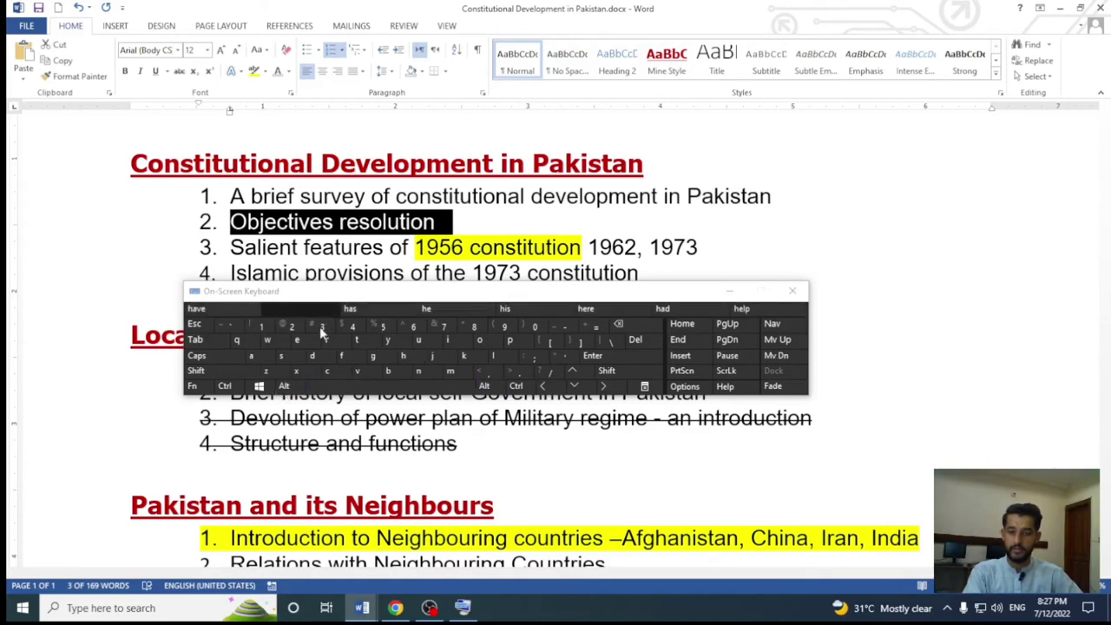
click(354, 361)
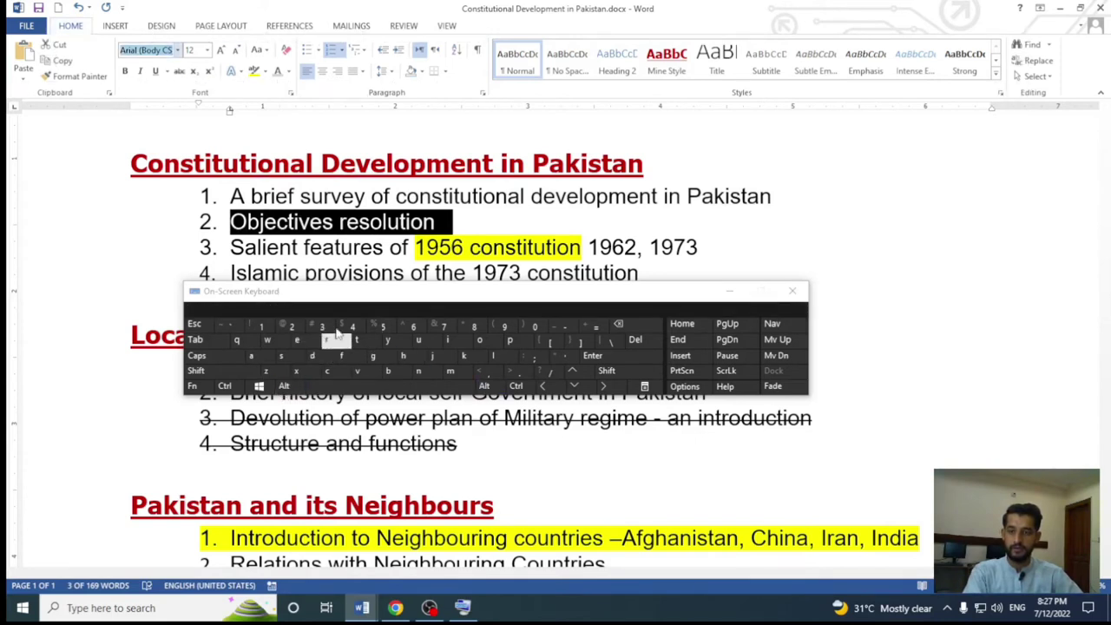
click(178, 50)
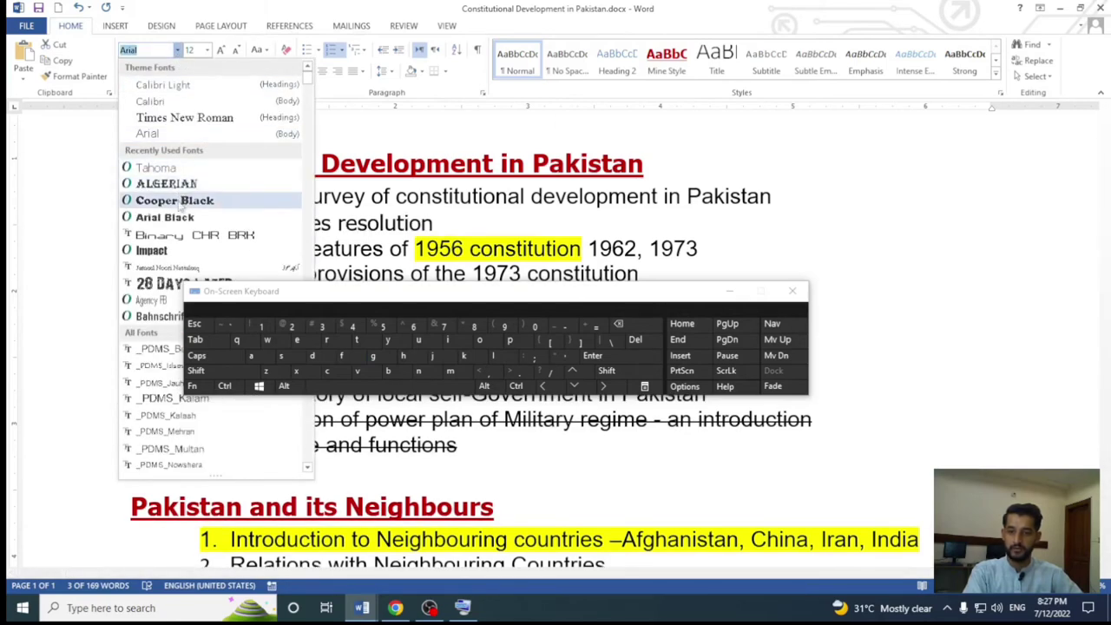
click(178, 200)
click(493, 246)
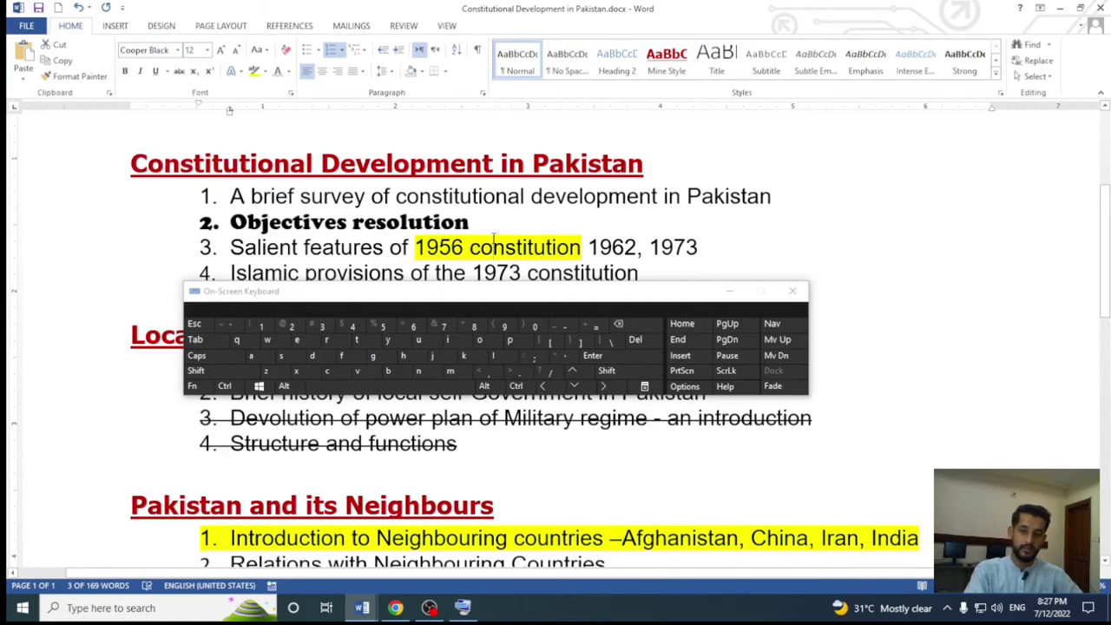
key(ctrl+z)
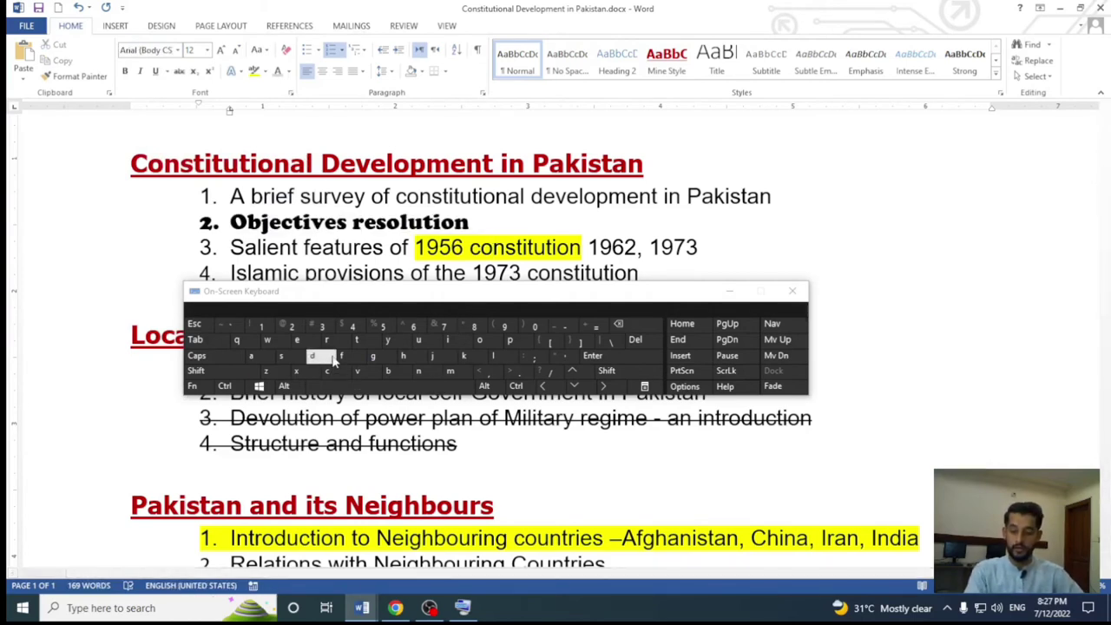
Step: Colour Objectives resolution orange using the Home font colour KeyTips on the On-Screen Keyboard
click(287, 386)
click(402, 355)
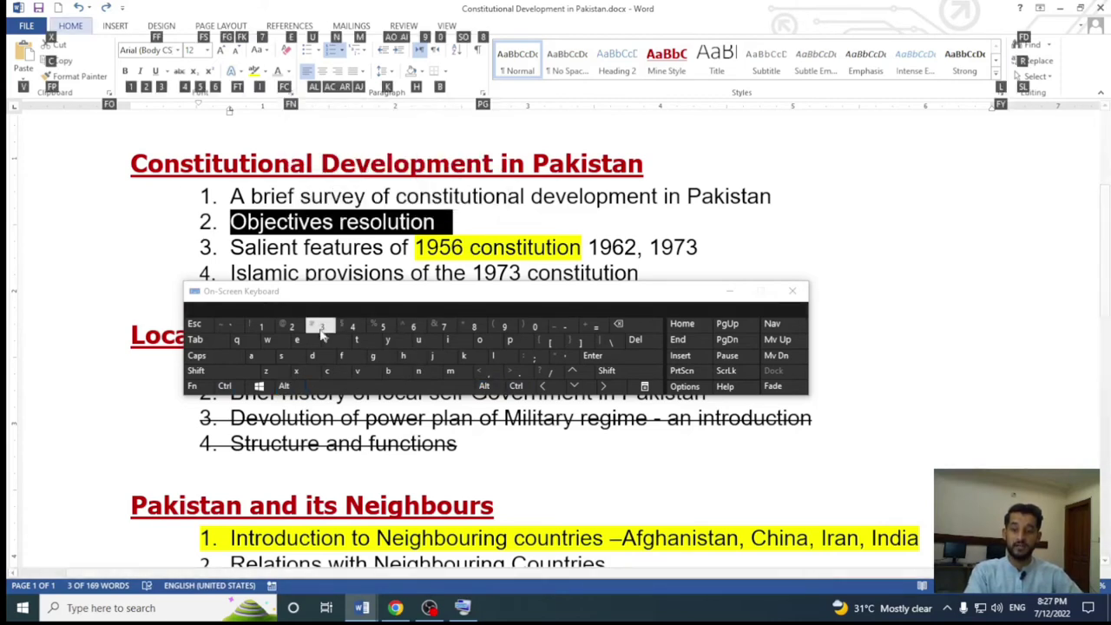
click(343, 358)
click(333, 372)
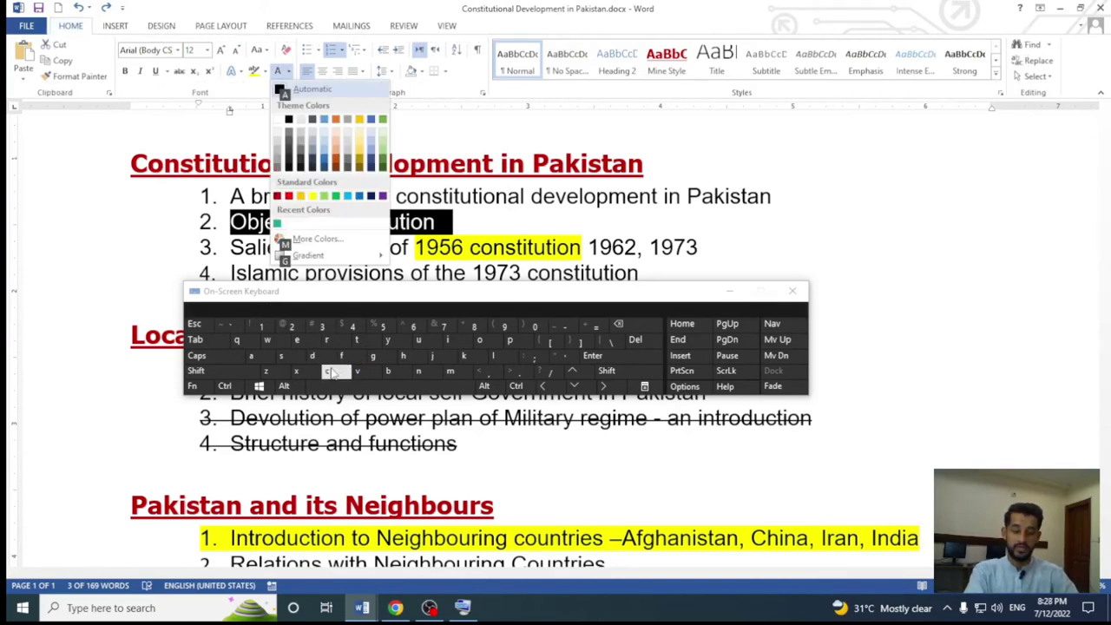
click(333, 372)
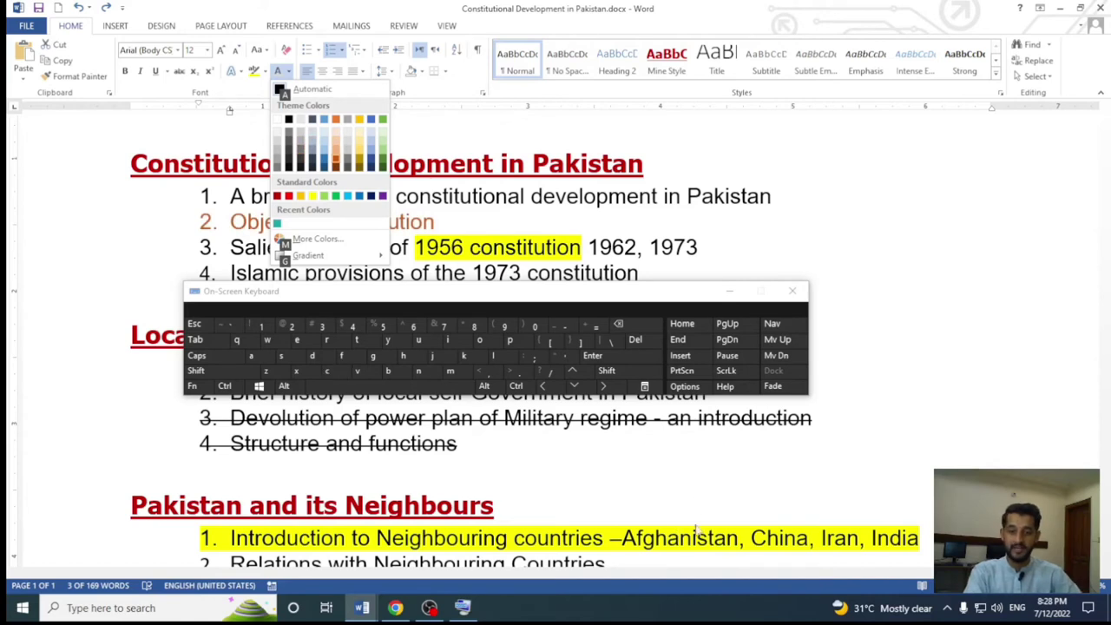
Step: Delete the accidental empty list item and reselect the Objectives resolution line
click(599, 360)
click(599, 360)
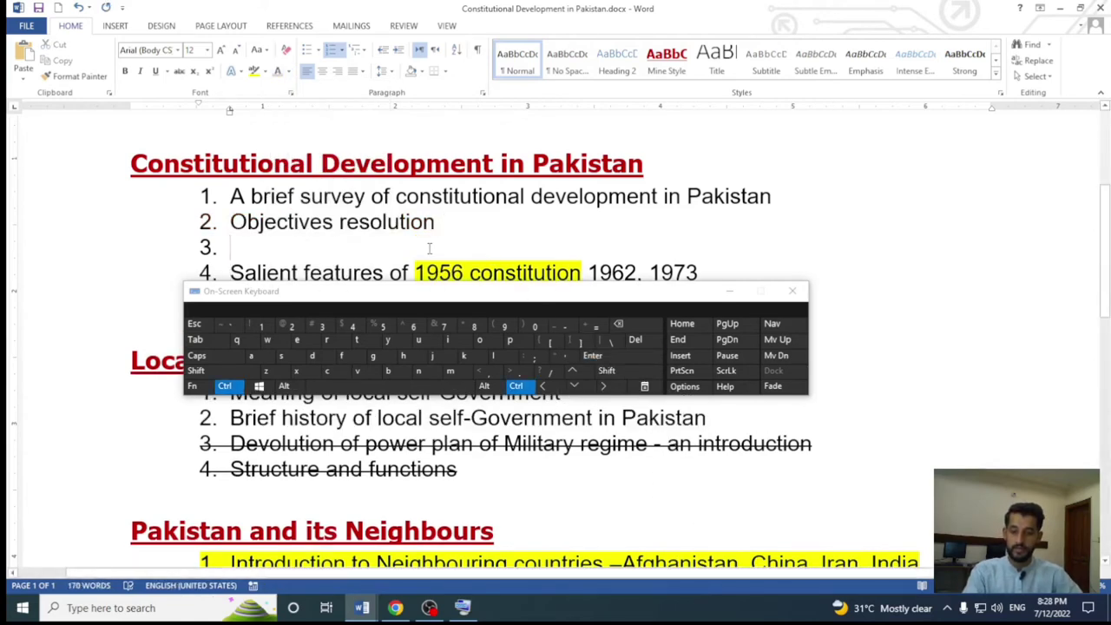
key(Delete)
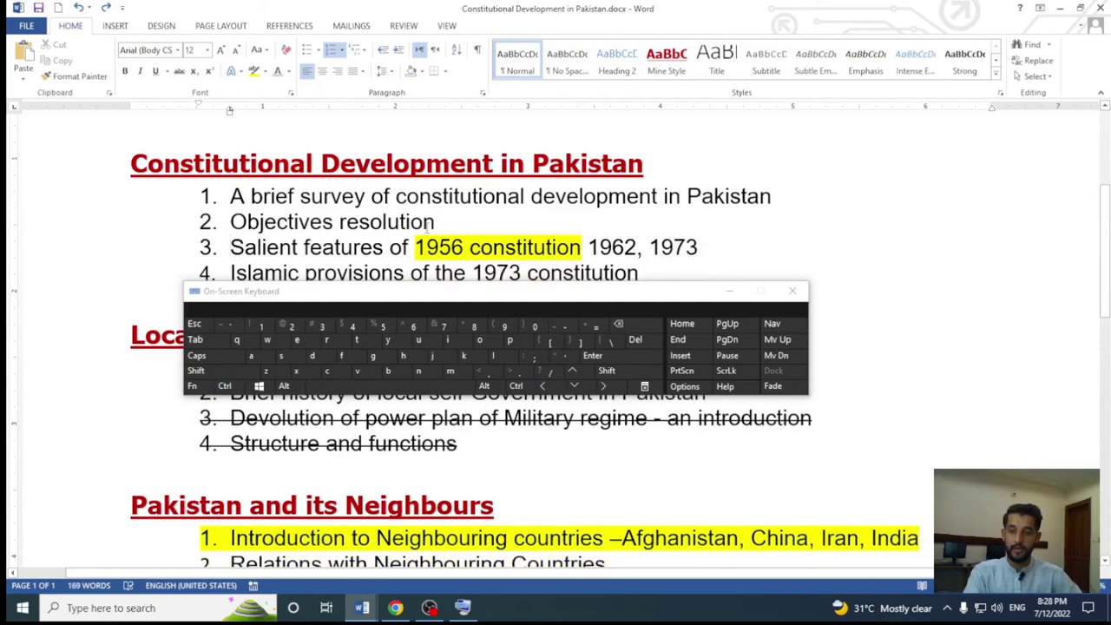
key(shift+Home)
Step: Reapply orange font colour to Objectives resolution with Alt, F, C and deselect it
key(alt)
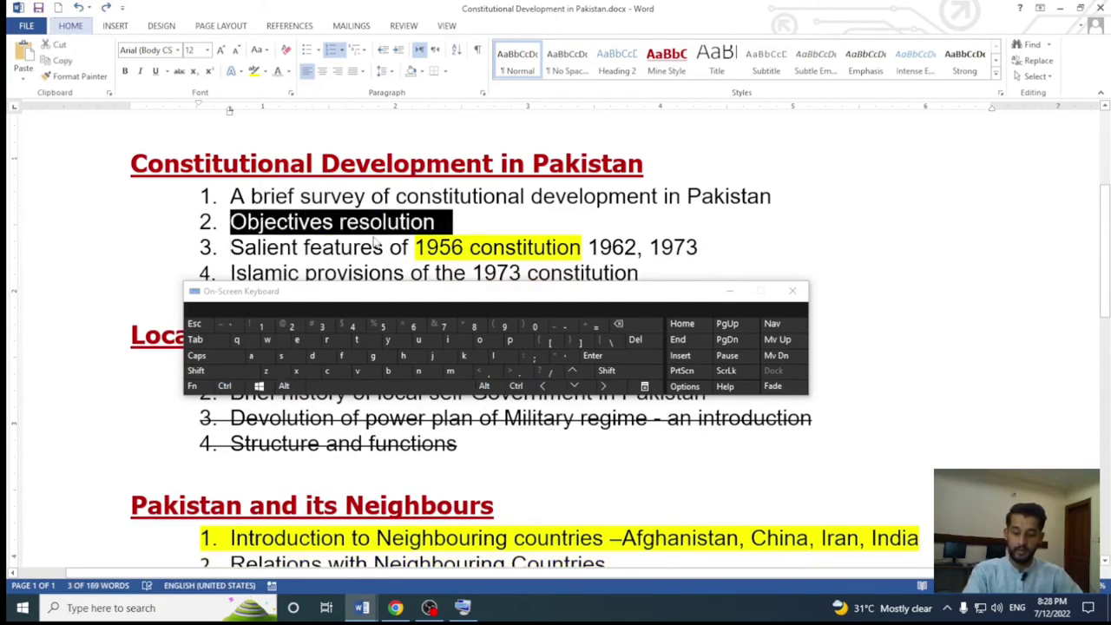
key(f)
key(c)
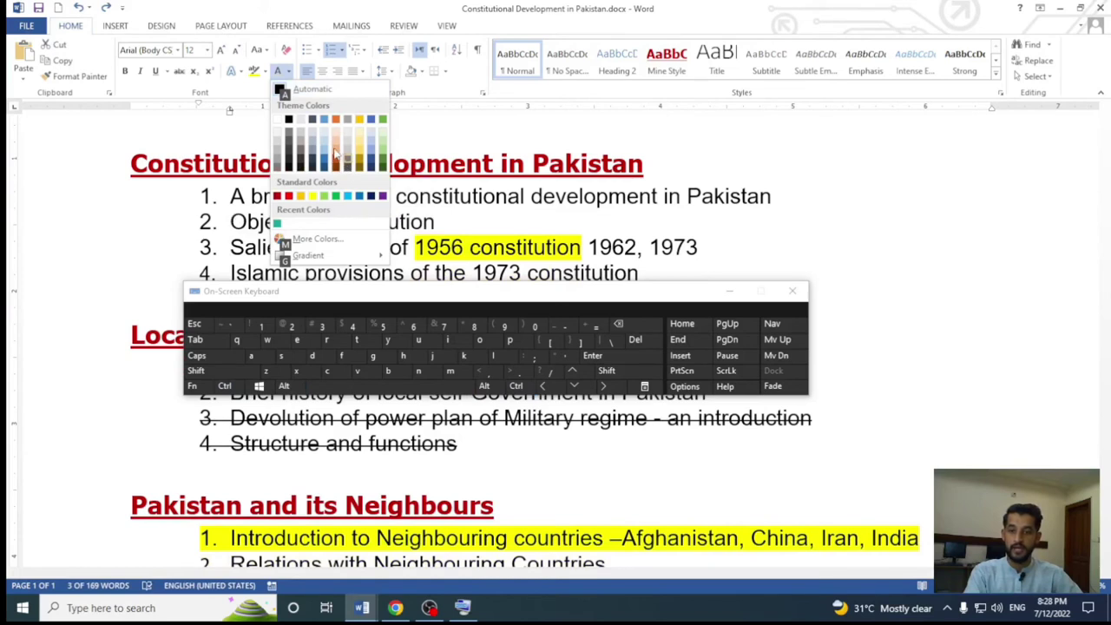
click(335, 154)
click(425, 200)
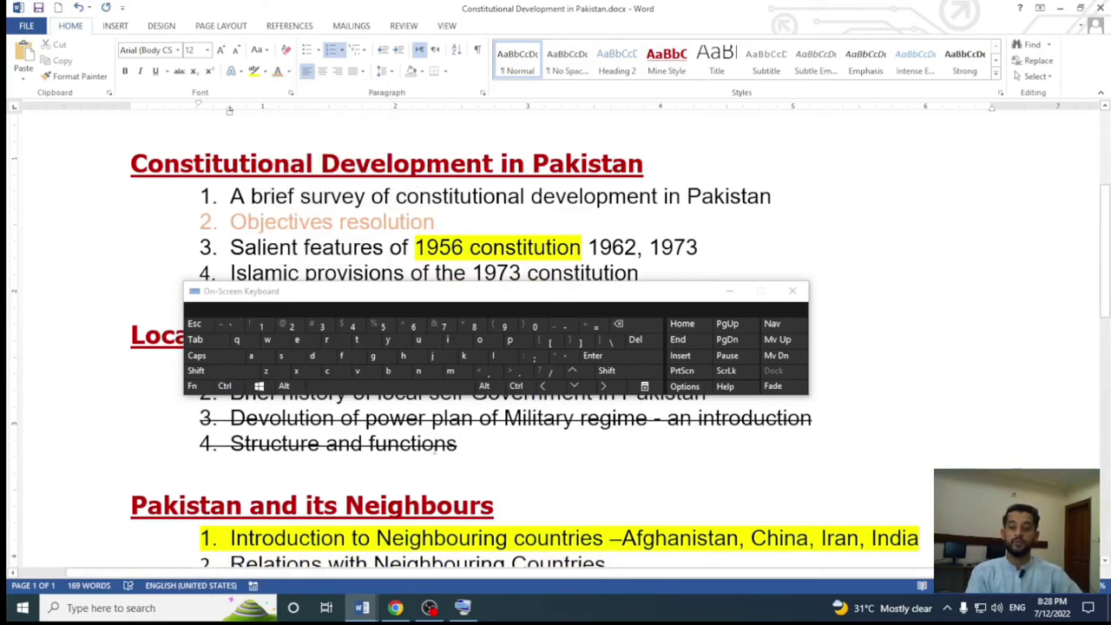
click(284, 386)
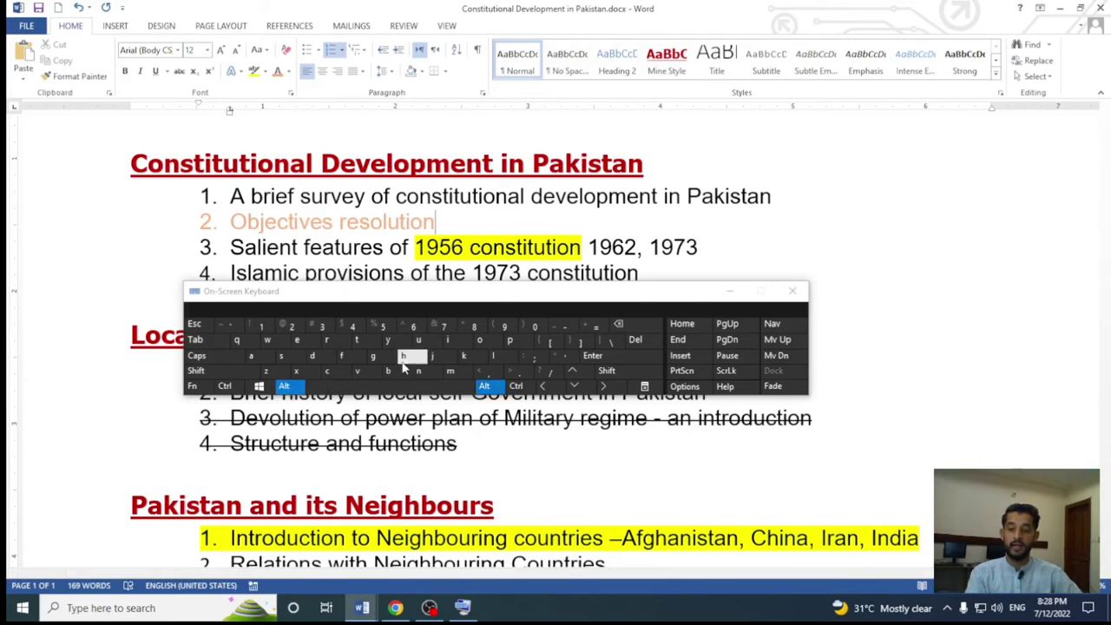
Step: Reselect the Objectives resolution line and press Alt, H on the On-Screen Keyboard for Home KeyTips
click(403, 356)
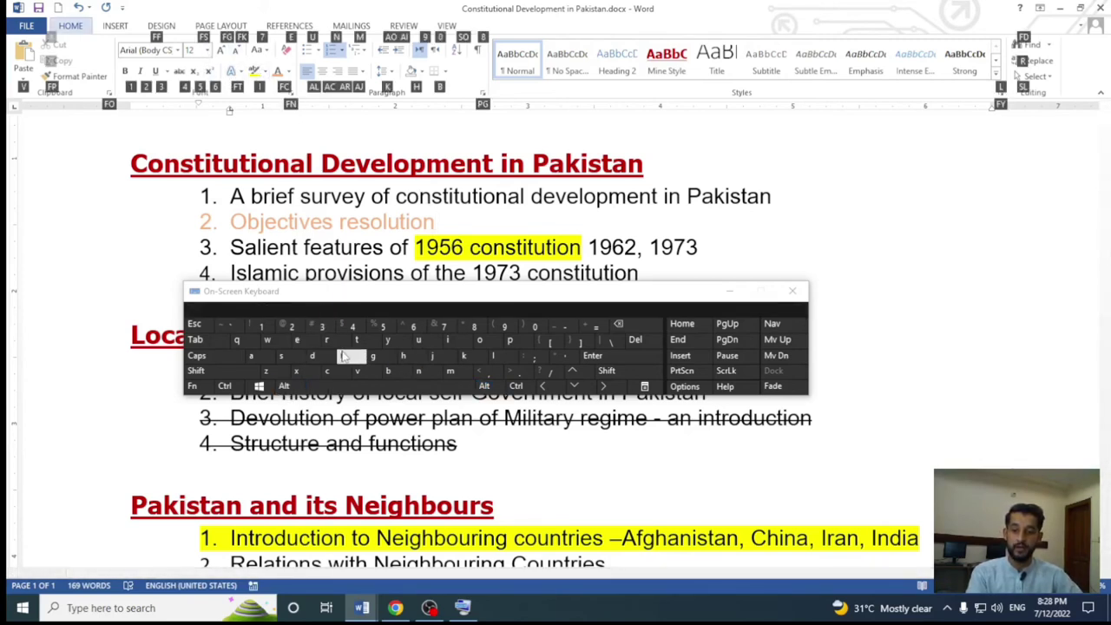
click(291, 362)
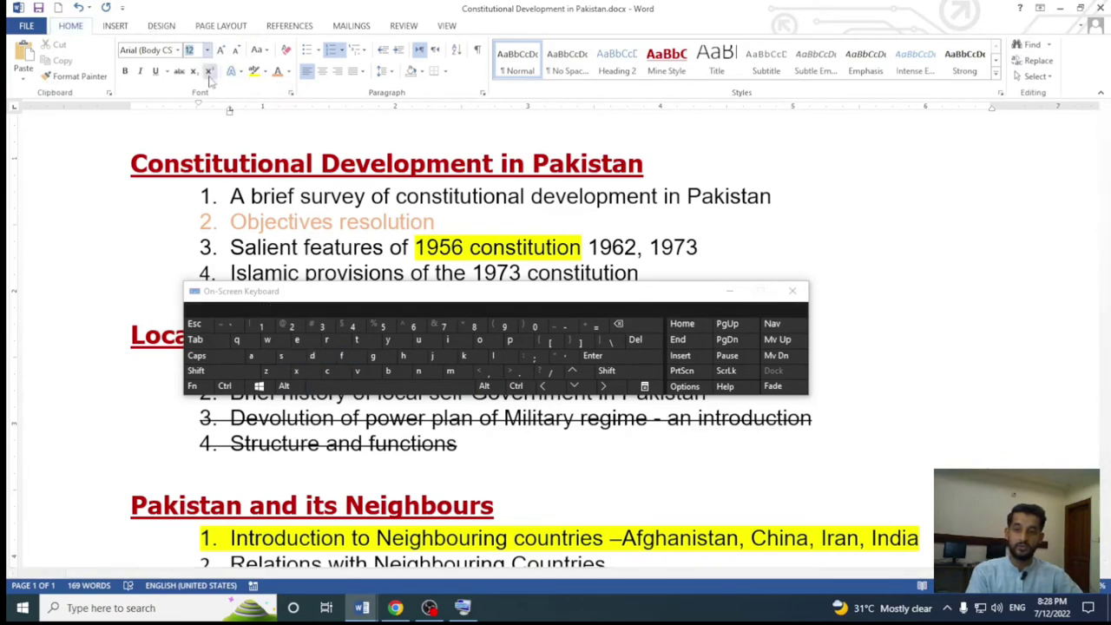
click(577, 388)
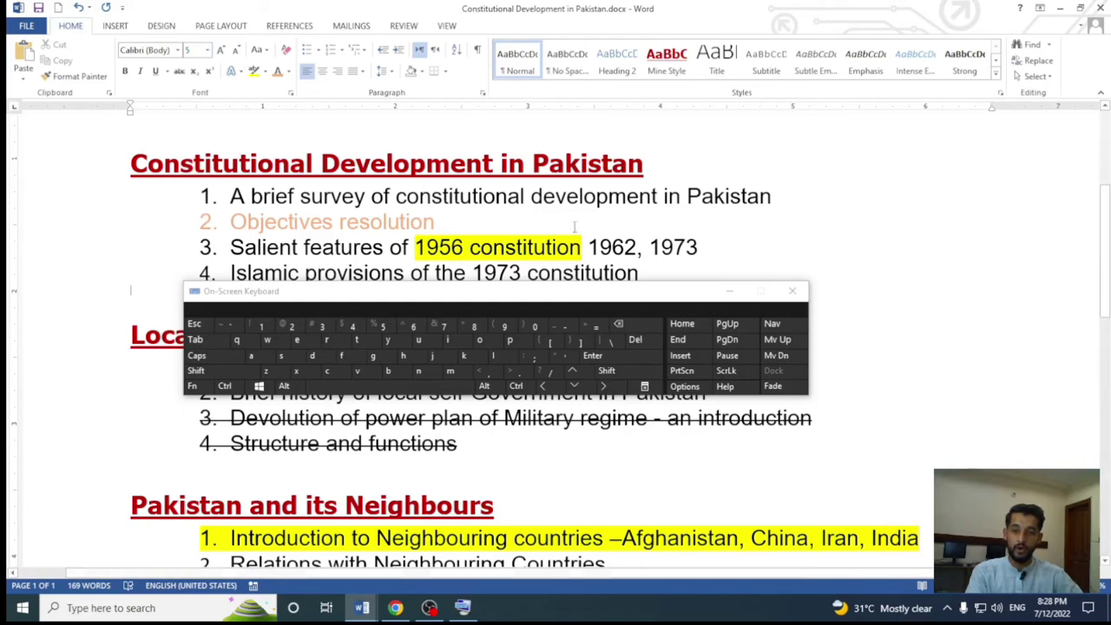
ctrl+click(564, 217)
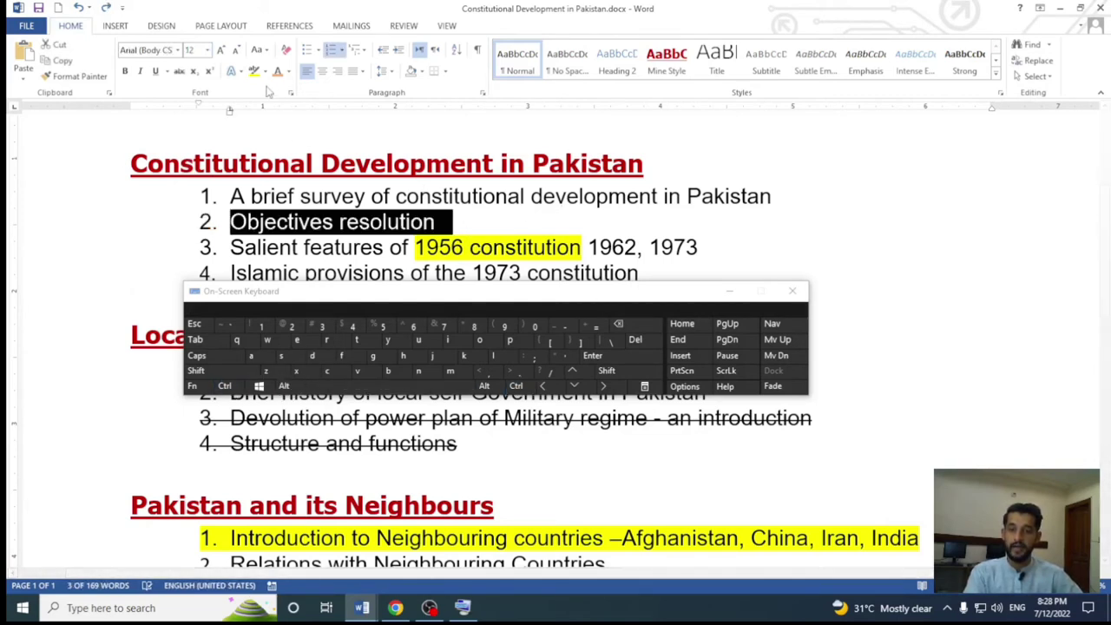
click(285, 386)
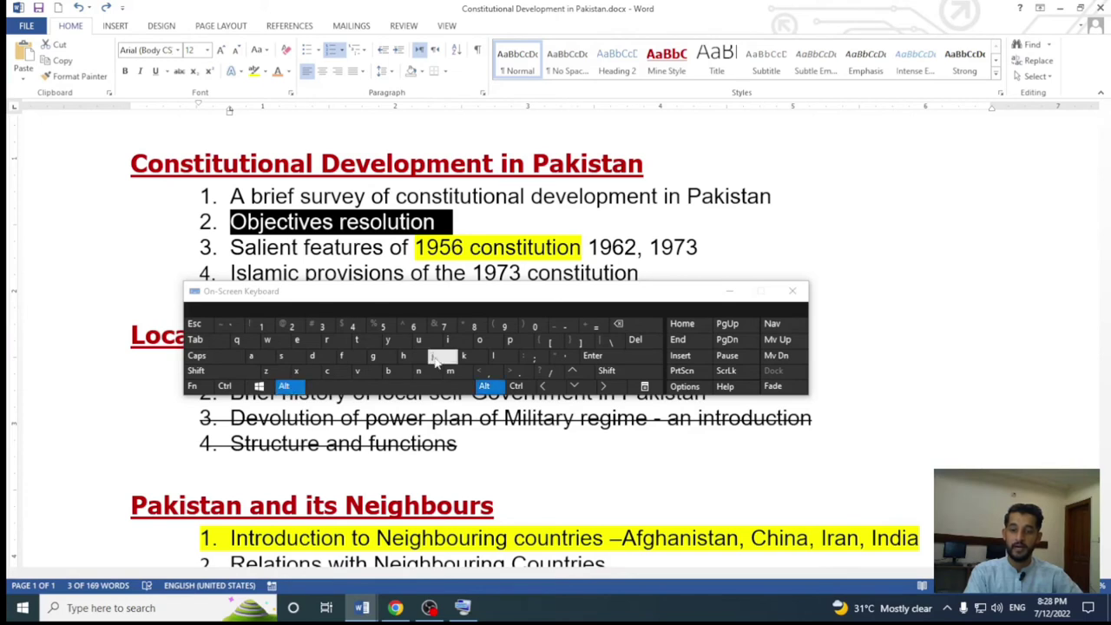
click(403, 356)
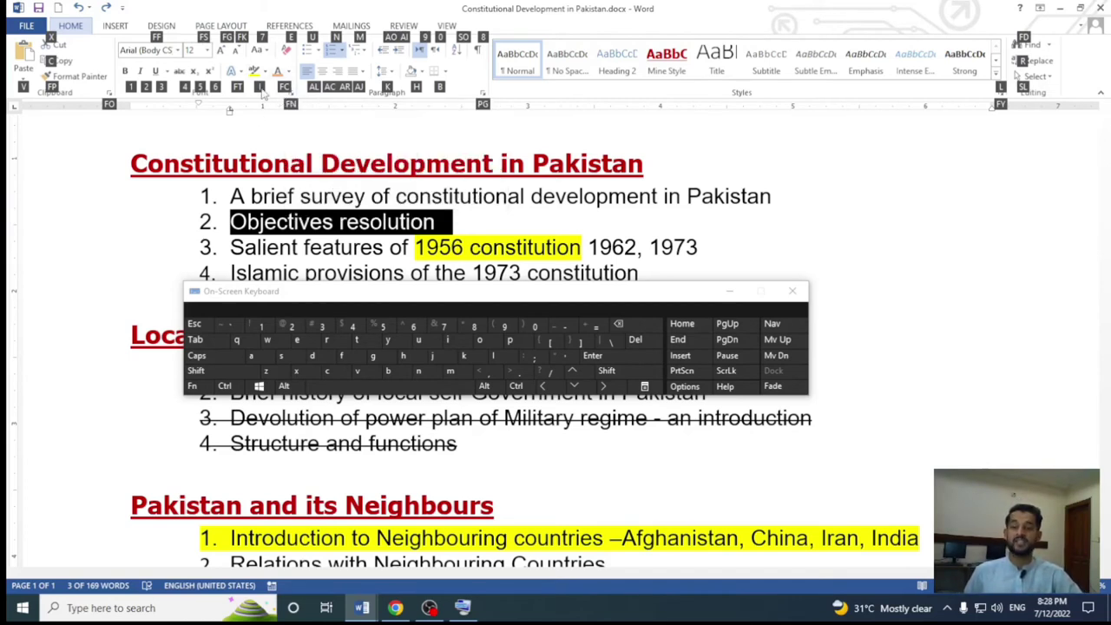
Step: Apply a gold text effect to Objectives resolution, then undo it with Ctrl+Z
click(341, 356)
click(356, 339)
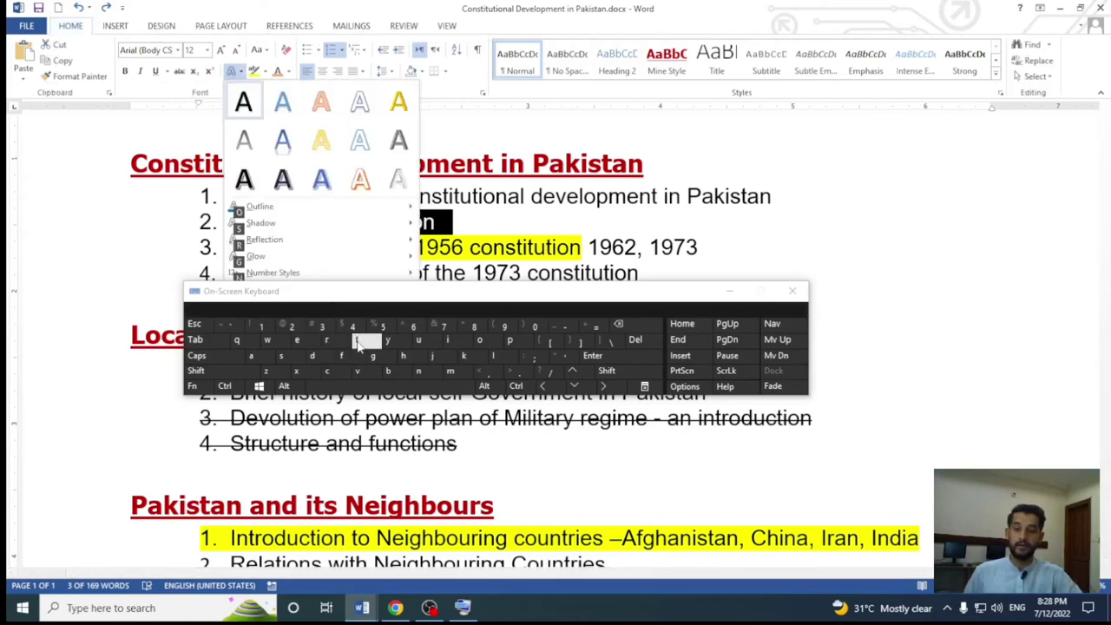
click(321, 143)
click(476, 221)
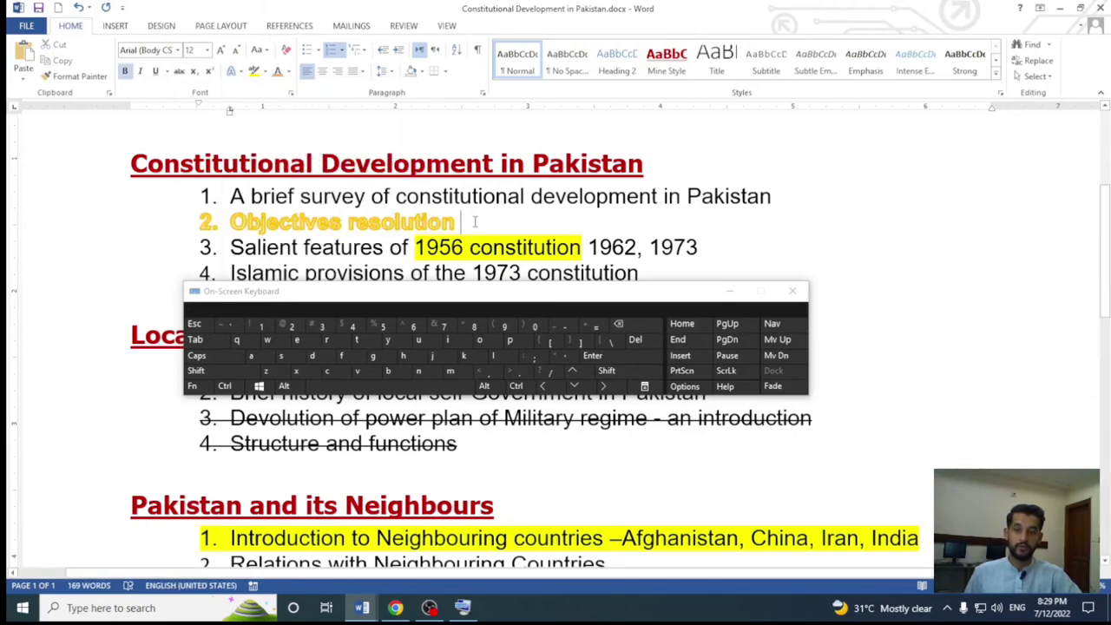
key(ctrl+z)
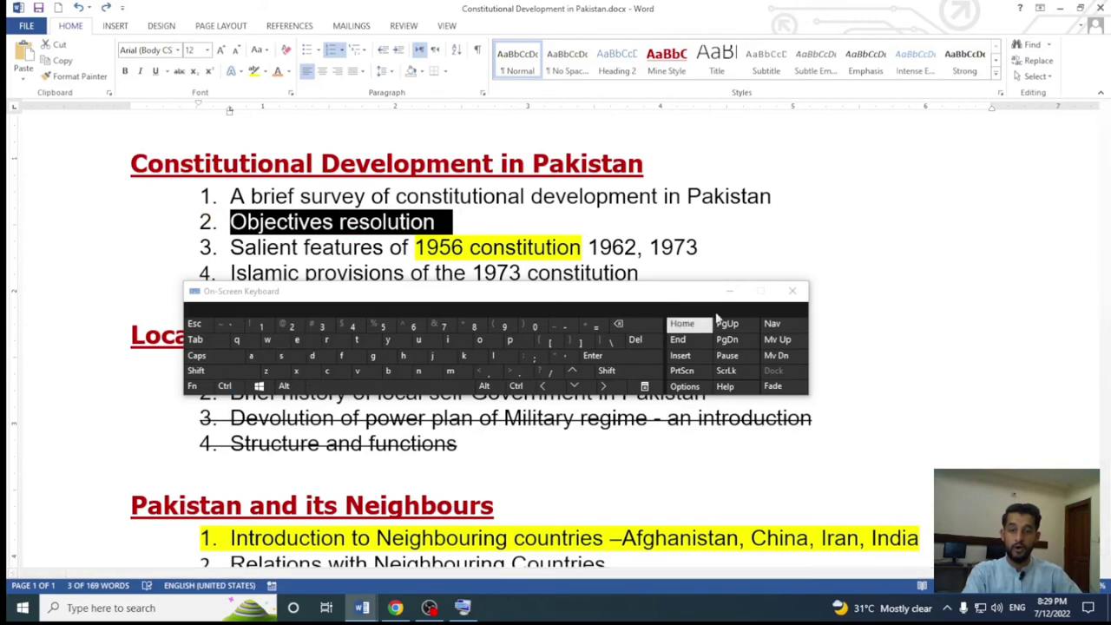
Step: Minimise the On-Screen Keyboard and click into the Local Government heading
click(284, 386)
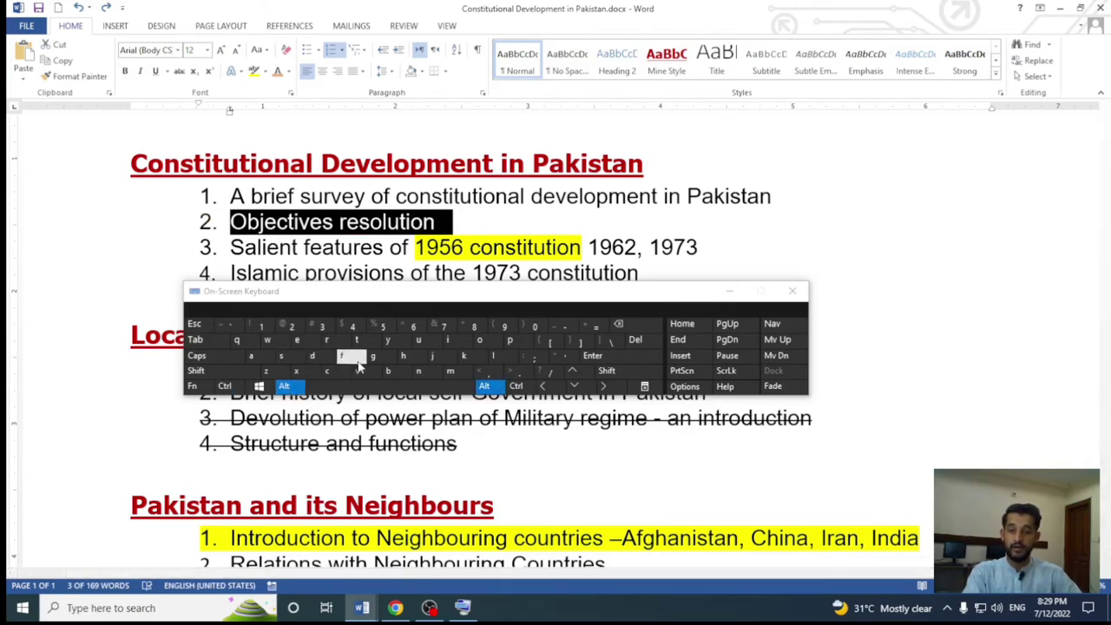
click(284, 385)
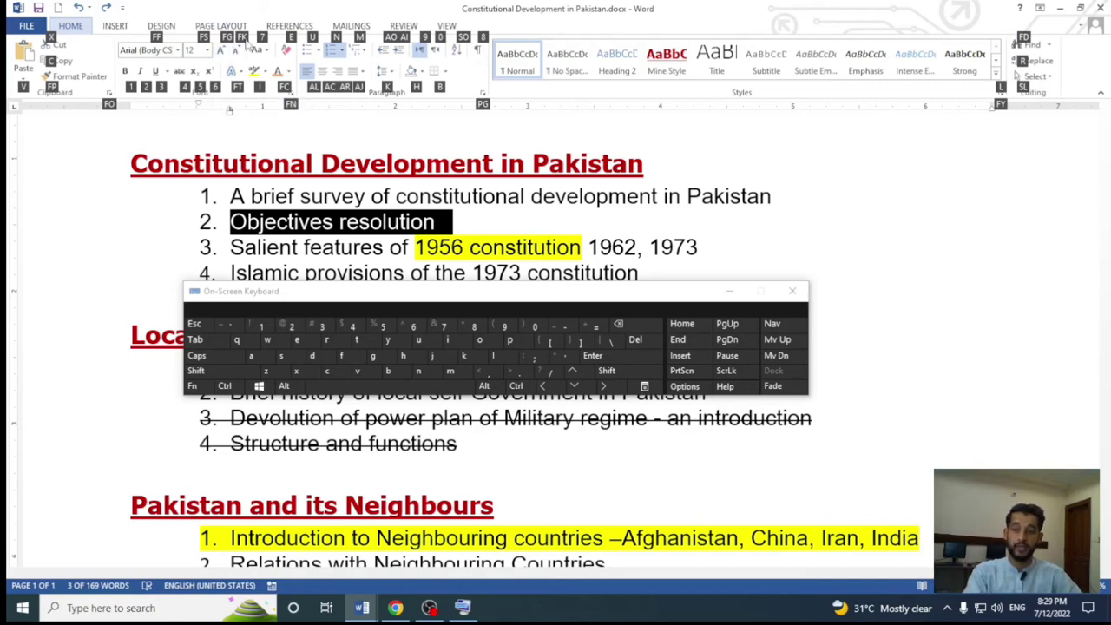
click(730, 293)
click(375, 335)
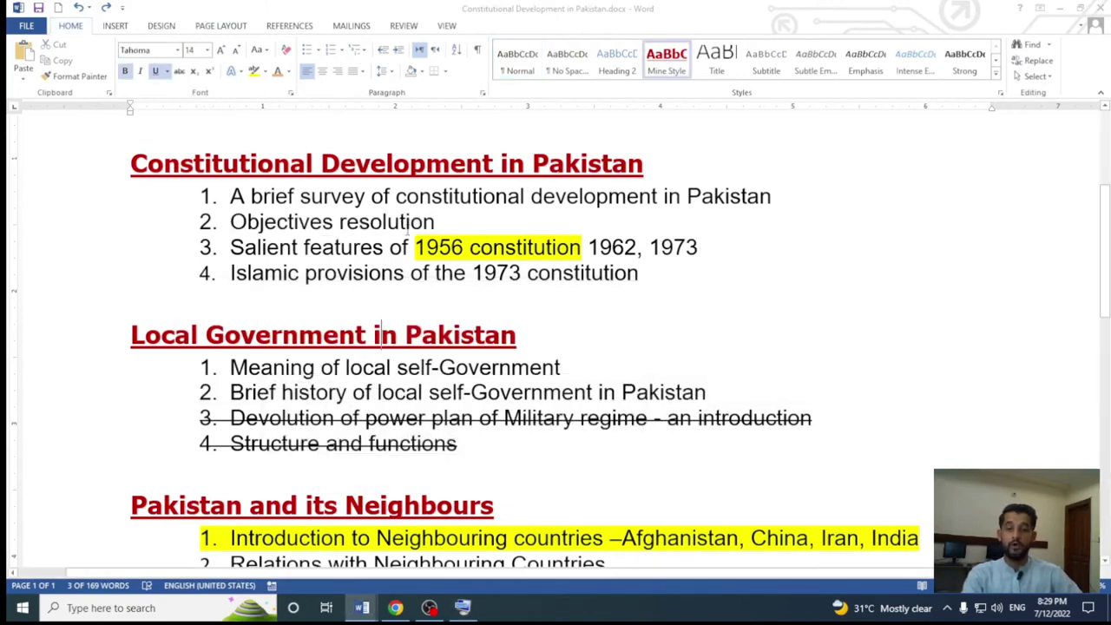
ctrl+scroll(407, 227, up, 2)
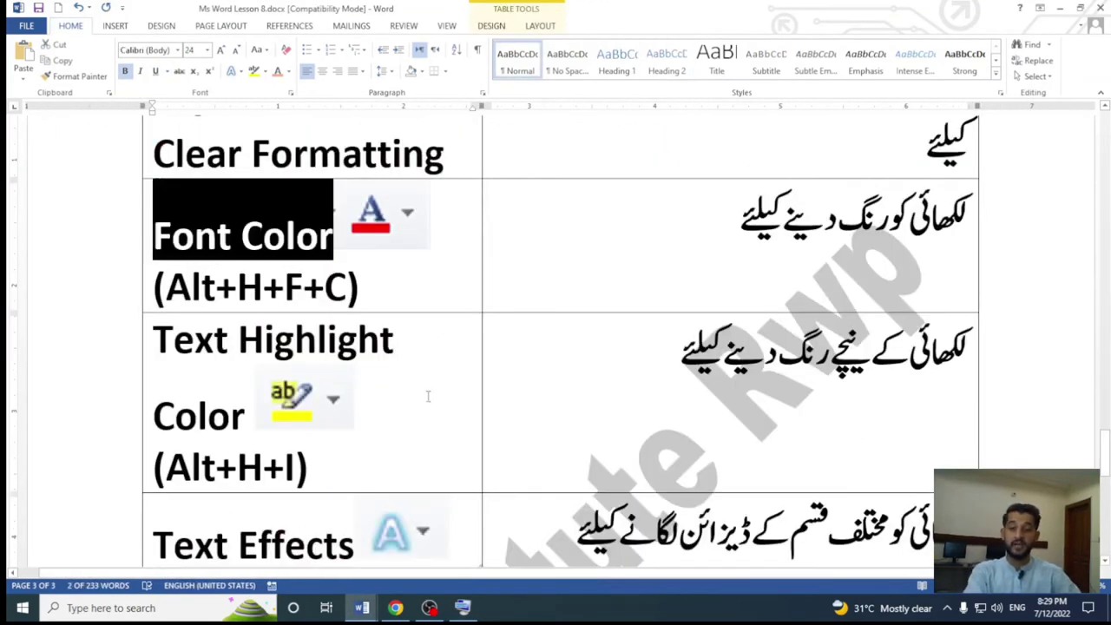
ctrl+scroll(427, 397, down, 2)
scroll(427, 397, up, 2)
scroll(427, 397, up, 4)
ctrl+scroll(426, 397, up, 2)
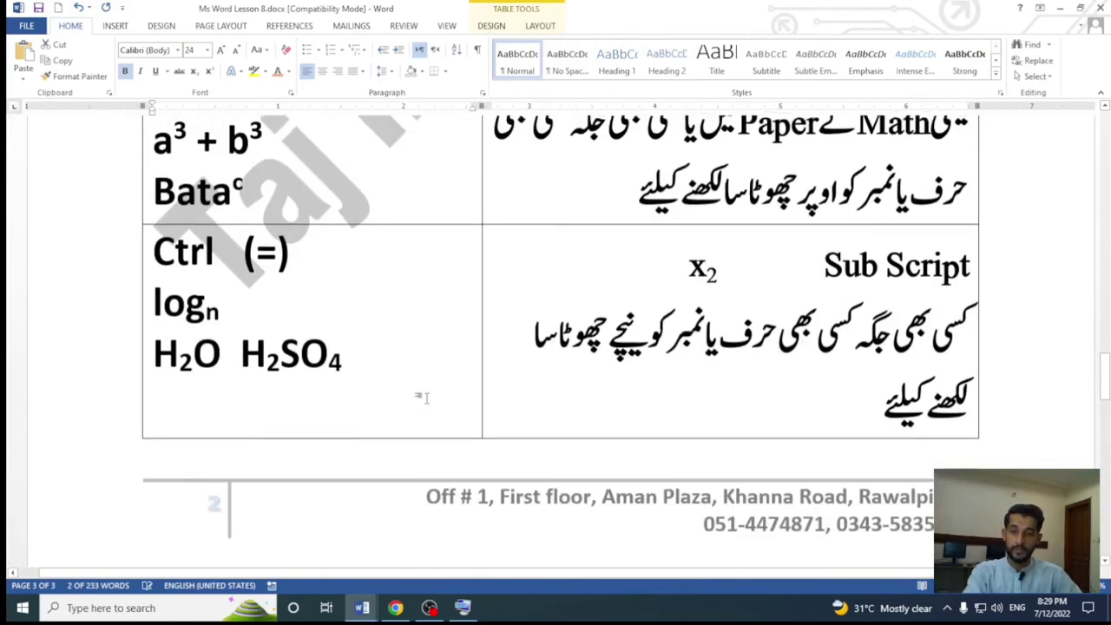
scroll(425, 397, up, 4)
scroll(367, 367, up, 1)
scroll(356, 339, up, 1)
scroll(344, 306, up, 2)
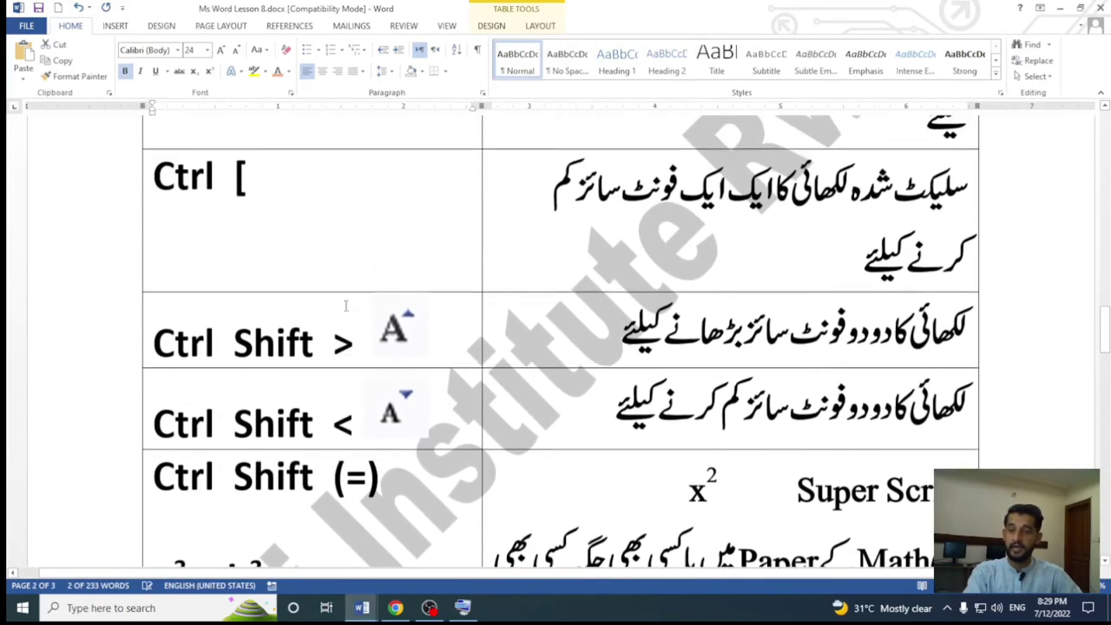
scroll(340, 280, up, 1)
scroll(340, 286, up, 3)
scroll(340, 285, up, 1)
click(253, 232)
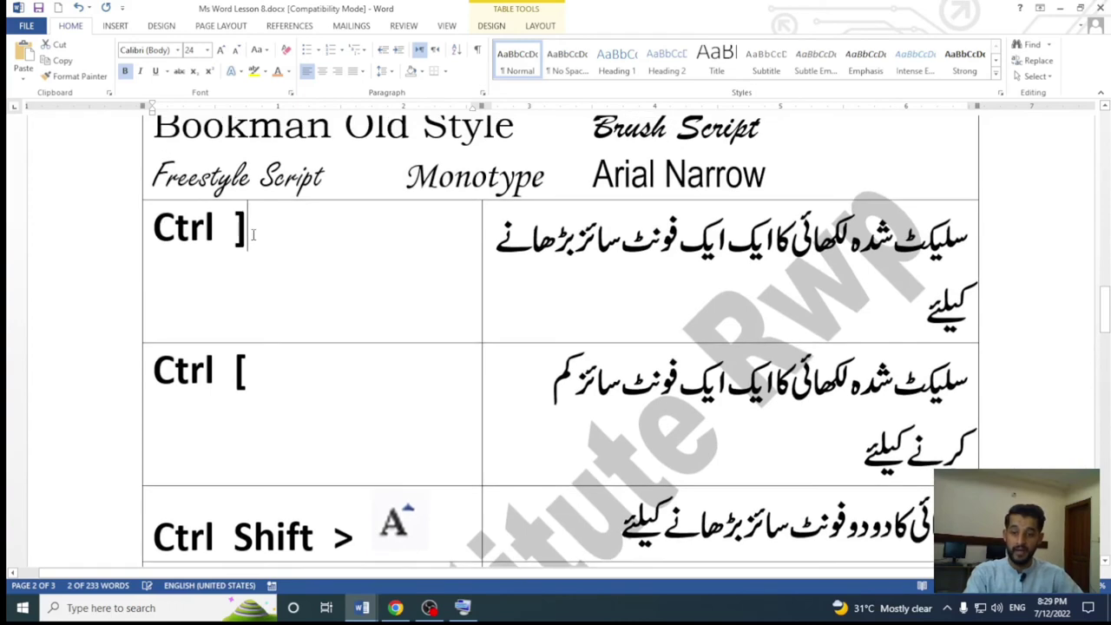
key(shift+Home)
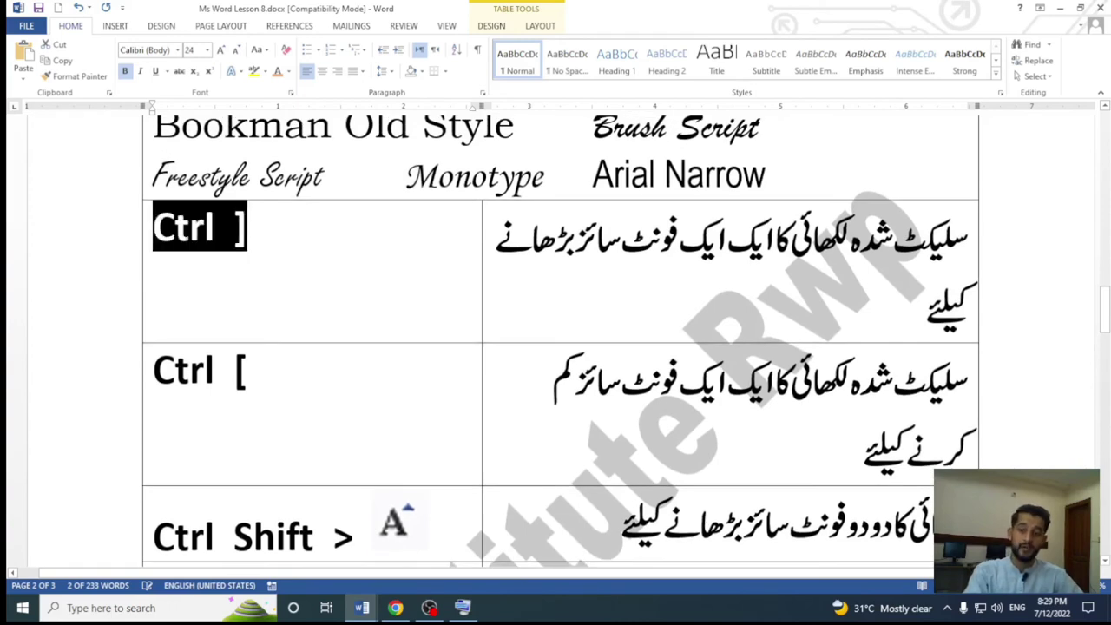
drag(257, 397, 177, 397)
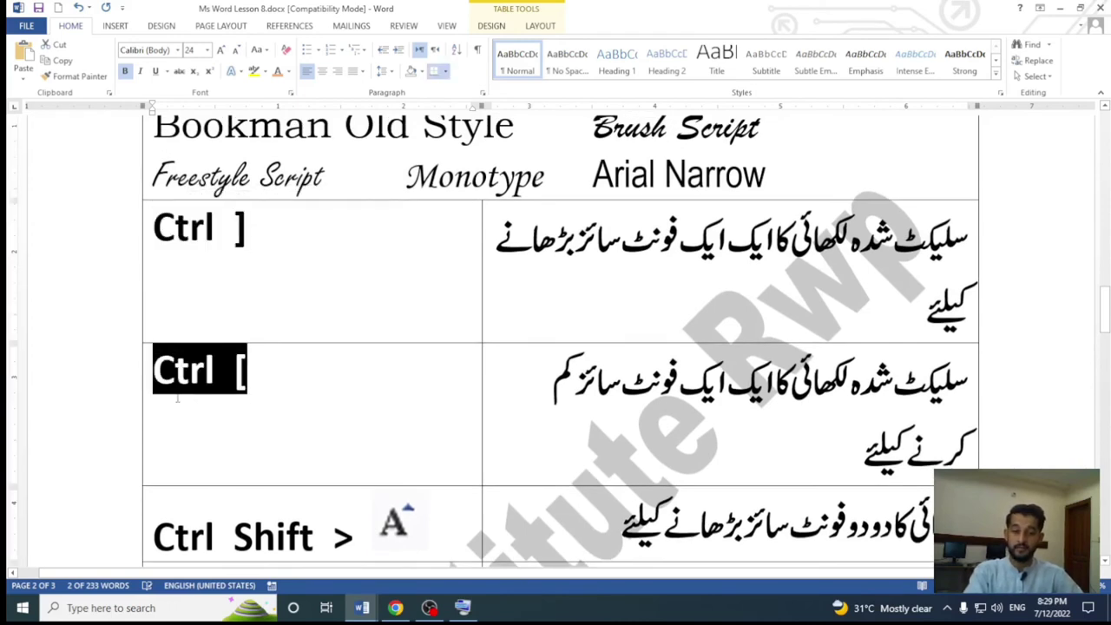
scroll(178, 397, down, 3)
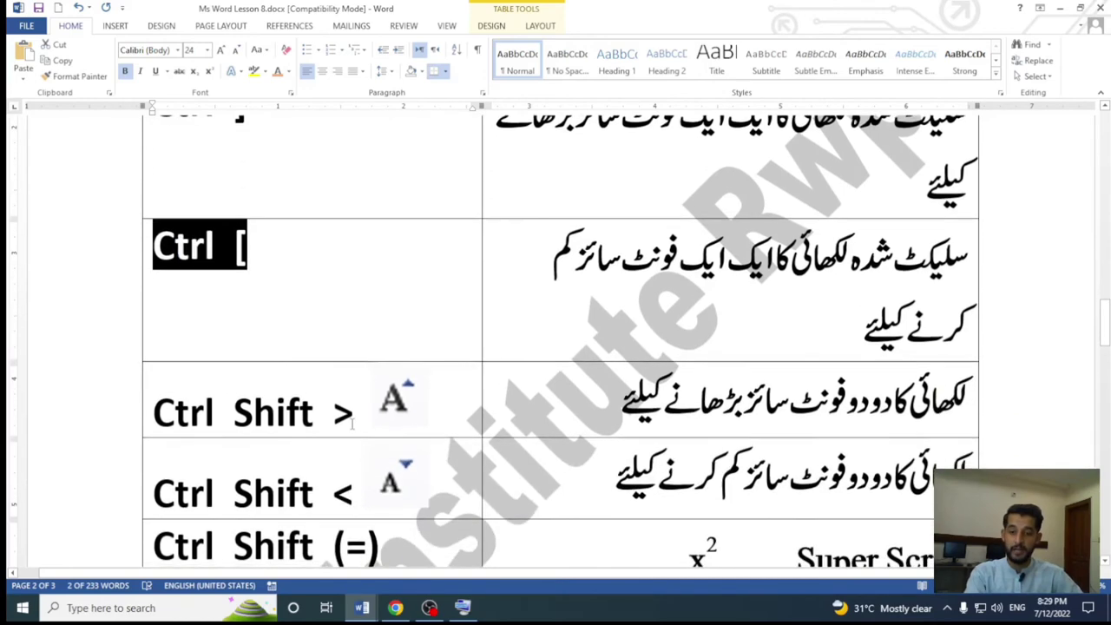
drag(373, 415, 155, 415)
scroll(174, 415, down, 2)
scroll(173, 414, down, 3)
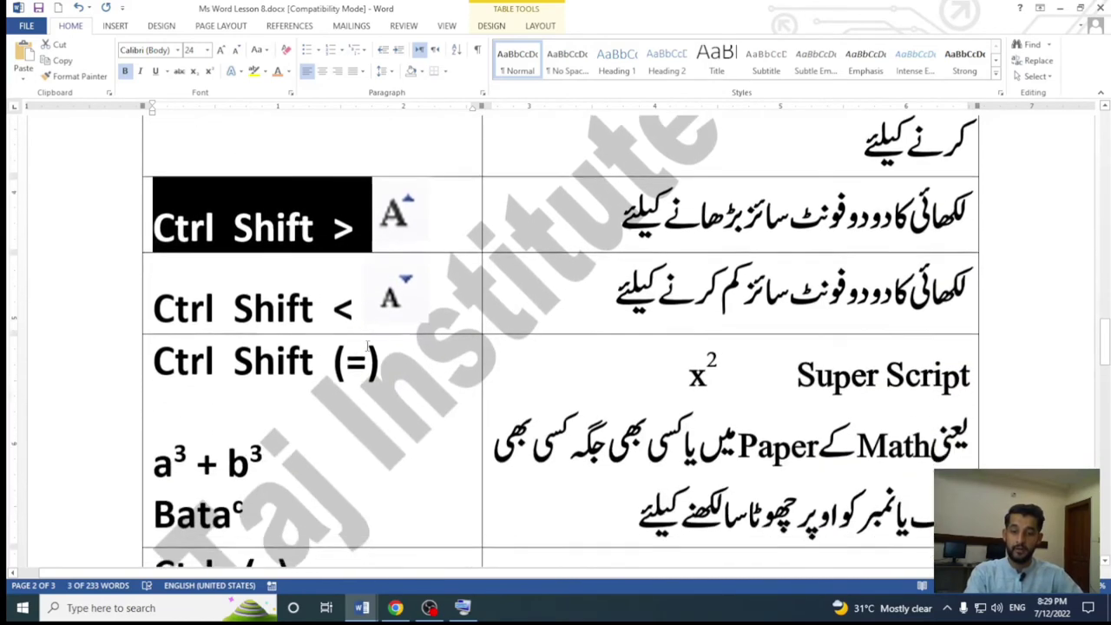
click(347, 311)
drag(329, 317, 153, 311)
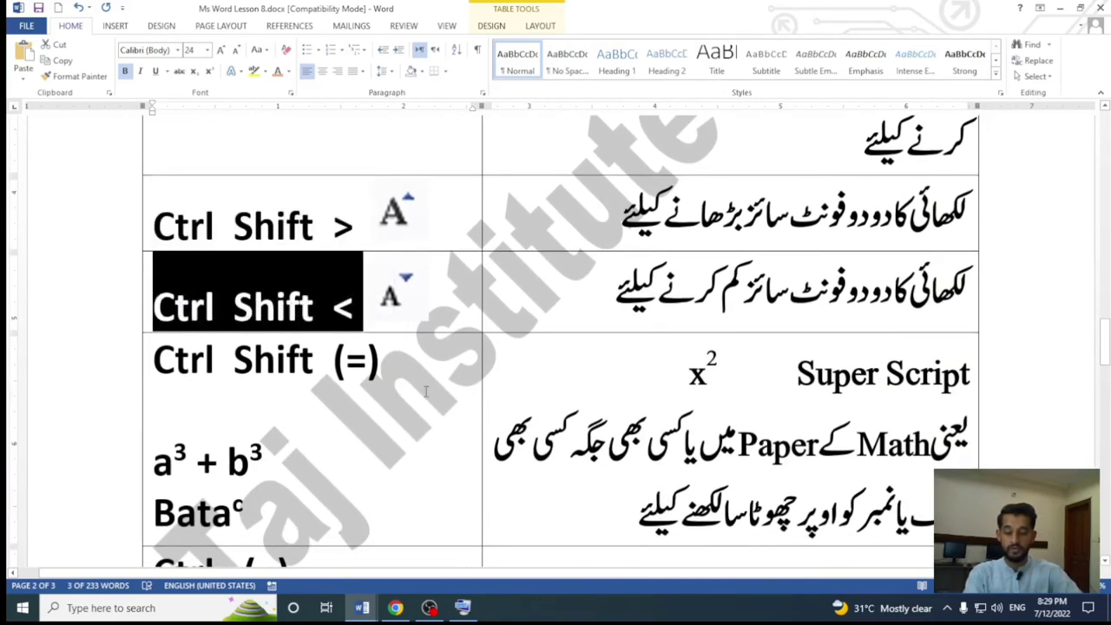
drag(417, 392, 438, 392)
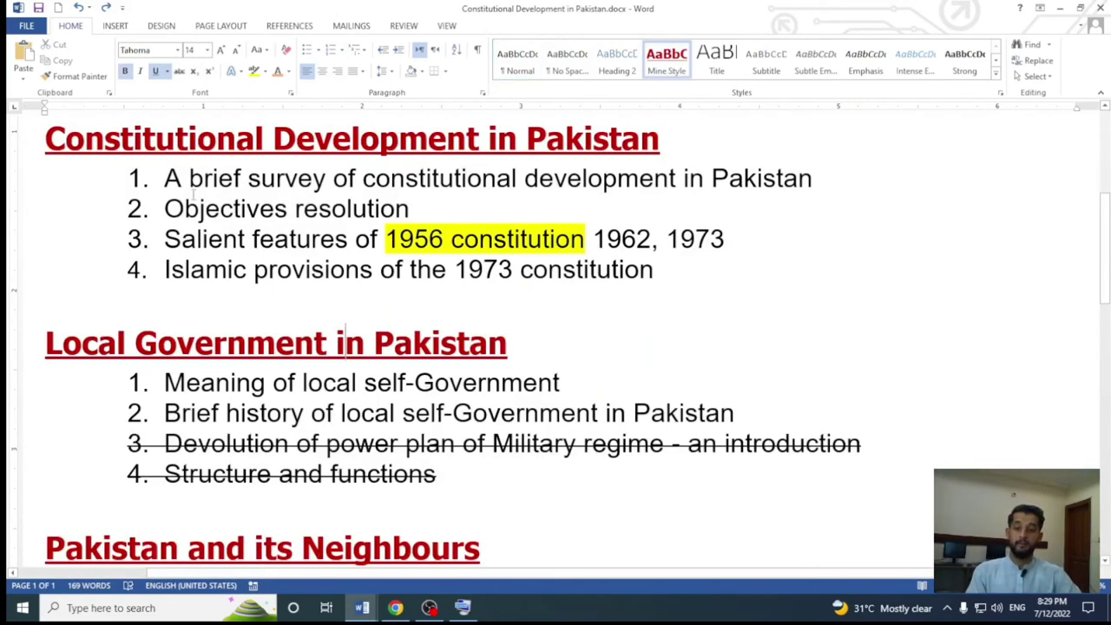
drag(157, 178, 672, 271)
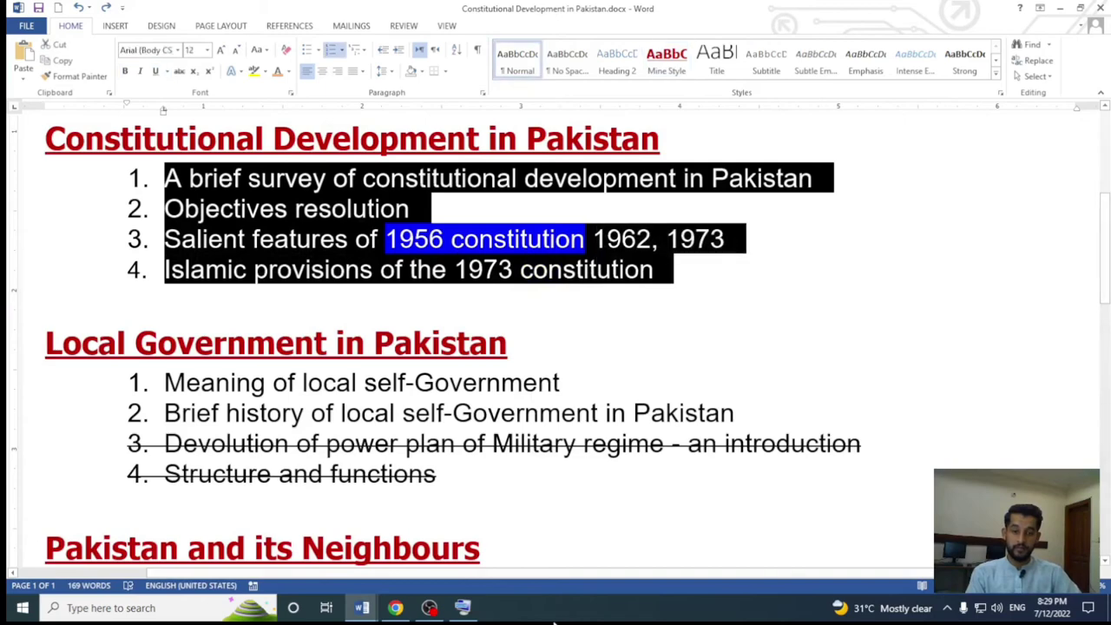
click(463, 607)
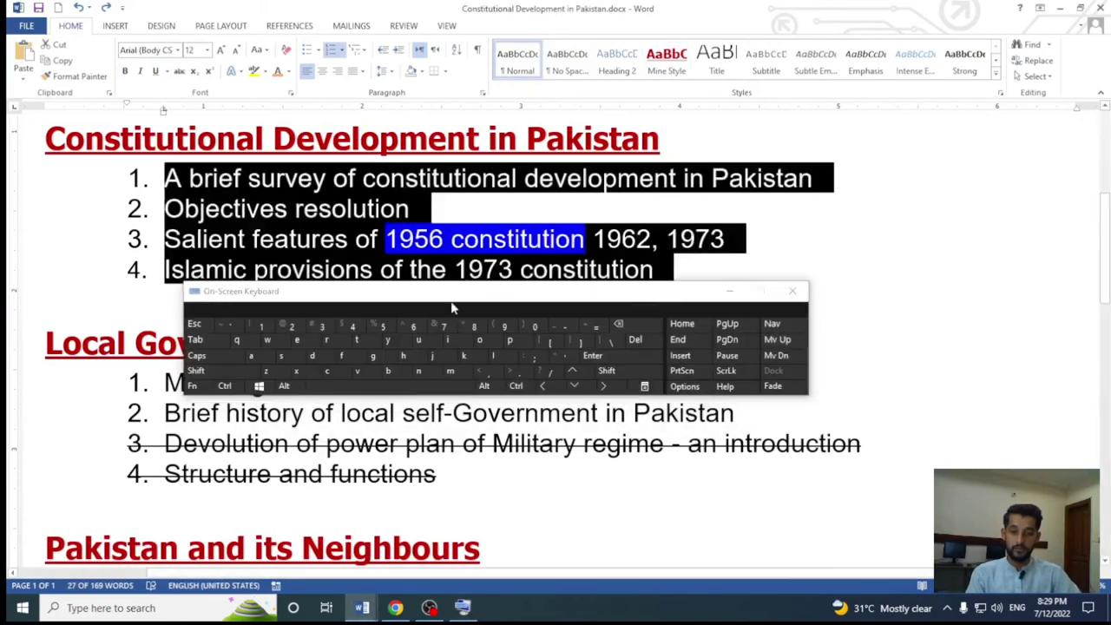
drag(451, 305, 446, 374)
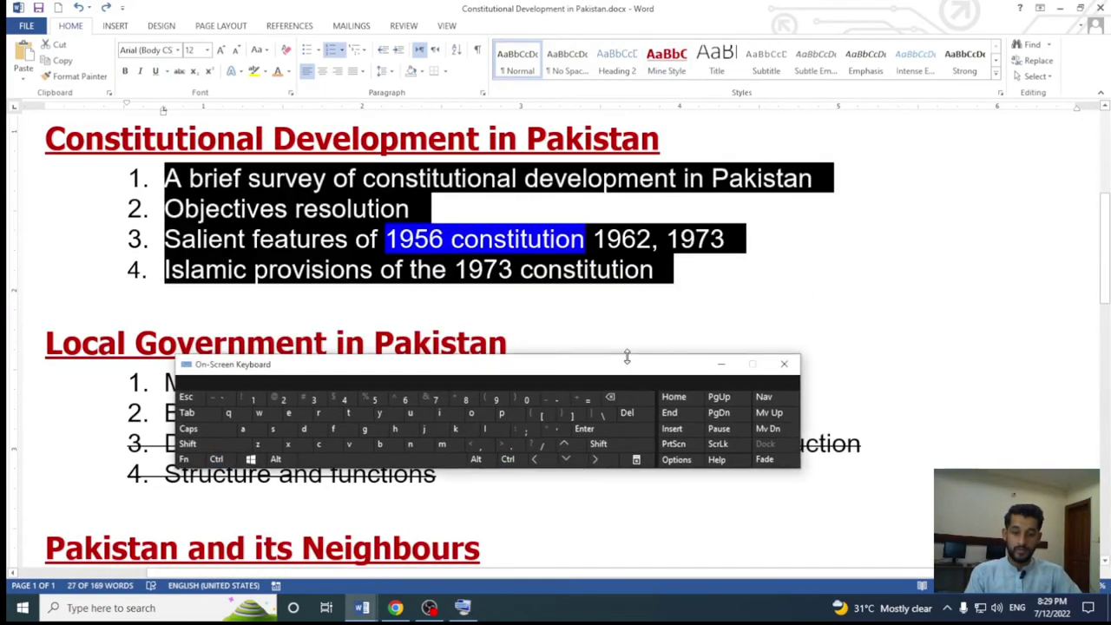
drag(625, 354, 630, 317)
click(510, 454)
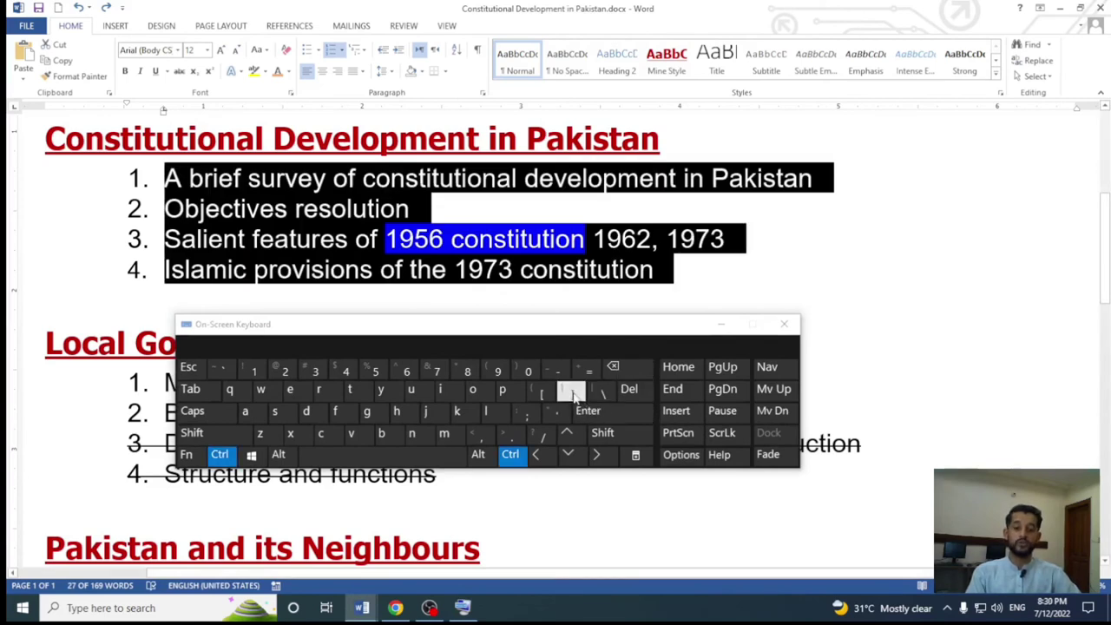
click(573, 395)
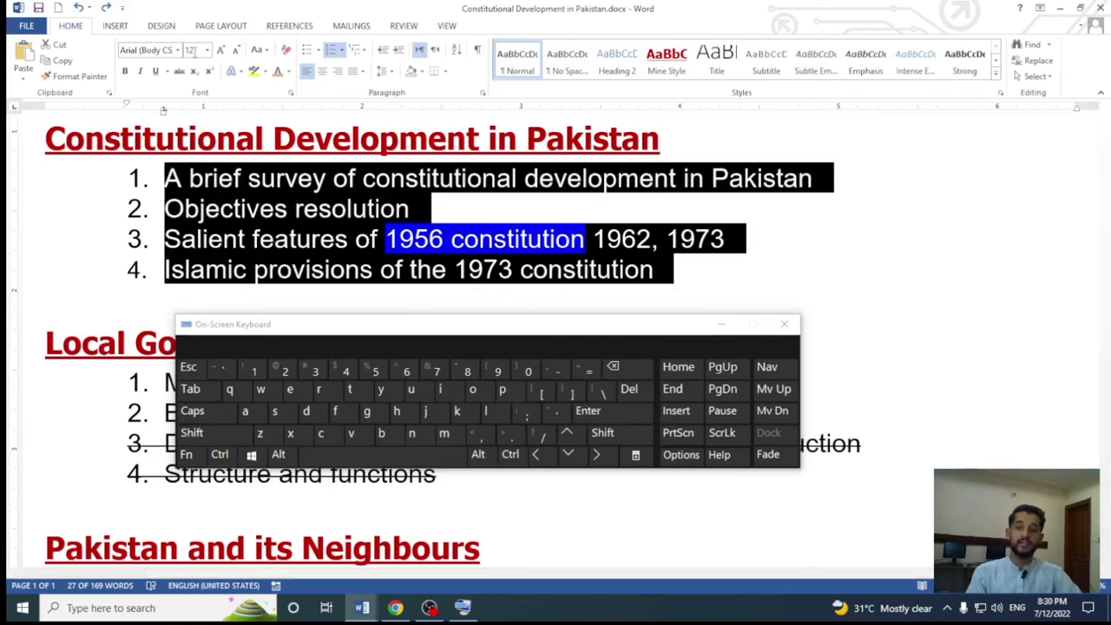
click(511, 454)
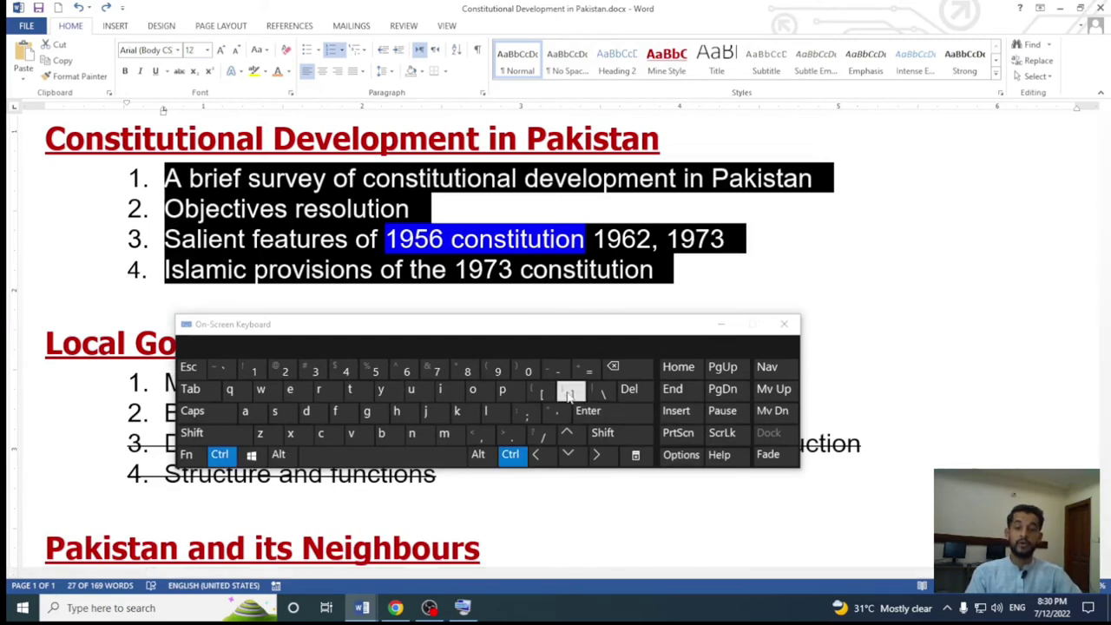
click(570, 395)
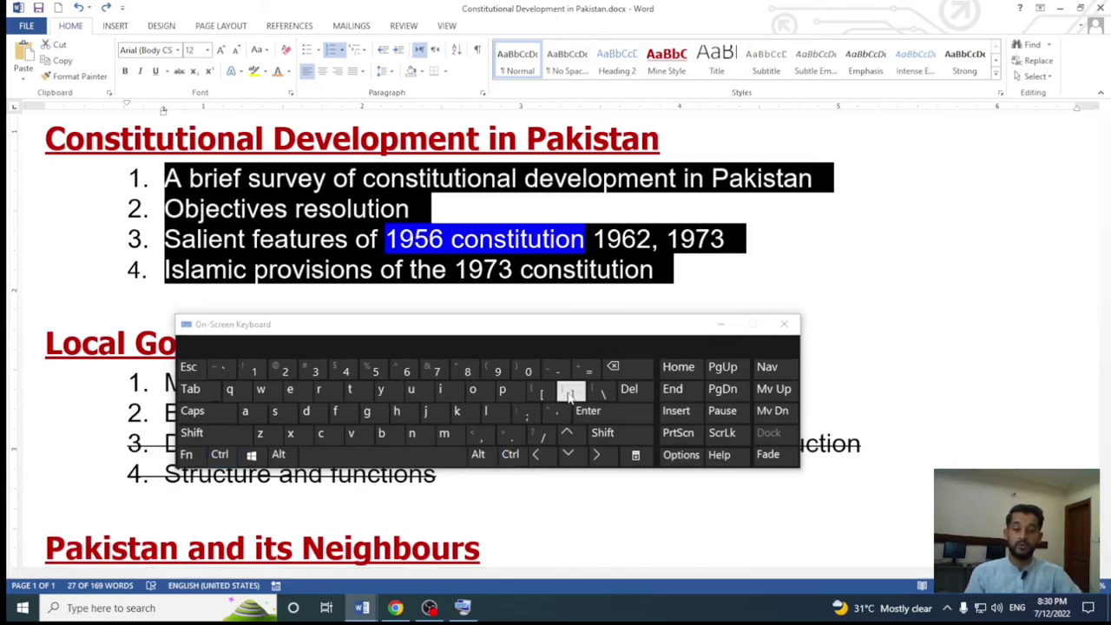
key(ctrl)
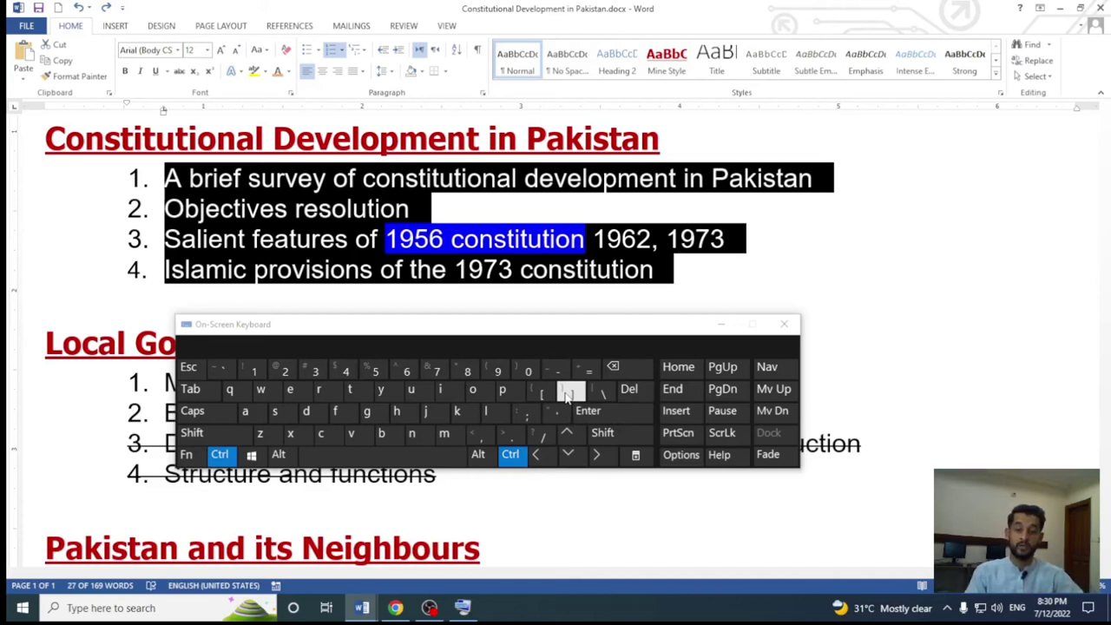
click(566, 393)
click(566, 393)
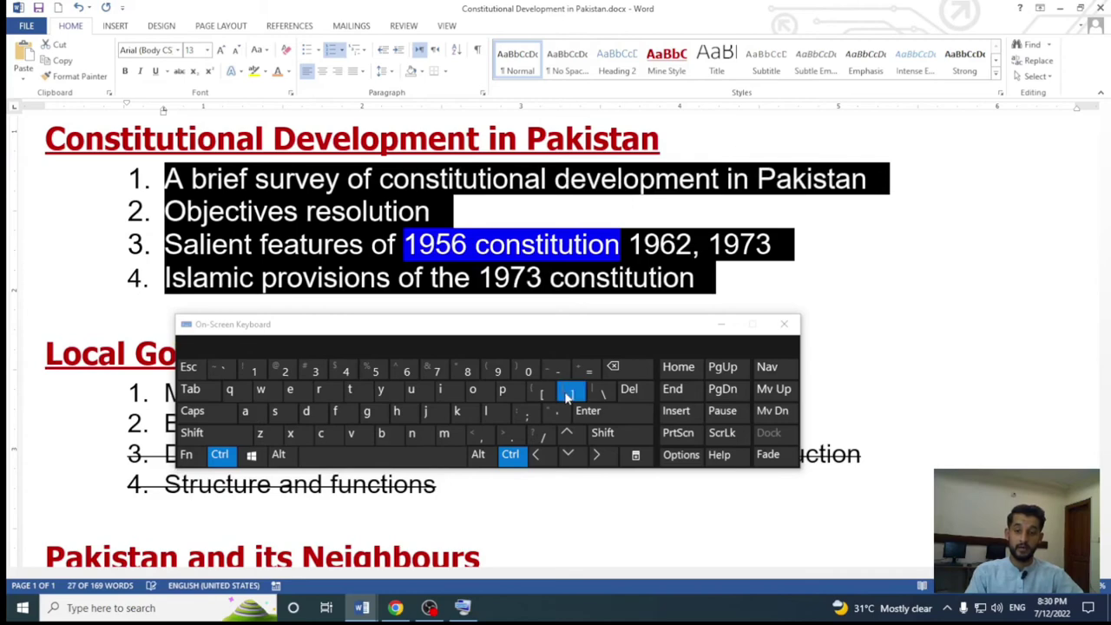
click(566, 393)
click(566, 393)
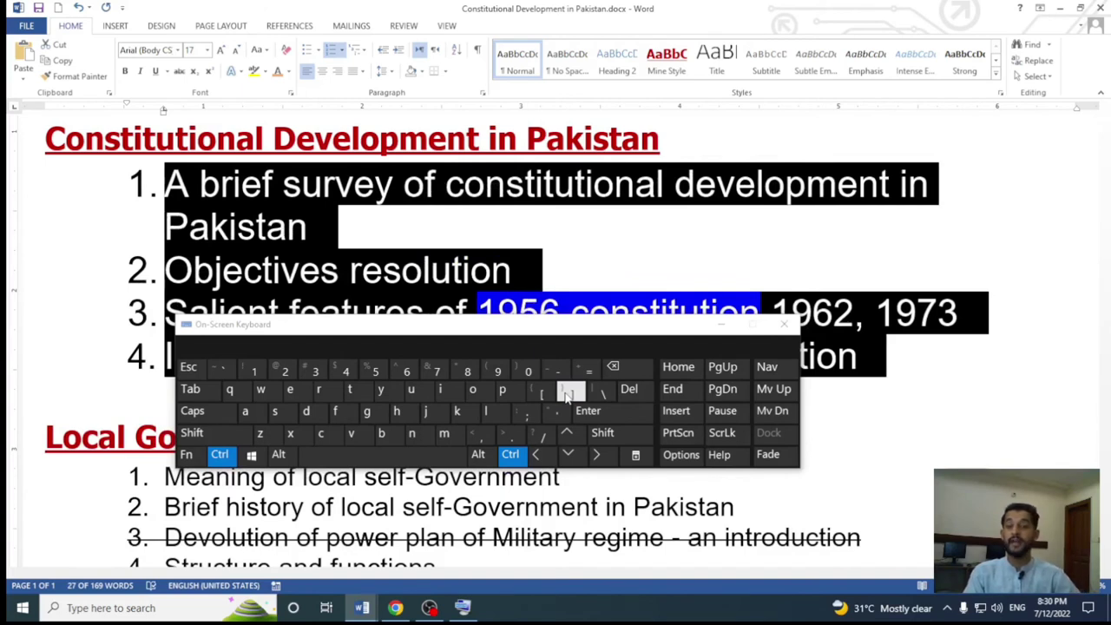
click(566, 393)
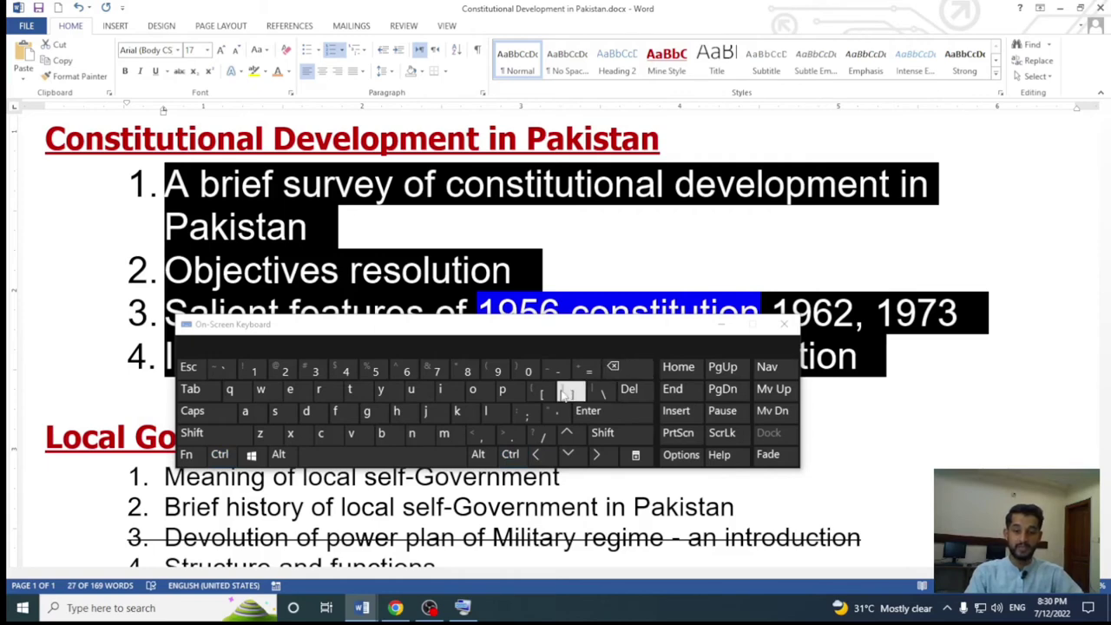
key(ctrl)
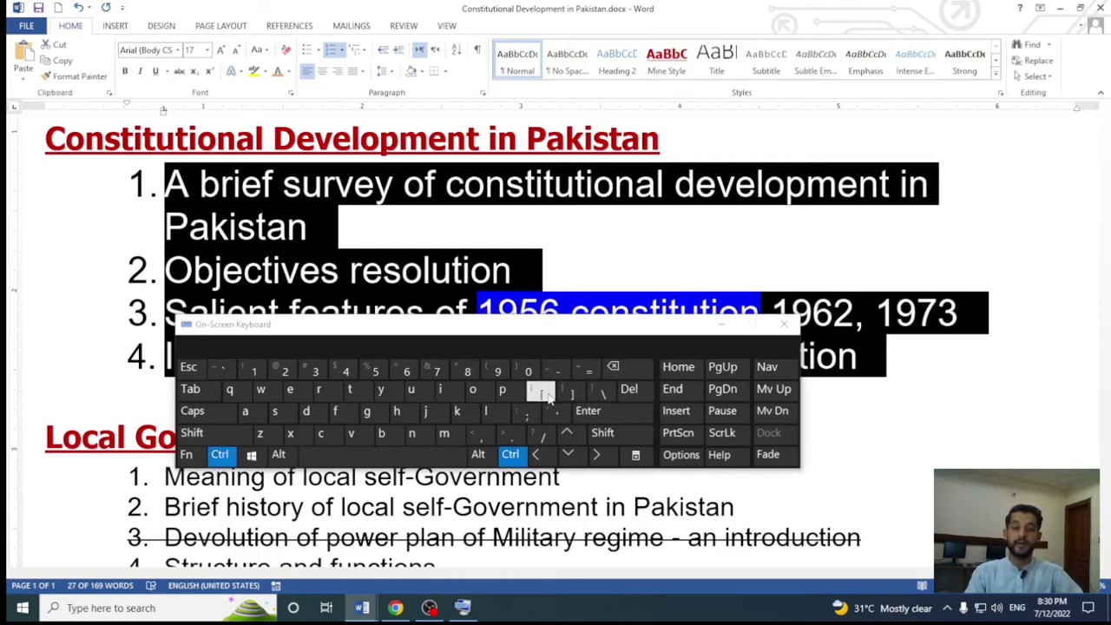
click(548, 396)
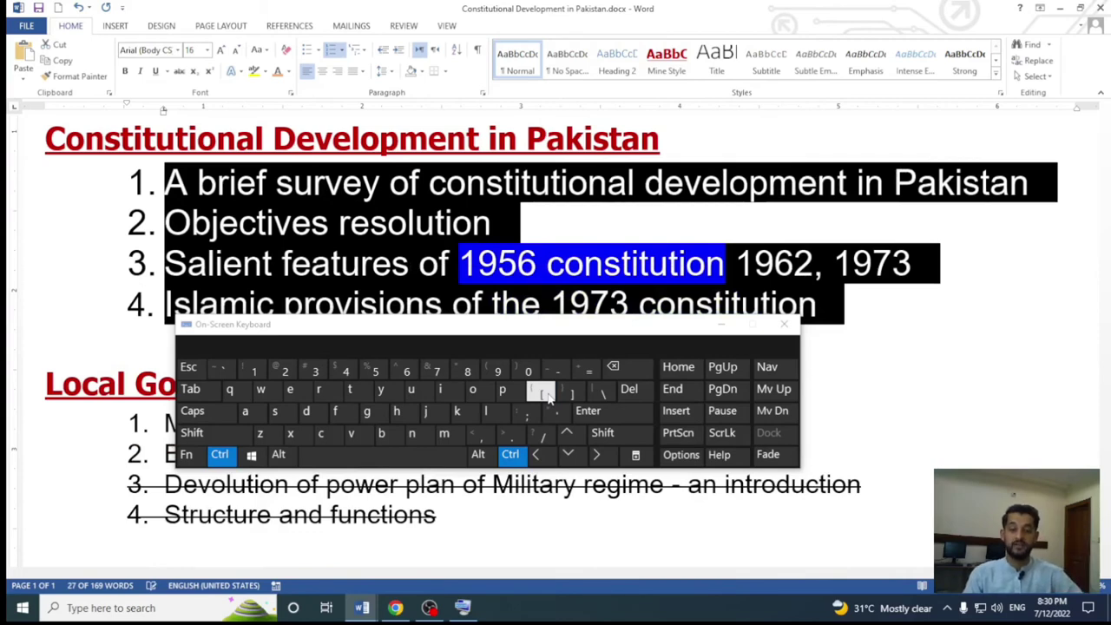
click(547, 396)
click(548, 396)
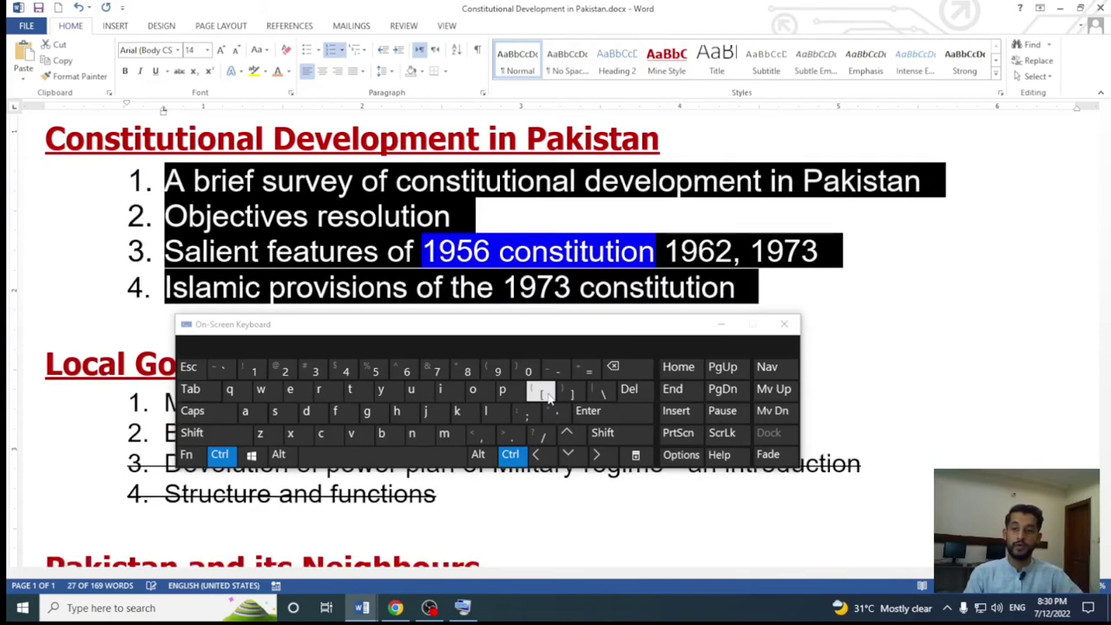
click(548, 396)
click(548, 396)
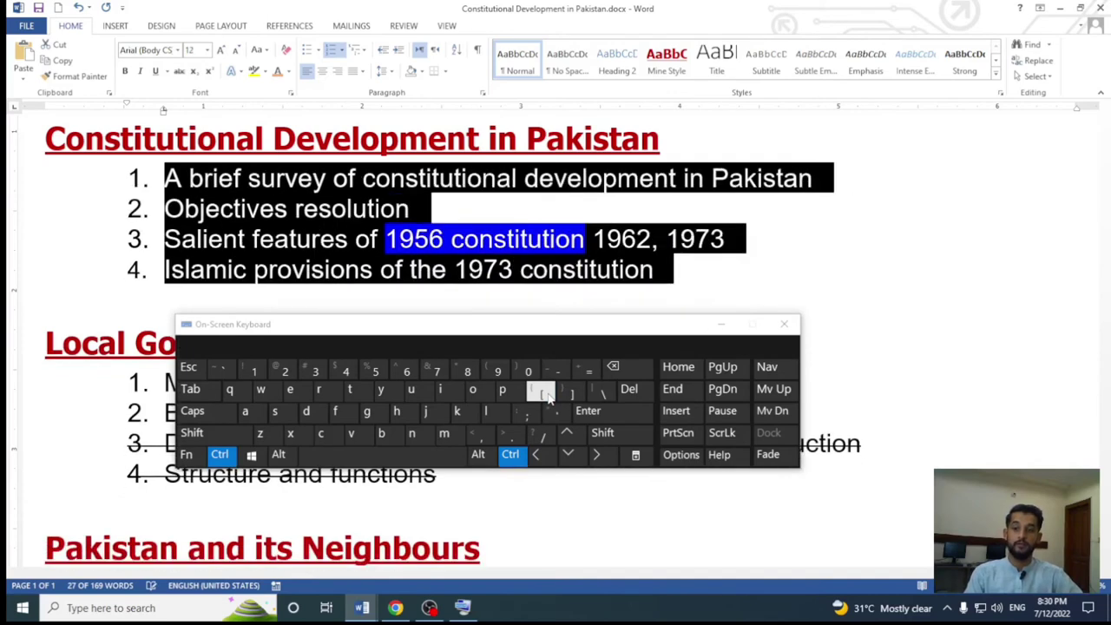
click(548, 396)
click(547, 396)
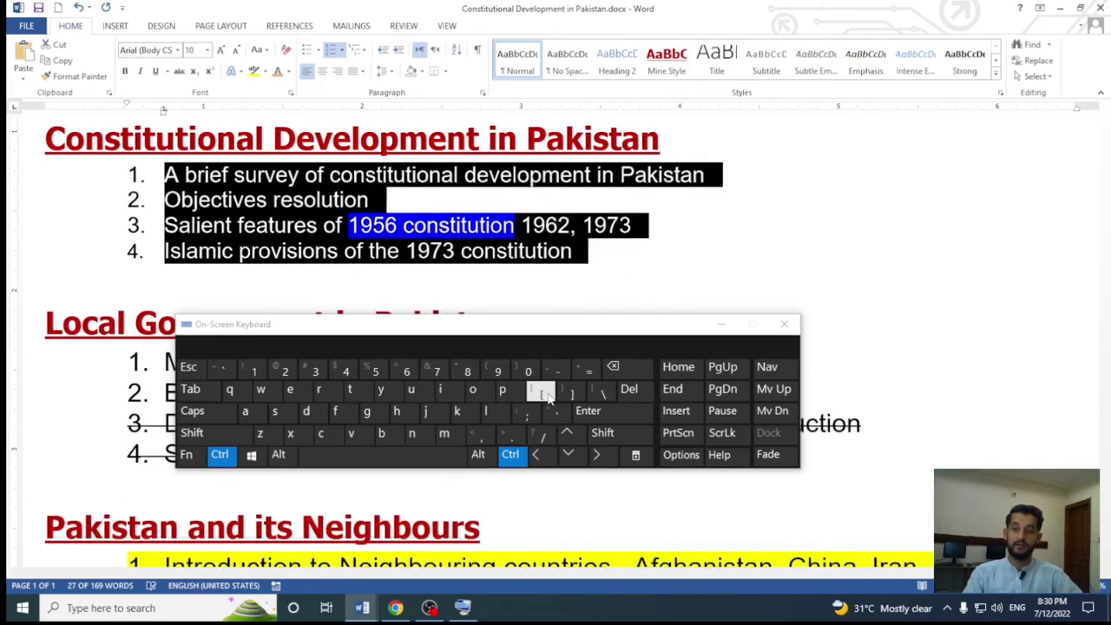
click(548, 396)
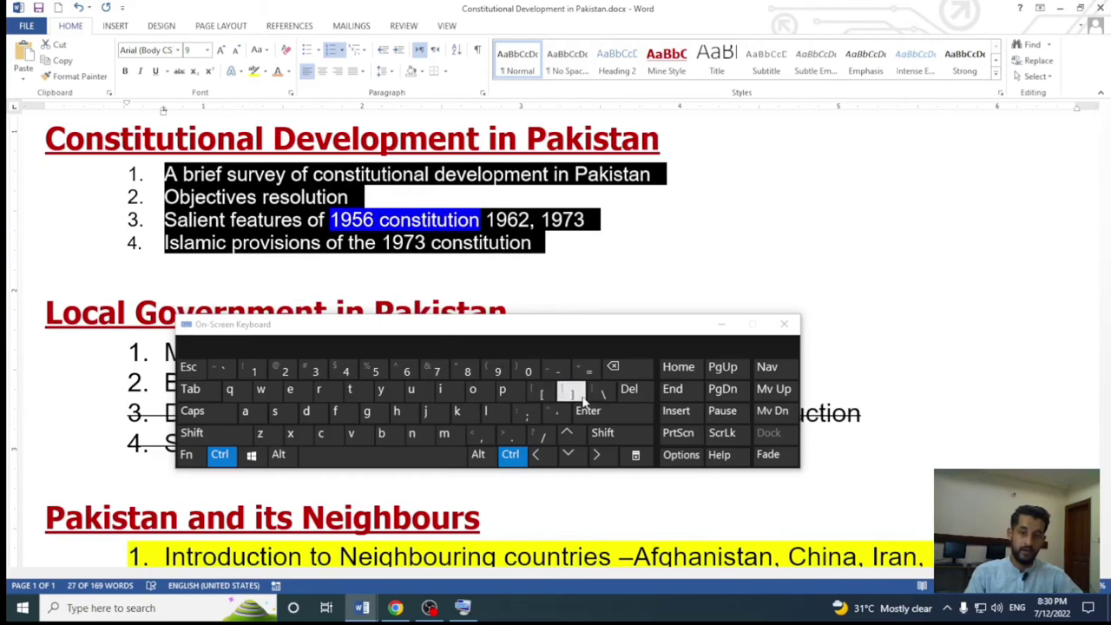
click(582, 397)
click(582, 397)
click(582, 397)
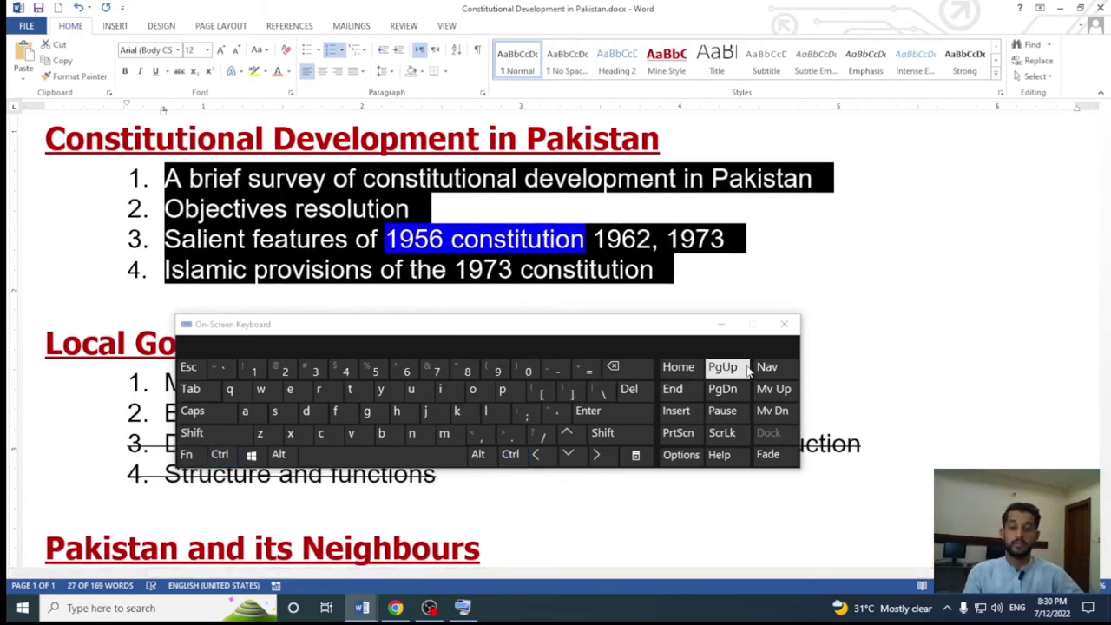
key(ctrl)
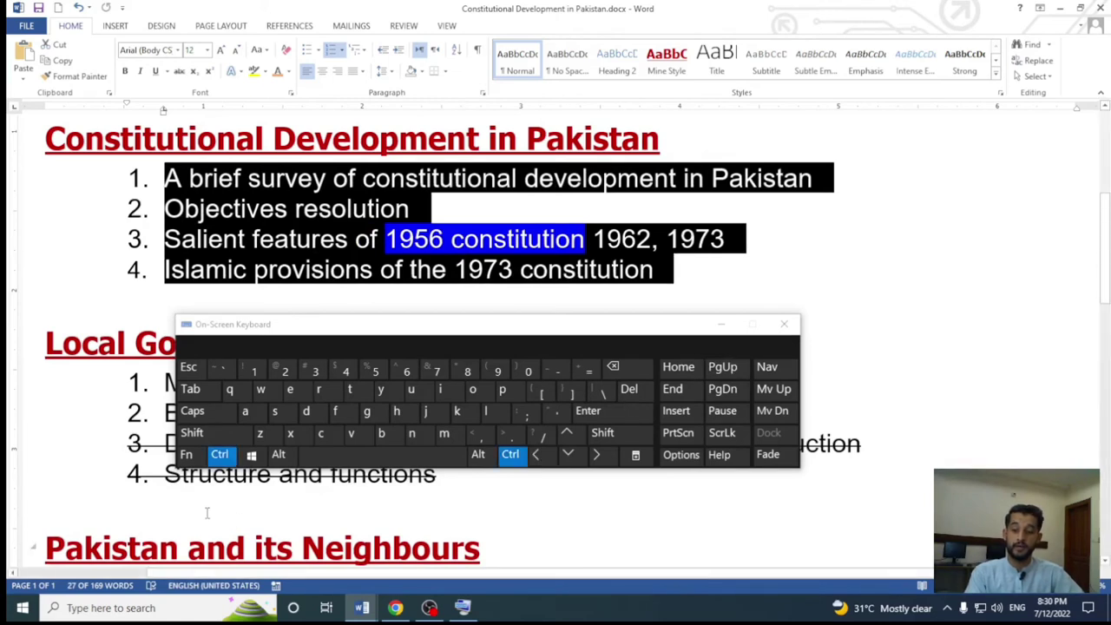
key(shift)
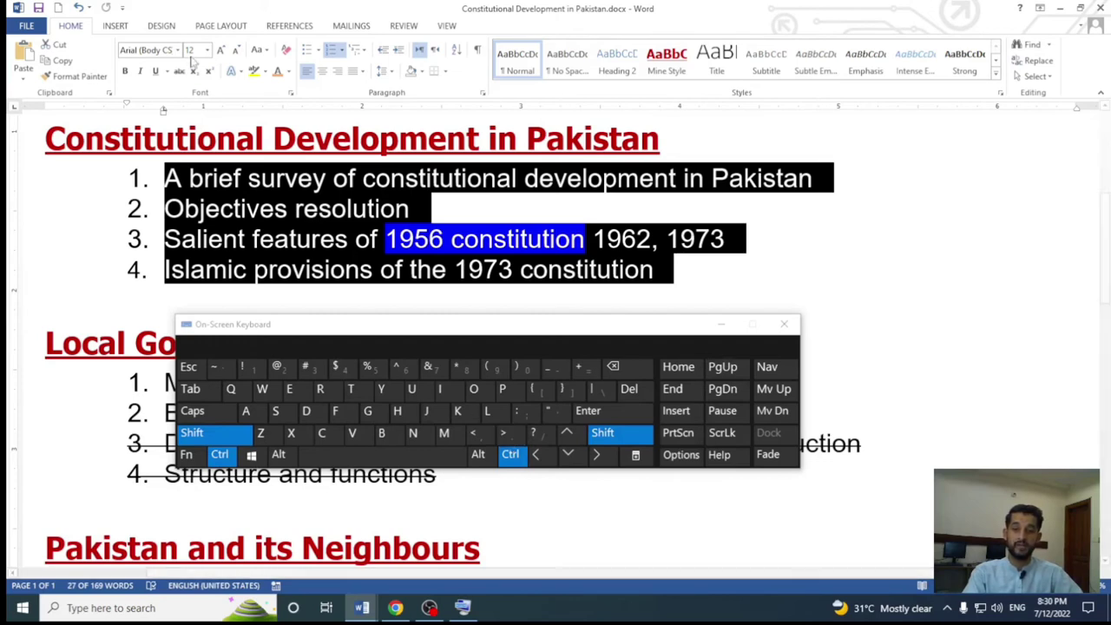
Step: Grow the list text step by step to size 22 with Ctrl+Shift+>
click(512, 437)
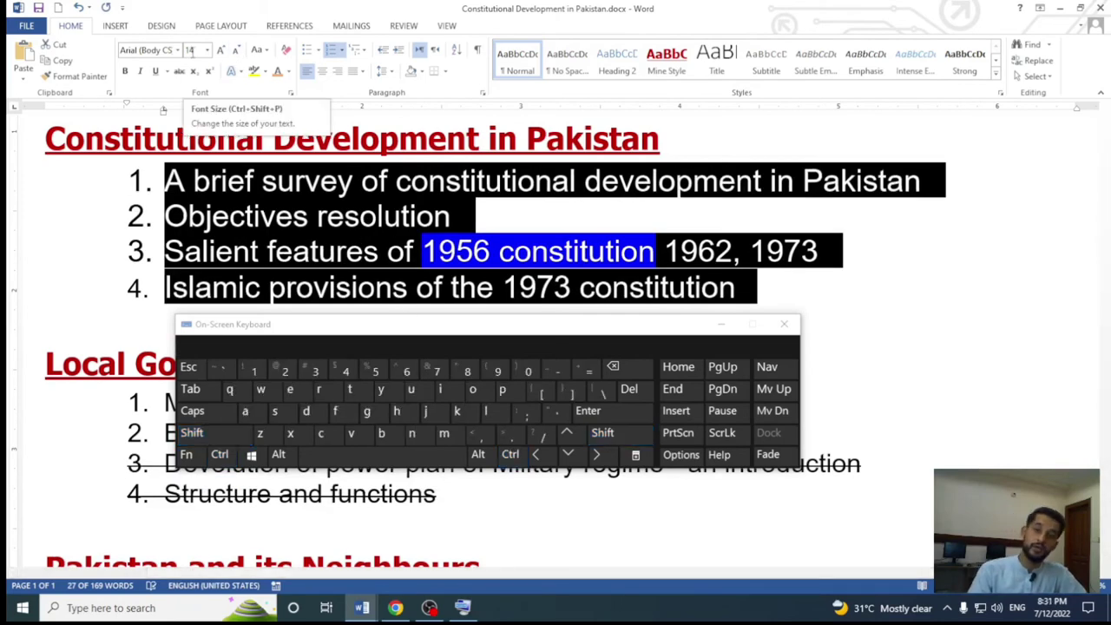
key(ctrl+shift)
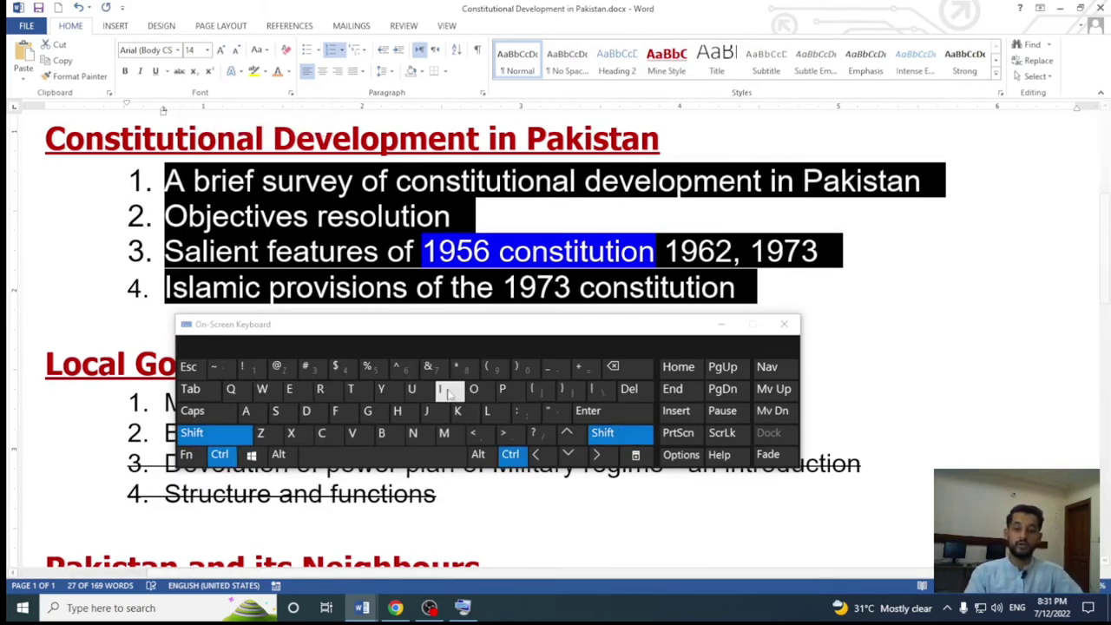
click(505, 438)
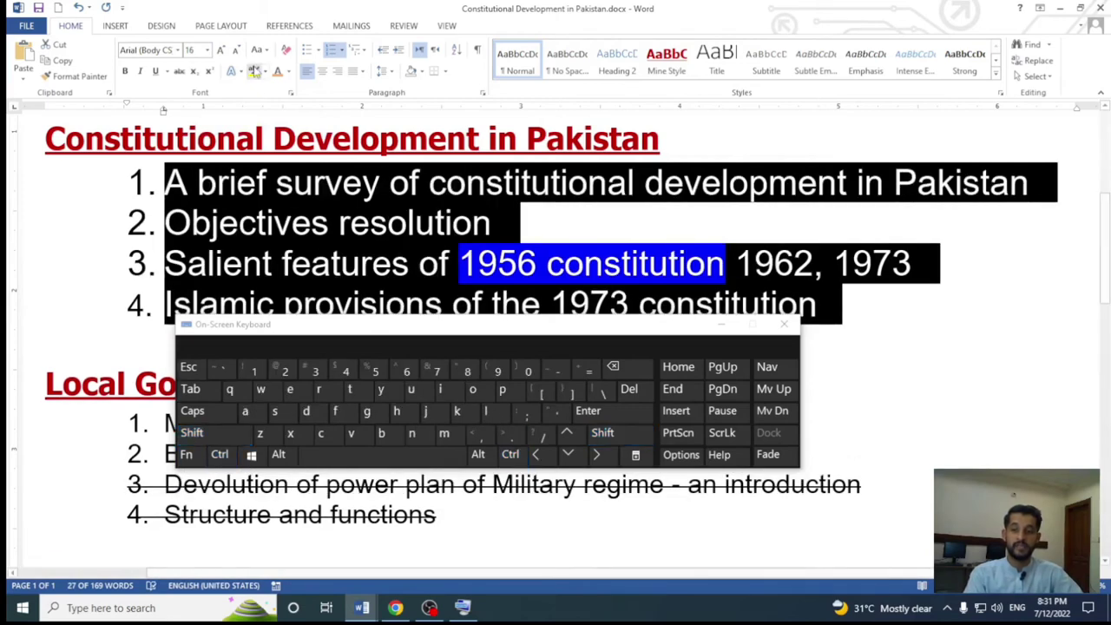
key(ctrl+shift)
click(507, 438)
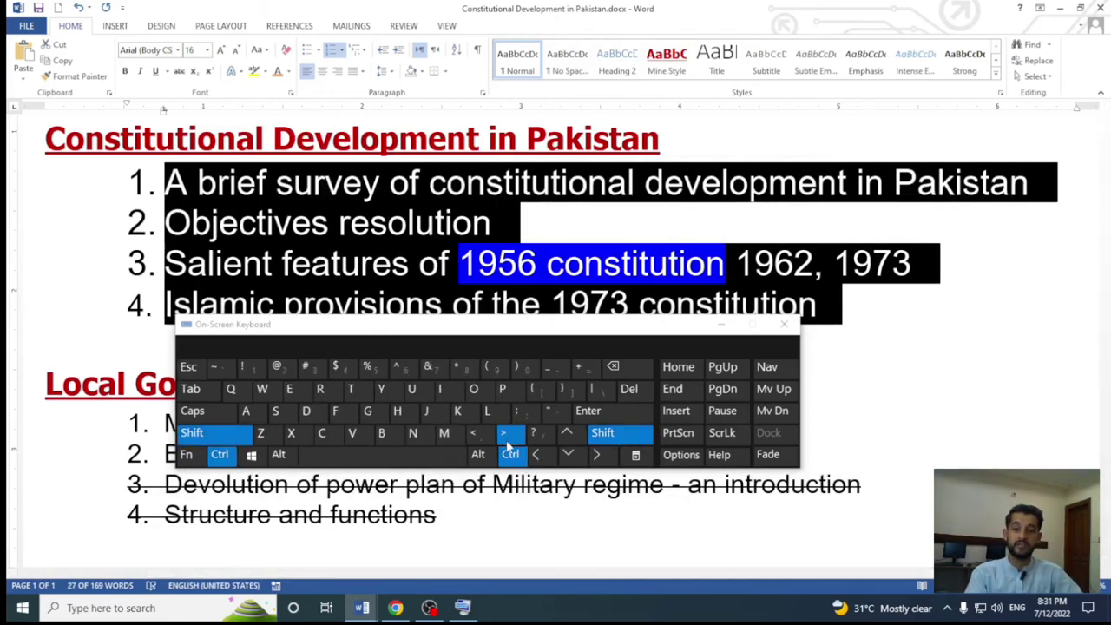
click(508, 438)
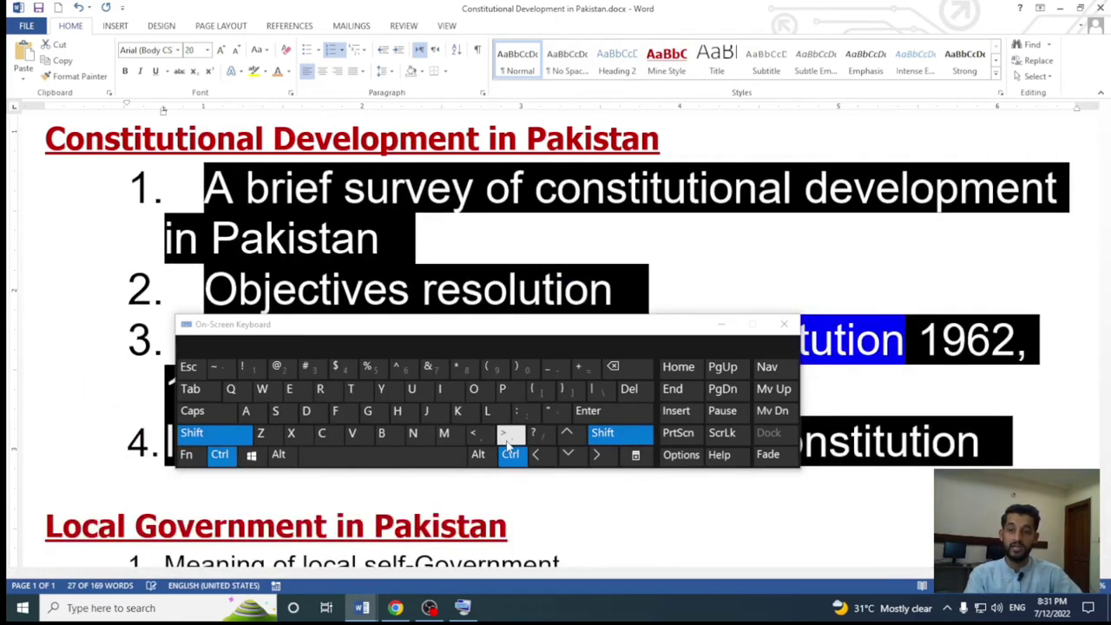
click(508, 439)
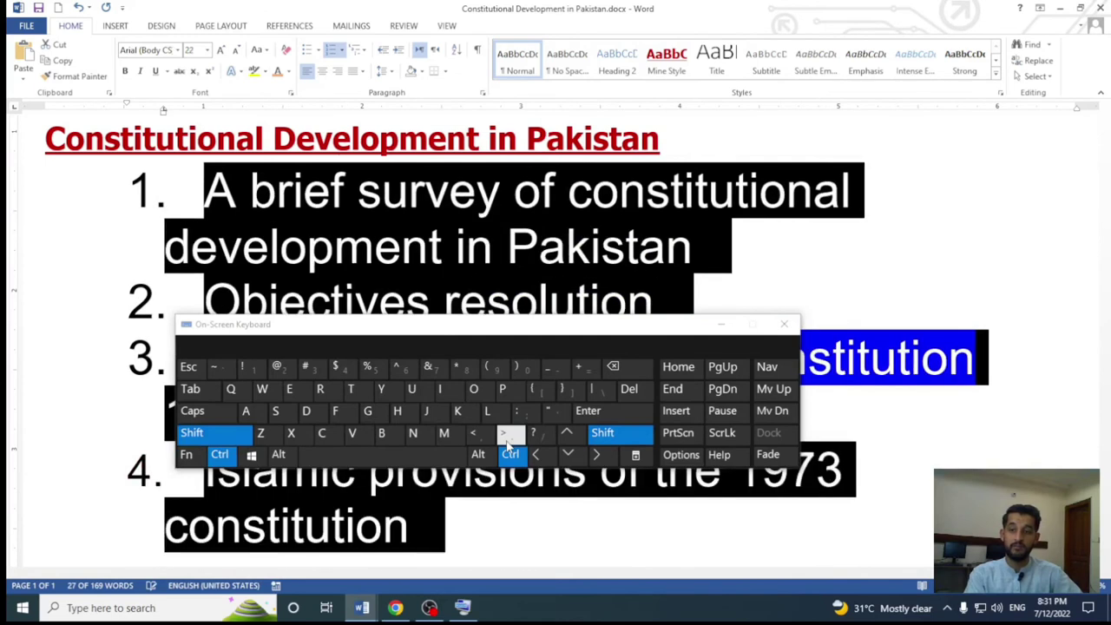
Step: Shrink the list text back down to size 12 with Ctrl+Shift+<
click(475, 438)
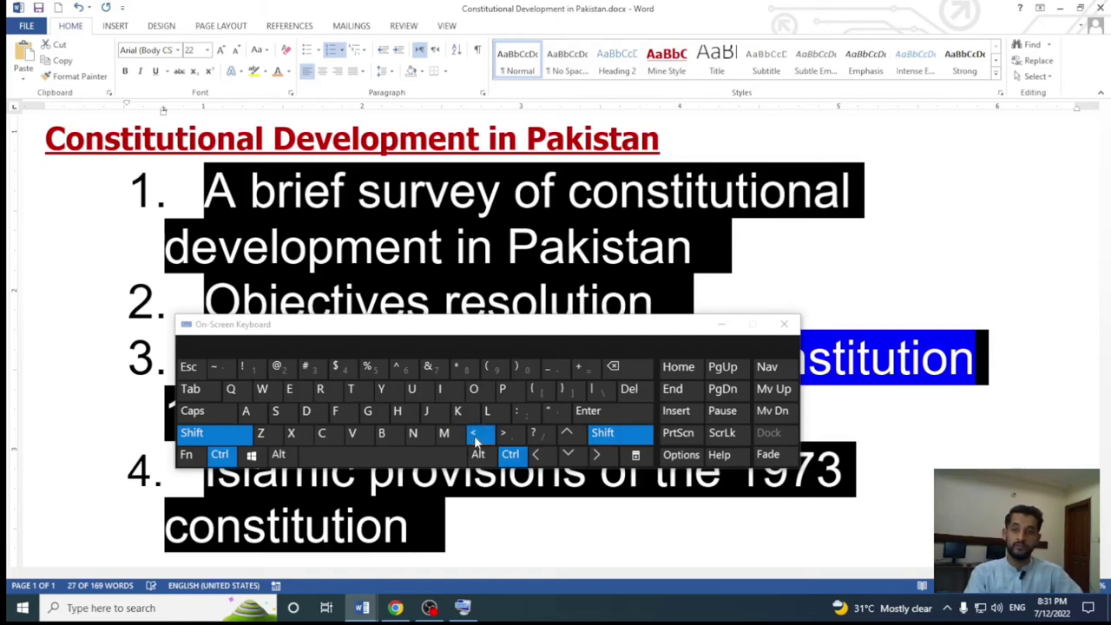
click(475, 438)
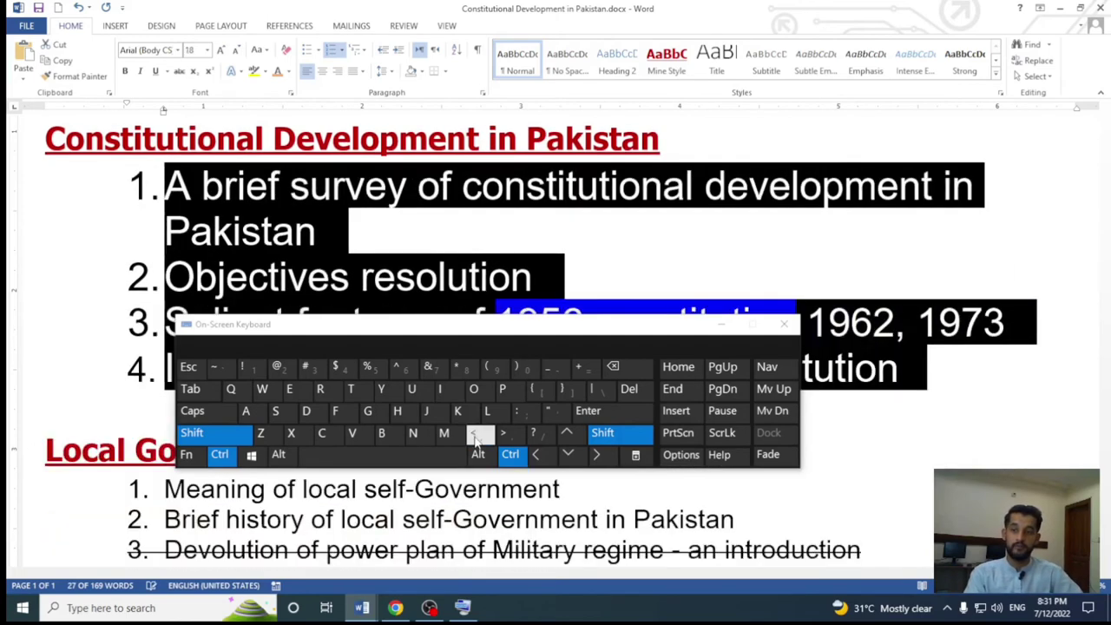
click(475, 438)
click(476, 438)
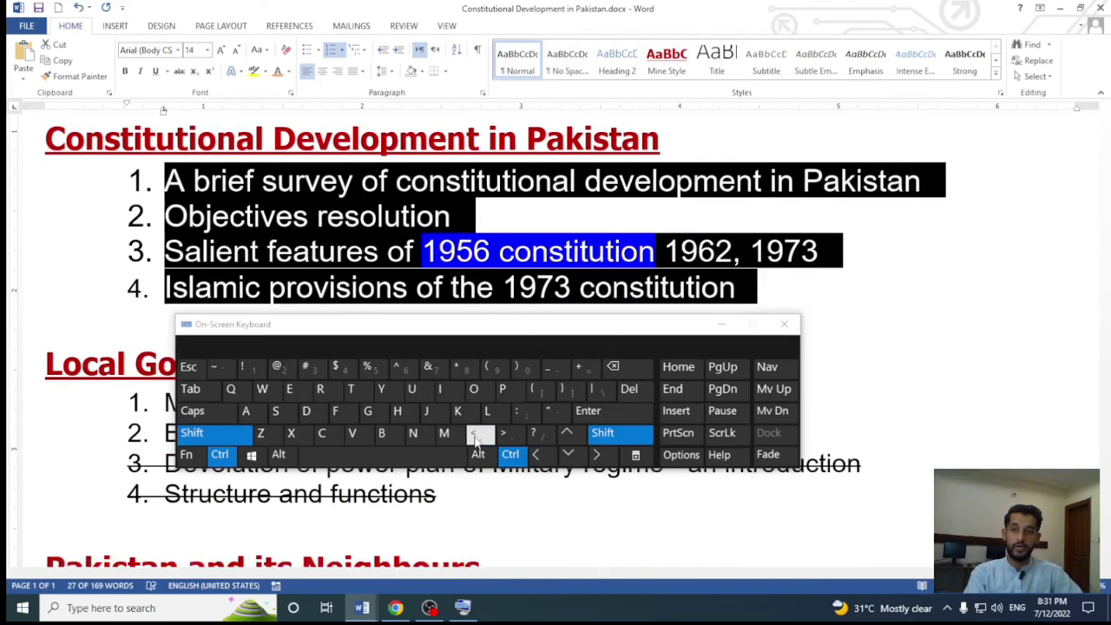
click(475, 438)
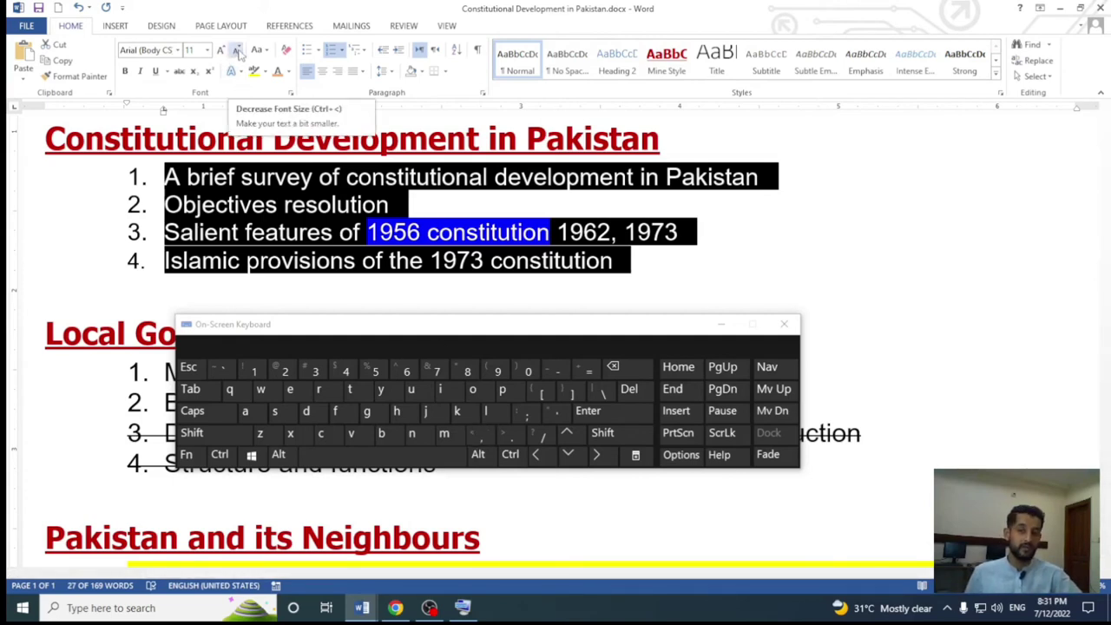
Step: Check the font size list, then minimise the On-Screen Keyboard
click(207, 51)
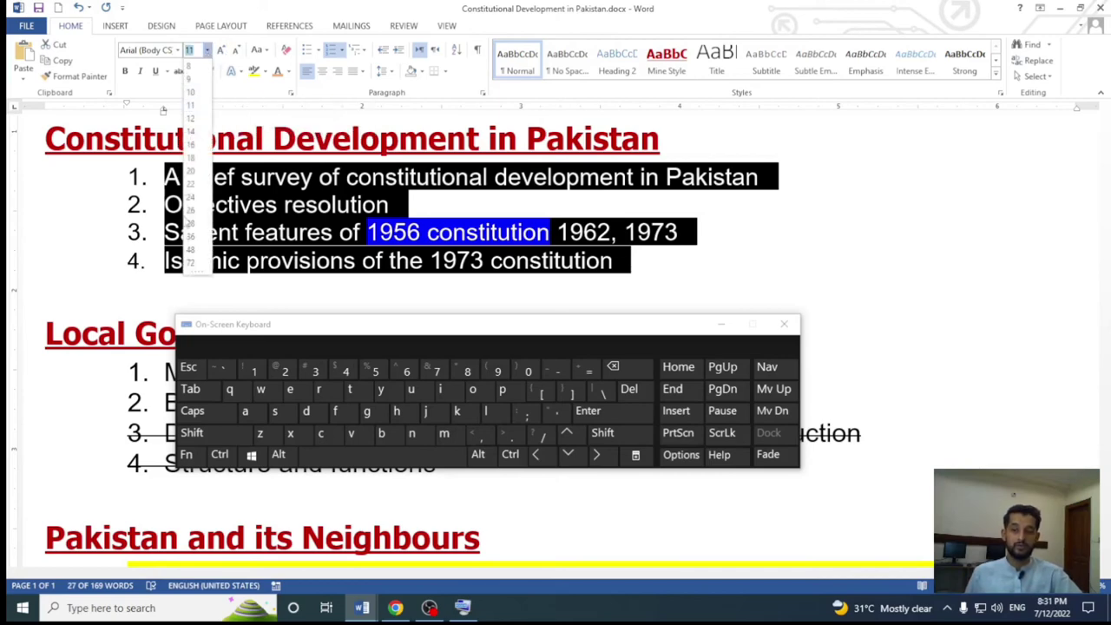
click(266, 310)
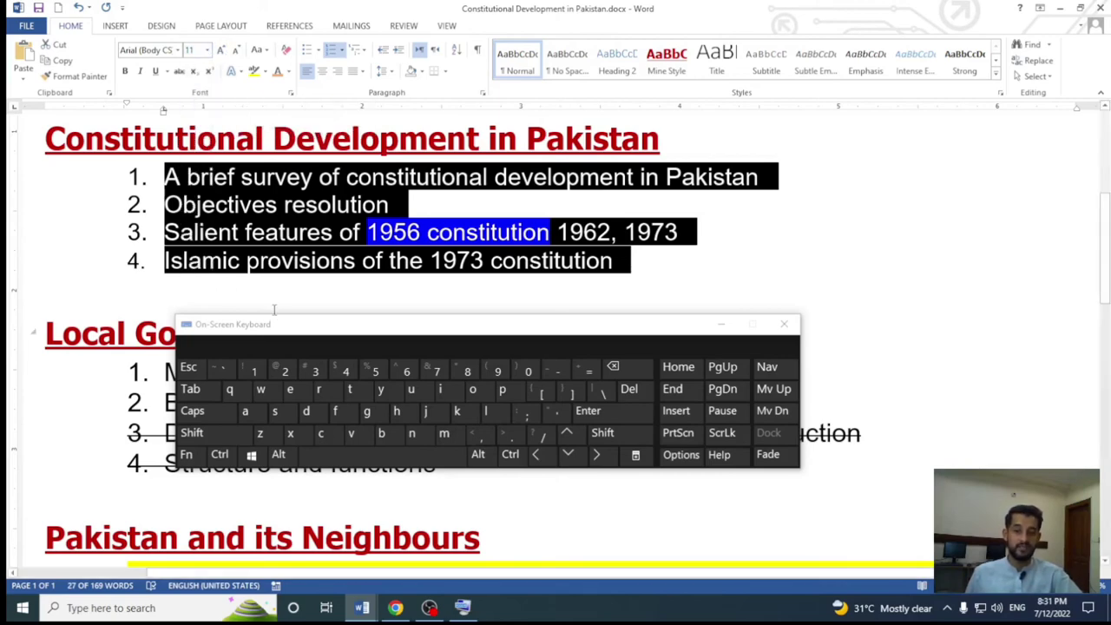
click(720, 324)
click(687, 318)
Step: Select the 2 in H2O in Document2 and bring the On-Screen Keyboard back
key(alt+Tab)
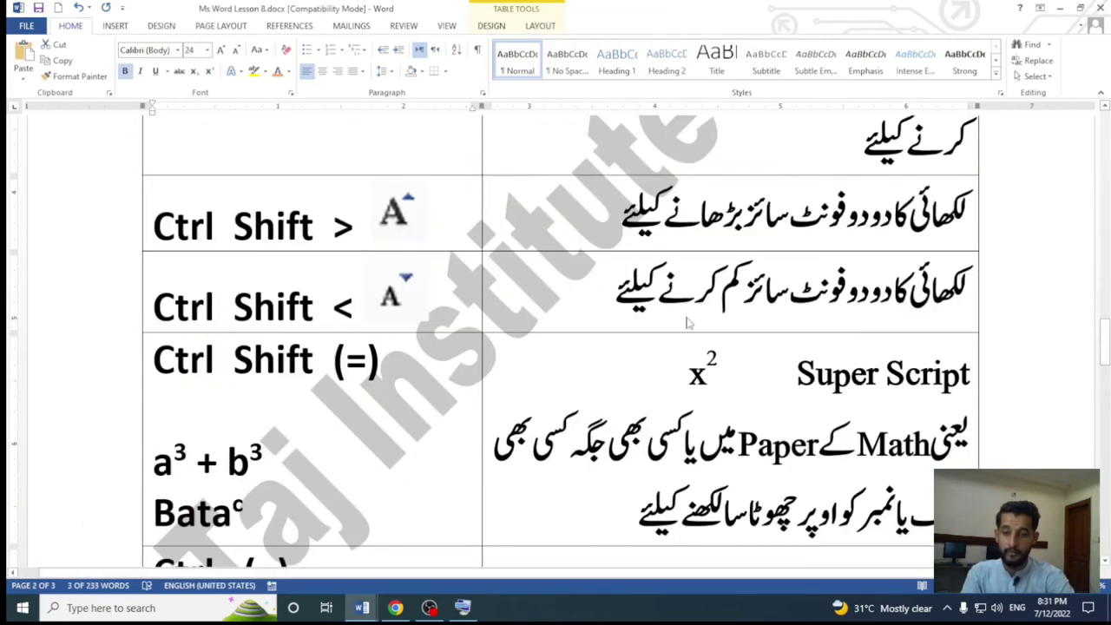
key(alt+Tab)
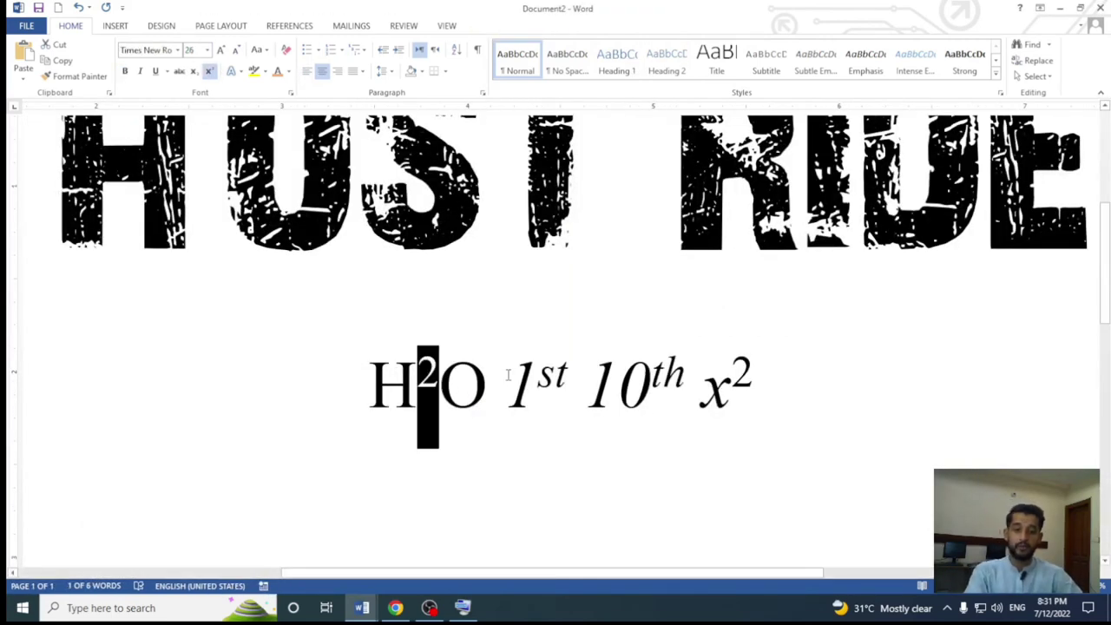
click(440, 375)
drag(419, 375, 439, 375)
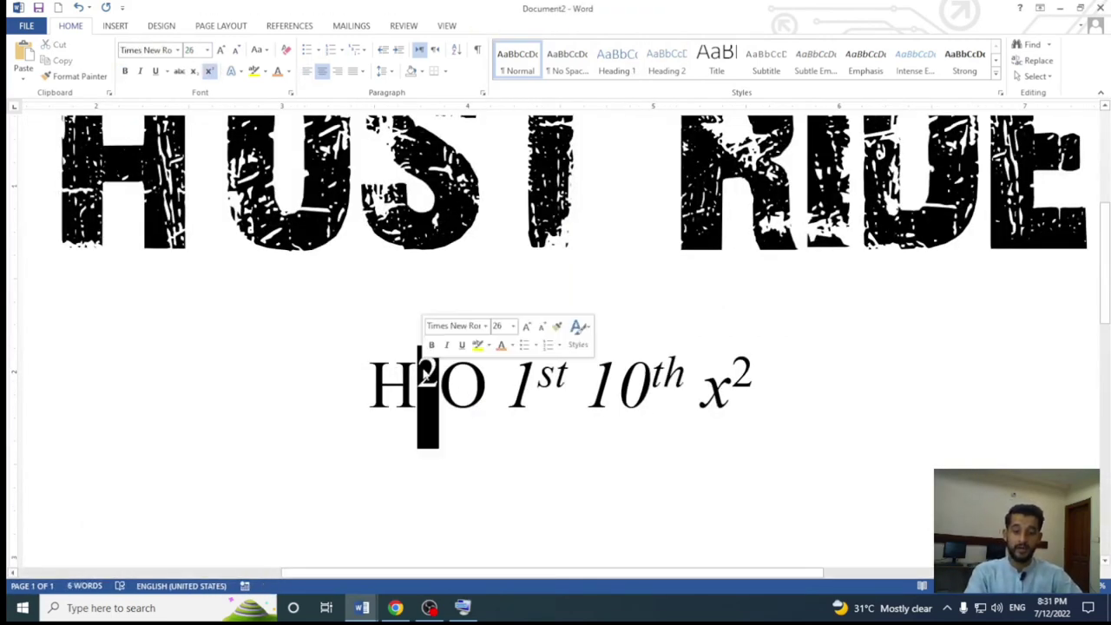
click(463, 608)
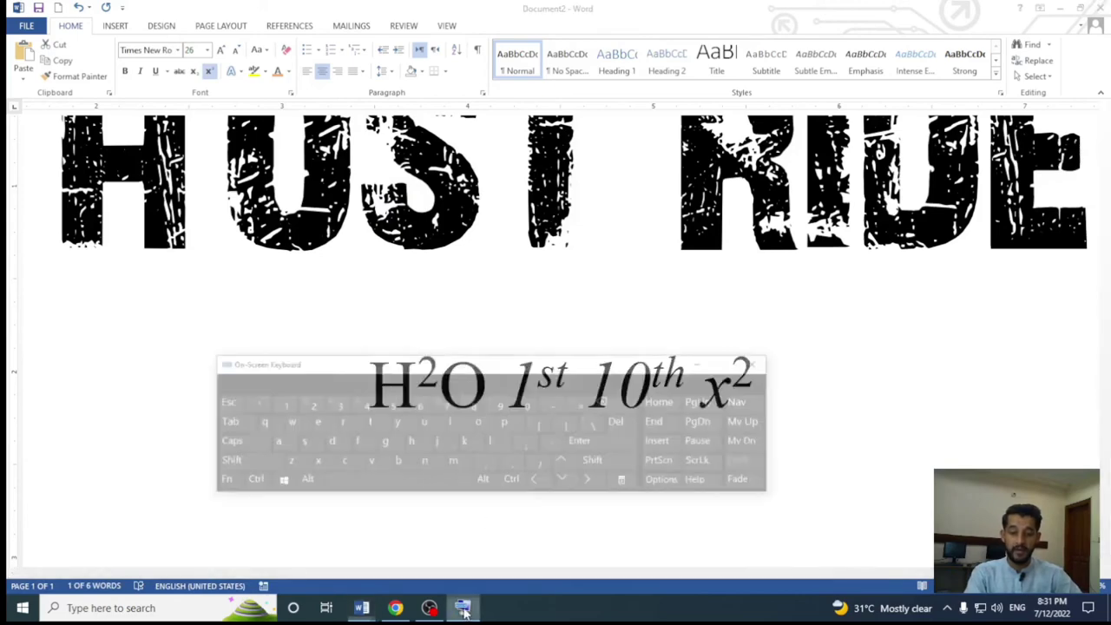
key(alt+Tab)
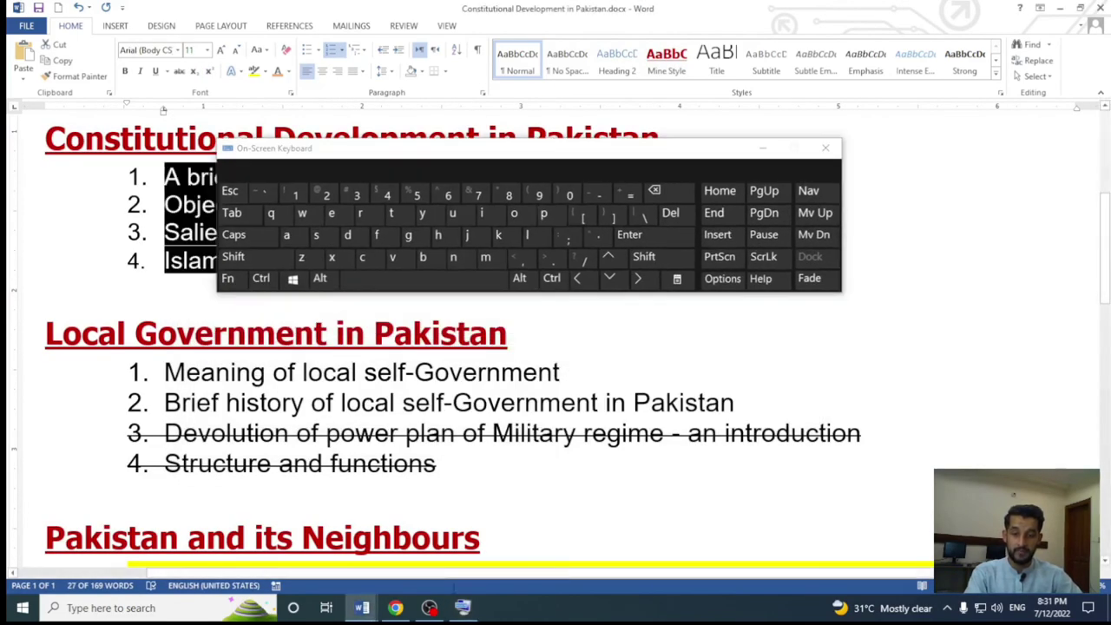
click(362, 608)
click(455, 564)
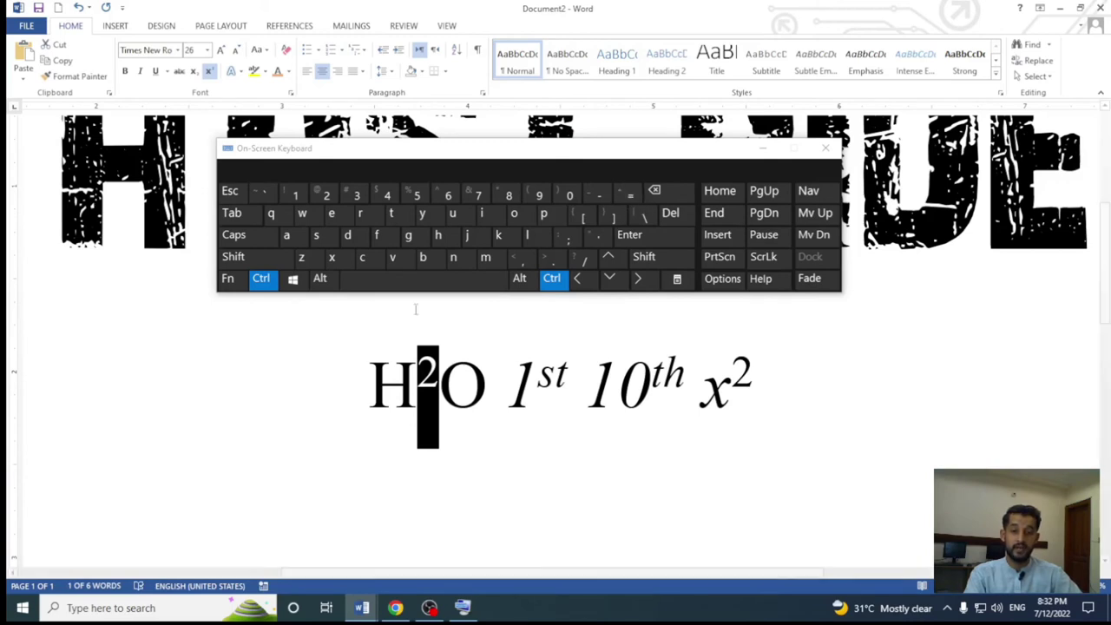
Step: Toggle the 2 between subscript and superscript, ending superscript, then close the keyboard
click(631, 193)
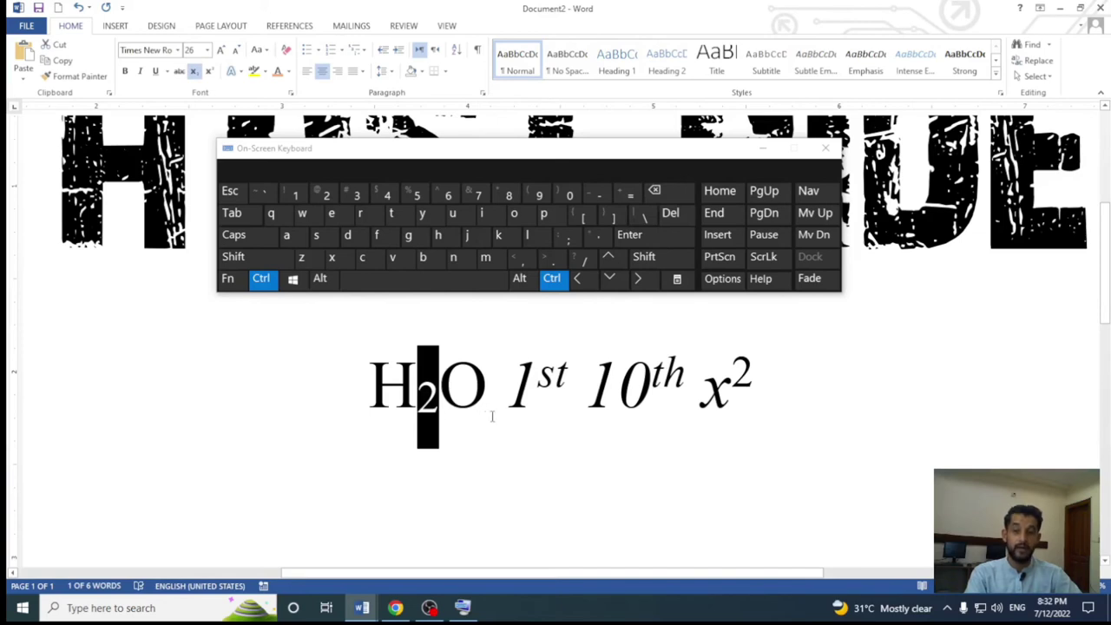
key(shift)
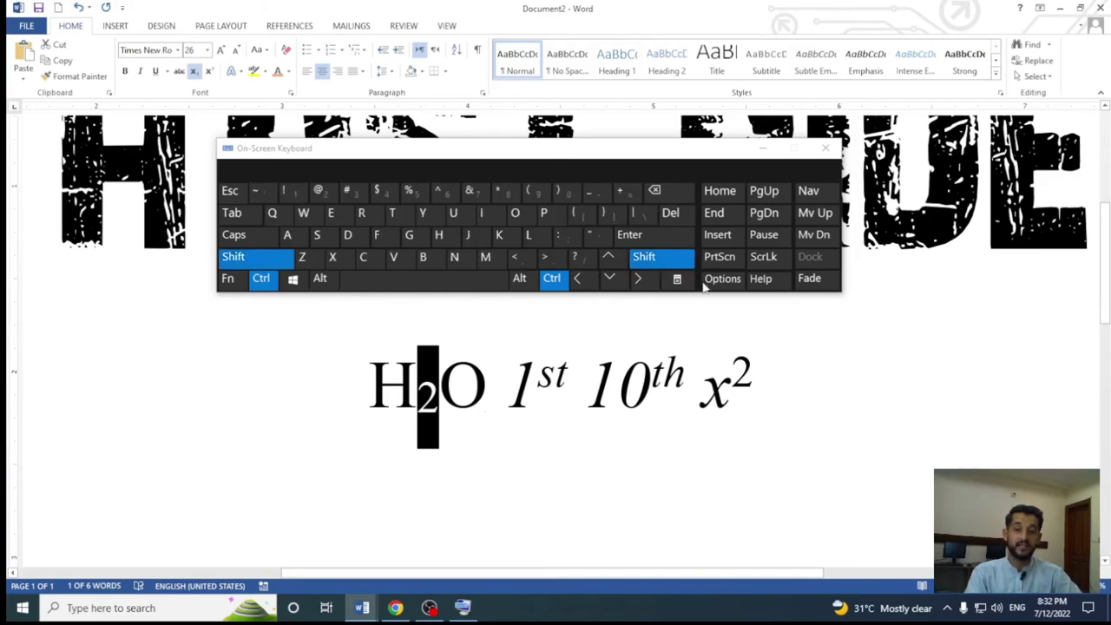
click(630, 192)
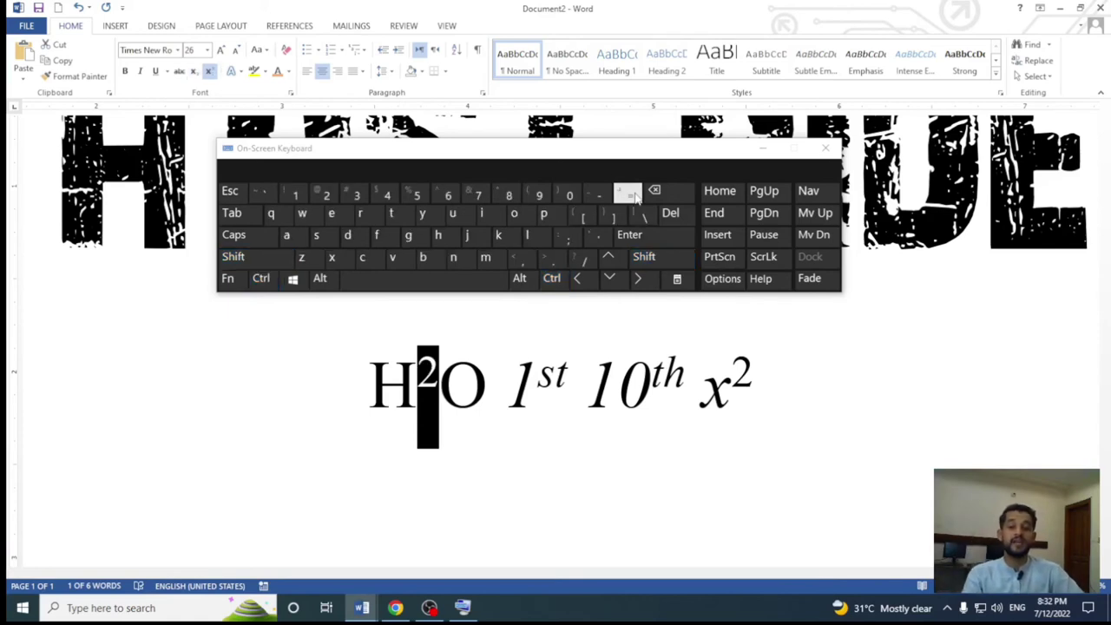
key(ctrl)
click(630, 193)
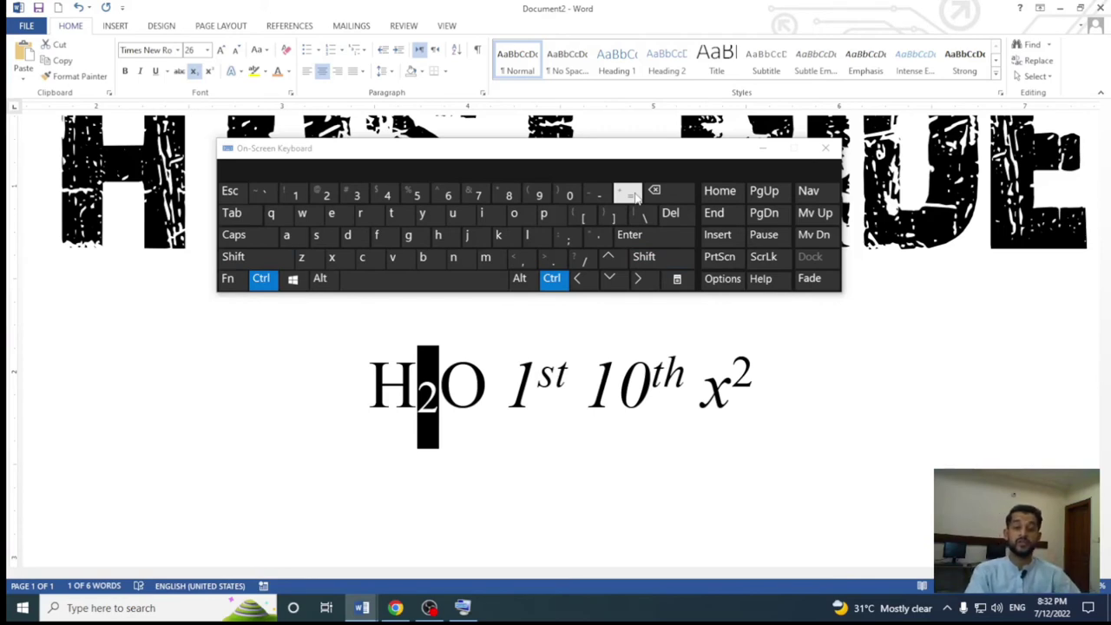
key(shift)
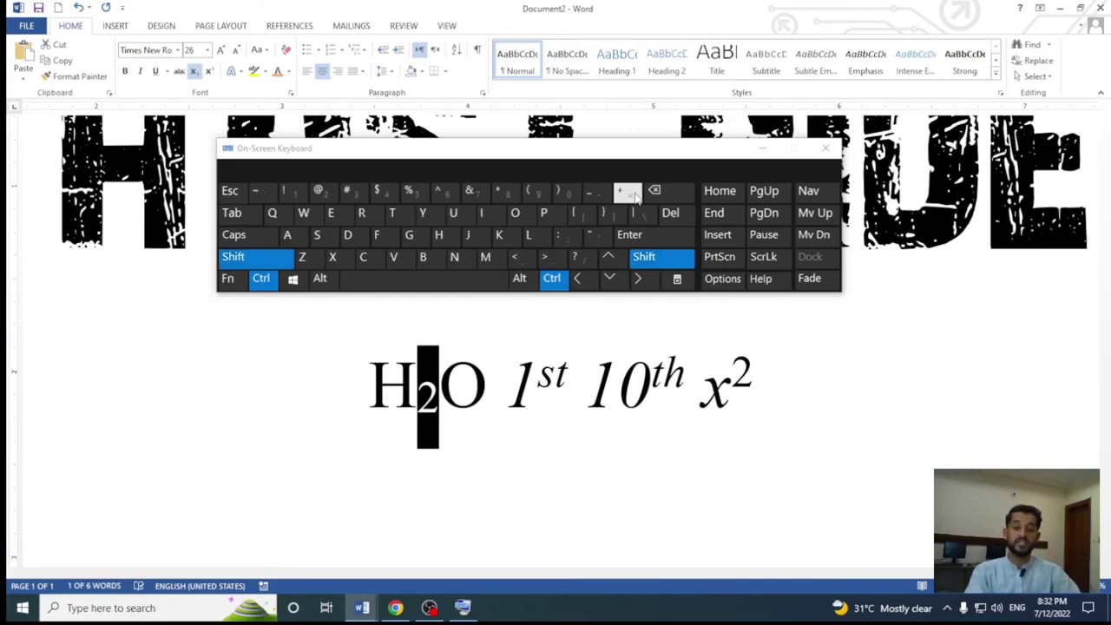
click(632, 192)
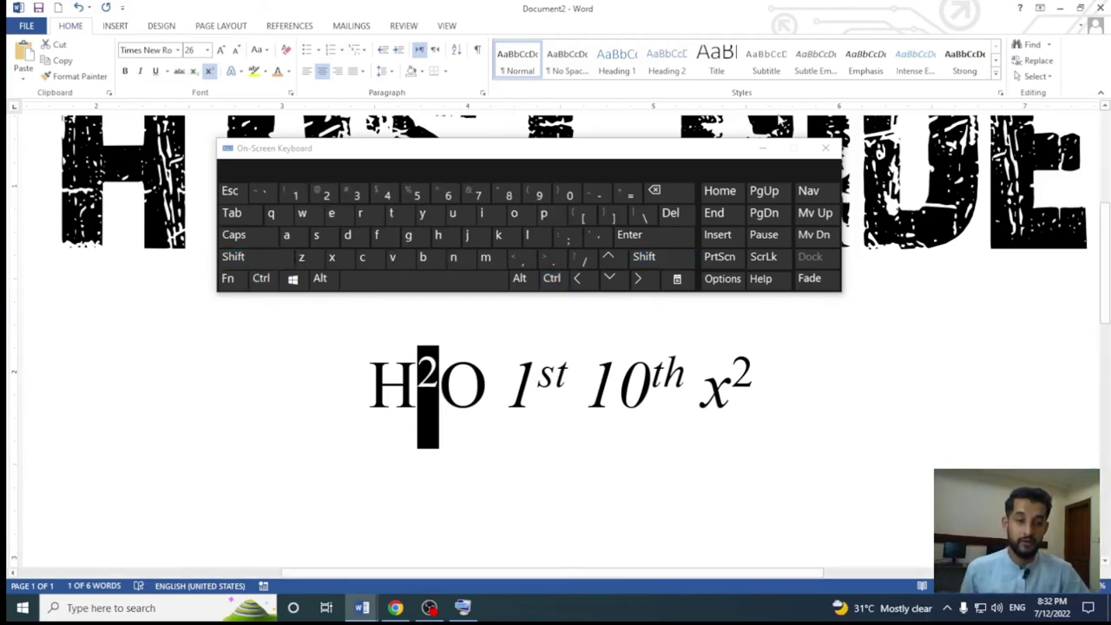
click(824, 147)
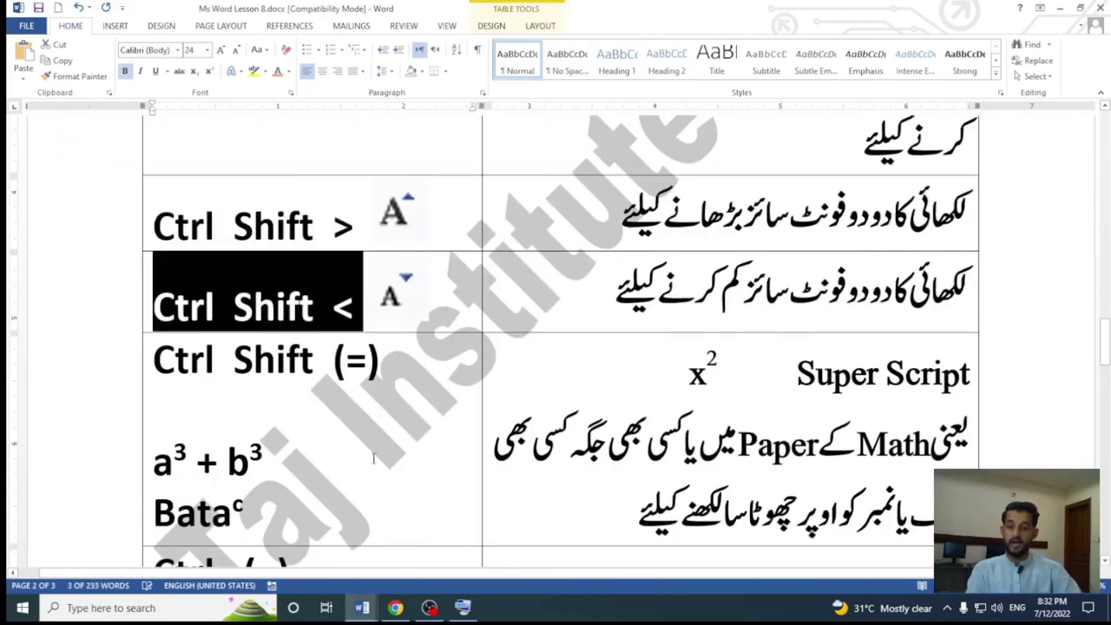
Step: Scroll up the shortcut table and select the Fonts (Alt+H+F+F) heading
scroll(267, 415, down, 2)
scroll(295, 412, up, 1)
scroll(313, 410, up, 5)
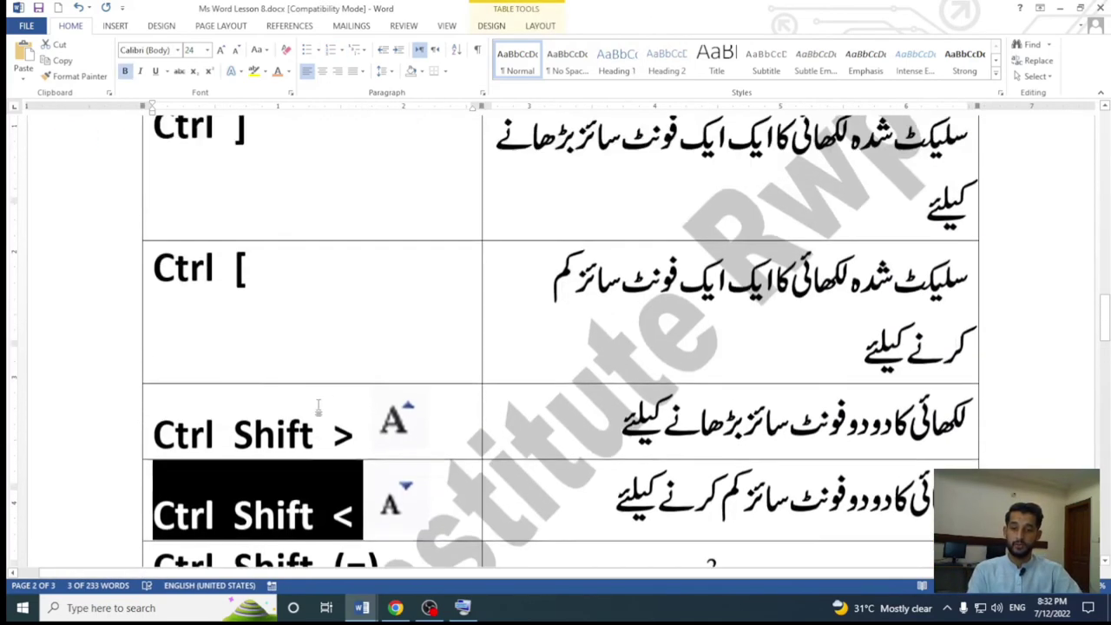
scroll(319, 408, up, 2)
scroll(318, 408, up, 5)
scroll(318, 405, up, 2)
scroll(286, 391, up, 3)
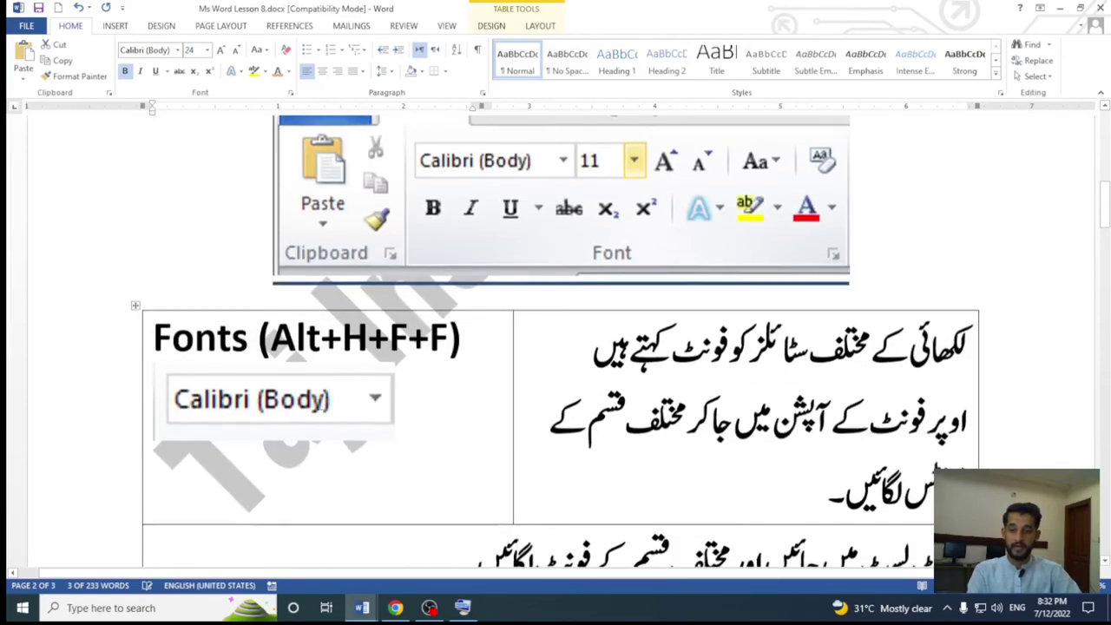
scroll(233, 370, up, 1)
drag(156, 404, 469, 406)
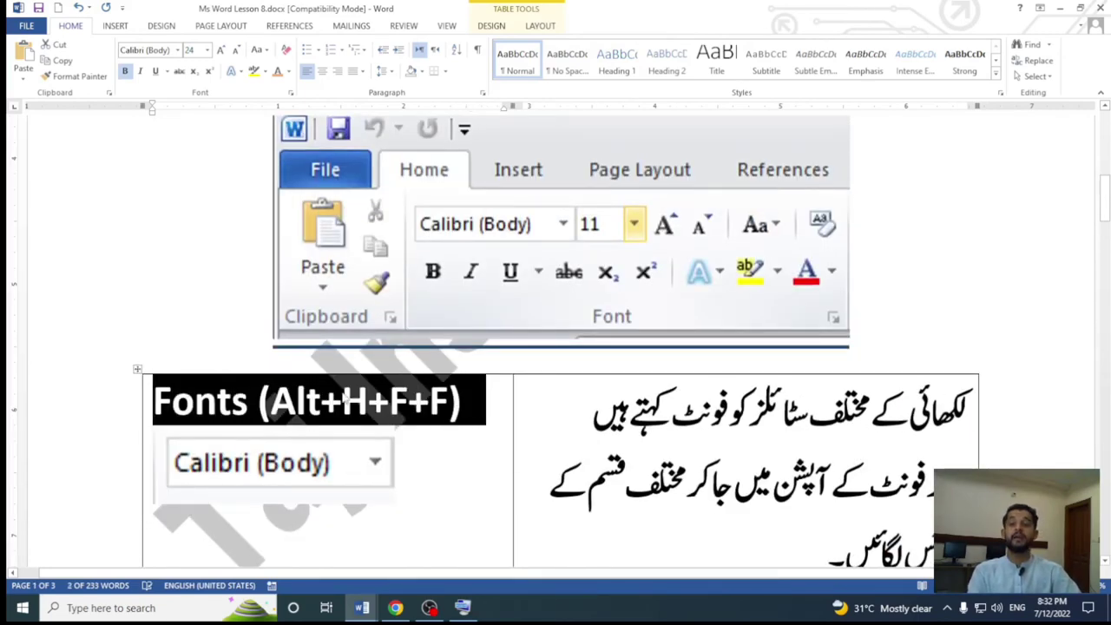
Step: Scroll back down, clear the selection and place the cursor in the Ctrl [ row
scroll(345, 400, down, 1)
scroll(345, 396, down, 4)
scroll(343, 393, down, 4)
scroll(344, 392, down, 2)
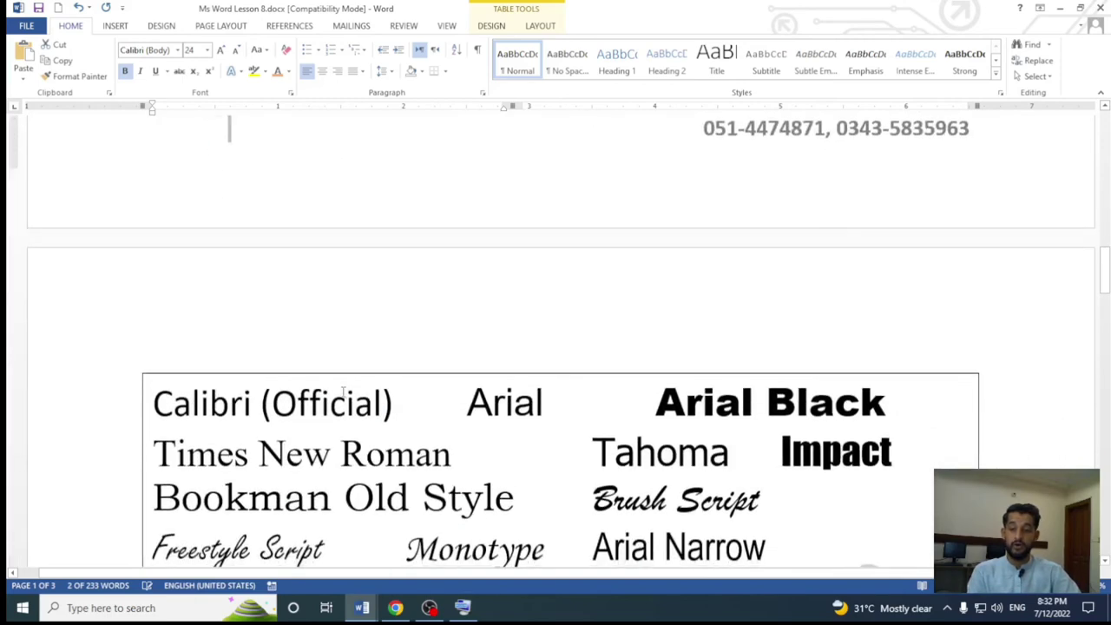
scroll(344, 392, down, 3)
scroll(343, 390, down, 4)
scroll(330, 365, down, 2)
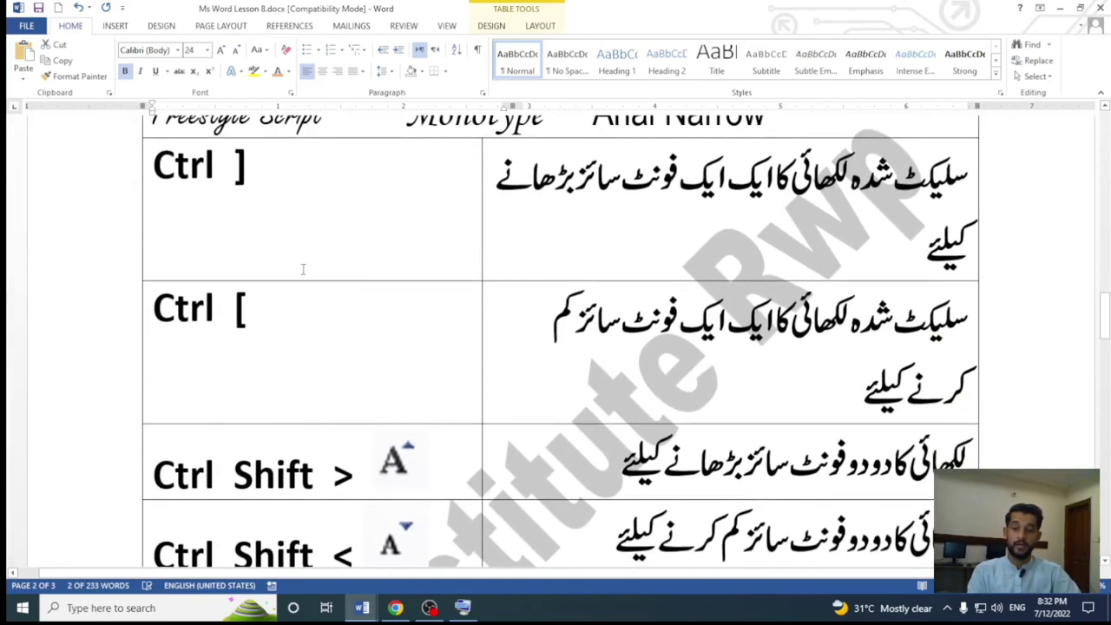
click(282, 221)
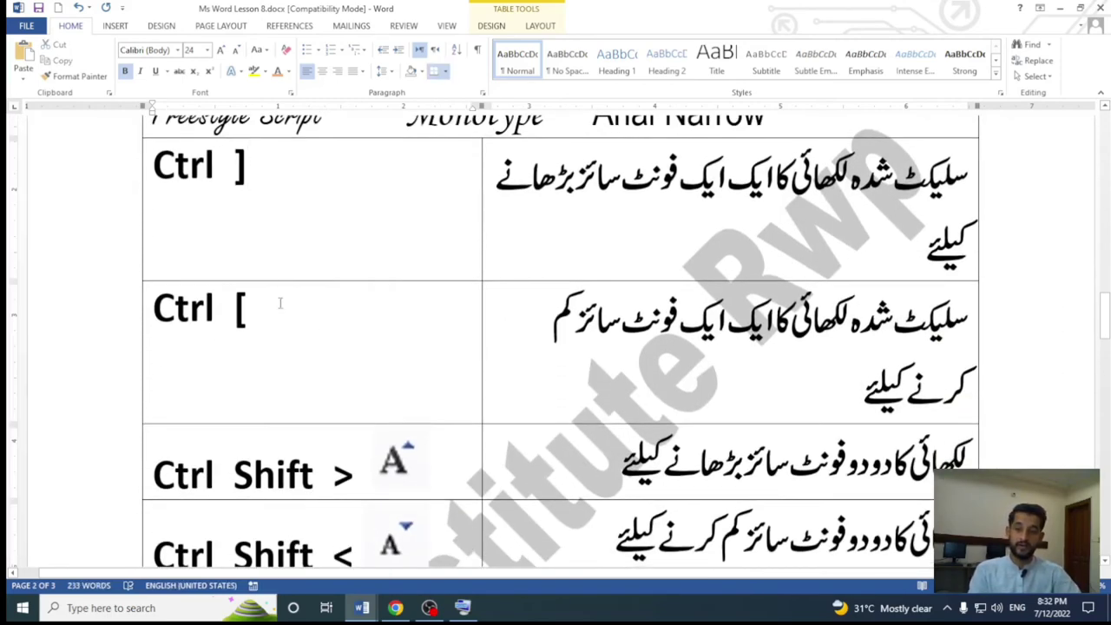
click(249, 333)
Step: Select the Urdu font-size note, then delete the blank line under Ctrl Shift (=)
scroll(265, 311, down, 3)
scroll(265, 311, down, 2)
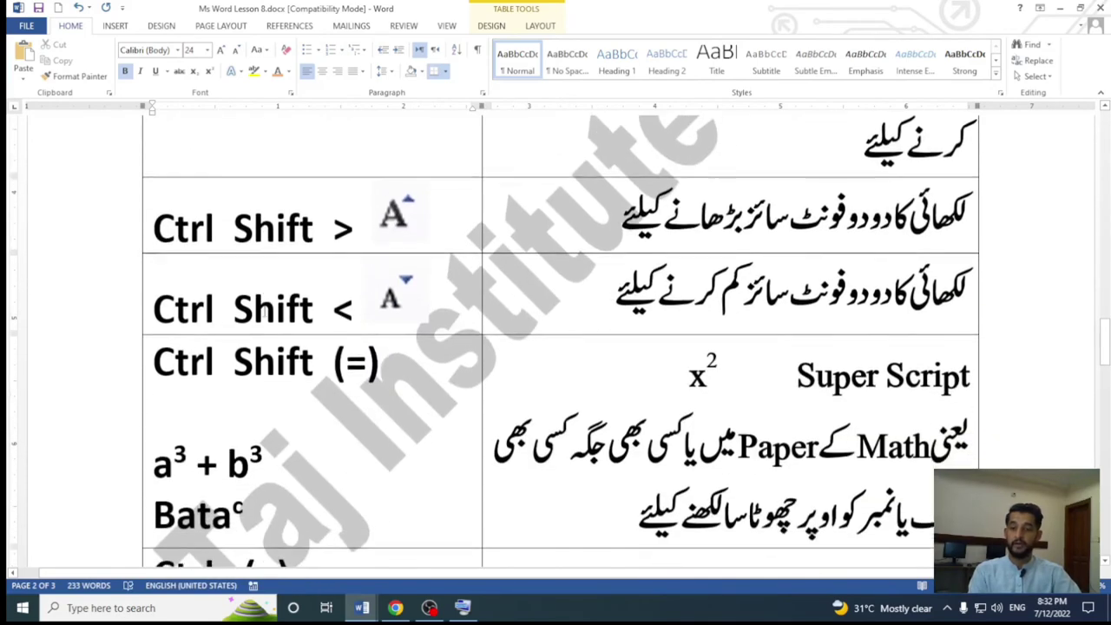
click(326, 231)
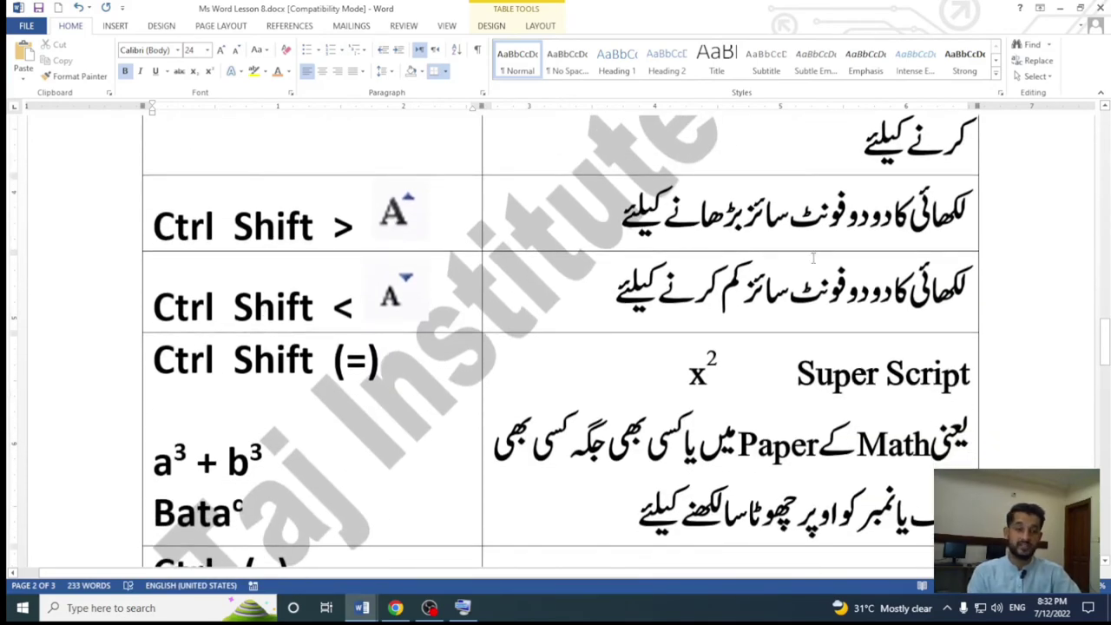
drag(910, 212, 744, 217)
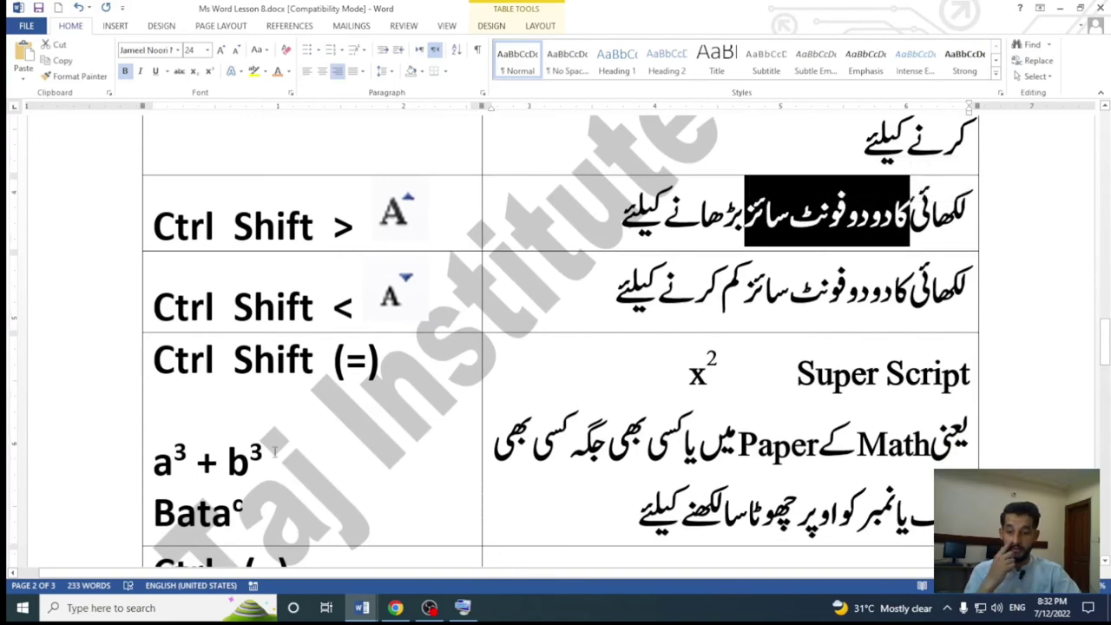
scroll(434, 304, down, 3)
drag(395, 234, 163, 260)
key(Delete)
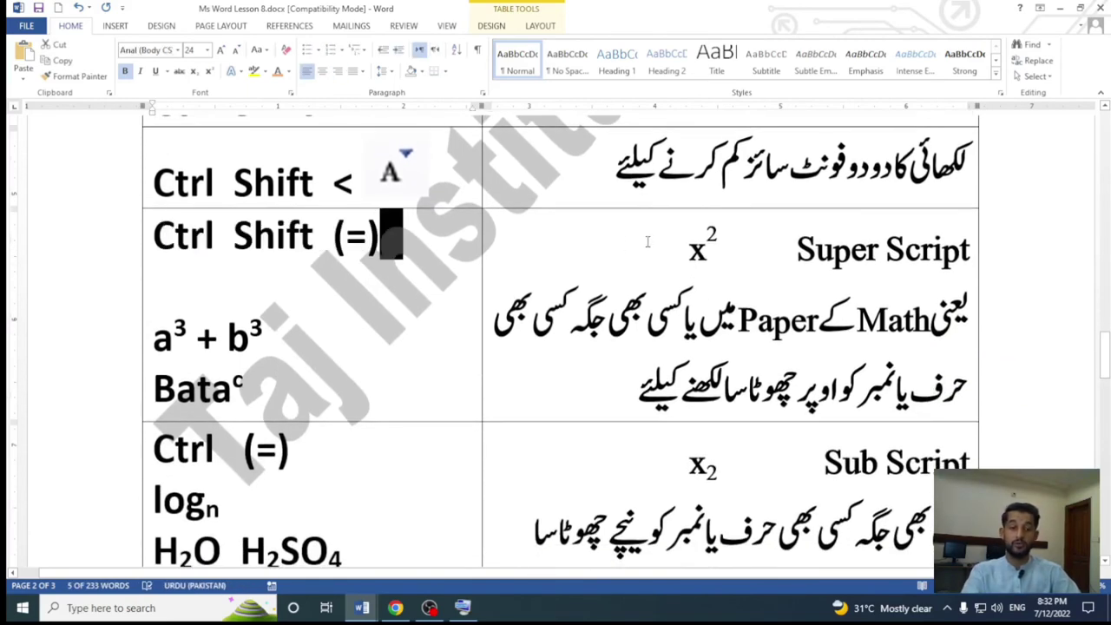
Step: Scroll further down the table and select a block of shortcut rows
scroll(380, 307, down, 2)
scroll(380, 308, down, 6)
scroll(380, 307, down, 4)
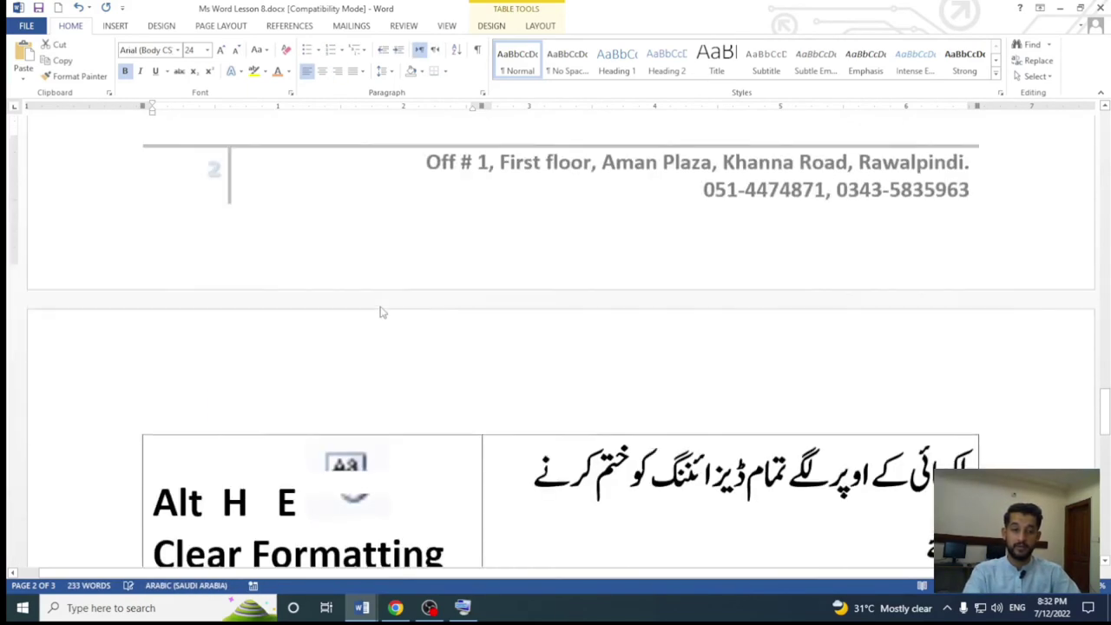
scroll(380, 309, down, 2)
scroll(380, 309, down, 4)
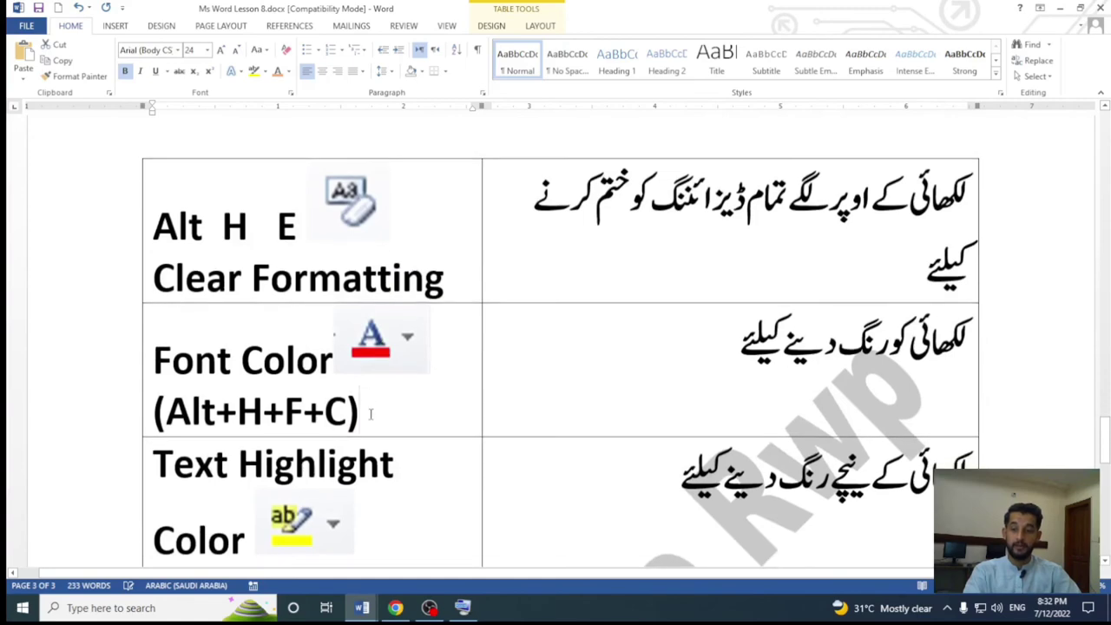
drag(371, 414, 155, 352)
Step: Scroll to and select the Alt H E clear-formatting shortcut entry
scroll(293, 345, down, 1)
scroll(294, 346, down, 4)
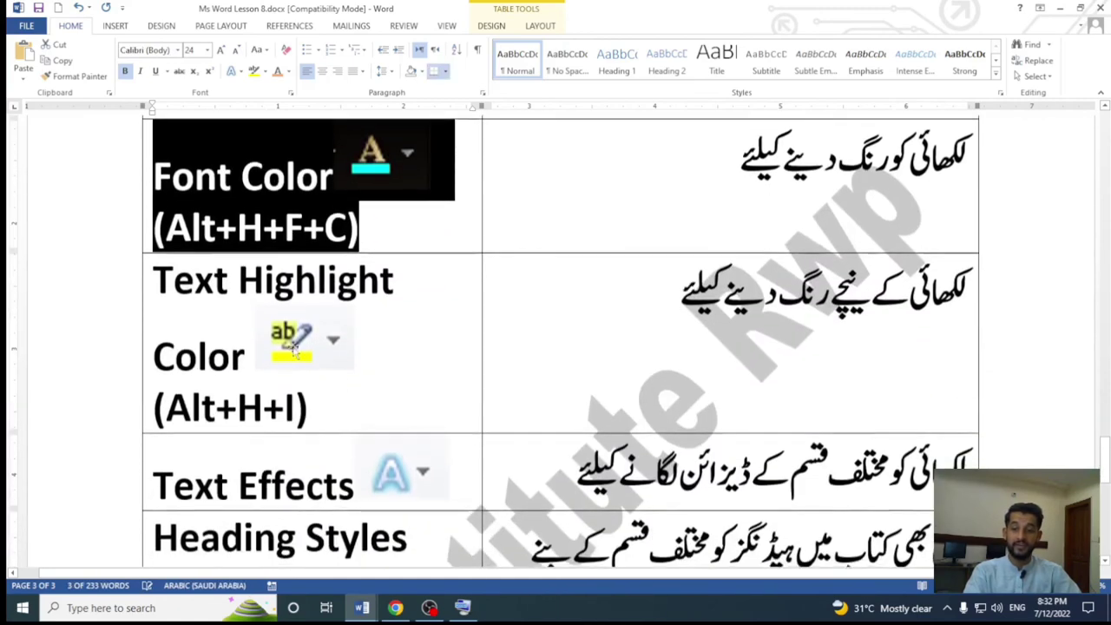
scroll(294, 345, down, 3)
scroll(294, 345, down, 2)
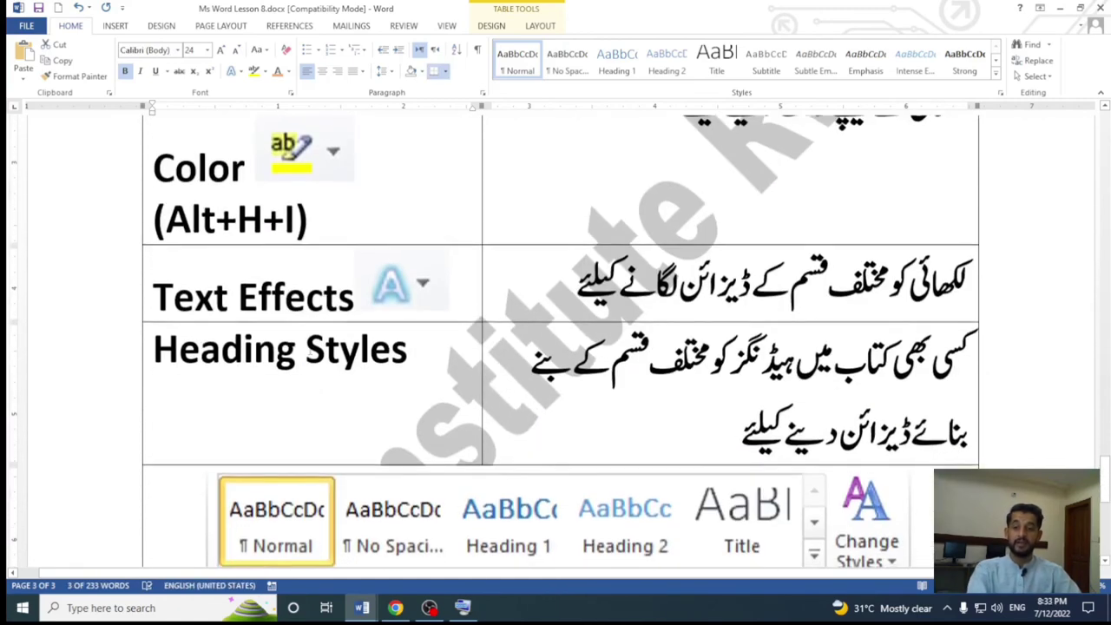
scroll(324, 352, down, 3)
scroll(324, 351, down, 2)
scroll(324, 351, up, 6)
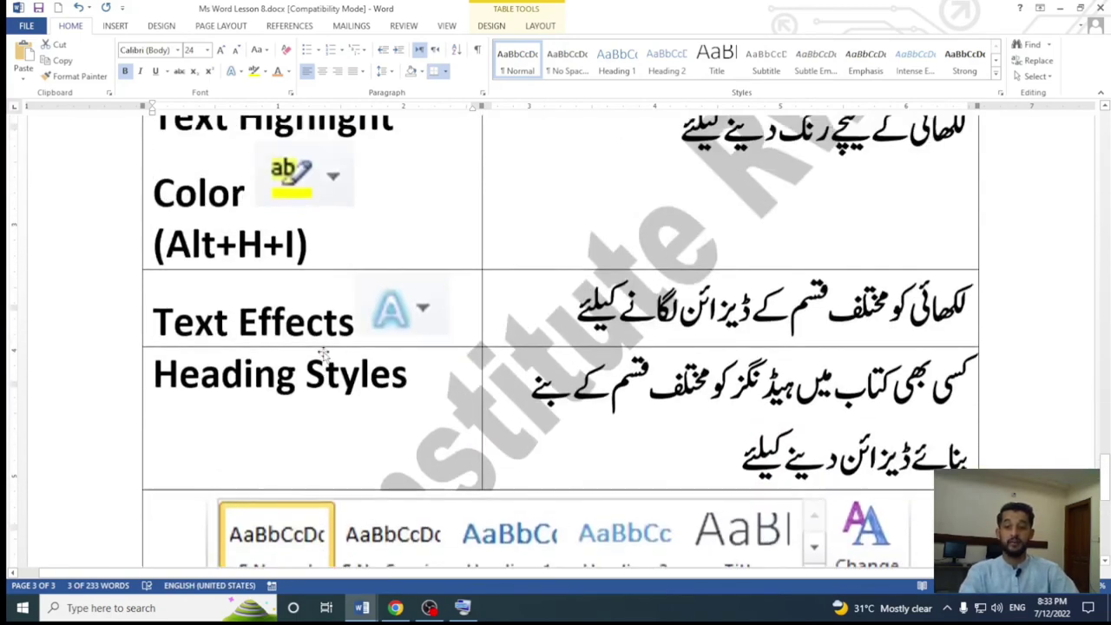
scroll(324, 352, up, 4)
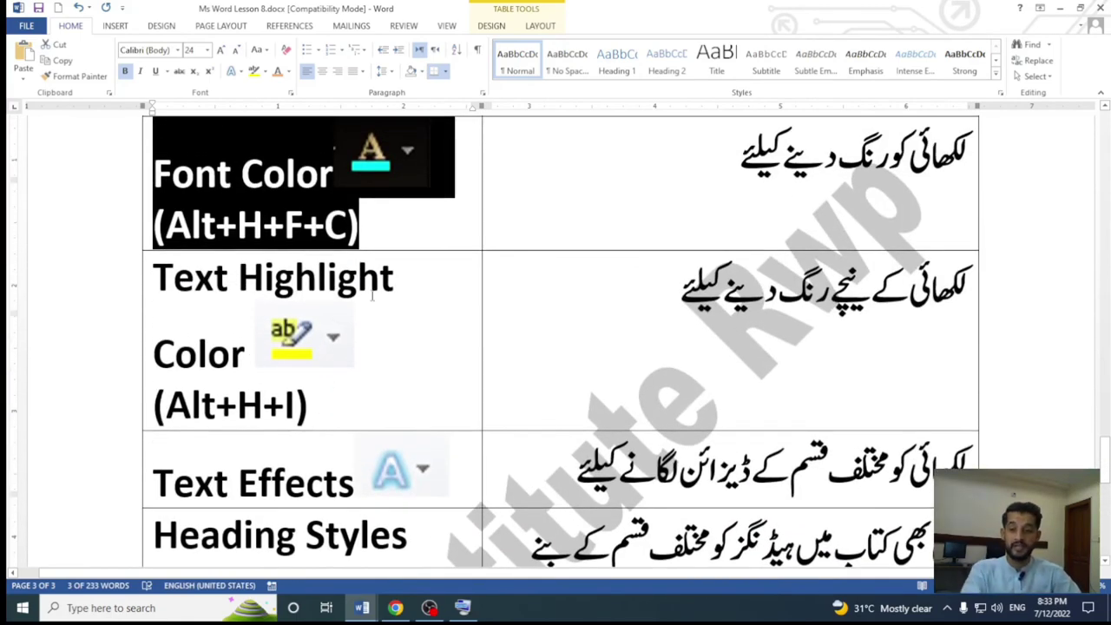
scroll(373, 296, up, 1)
scroll(373, 296, up, 5)
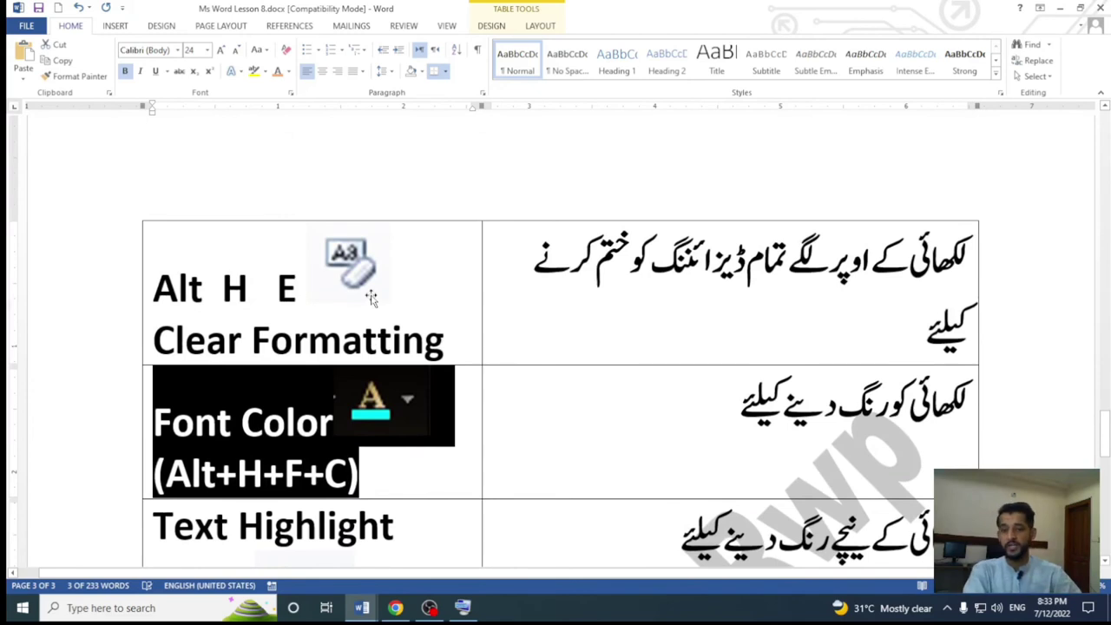
drag(156, 289, 444, 341)
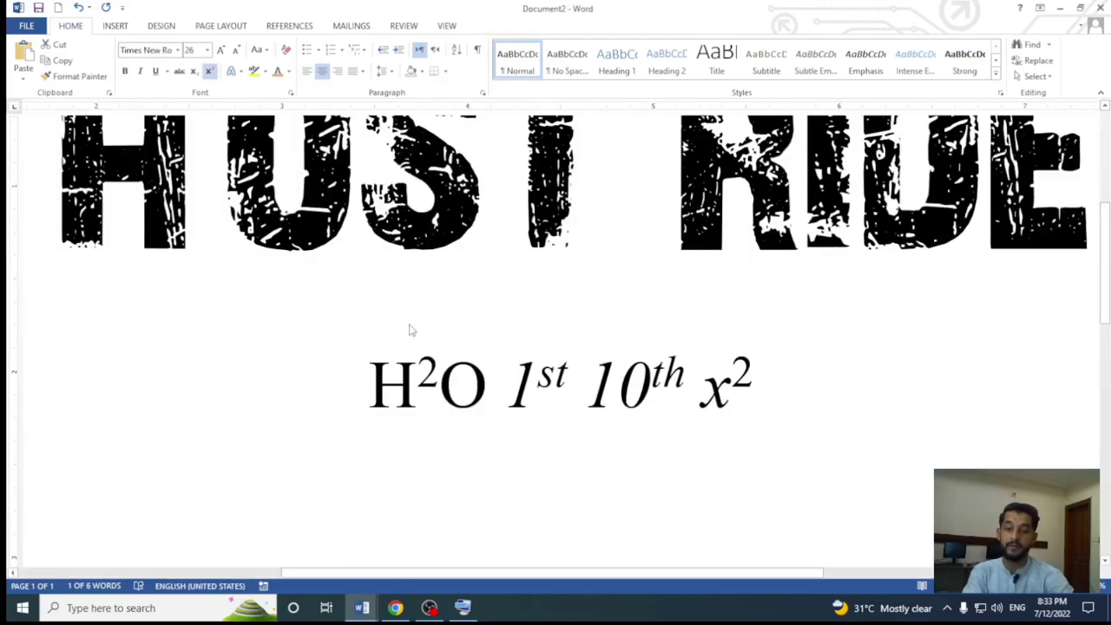
Step: Select the GHOST RIDER title and give it an orange font colour
key(shift+Right)
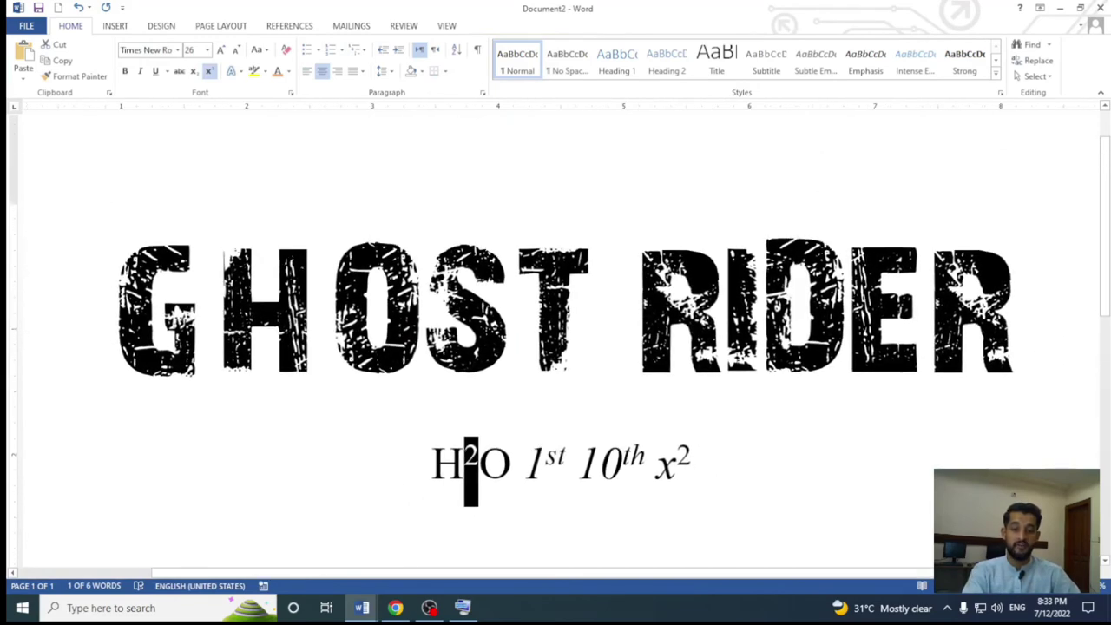
drag(214, 369, 701, 373)
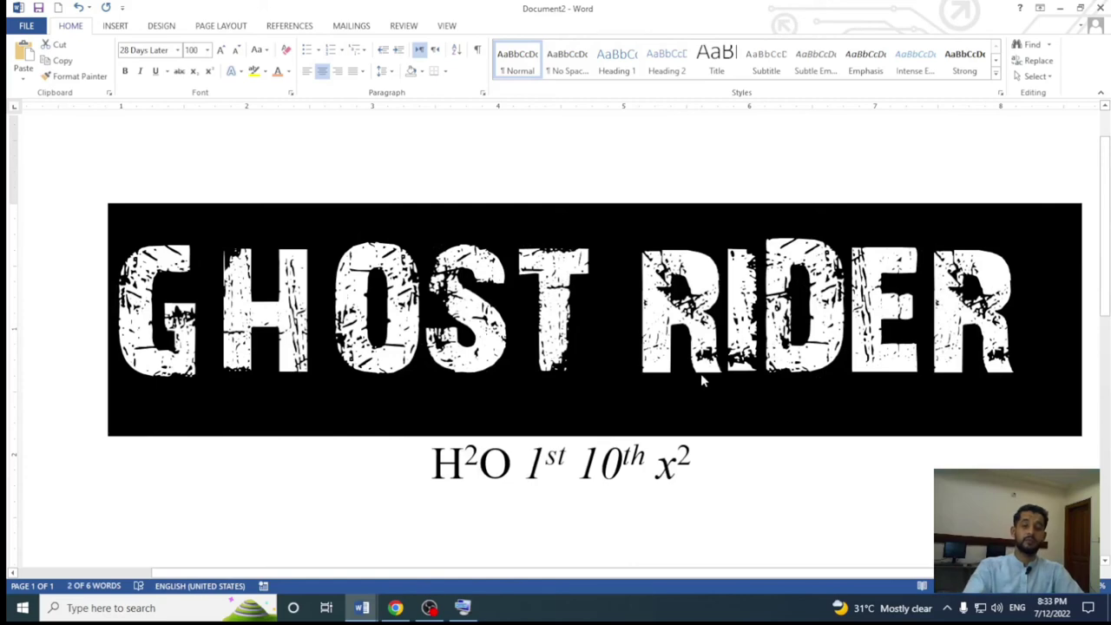
click(278, 73)
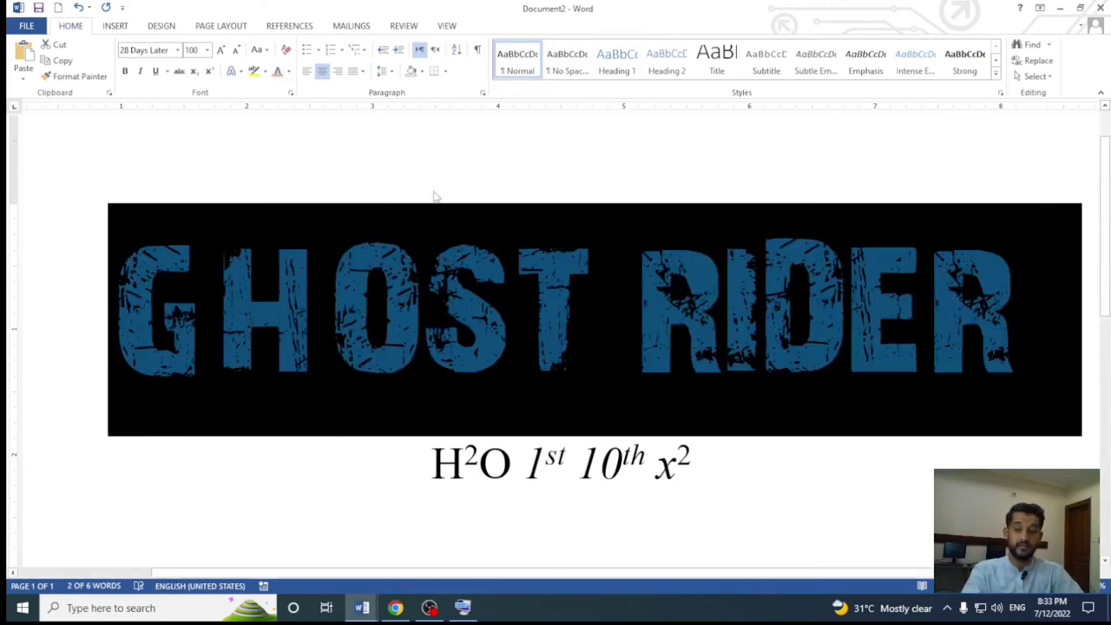
click(431, 261)
Step: Place the cursor at the end of the H2O line, then select the entire document
click(691, 459)
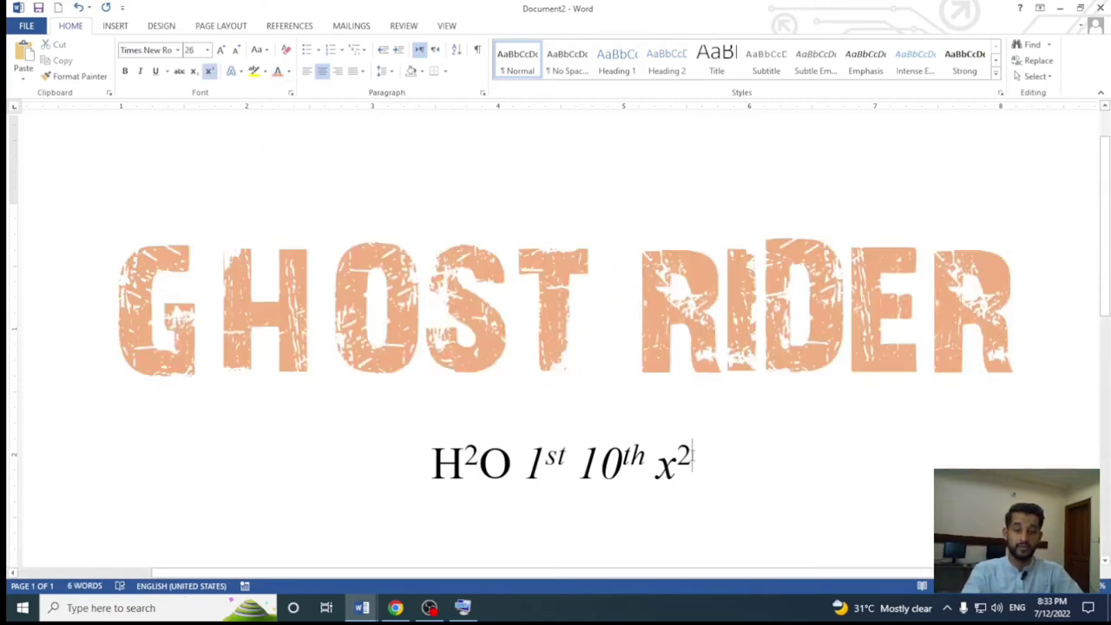
scroll(625, 409, down, 3)
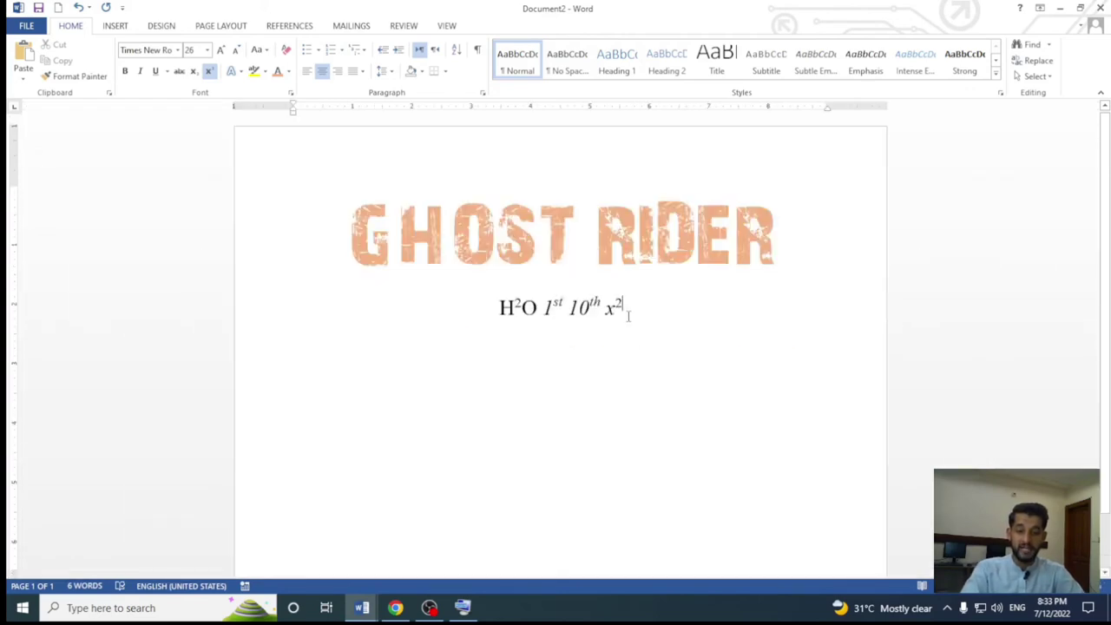
scroll(630, 313, up, 1)
scroll(631, 315, up, 1)
key(ctrl+a)
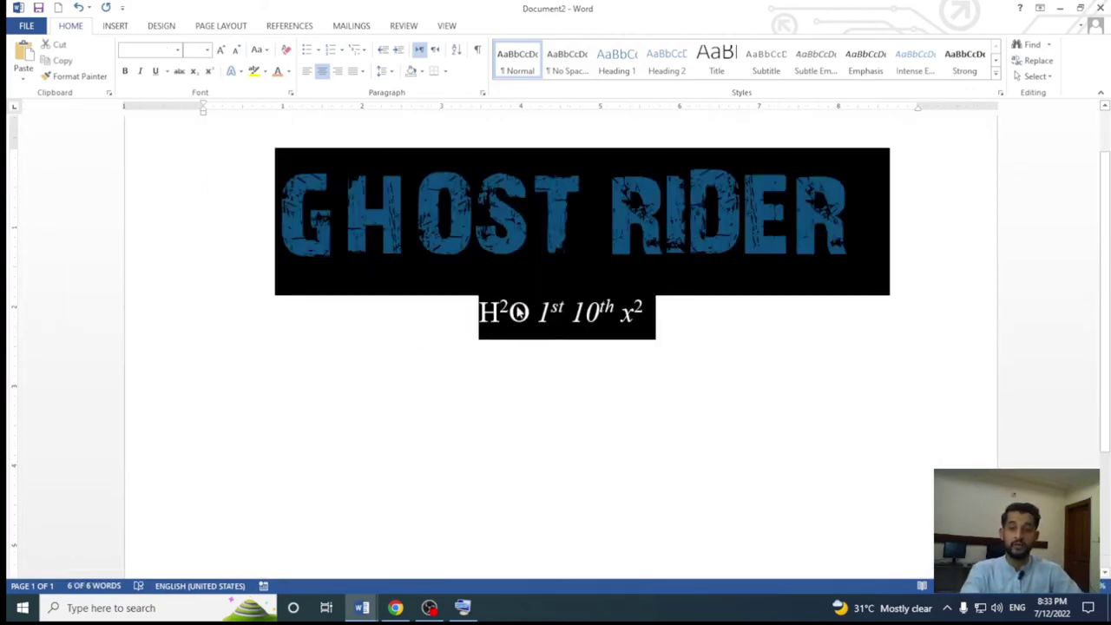
Step: Clear all formatting from the selected GHOST RIDER and H2O text using Alt, H, E
click(290, 55)
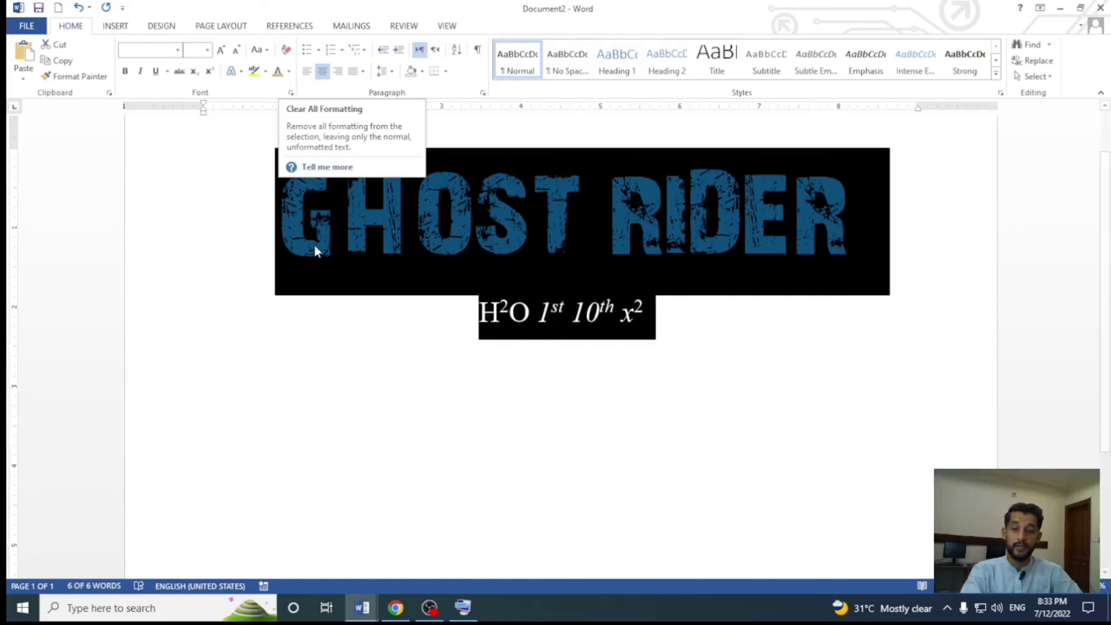
key(alt)
key(alt+h)
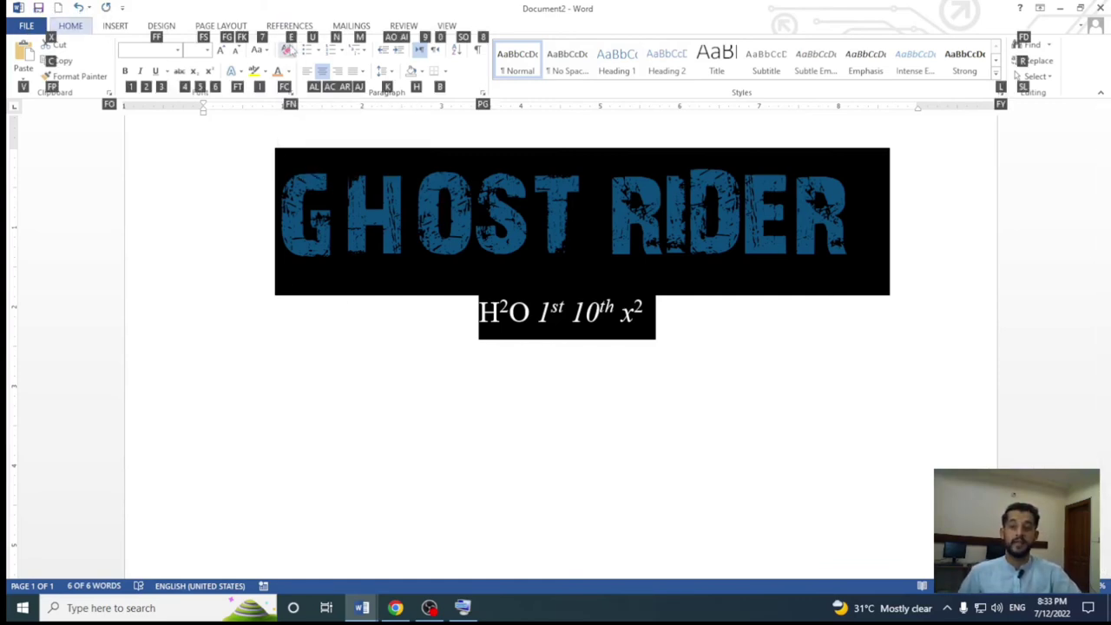
key(e)
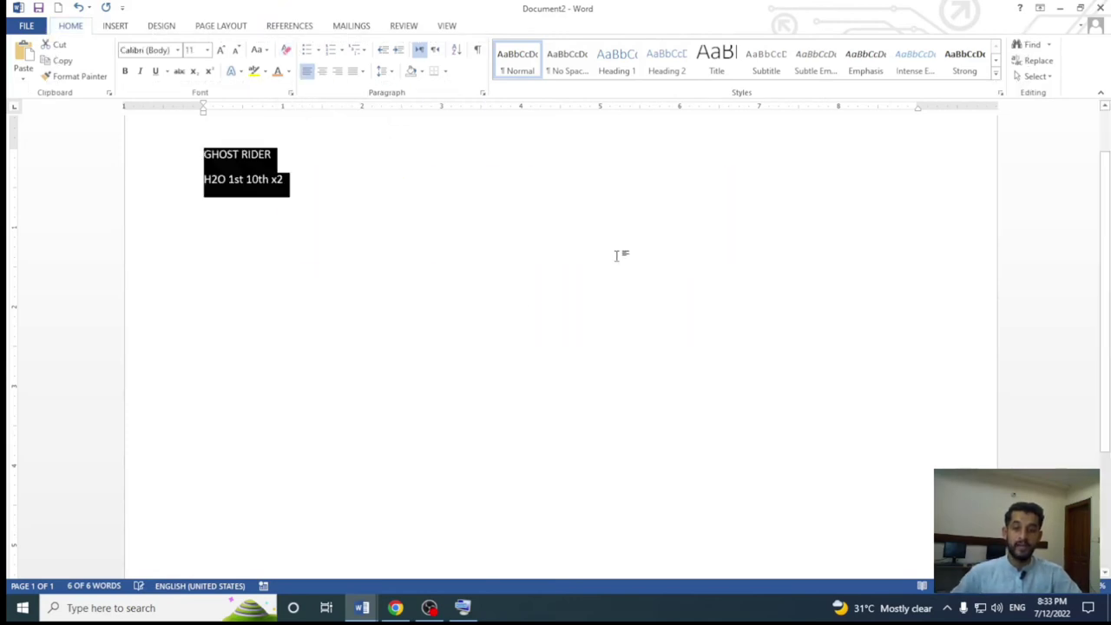
scroll(504, 231, up, 1)
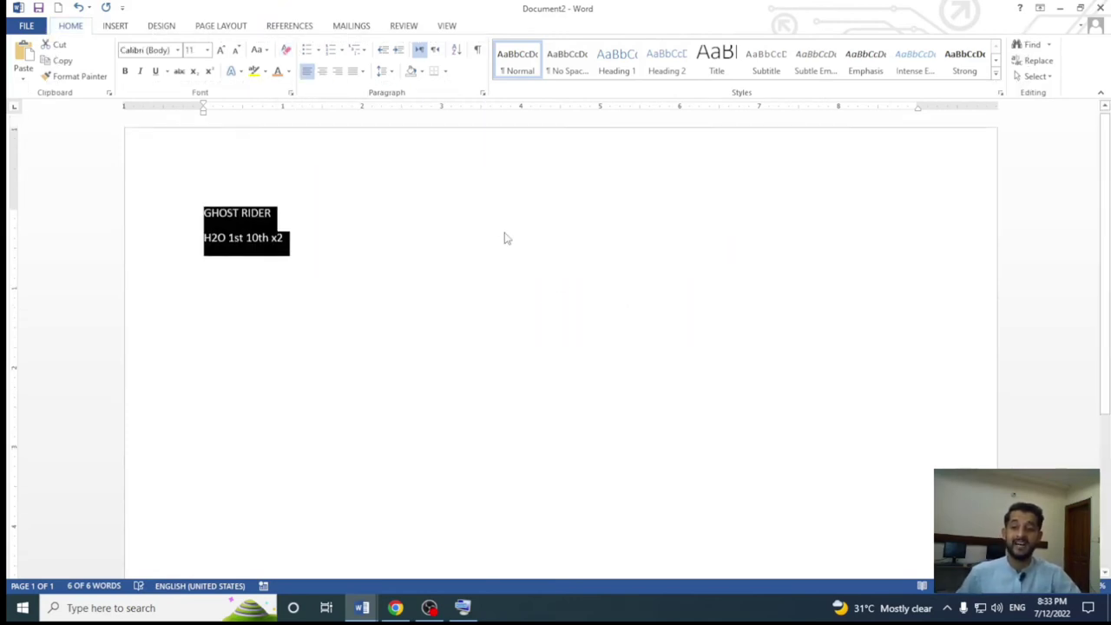
scroll(505, 236, up, 1)
scroll(506, 239, up, 1)
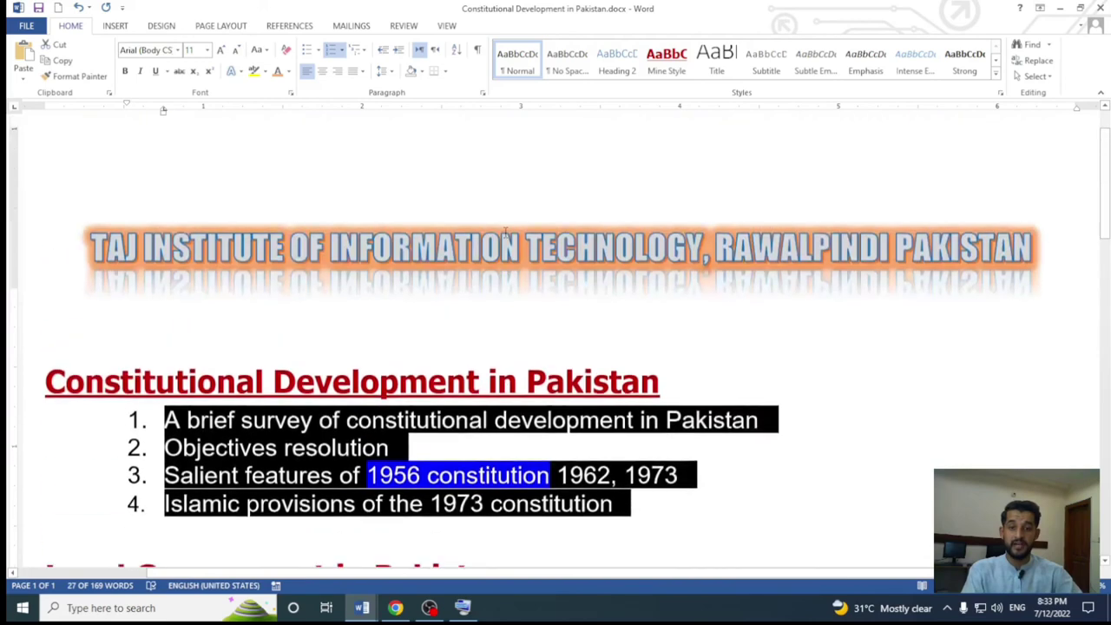
Step: Strip the formatting from the TAJ INSTITUTE banner title with Ctrl+Shift+N
ctrl+scroll(505, 232, down, 2)
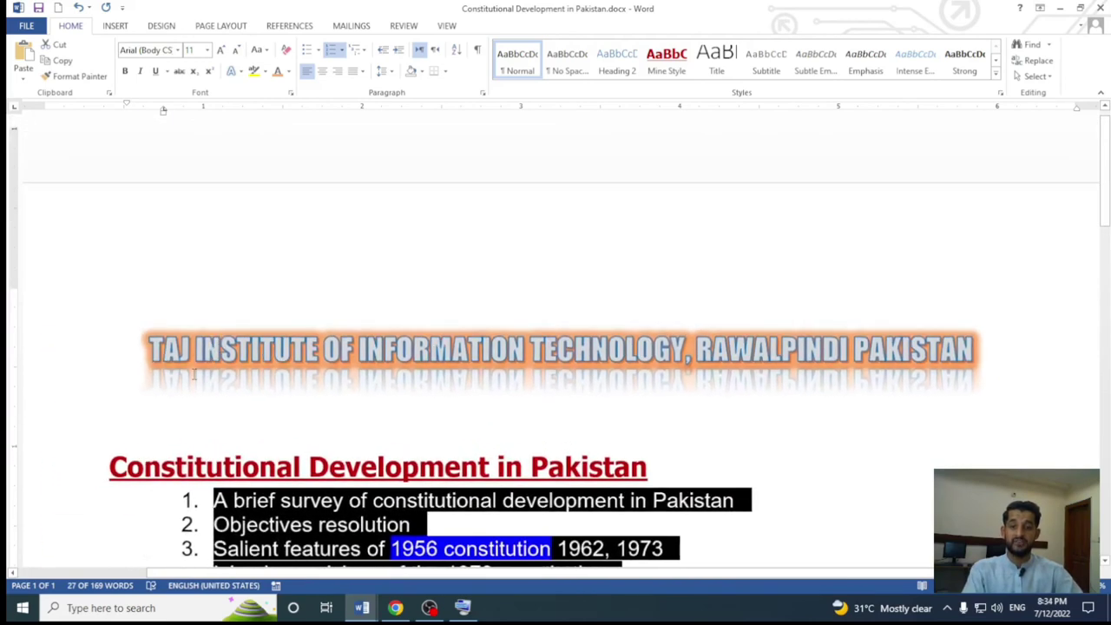
click(149, 316)
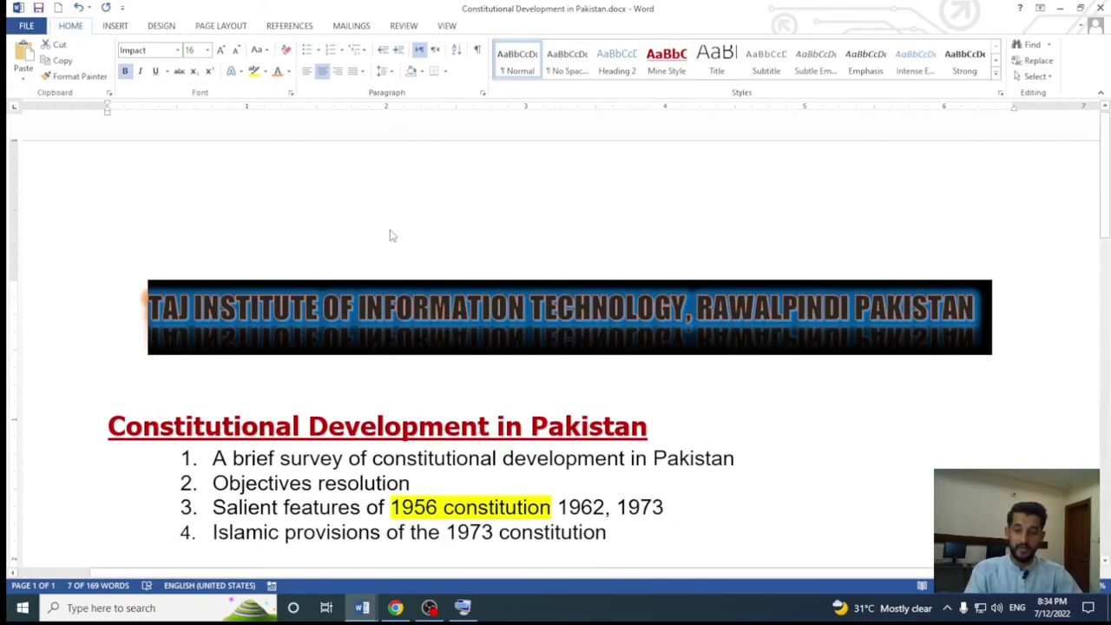
key(ctrl+shift+n)
click(543, 354)
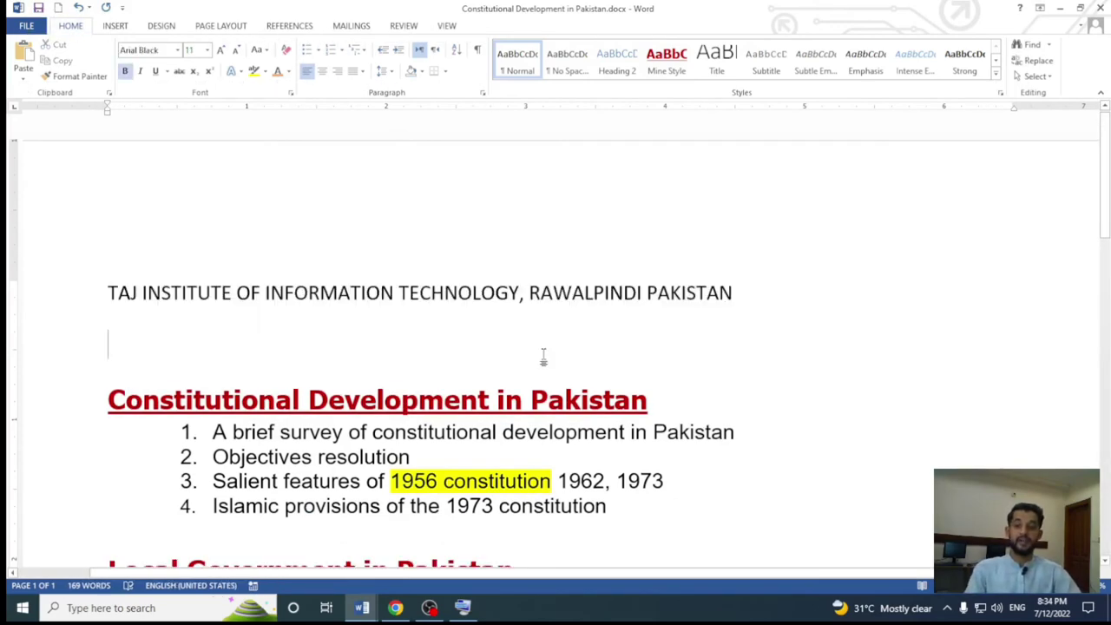
Step: Undo to restore the banner's formatting and scroll through the outline sections
ctrl+scroll(543, 355, down, 2)
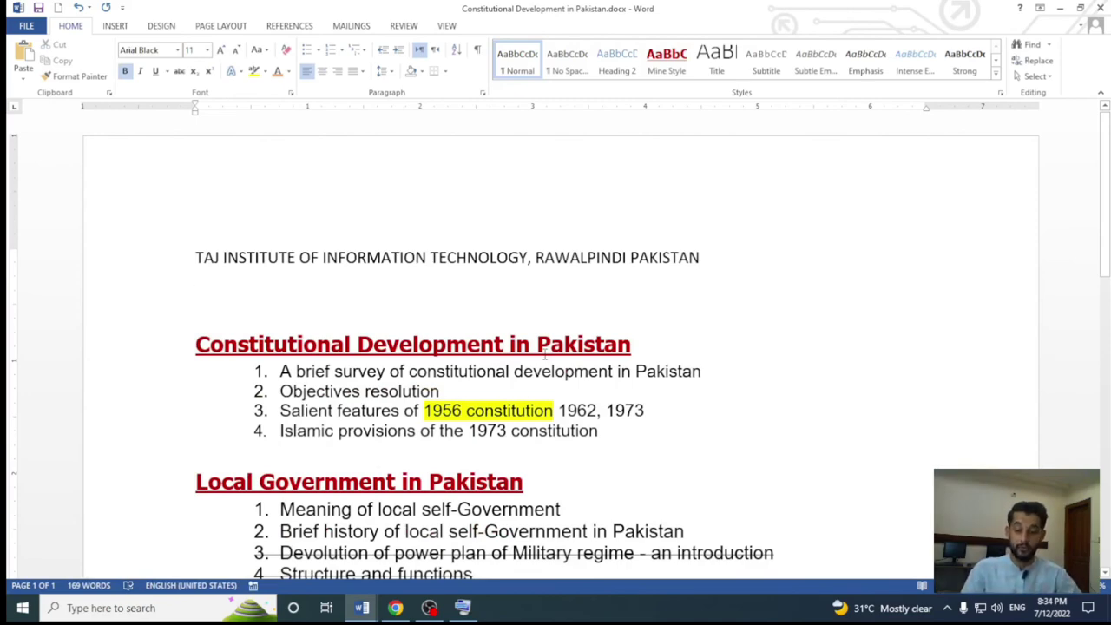
key(ctrl+z)
scroll(545, 351, down, 3)
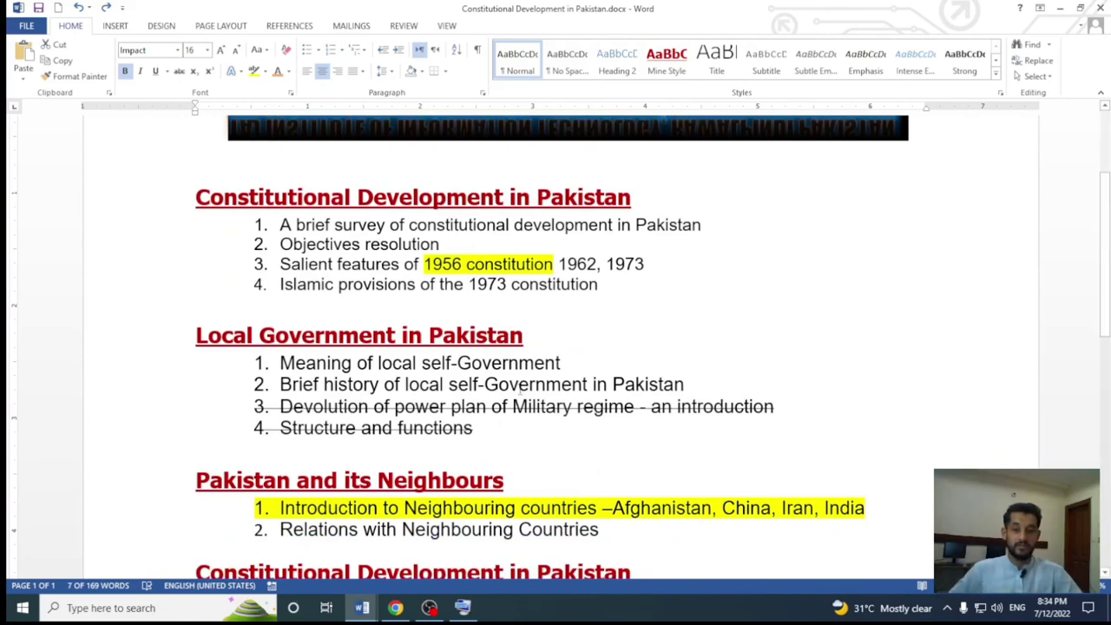
scroll(629, 310, down, 5)
scroll(629, 311, down, 3)
scroll(629, 311, up, 2)
scroll(630, 311, up, 1)
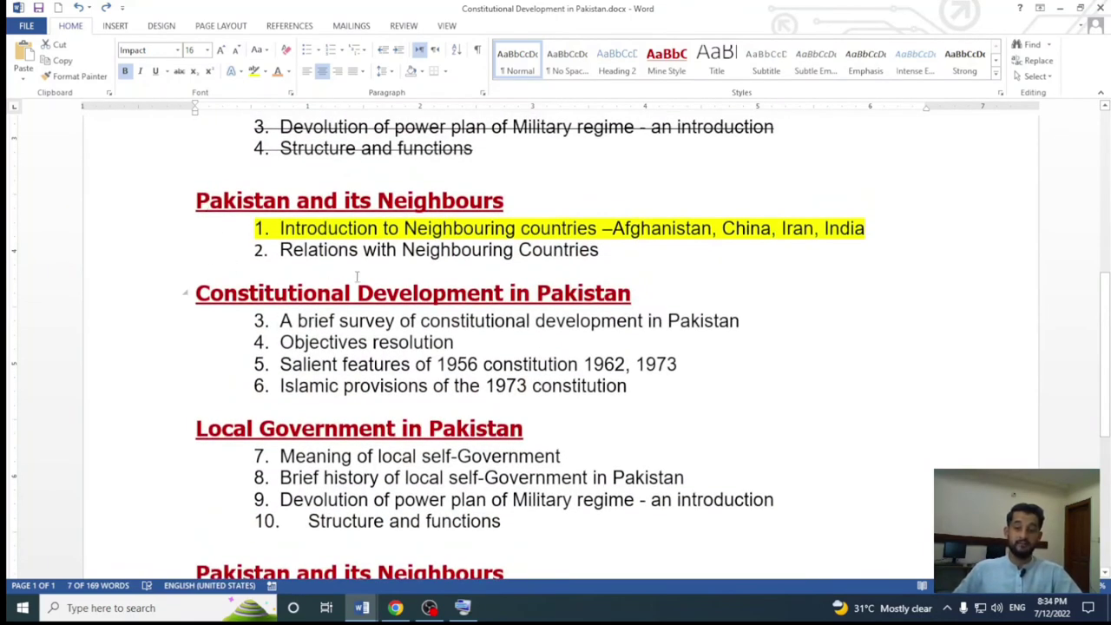
scroll(431, 281, up, 3)
scroll(430, 261, up, 1)
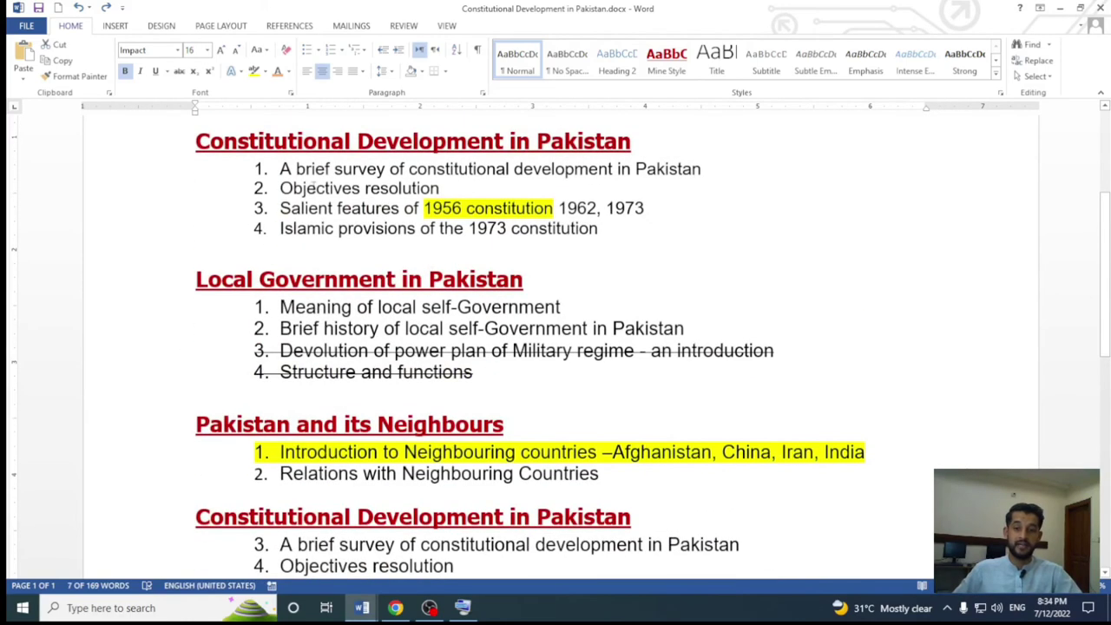
mouse_move(279, 169)
mouse_down()
mouse_move(451, 188)
mouse_move(602, 228)
mouse_up()
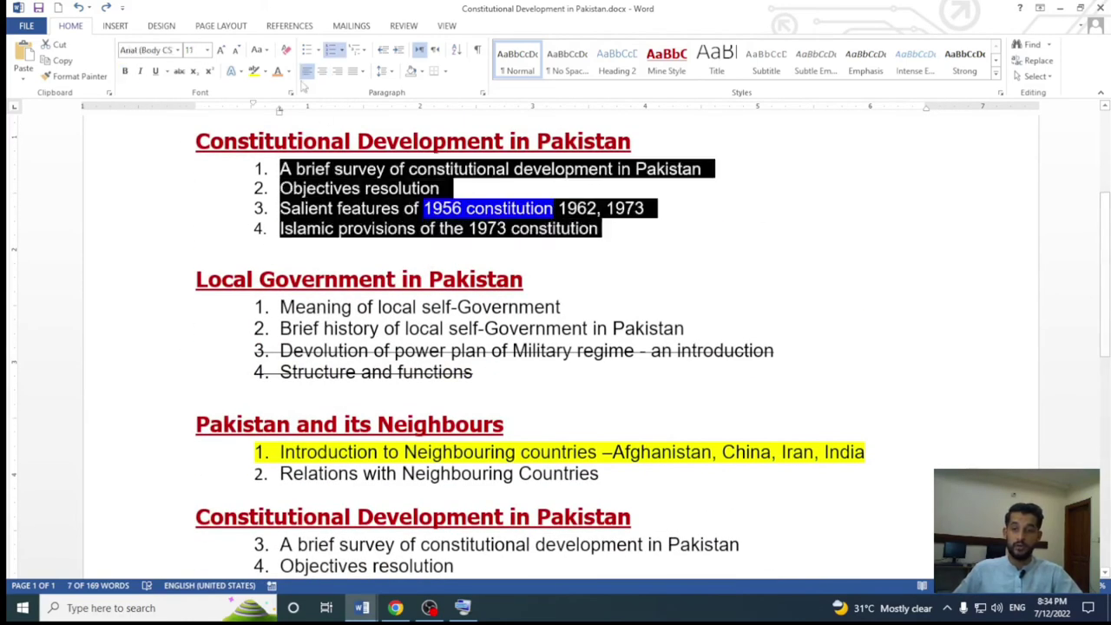
click(286, 50)
click(538, 249)
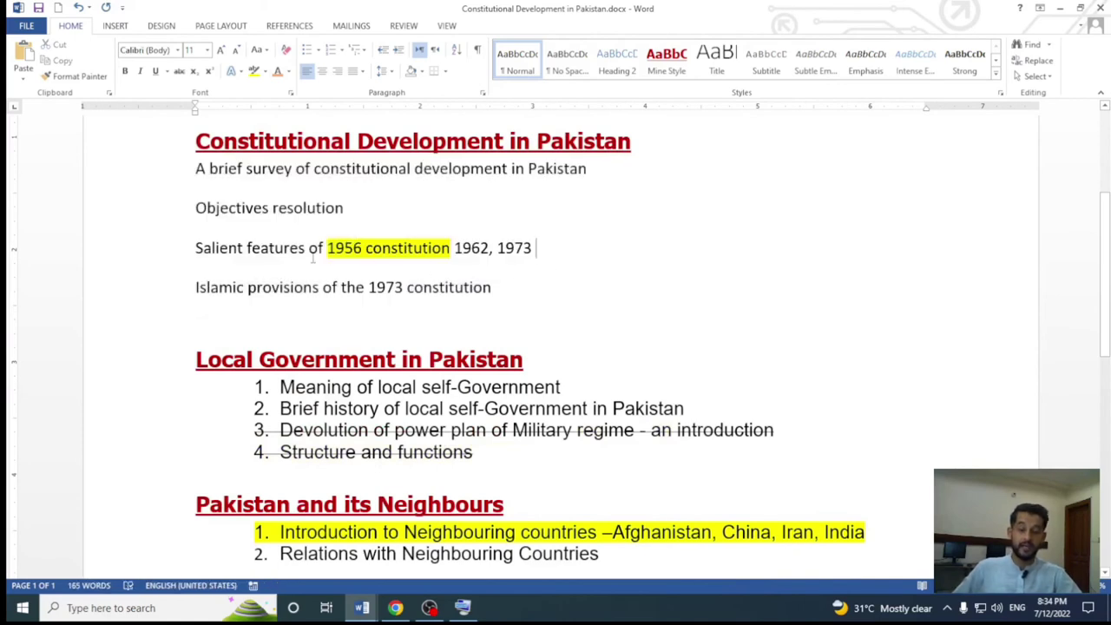
drag(327, 250, 489, 249)
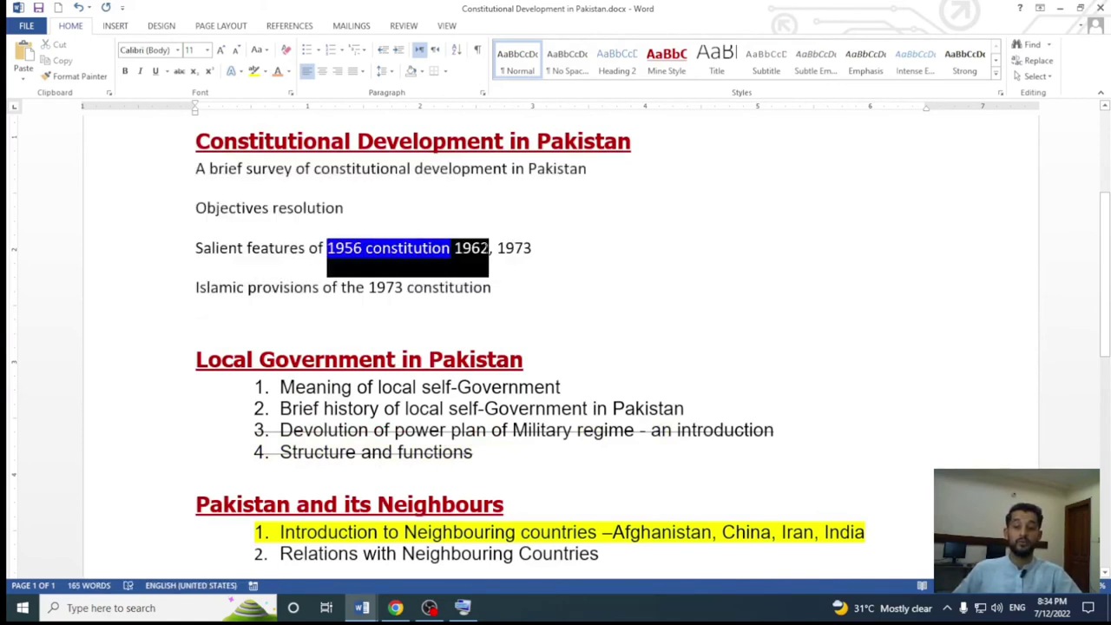
click(265, 71)
click(294, 152)
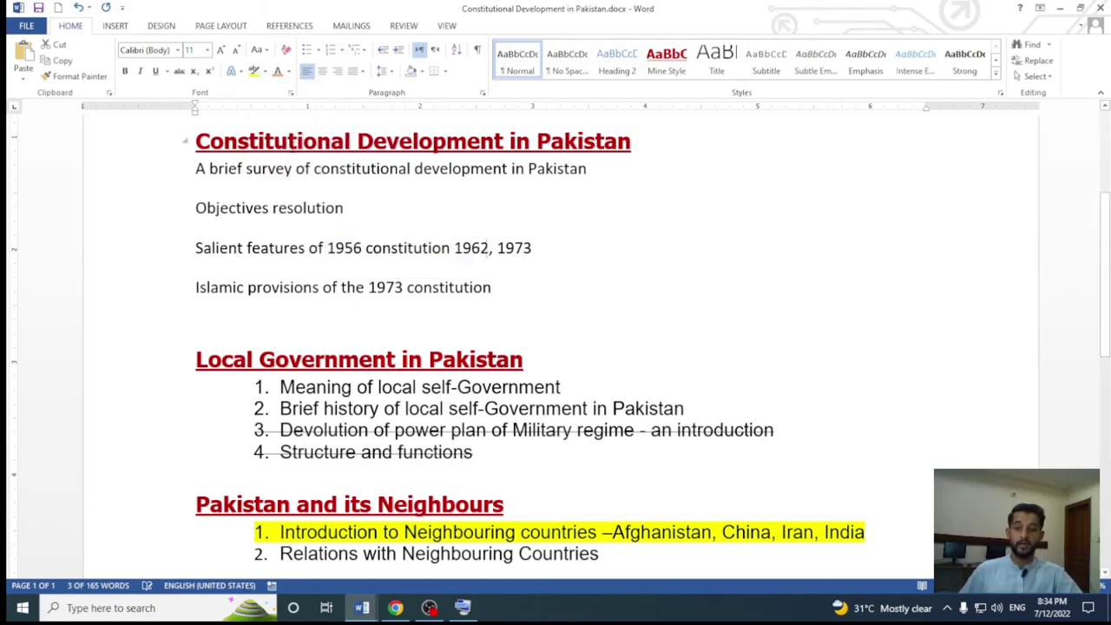
click(491, 239)
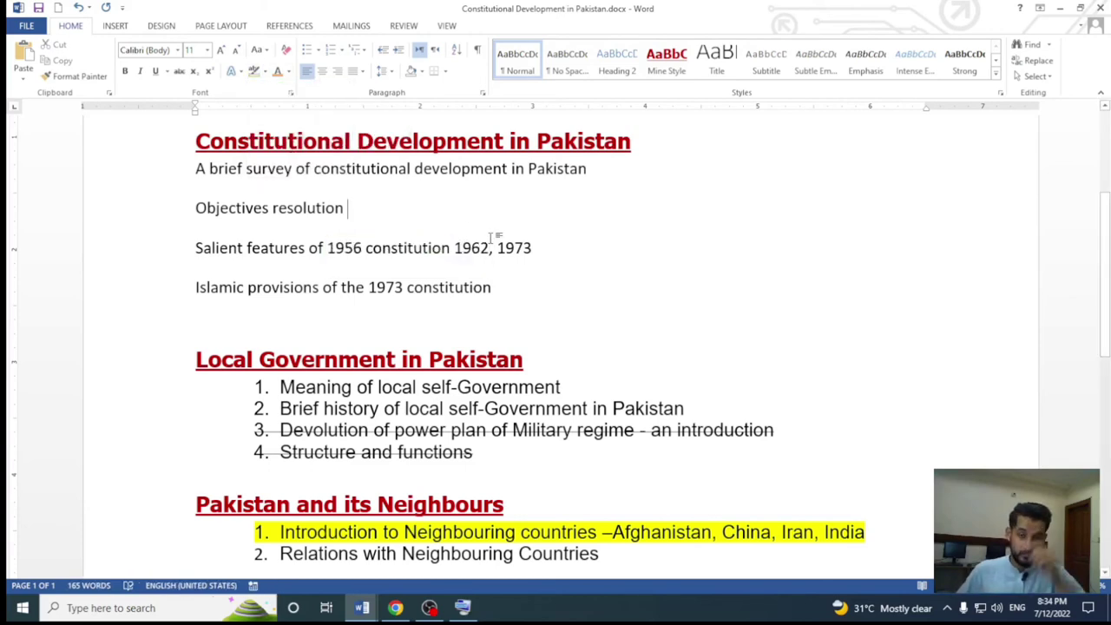
key(ctrl+z)
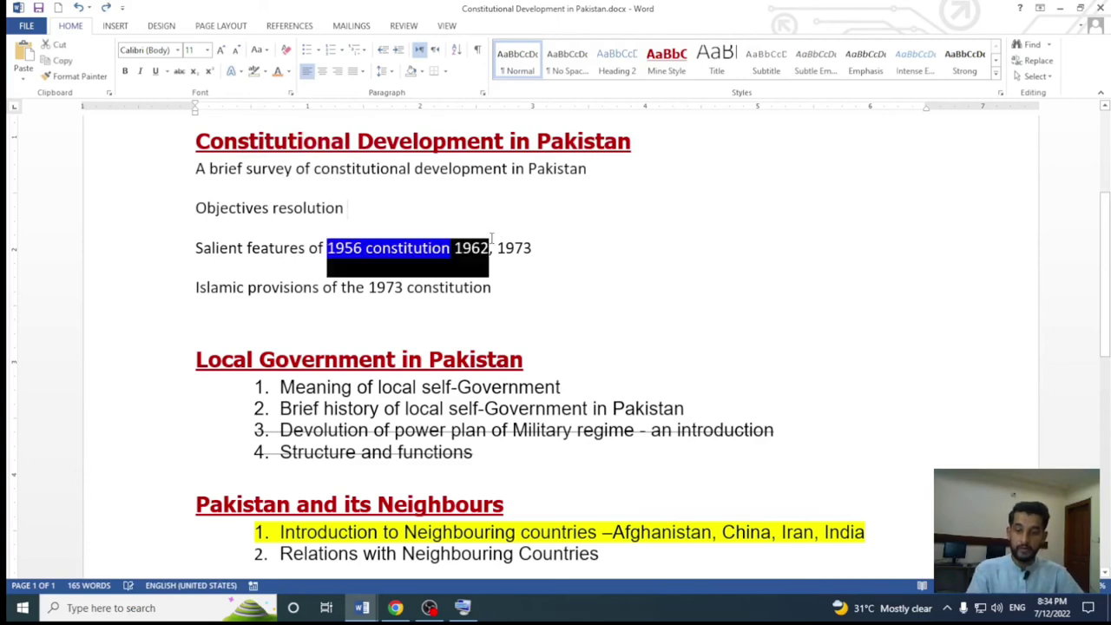
key(ctrl+z)
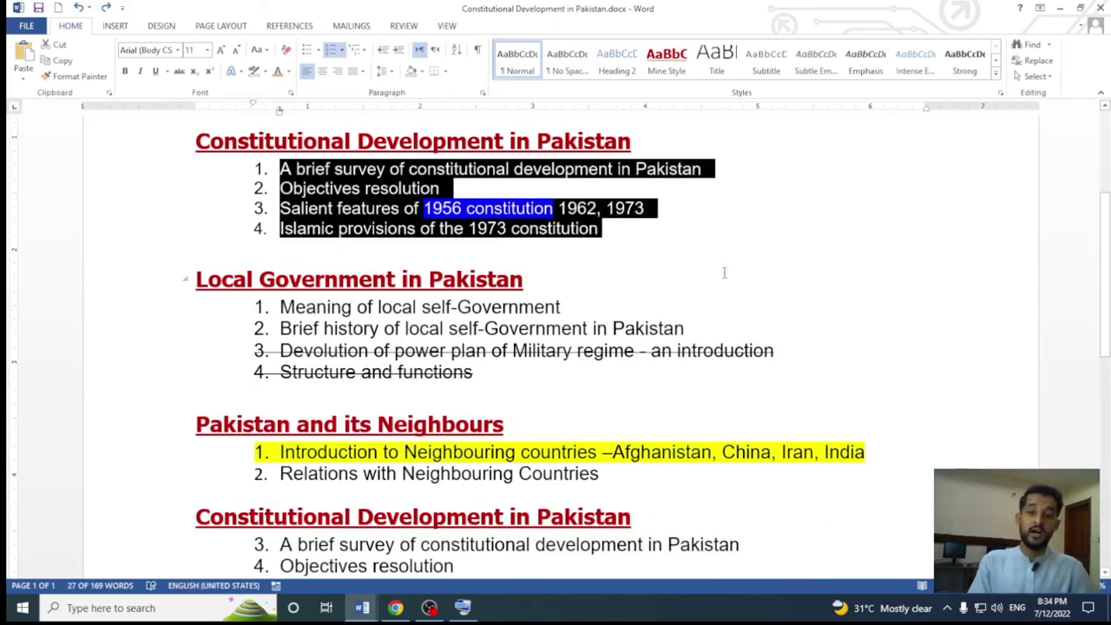
key(ctrl+z)
key(ctrl+z)
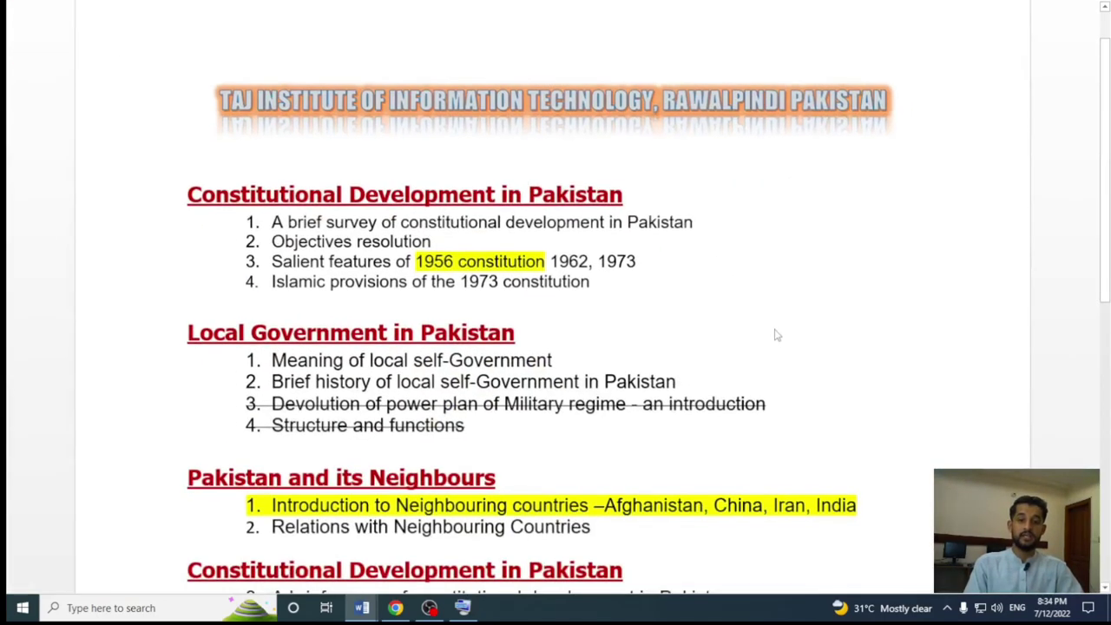
Step: Scroll the Constitutional Development document, then Alt+Tab to Ms Word Lesson 8.docx
scroll(766, 302, down, 1)
scroll(768, 302, down, 1)
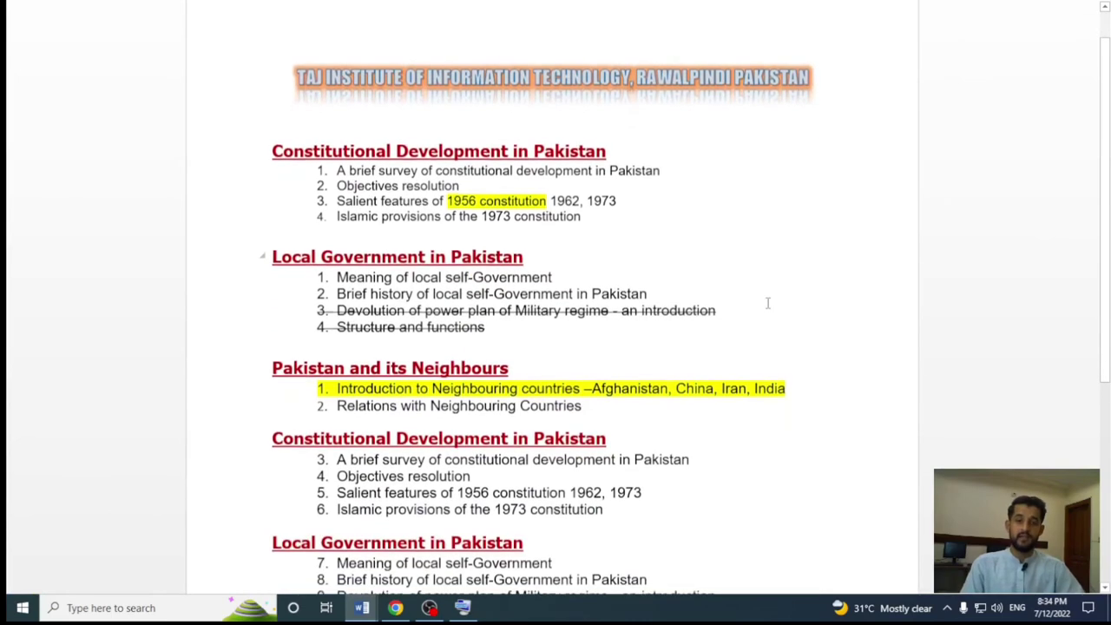
scroll(767, 303, down, 1)
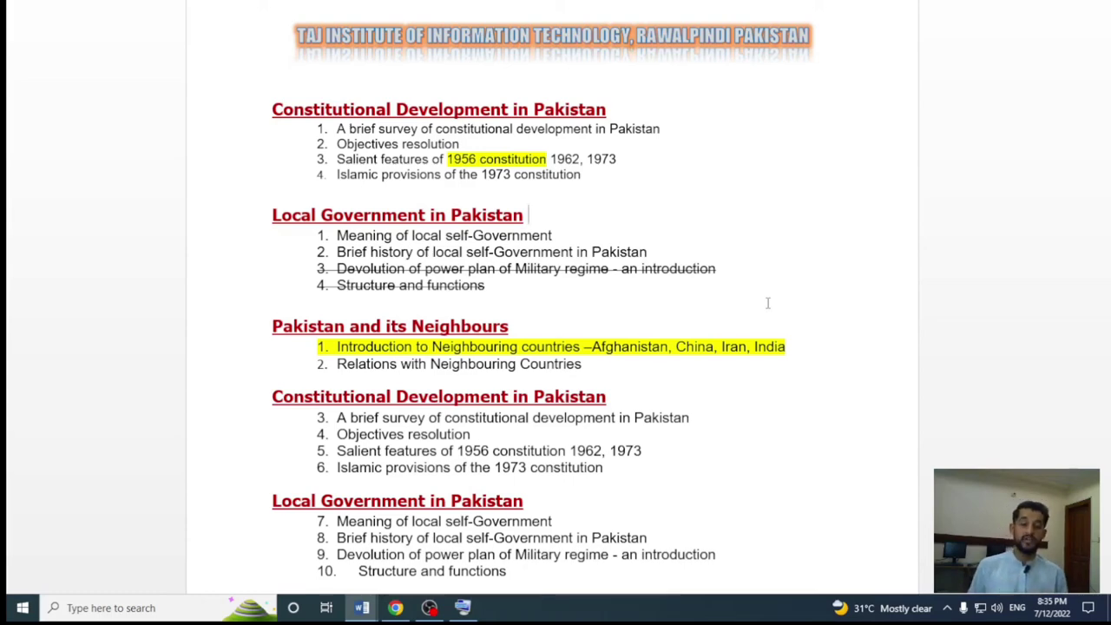
scroll(767, 303, up, 5)
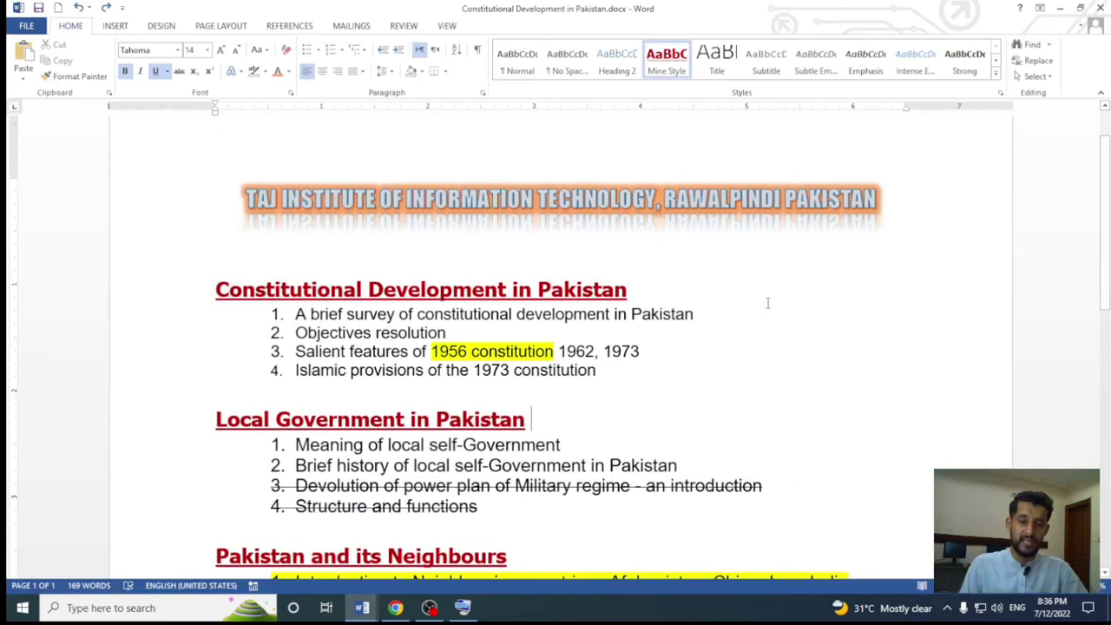
scroll(767, 303, down, 1)
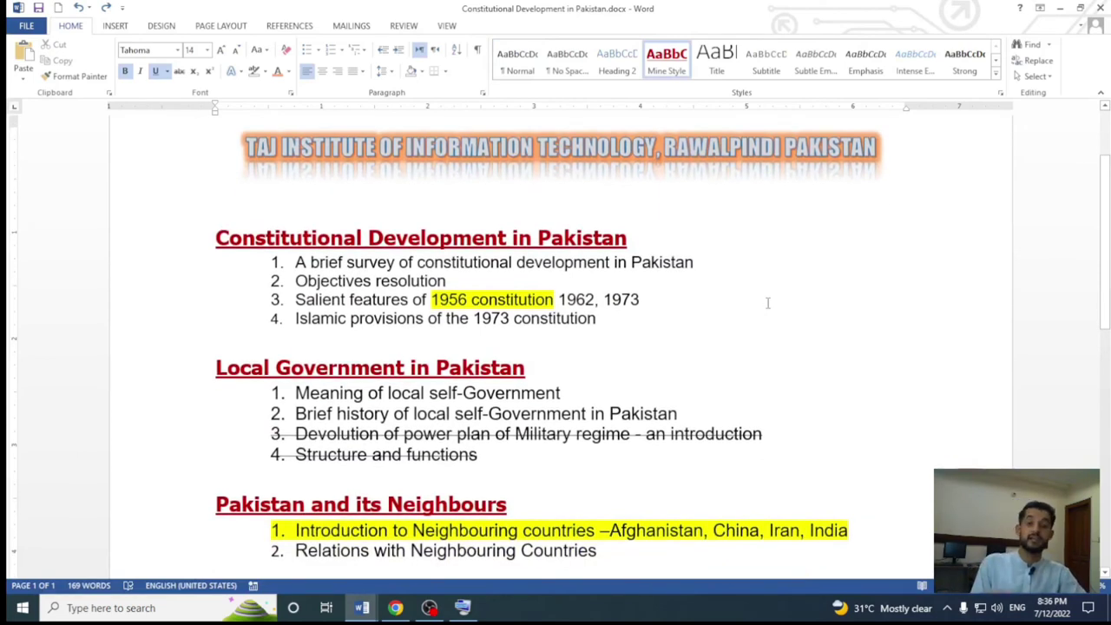
scroll(767, 302, up, 2)
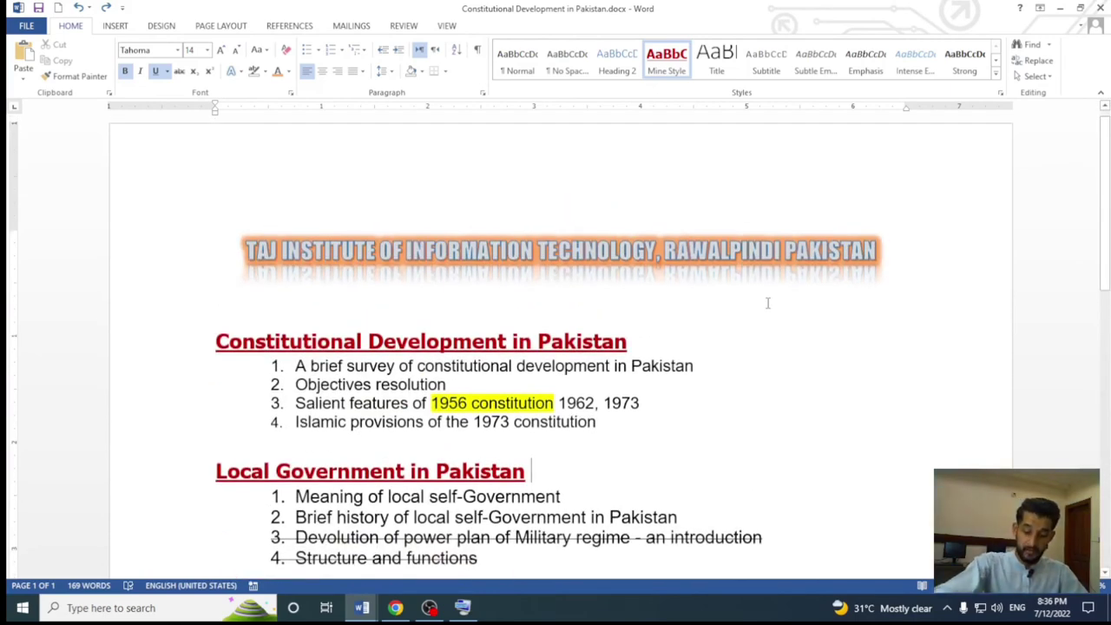
key(alt+Tab)
scroll(767, 302, down, 3)
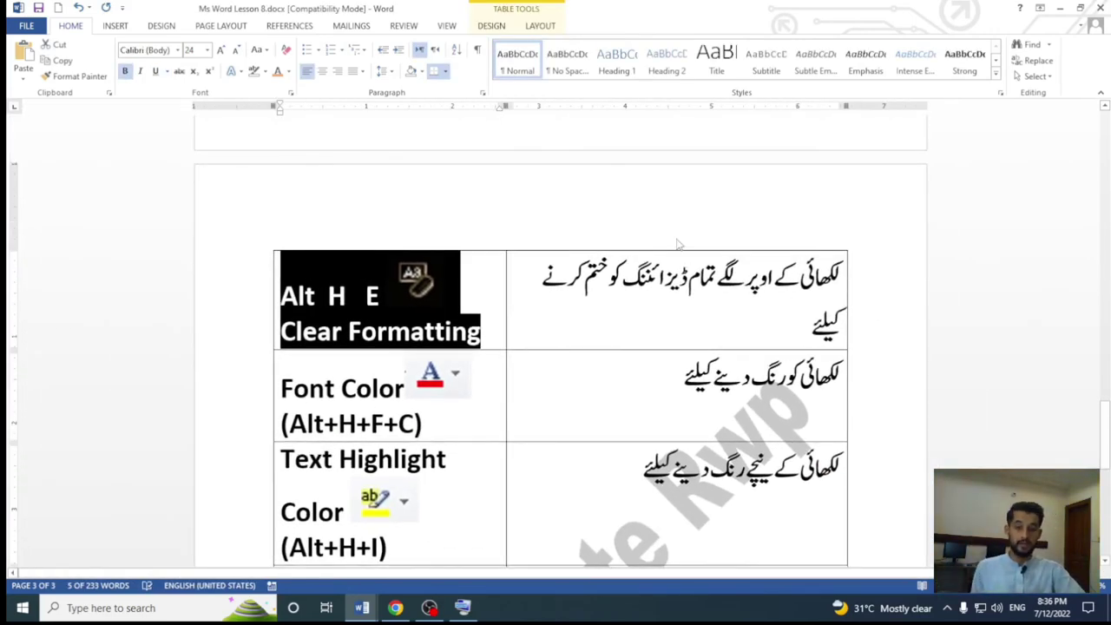
click(666, 303)
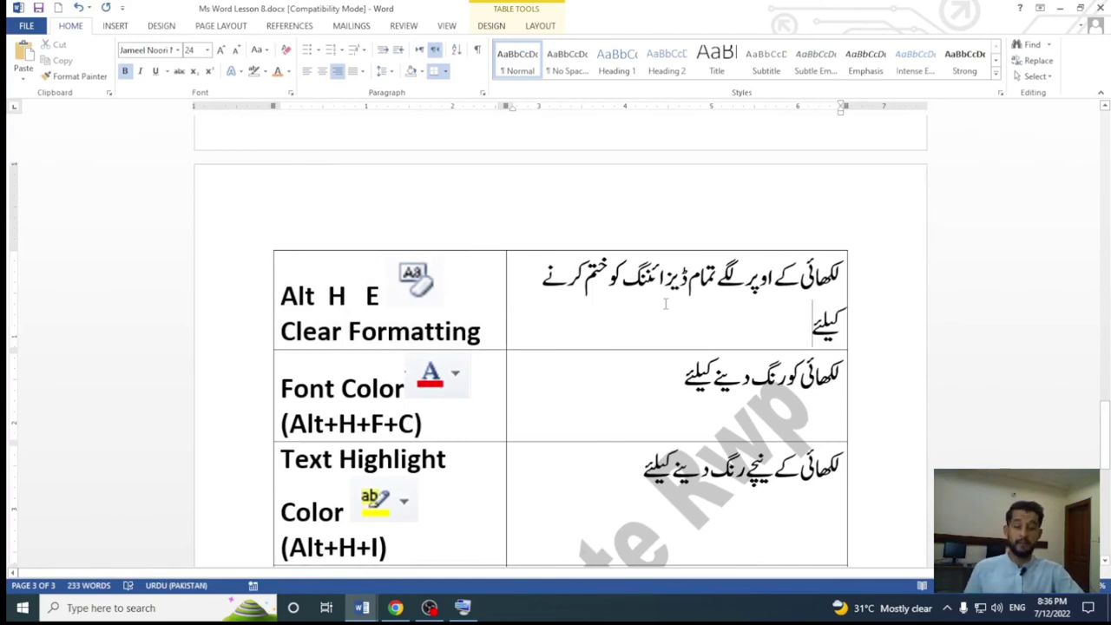
scroll(666, 304, down, 5)
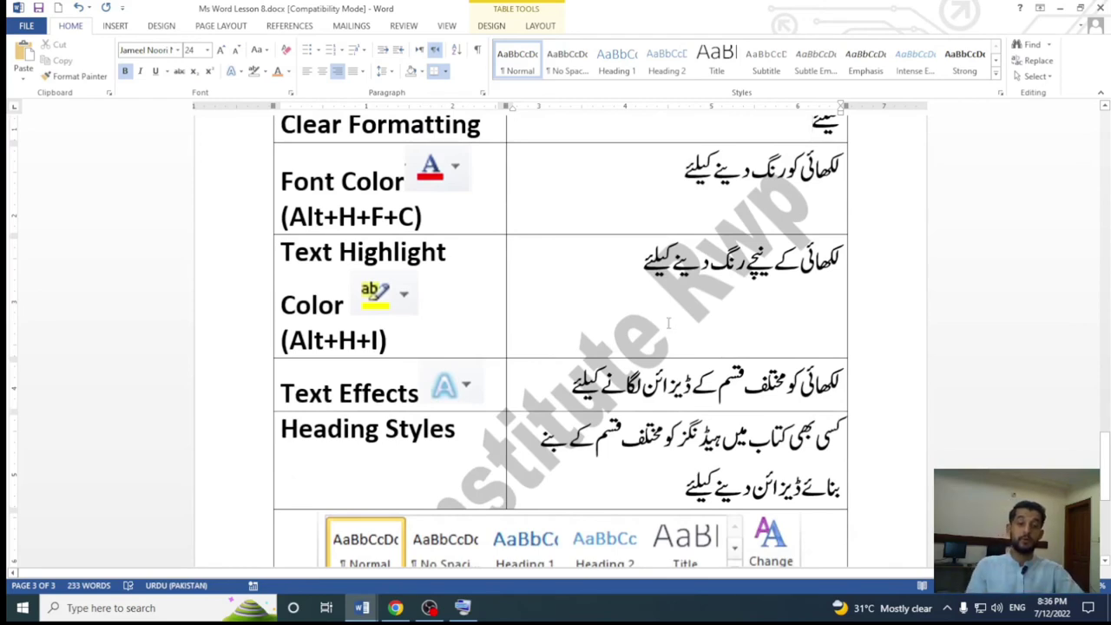
click(666, 324)
key(End)
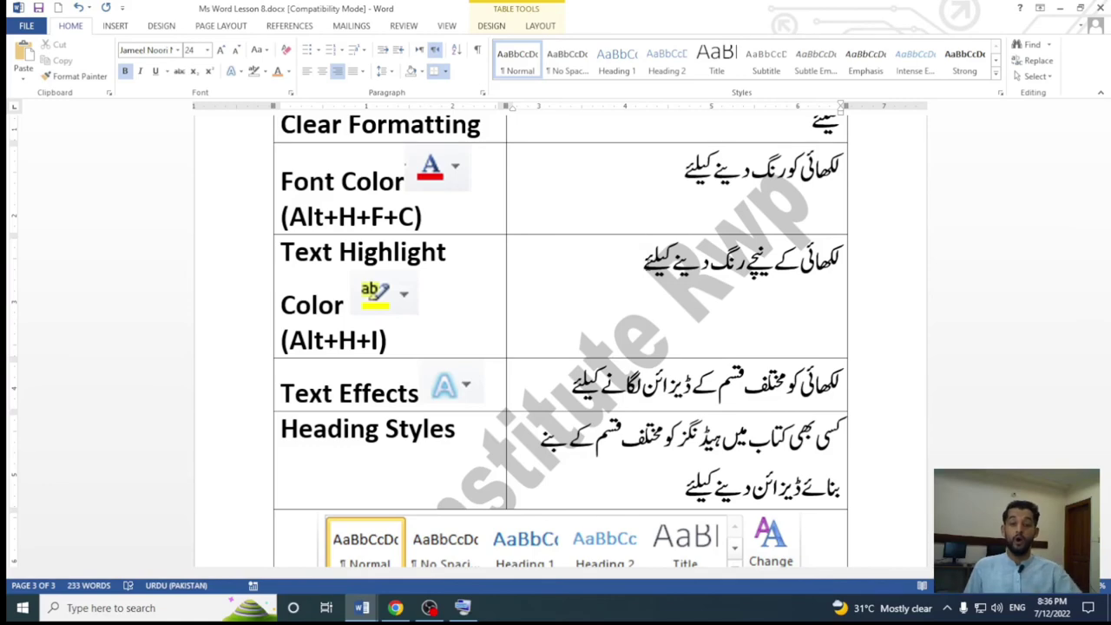
scroll(645, 261, up, 1)
scroll(645, 261, up, 5)
scroll(647, 265, up, 5)
scroll(647, 265, up, 5)
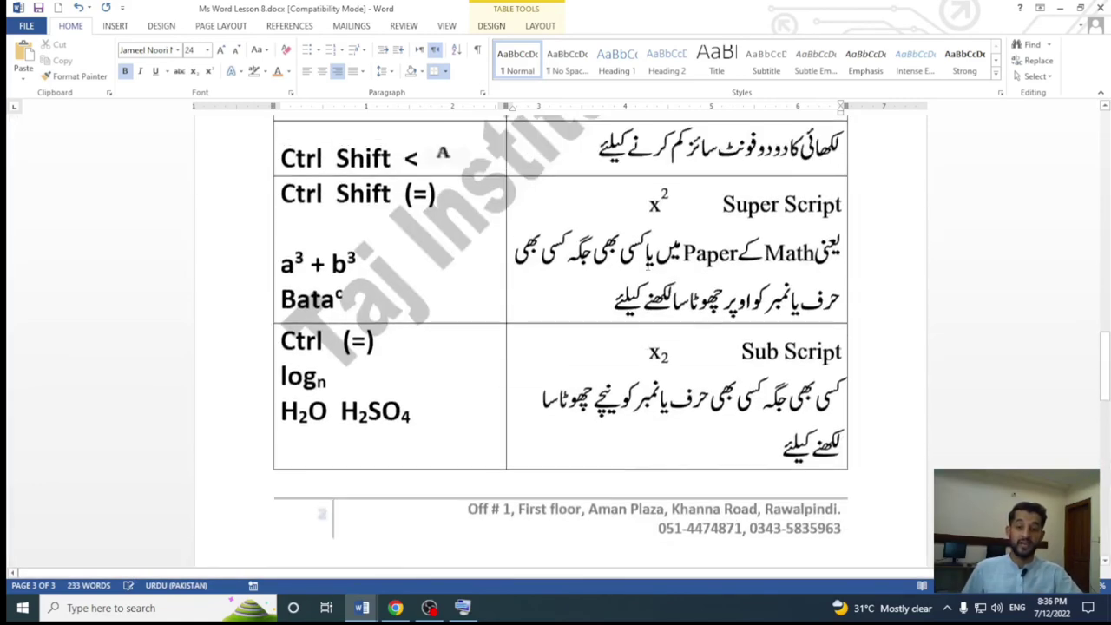
scroll(646, 265, up, 5)
scroll(647, 265, up, 3)
scroll(647, 264, up, 4)
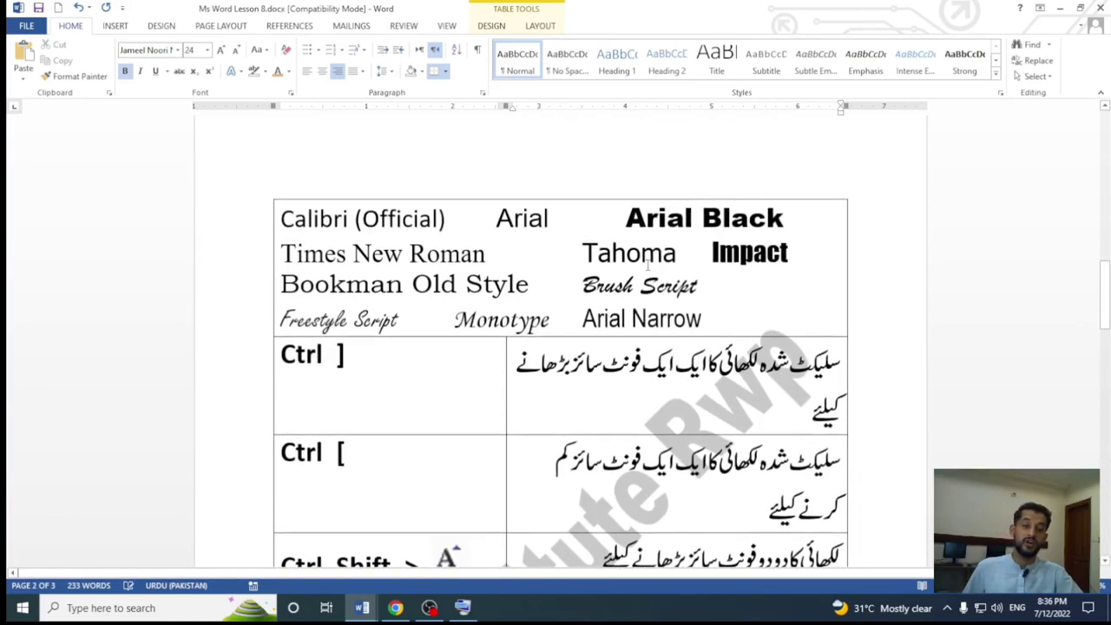
scroll(647, 265, down, 10)
scroll(647, 265, down, 2)
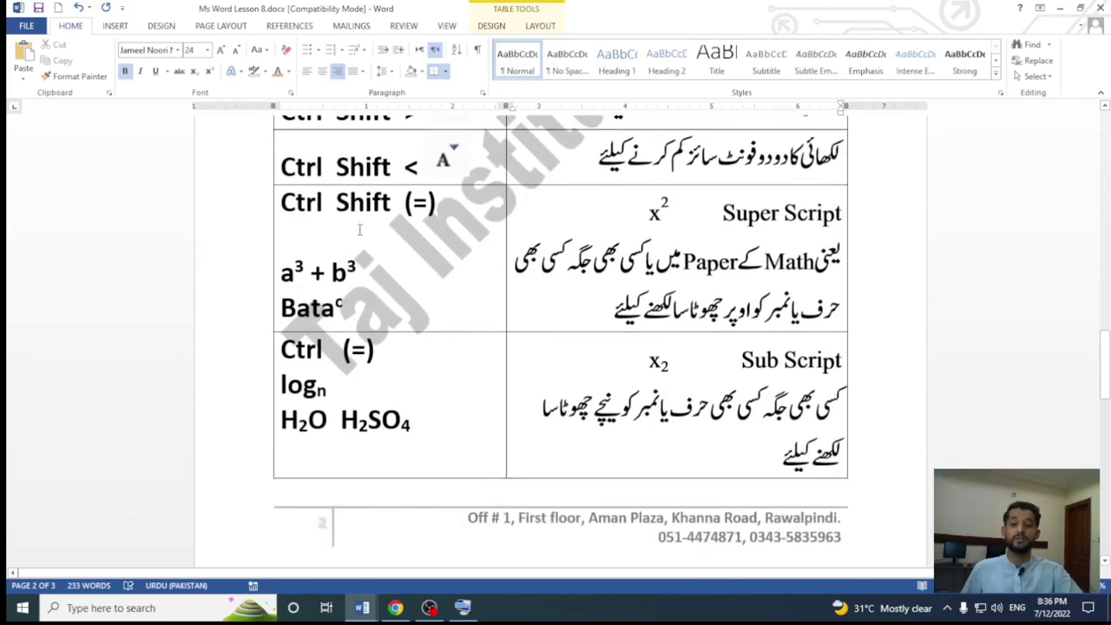
click(353, 309)
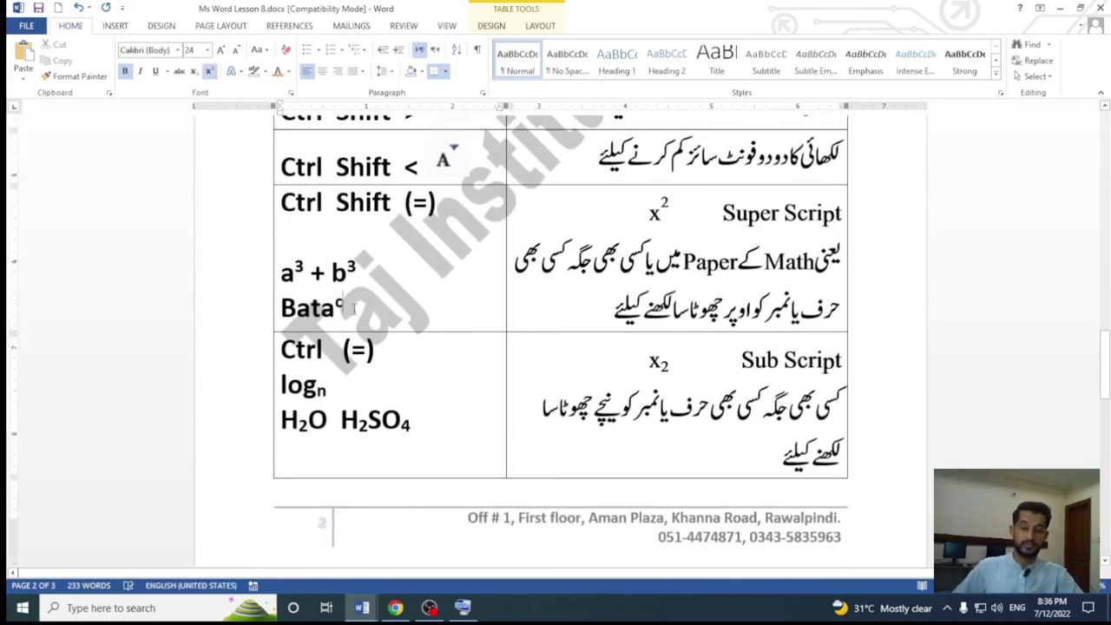
scroll(353, 309, down, 2)
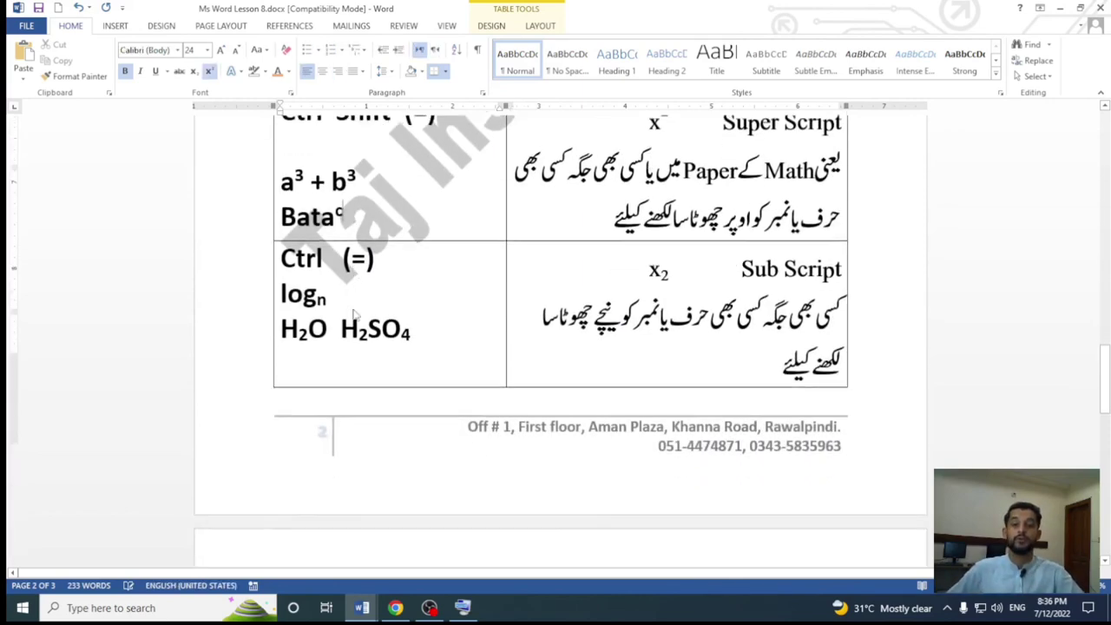
scroll(353, 311, down, 3)
scroll(353, 313, down, 4)
scroll(353, 314, down, 5)
scroll(353, 315, up, 5)
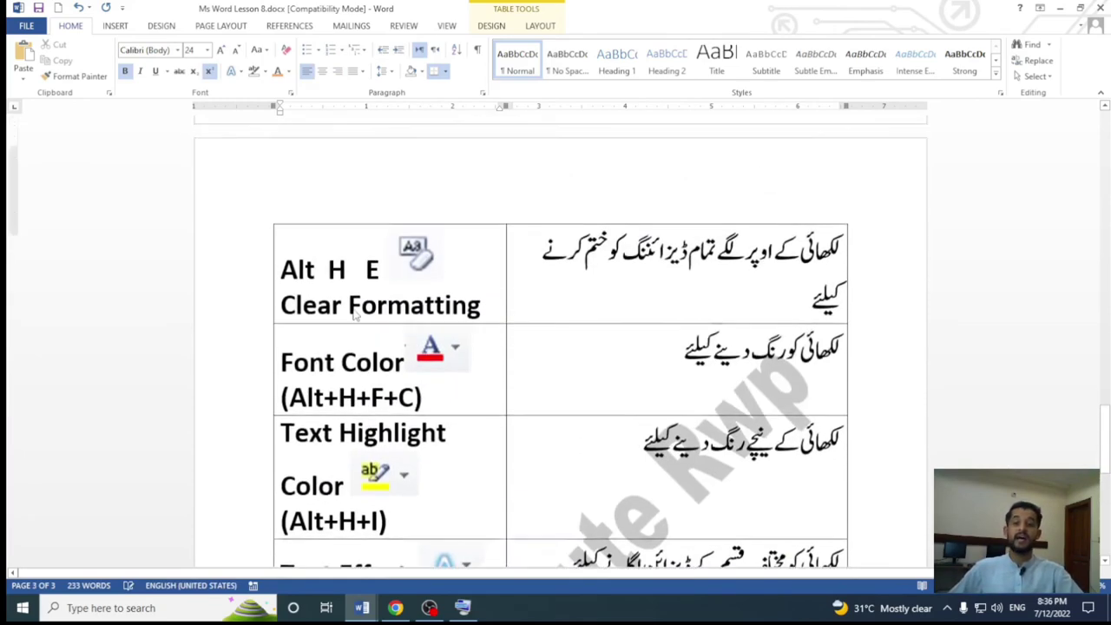
scroll(353, 314, up, 5)
scroll(353, 314, up, 4)
scroll(353, 314, up, 3)
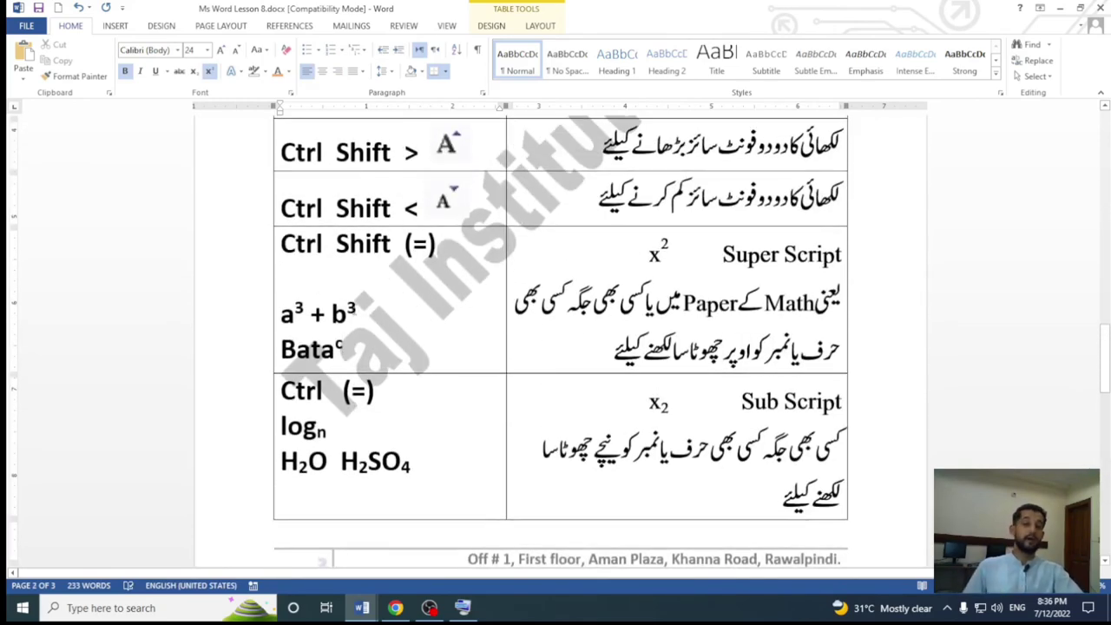
scroll(353, 309, up, 4)
scroll(353, 309, up, 4)
scroll(355, 306, up, 4)
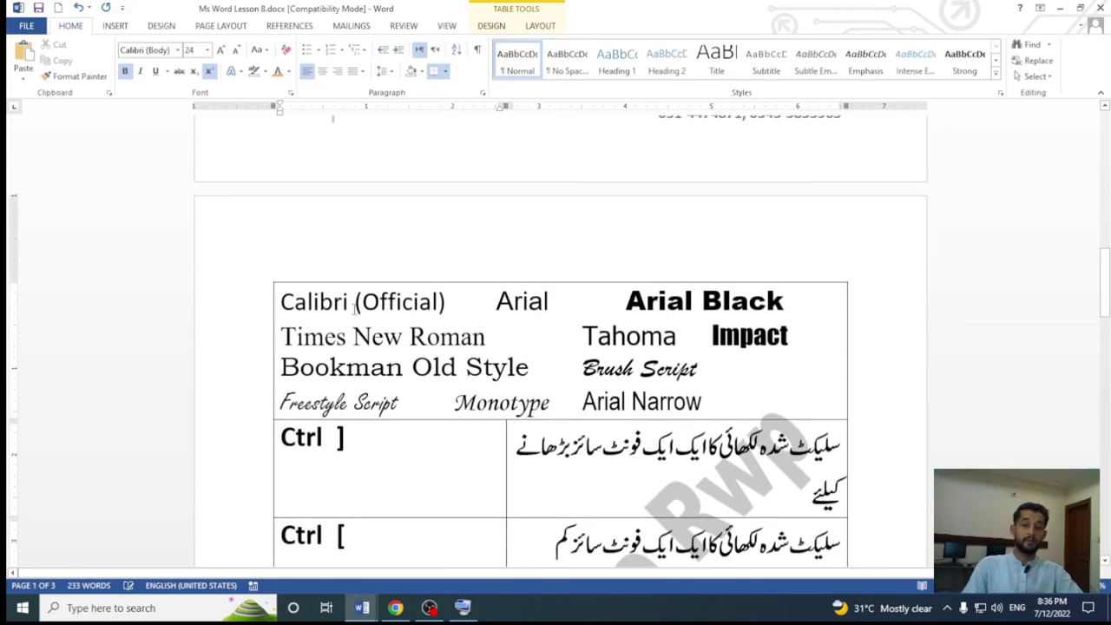
scroll(354, 306, up, 4)
scroll(354, 307, up, 1)
scroll(353, 309, up, 6)
scroll(353, 309, up, 2)
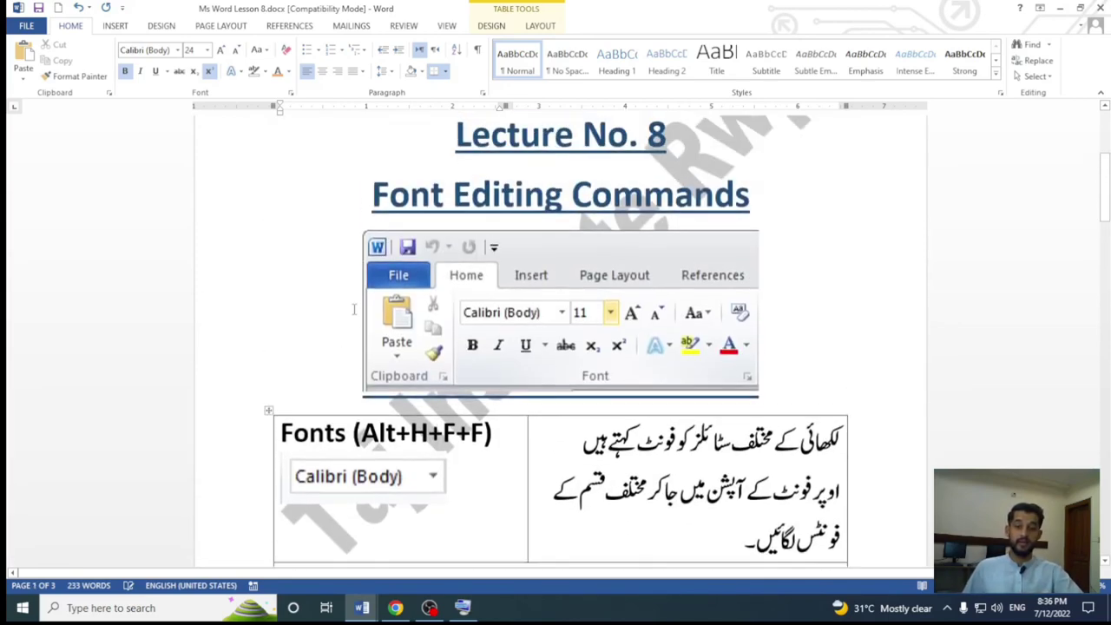
scroll(353, 309, up, 2)
Step: Select then deselect the Font Editing Commands heading, and show the desktop with Win+D
mouse_move(374, 259)
mouse_down()
mouse_move(570, 261)
mouse_move(710, 296)
mouse_up()
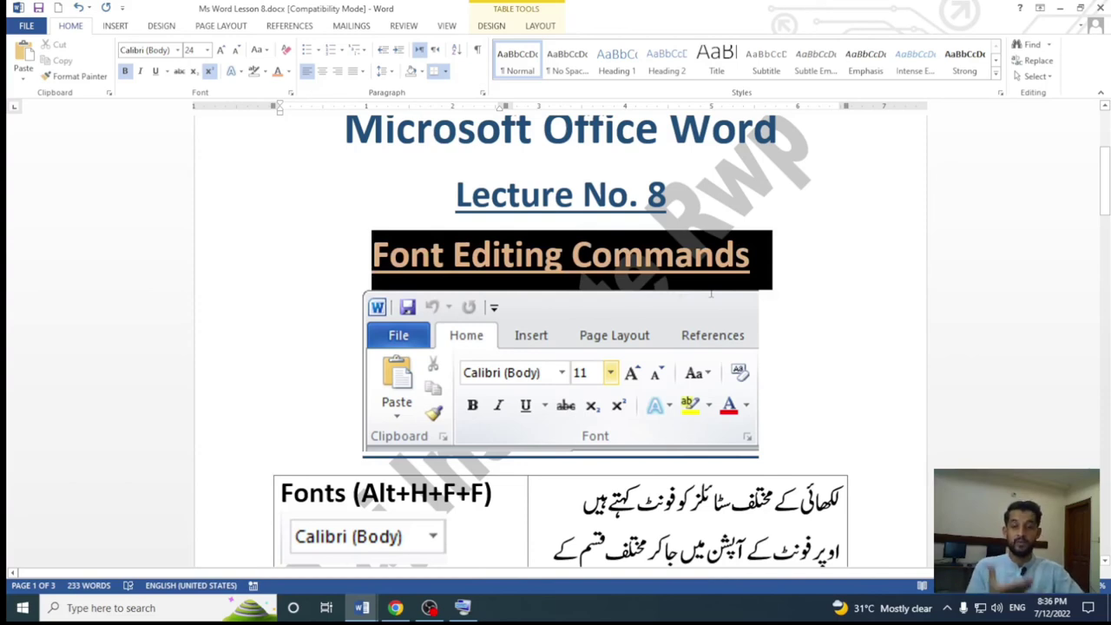
drag(710, 295, 710, 295)
scroll(710, 295, up, 3)
click(704, 328)
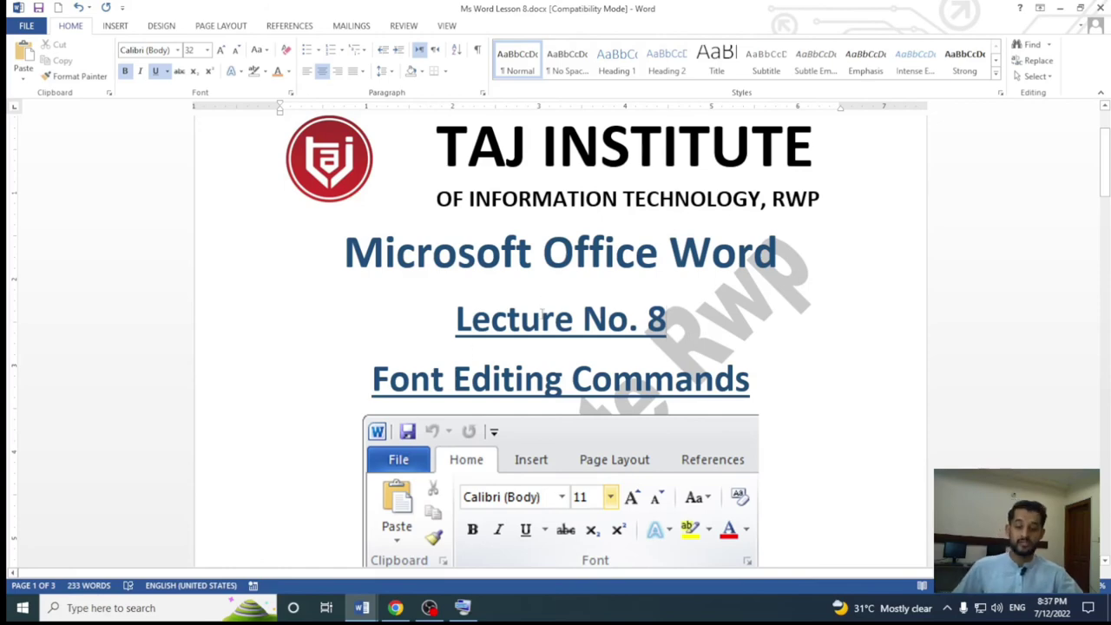
key(super+d)
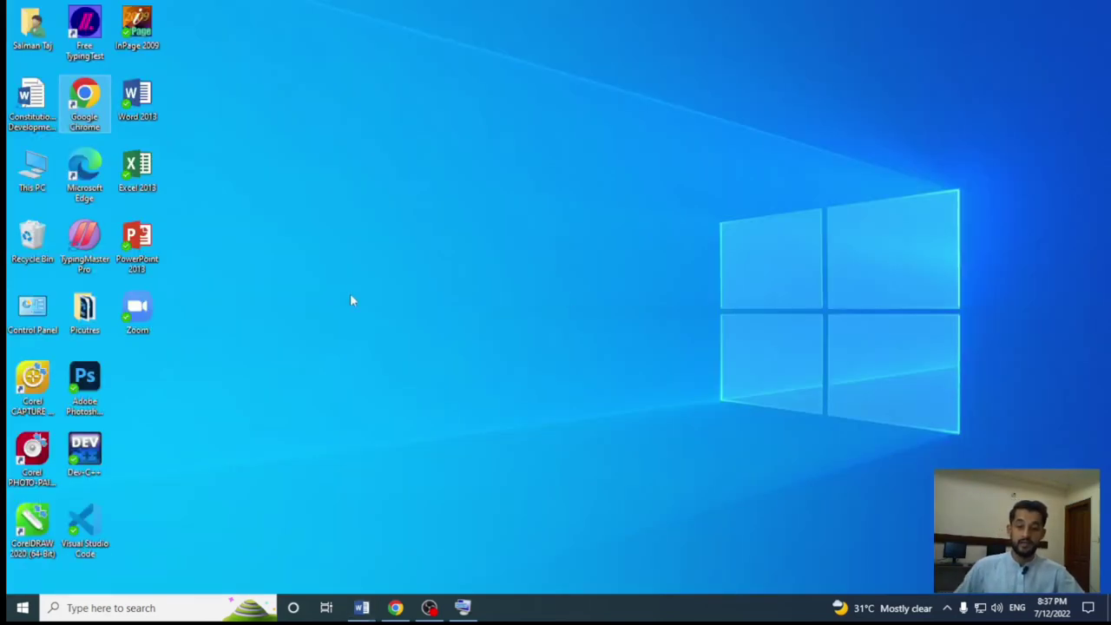
Step: Bring up Chrome and search Google for 'free fonts'
click(396, 607)
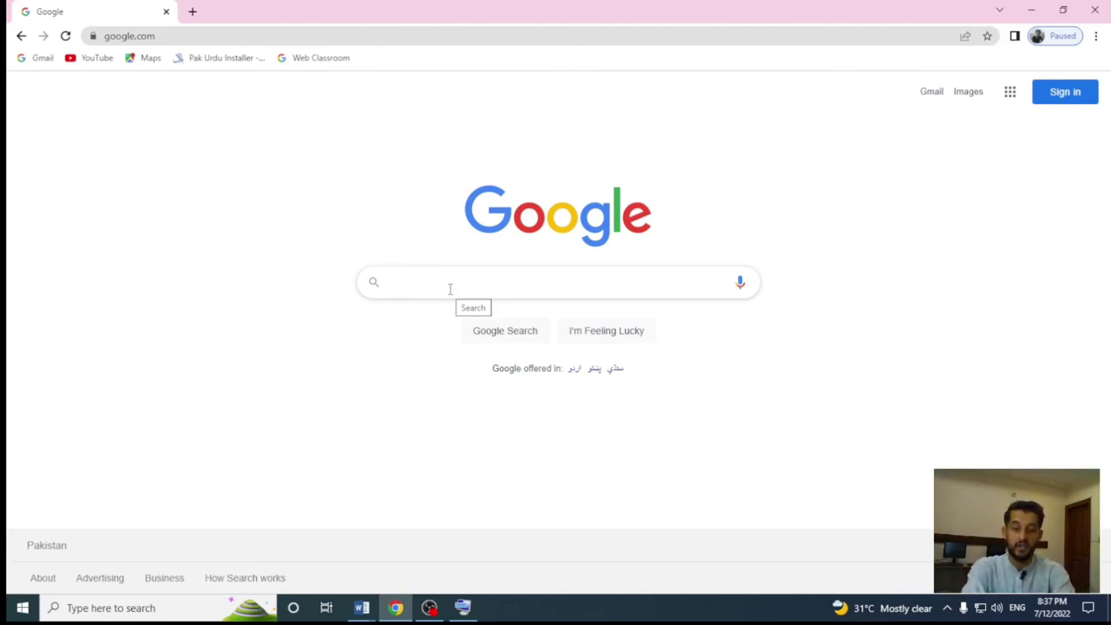
text(free font)
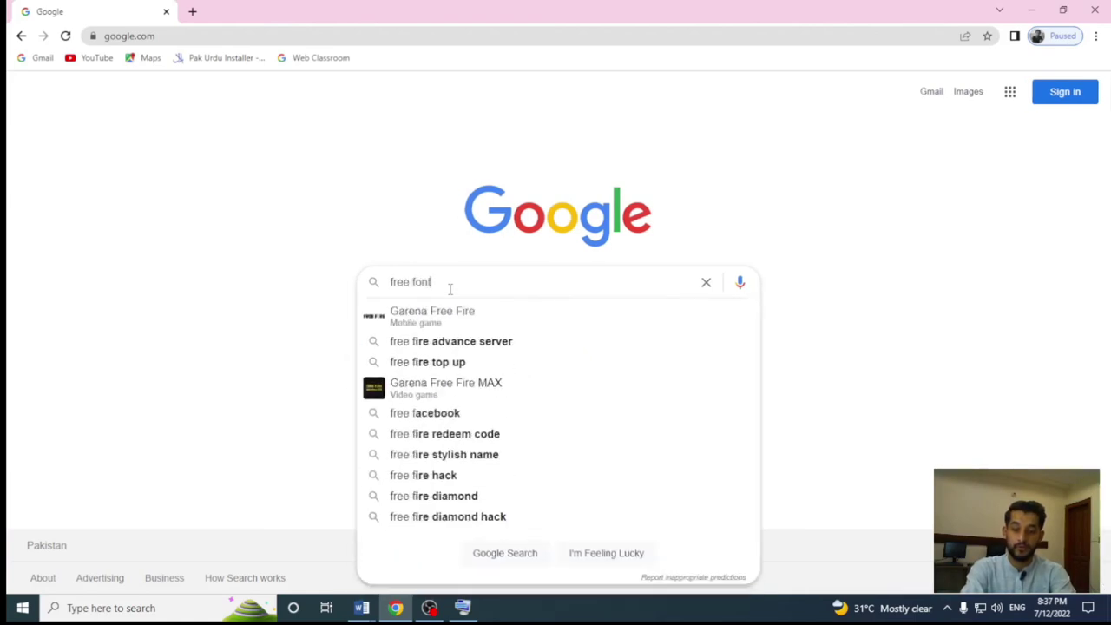
text(s)
key(Return)
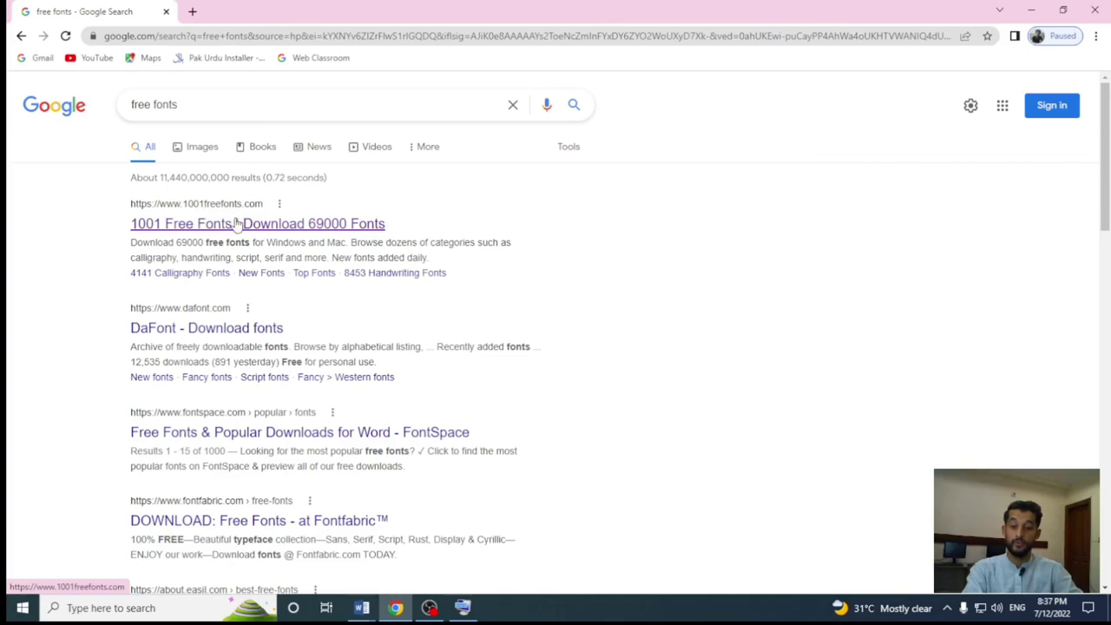
Step: Open the 1001 Free Fonts result and scroll through its New Fonts list and back up
click(237, 221)
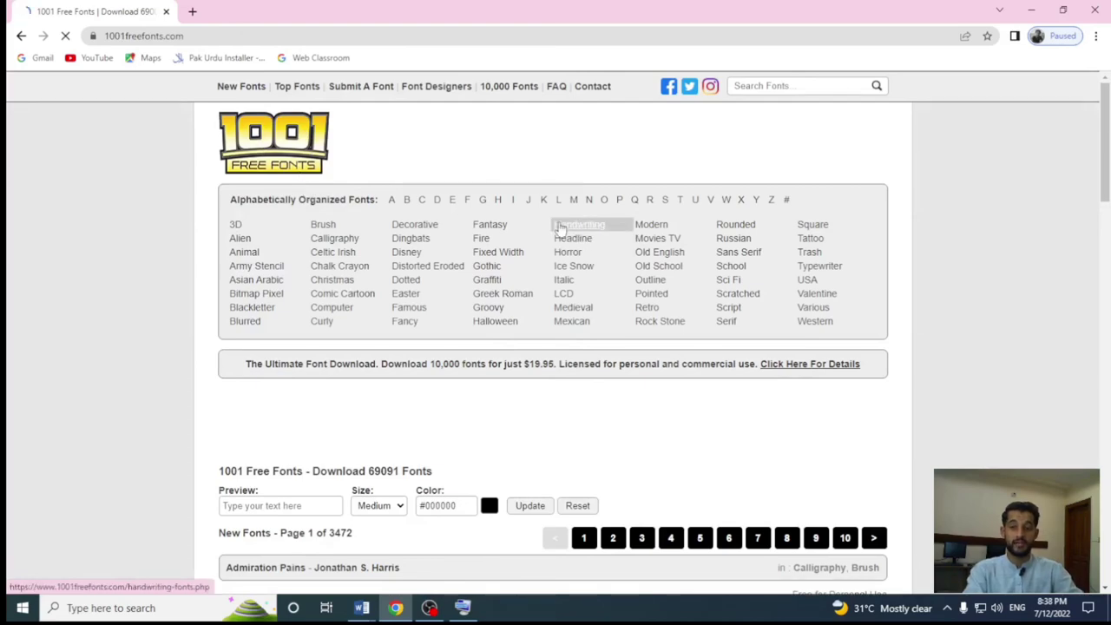
scroll(578, 265, down, 3)
scroll(404, 276, down, 4)
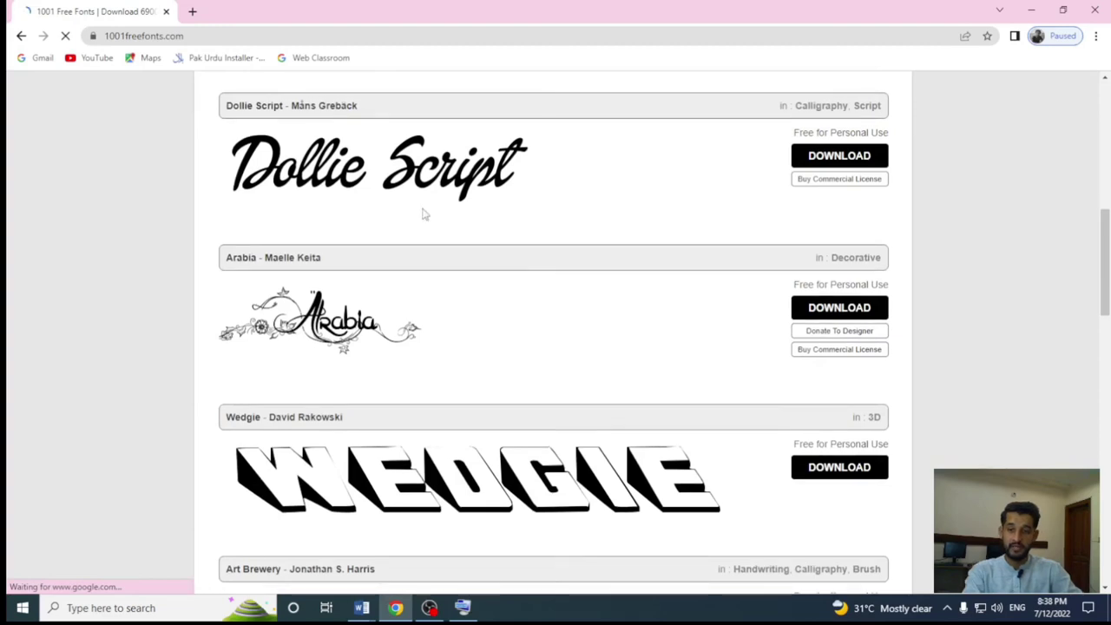
scroll(546, 286, down, 4)
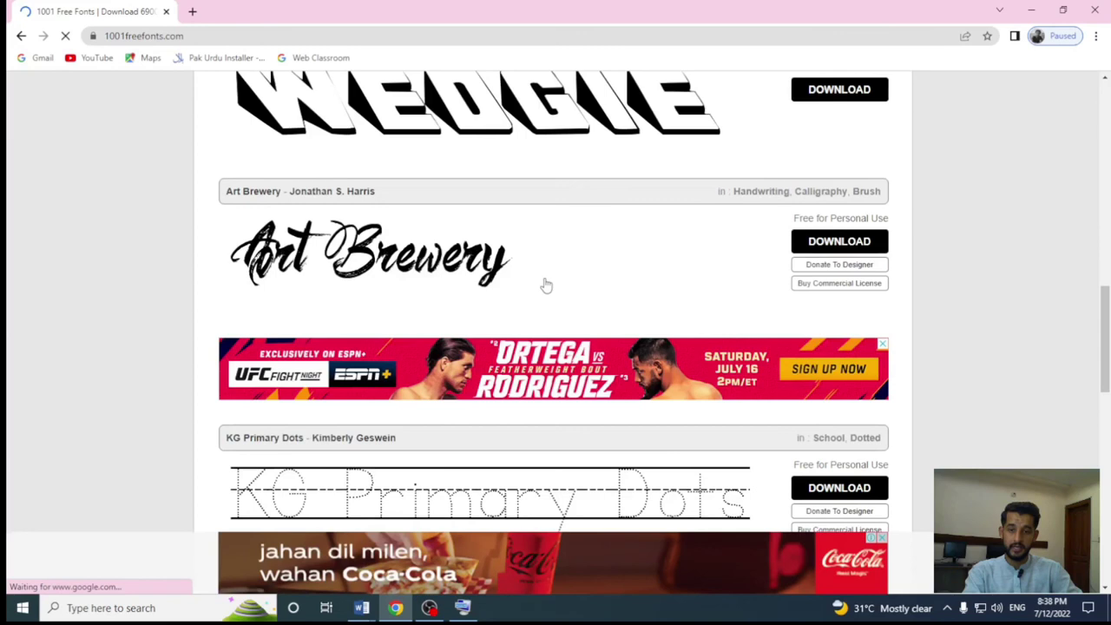
scroll(830, 271, up, 5)
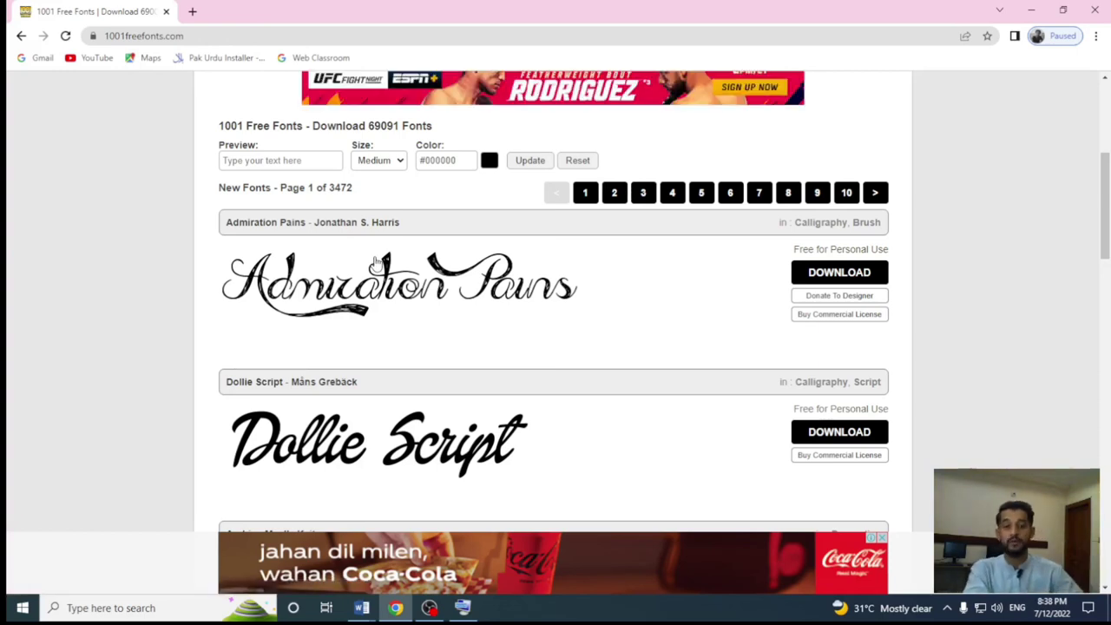
scroll(375, 261, down, 1)
scroll(538, 345, down, 6)
scroll(538, 346, down, 4)
scroll(538, 346, down, 3)
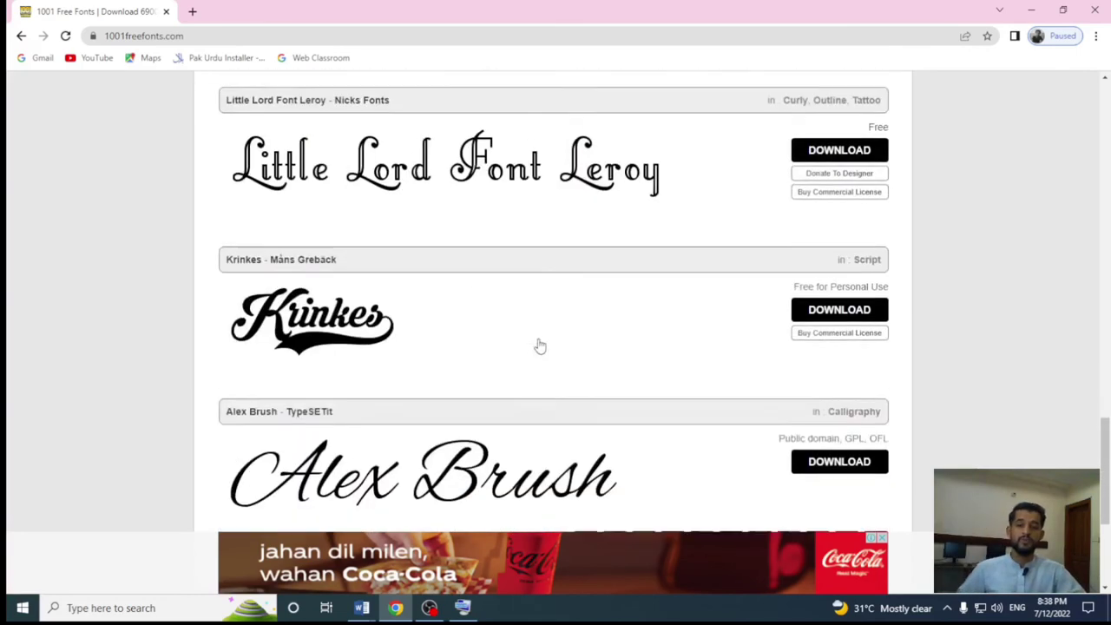
scroll(538, 345, up, 5)
scroll(538, 346, up, 4)
scroll(543, 347, up, 5)
scroll(549, 348, up, 3)
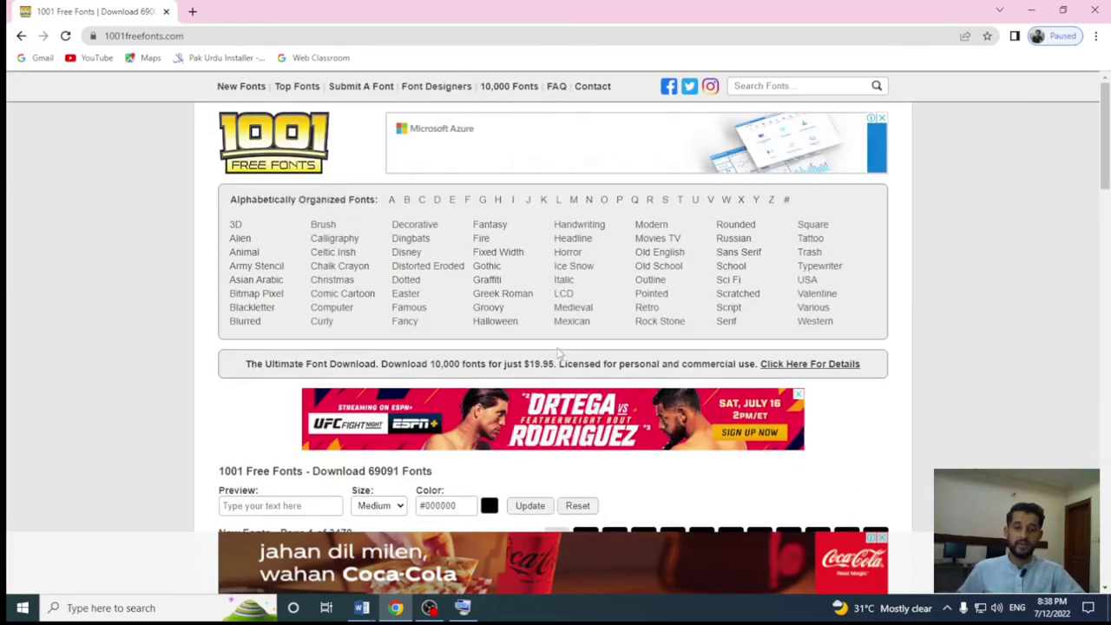
Step: Browse the fonts in the Horror category
click(575, 257)
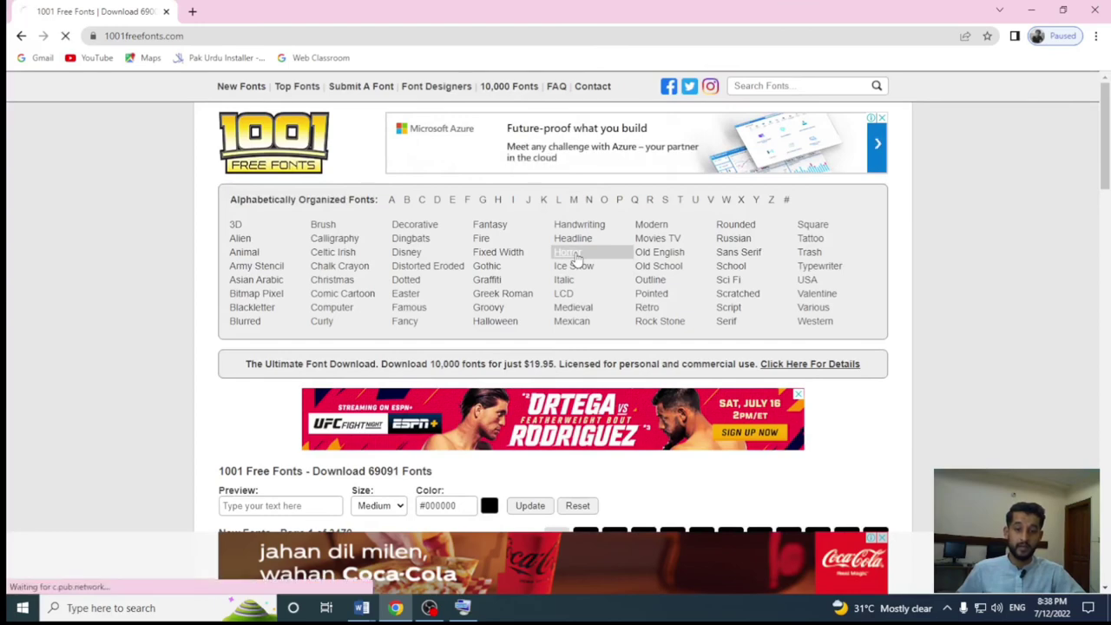
scroll(581, 277, down, 3)
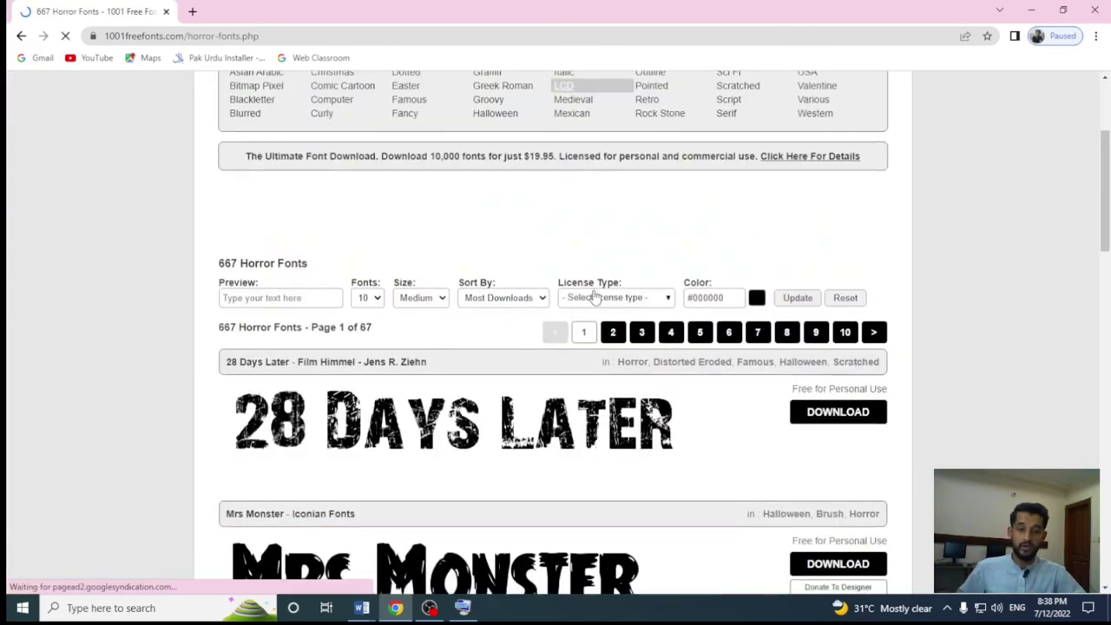
scroll(597, 298, down, 2)
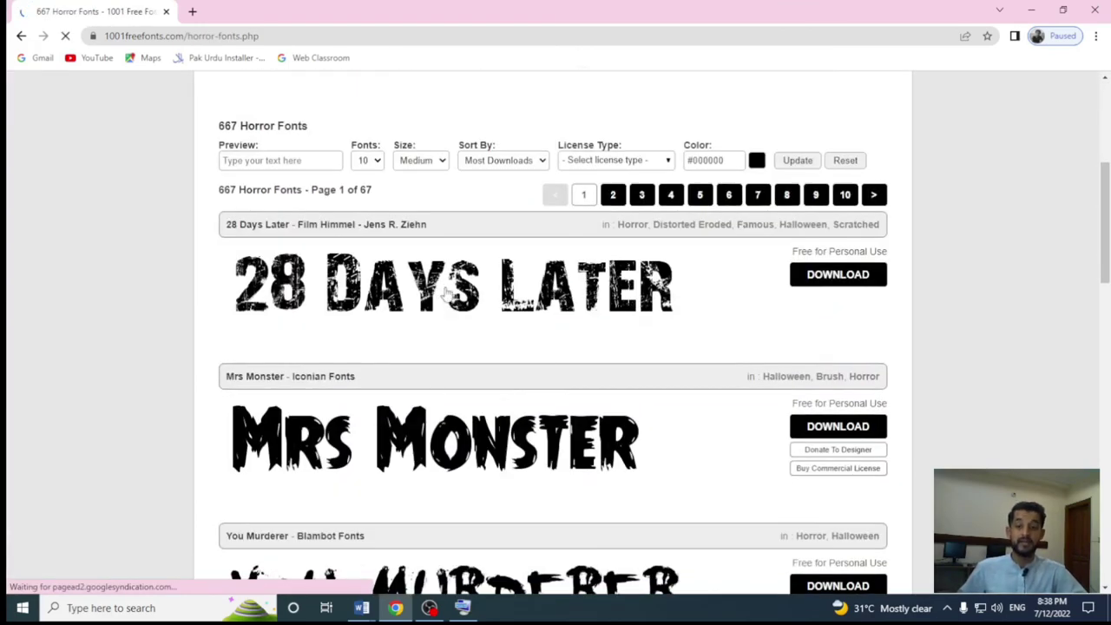
scroll(628, 321, down, 2)
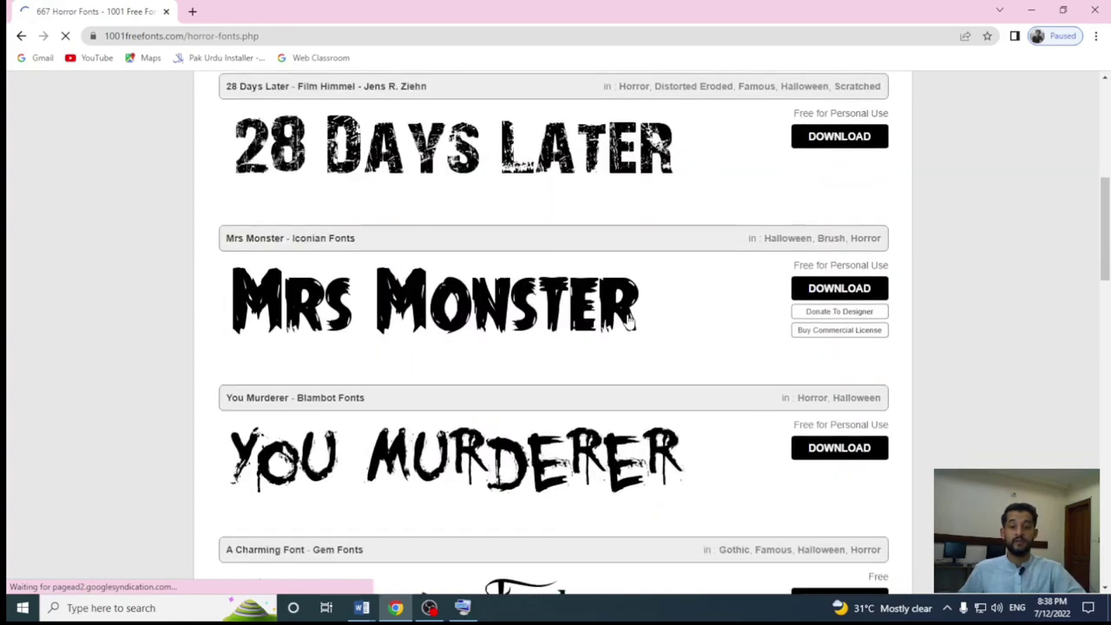
scroll(599, 342, down, 2)
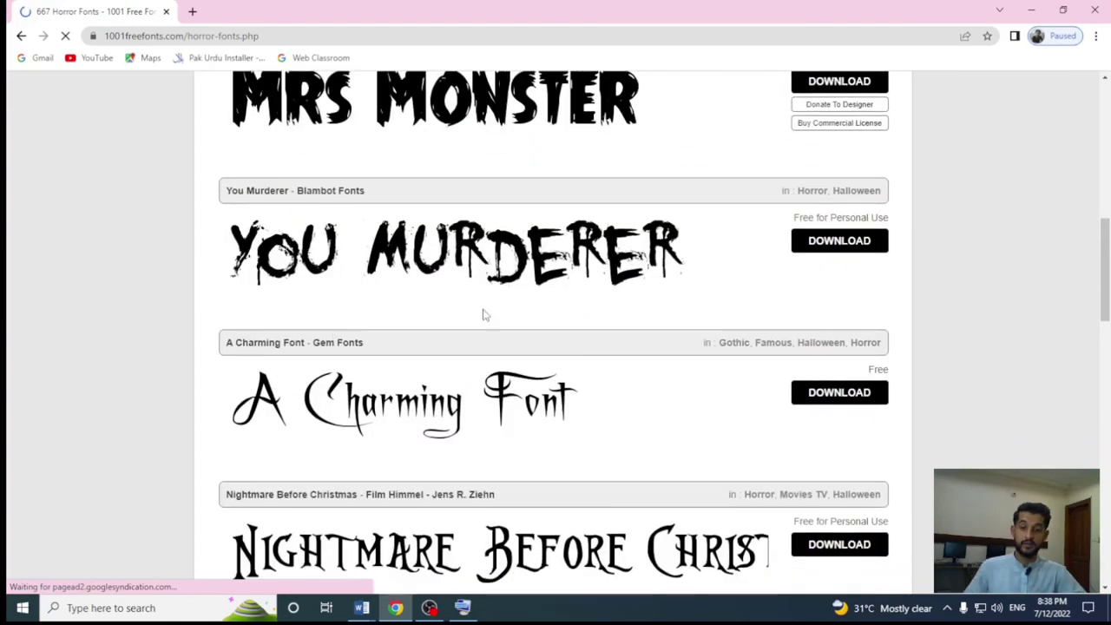
scroll(736, 266, down, 2)
scroll(670, 373, up, 3)
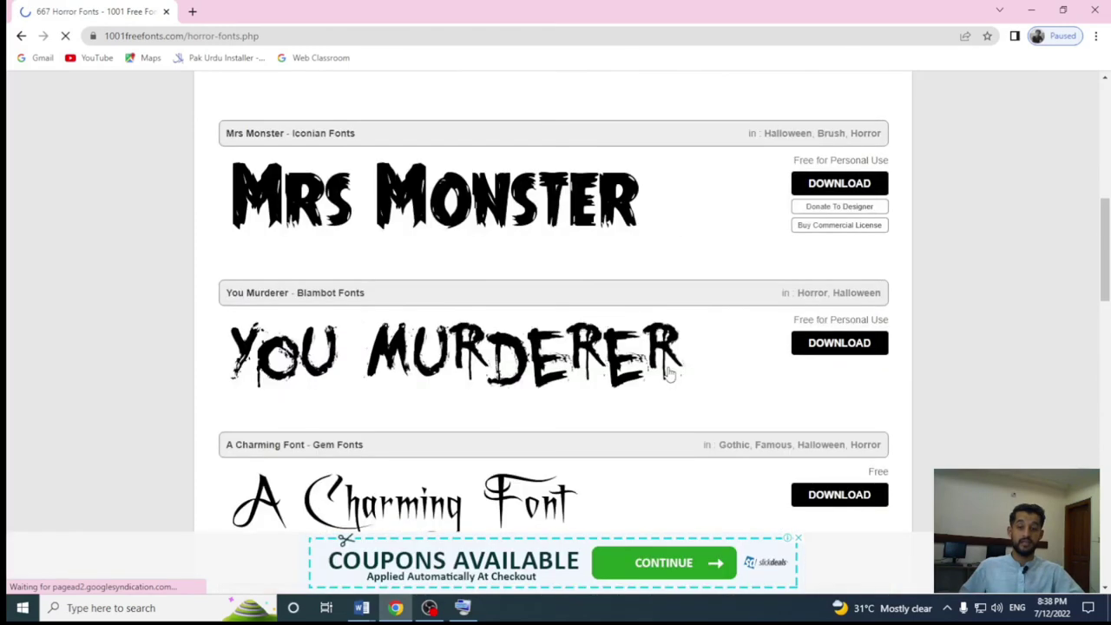
scroll(670, 373, up, 5)
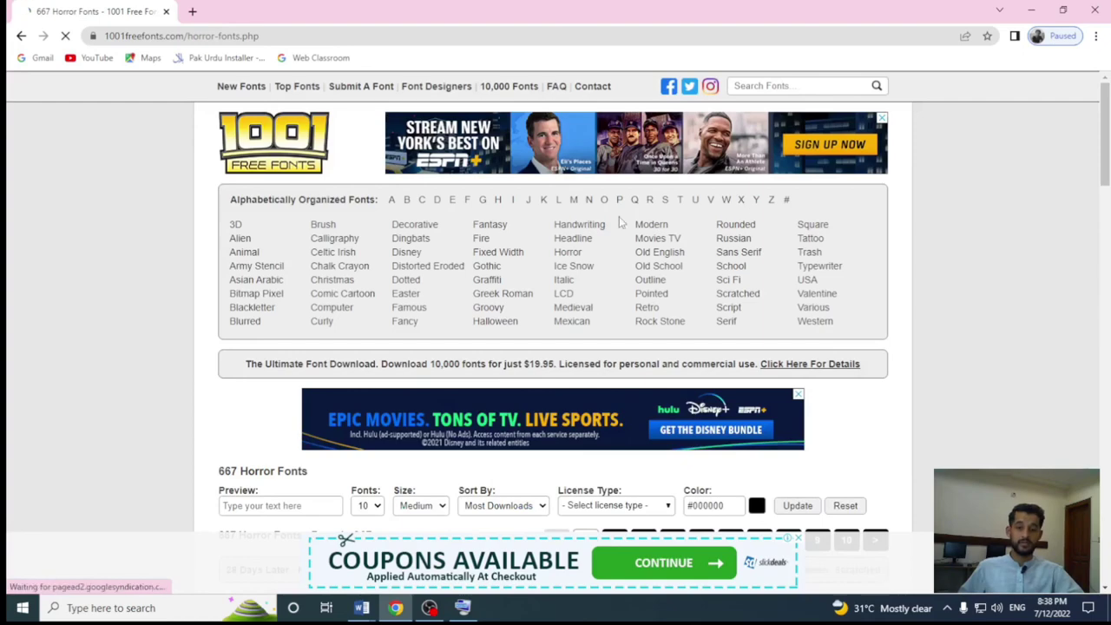
Step: Go back to the New Fonts list and download Chasing Embers as chasing-embers.zip
click(21, 36)
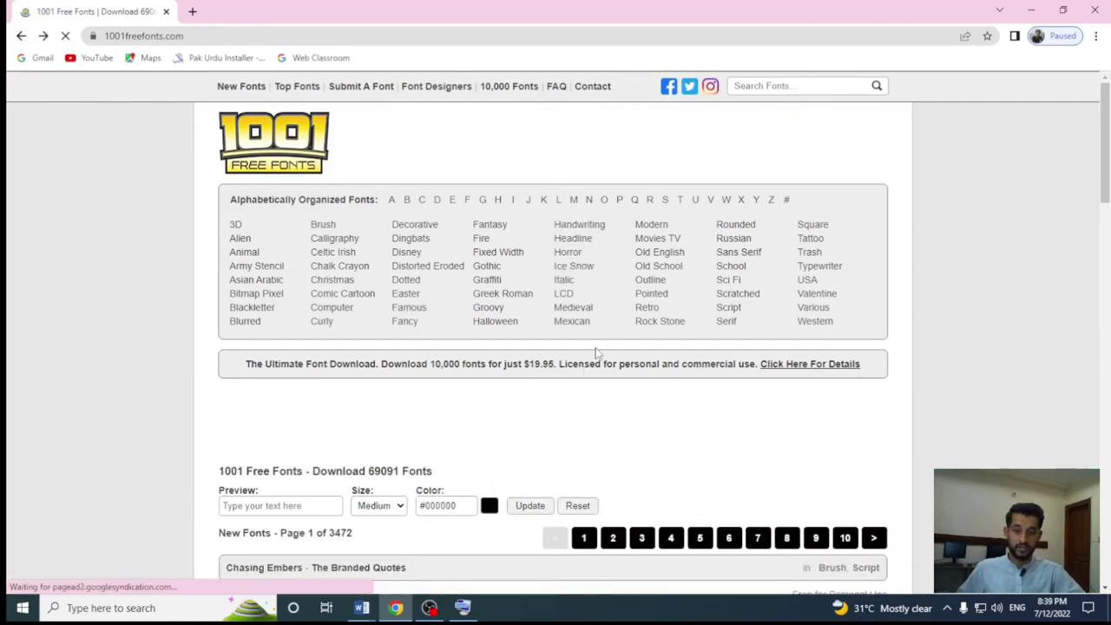
scroll(597, 349, down, 2)
scroll(598, 349, down, 1)
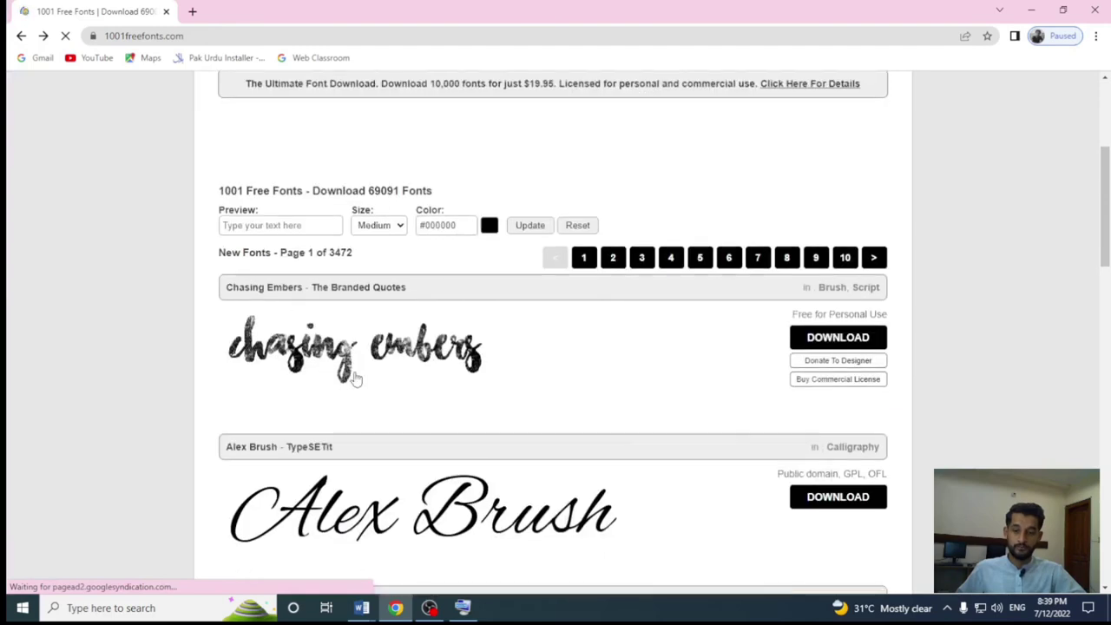
scroll(401, 288, down, 2)
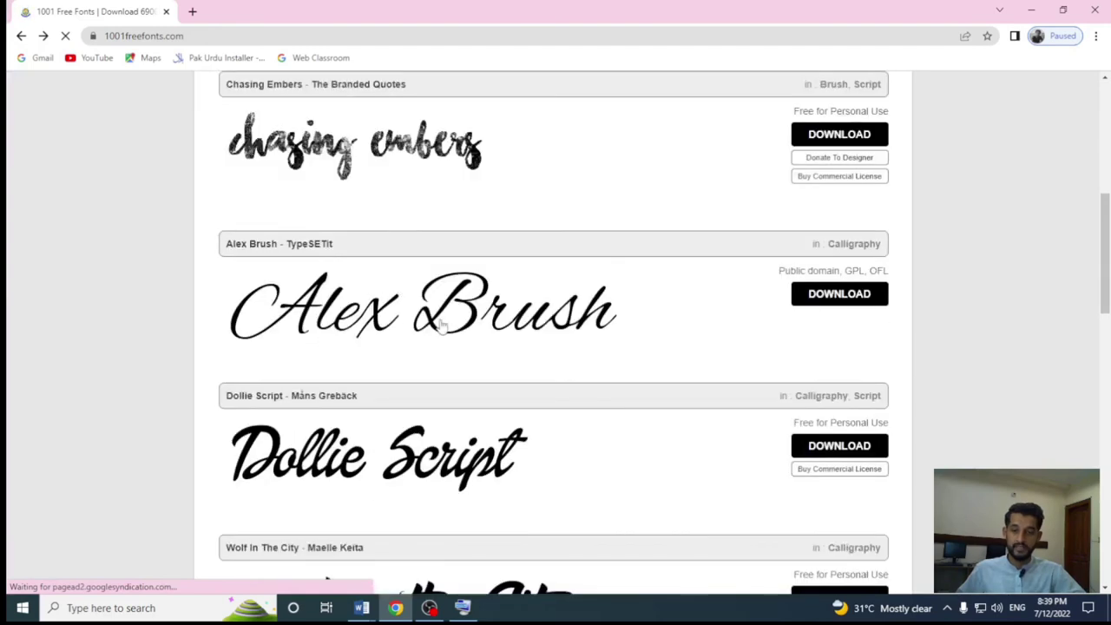
scroll(441, 325, up, 1)
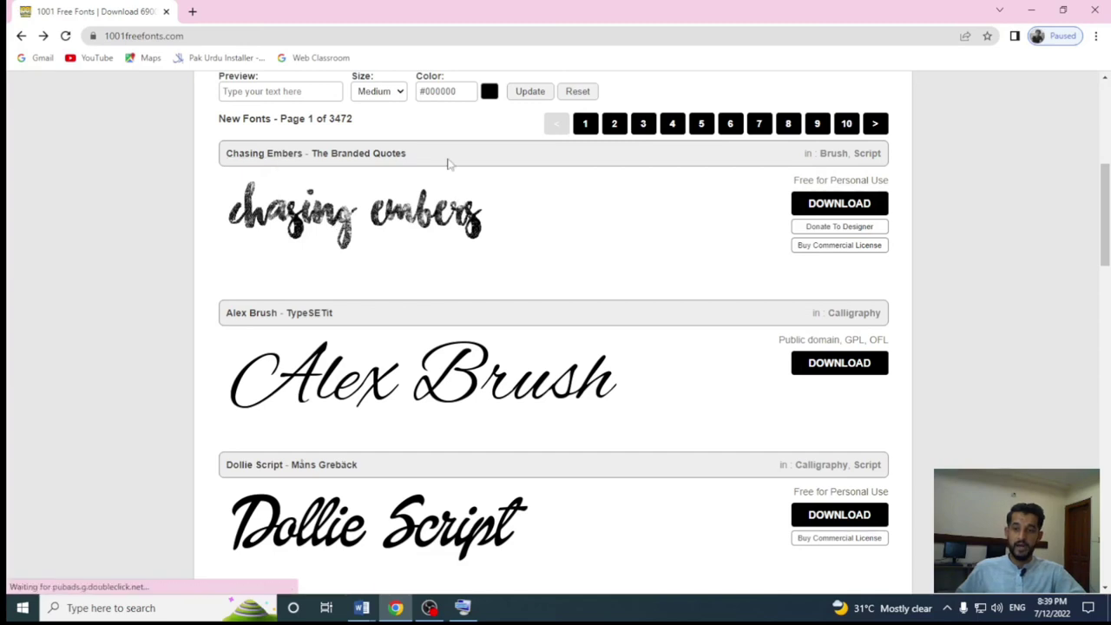
click(835, 203)
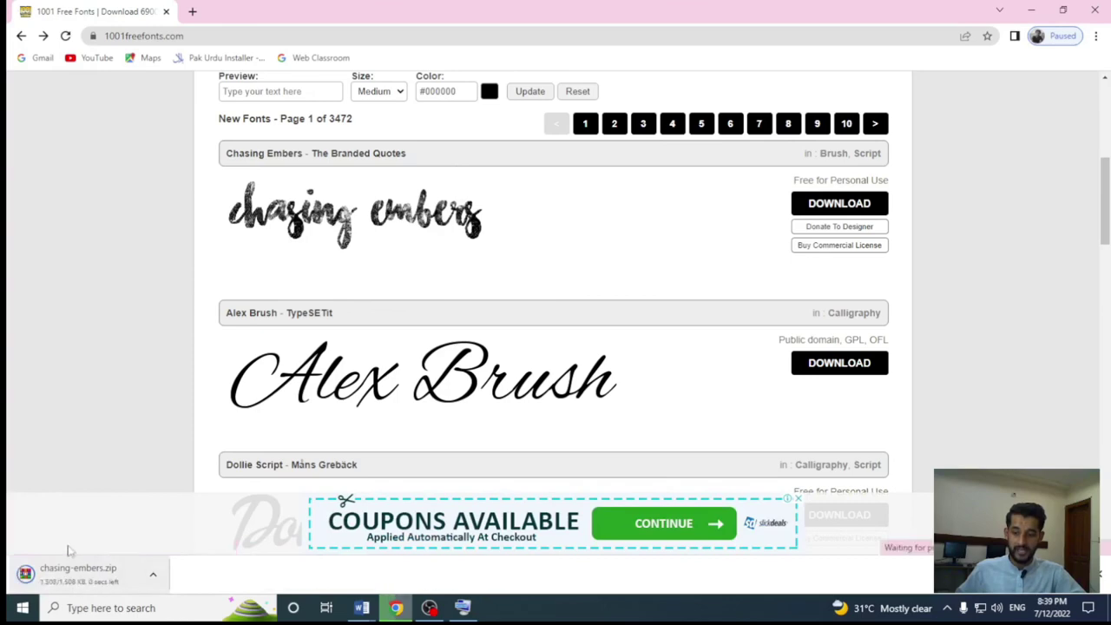
Step: Extract chasing-embers.zip in Downloads to a chasing-embers folder
key(super+d)
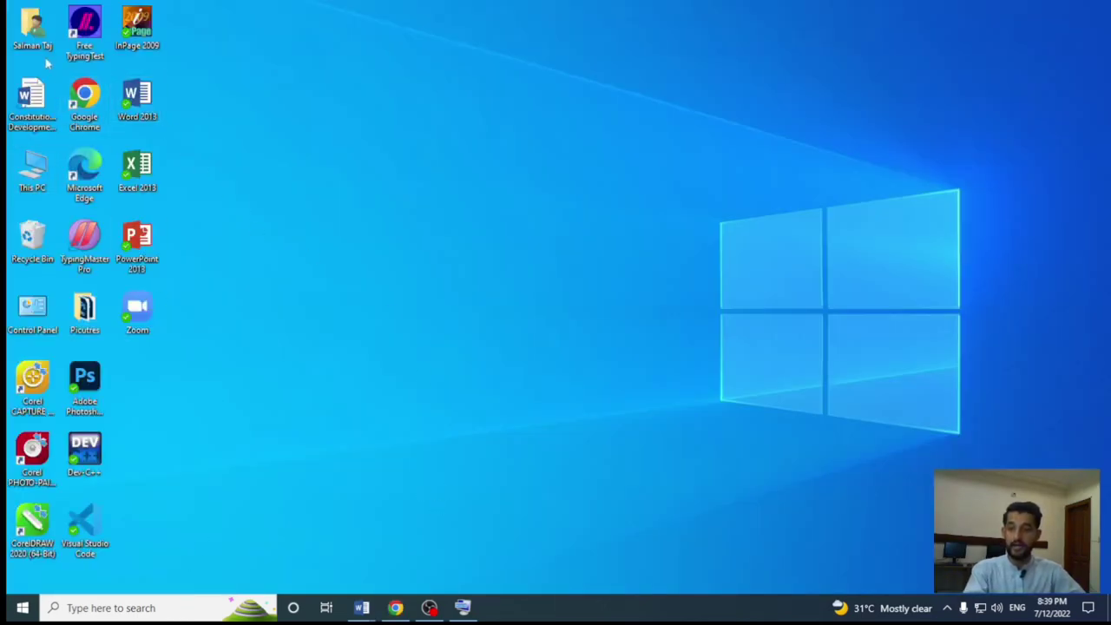
double_click(30, 173)
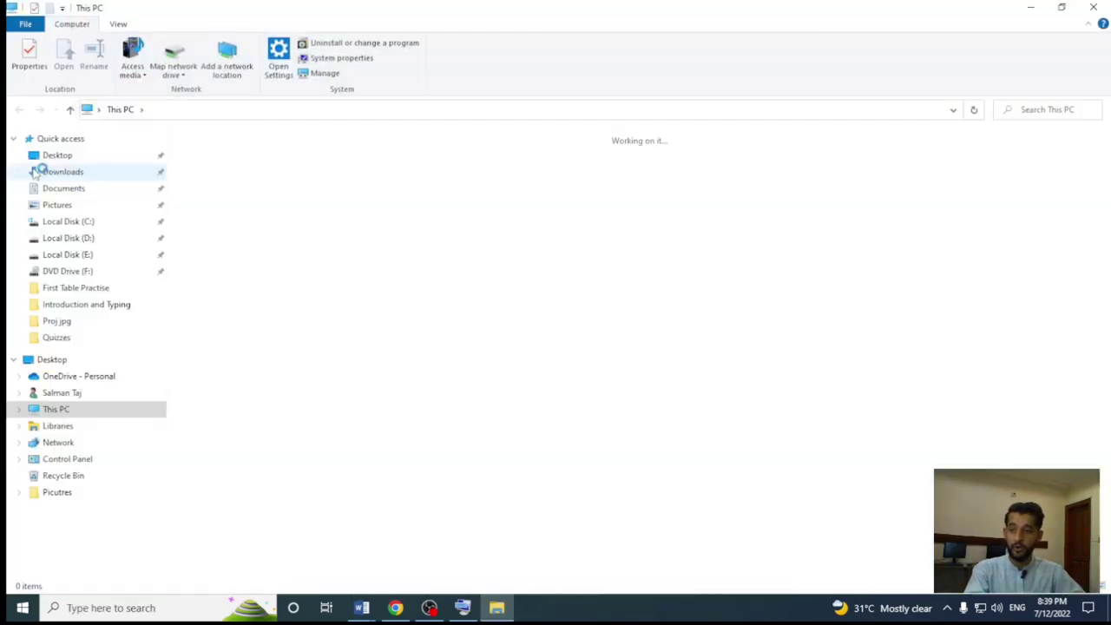
click(76, 173)
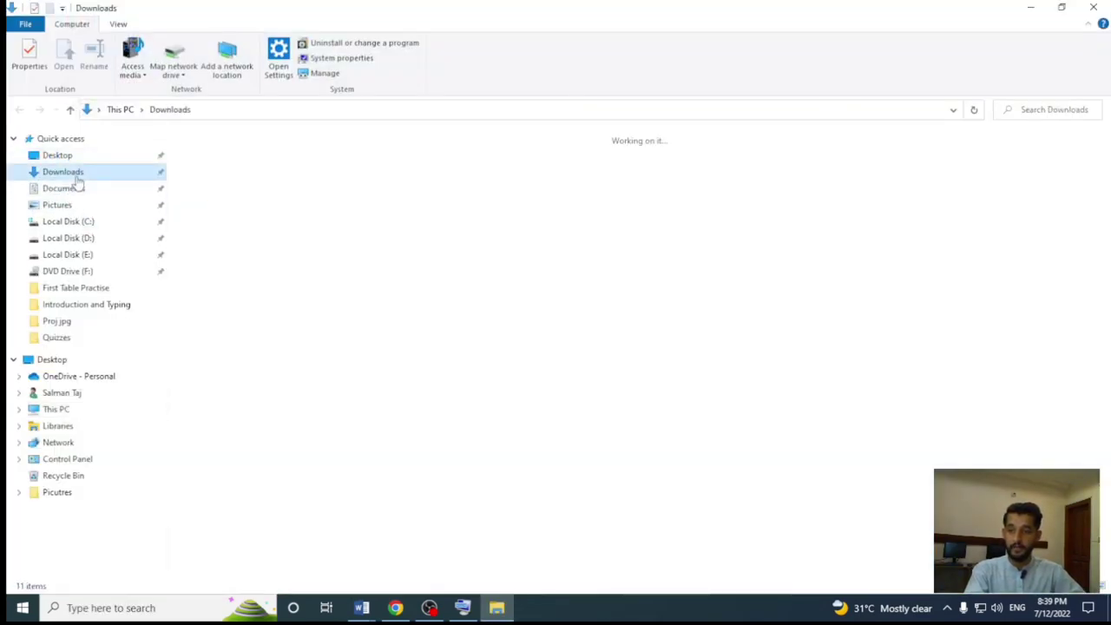
click(206, 198)
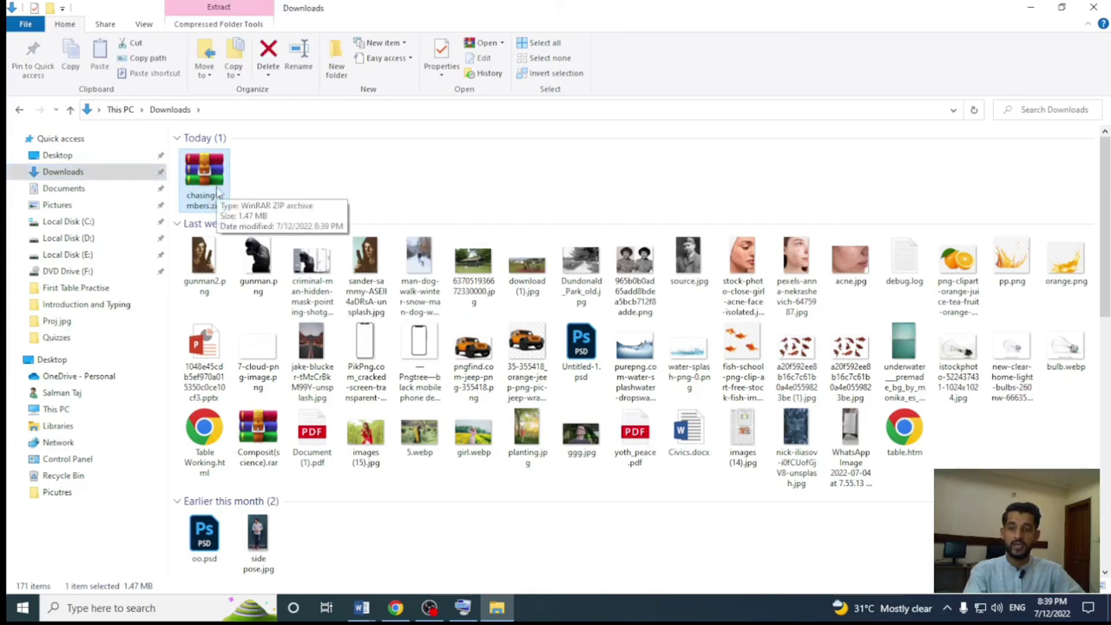
right_click(217, 194)
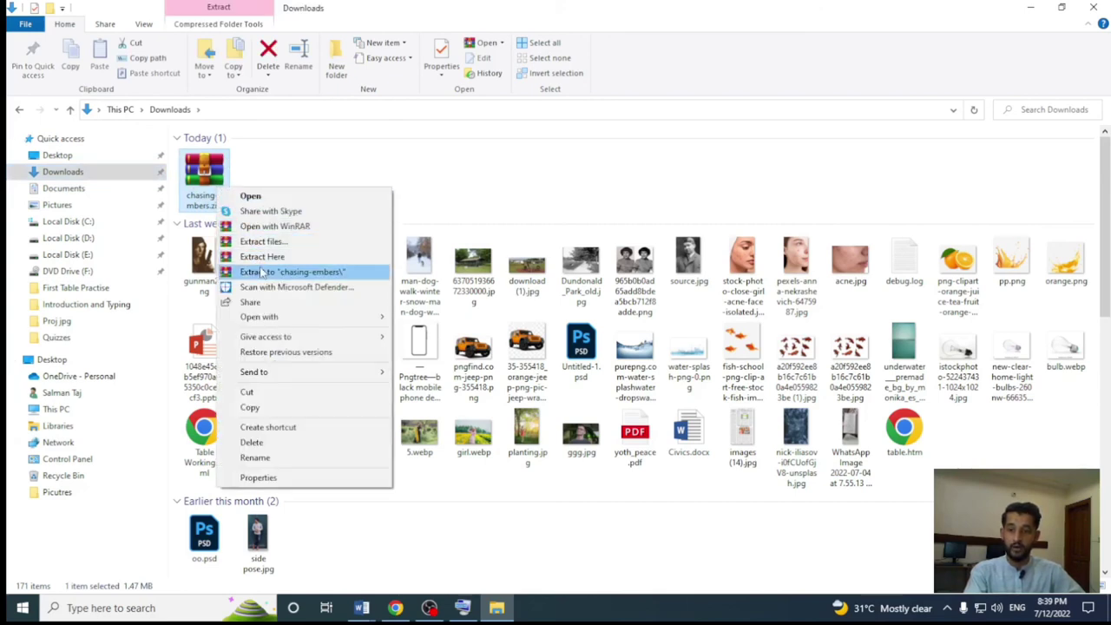
click(312, 273)
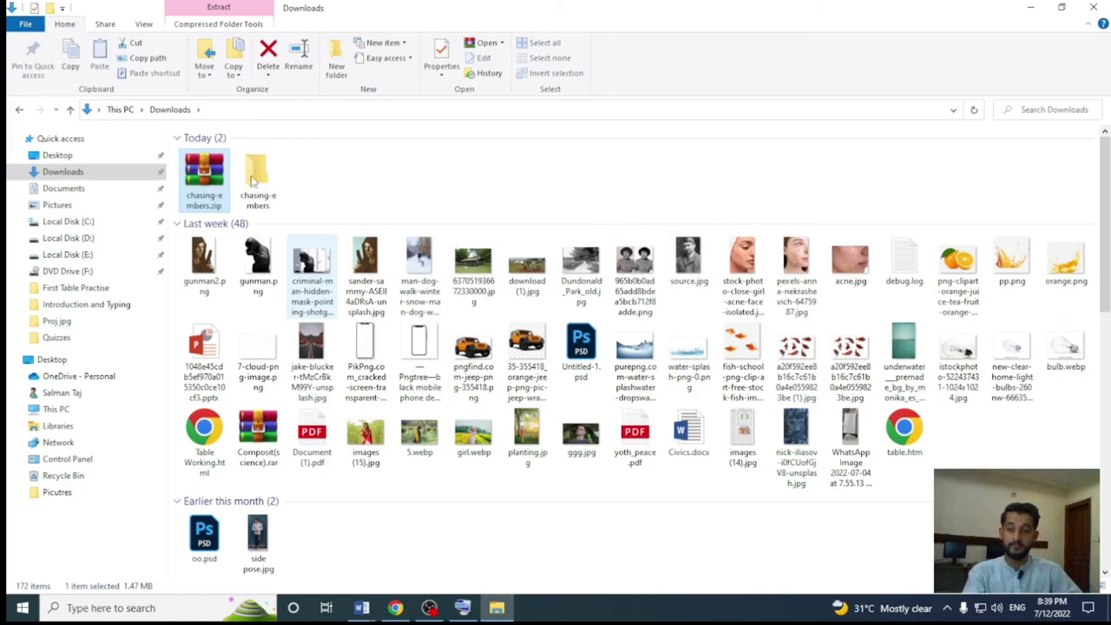
Step: Open the chasing-embers folder and select Chasing Embers Cover 7.png
click(264, 206)
double_click(263, 182)
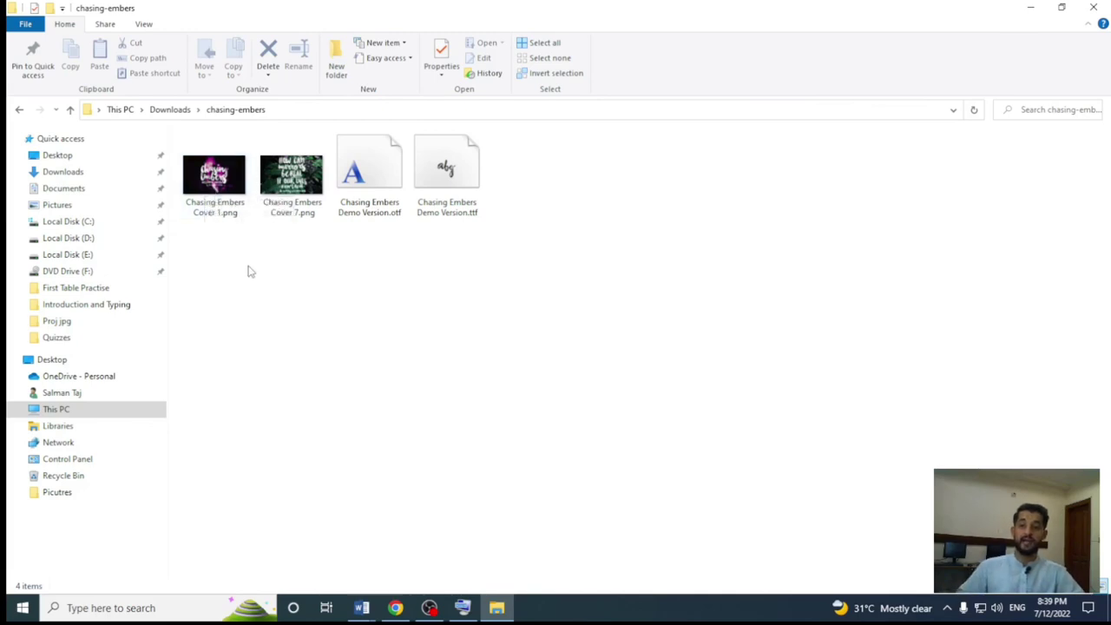
click(223, 182)
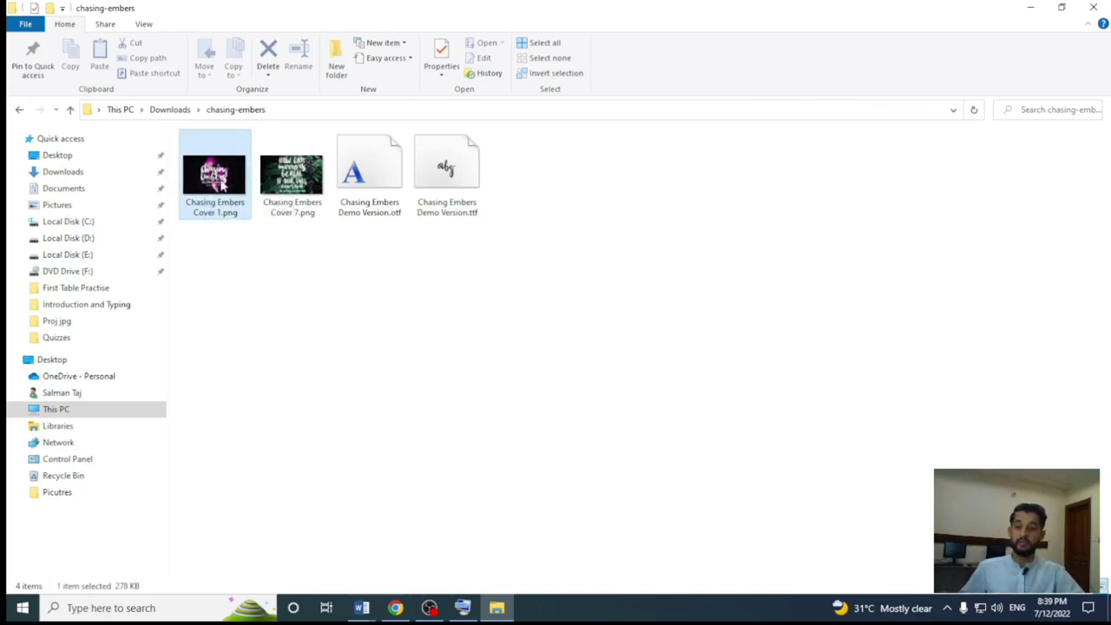
click(303, 176)
Step: Preview the Cover 7.png and Cover 1.png images in Photos, then close Photos
double_click(304, 177)
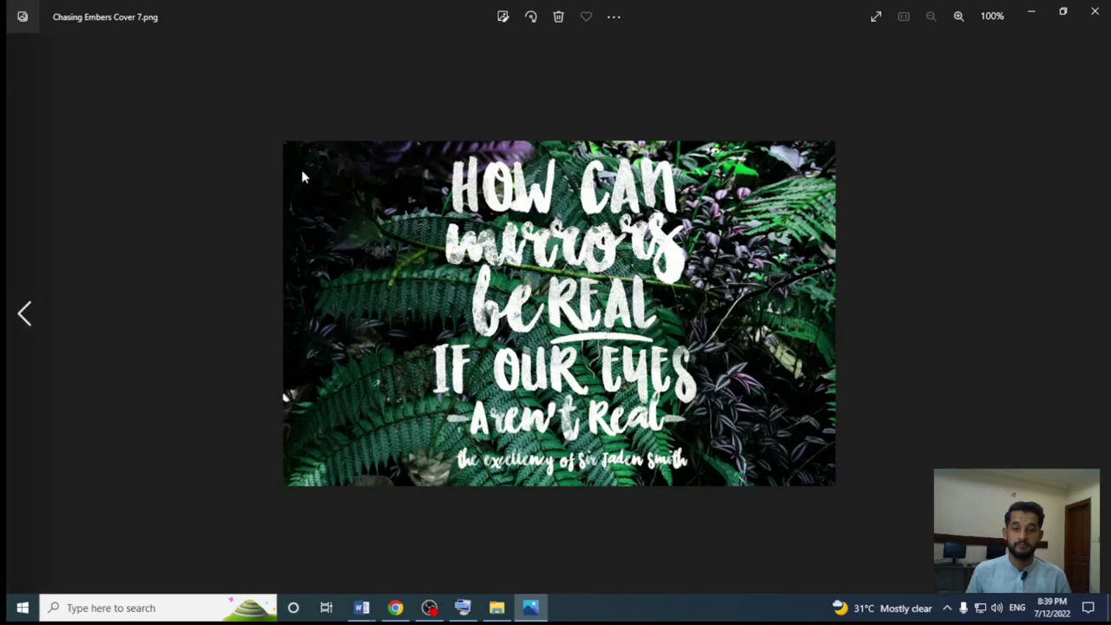
click(13, 321)
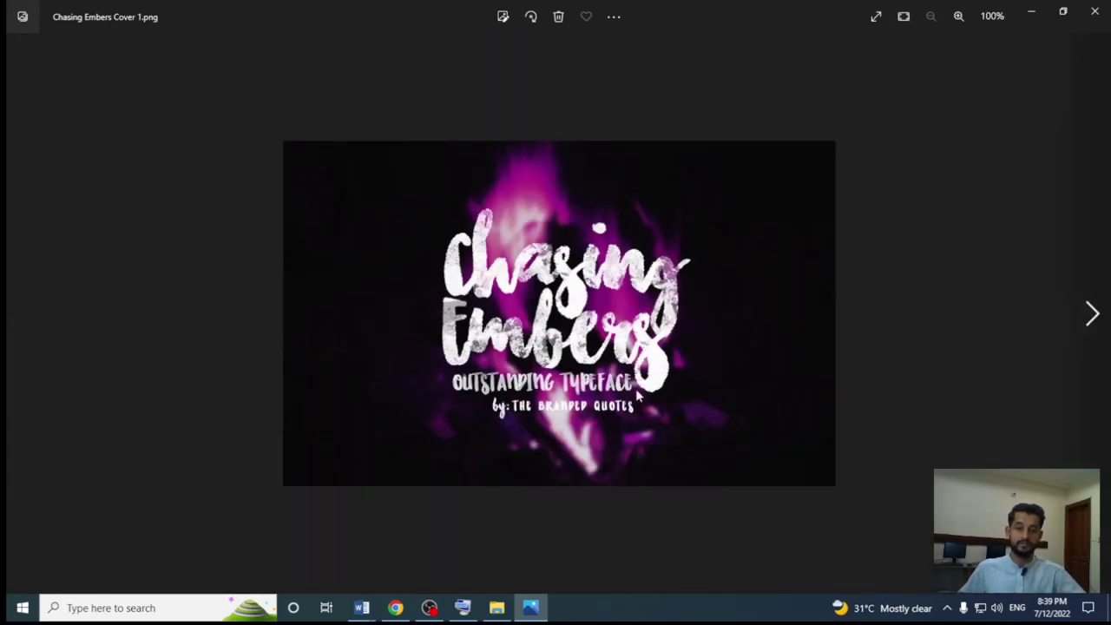
click(1094, 16)
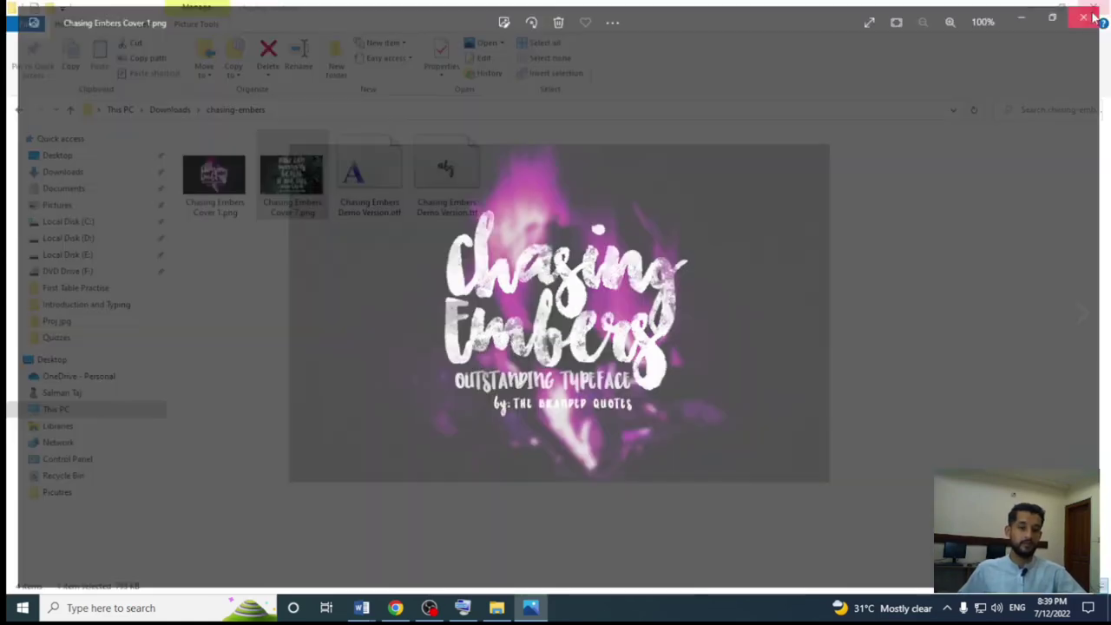
Step: Try opening Chasing Embers Demo Version.otf, which Font Viewer reports as an invalid font file
click(388, 204)
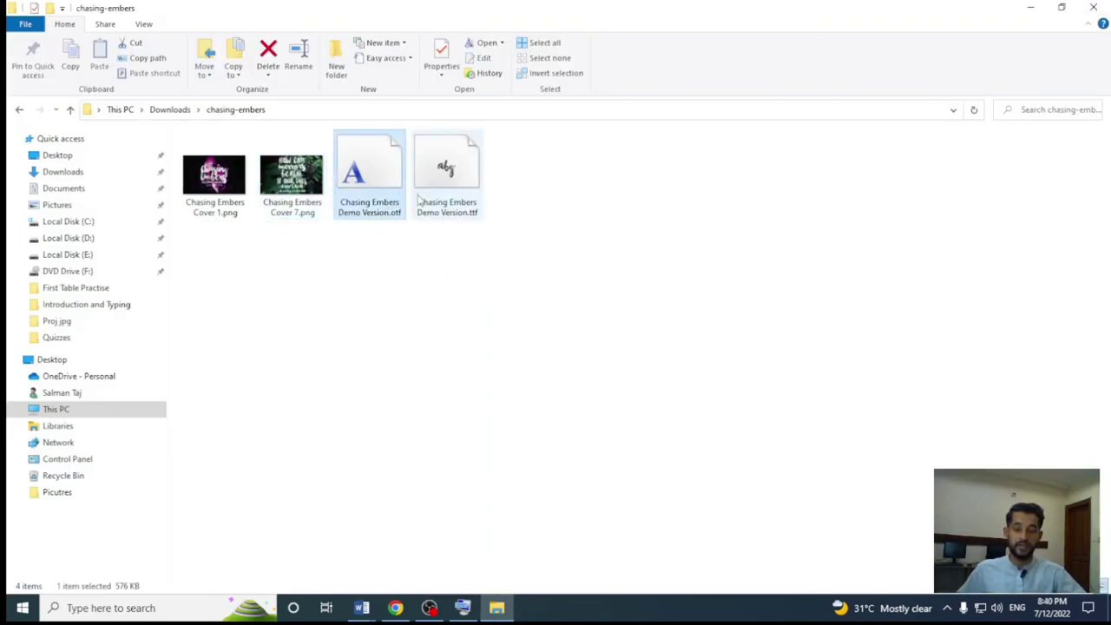
click(439, 202)
click(382, 207)
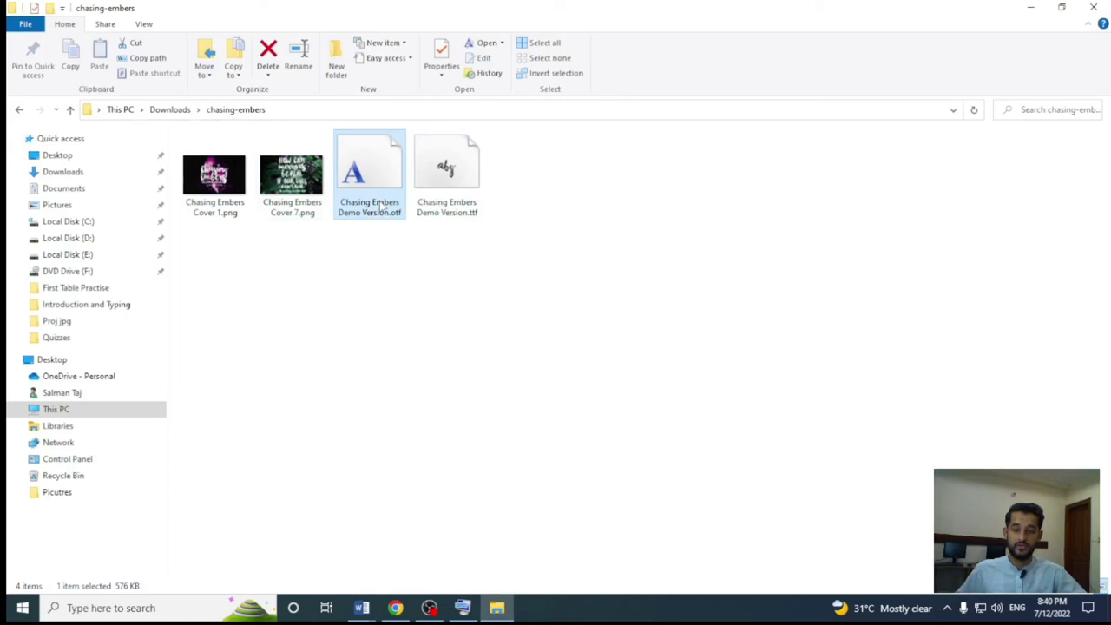
double_click(382, 207)
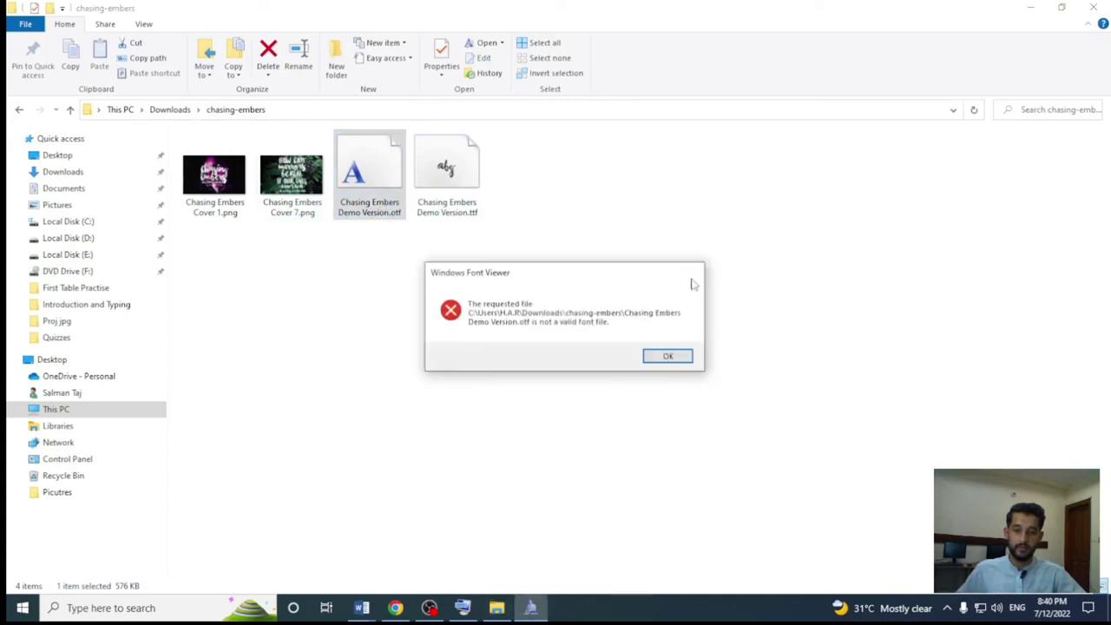
Step: Dismiss the invalid-font error, install the Chasing Embers .ttf font, and minimize Font Viewer
click(668, 356)
double_click(446, 178)
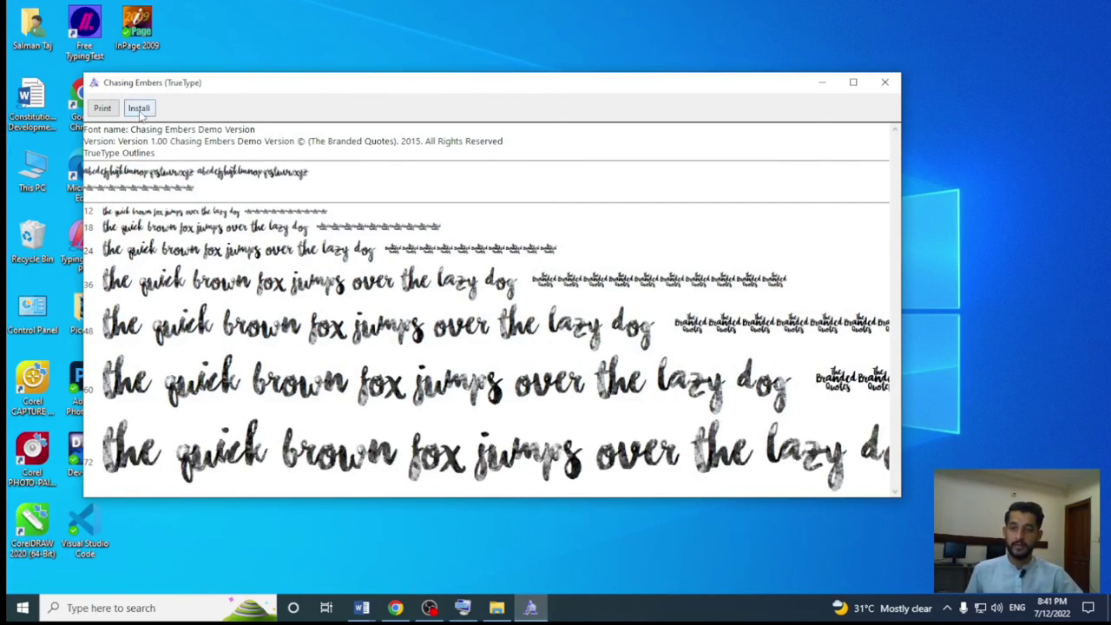
click(139, 109)
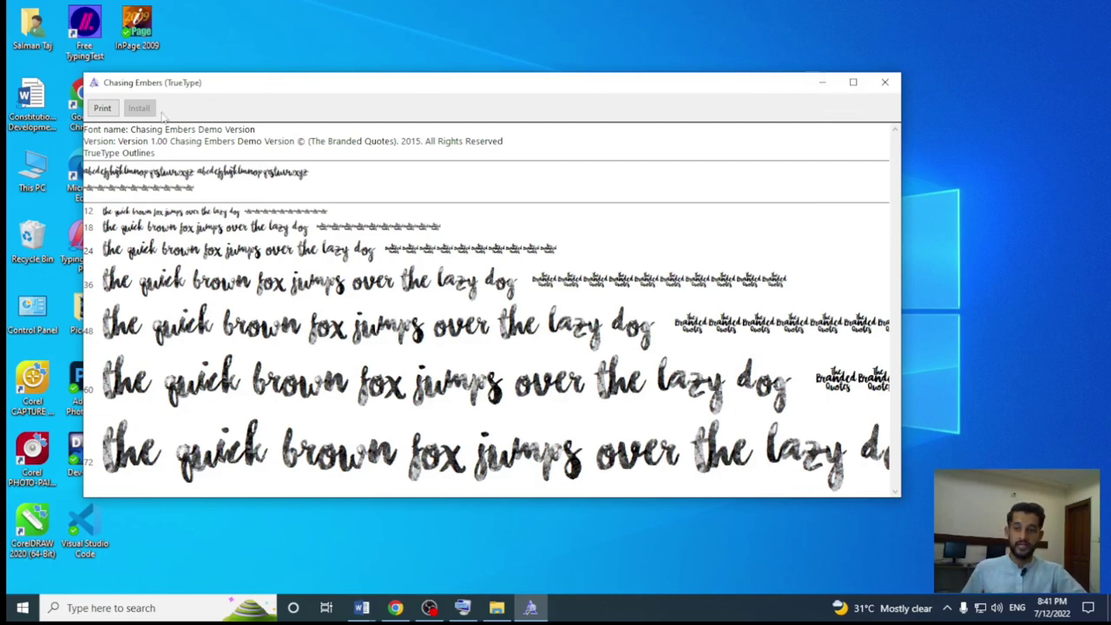
click(818, 84)
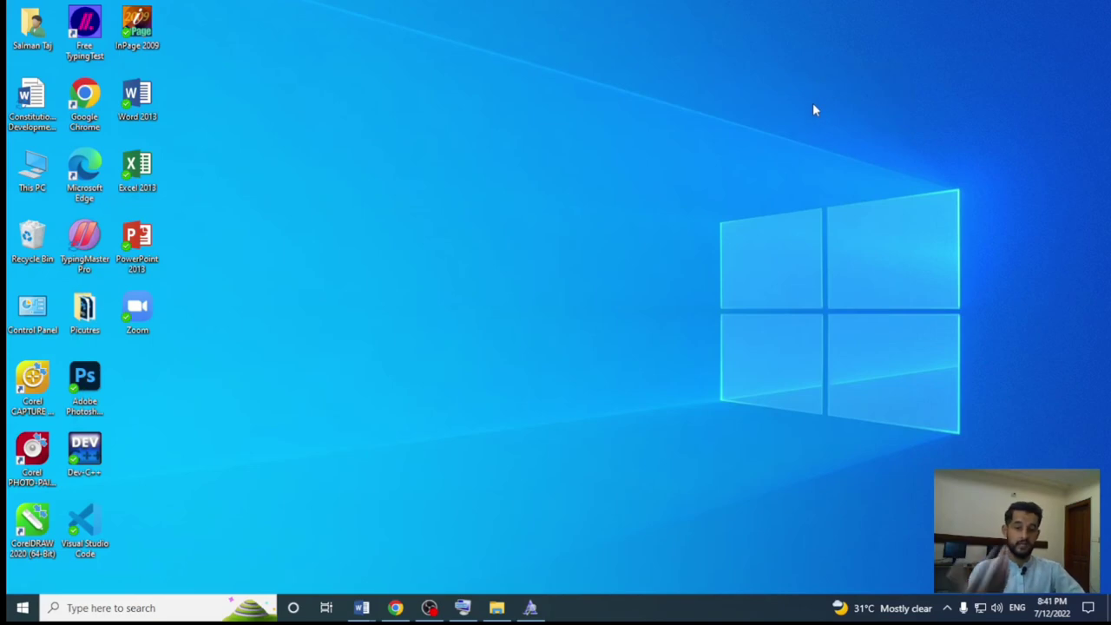
mouse_move(361, 608)
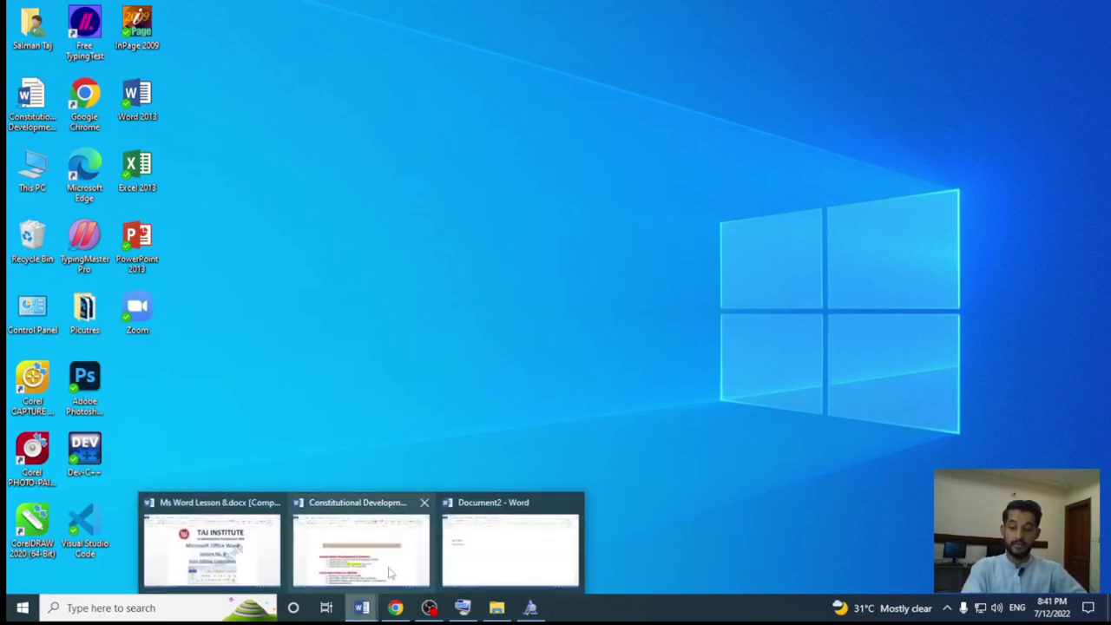
Step: Switch to a maximized Document2 and replace its old text with the two-word name
click(389, 566)
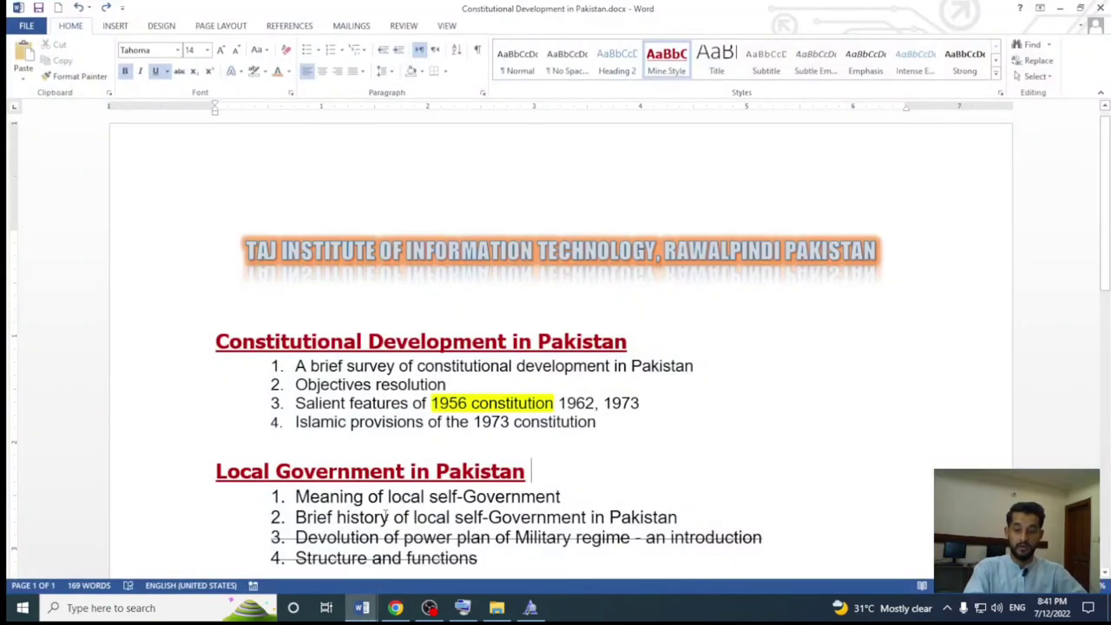
key(alt+Tab)
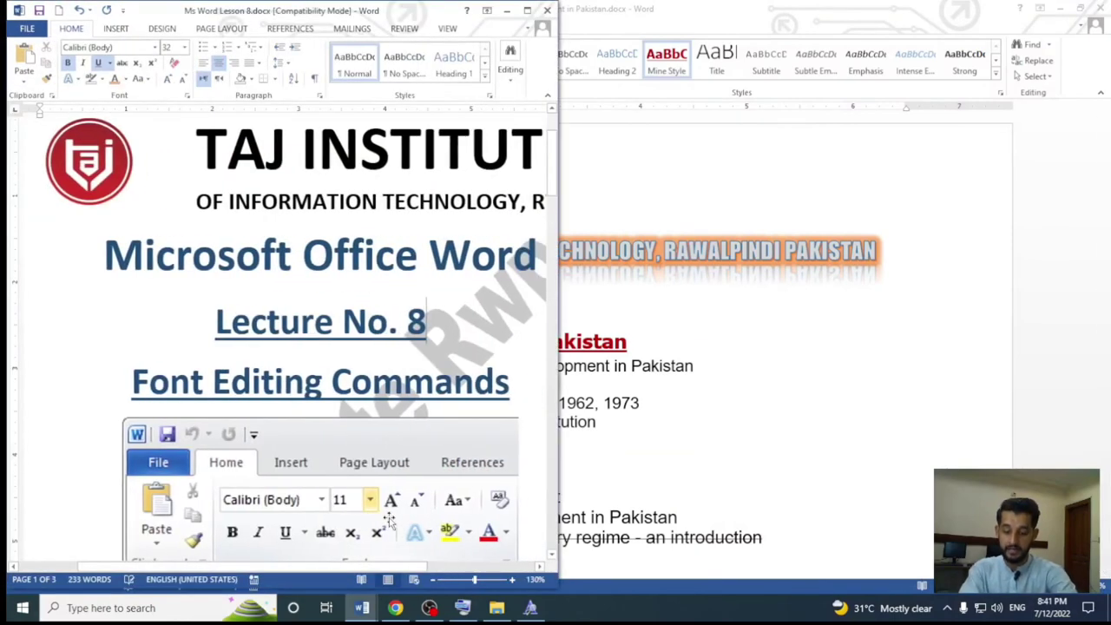
key(alt+Tab)
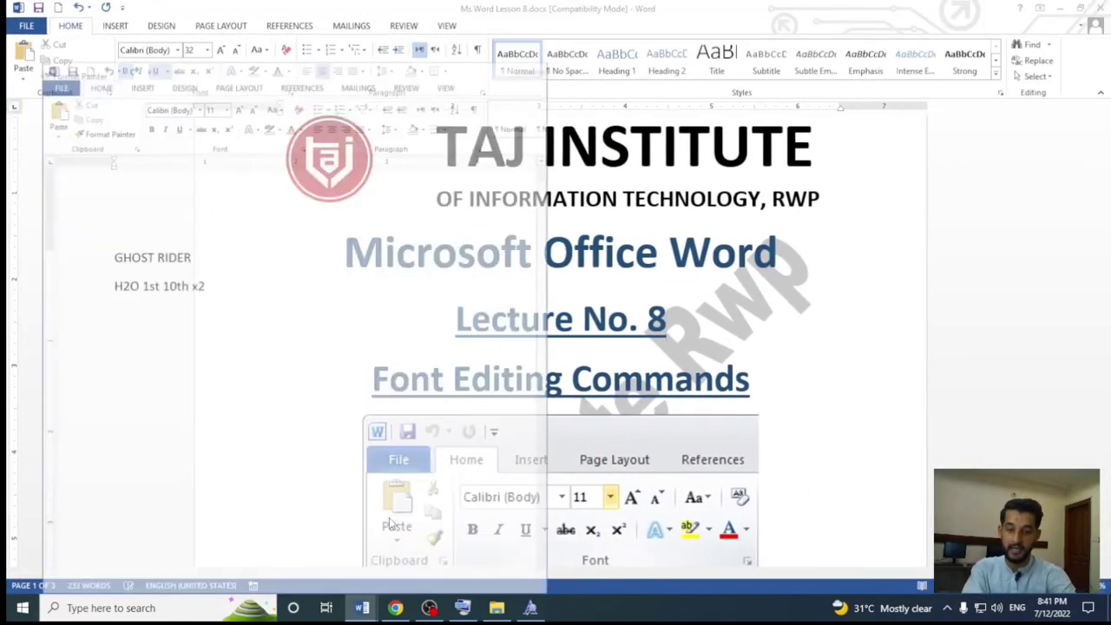
key(alt+space)
key(x)
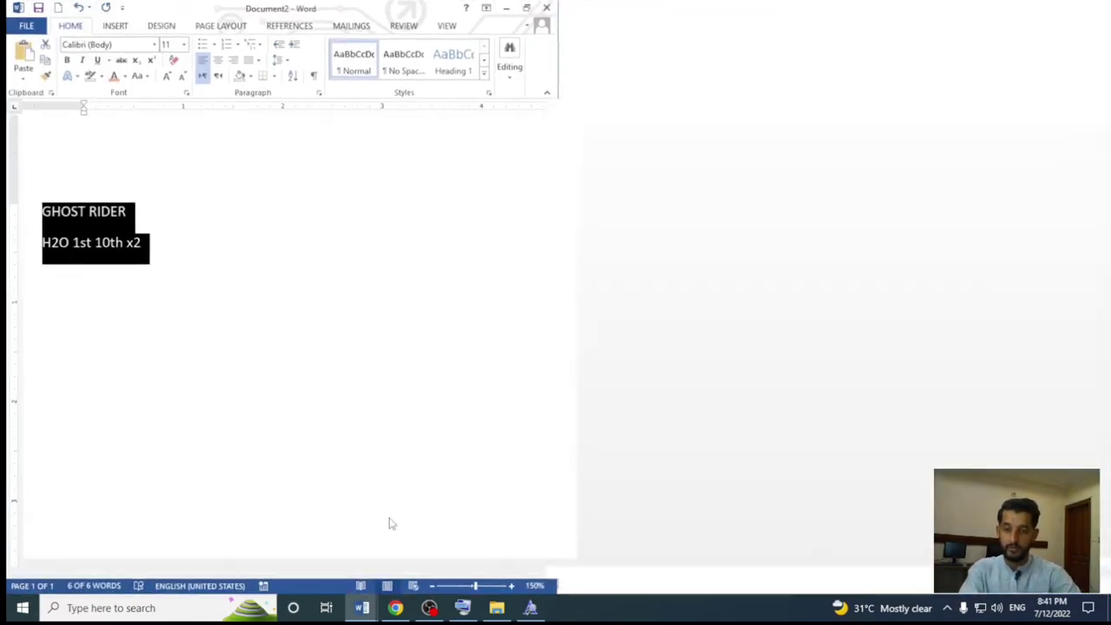
key(BackSpace)
text(sal)
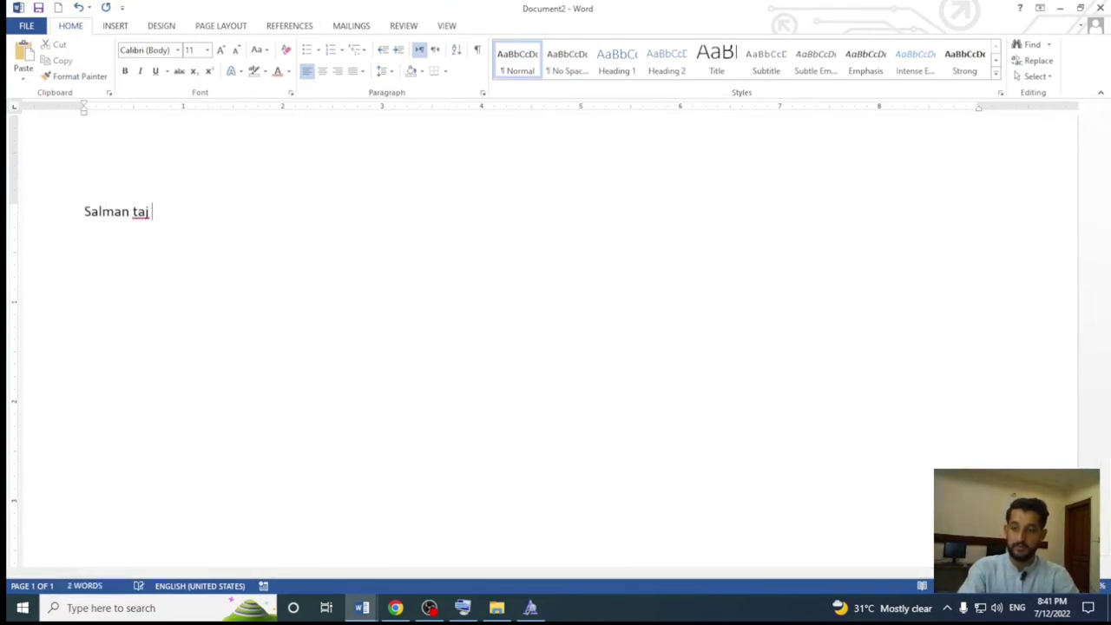
Step: Enlarge the name to size 130, centre it, and make it lowercase
key(ctrl+a)
key(ctrl+shift+period)
key(ctrl+shift+period)
key(ctrl+shift+period)
key(ctrl+shift+period)
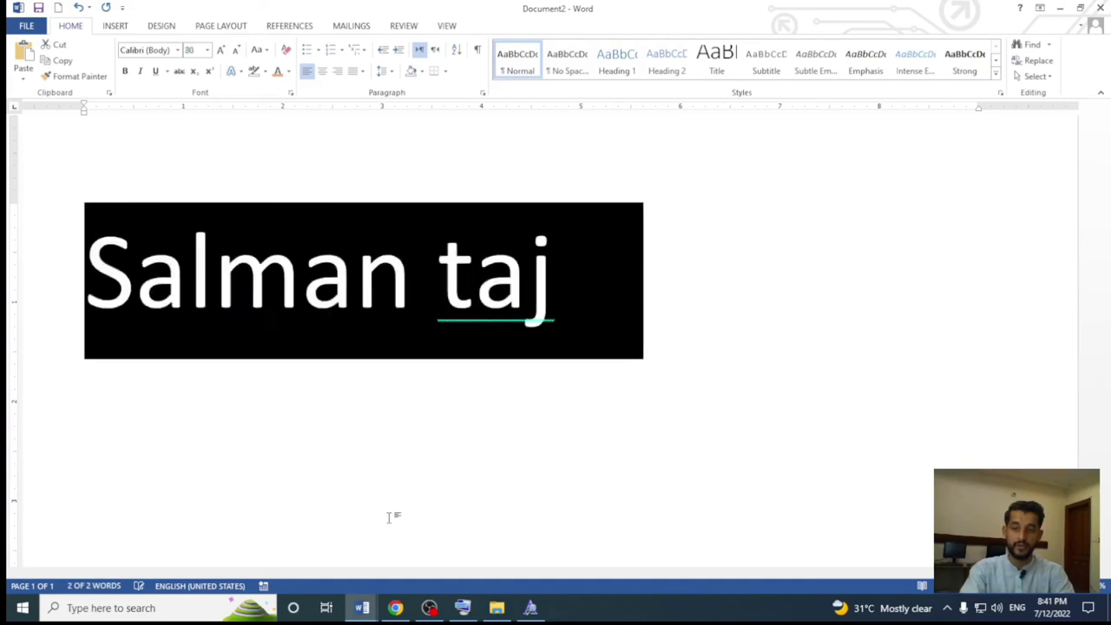
key(ctrl+shift+period)
key(ctrl+shift+period)
key(ctrl+shift+period)
key(ctrl+e)
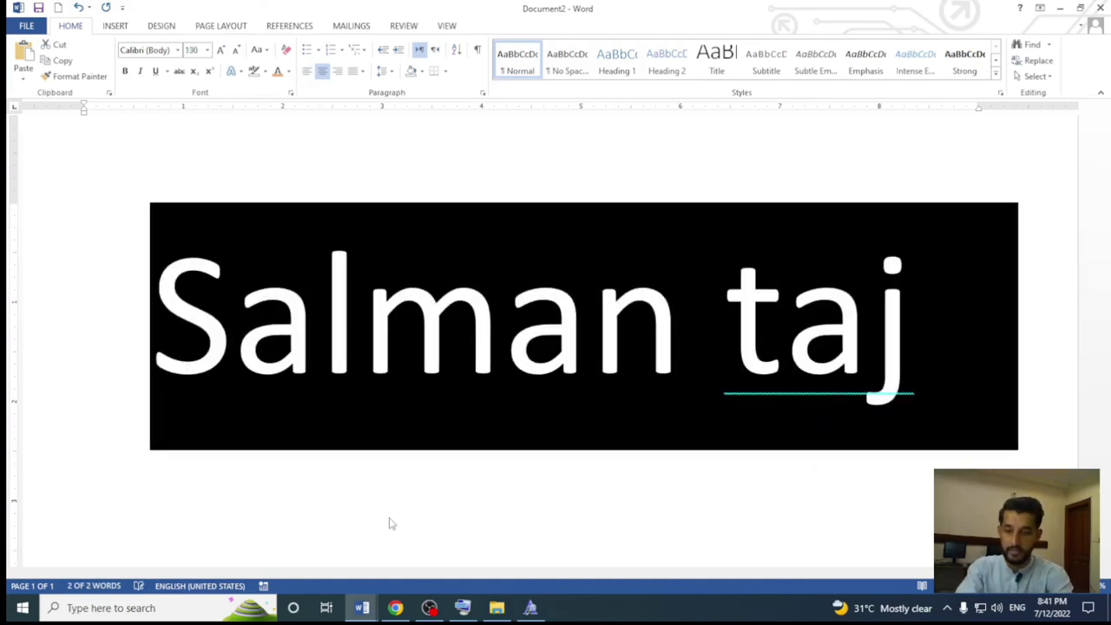
key(ctrl+shift+a)
key(shift+F3)
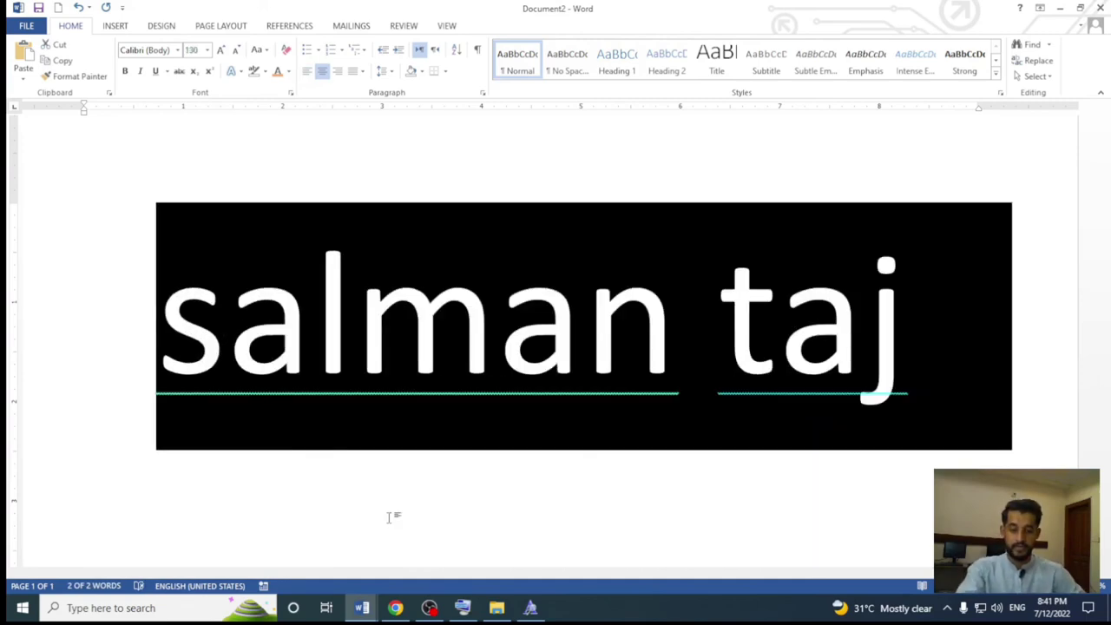
Step: Ignore the spelling and capitalization flags on the name, then select the name line
key(F7)
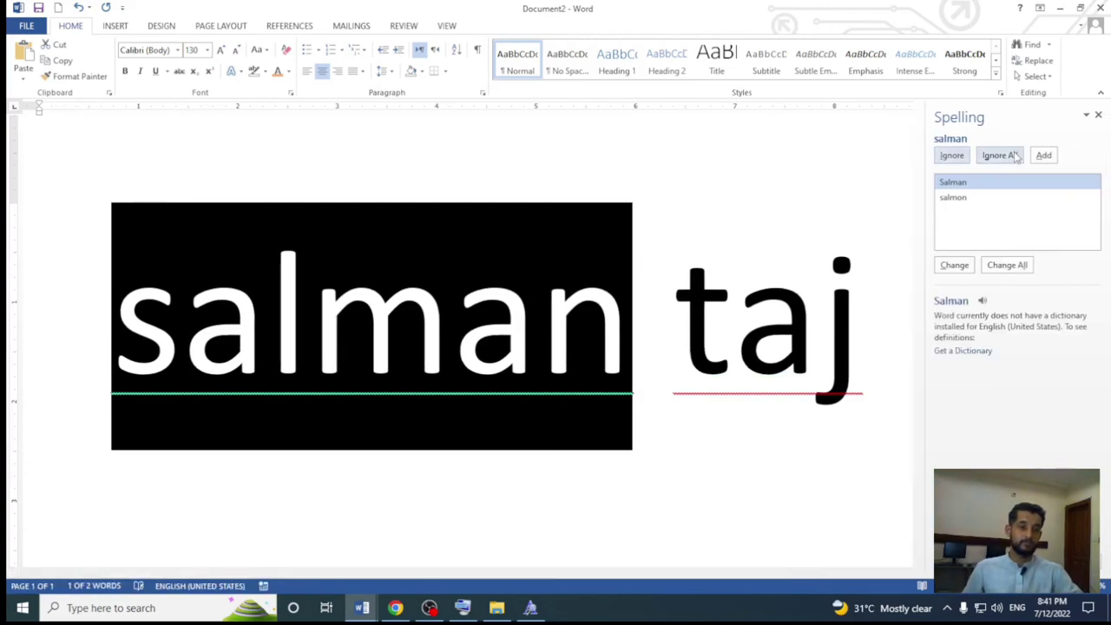
click(1012, 155)
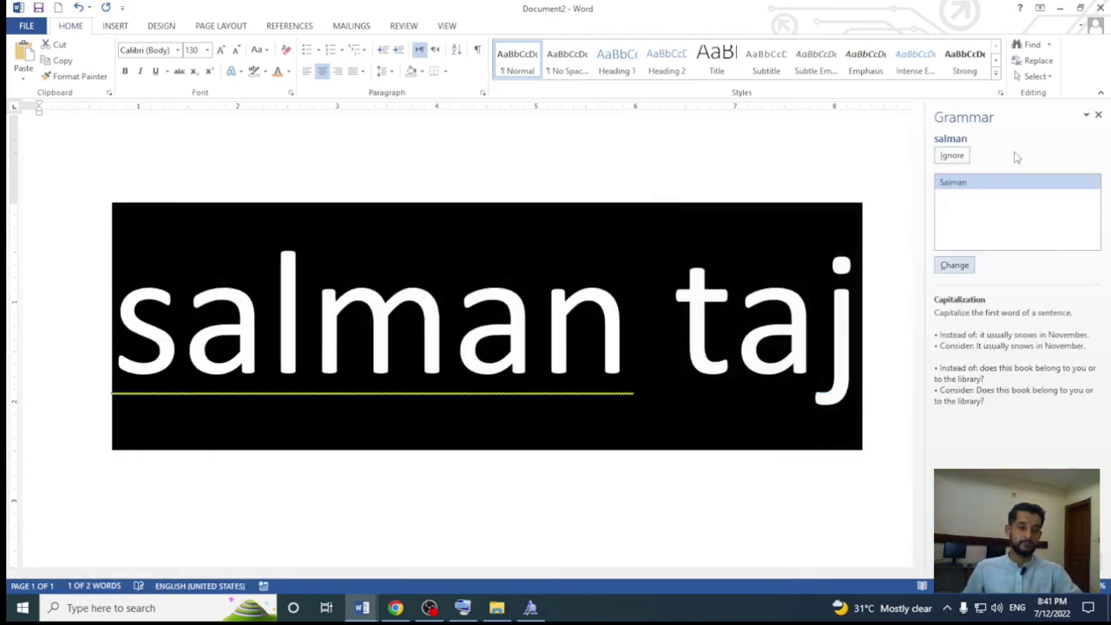
click(955, 156)
click(527, 343)
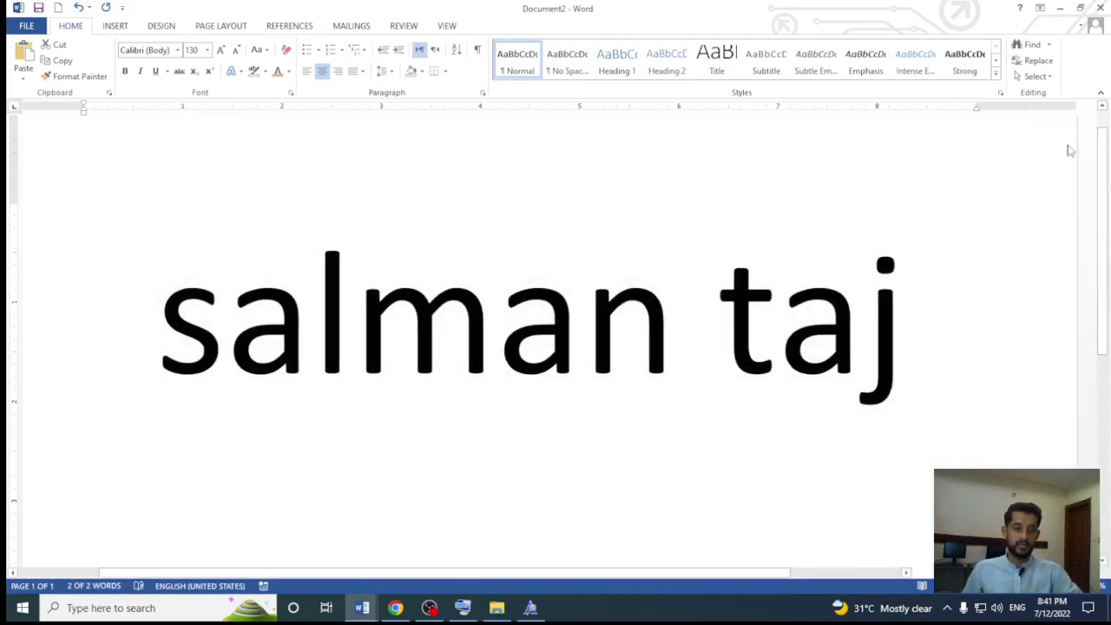
click(564, 342)
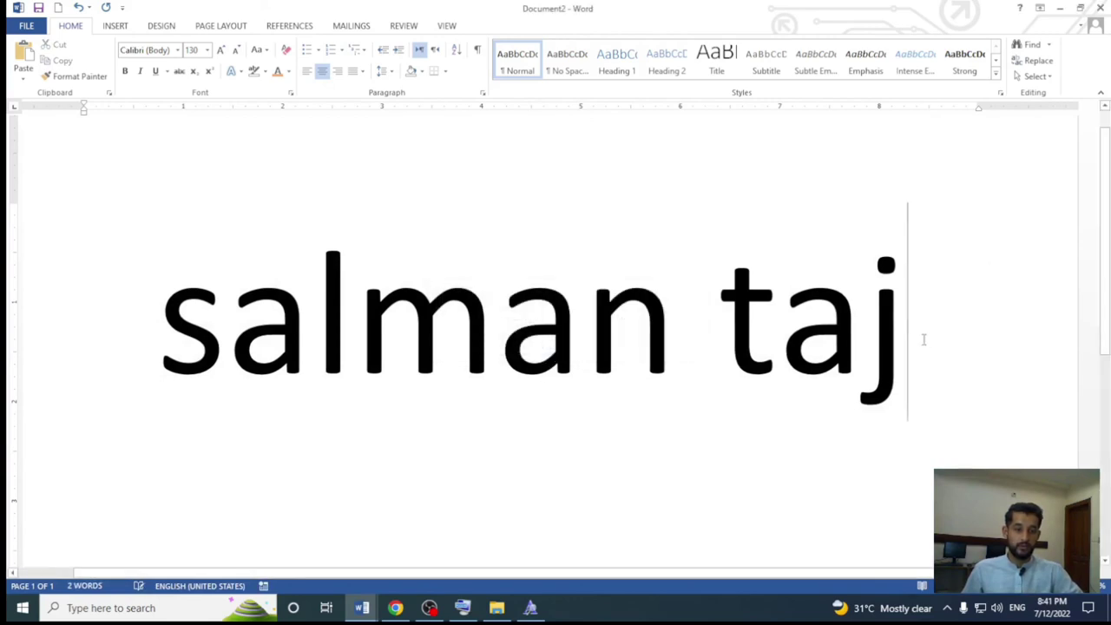
triple_click(183, 258)
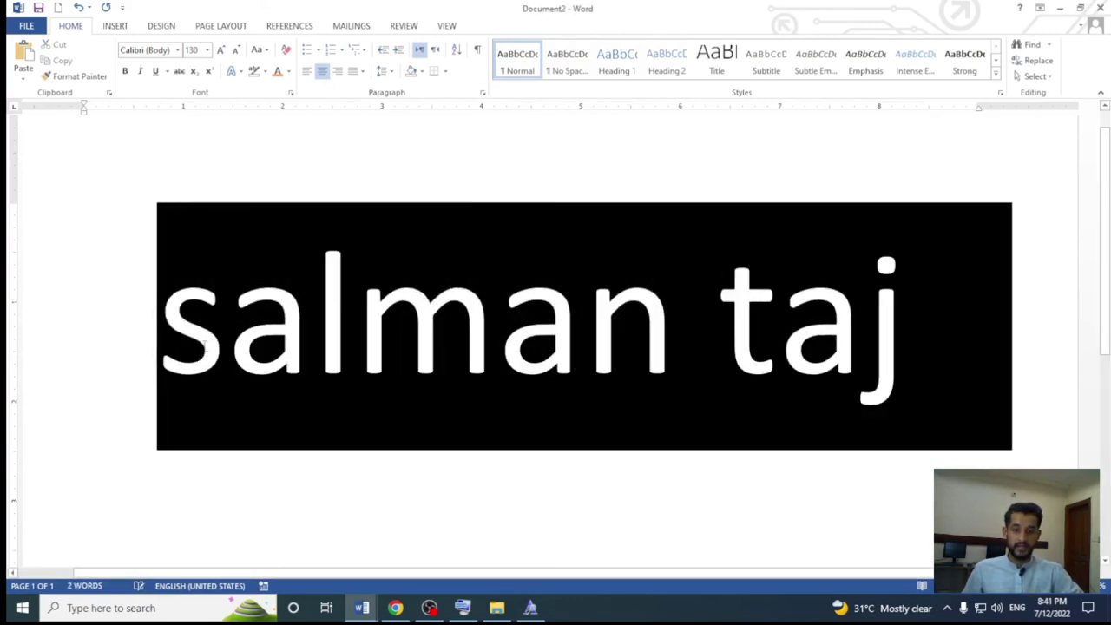
click(179, 50)
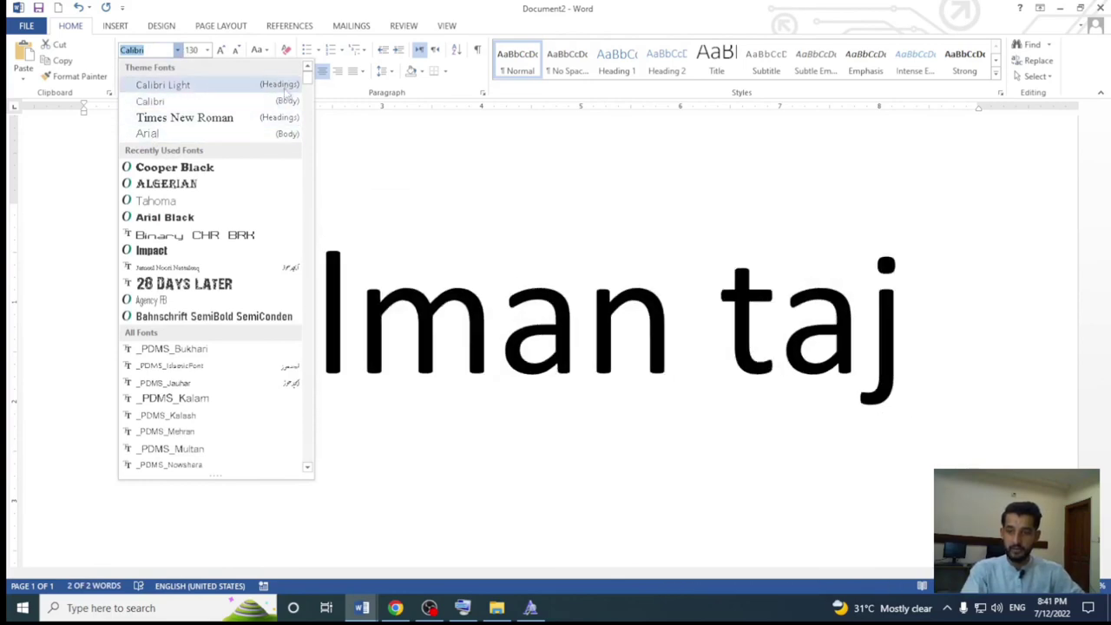
Step: Apply the Chasing Embers font to the selected name
drag(307, 84, 308, 198)
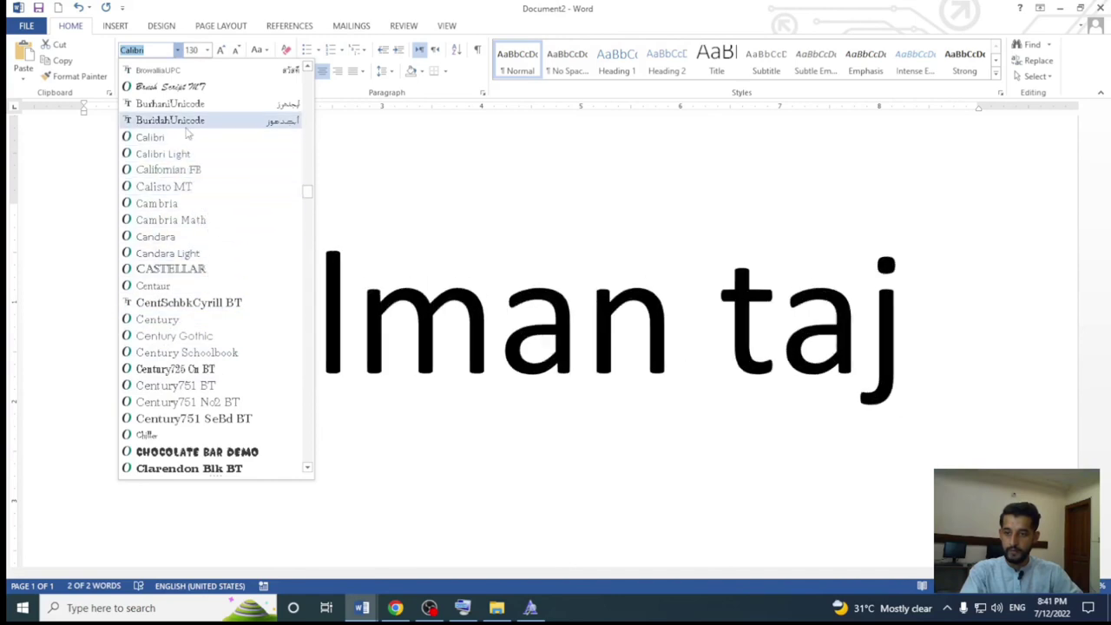
scroll(193, 299, down, 1)
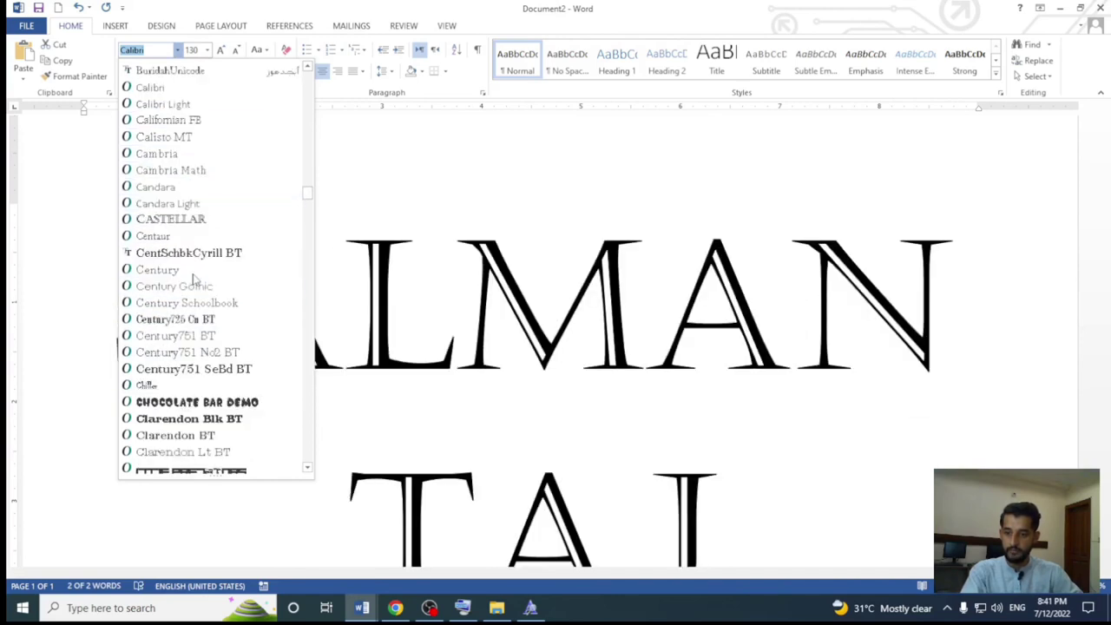
scroll(193, 278, down, 1)
scroll(194, 276, down, 1)
scroll(195, 277, down, 1)
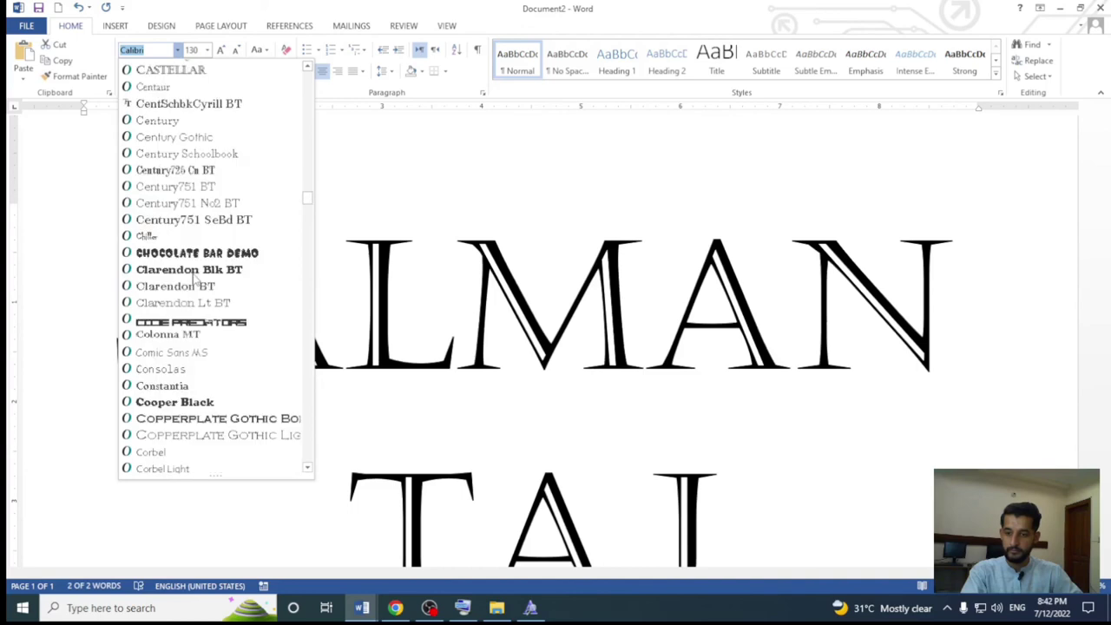
click(165, 50)
text(Chasing e)
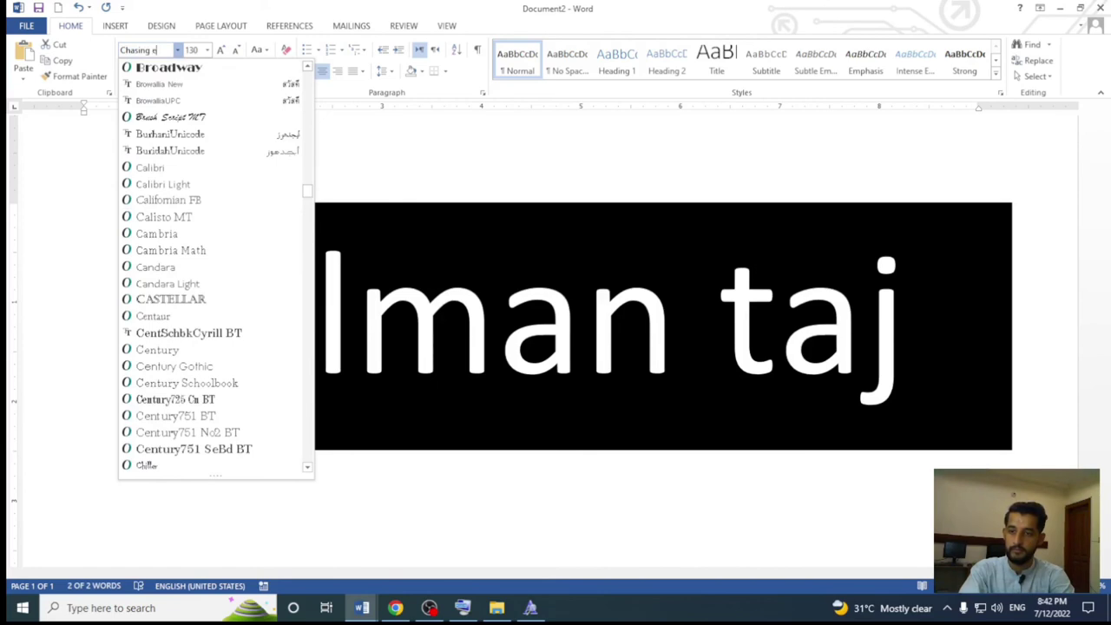
key(Return)
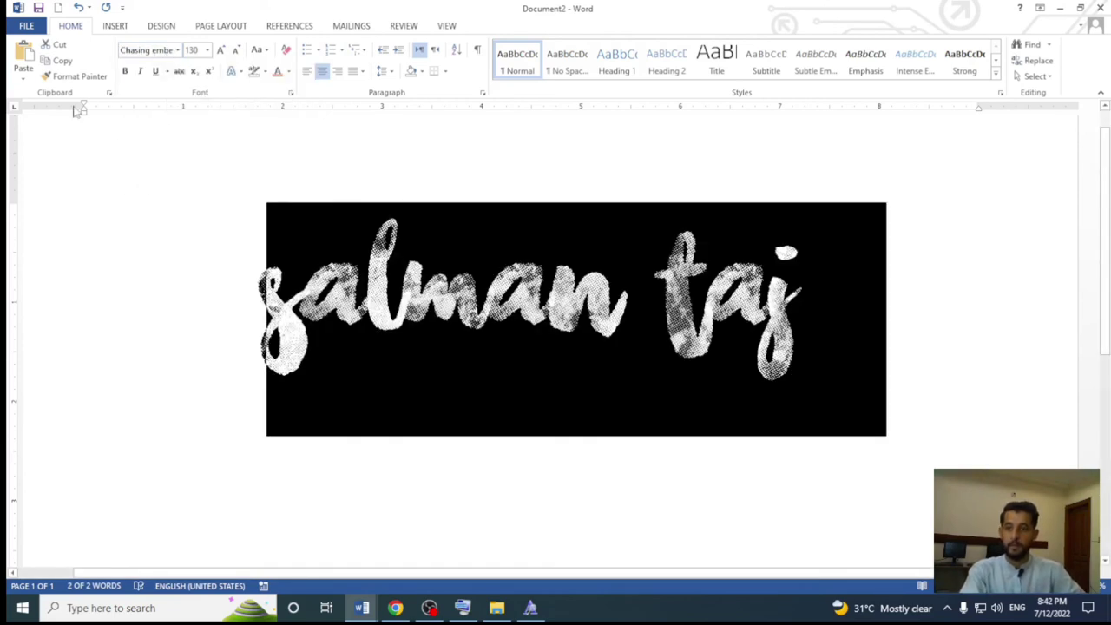
click(178, 50)
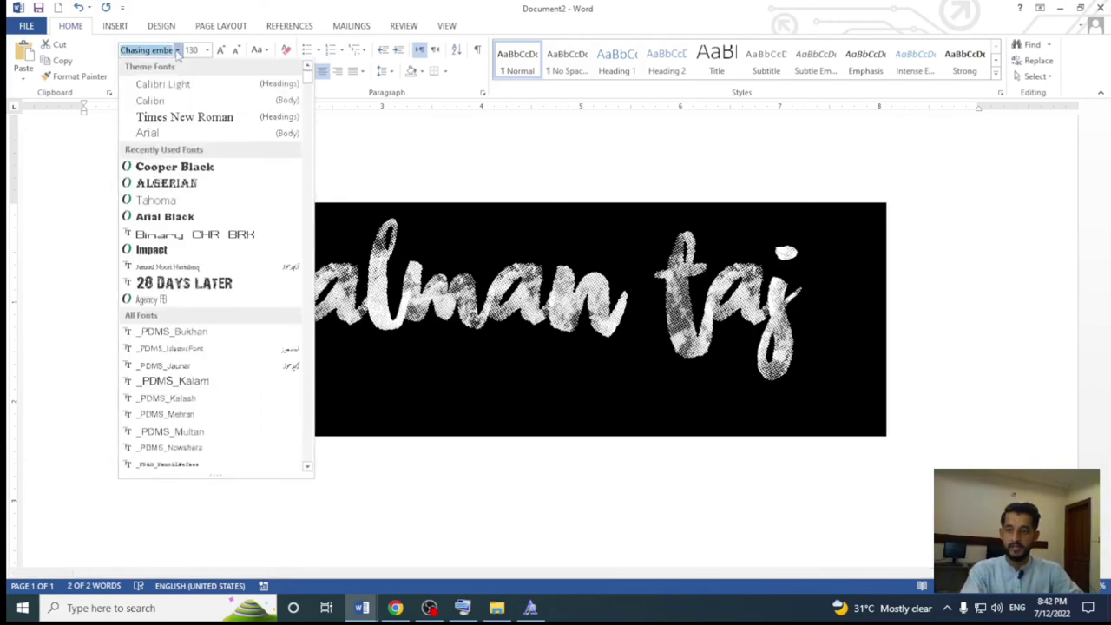
click(550, 228)
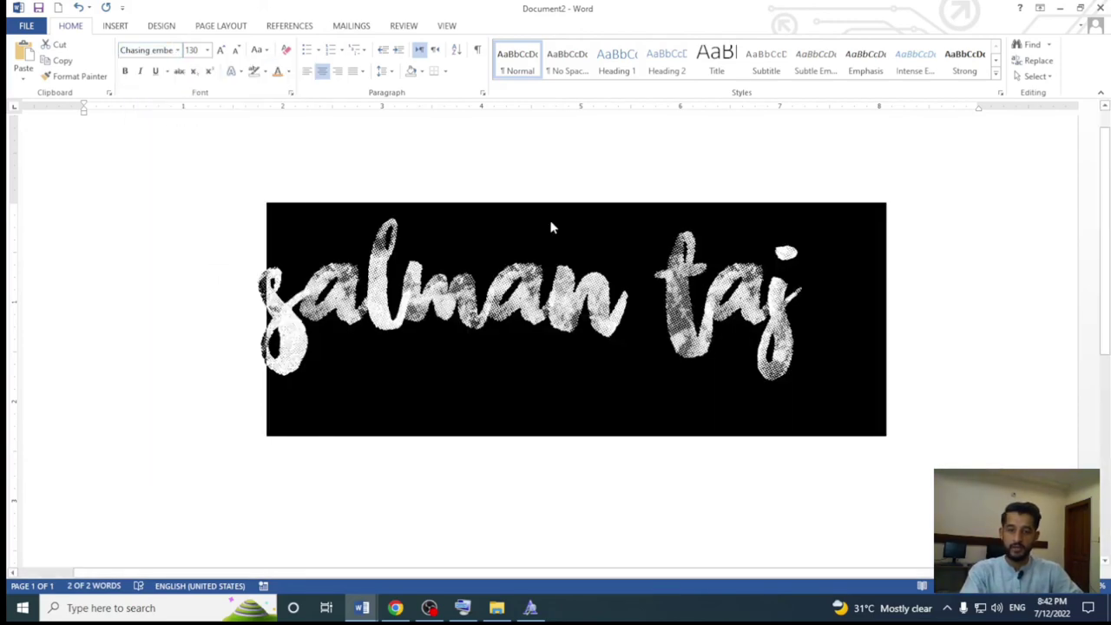
click(912, 284)
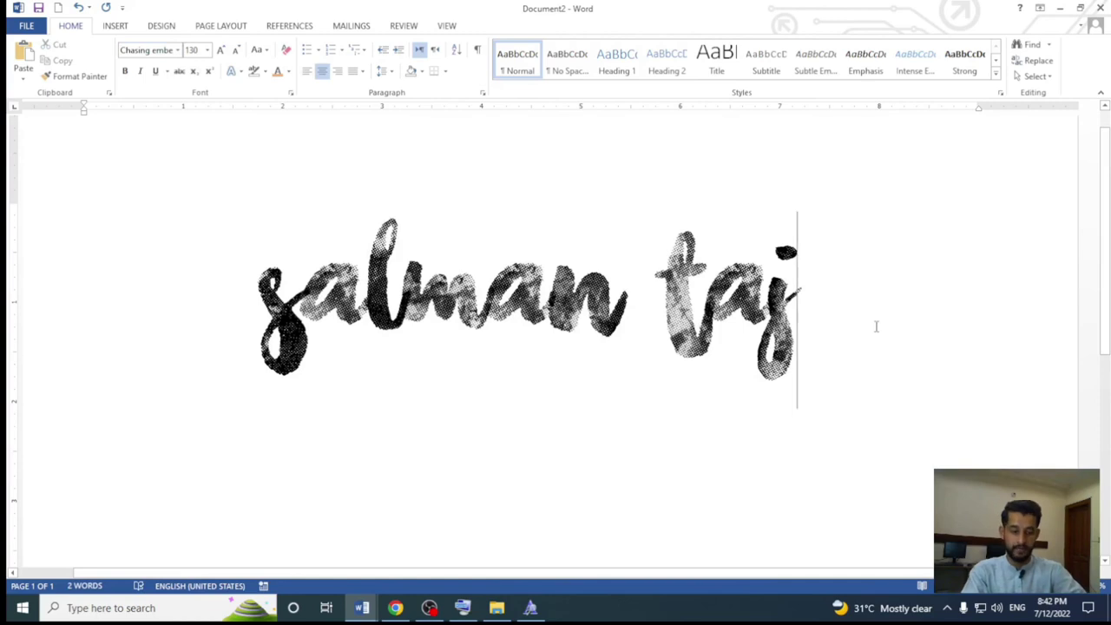
Step: Enlarge the name to font size 138 and reselect the whole line
key(ctrl+a)
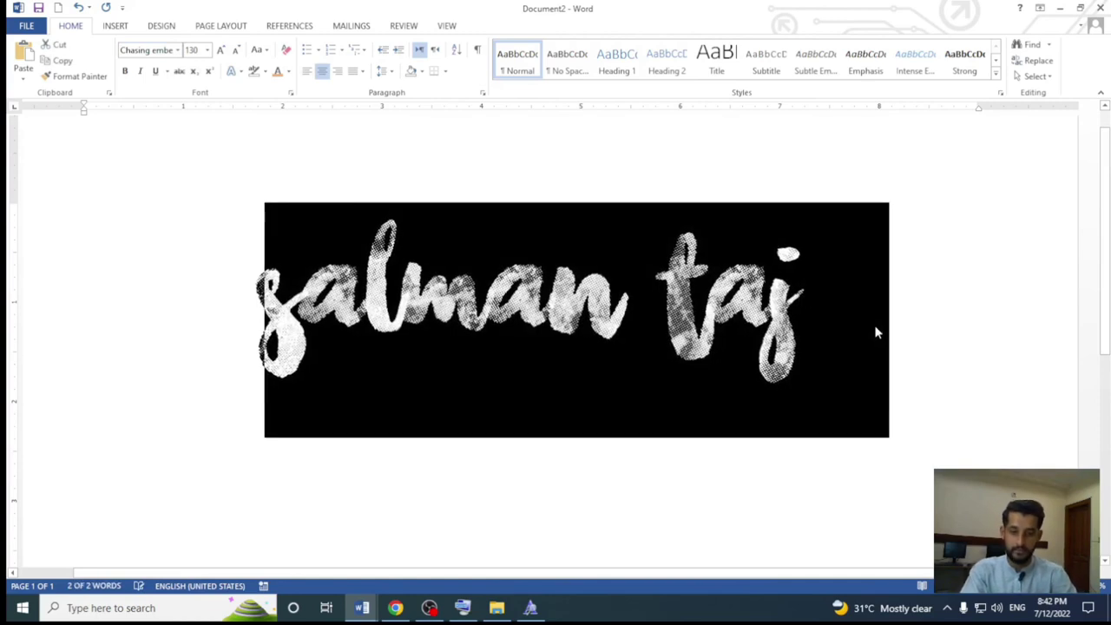
key(ctrl+bracketright)
key(ctrl+bracketright)
key(ctrl+bracketright)
key(ctrl+bracketright)
key(ctrl+bracketright)
key(ctrl+bracketright)
key(ctrl+bracketright)
key(ctrl+bracketright)
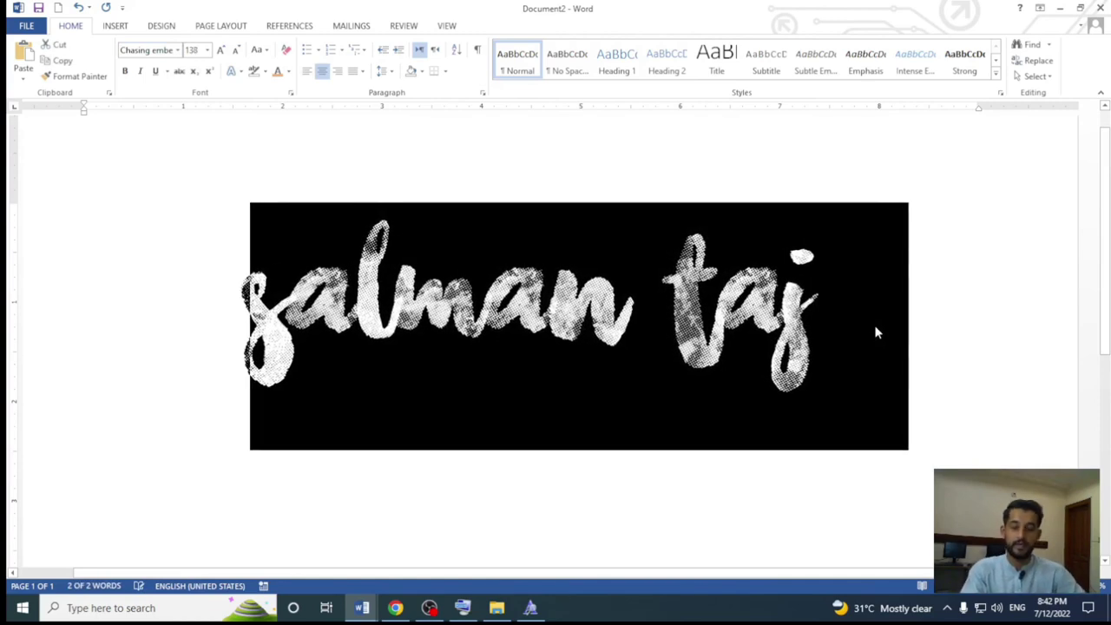
click(874, 330)
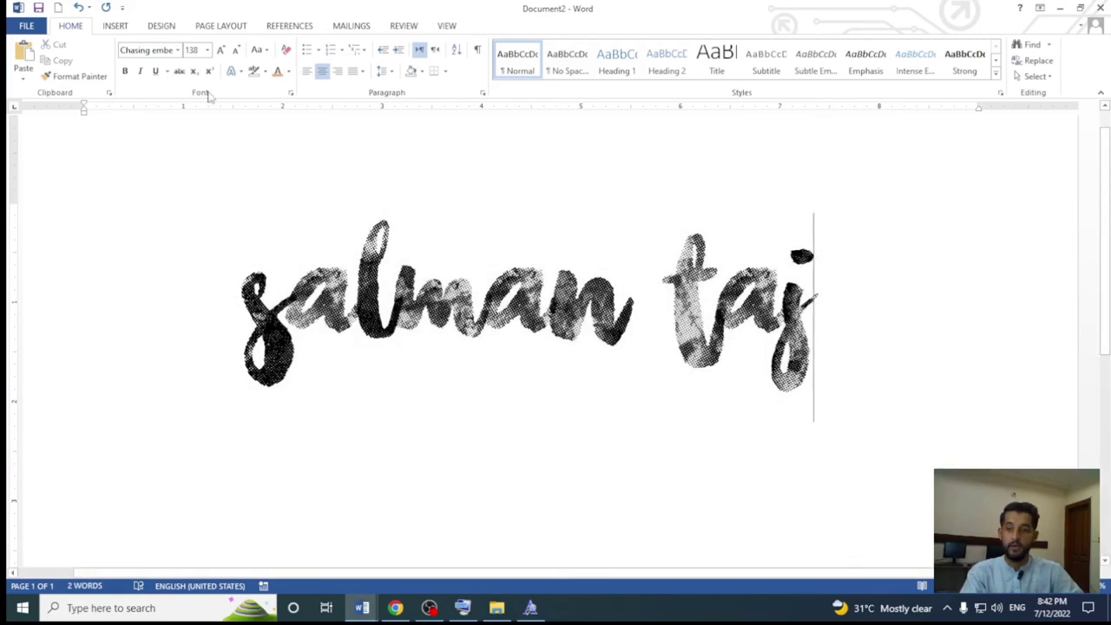
click(178, 51)
click(631, 440)
click(629, 347)
click(178, 50)
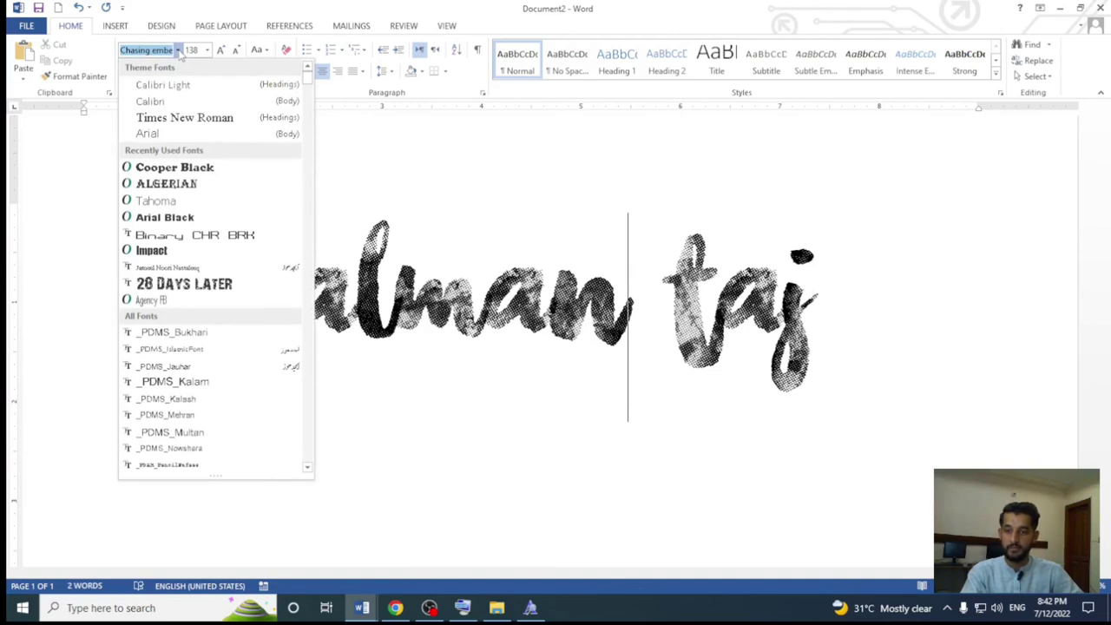
click(575, 271)
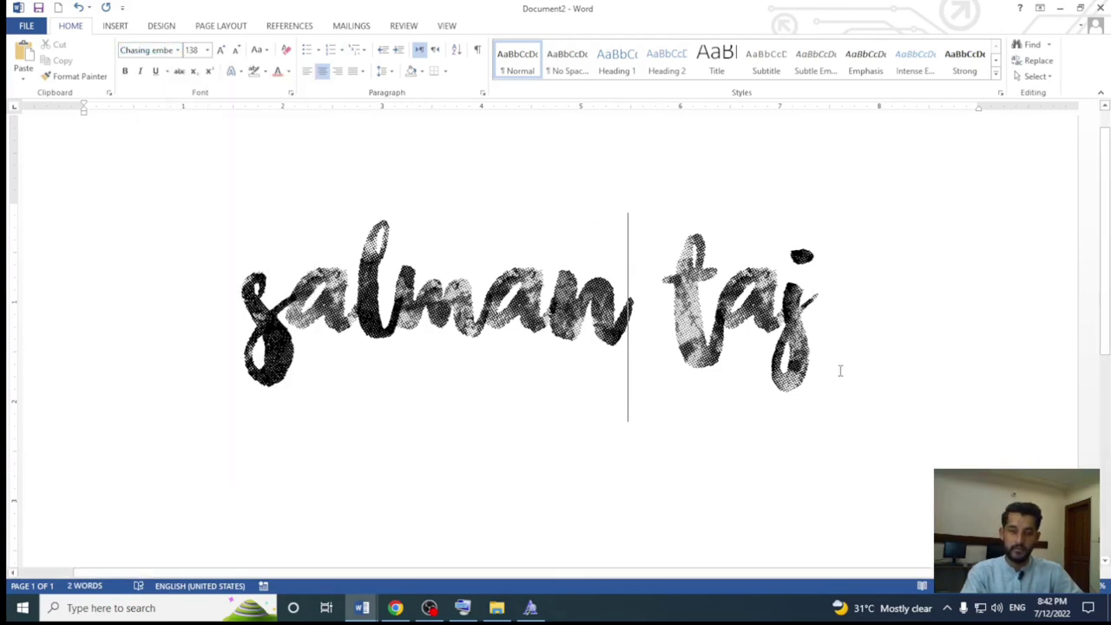
triple_click(880, 342)
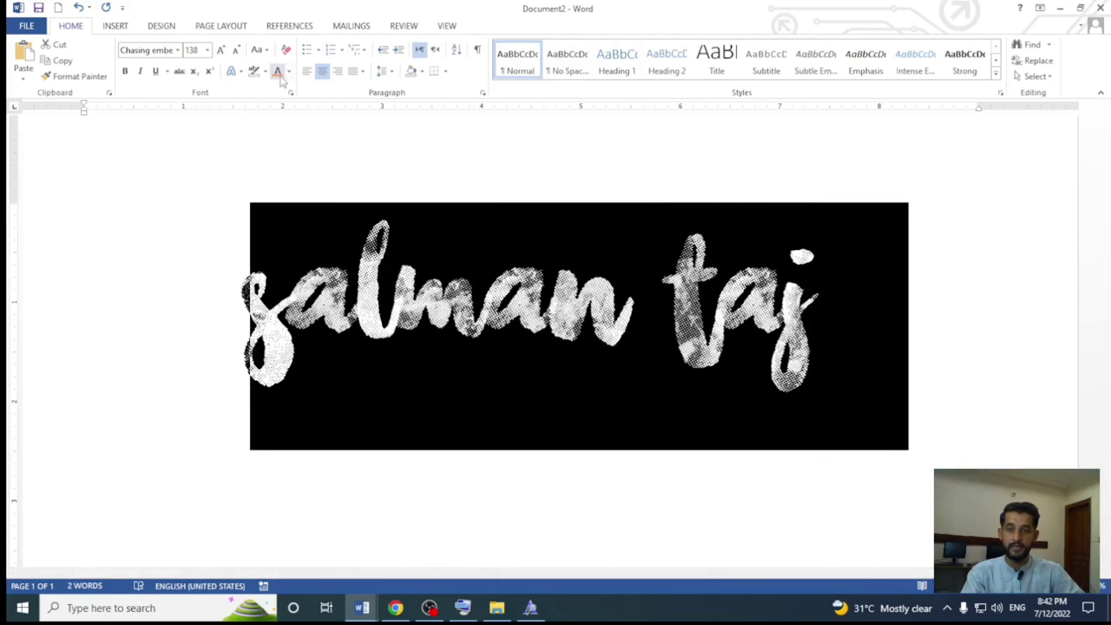
Step: Give the selected name the standard Red font colour
click(288, 71)
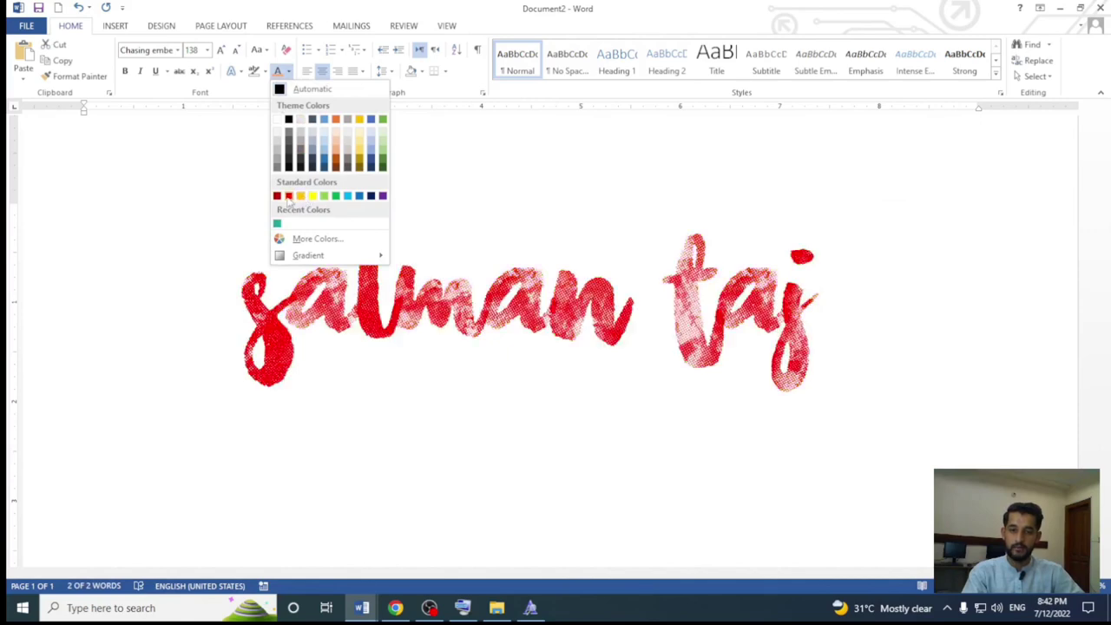
click(288, 198)
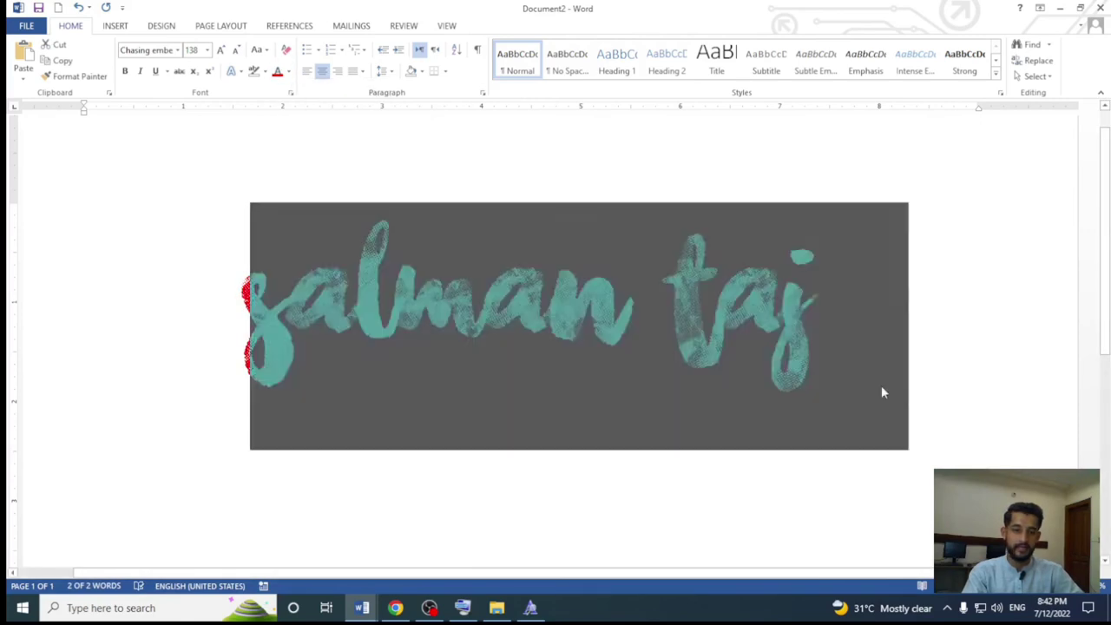
click(882, 387)
scroll(882, 386, up, 4)
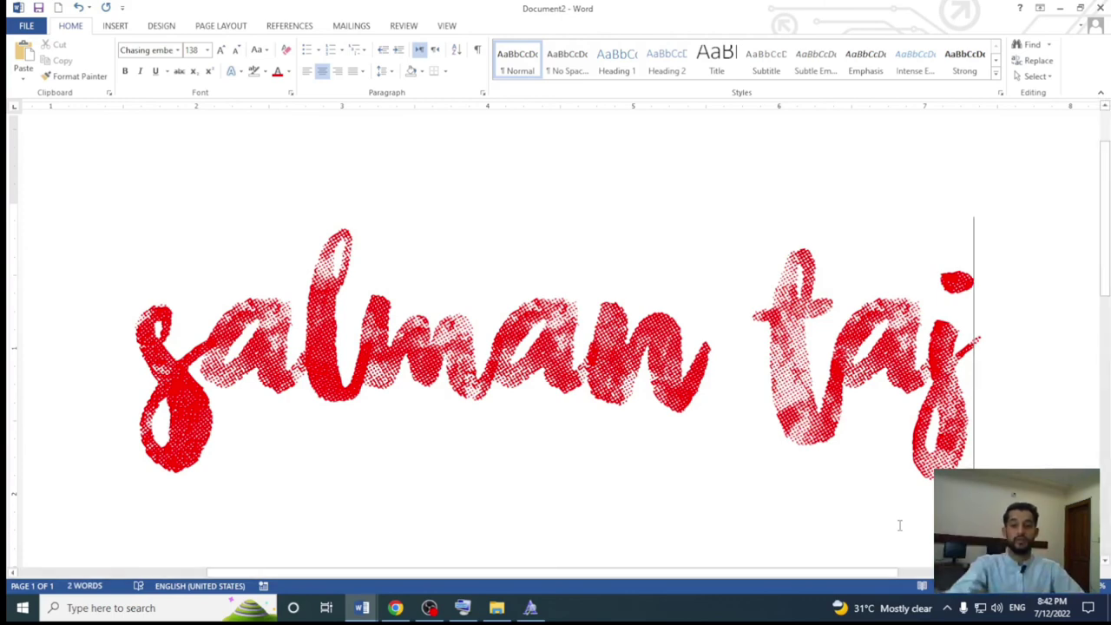
click(177, 50)
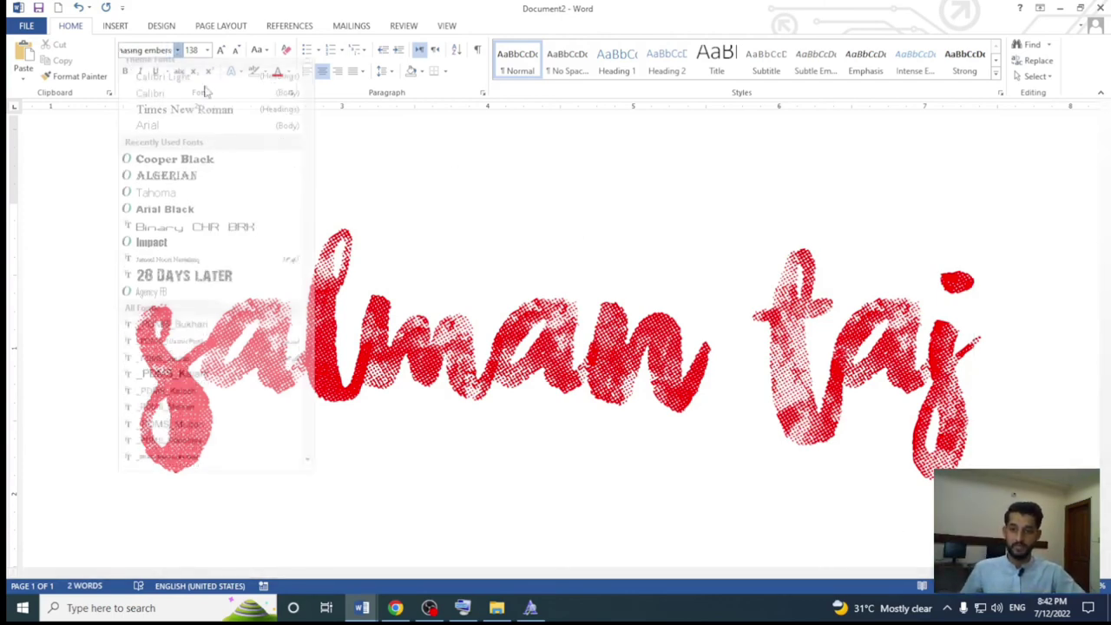
mouse_move(309, 84)
mouse_down()
mouse_move(316, 317)
mouse_move(323, 204)
mouse_move(326, 219)
mouse_up()
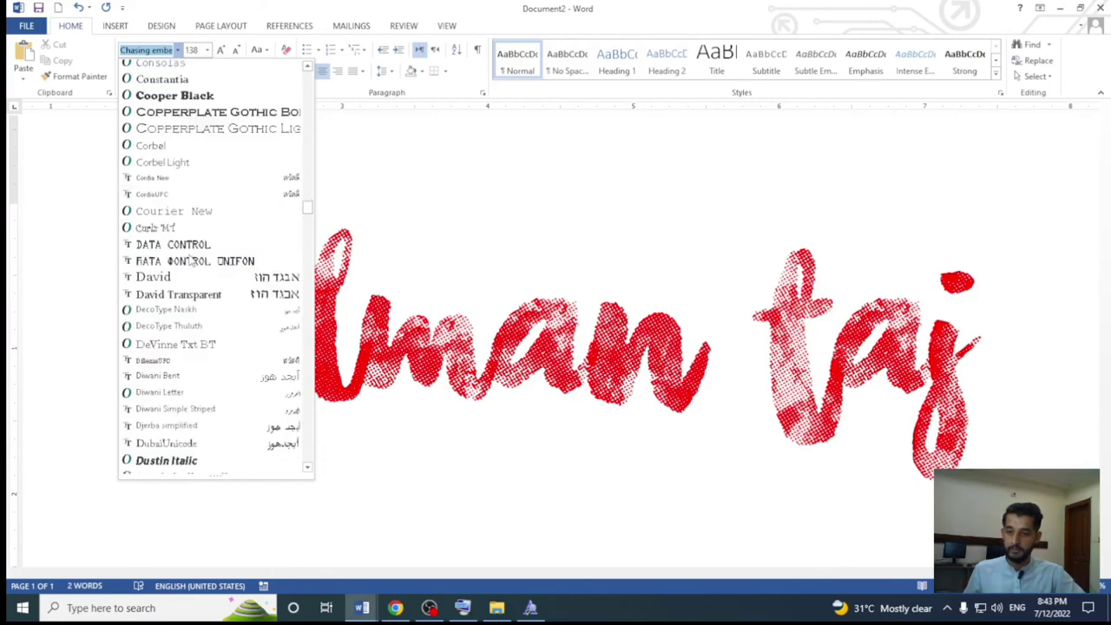
scroll(219, 234, up, 2)
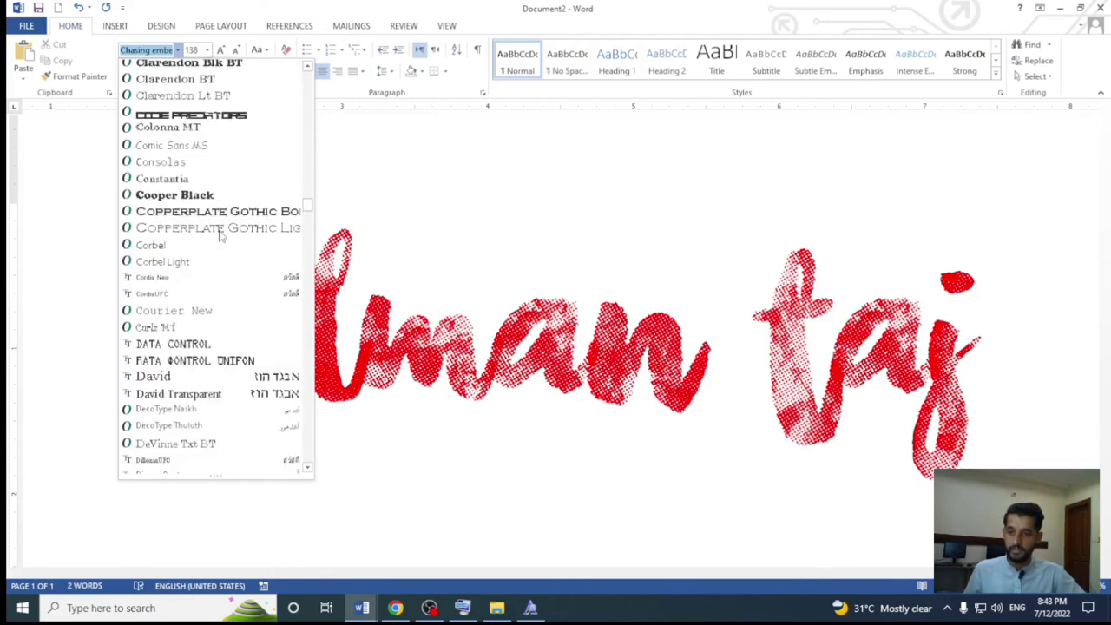
scroll(257, 286, up, 2)
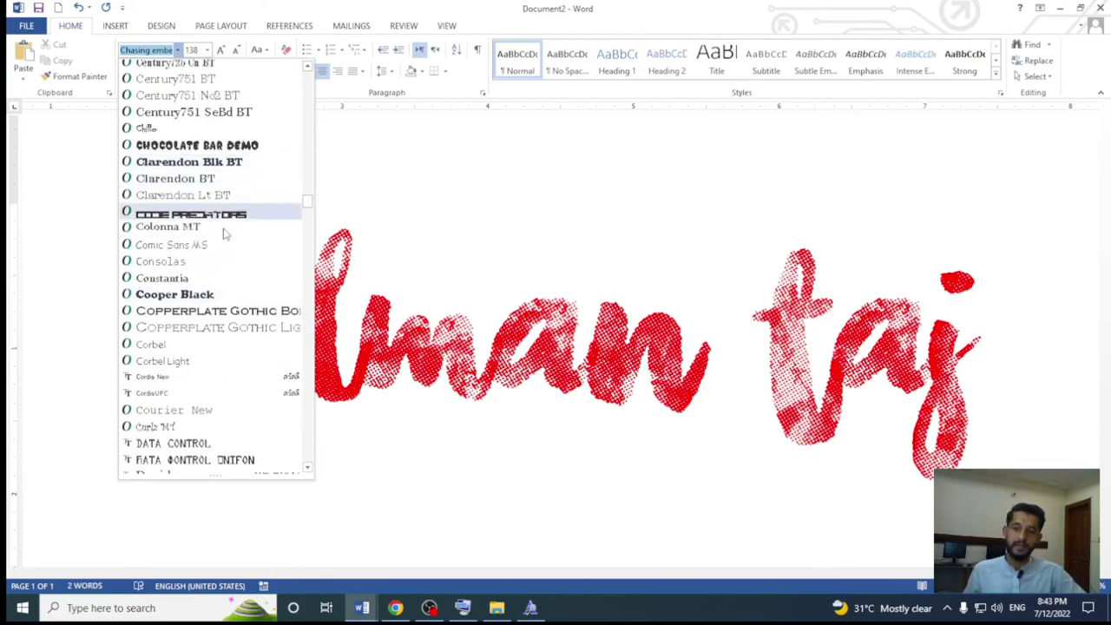
scroll(202, 198, up, 3)
scroll(198, 195, up, 2)
scroll(191, 191, up, 2)
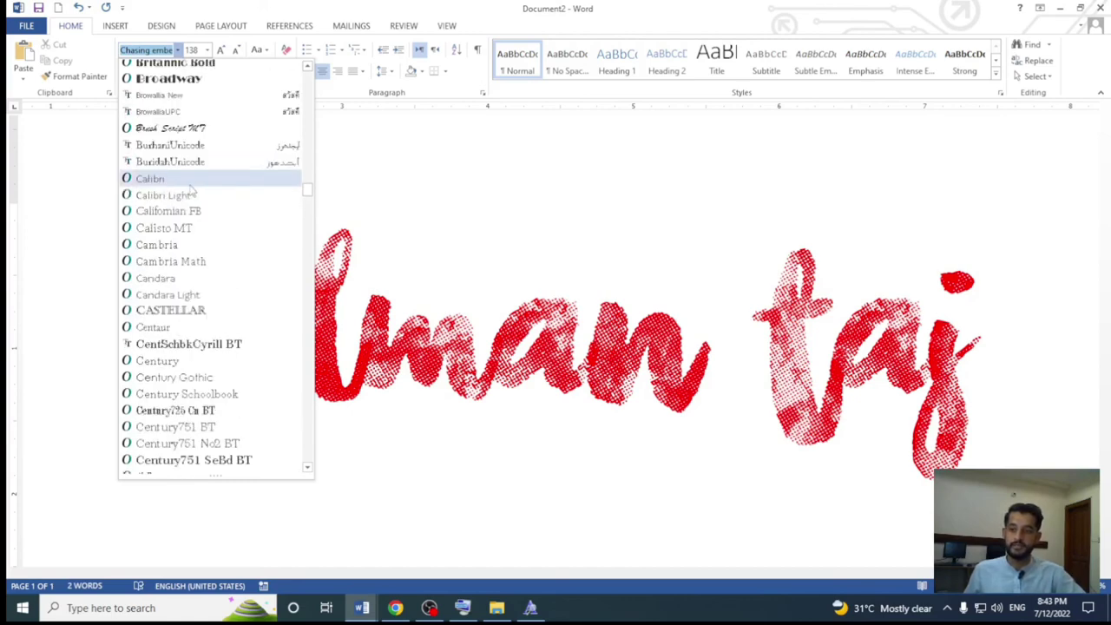
scroll(191, 191, up, 2)
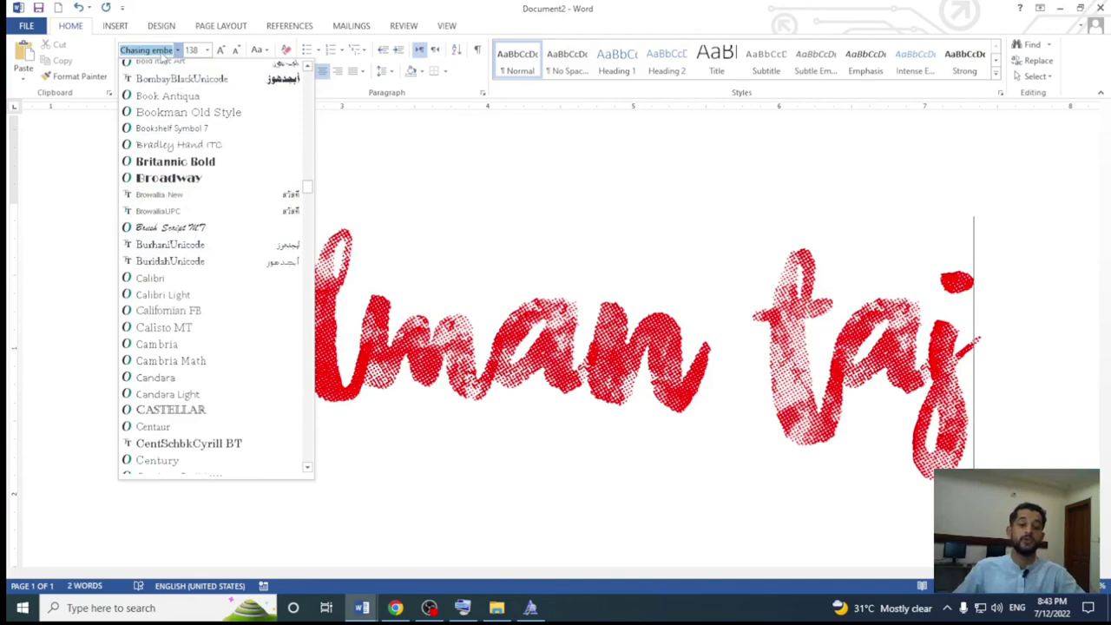
click(847, 292)
drag(990, 301, 68, 370)
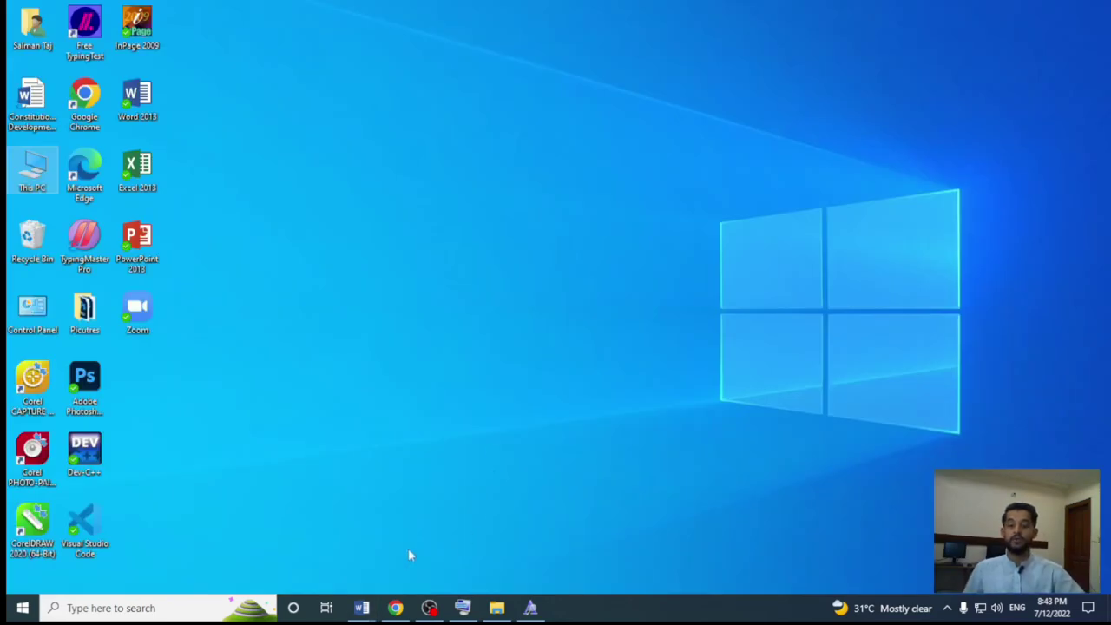
Step: Bring up the Ms Word Lesson 8 document briefly, then show the Windows desktop
mouse_move(361, 607)
click(212, 545)
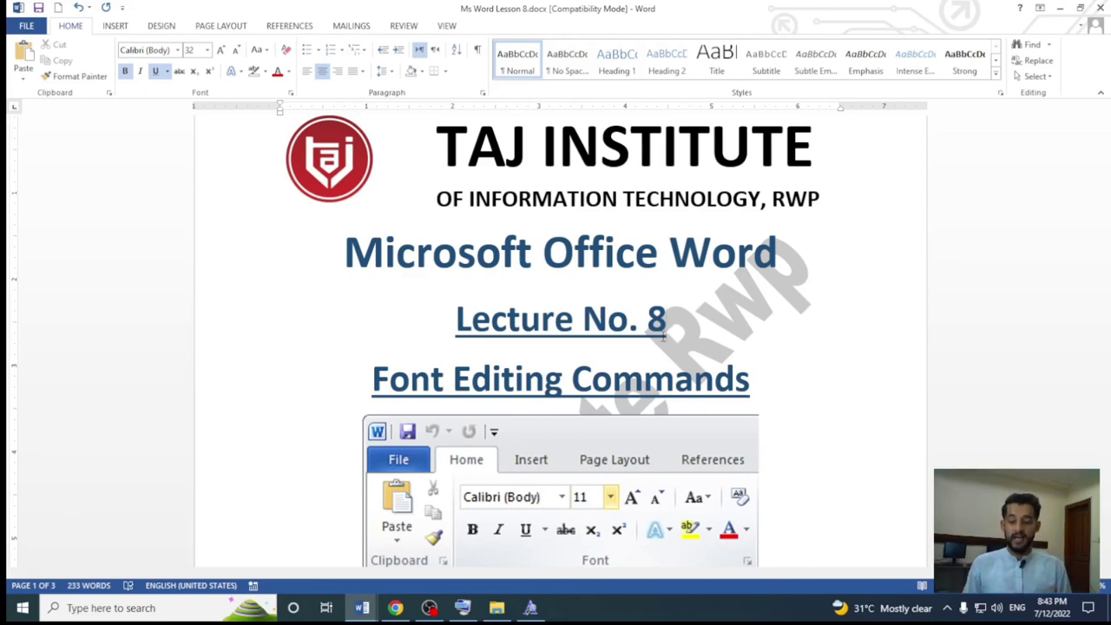
key(super+d)
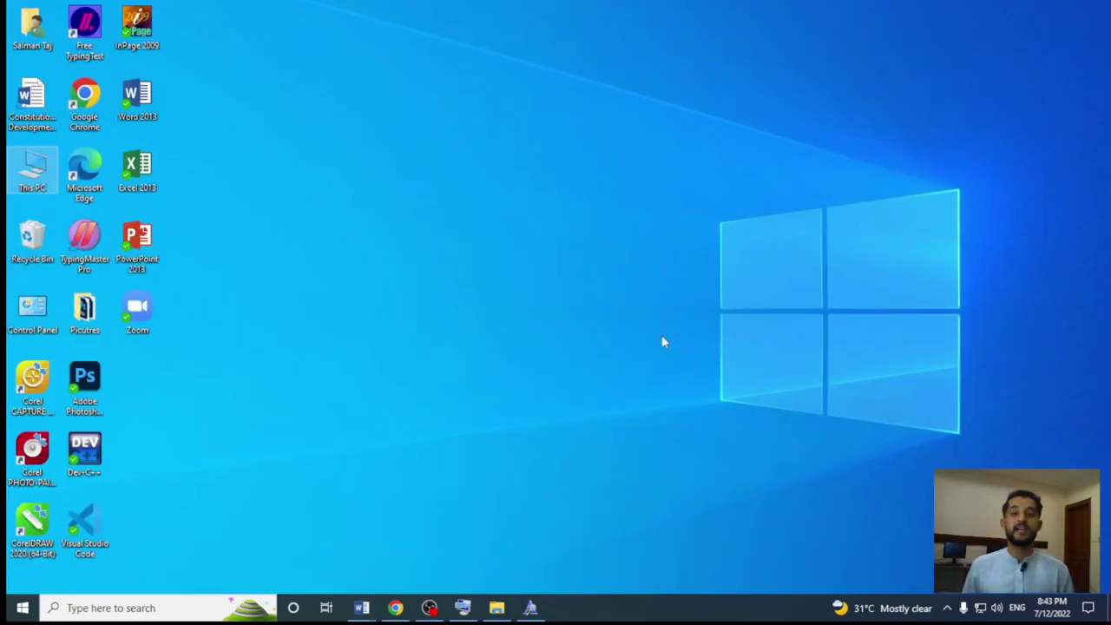